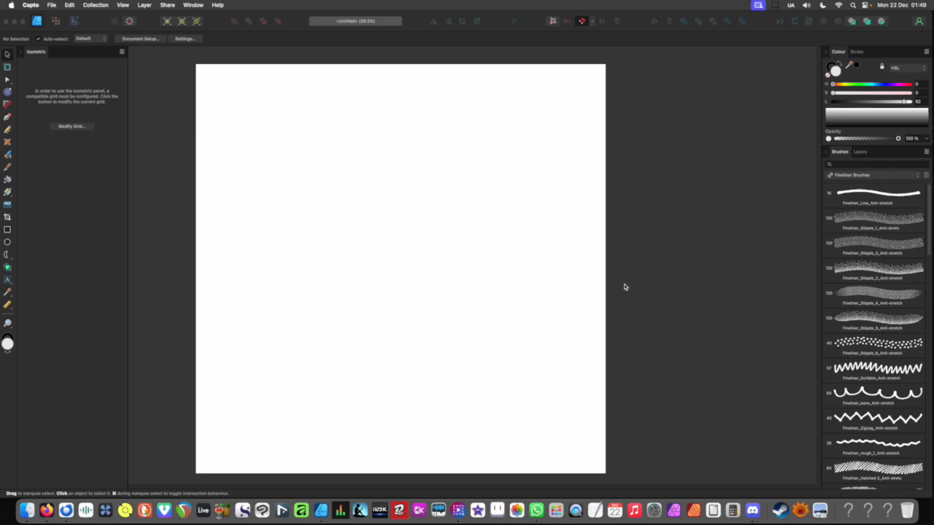
# - Draw a tall rectangle in the lower middle of the page and fill it black with lightness 0
pyautogui.moveTo(630, 285); pyautogui.dragTo(607, 286)
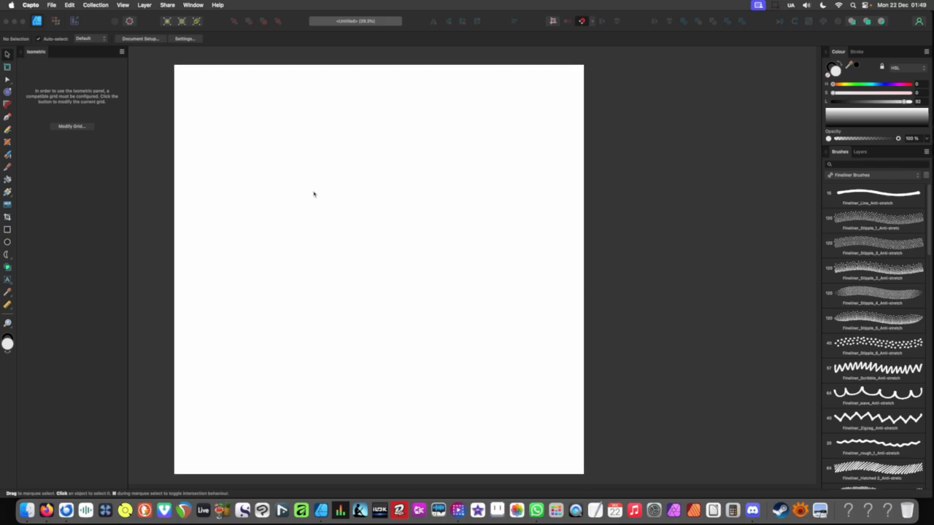
pyautogui.click(9, 230)
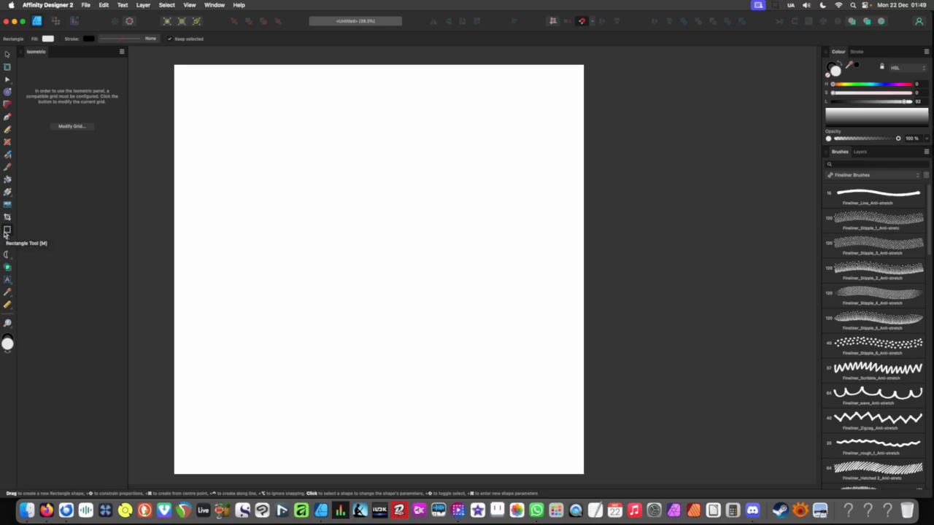
pyautogui.moveTo(266, 137); pyautogui.dragTo(455, 385)
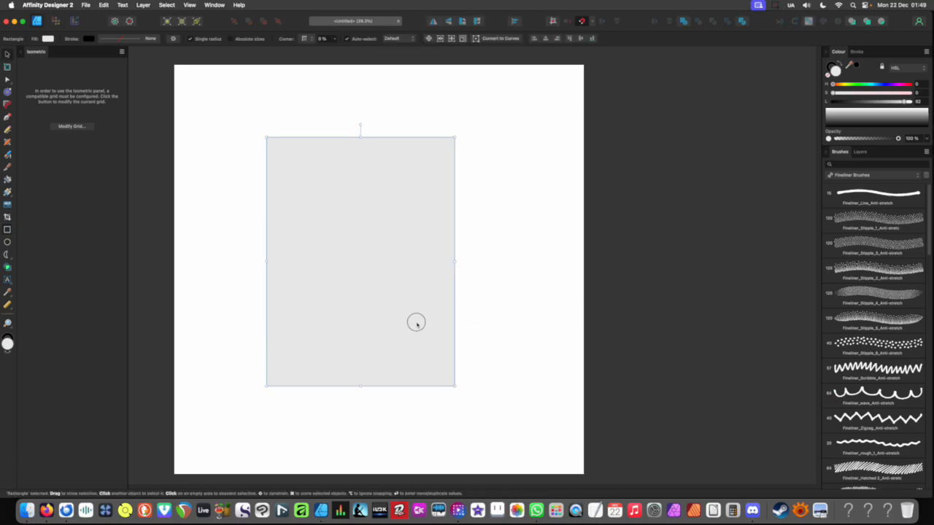
pyautogui.moveTo(415, 321); pyautogui.dragTo(440, 367)
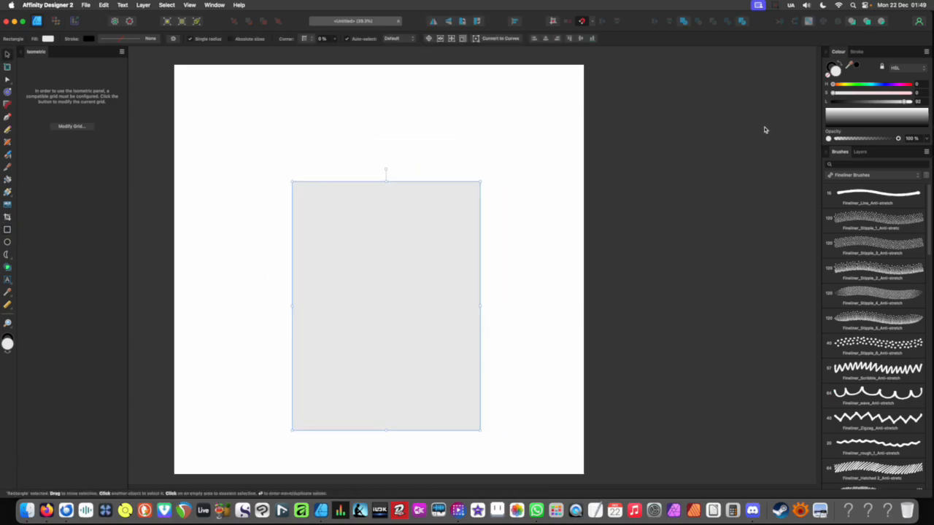
pyautogui.moveTo(862, 101); pyautogui.dragTo(815, 106)
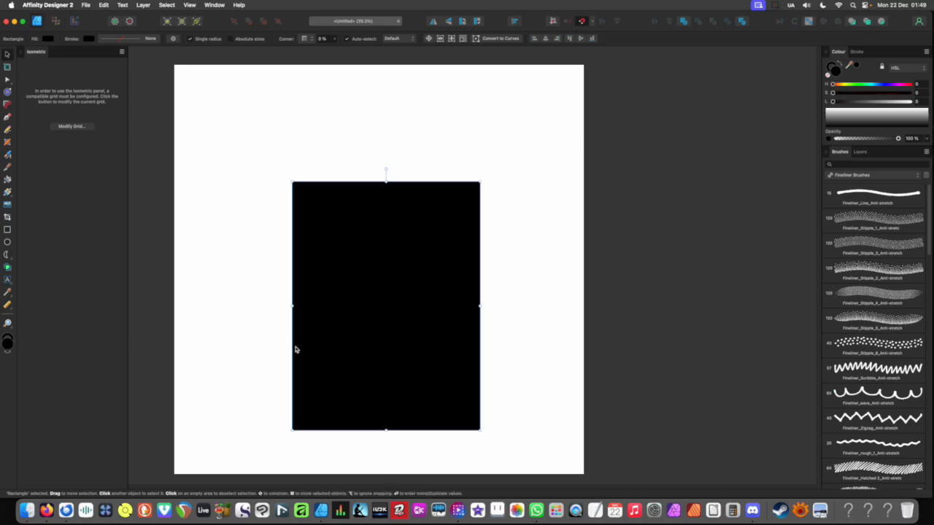
# - Convert the black rectangle to curves and scale it down proportionally
pyautogui.rightClick(361, 228)
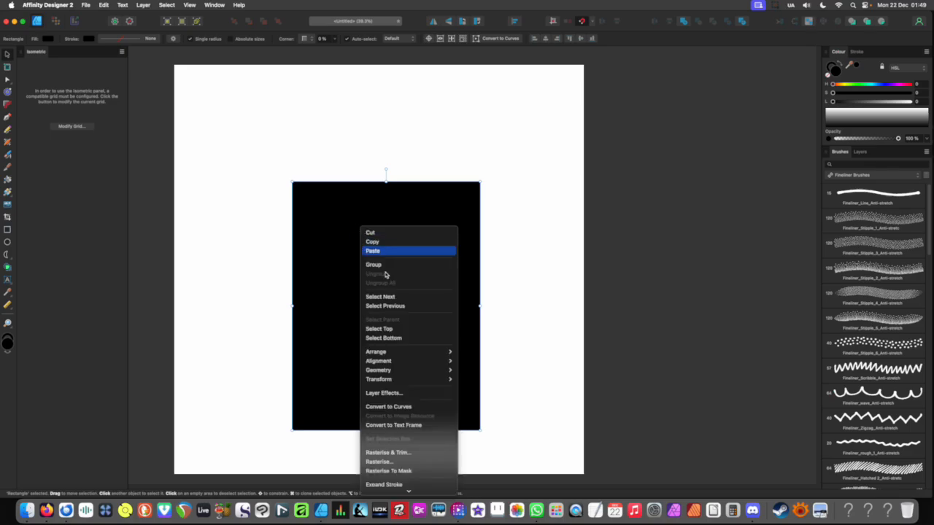
pyautogui.click(418, 408)
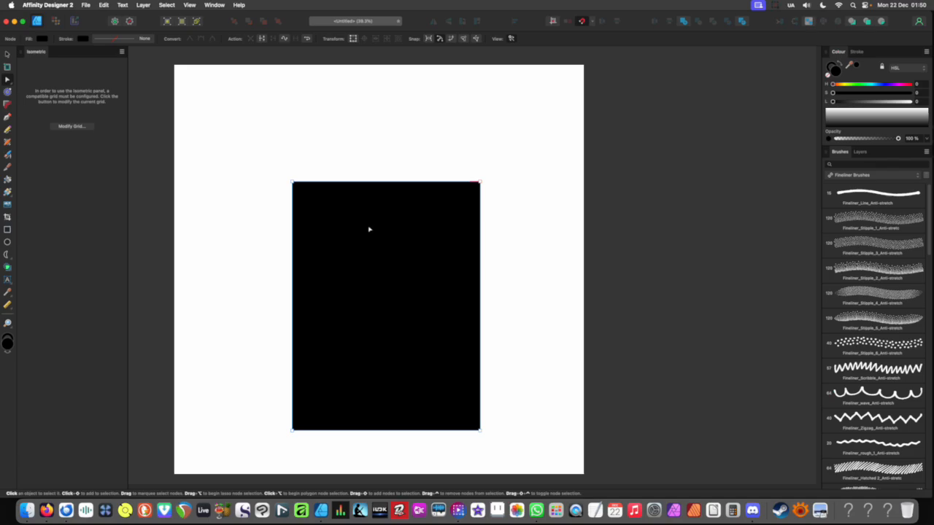
pyautogui.press('v')
pyautogui.moveTo(480, 431); pyautogui.dragTo(449, 389)
pyautogui.moveTo(432, 358); pyautogui.dragTo(467, 362)
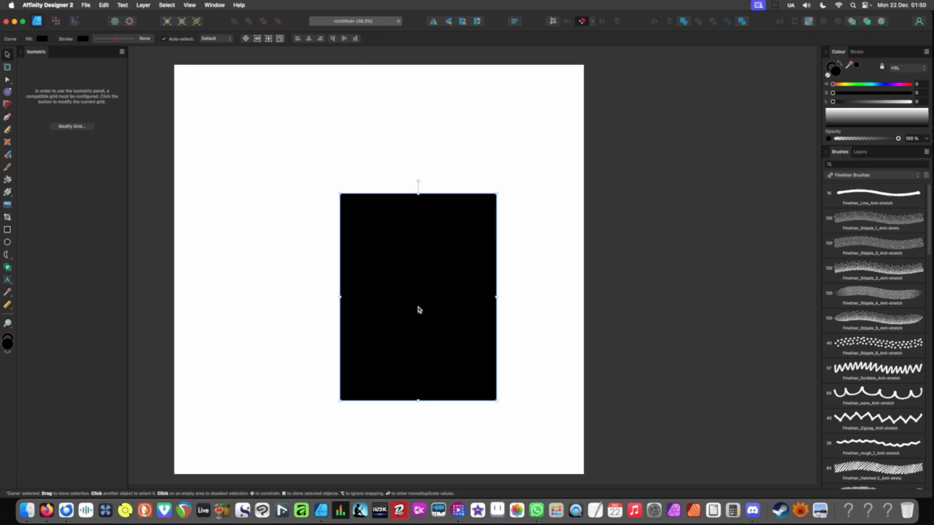
# - Move the black shape toward the page's right side and place a duplicate to its left with a narrow gap
pyautogui.moveTo(419, 315); pyautogui.dragTo(436, 325)
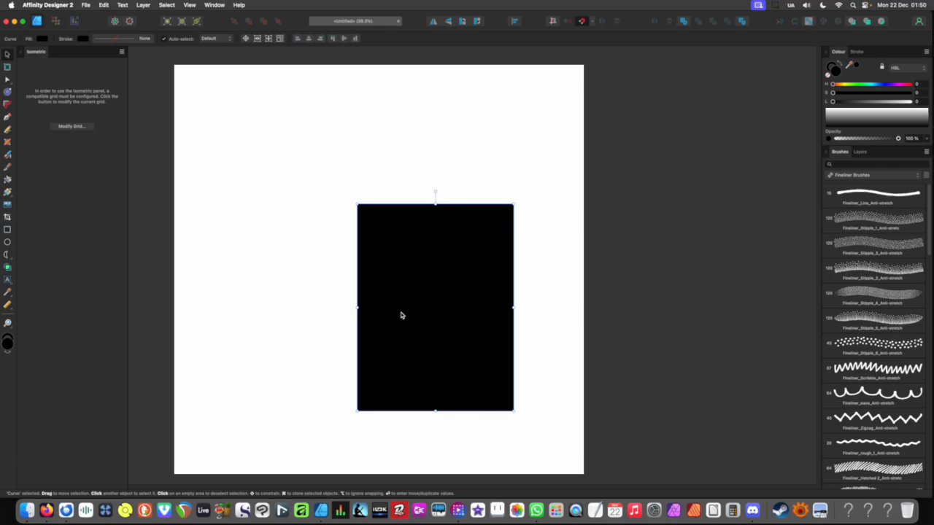
pyautogui.moveTo(400, 315); pyautogui.dragTo(423, 314)
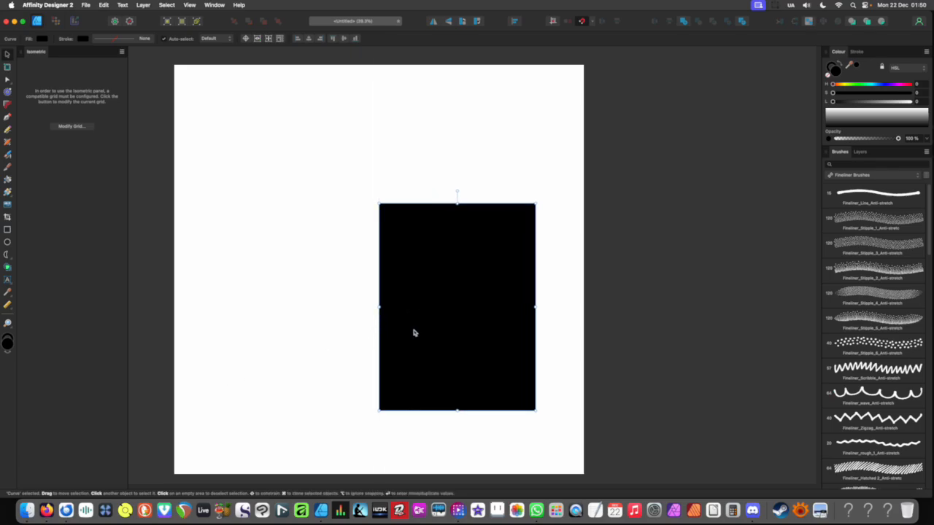
pyautogui.moveTo(431, 345); pyautogui.dragTo(262, 340)
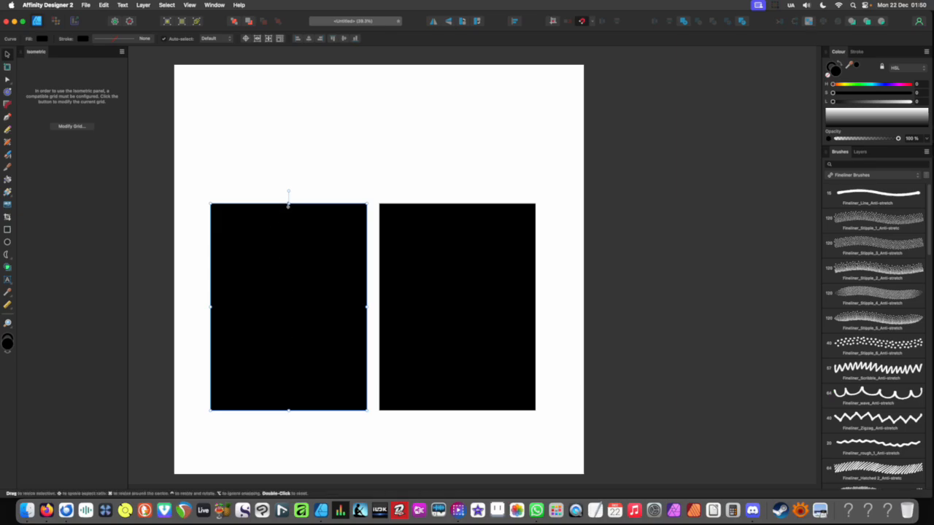
# - Duplicate the right-hand black shape and place the copy across the page's upper right edge
pyautogui.click(411, 336)
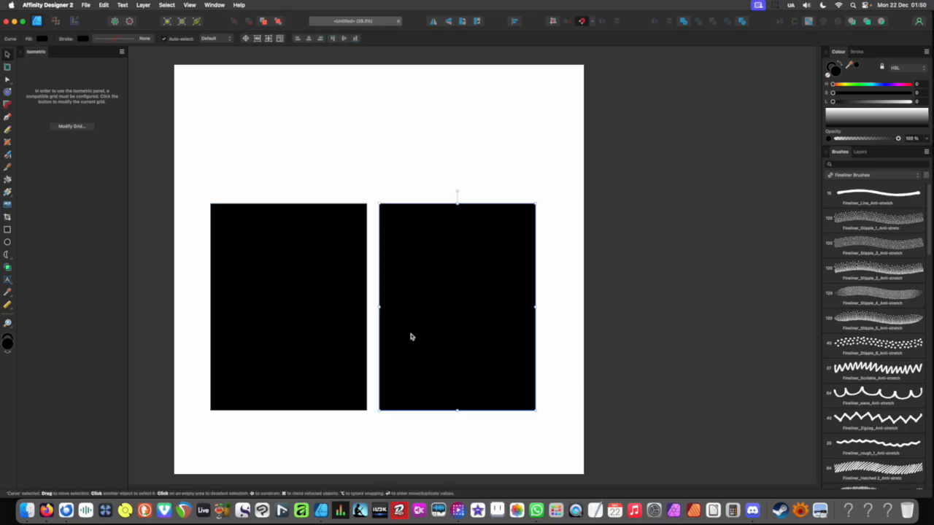
pyautogui.press('k')
pyautogui.moveTo(418, 336)
pyautogui.mouseDown()
pyautogui.moveTo(553, 335)
pyautogui.moveTo(475, 340)
pyautogui.mouseUp()
pyautogui.press('v')
pyautogui.moveTo(475, 342); pyautogui.dragTo(616, 328)
pyautogui.moveTo(554, 285)
pyautogui.mouseDown()
pyautogui.moveTo(545, 192)
pyautogui.moveTo(590, 190)
pyautogui.moveTo(593, 205)
pyautogui.moveTo(582, 196)
pyautogui.moveTo(406, 204)
pyautogui.moveTo(525, 190)
pyautogui.moveTo(644, 192)
pyautogui.moveTo(621, 157)
pyautogui.moveTo(686, 196)
pyautogui.moveTo(675, 239)
pyautogui.moveTo(603, 194)
pyautogui.moveTo(642, 167)
pyautogui.mouseUp()
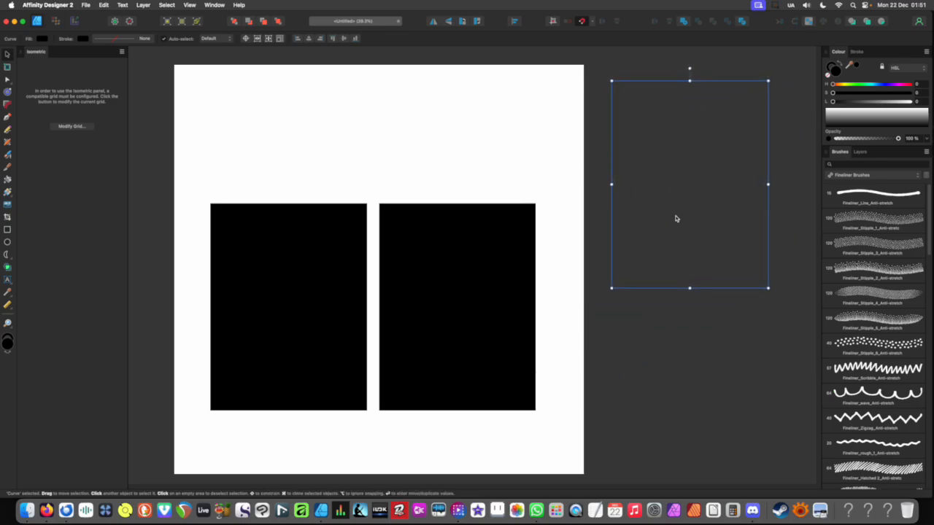
pyautogui.moveTo(694, 142); pyautogui.dragTo(644, 137)
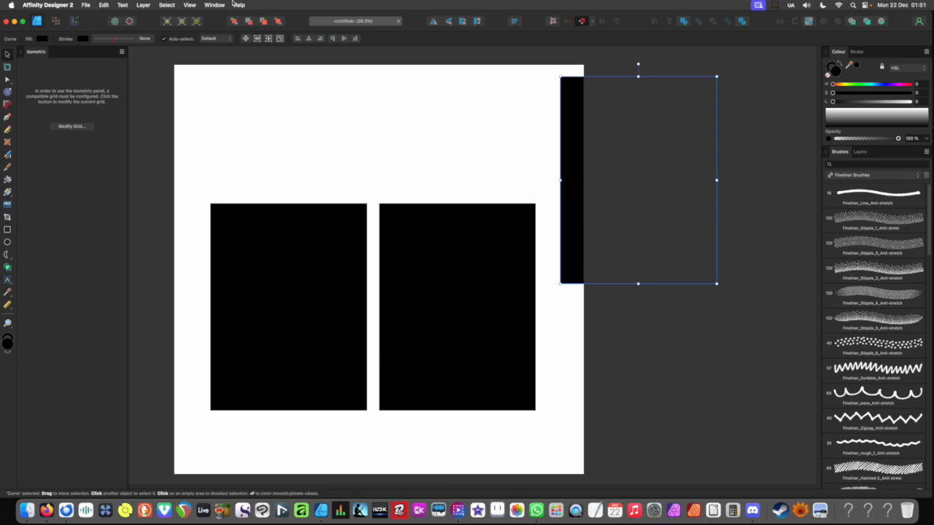
# - Toggle Clip to Canvas and delete the extra copy hanging over the page edge
pyautogui.click(189, 5)
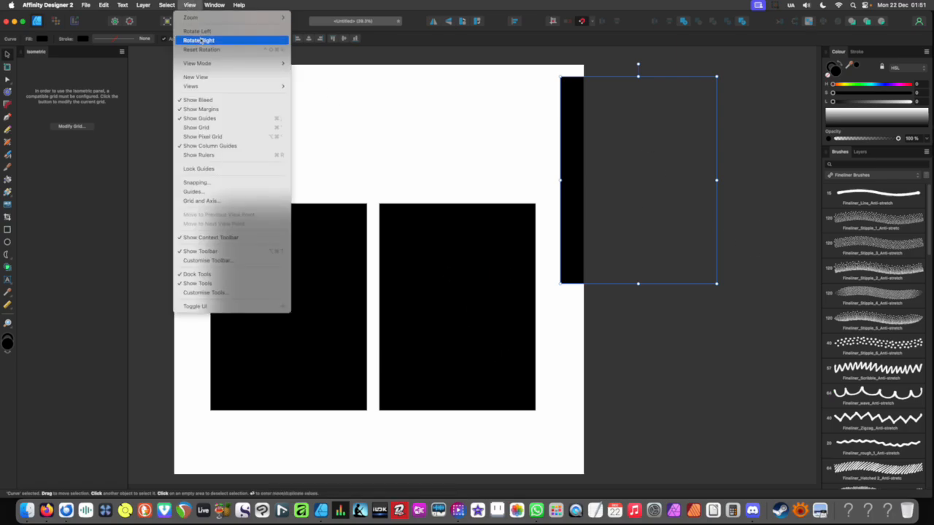
pyautogui.moveTo(212, 64)
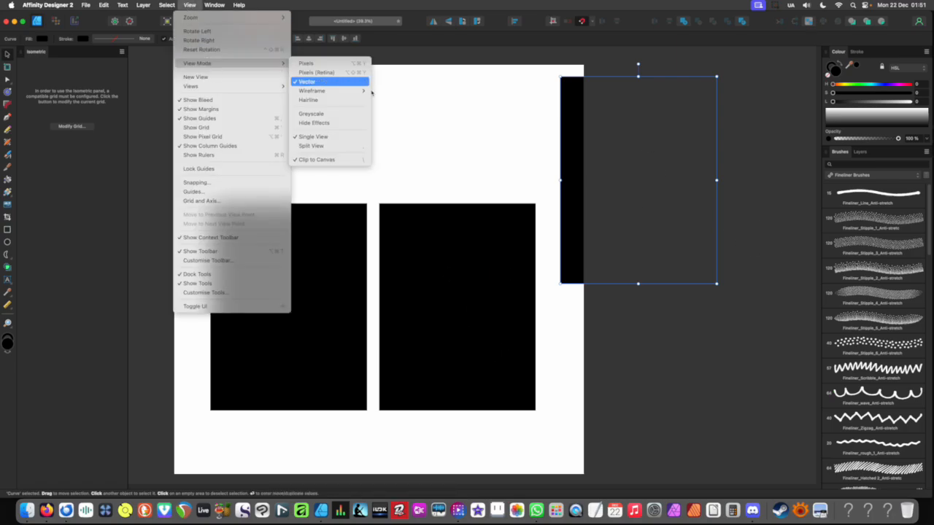
pyautogui.click(334, 160)
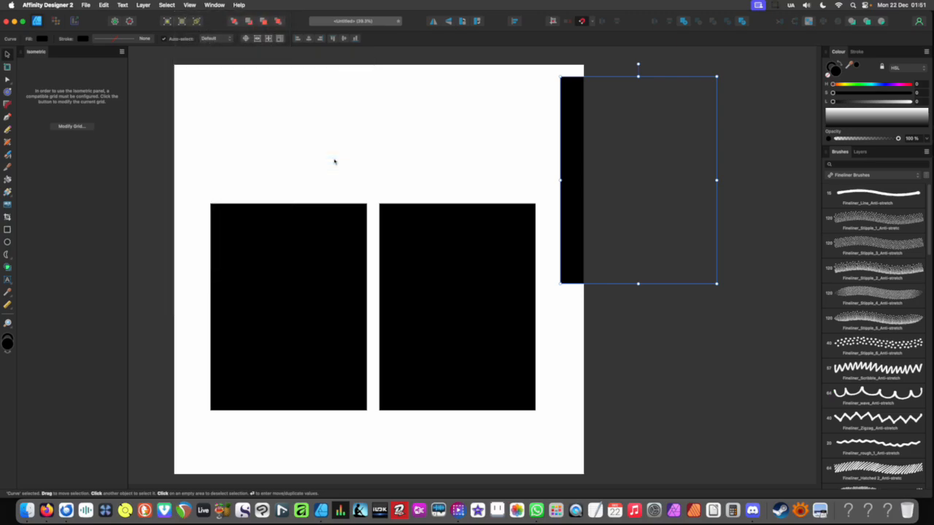
pyautogui.moveTo(642, 145); pyautogui.dragTo(708, 168)
pyautogui.press('Delete')
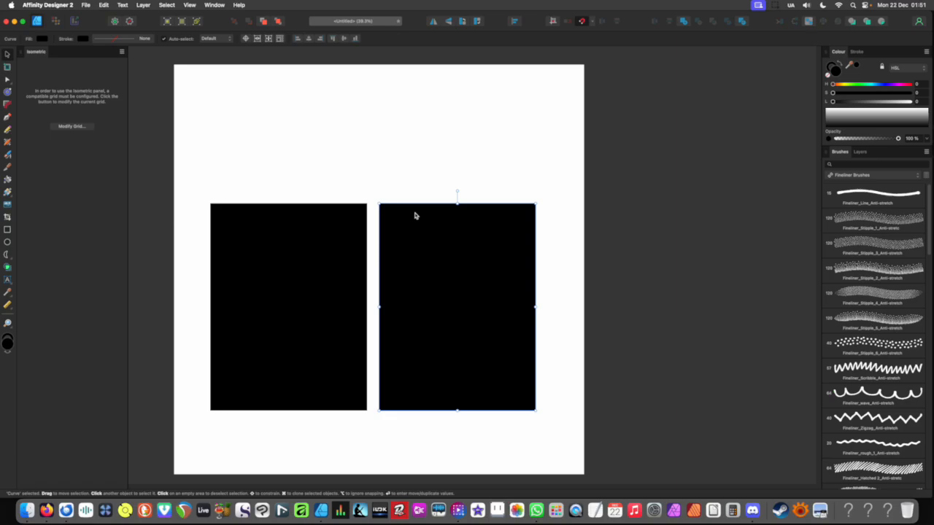
# - Shorten the left black shape from its top edge and move it right to overlap the taller shape
pyautogui.click(340, 233)
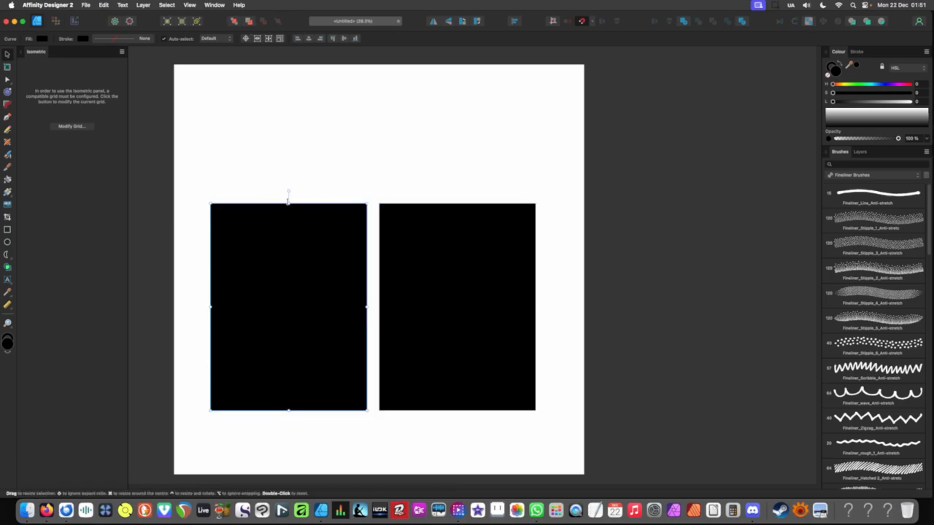
pyautogui.moveTo(288, 203); pyautogui.dragTo(288, 231)
pyautogui.moveTo(284, 349); pyautogui.dragTo(316, 348)
# - Narrow both overlapping black shapes together from their right edge
pyautogui.moveTo(213, 146); pyautogui.dragTo(491, 378)
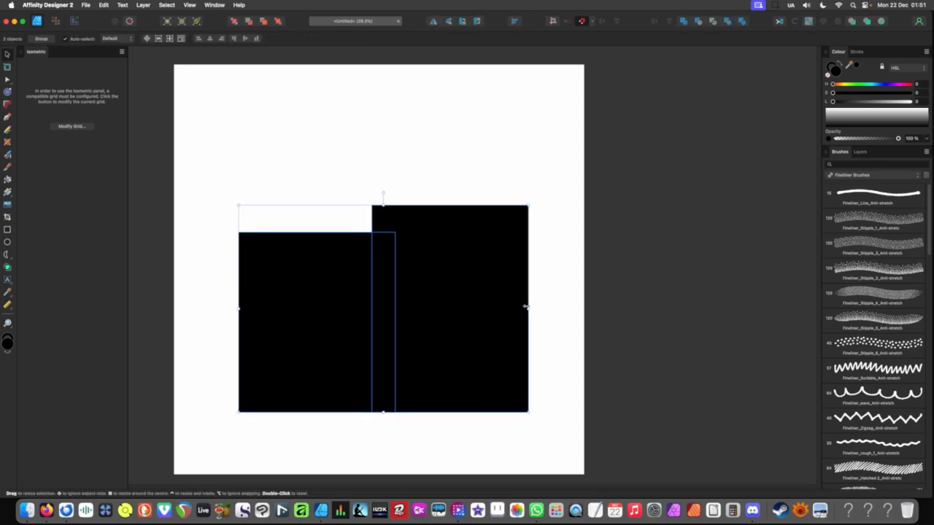
pyautogui.moveTo(528, 308); pyautogui.dragTo(503, 307)
pyautogui.click(456, 415)
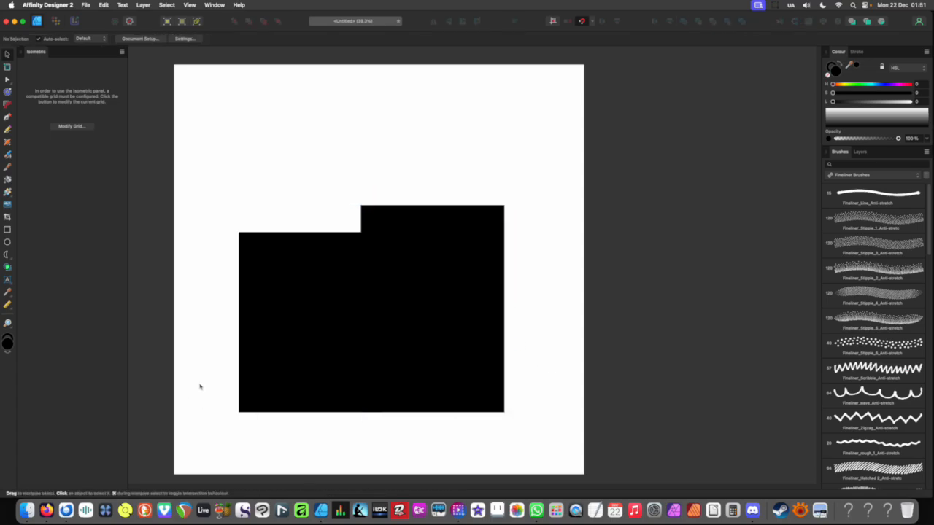
# - Raise the upper left corner node of the taller shape so its top edge slopes down to the right
pyautogui.click(302, 314)
pyautogui.rightClick(302, 314)
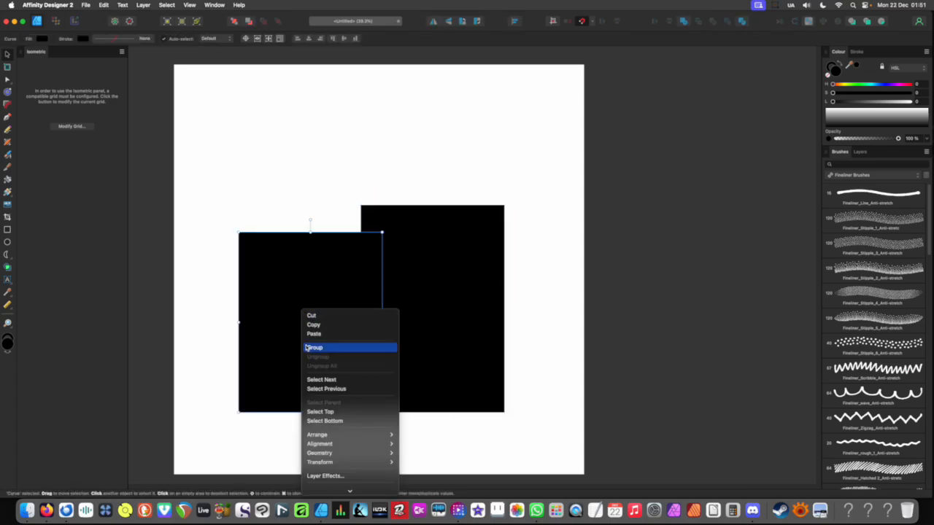
pyautogui.click(280, 239)
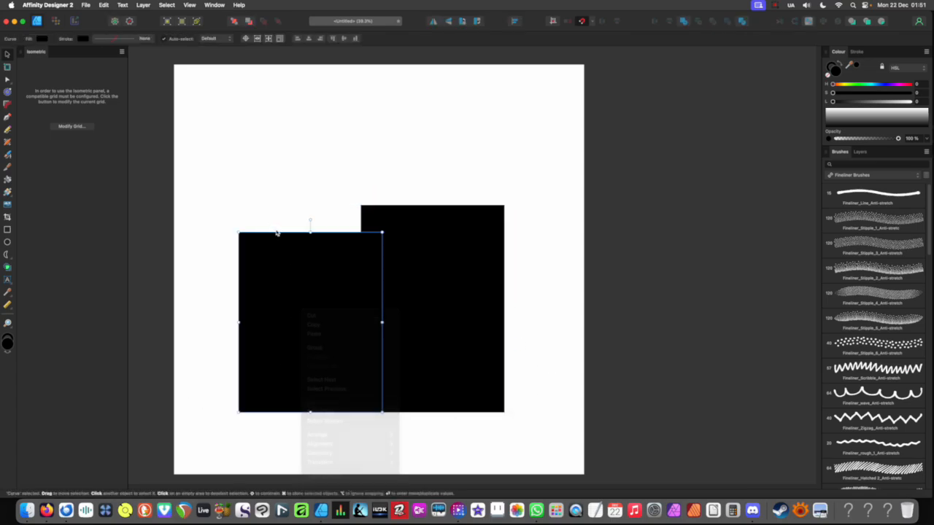
pyautogui.press('a')
pyautogui.click(453, 238)
pyautogui.moveTo(361, 206); pyautogui.dragTo(372, 146)
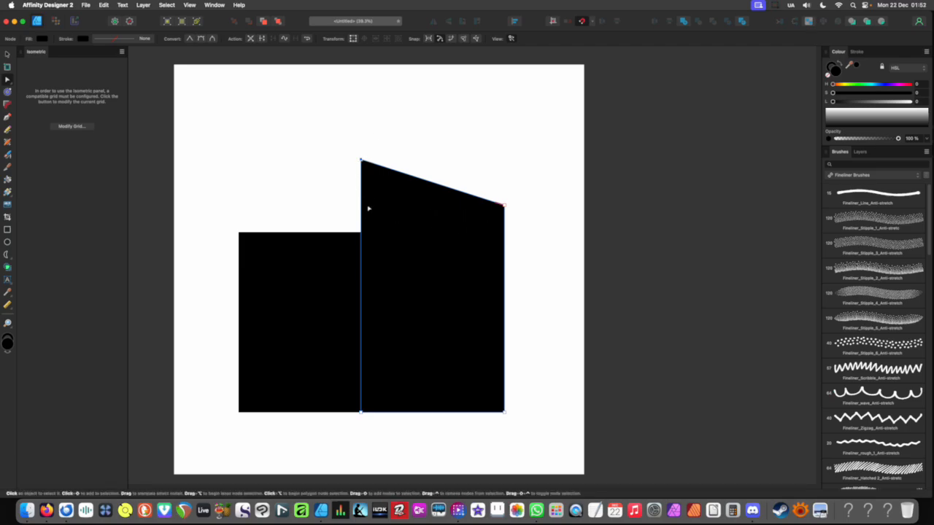
# - Lower the upper left corner node of the shorter shape so its top edge slopes down to the left
pyautogui.click(302, 256)
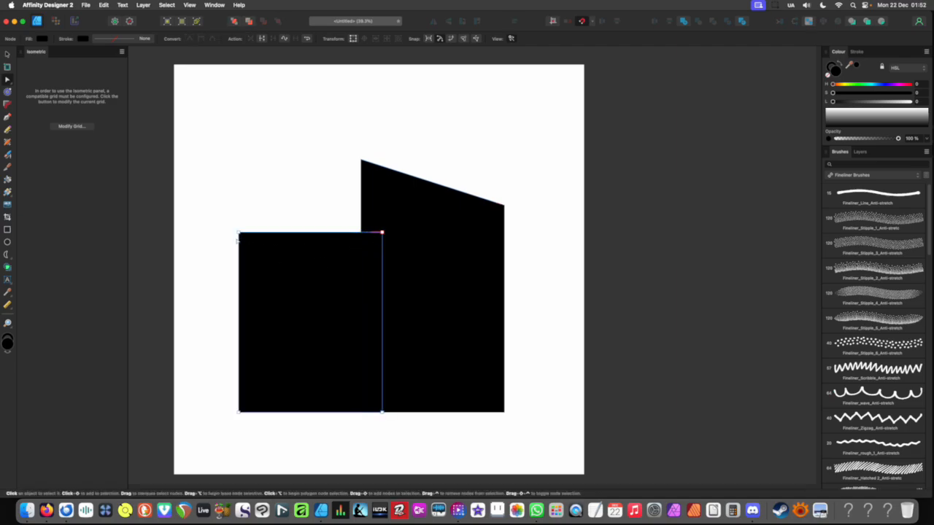
pyautogui.click(238, 235)
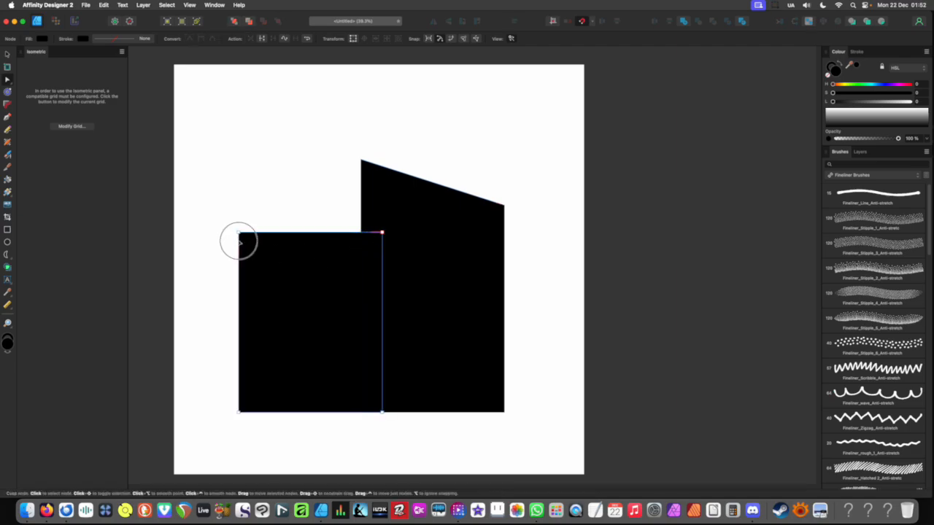
pyautogui.moveTo(240, 242); pyautogui.dragTo(238, 263)
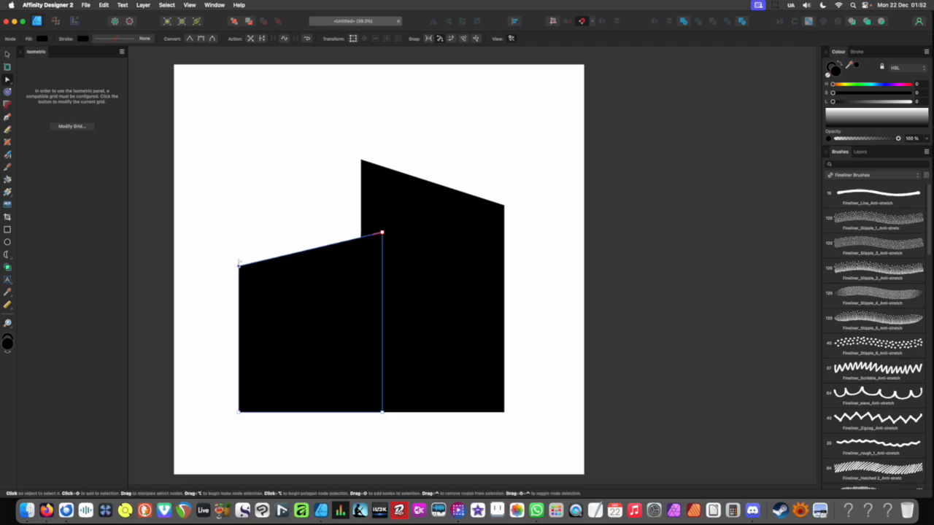
# - Move both black building shapes together slightly down the page
pyautogui.click(459, 278)
pyautogui.press('v')
pyautogui.moveTo(273, 145); pyautogui.dragTo(534, 475)
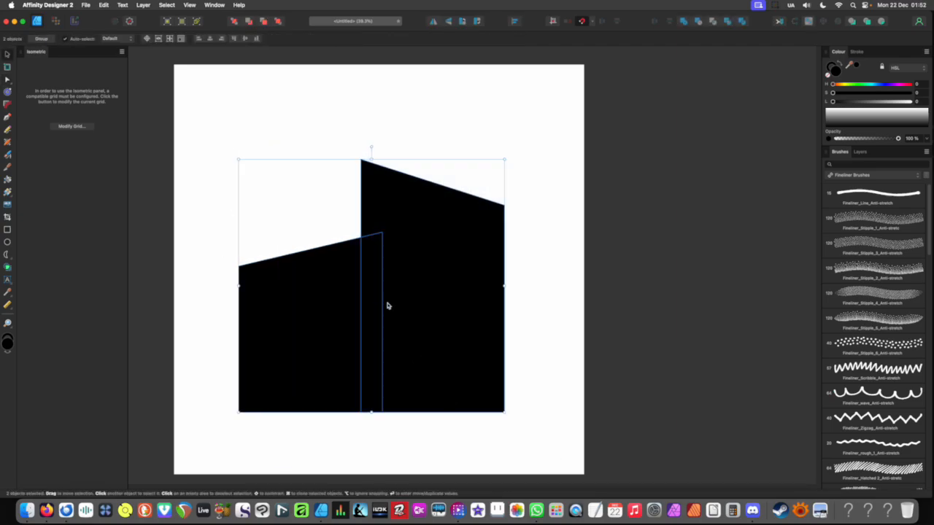
pyautogui.moveTo(385, 305); pyautogui.dragTo(392, 332)
pyautogui.click(530, 241)
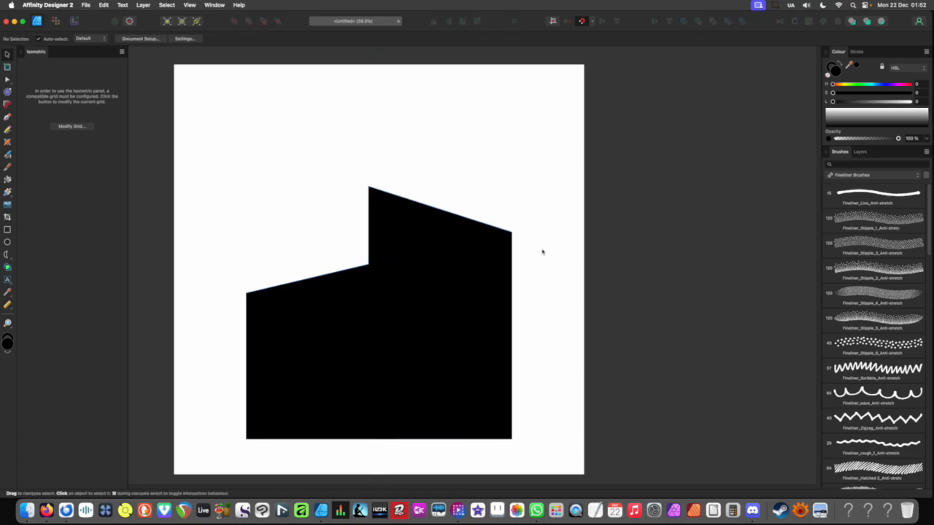
# - Stretch both building shapes together upward until the taller one nearly reaches the top of the page
pyautogui.click(471, 232)
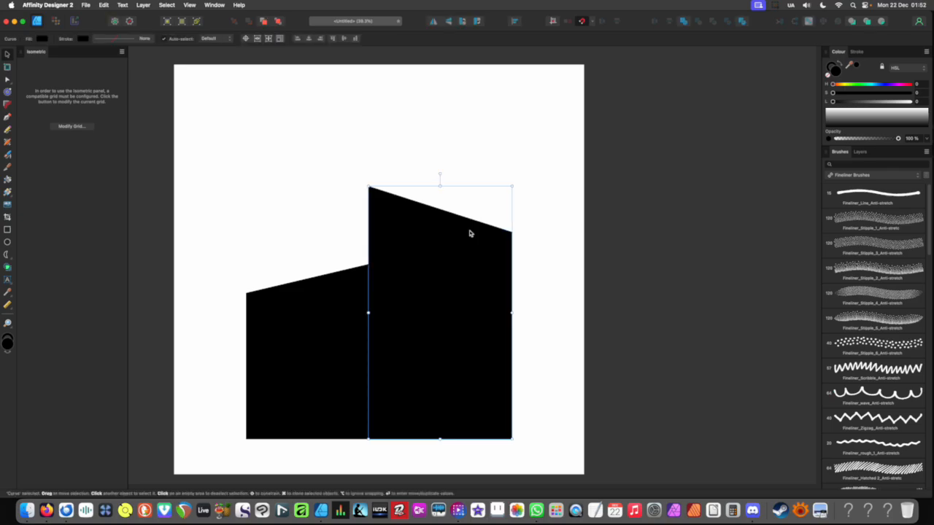
pyautogui.moveTo(534, 171); pyautogui.dragTo(262, 312)
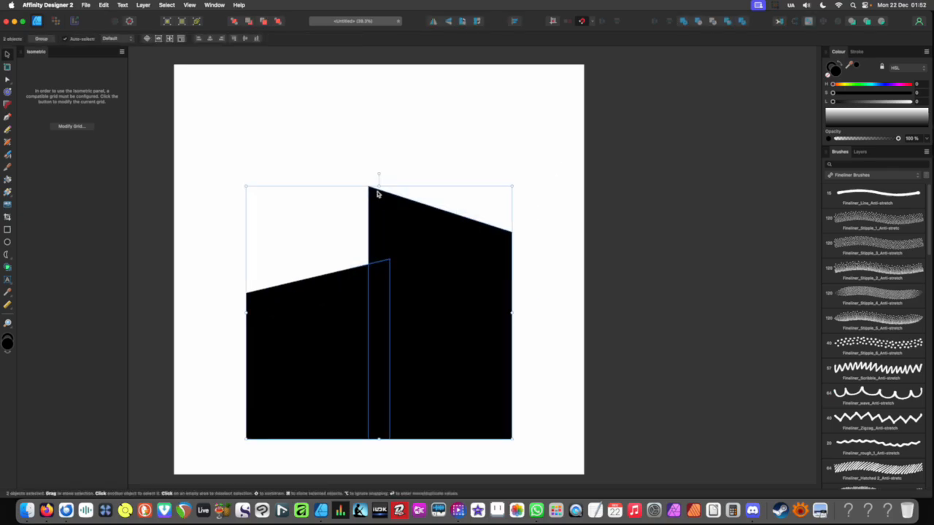
pyautogui.moveTo(378, 185); pyautogui.dragTo(388, 112)
pyautogui.moveTo(389, 102); pyautogui.dragTo(389, 105)
pyautogui.click(342, 166)
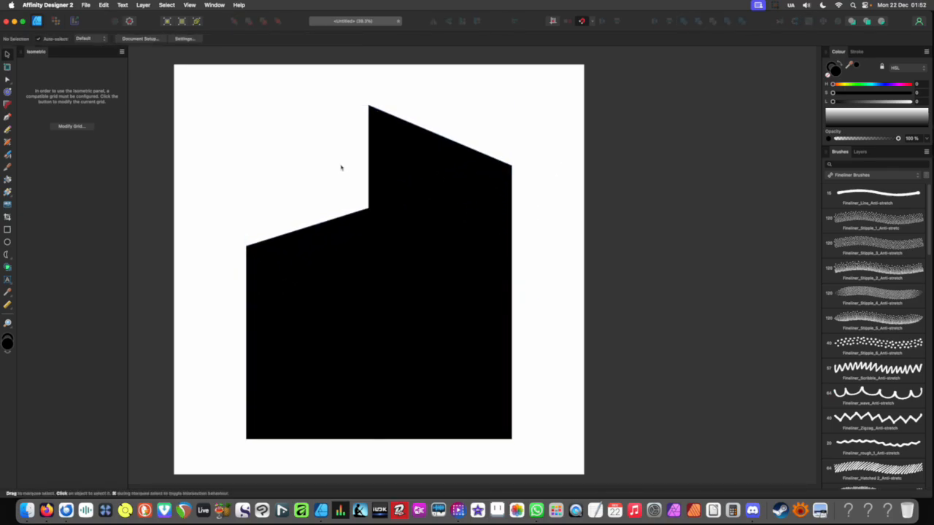
# - Stretch only the left building shape further upward, keeping its peak below the taller one's
pyautogui.click(335, 230)
pyautogui.moveTo(317, 201); pyautogui.dragTo(324, 151)
pyautogui.click(630, 267)
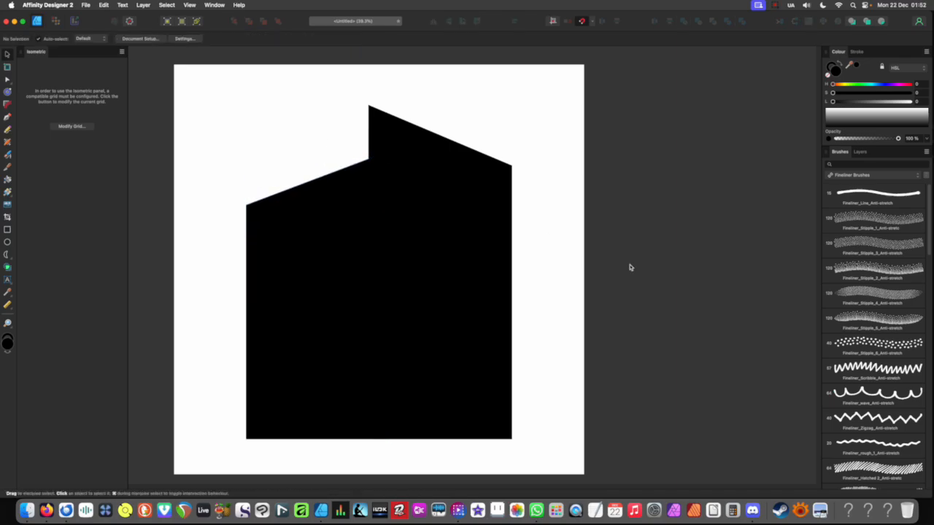
# - Fill the left building shape with mid grey at lightness 41
pyautogui.click(456, 292)
pyautogui.click(312, 294)
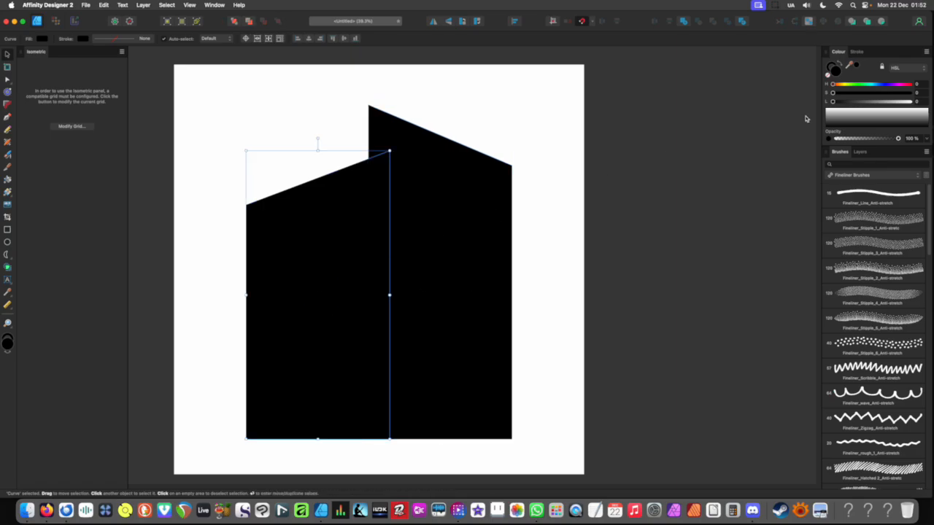
pyautogui.moveTo(875, 103); pyautogui.dragTo(867, 103)
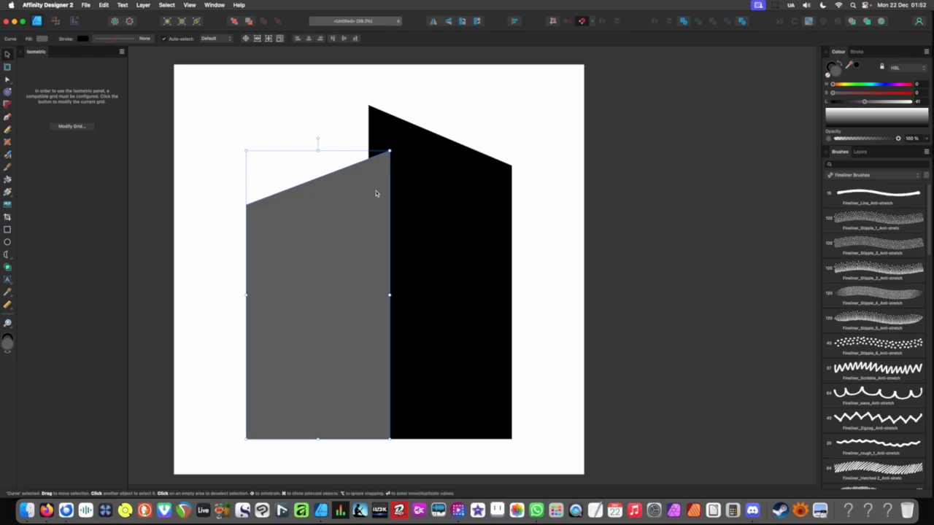
# - Set the left building shape's fill back to black and merge both building shapes into a single silhouette
pyautogui.moveTo(865, 102); pyautogui.dragTo(832, 102)
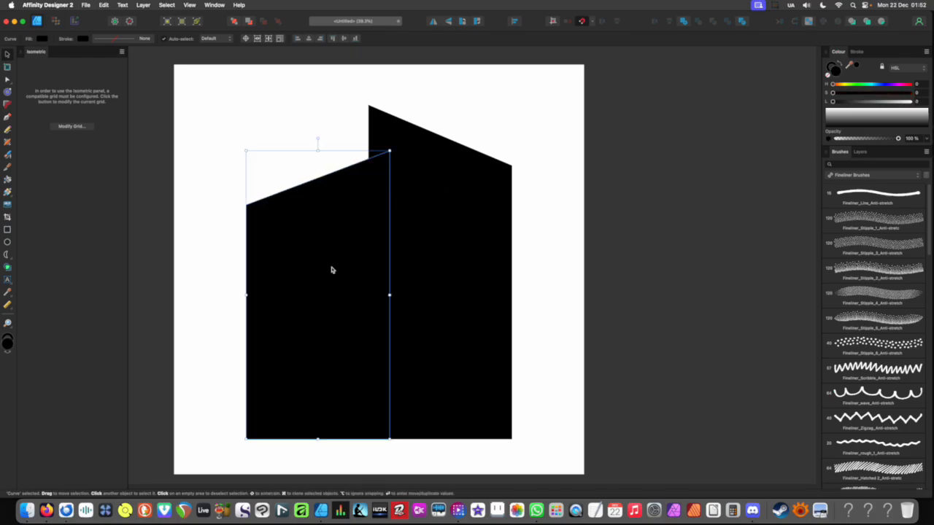
pyautogui.click(522, 262)
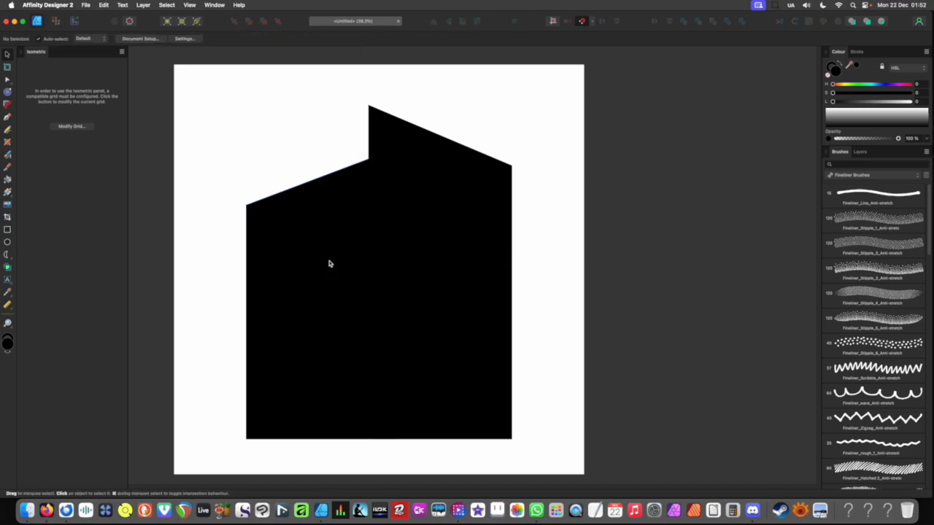
pyautogui.moveTo(313, 154); pyautogui.dragTo(505, 224)
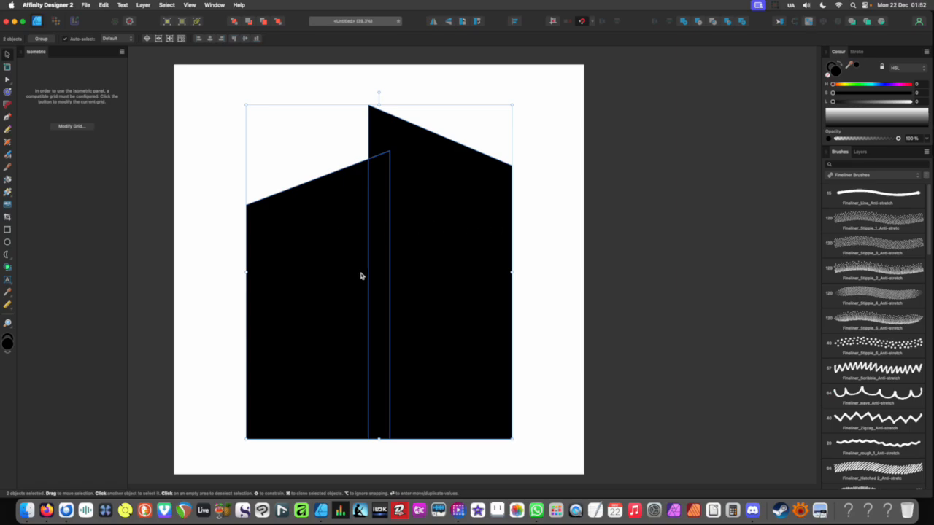
pyautogui.click(685, 23)
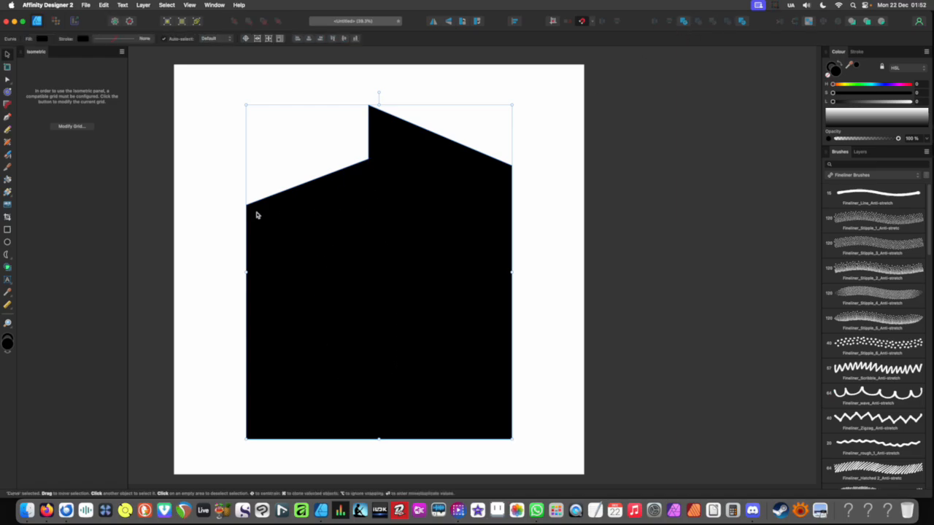
pyautogui.press('a')
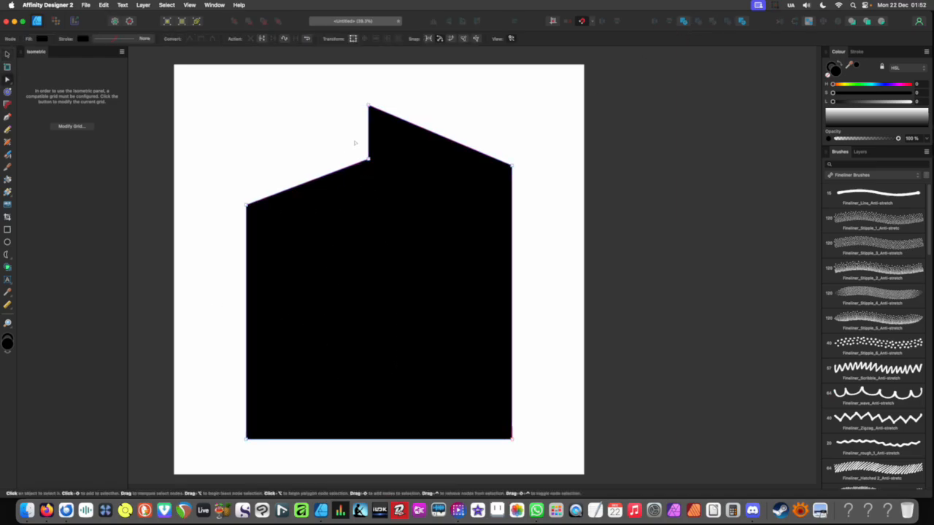
pyautogui.click(534, 189)
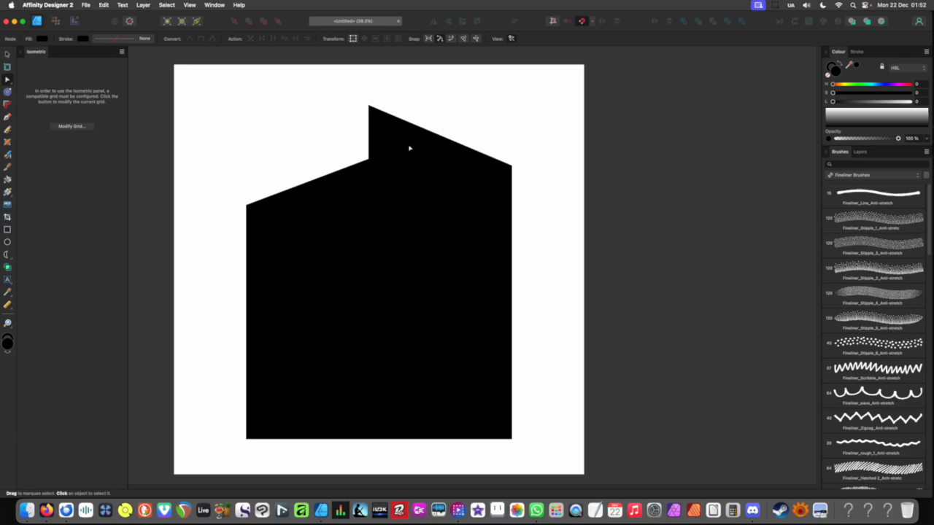
pyautogui.click(369, 197)
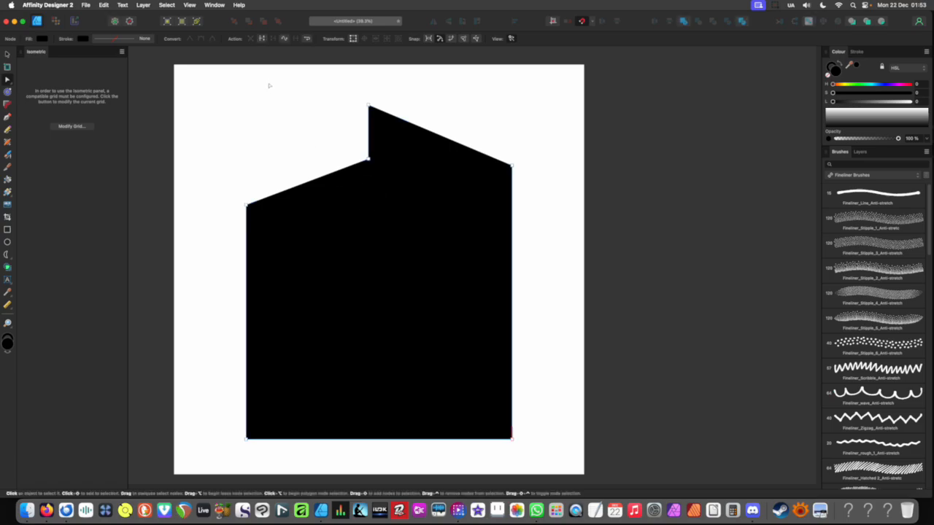
pyautogui.moveTo(207, 71); pyautogui.dragTo(504, 138)
# - Scale the merged building silhouette down proportionally and move it to the lower centre of the page
pyautogui.press('v')
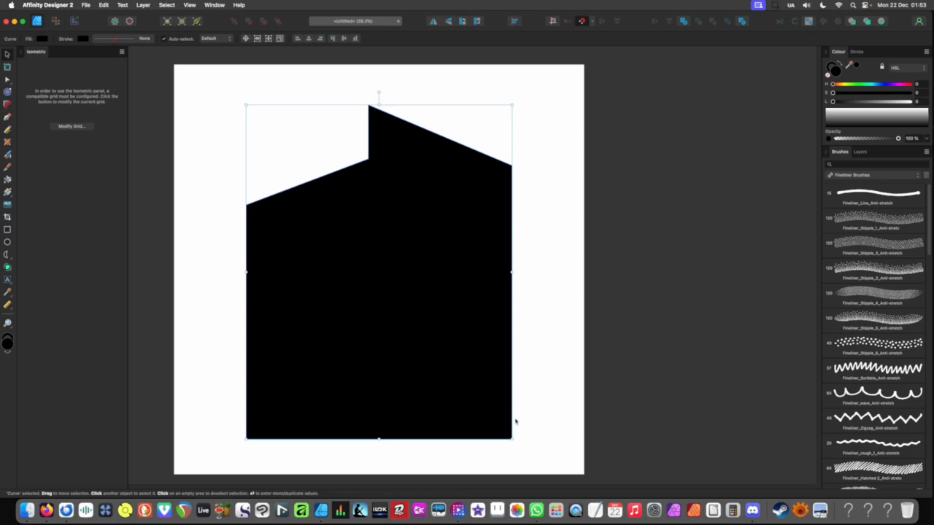
pyautogui.moveTo(512, 437); pyautogui.dragTo(462, 379)
pyautogui.moveTo(437, 312); pyautogui.dragTo(459, 382)
pyautogui.press('Escape')
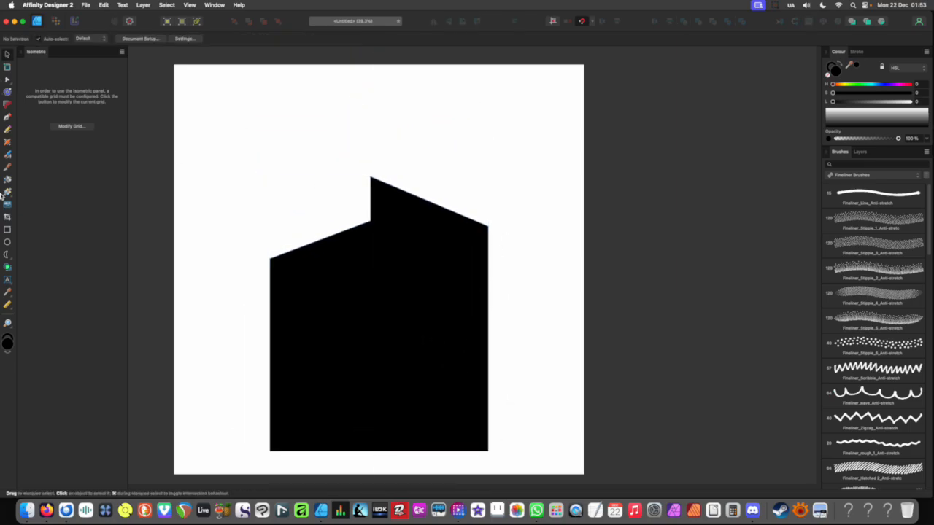
# - Draw a tall, narrow trapezoid as a chimney rising from the building's right-hand roof slope
pyautogui.click(8, 254)
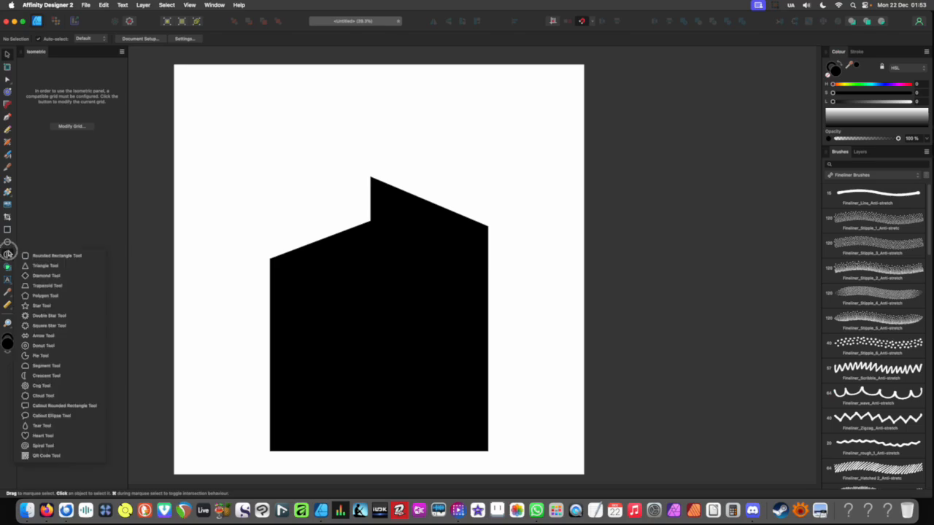
pyautogui.click(49, 286)
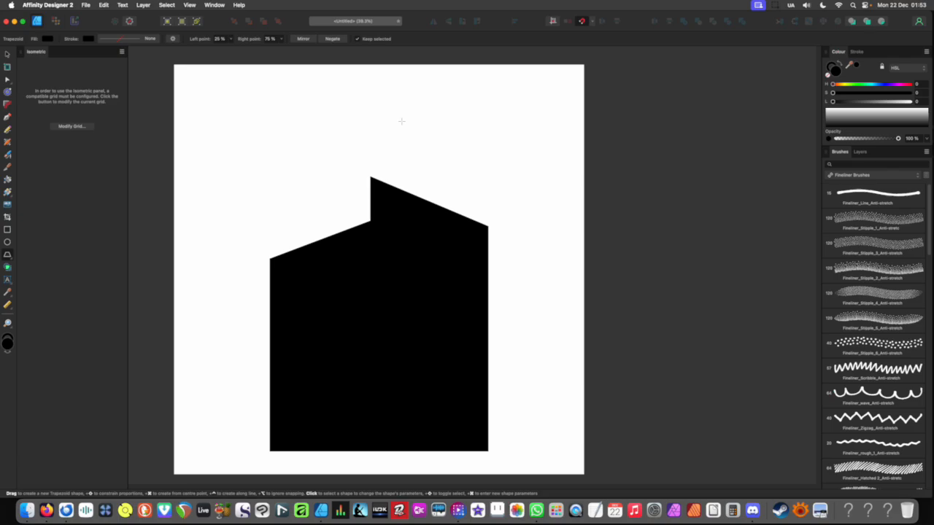
pyautogui.moveTo(400, 104); pyautogui.dragTo(418, 202)
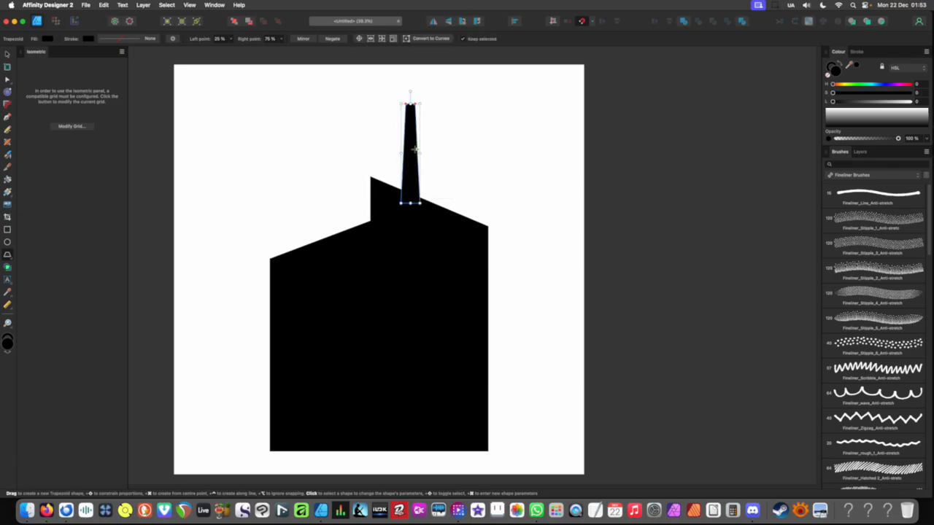
# - Widen the chimney's top edge symmetrically to give it a gentler taper
pyautogui.scroll(3, 393, 170)
pyautogui.scroll(5, 393, 170)
pyautogui.press('v')
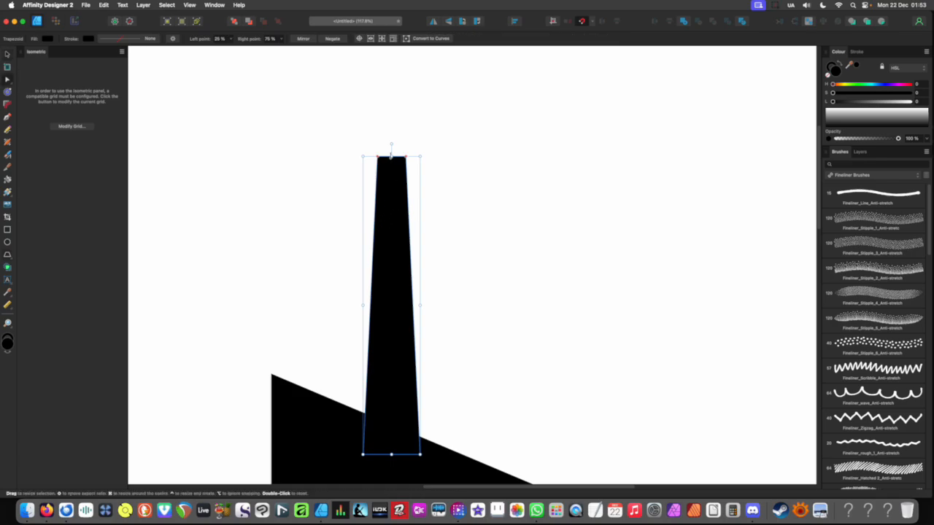
pyautogui.moveTo(404, 158); pyautogui.dragTo(414, 157)
pyautogui.press('super+0')
pyautogui.click(394, 171)
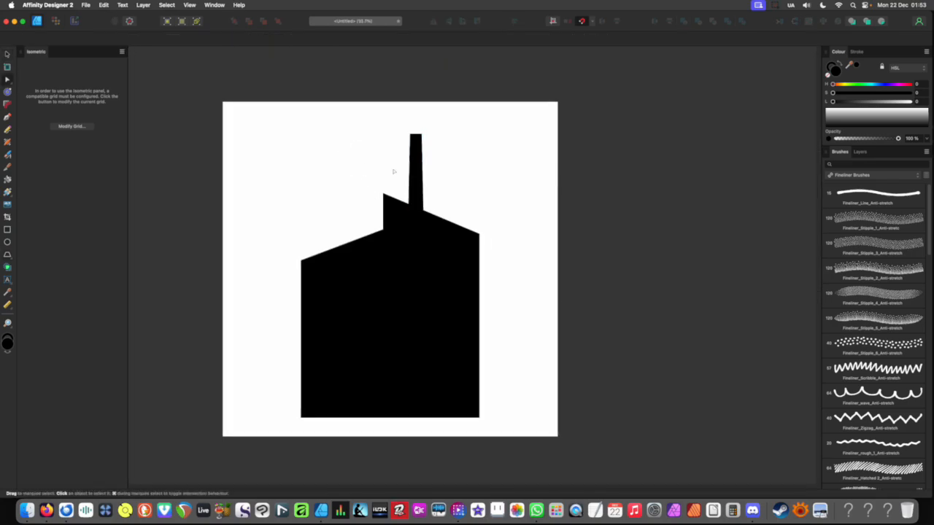
# - Widen the chimney slightly to the right and adjust its top corner points symmetrically to 16% and 84%
pyautogui.scroll(4, 392, 197)
pyautogui.click(389, 227)
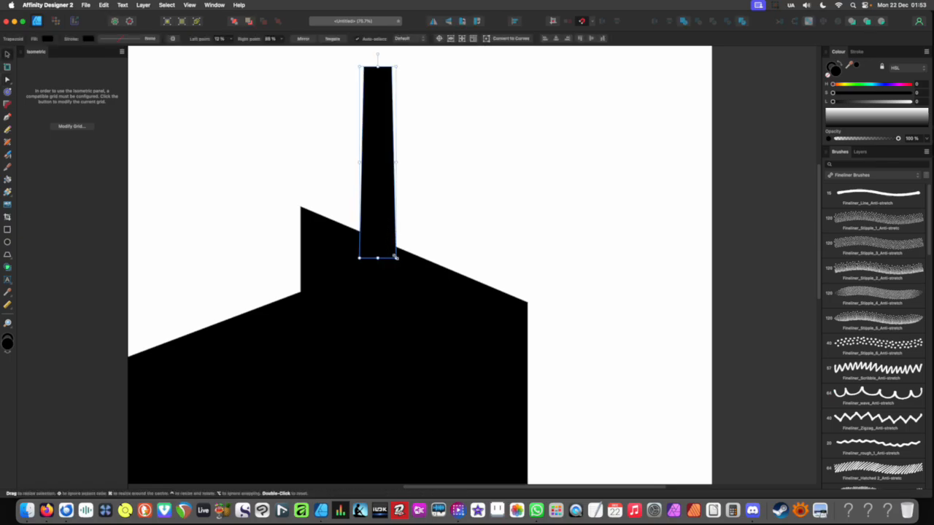
pyautogui.scroll(3, 394, 198)
pyautogui.hscroll(-2, 394, 199)
pyautogui.click(429, 168)
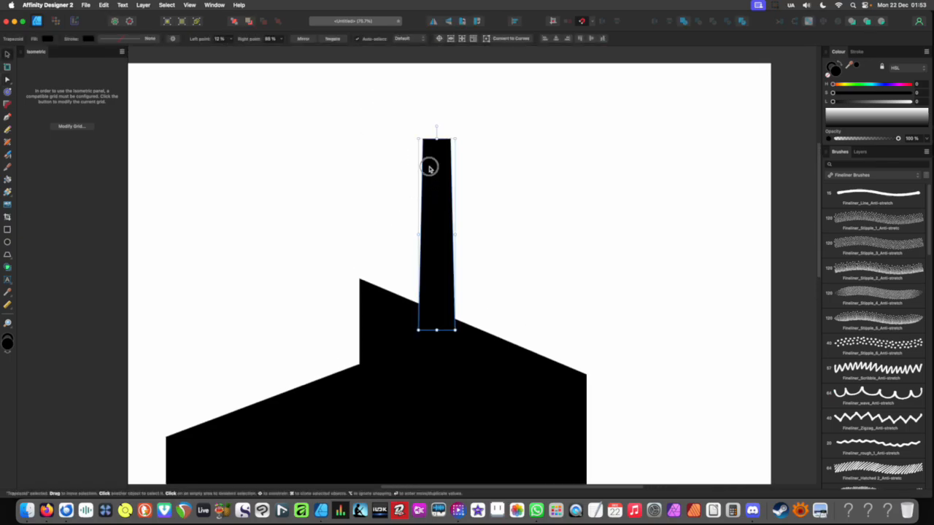
pyautogui.moveTo(456, 236); pyautogui.dragTo(465, 236)
pyautogui.click(463, 168)
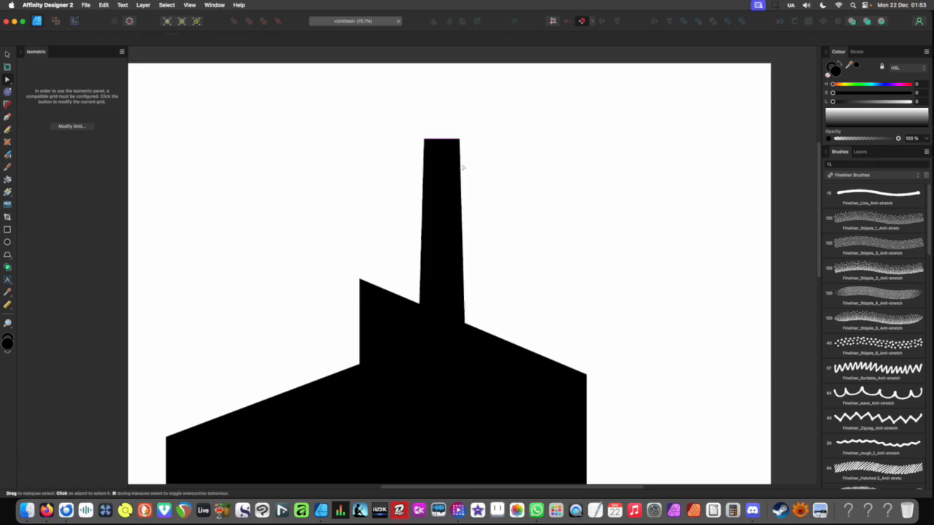
pyautogui.click(453, 187)
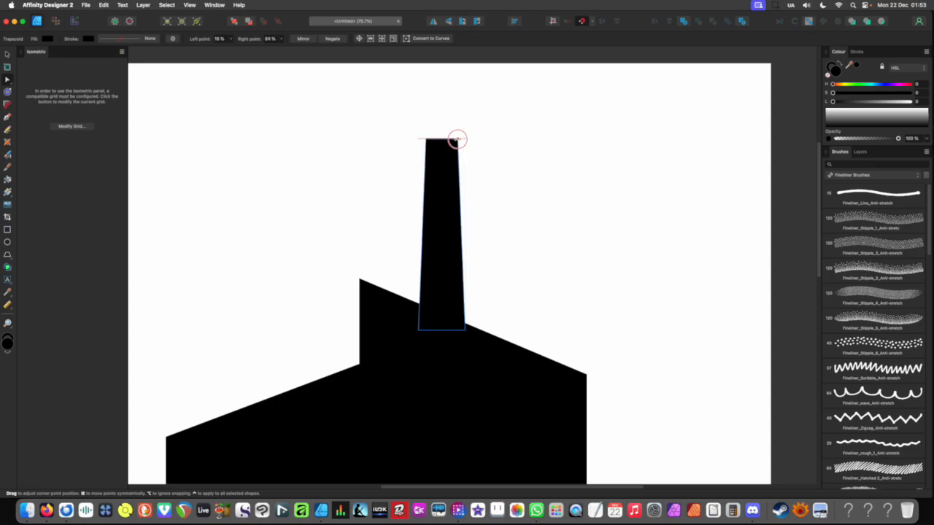
pyautogui.click(499, 147)
# - Duplicate the chimney and place the copy lower down the right-hand roof slope
pyautogui.hscroll(5, 470, 184)
pyautogui.scroll(-3, 470, 184)
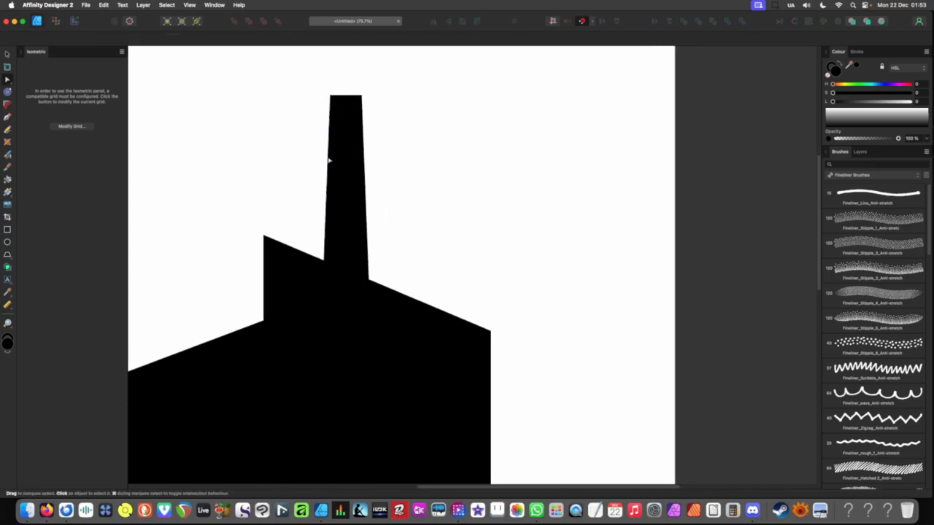
pyautogui.click(339, 173)
pyautogui.moveTo(342, 176); pyautogui.dragTo(425, 206)
# - Fill both chimneys with purple at hue 255, saturation 68 and lightness 65
pyautogui.press('a')
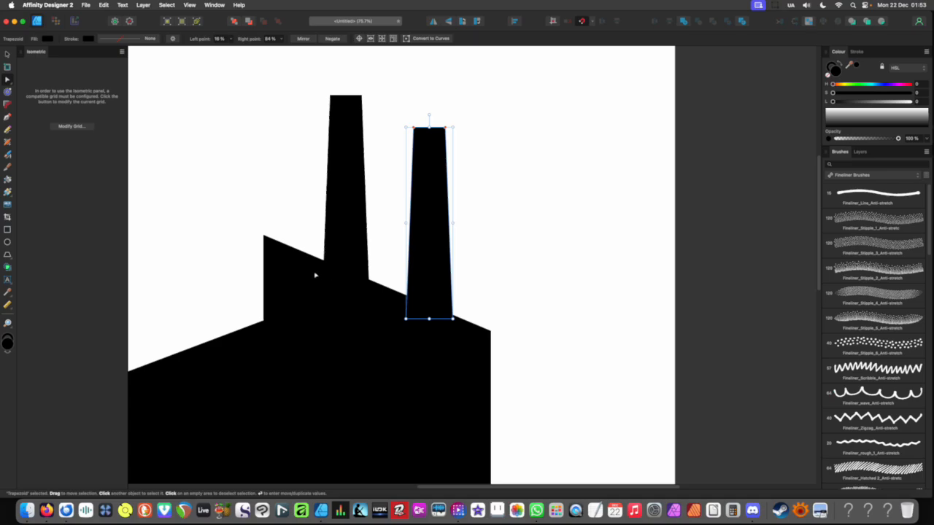
pyautogui.click(323, 285)
pyautogui.click(496, 255)
pyautogui.click(423, 217)
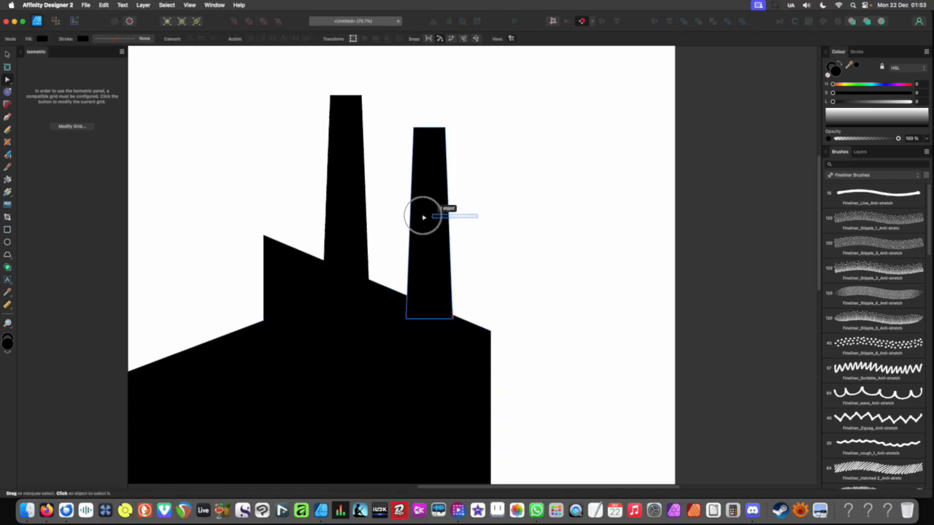
pyautogui.keyDown('shift'); pyautogui.click(339, 202); pyautogui.keyUp('shift')
pyautogui.click(883, 102)
pyautogui.click(887, 84)
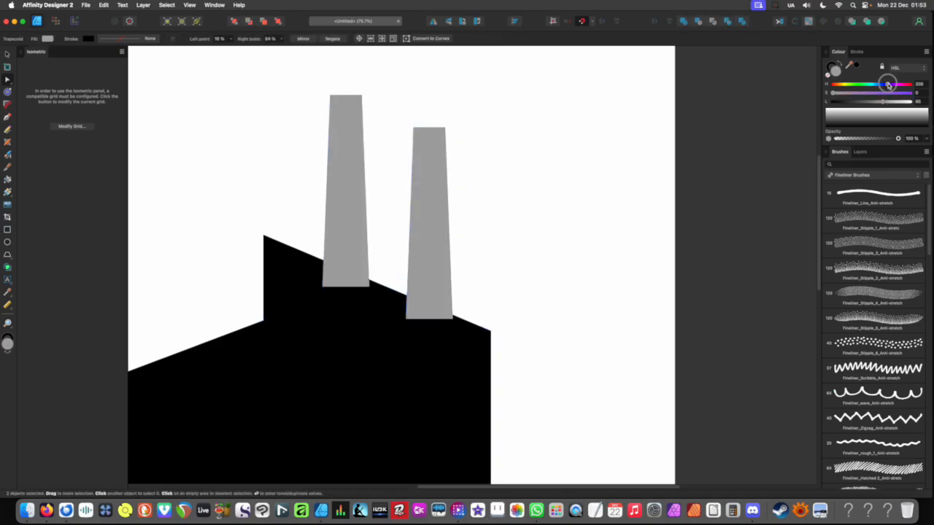
pyautogui.click(885, 93)
pyautogui.click(537, 201)
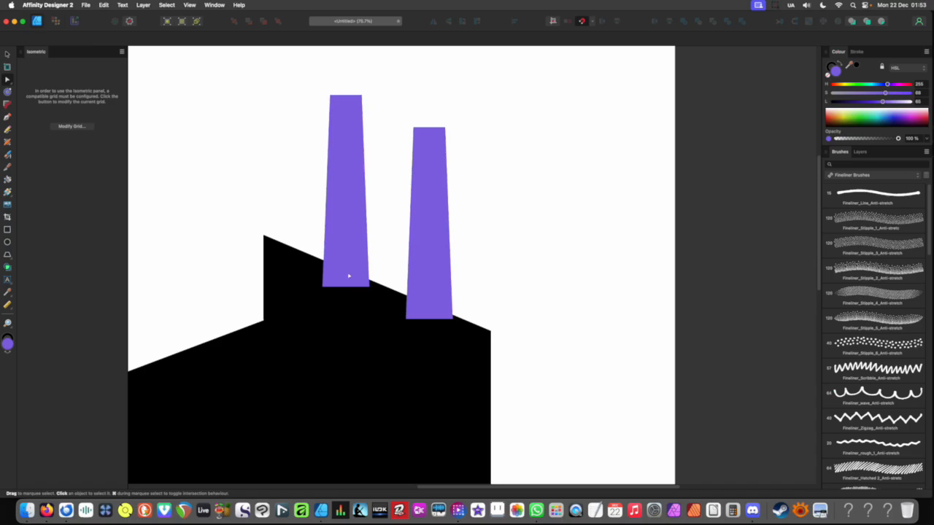
pyautogui.moveTo(346, 275)
pyautogui.mouseDown()
pyautogui.moveTo(350, 234)
pyautogui.moveTo(349, 261)
pyautogui.mouseUp()
pyautogui.press('v')
pyautogui.press('super+z')
# - Move each chimney slightly up so that its lower right corner meets the sloping roofline
pyautogui.click(383, 232)
pyautogui.click(361, 247)
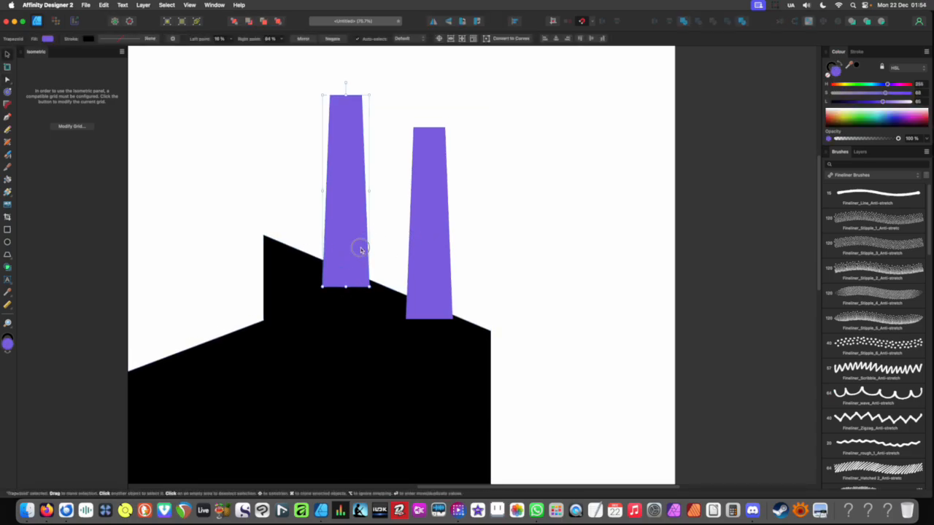
pyautogui.click(417, 278)
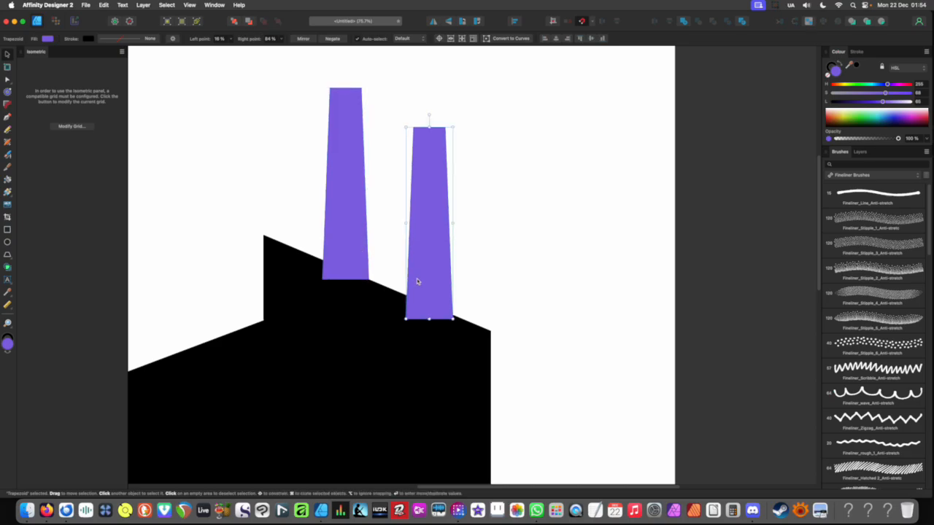
pyautogui.moveTo(420, 278); pyautogui.dragTo(420, 274)
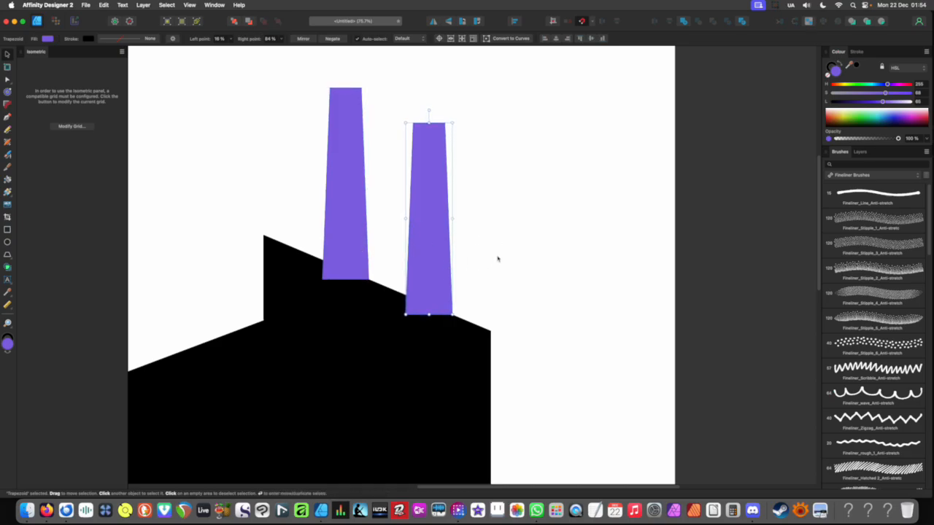
pyautogui.scroll(10, 472, 275)
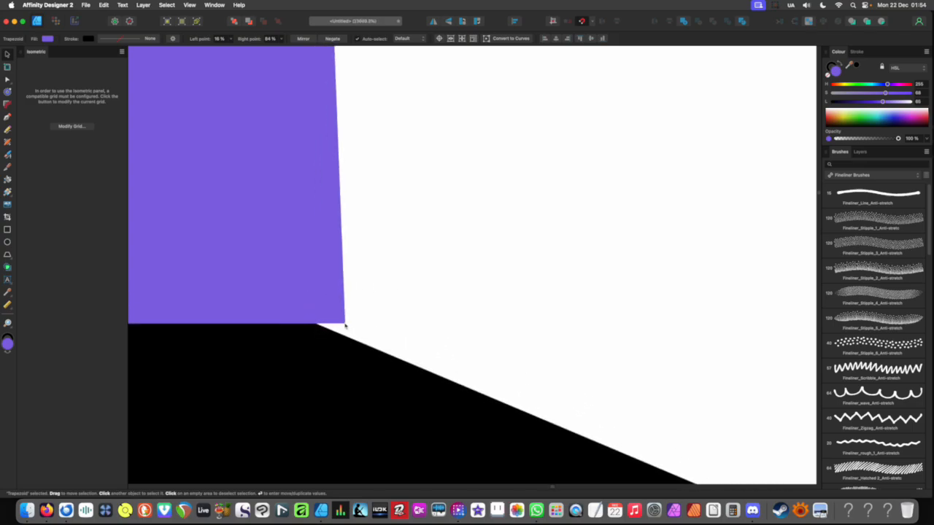
pyautogui.scroll(-10, 405, 252)
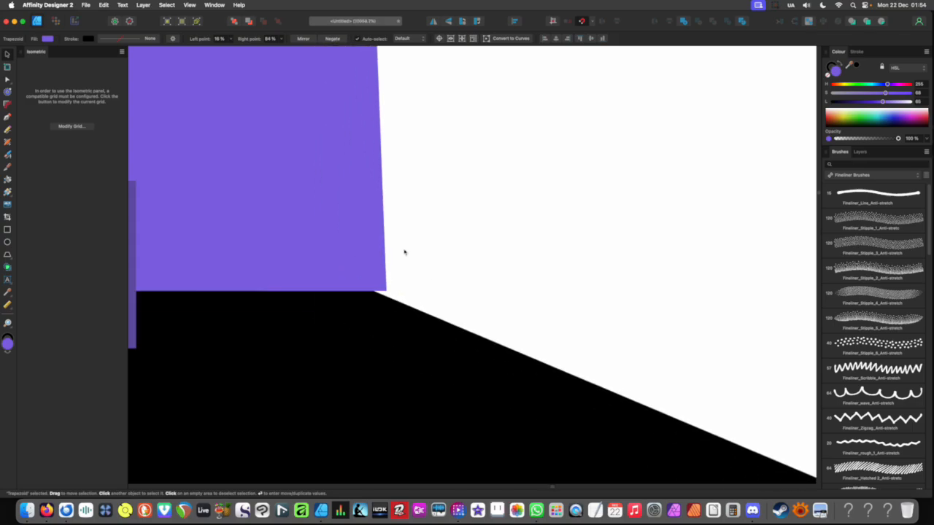
pyautogui.scroll(-3, 409, 247)
pyautogui.press('v')
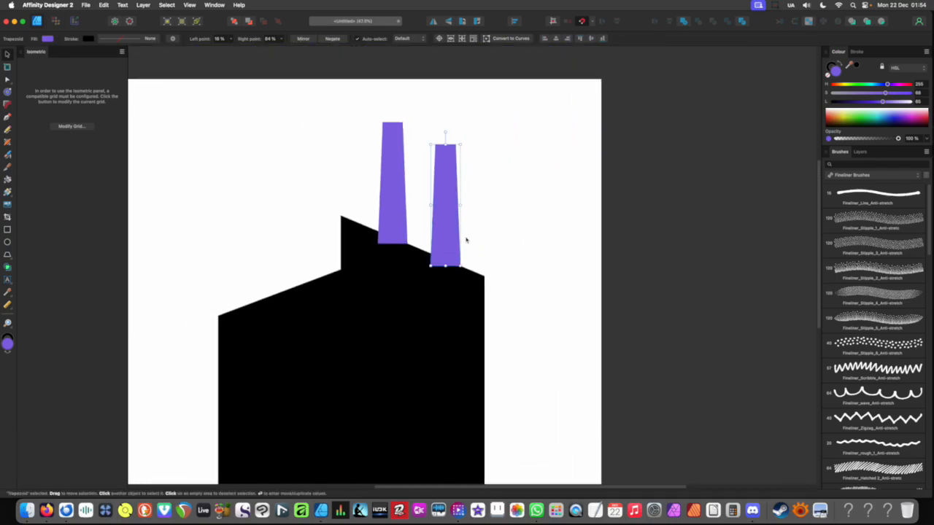
# - Nudge both chimneys together slightly down to close the tiny gaps between their lower right corners and the roofline
pyautogui.moveTo(511, 204); pyautogui.dragTo(388, 237)
pyautogui.scroll(10, 387, 237)
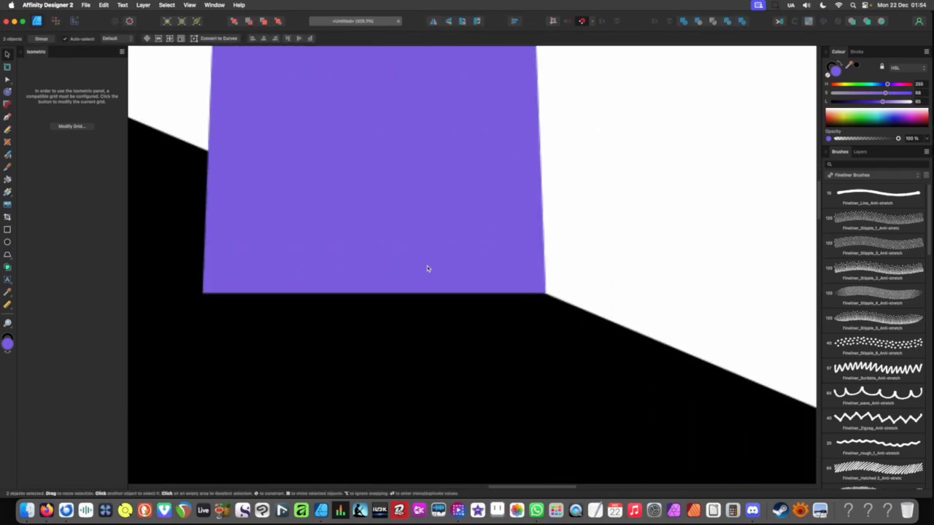
pyautogui.scroll(2, 528, 292)
pyautogui.scroll(2, 513, 277)
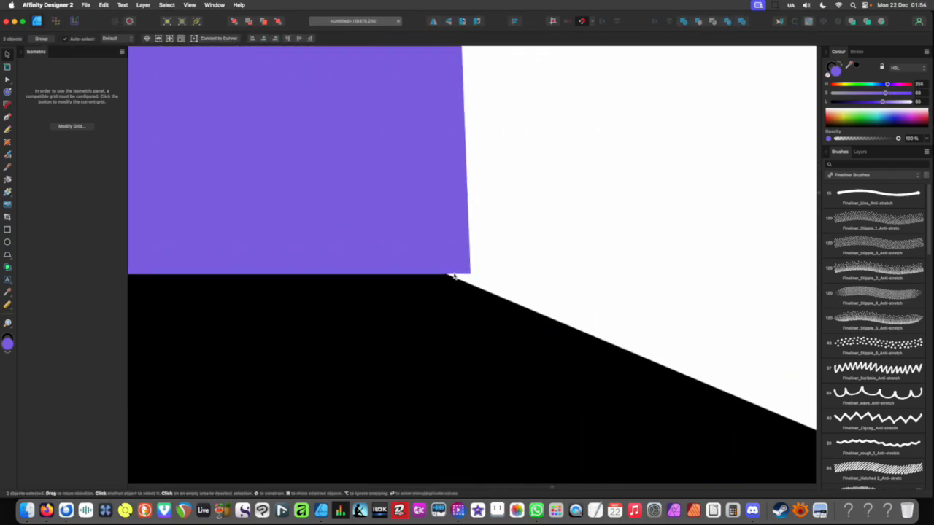
pyautogui.hotkey('shift', 'Down')
pyautogui.hotkey('shift', 'Up')
pyautogui.press('Down')
pyautogui.press('Down')
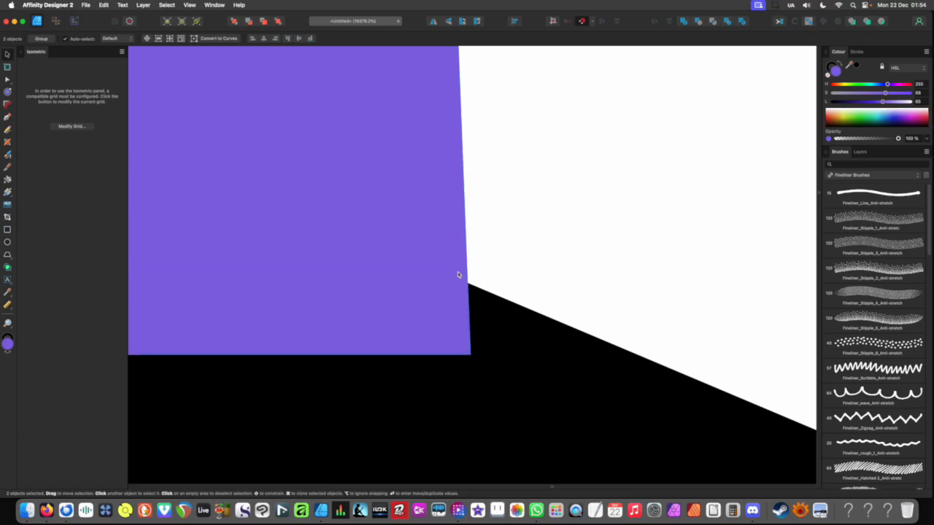
pyautogui.press('Up')
pyautogui.scroll(-10, 458, 274)
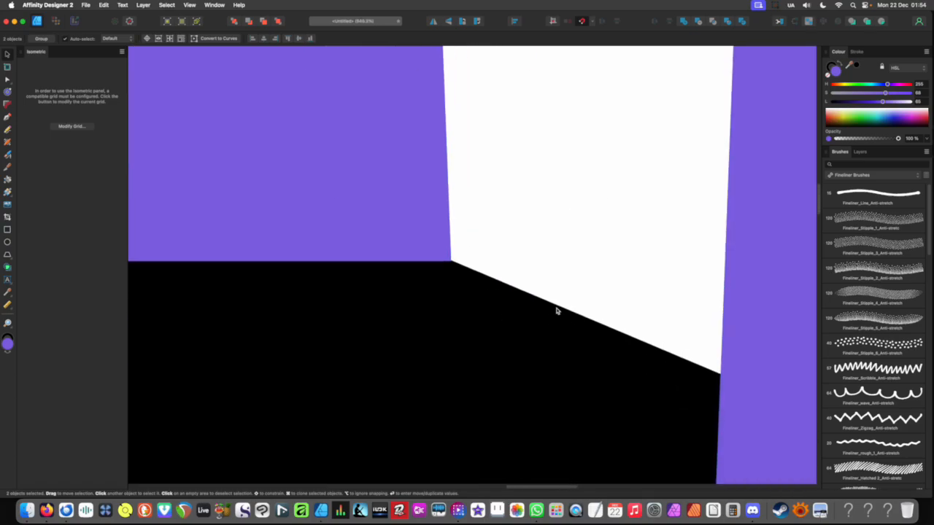
pyautogui.hscroll(5, 557, 311)
pyautogui.hscroll(6, 510, 267)
pyautogui.scroll(5, 309, 269)
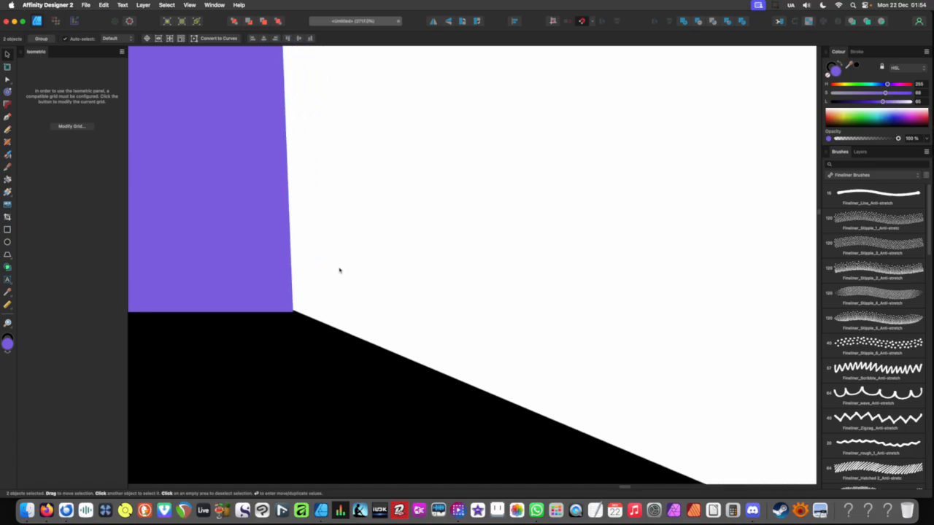
pyautogui.click(340, 276)
pyautogui.scroll(-10, 366, 287)
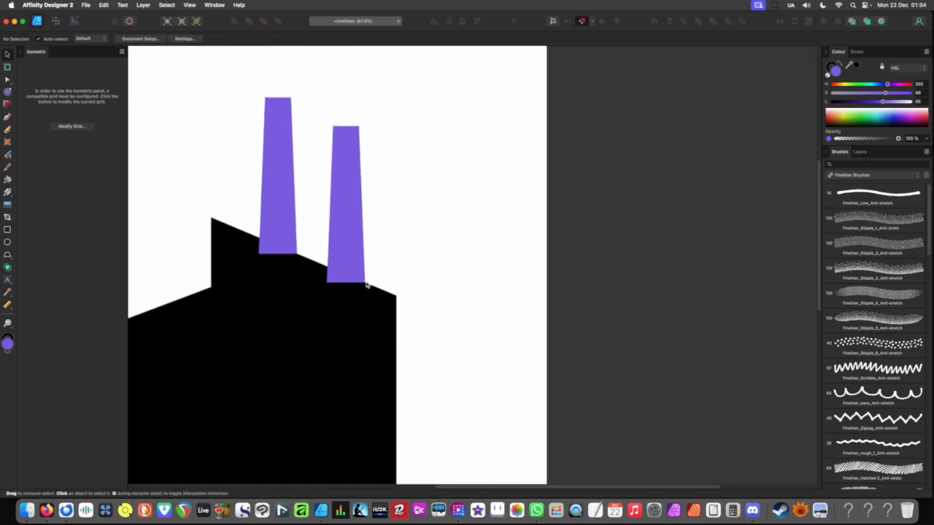
# - Fill both chimneys with black by setting their lightness to 0
pyautogui.hscroll(-4, 424, 136)
pyautogui.moveTo(313, 79); pyautogui.dragTo(556, 279)
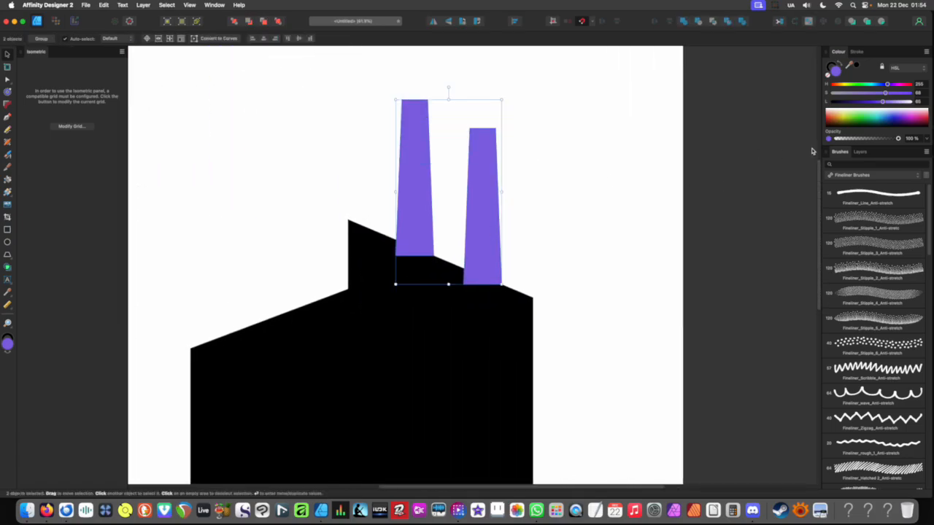
pyautogui.moveTo(860, 103); pyautogui.dragTo(794, 102)
# - Delete the chimney that stands lower down the right-hand roof slope
pyautogui.click(421, 180)
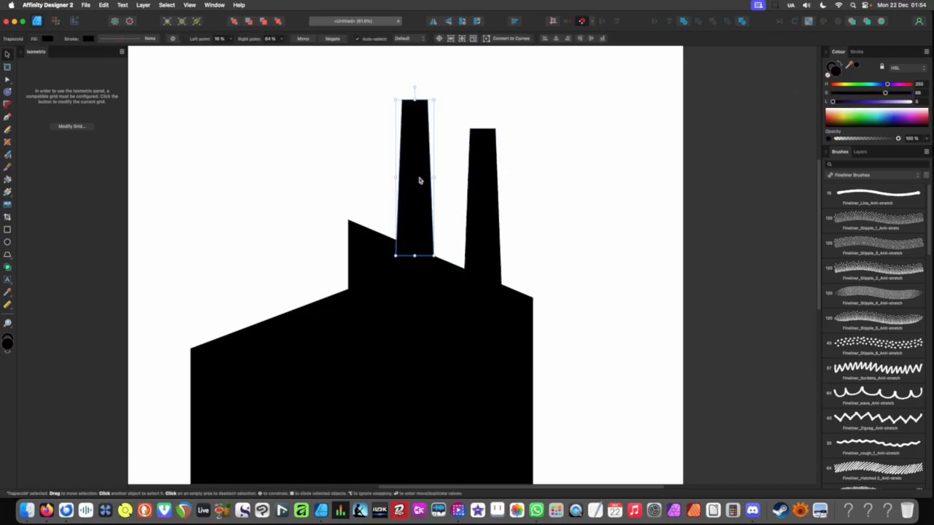
pyautogui.click(501, 192)
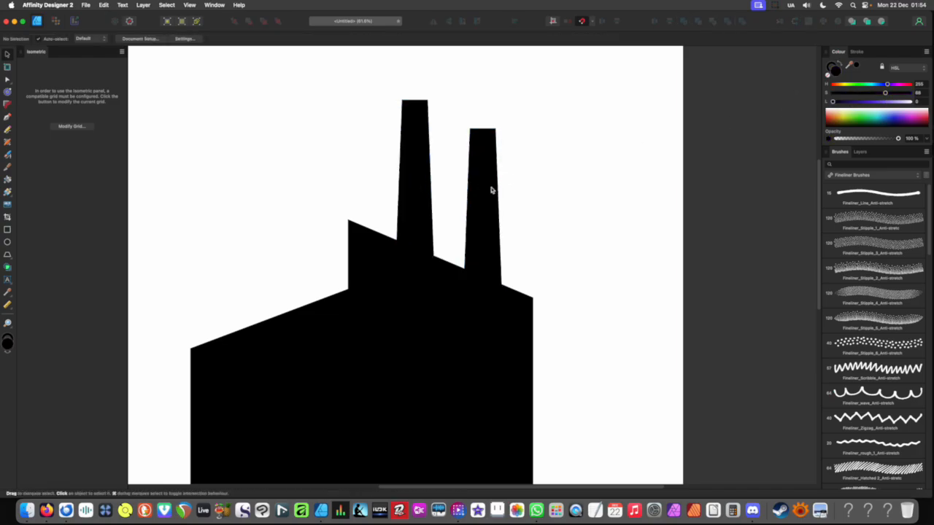
pyautogui.click(491, 190)
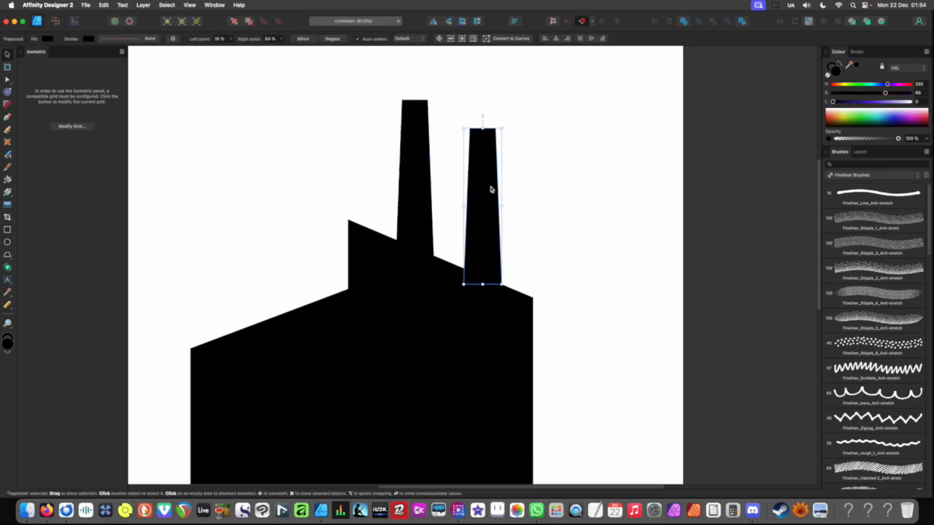
pyautogui.press('Delete')
# - Draw a flat rounded rectangle as a cap just above the remaining chimney, slightly wider than its top and centred on it
pyautogui.scroll(1, 422, 171)
pyautogui.scroll(5, 424, 130)
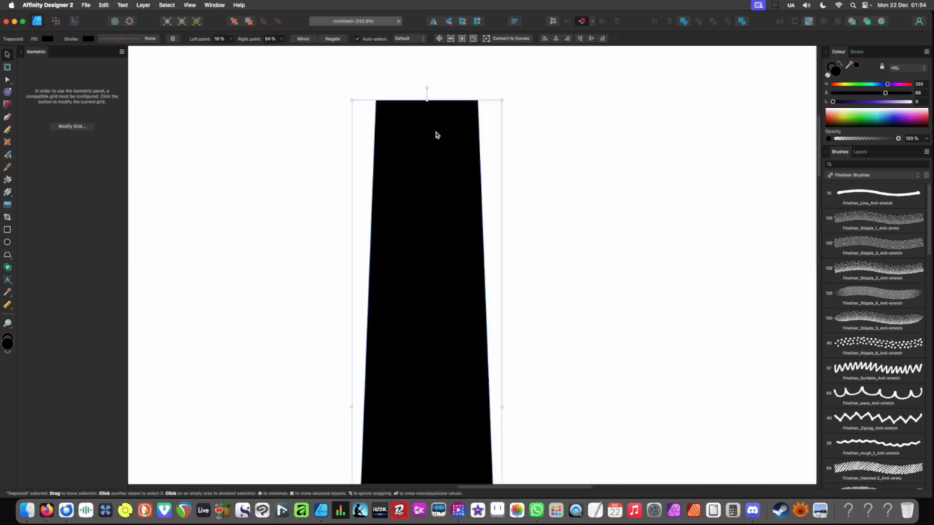
pyautogui.scroll(3, 436, 135)
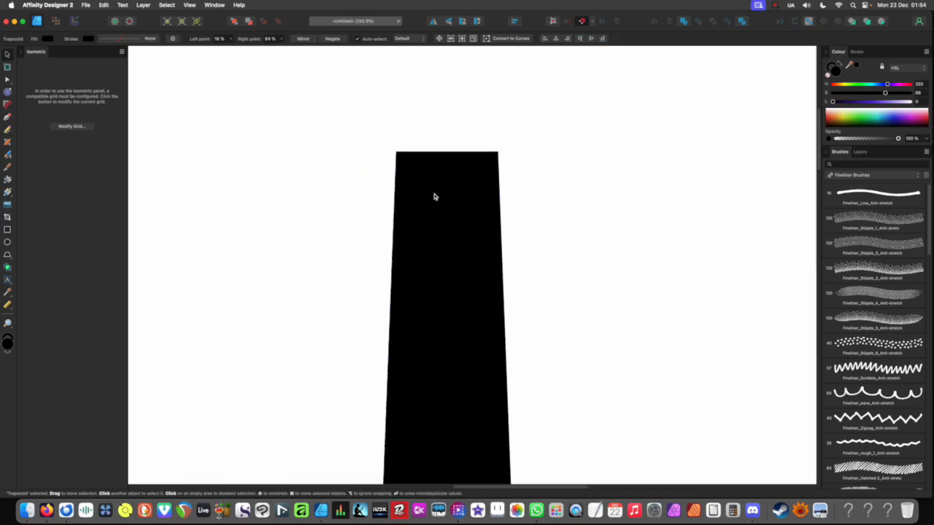
pyautogui.click(7, 257)
pyautogui.click(33, 254)
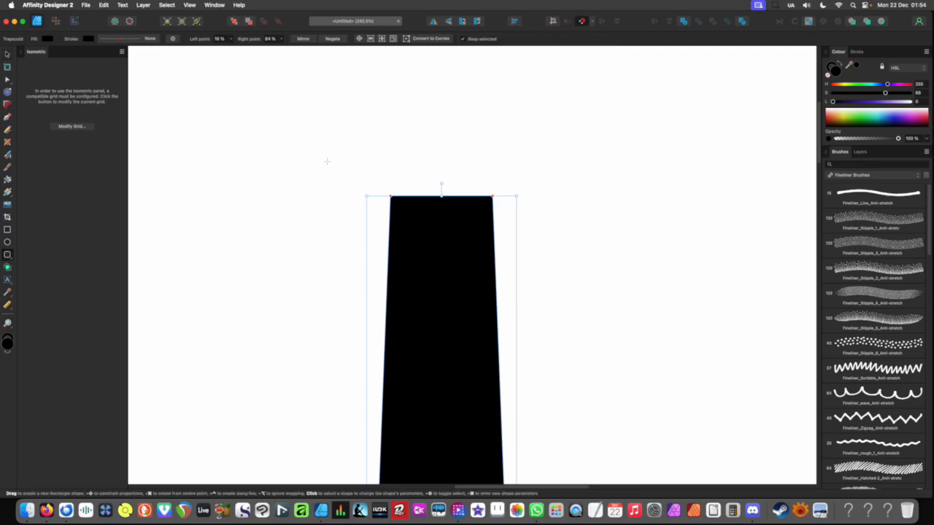
pyautogui.moveTo(376, 169); pyautogui.dragTo(500, 191)
pyautogui.press('v')
pyautogui.moveTo(443, 180); pyautogui.dragTo(449, 183)
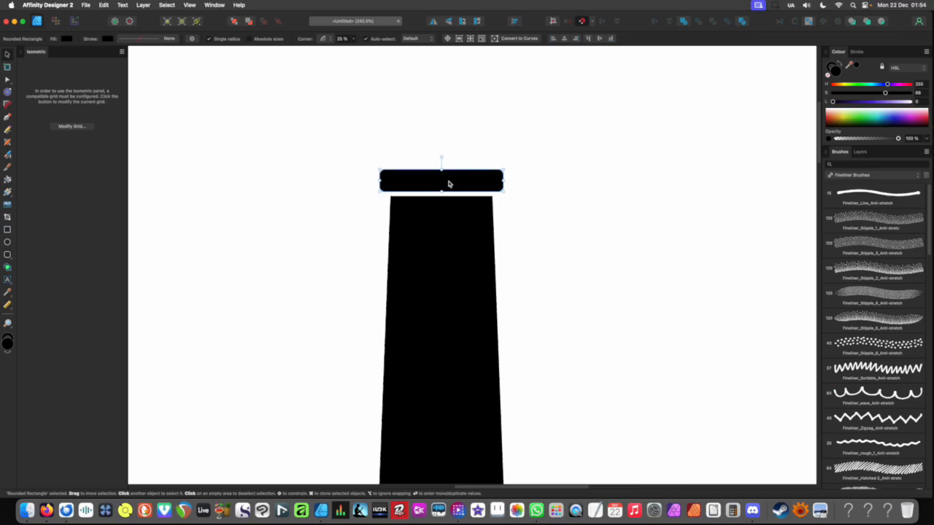
# - Set the chimney cap's corner rounding to 29%
pyautogui.scroll(5, 382, 177)
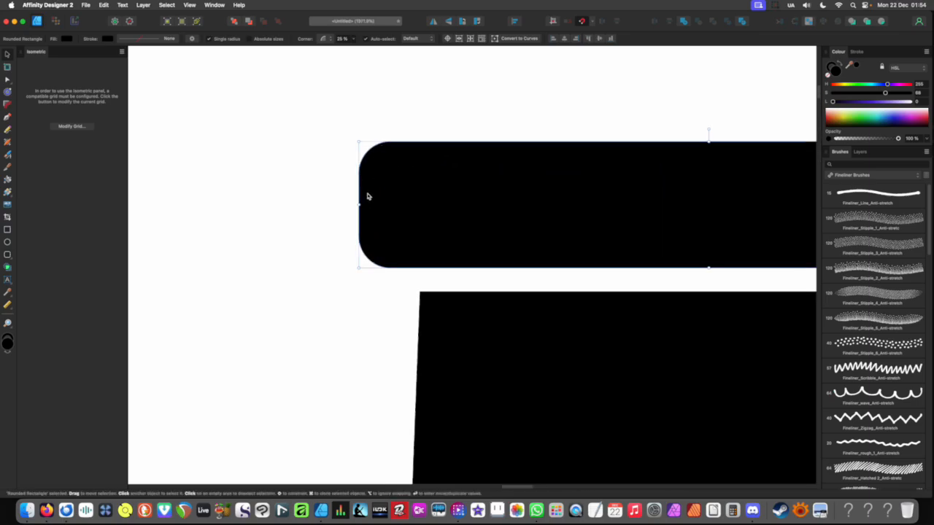
pyautogui.click(354, 39)
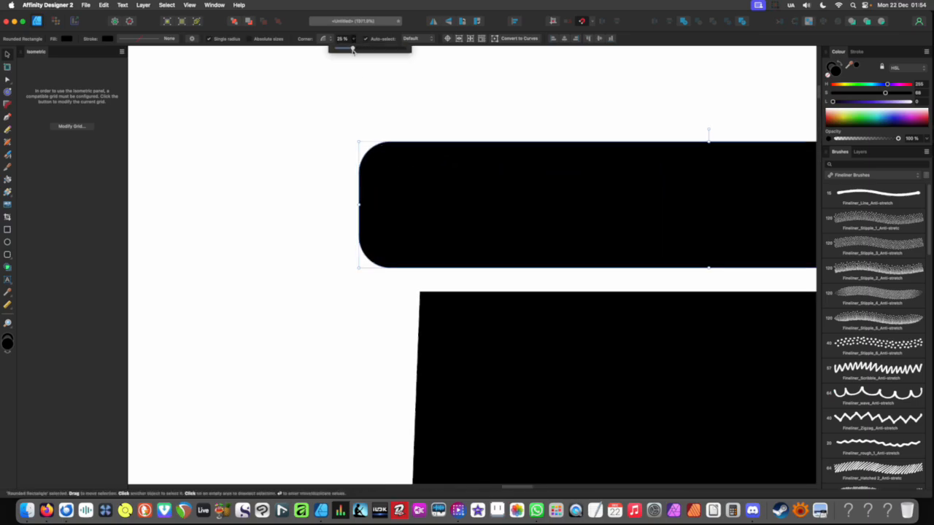
pyautogui.moveTo(354, 48)
pyautogui.mouseDown()
pyautogui.moveTo(367, 46)
pyautogui.moveTo(346, 54)
pyautogui.mouseUp()
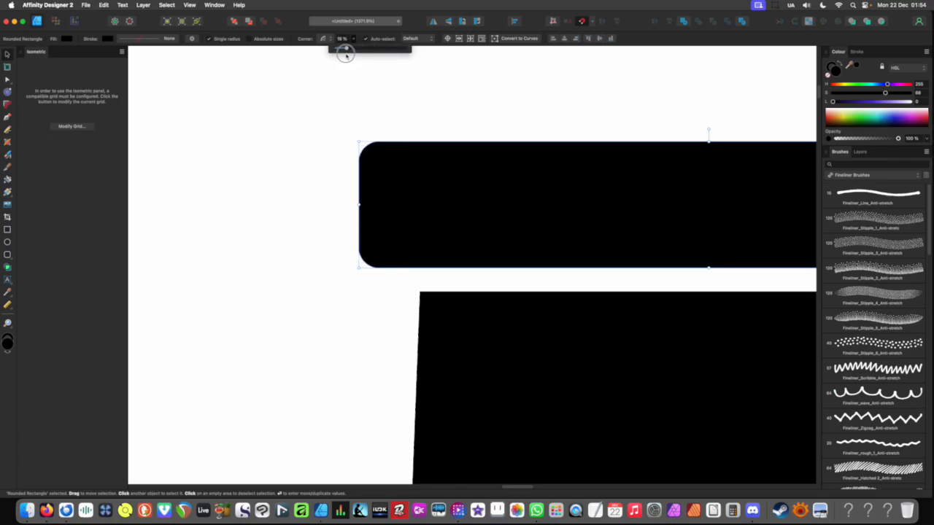
pyautogui.scroll(-4, 319, 111)
pyautogui.scroll(-3, 320, 110)
pyautogui.scroll(4, 328, 150)
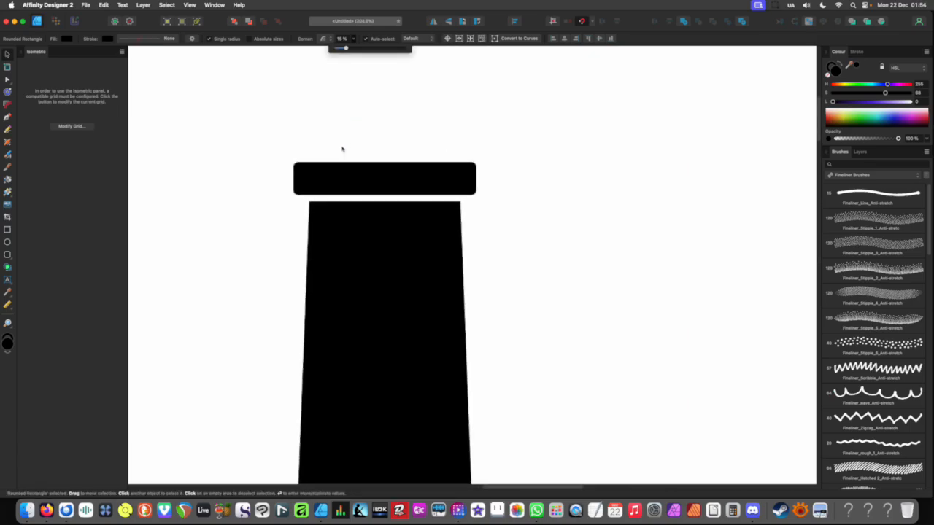
pyautogui.click(352, 39)
pyautogui.moveTo(349, 47); pyautogui.dragTo(362, 47)
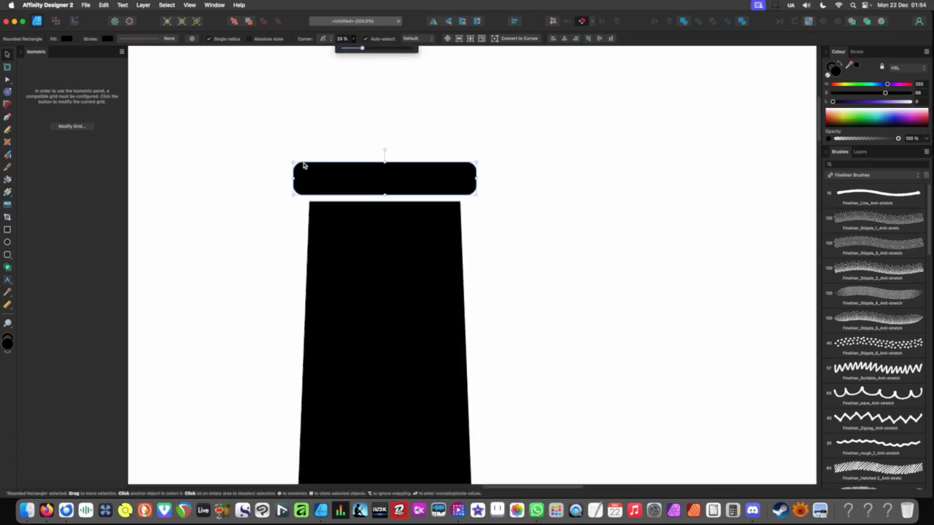
pyautogui.scroll(-5, 305, 165)
pyautogui.click(205, 218)
pyautogui.hscroll(-2, 232, 210)
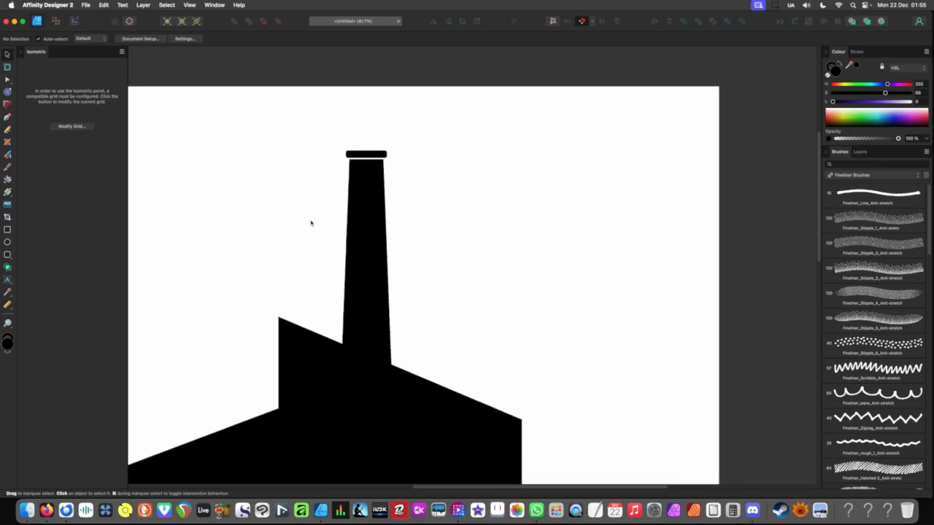
pyautogui.scroll(-5, 311, 223)
pyautogui.hscroll(-2, 419, 217)
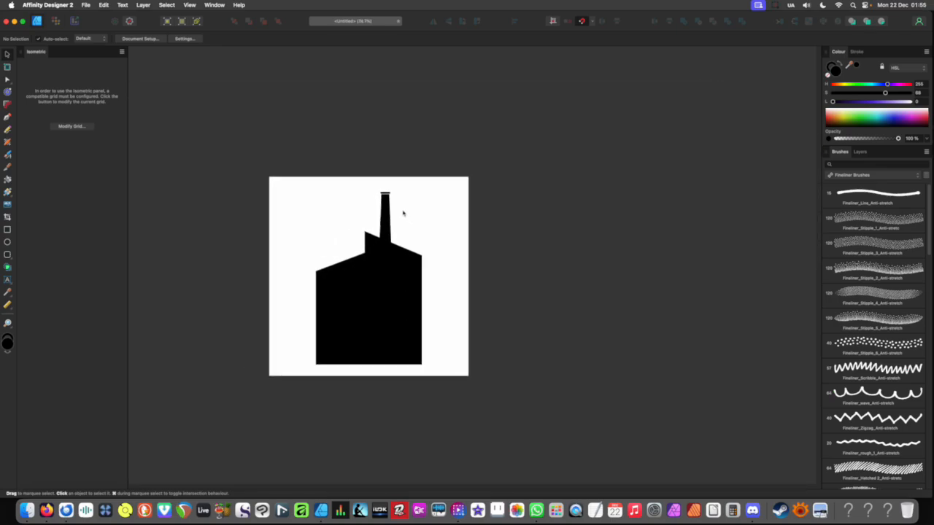
# - Make the chimney cap slightly taller by raising its upper edge
pyautogui.scroll(10, 412, 219)
pyautogui.click(467, 232)
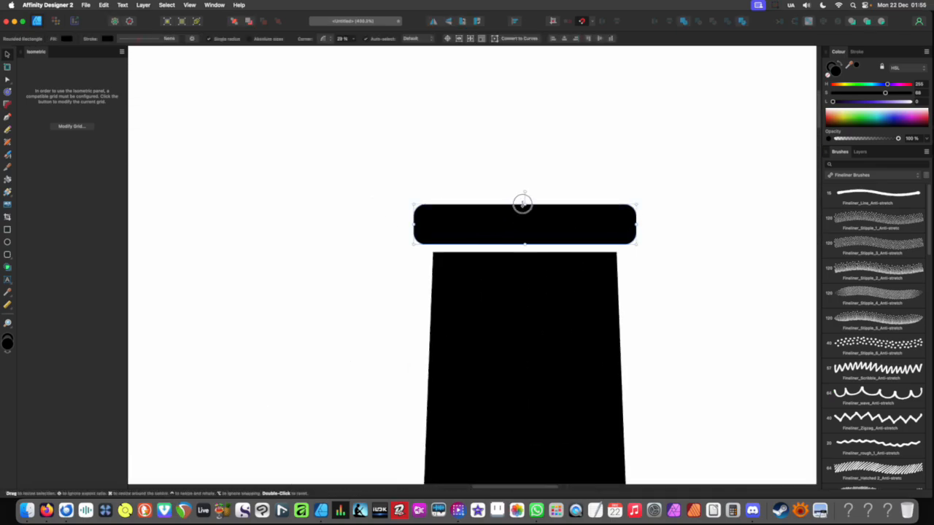
pyautogui.moveTo(522, 204); pyautogui.dragTo(523, 194)
pyautogui.scroll(-10, 473, 175)
pyautogui.click(448, 244)
pyautogui.scroll(-2, 446, 242)
pyautogui.scroll(2, 434, 213)
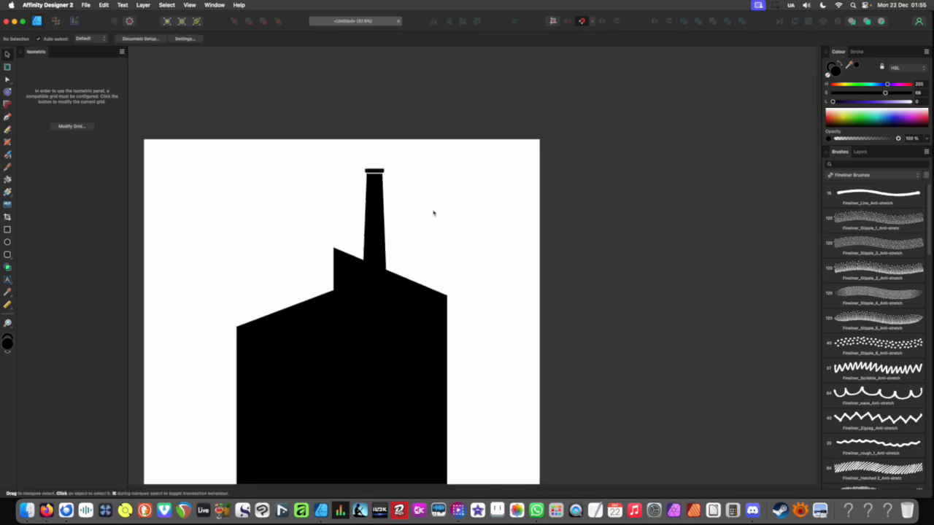
pyautogui.scroll(6, 433, 213)
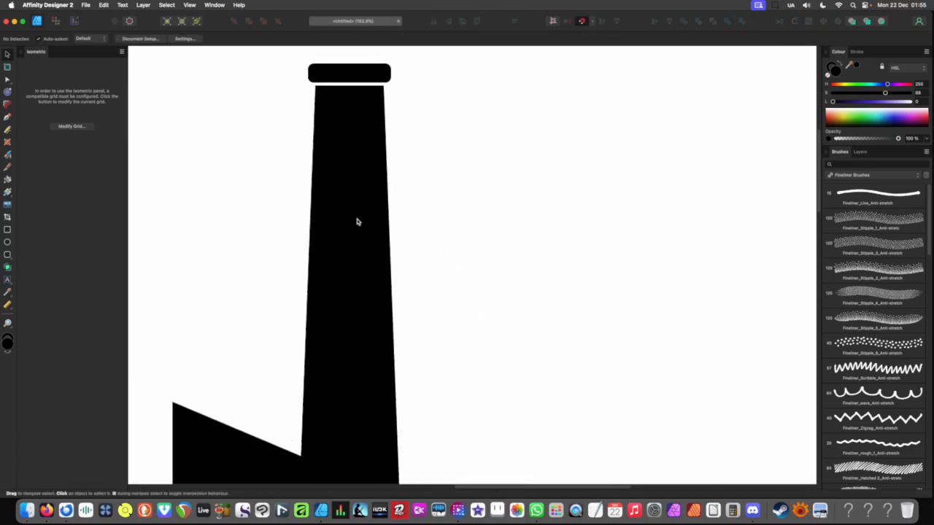
# - Draw a rectangle beside the chimney and fill it with blue at hue 209, saturation 54 and lightness 52
pyautogui.click(8, 231)
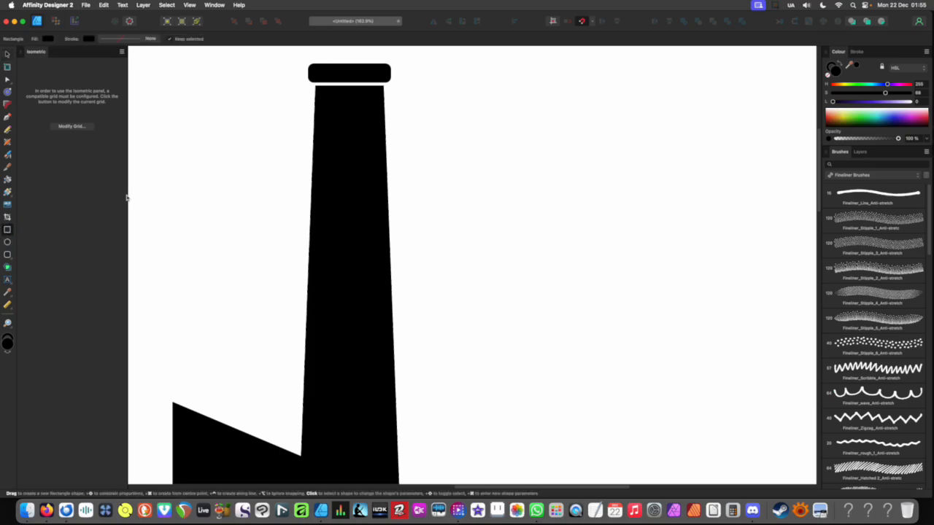
pyautogui.moveTo(137, 199)
pyautogui.mouseDown()
pyautogui.moveTo(208, 242)
pyautogui.moveTo(235, 244)
pyautogui.mouseUp()
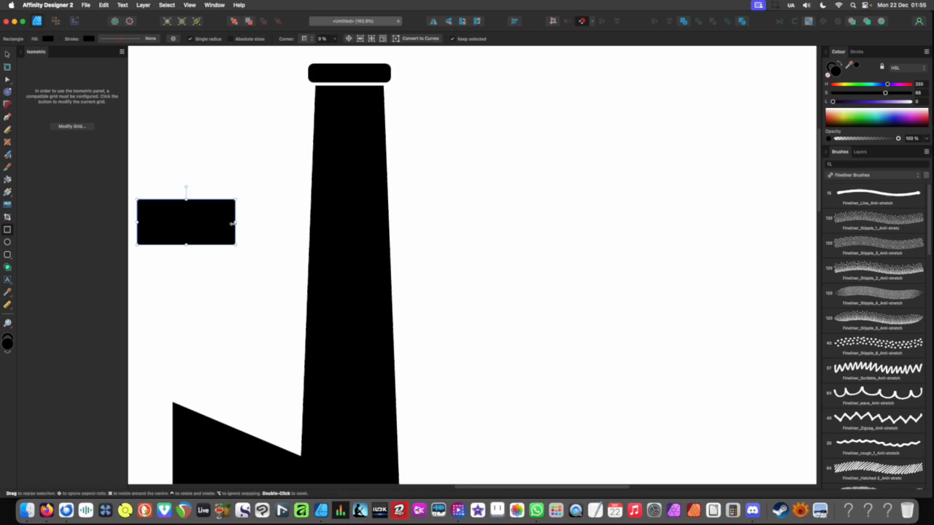
pyautogui.press('v')
pyautogui.moveTo(202, 231); pyautogui.dragTo(258, 235)
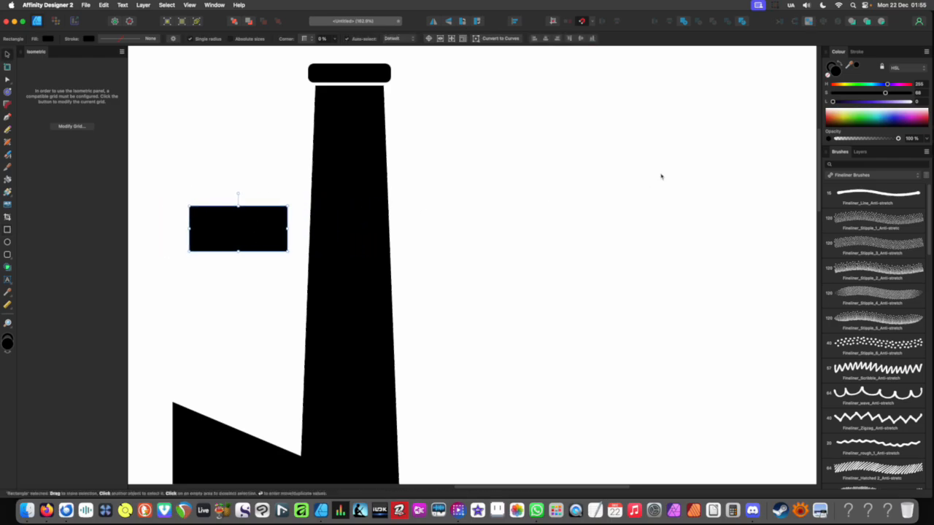
pyautogui.click(873, 102)
pyautogui.click(875, 93)
pyautogui.click(878, 85)
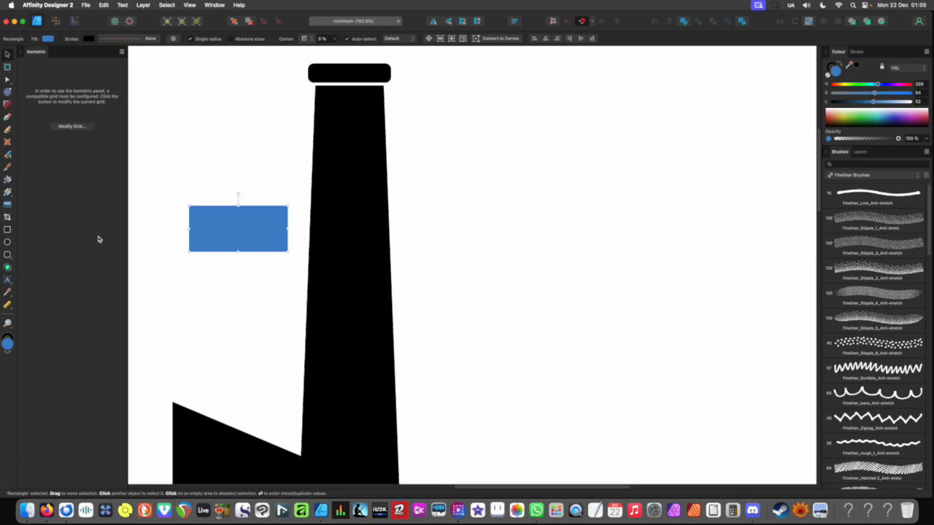
# - Place the rectangle across the upper chimney, widen it past both sides, and fill it with white sampled from the page
pyautogui.moveTo(246, 244); pyautogui.dragTo(413, 208)
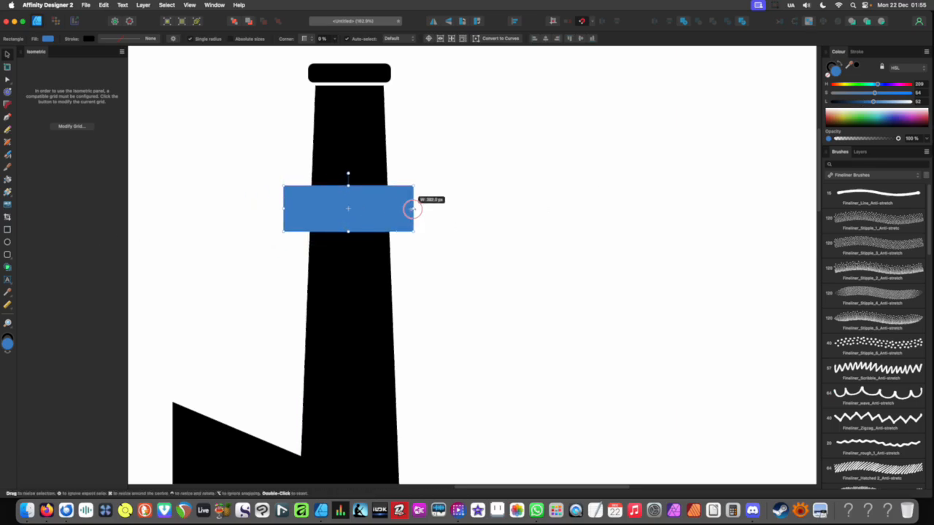
pyautogui.press('i')
pyautogui.click(473, 209)
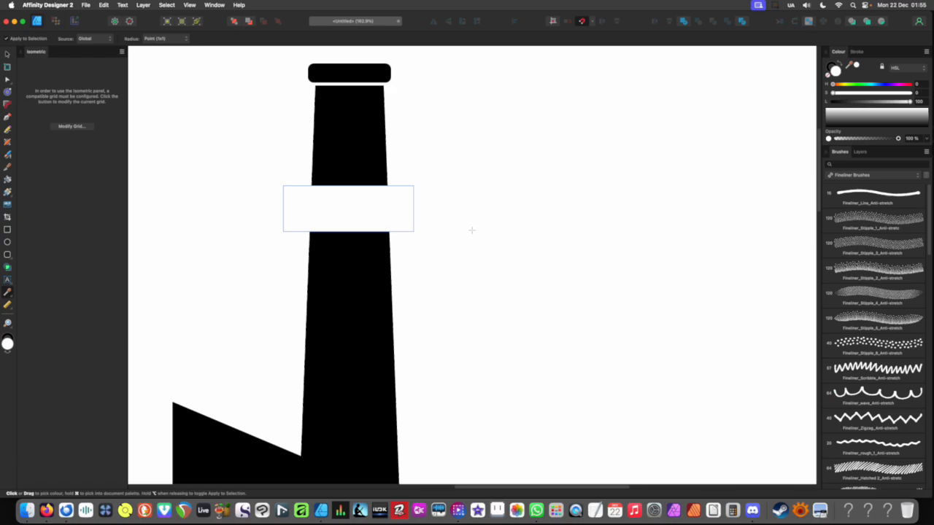
pyautogui.scroll(-7, 420, 225)
pyautogui.press('v')
pyautogui.click(359, 256)
pyautogui.scroll(3, 398, 227)
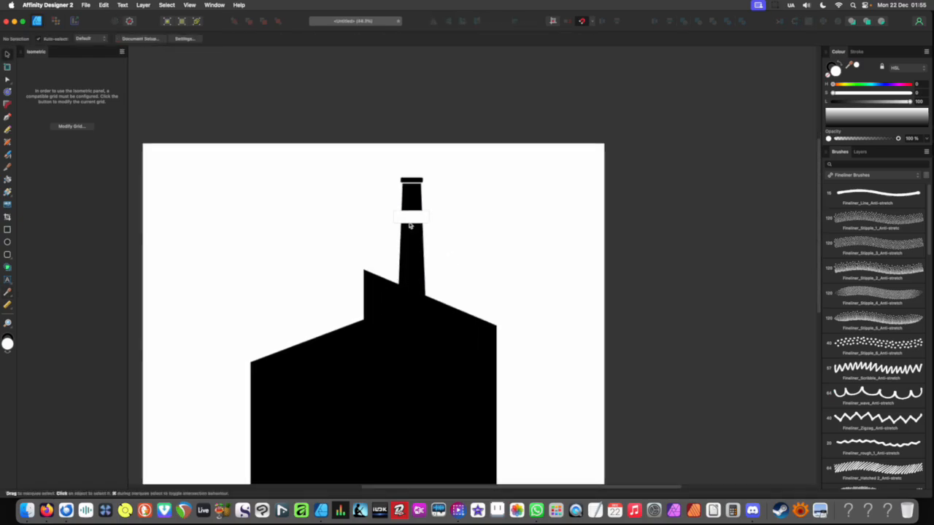
pyautogui.scroll(3, 412, 227)
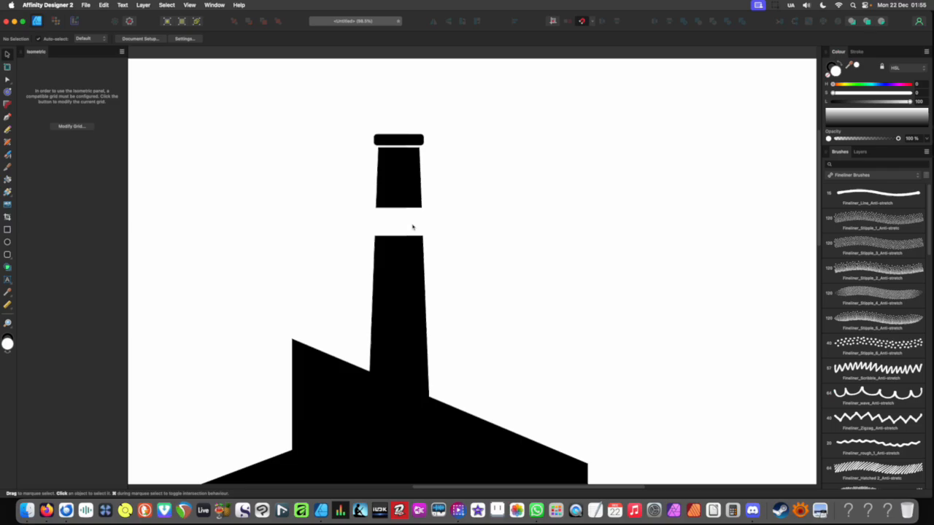
# - Move the white band slightly down the chimney and fill it with purple at hue 243, saturation 69 and lightness 66
pyautogui.moveTo(383, 227); pyautogui.dragTo(384, 229)
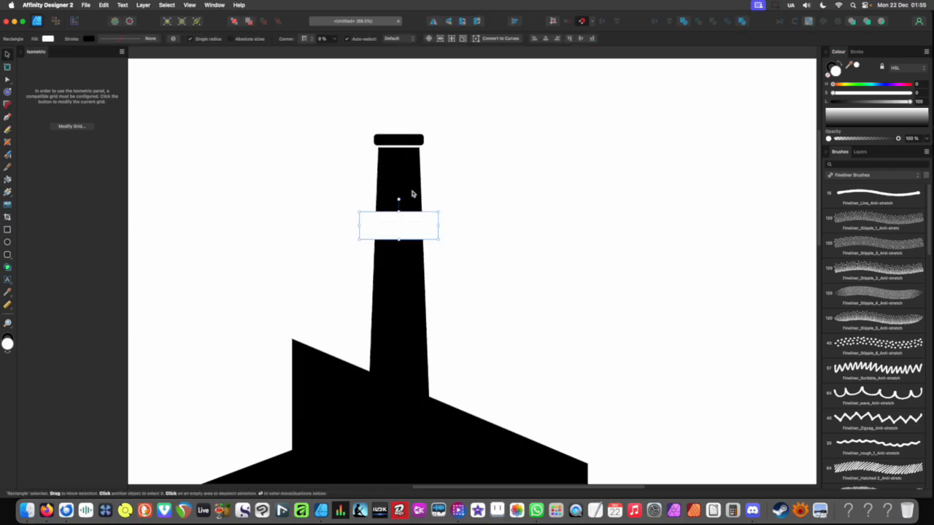
pyautogui.keyDown('shift'); pyautogui.click(413, 195); pyautogui.keyUp('shift')
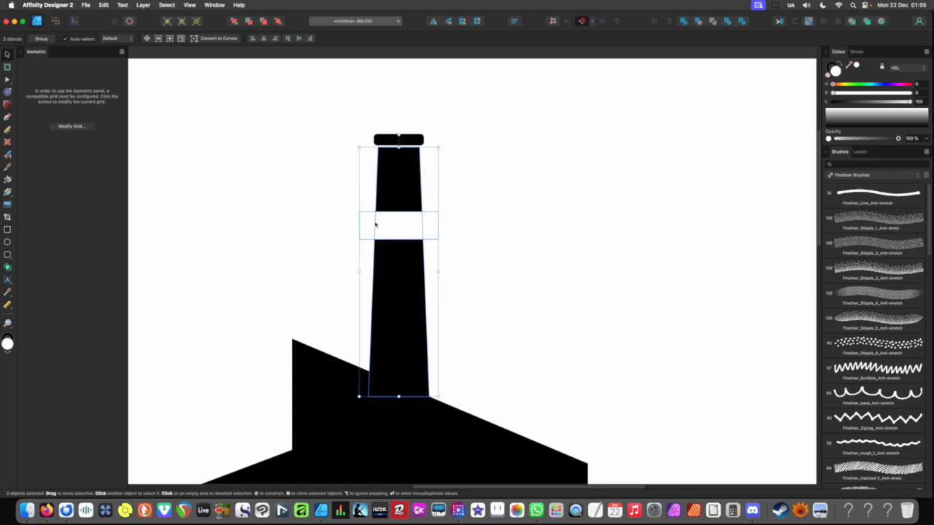
pyautogui.click(427, 232)
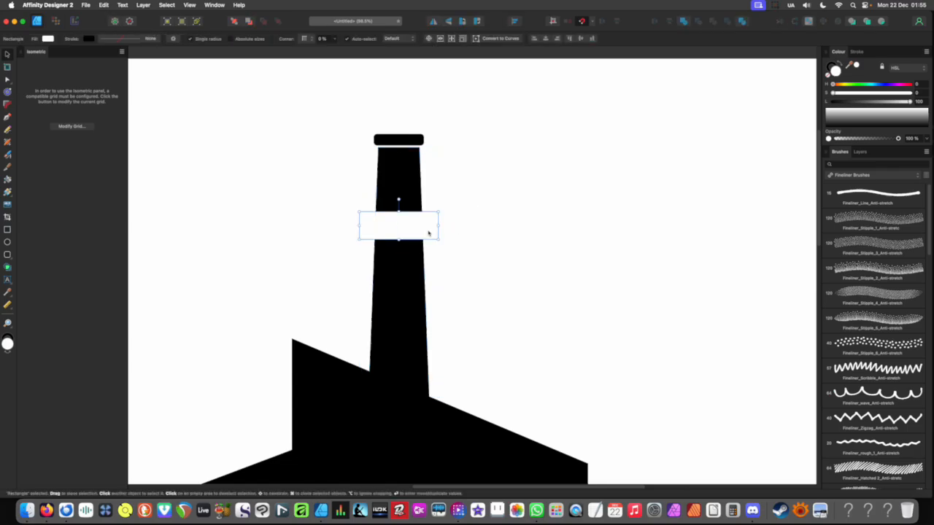
pyautogui.click(885, 93)
pyautogui.click(883, 101)
pyautogui.click(885, 85)
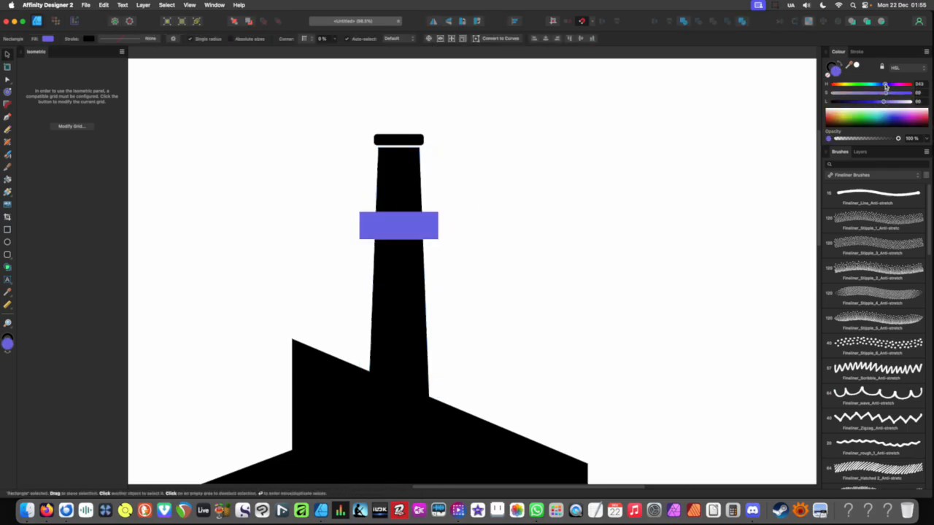
pyautogui.click(672, 165)
# - Subtract the purple band from the chimney to cut a horizontal gap through its upper part
pyautogui.click(418, 235)
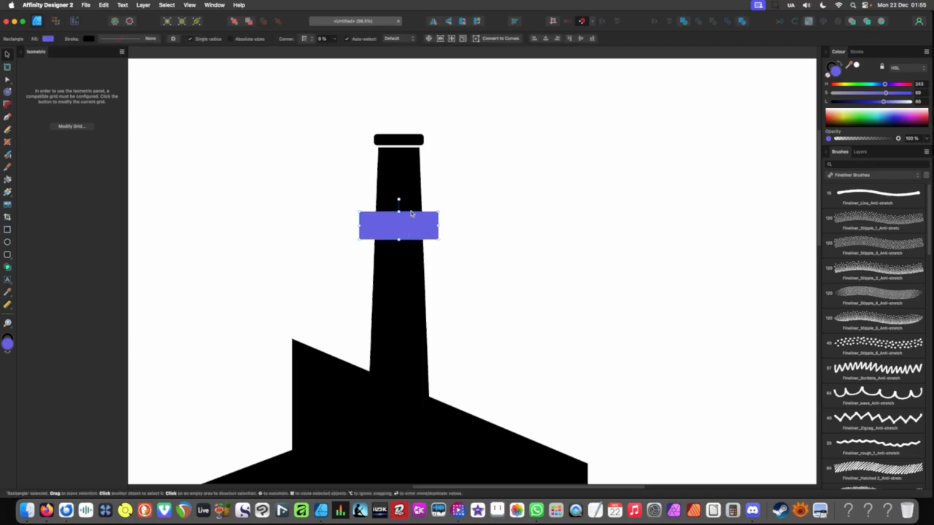
pyautogui.keyDown('shift'); pyautogui.click(402, 198); pyautogui.keyUp('shift')
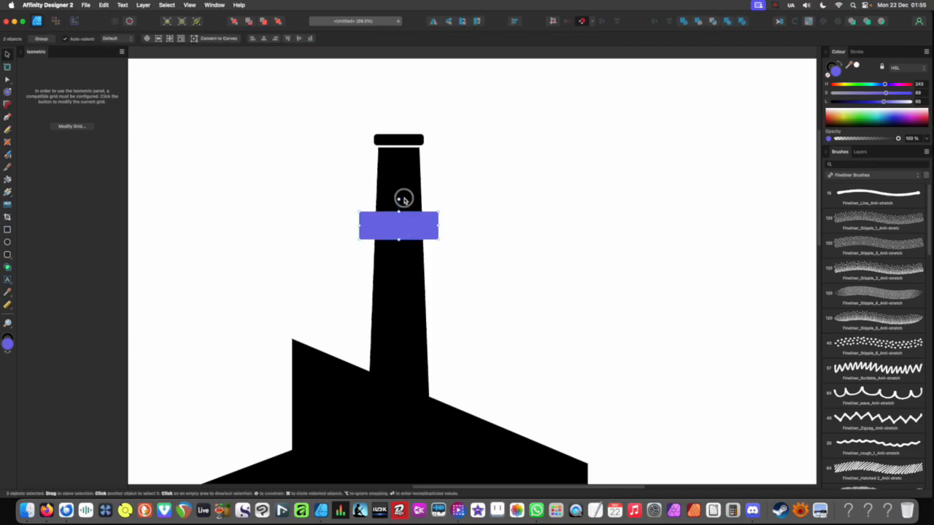
pyautogui.click(698, 23)
pyautogui.click(454, 258)
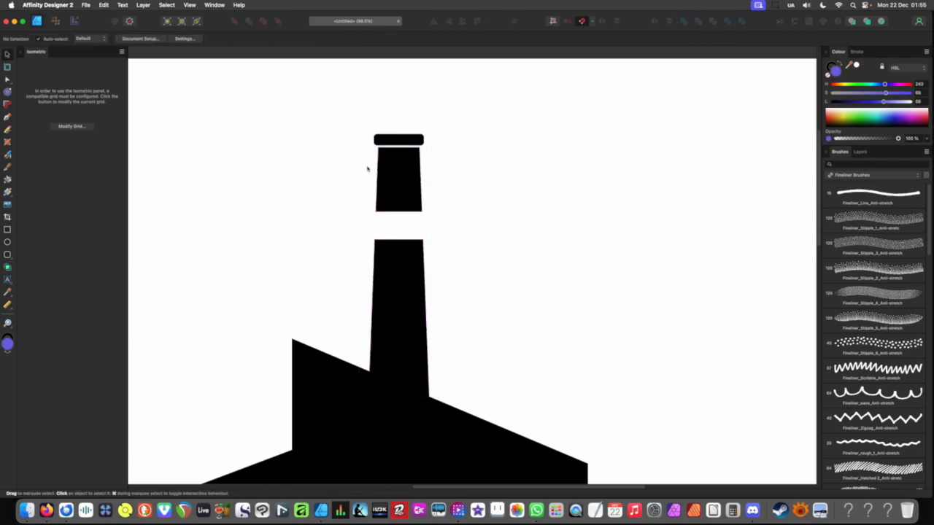
pyautogui.scroll(-5, 299, 168)
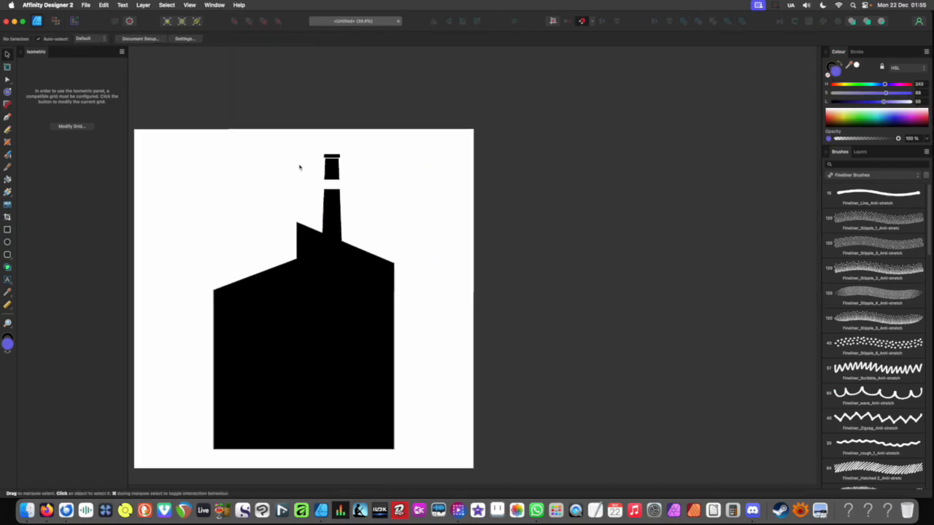
pyautogui.scroll(5, 393, 181)
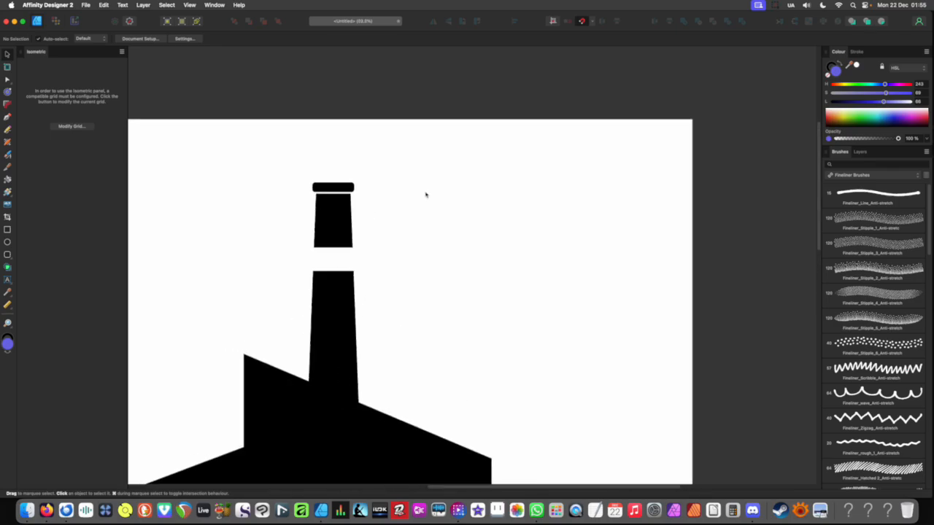
pyautogui.click(353, 324)
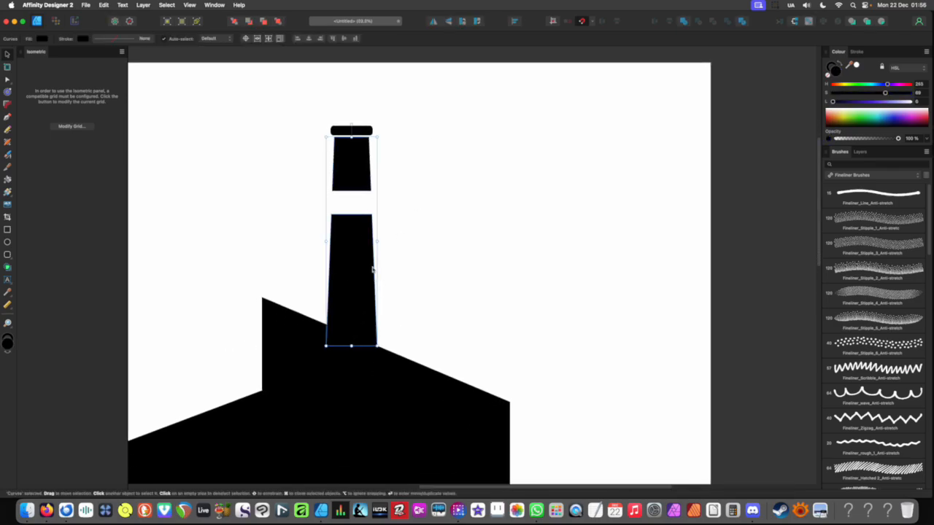
pyautogui.scroll(3, 374, 244)
pyautogui.scroll(2, 372, 254)
pyautogui.click(322, 216)
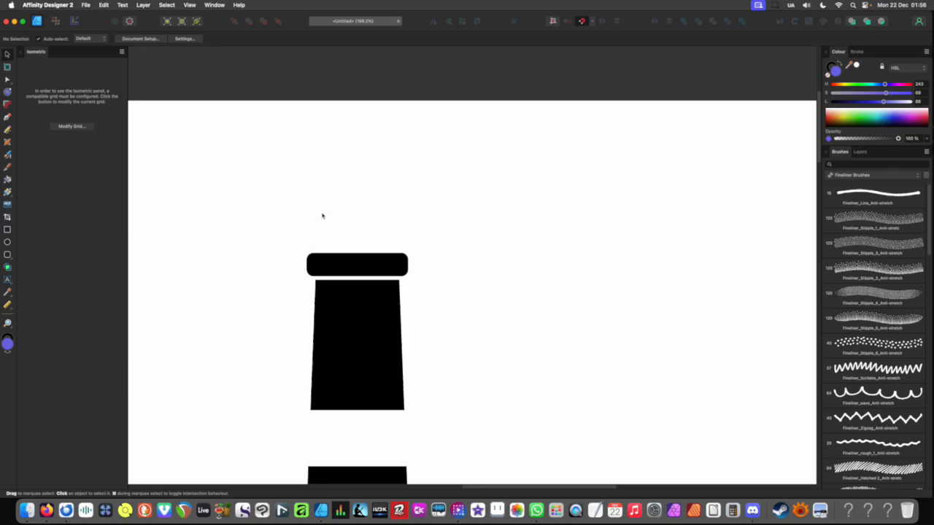
pyautogui.press('n')
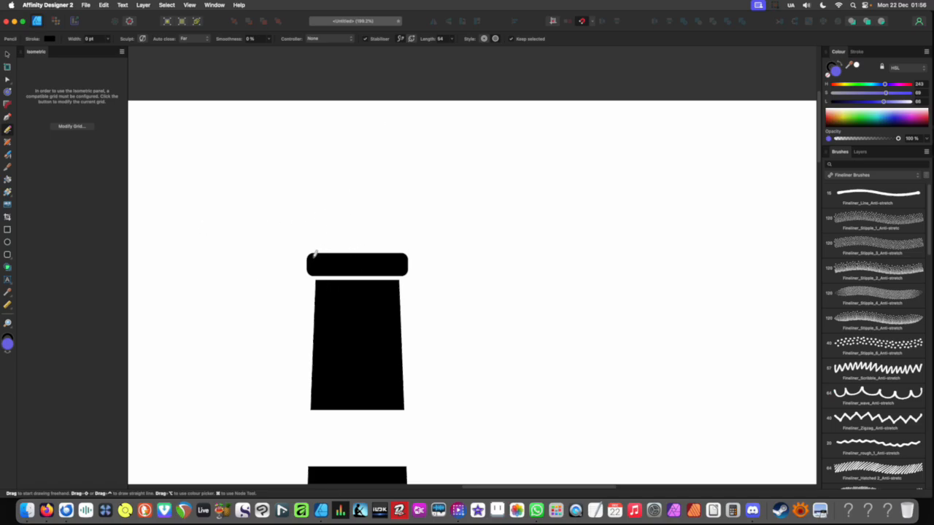
pyautogui.press('v')
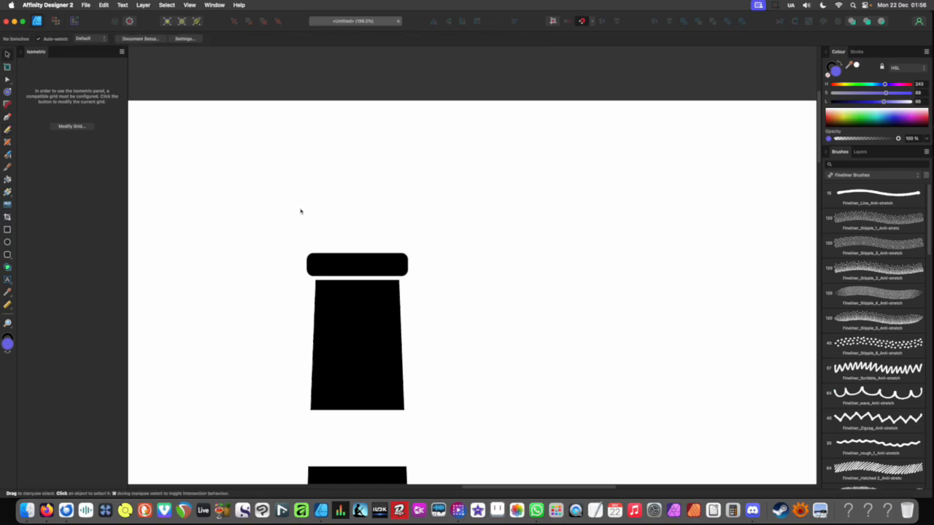
pyautogui.press('n')
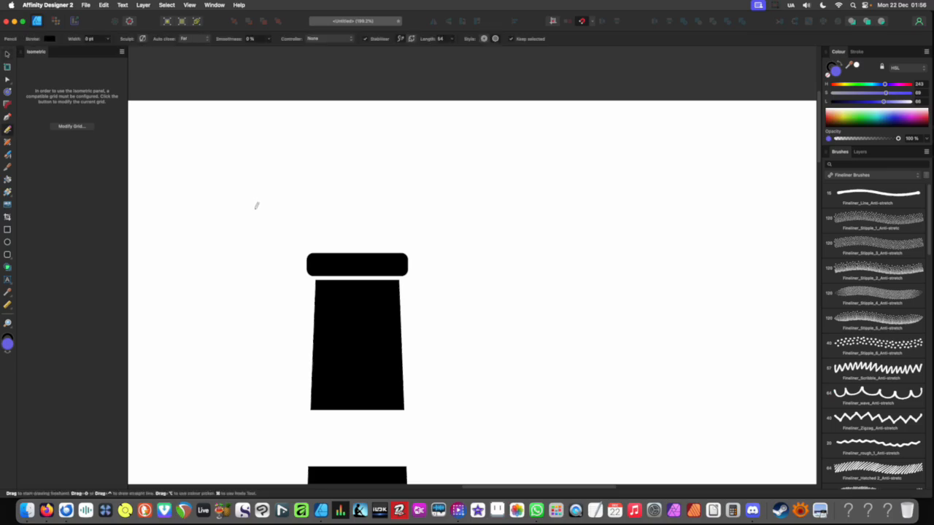
pyautogui.moveTo(259, 193)
pyautogui.mouseDown()
pyautogui.moveTo(285, 169)
pyautogui.moveTo(343, 175)
pyautogui.mouseUp()
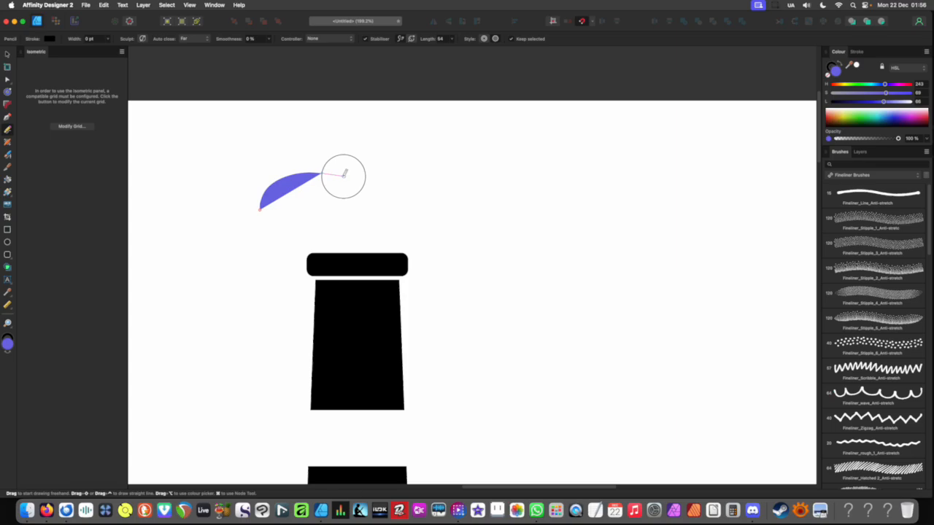
pyautogui.moveTo(344, 174); pyautogui.dragTo(345, 174)
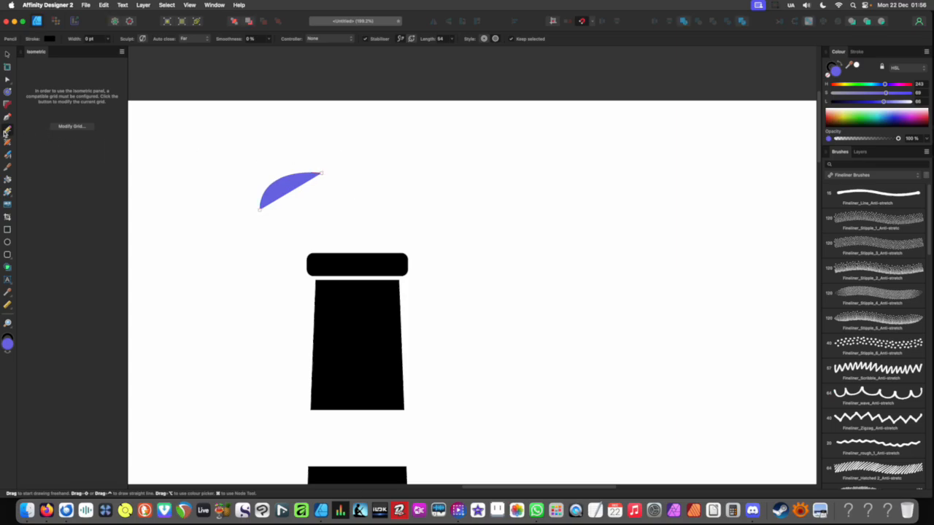
pyautogui.press('v')
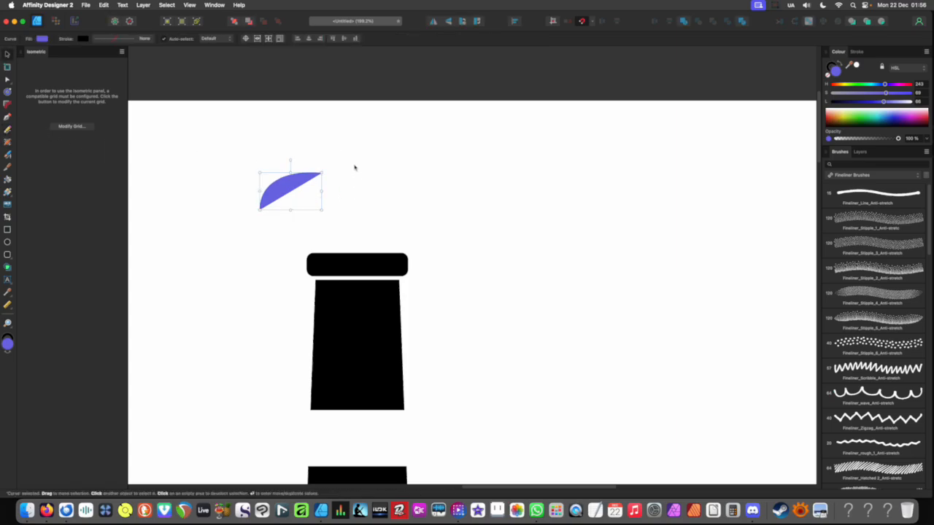
pyautogui.press('Delete')
pyautogui.click(284, 208)
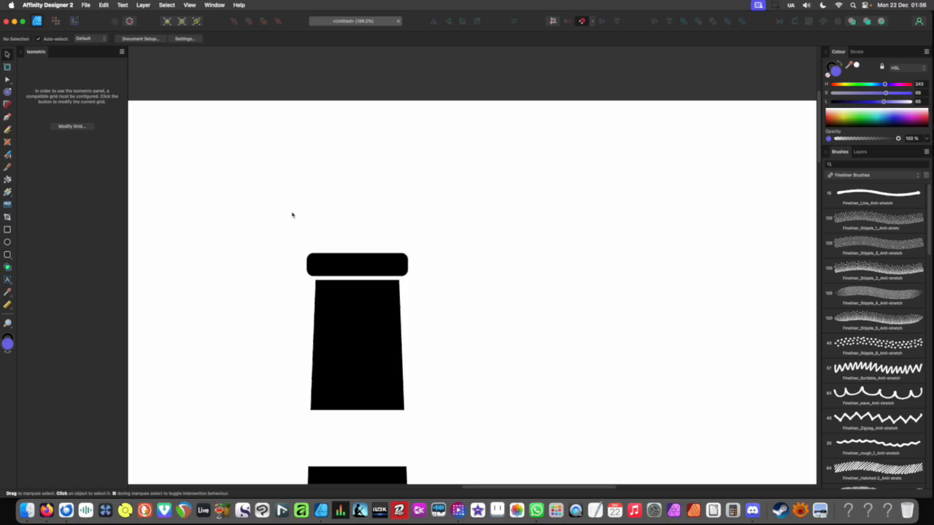
# - Draw a closed wavy smoke plume with the Pencil tool, rising from just above the chimney cap and tapering to a point on the right
pyautogui.press('n')
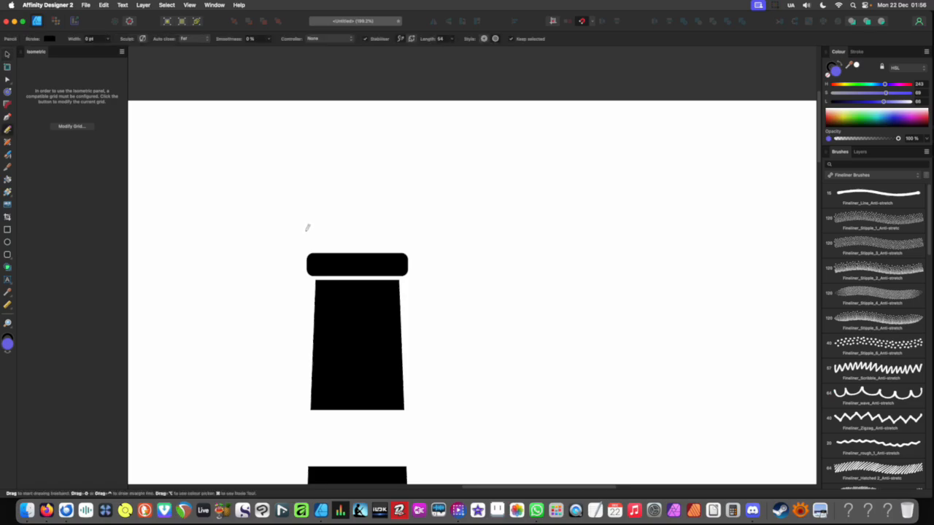
pyautogui.moveTo(307, 219)
pyautogui.mouseDown()
pyautogui.moveTo(318, 182)
pyautogui.moveTo(352, 178)
pyautogui.moveTo(394, 194)
pyautogui.moveTo(420, 157)
pyautogui.moveTo(471, 161)
pyautogui.moveTo(509, 149)
pyautogui.moveTo(564, 160)
pyautogui.moveTo(586, 149)
pyautogui.moveTo(544, 173)
pyautogui.moveTo(487, 161)
pyautogui.moveTo(462, 179)
pyautogui.moveTo(420, 180)
pyautogui.moveTo(409, 203)
pyautogui.moveTo(364, 218)
pyautogui.moveTo(369, 248)
pyautogui.moveTo(398, 248)
pyautogui.moveTo(404, 259)
pyautogui.moveTo(294, 240)
pyautogui.moveTo(336, 230)
pyautogui.mouseUp()
pyautogui.press('v')
pyautogui.scroll(-10, 350, 204)
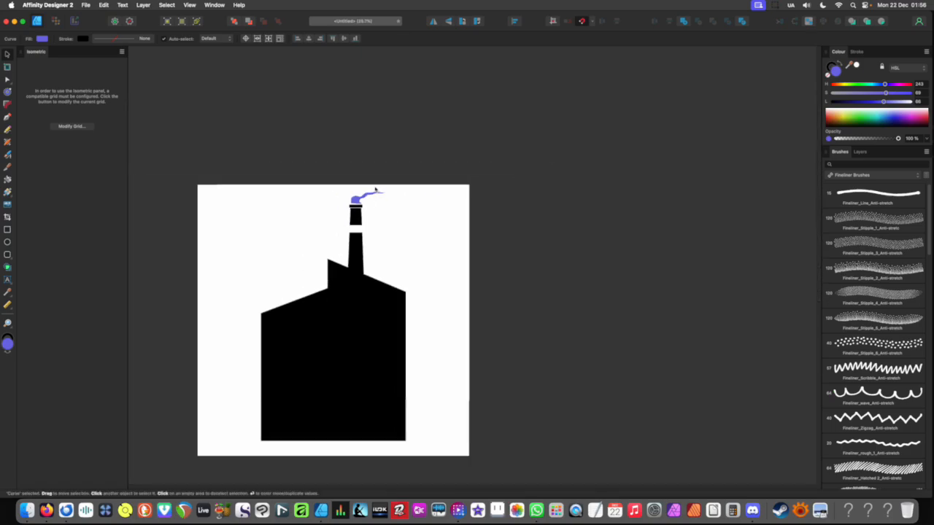
pyautogui.click(411, 217)
# - Set the smoke plume's fill lightness to 0 to make it black, and move the plume slightly up away from the cap
pyautogui.scroll(8, 380, 195)
pyautogui.scroll(5, 329, 240)
pyautogui.scroll(-6, 389, 184)
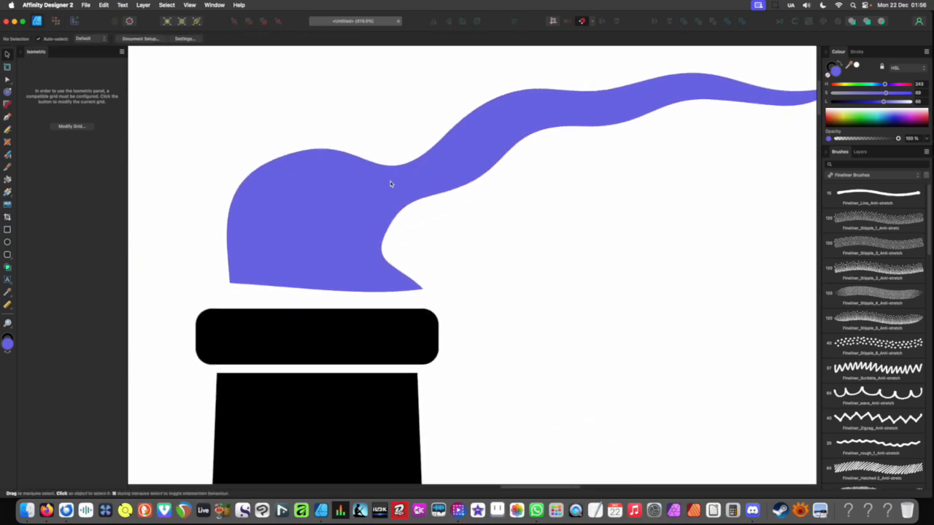
pyautogui.click(375, 212)
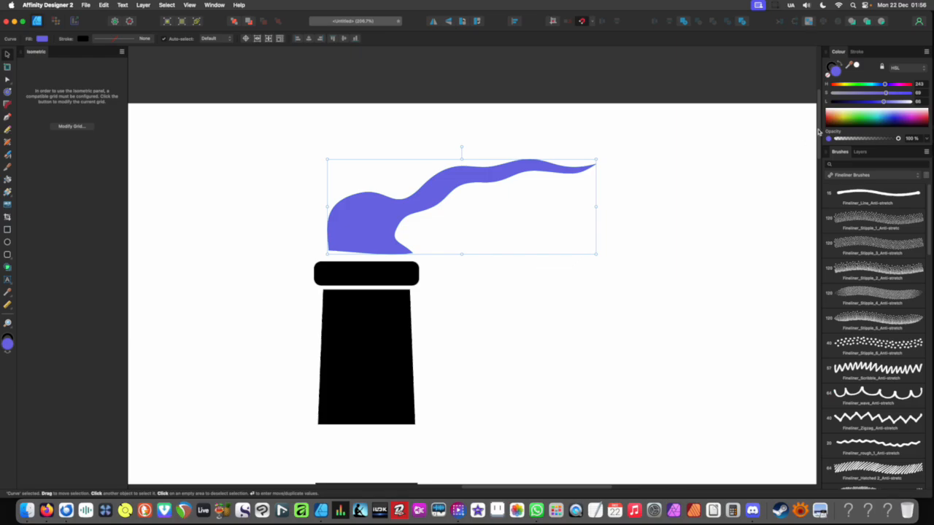
pyautogui.moveTo(851, 102); pyautogui.dragTo(831, 102)
pyautogui.scroll(8, 505, 227)
pyautogui.hscroll(-5, 505, 227)
pyautogui.scroll(-2, 505, 227)
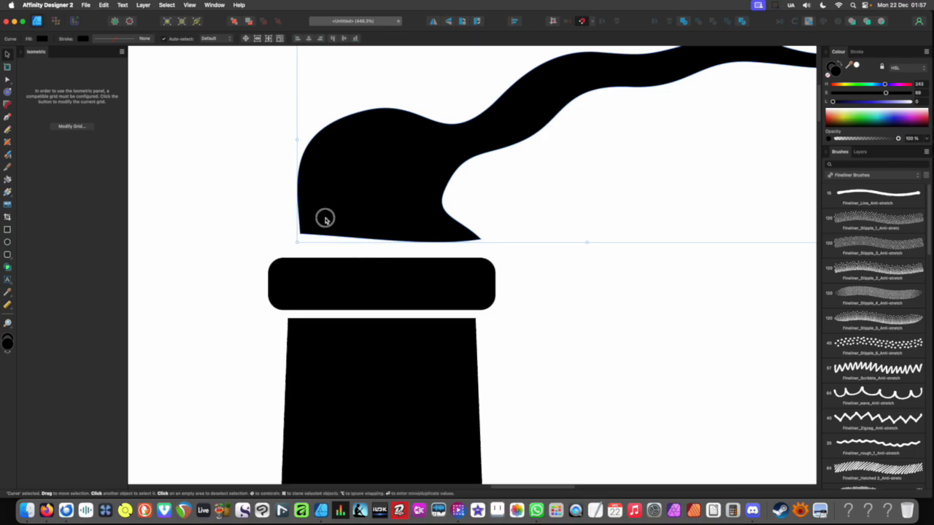
pyautogui.moveTo(326, 218); pyautogui.dragTo(340, 181)
pyautogui.click(243, 233)
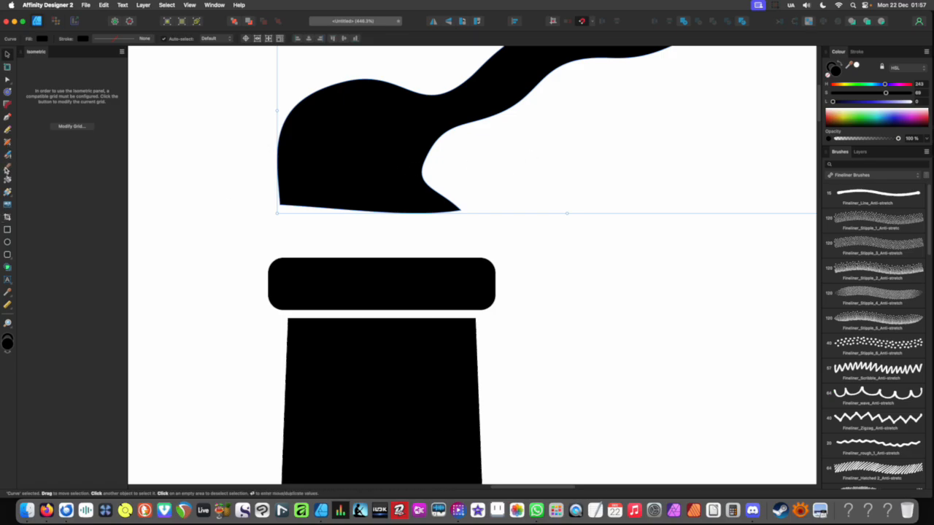
# - Trim the smoke's uneven base straight with the Knife tool, and lower the trimmed plume to just above the chimney cap
pyautogui.click(7, 168)
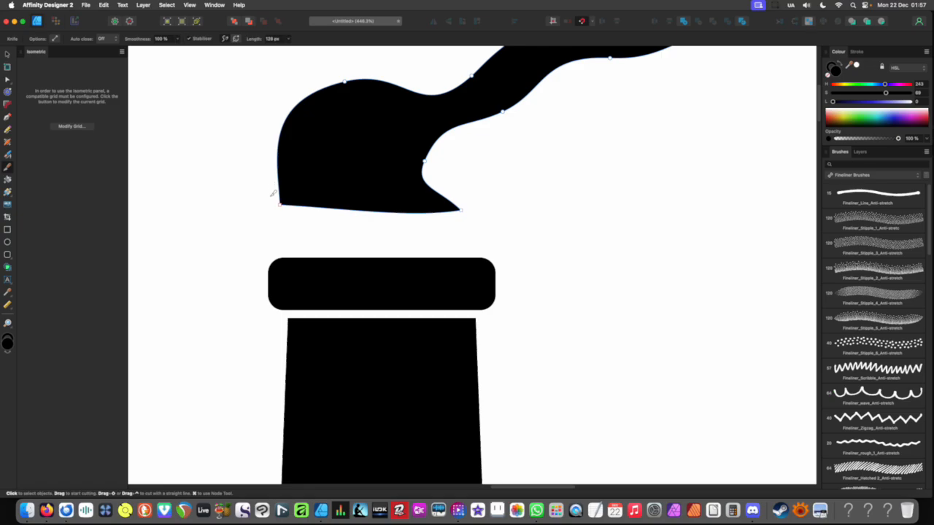
pyautogui.moveTo(278, 201); pyautogui.dragTo(594, 197)
pyautogui.press('v')
pyautogui.click(425, 208)
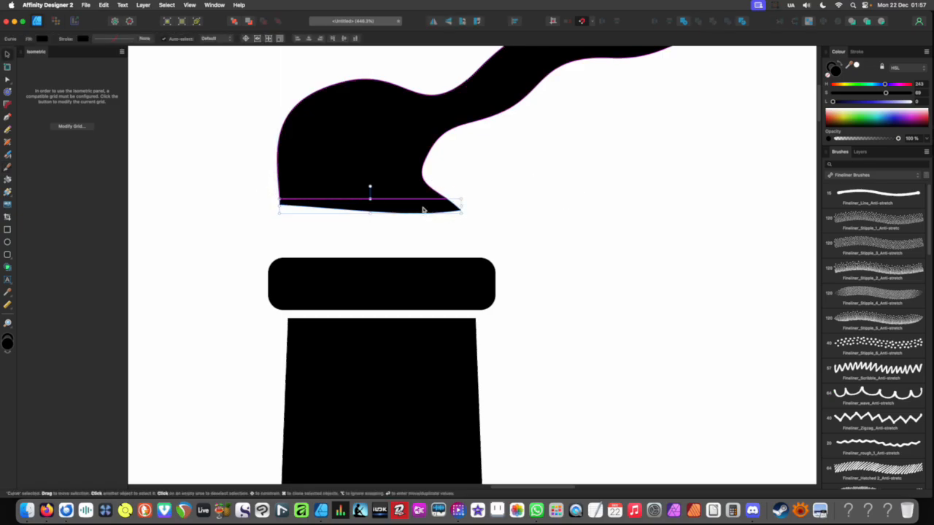
pyautogui.press('Delete')
pyautogui.moveTo(370, 170)
pyautogui.mouseDown()
pyautogui.moveTo(369, 193)
pyautogui.moveTo(389, 221)
pyautogui.mouseUp()
pyautogui.scroll(-10, 376, 188)
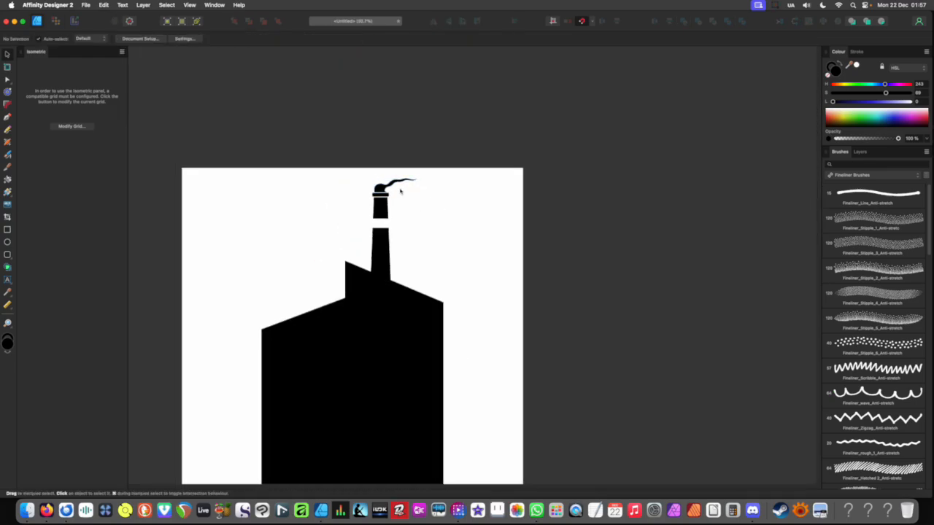
# - Reshape the smoke's upper edge by moving the node at its dip up and left and nudging the next node slightly up
pyautogui.scroll(10, 394, 190)
pyautogui.press('a')
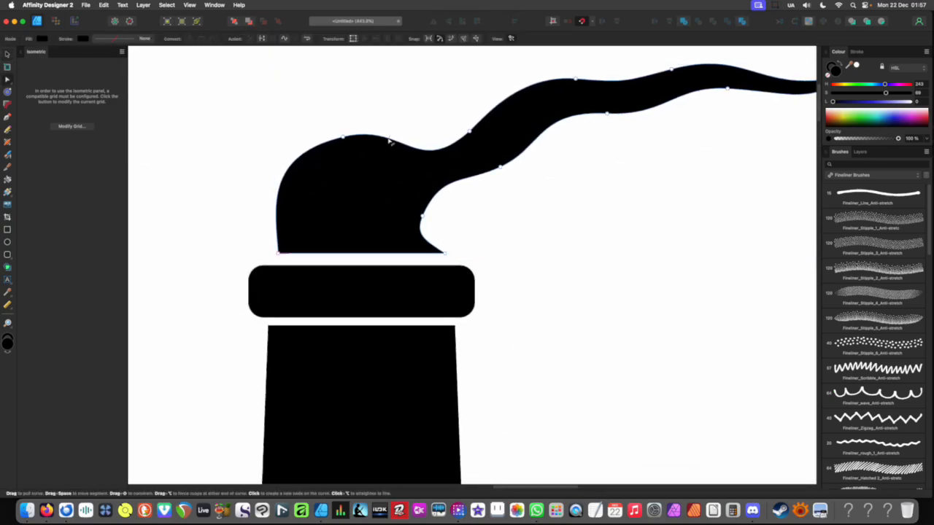
pyautogui.moveTo(425, 86); pyautogui.dragTo(363, 162)
pyautogui.moveTo(231, 136); pyautogui.dragTo(359, 162)
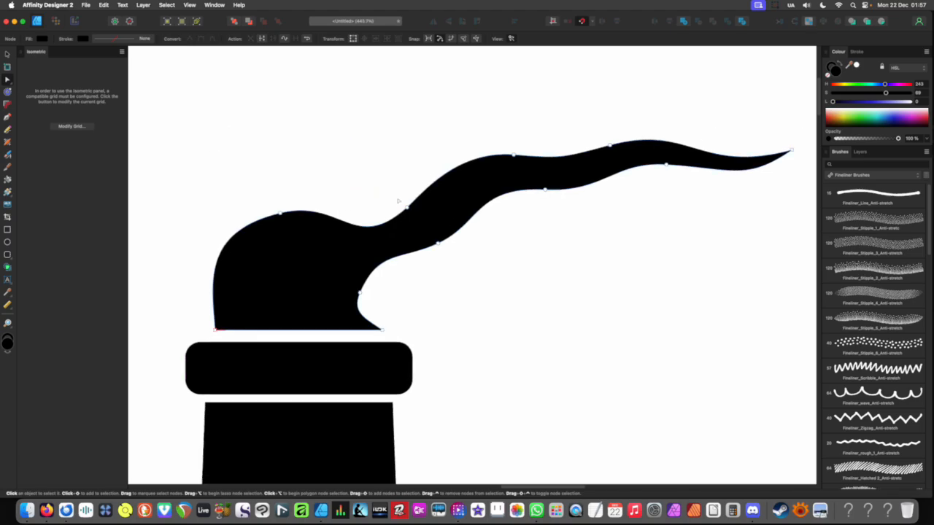
pyautogui.moveTo(407, 207); pyautogui.dragTo(365, 149)
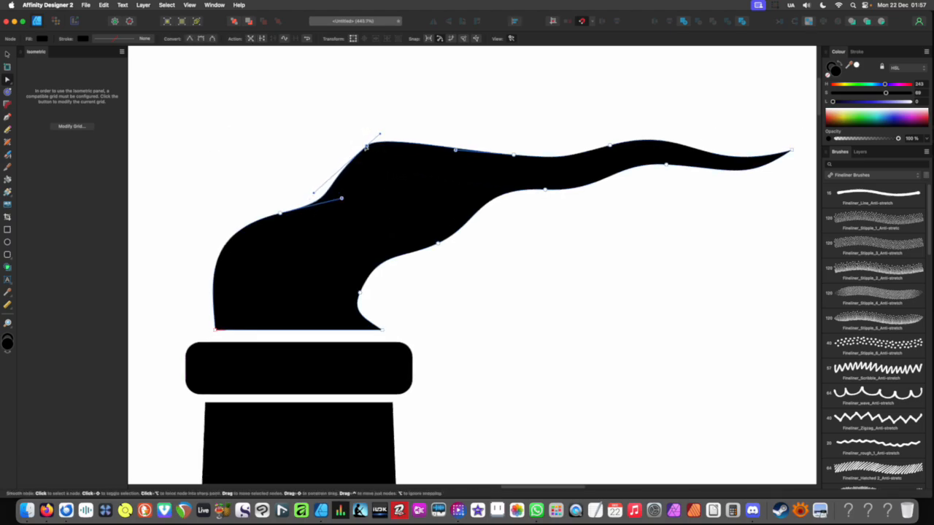
pyautogui.scroll(-6, 455, 177)
pyautogui.scroll(6, 467, 219)
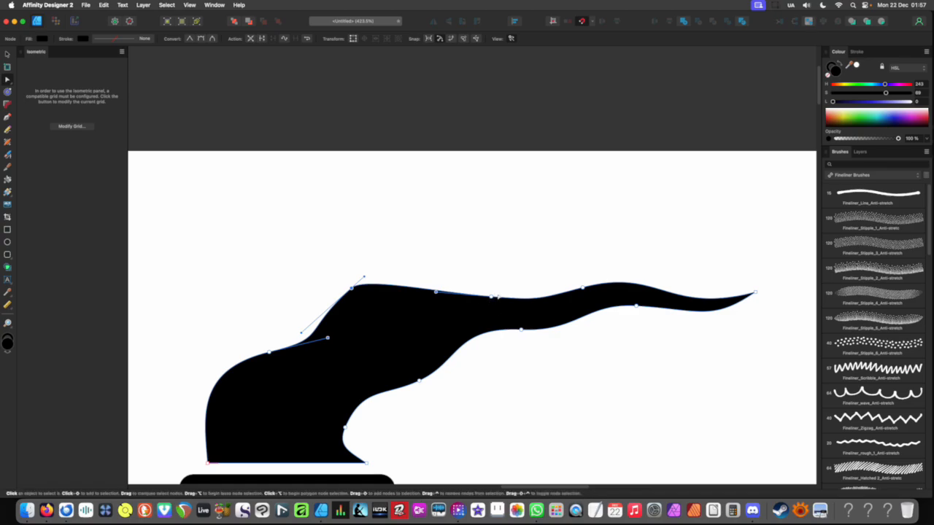
pyautogui.moveTo(491, 297); pyautogui.dragTo(490, 291)
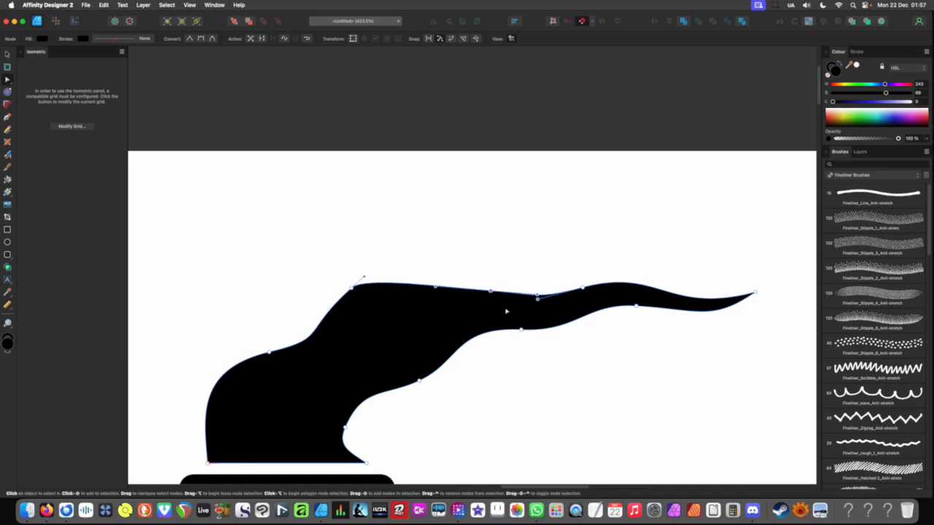
pyautogui.scroll(-8, 506, 311)
pyautogui.scroll(3, 511, 302)
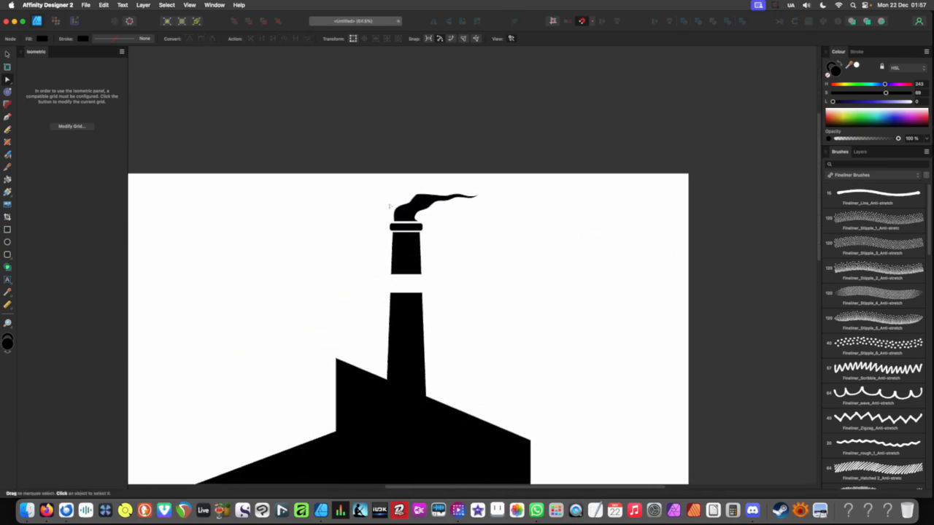
pyautogui.scroll(-3, 389, 206)
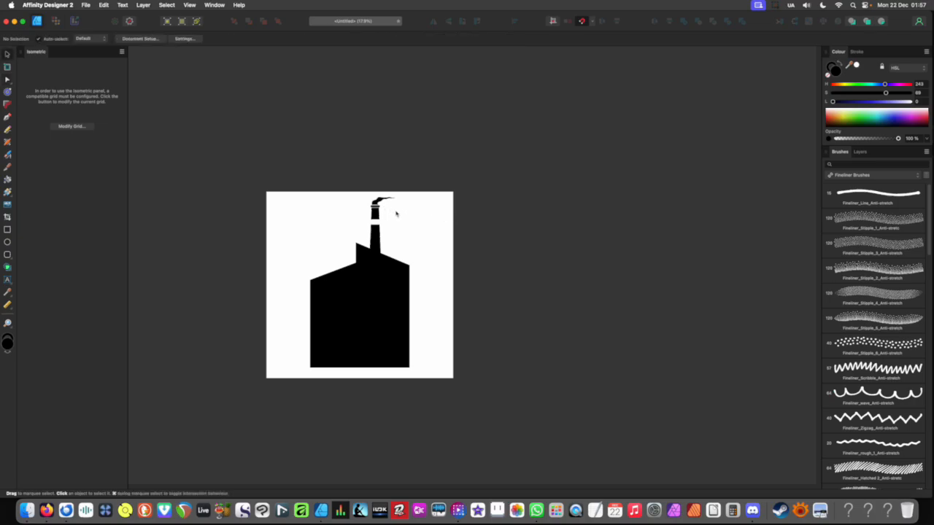
# - Select the nodes of the smoke's thin tail and move them to the right to lengthen the plume
pyautogui.scroll(5, 396, 211)
pyautogui.press('v')
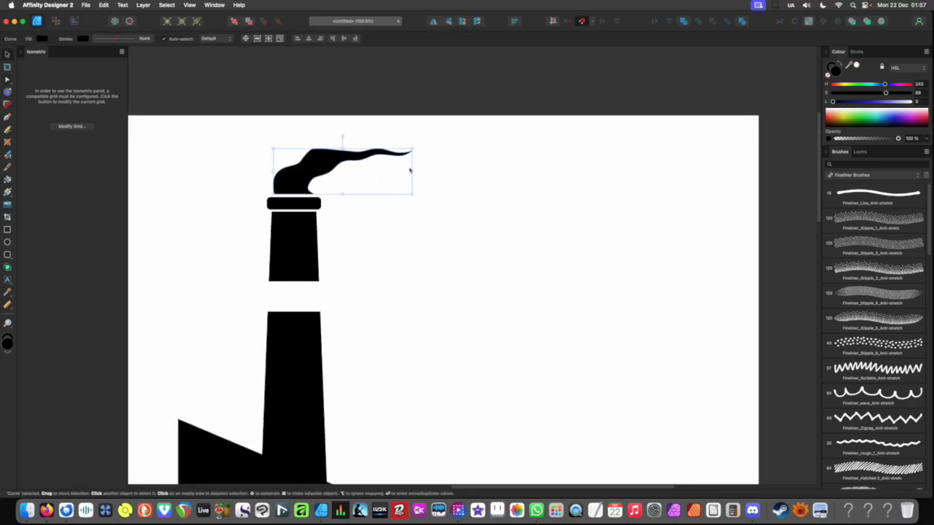
pyautogui.press('a')
pyautogui.moveTo(460, 134); pyautogui.dragTo(326, 179)
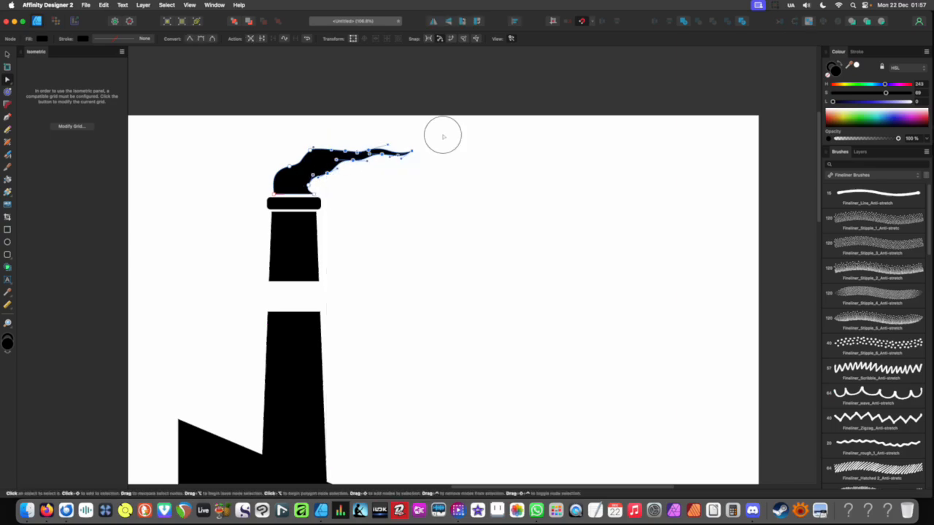
pyautogui.moveTo(450, 130); pyautogui.dragTo(332, 176)
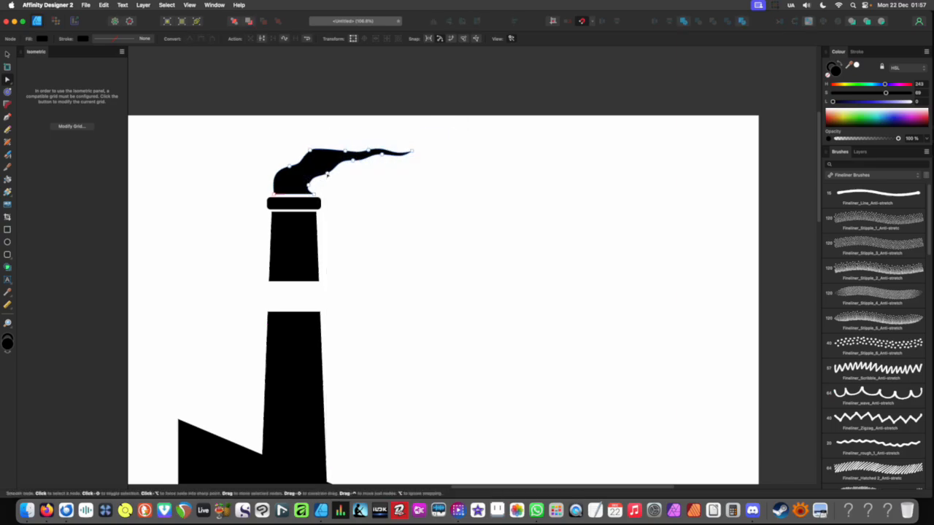
pyautogui.moveTo(430, 140); pyautogui.dragTo(385, 173)
pyautogui.click(402, 191)
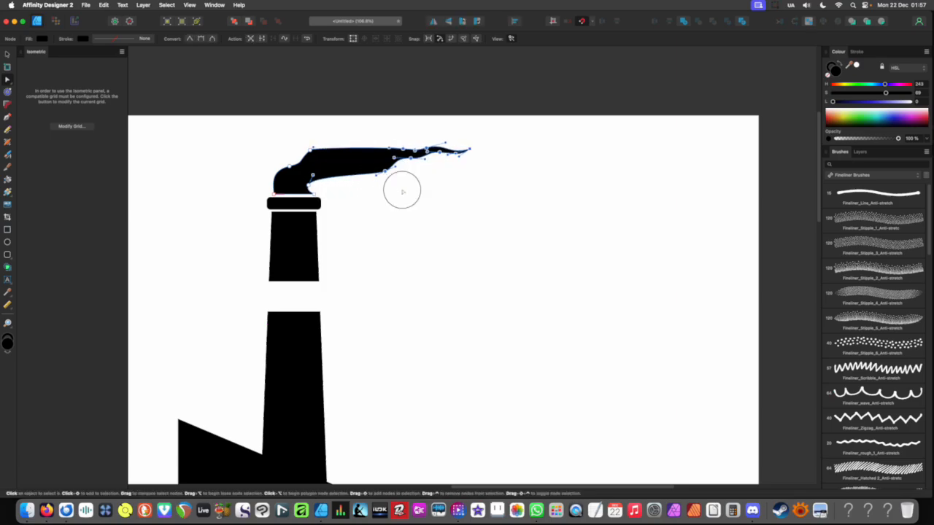
# - Shift the middle node of the smoke's lower edge back to the left and pull the long upper edge up into a rounded bulge
pyautogui.click(358, 168)
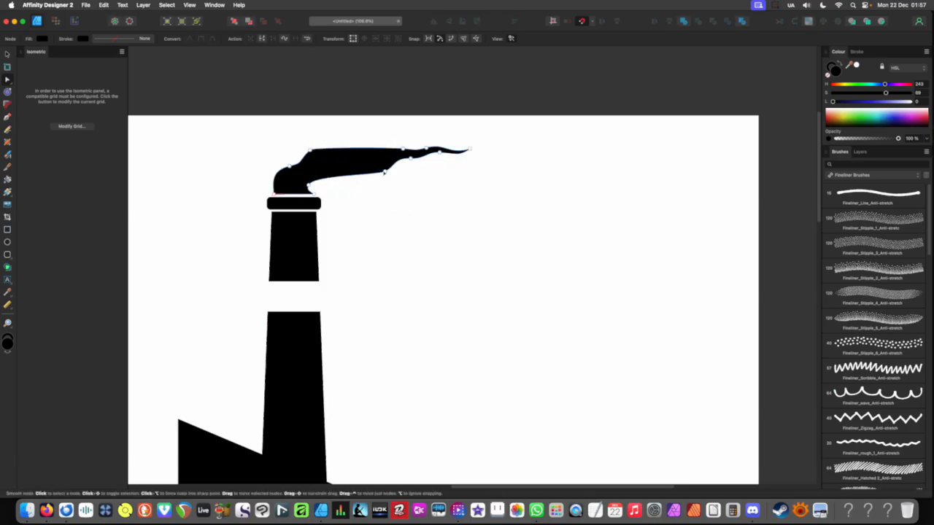
pyautogui.click(354, 168)
pyautogui.moveTo(368, 148); pyautogui.dragTo(367, 139)
pyautogui.scroll(-6, 394, 172)
pyautogui.click(408, 186)
pyautogui.scroll(10, 408, 185)
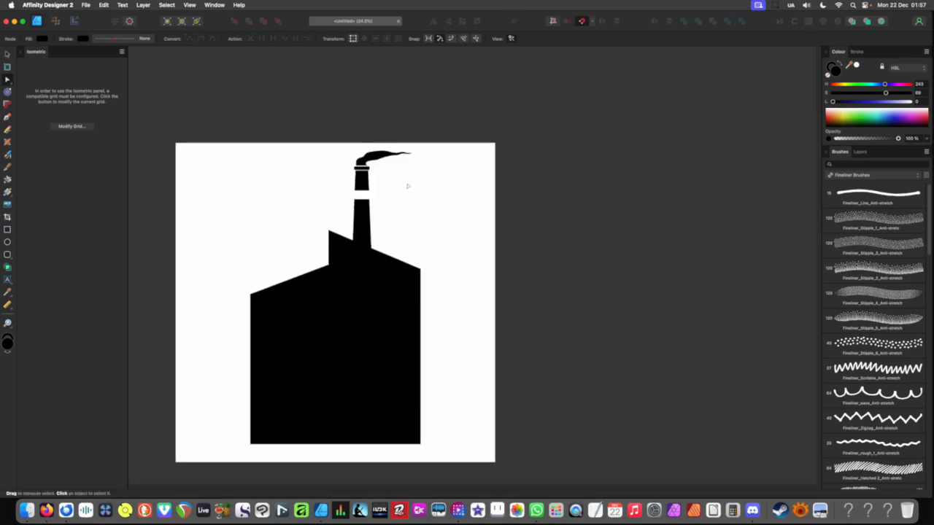
# - Move the lower-edge node before the smoke's thin tip down and slightly left to thicken that part of the plume
pyautogui.click(526, 254)
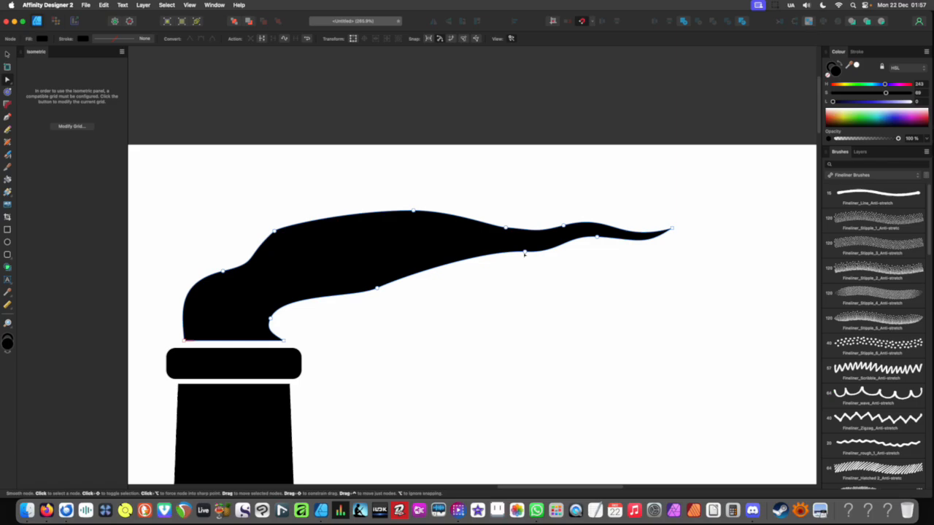
pyautogui.moveTo(523, 252); pyautogui.dragTo(515, 271)
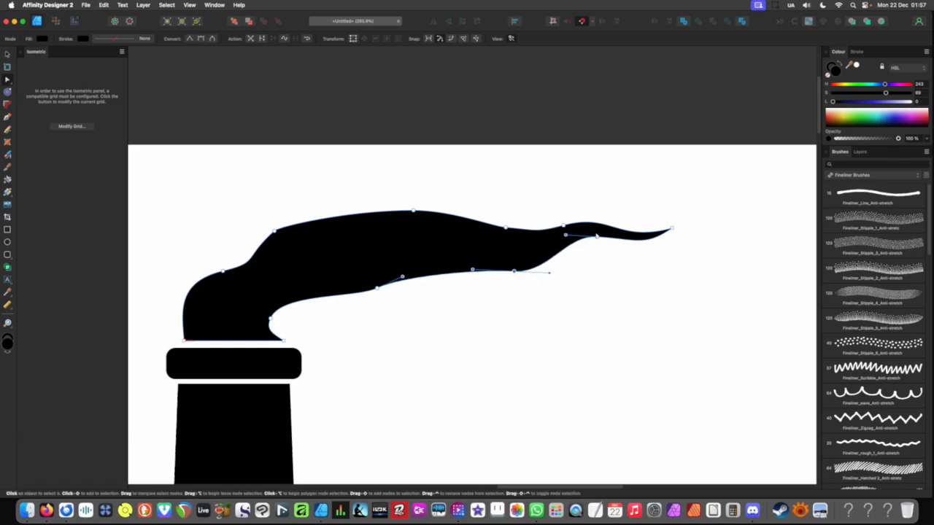
pyautogui.click(597, 238)
pyautogui.scroll(-12, 405, 171)
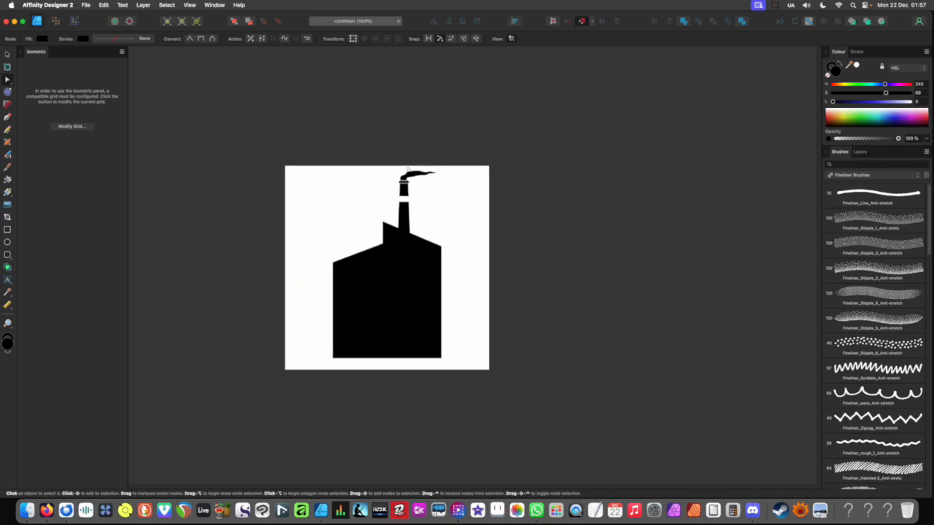
pyautogui.scroll(3, 367, 182)
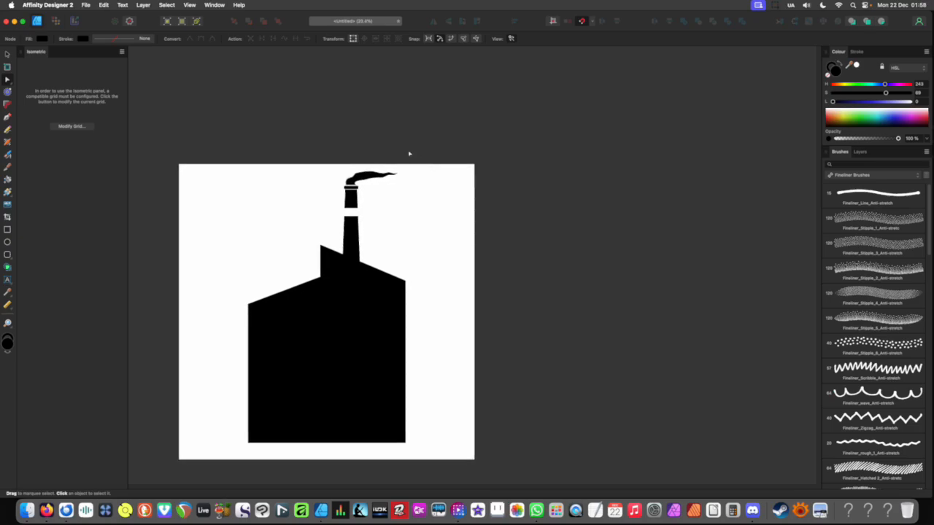
# - Duplicate the chimney with its cap and smoke, and place the copy lower down the building's right-hand roof slope
pyautogui.press('v')
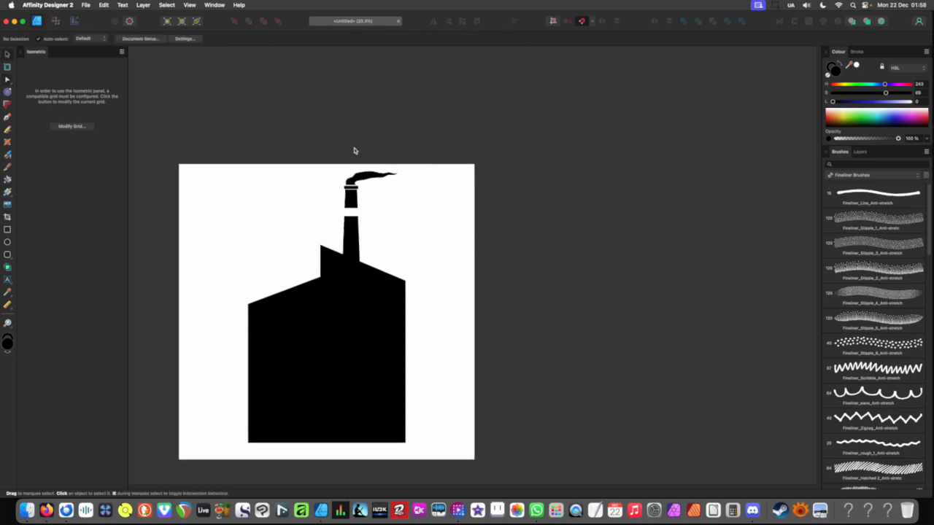
pyautogui.moveTo(328, 126); pyautogui.dragTo(429, 229)
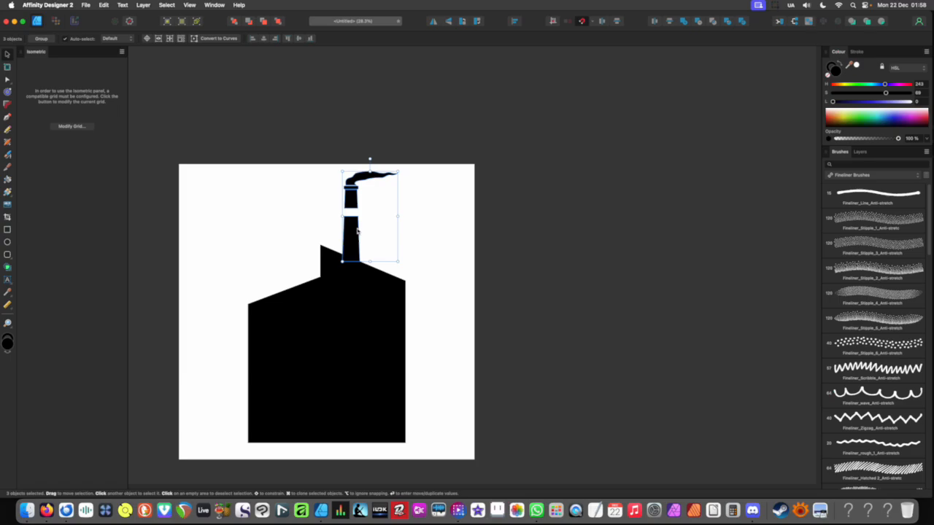
pyautogui.moveTo(356, 230); pyautogui.dragTo(390, 268)
pyautogui.scroll(3, 394, 235)
pyautogui.scroll(3, 396, 294)
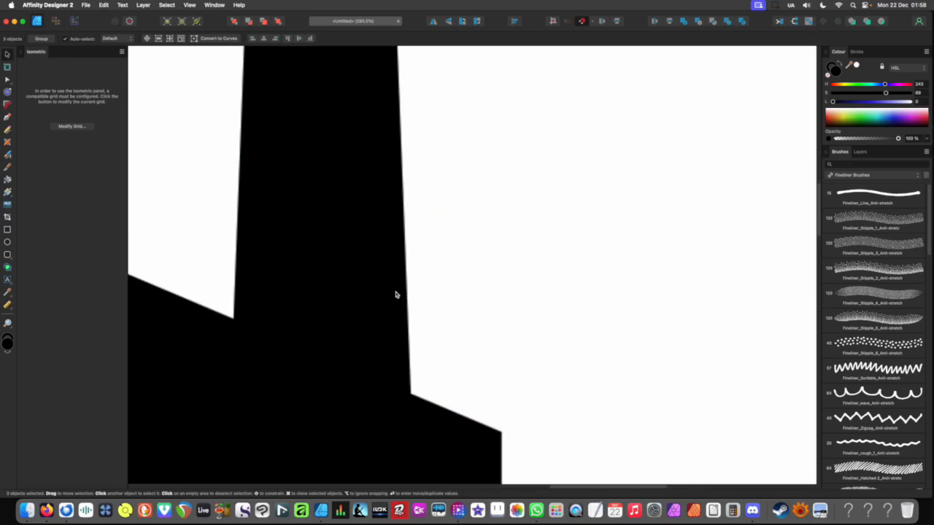
pyautogui.scroll(-5, 395, 292)
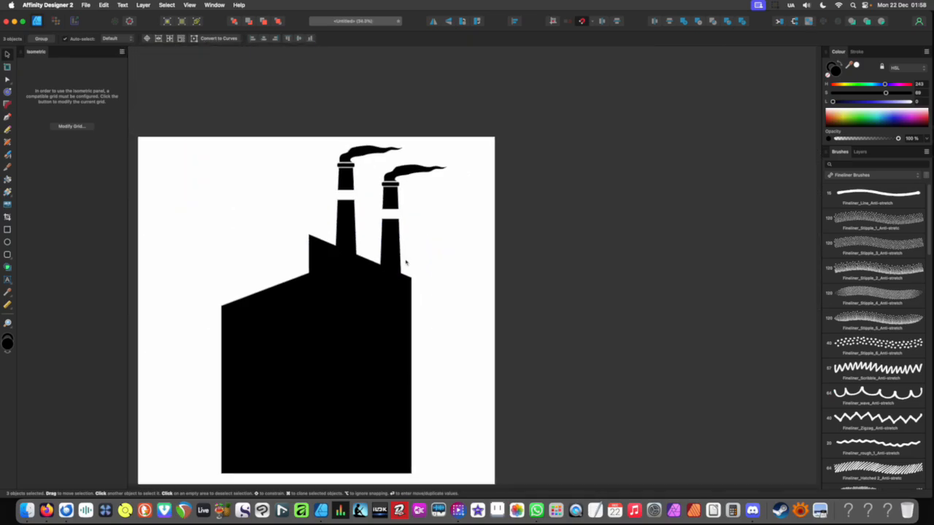
pyautogui.scroll(-2, 407, 262)
pyautogui.click(451, 274)
# - Move the second chimney with its smoke up and left along the roof slope, closer to the first chimney
pyautogui.scroll(4, 378, 198)
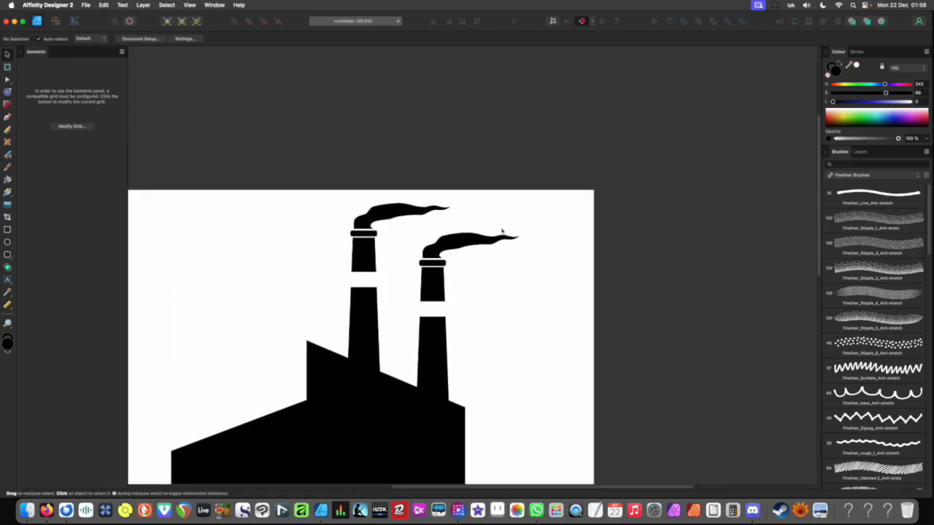
pyautogui.moveTo(545, 223); pyautogui.dragTo(413, 323)
pyautogui.moveTo(440, 291); pyautogui.dragTo(413, 283)
pyautogui.scroll(4, 442, 299)
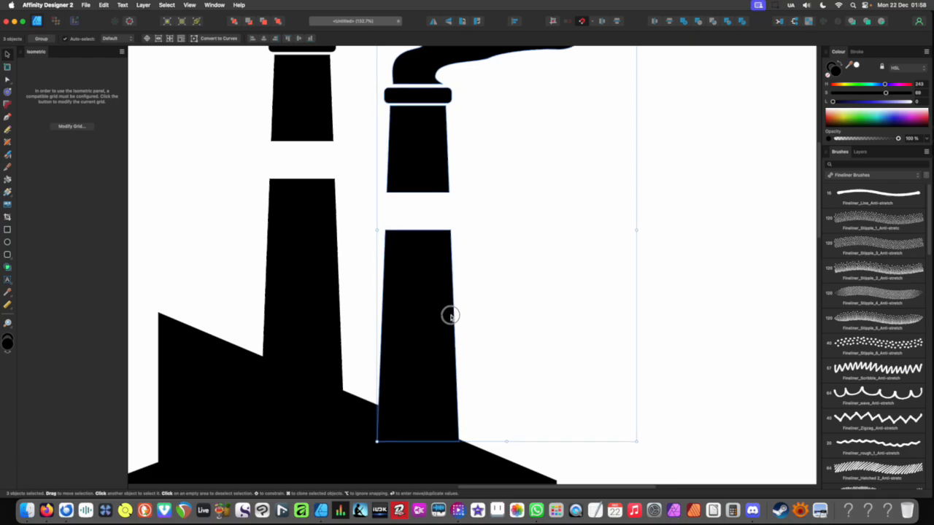
# - Group the two chimneys together with their smoke plumes
pyautogui.scroll(-4, 452, 314)
pyautogui.moveTo(303, 115); pyautogui.dragTo(472, 257)
pyautogui.press('super+g')
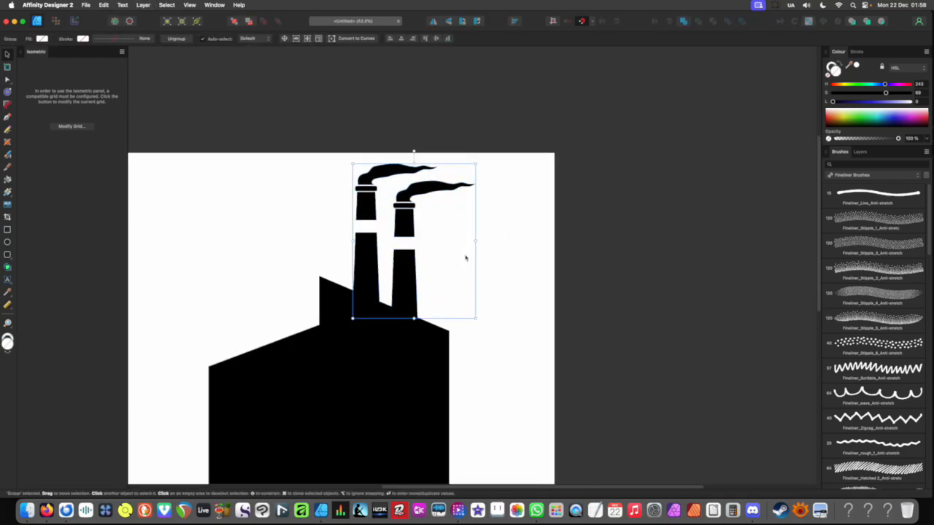
pyautogui.scroll(-5, 465, 257)
pyautogui.click(494, 266)
# - Scale the chimney group down proportionally and move it down so both chimneys sit on the roof slope
pyautogui.scroll(4, 465, 252)
pyautogui.click(465, 251)
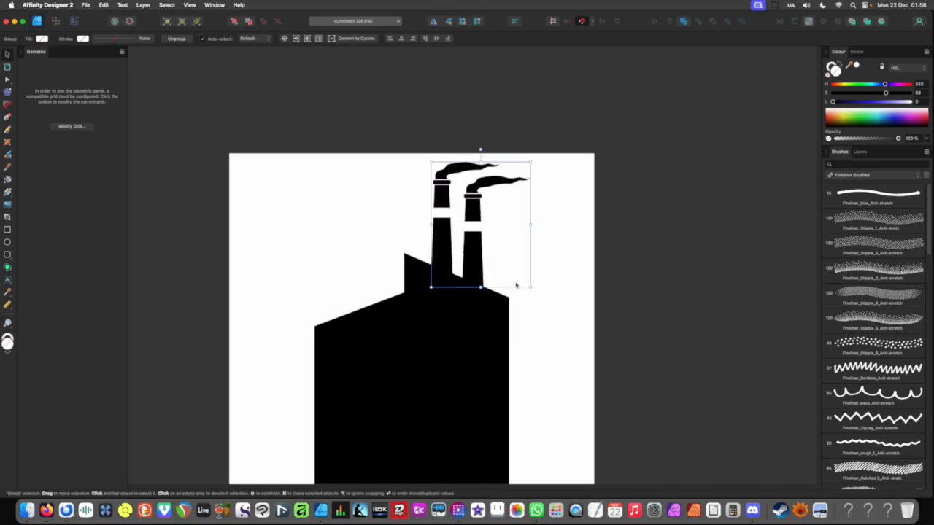
pyautogui.moveTo(531, 286); pyautogui.dragTo(515, 267)
pyautogui.moveTo(467, 247); pyautogui.dragTo(476, 268)
pyautogui.scroll(-5, 476, 269)
pyautogui.click(330, 196)
pyautogui.scroll(-1, 328, 194)
pyautogui.scroll(4, 328, 195)
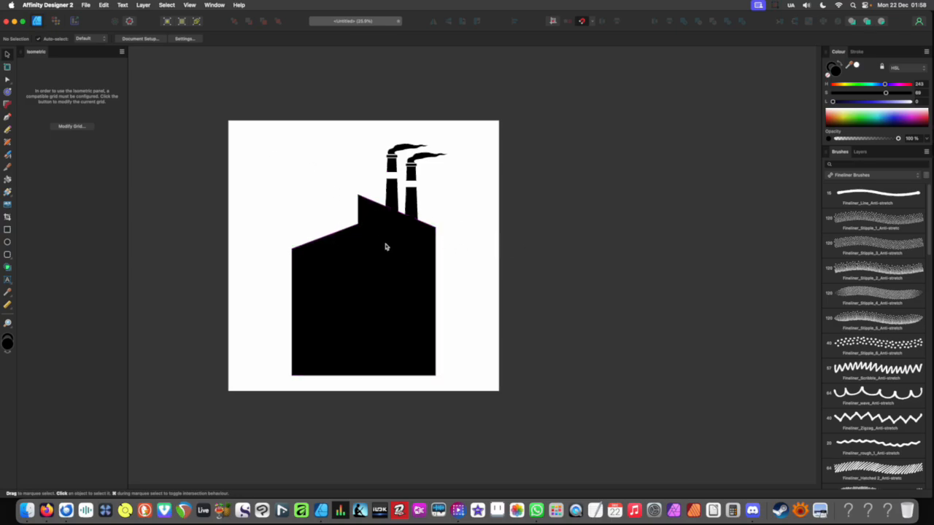
pyautogui.scroll(2, 382, 235)
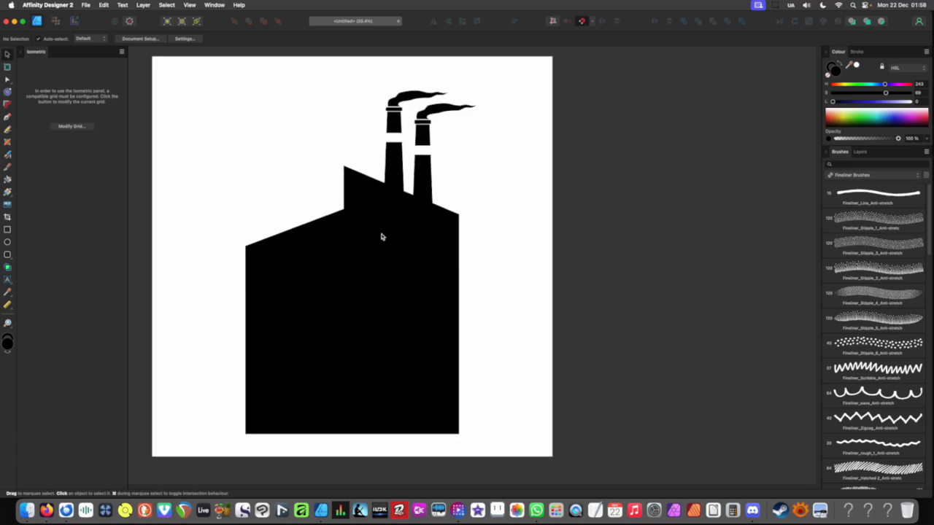
# - Draw a thin black rectangle along the building's bottom edge, overhanging both sides, and shift it slightly to the right
pyautogui.click(7, 231)
pyautogui.moveTo(237, 393); pyautogui.dragTo(471, 384)
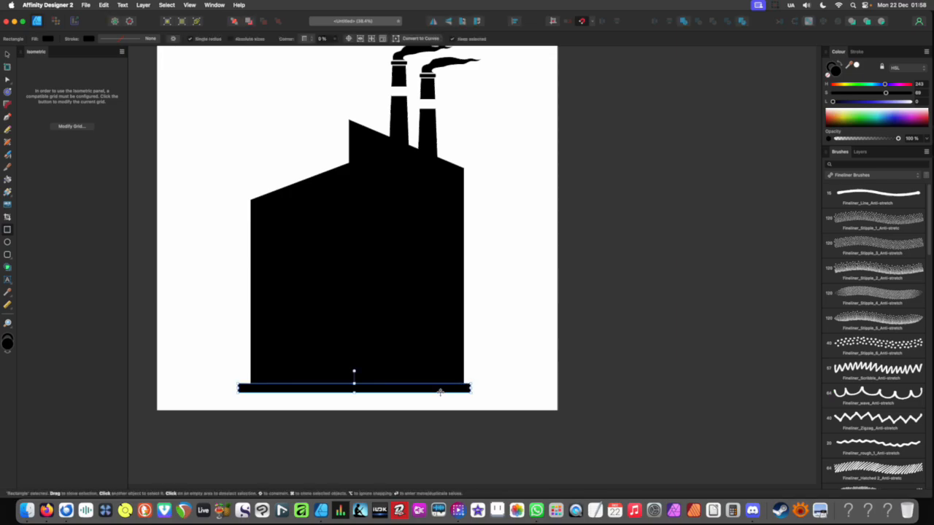
pyautogui.press('v')
pyautogui.moveTo(415, 387); pyautogui.dragTo(714, 332)
pyautogui.scroll(-5, 419, 338)
pyautogui.click(379, 381)
pyautogui.scroll(10, 434, 362)
pyautogui.scroll(-5, 715, 332)
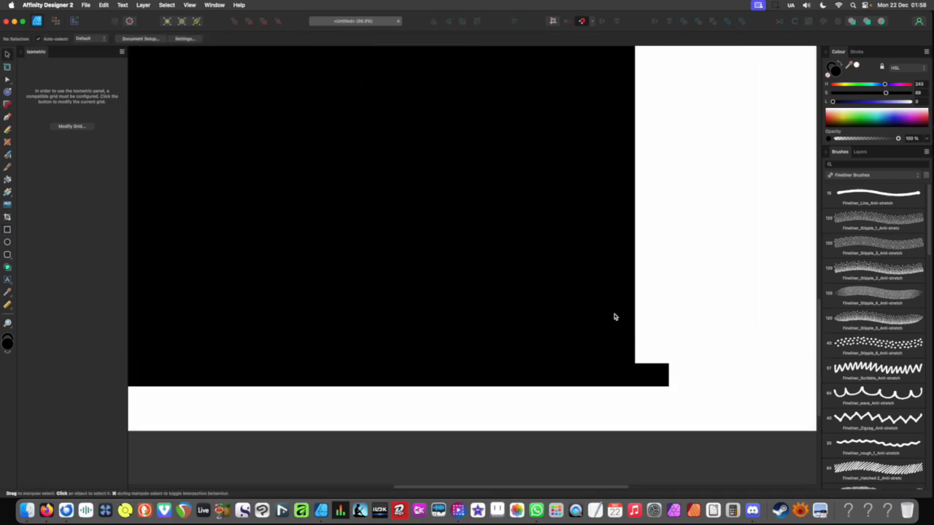
# - Select the building and the base rectangle and centre-align them horizontally
pyautogui.click(462, 279)
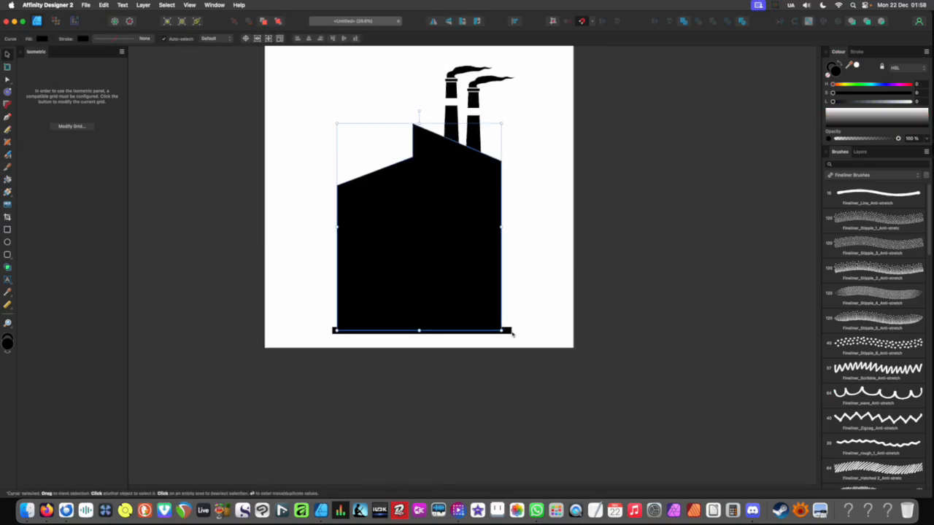
pyautogui.click(511, 320)
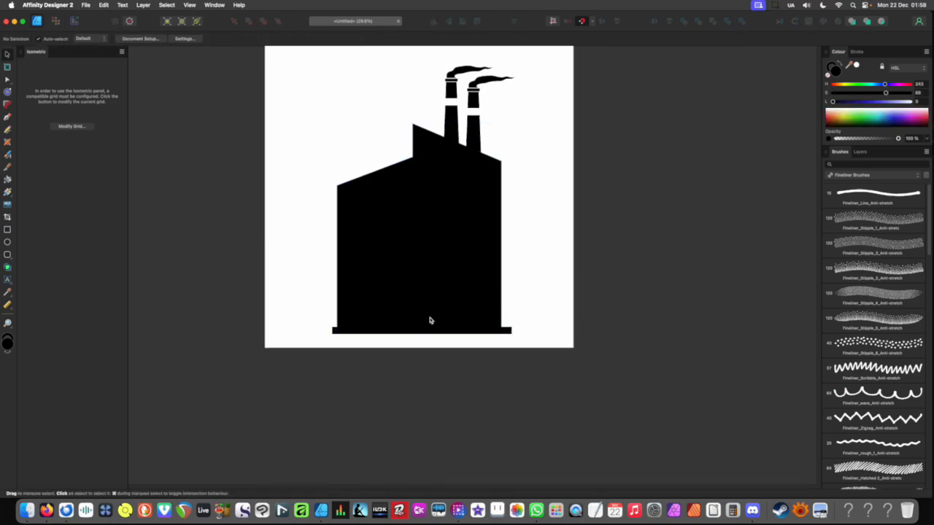
pyautogui.click(511, 332)
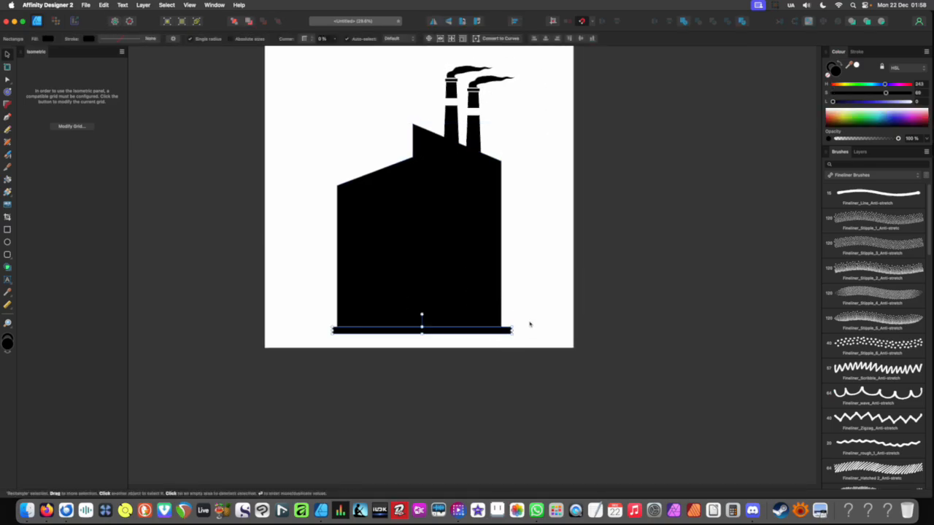
pyautogui.keyDown('shift'); pyautogui.click(457, 249); pyautogui.keyUp('shift')
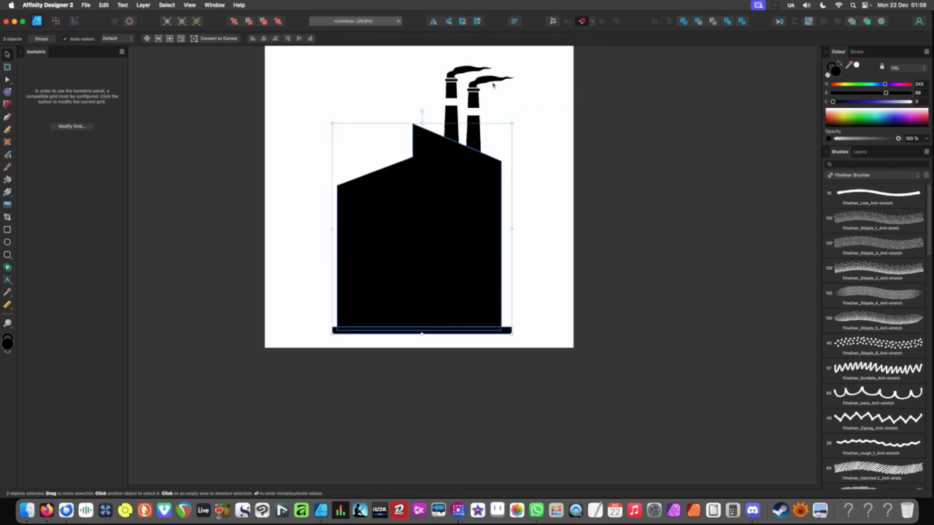
pyautogui.keyDown('shift'); pyautogui.click(456, 109); pyautogui.keyUp('shift')
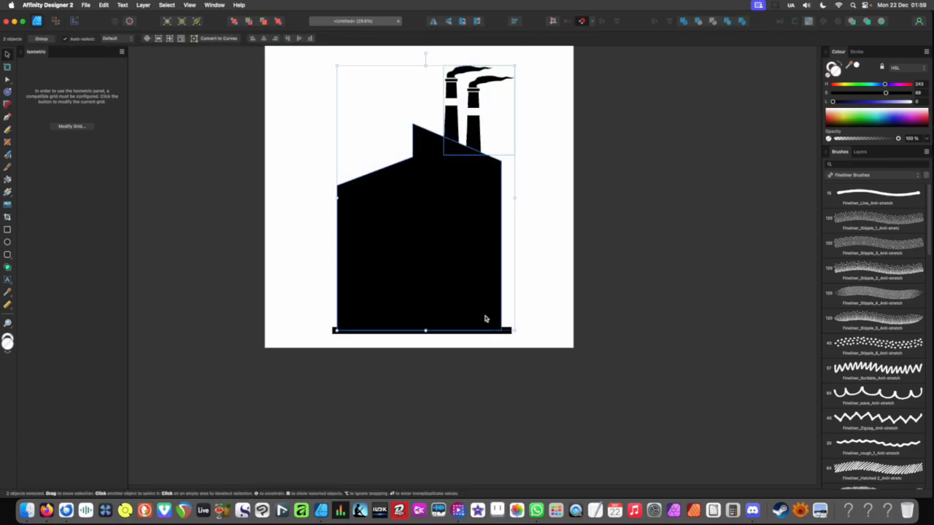
pyautogui.click(521, 213)
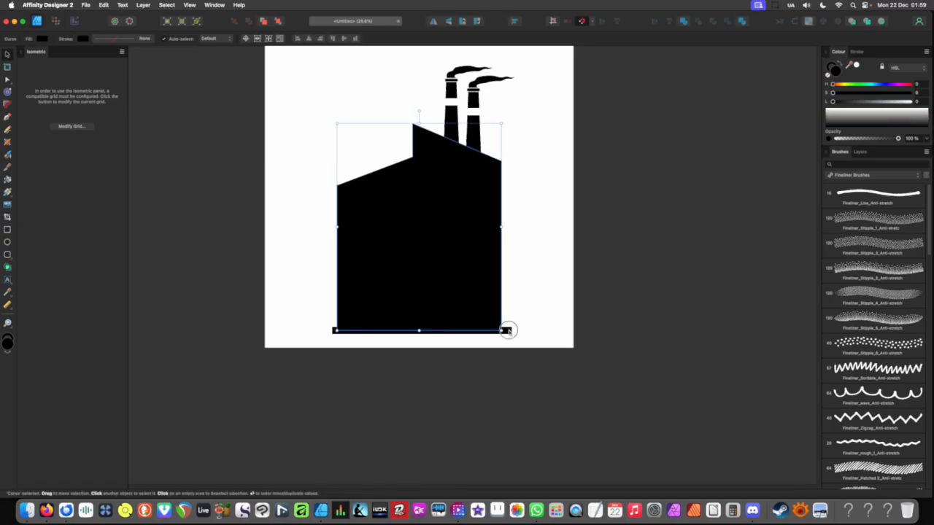
pyautogui.keyDown('shift'); pyautogui.click(508, 330); pyautogui.keyUp('shift')
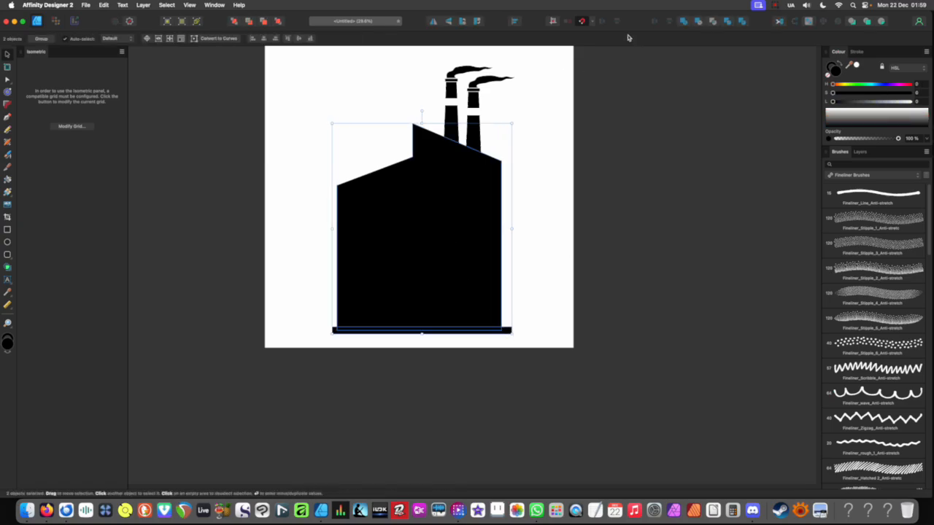
pyautogui.click(514, 22)
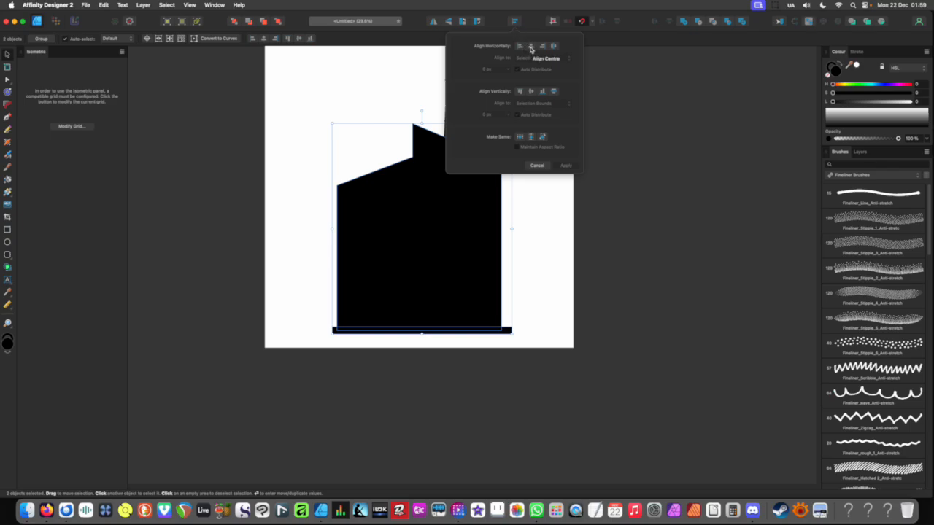
pyautogui.click(531, 49)
pyautogui.click(297, 212)
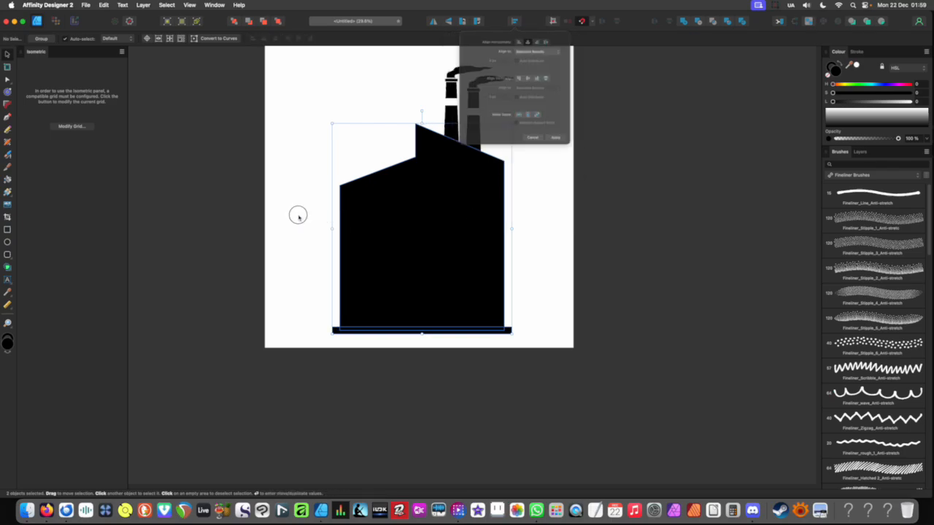
pyautogui.scroll(2, 467, 198)
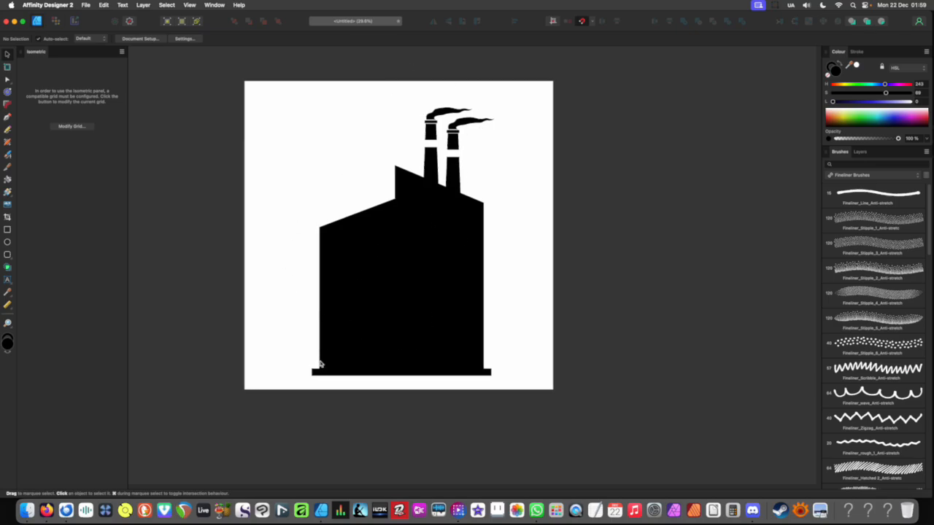
# - Raise the base rectangle's top edge slightly to make the plinth thicker
pyautogui.scroll(5, 319, 363)
pyautogui.click(485, 327)
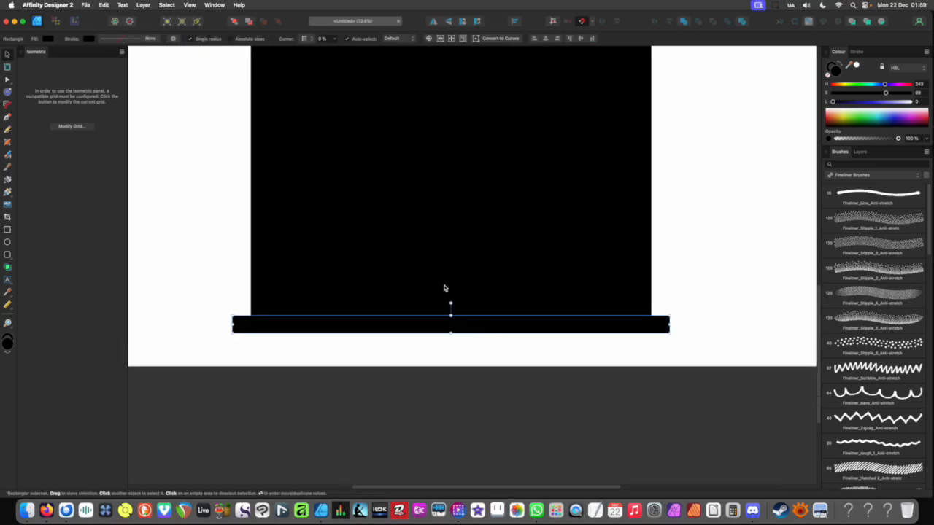
pyautogui.moveTo(450, 315); pyautogui.dragTo(450, 300)
pyautogui.scroll(-5, 392, 295)
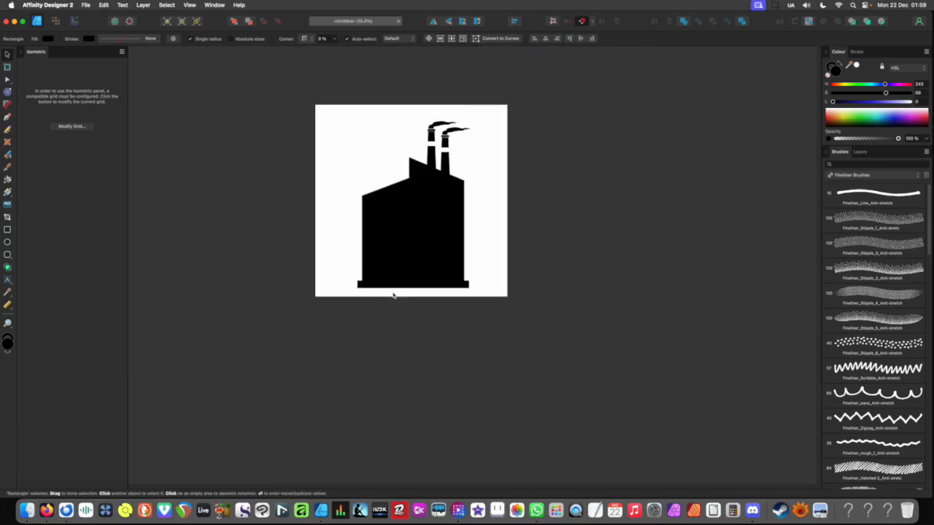
pyautogui.scroll(-2, 394, 296)
pyautogui.click(397, 300)
pyautogui.moveTo(405, 159); pyautogui.dragTo(406, 195)
pyautogui.scroll(5, 406, 194)
pyautogui.moveTo(417, 162); pyautogui.dragTo(363, 98)
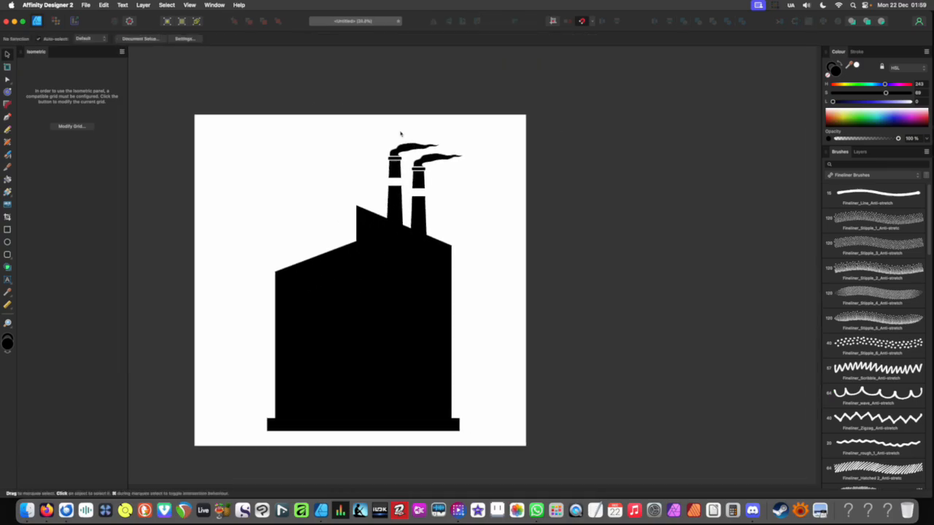
pyautogui.moveTo(375, 120); pyautogui.dragTo(488, 186)
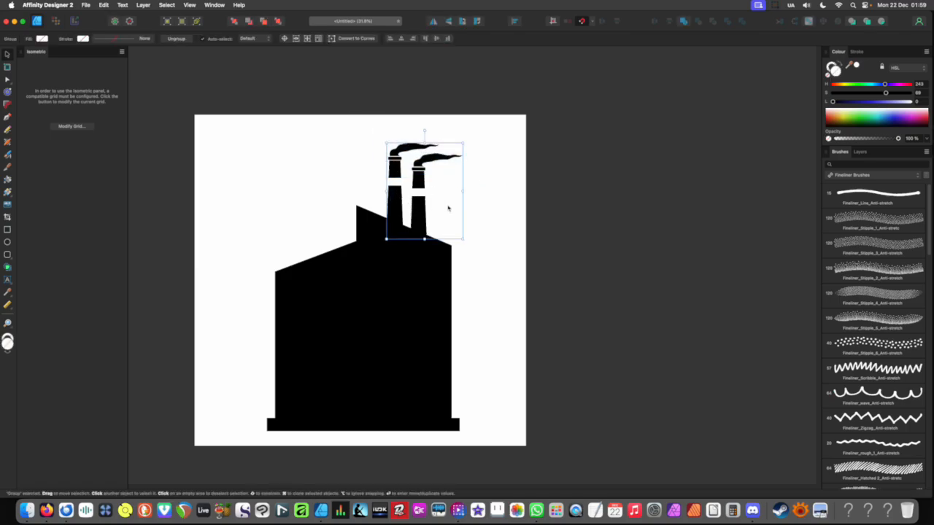
pyautogui.click(344, 325)
pyautogui.click(483, 401)
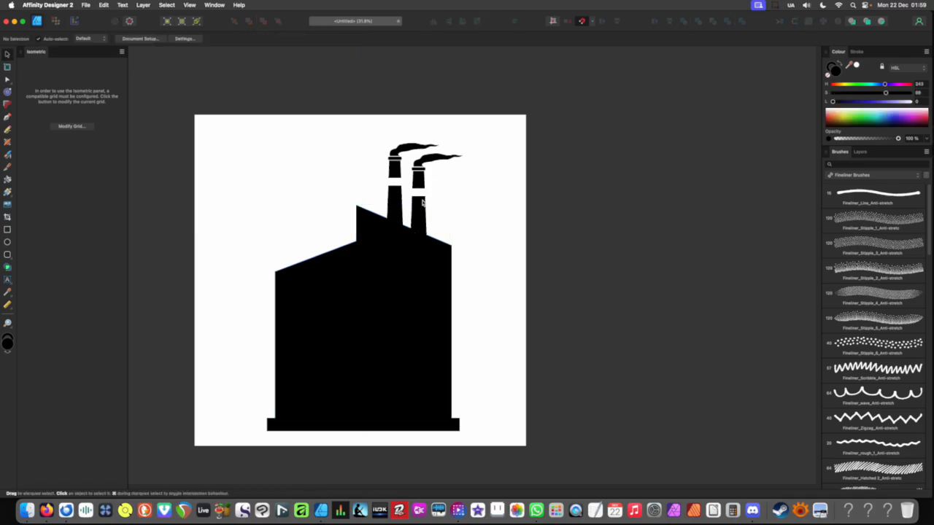
pyautogui.scroll(-3, 382, 198)
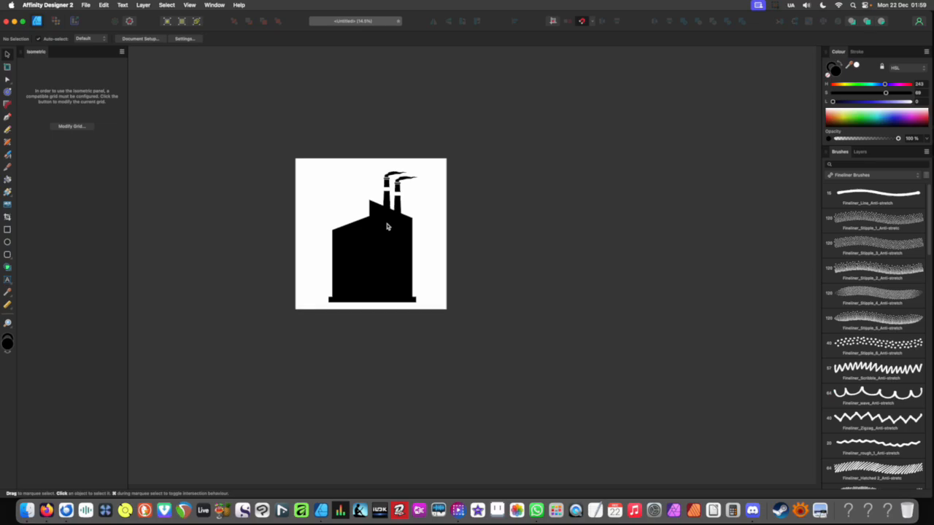
pyautogui.scroll(5, 406, 251)
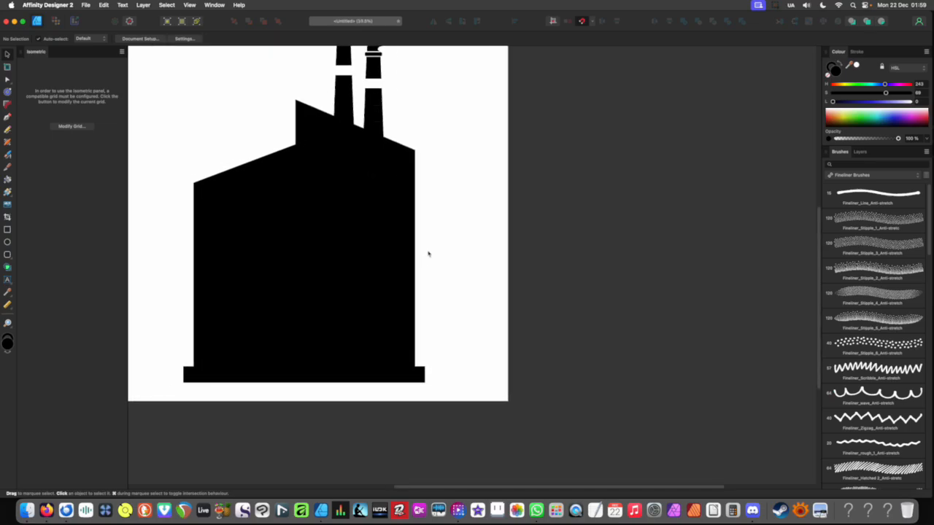
pyautogui.moveTo(459, 249); pyautogui.dragTo(470, 253)
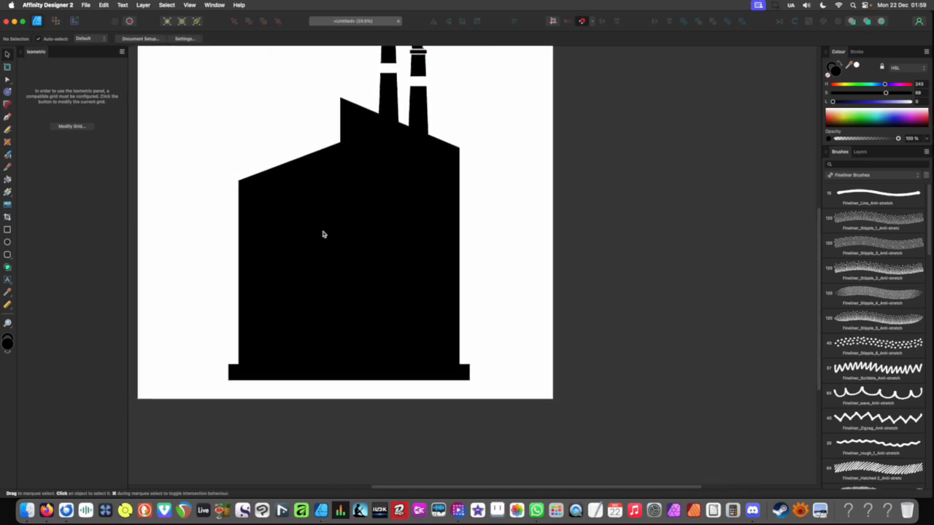
pyautogui.moveTo(324, 234); pyautogui.dragTo(361, 250)
pyautogui.scroll(2, 317, 208)
pyautogui.moveTo(316, 208); pyautogui.dragTo(333, 225)
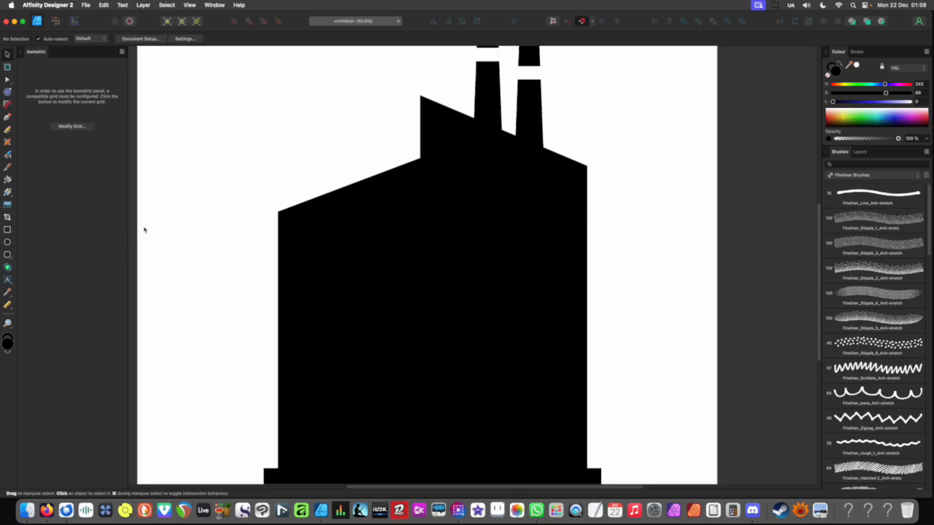
pyautogui.moveTo(150, 231); pyautogui.dragTo(214, 193)
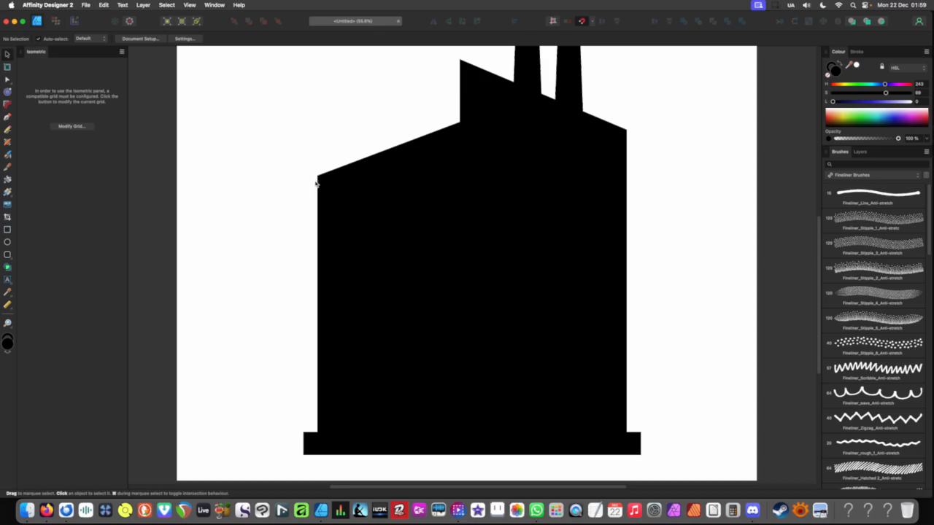
# - Draw a very narrow rectangle along the building's left edge, from just below the roof corner down to the base
pyautogui.click(8, 231)
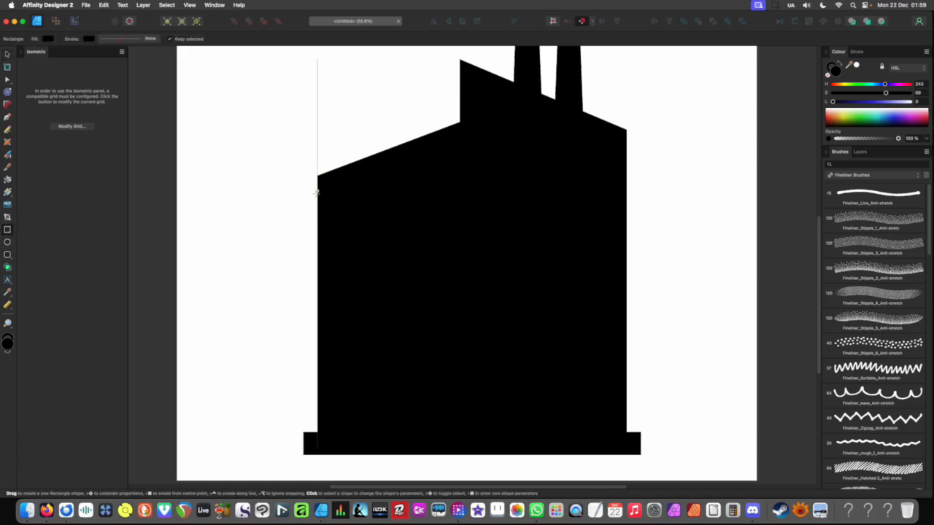
pyautogui.scroll(3, 317, 177)
pyautogui.scroll(-3, 316, 173)
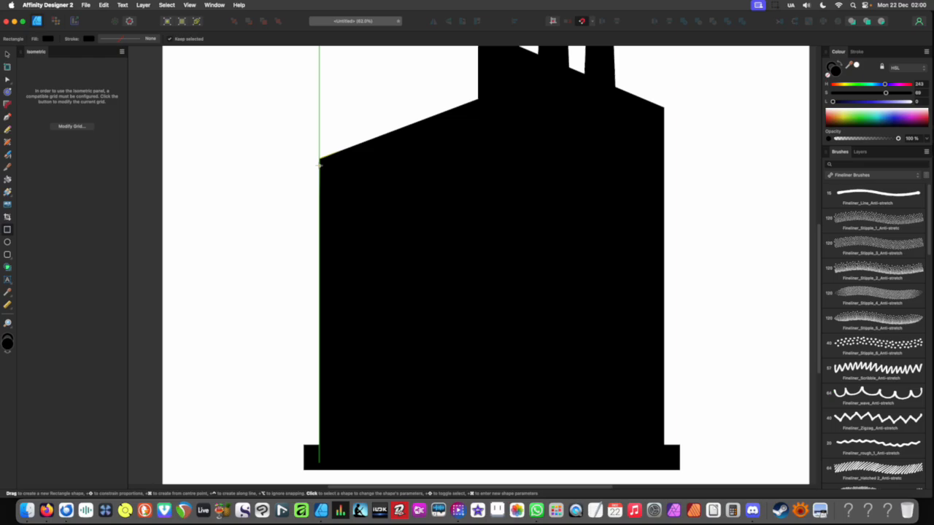
pyautogui.moveTo(320, 165); pyautogui.dragTo(323, 445)
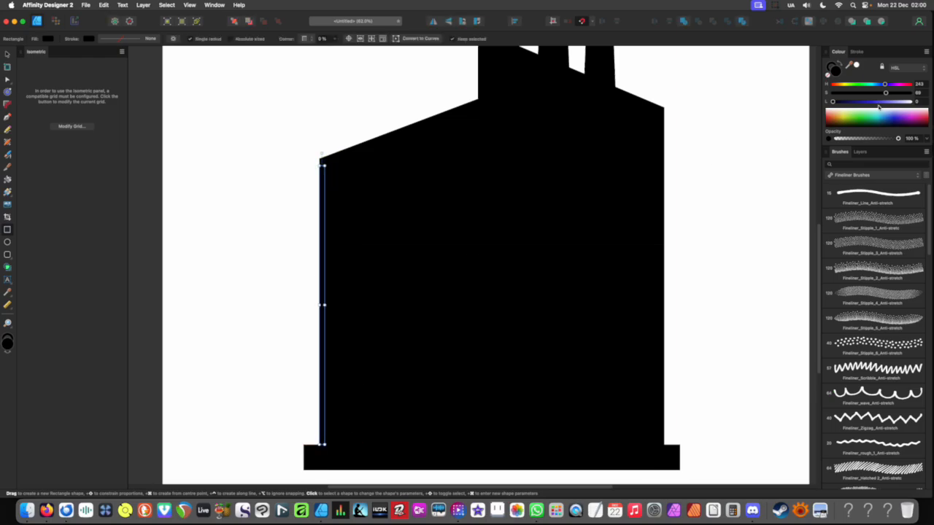
# - Fill the narrow rectangle on the building's left edge with pink and stretch its outer side left past the wall
pyautogui.click(888, 102)
pyautogui.click(903, 85)
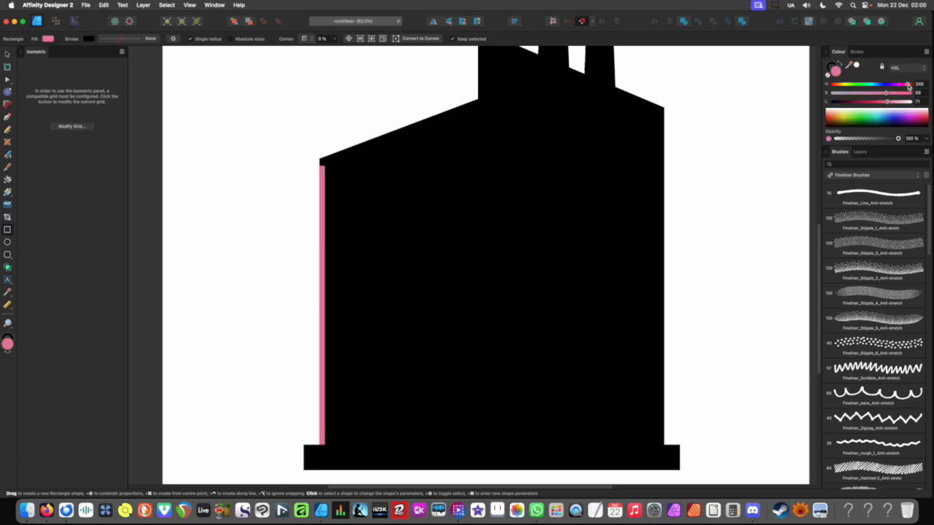
pyautogui.scroll(3, 373, 267)
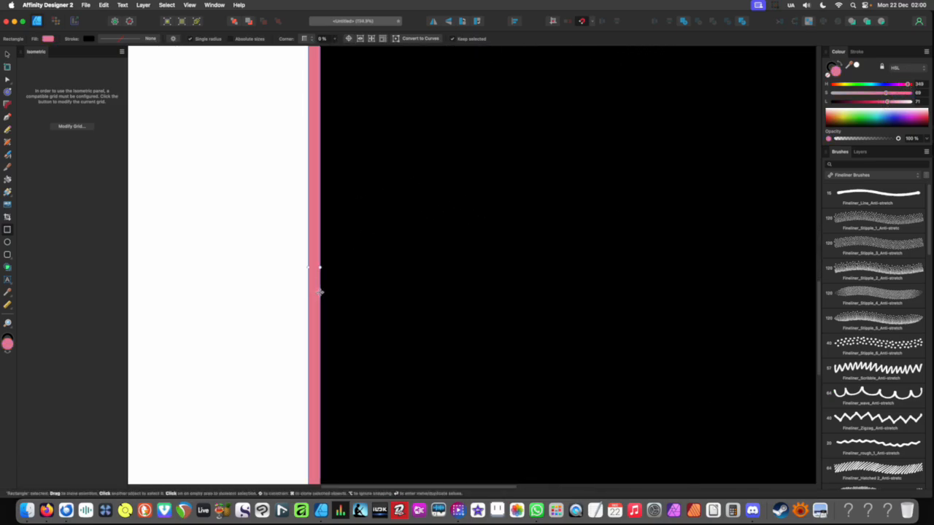
pyautogui.moveTo(307, 266); pyautogui.dragTo(271, 270)
pyautogui.scroll(-5, 271, 270)
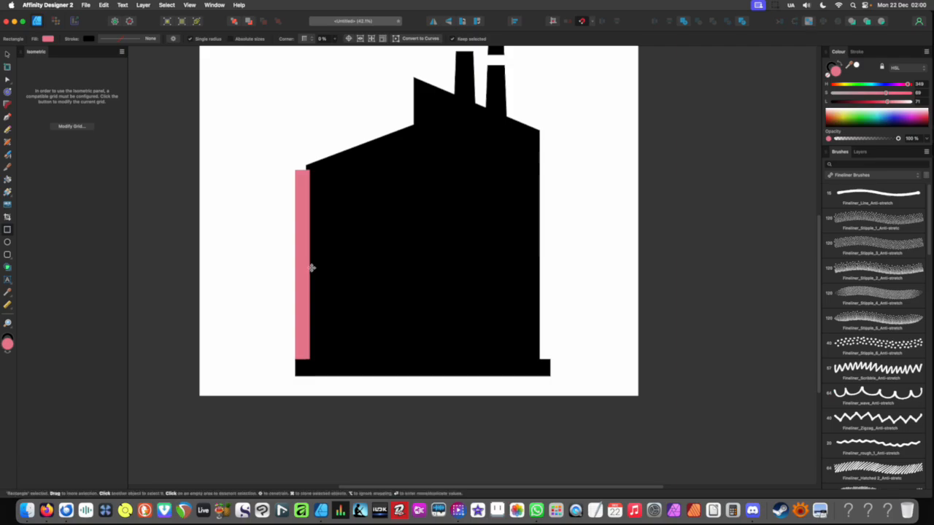
# - Shift the pink rectangle slightly right so it cuts further into the wall beneath the roof corner
pyautogui.scroll(5, 303, 370)
pyautogui.scroll(5, 299, 375)
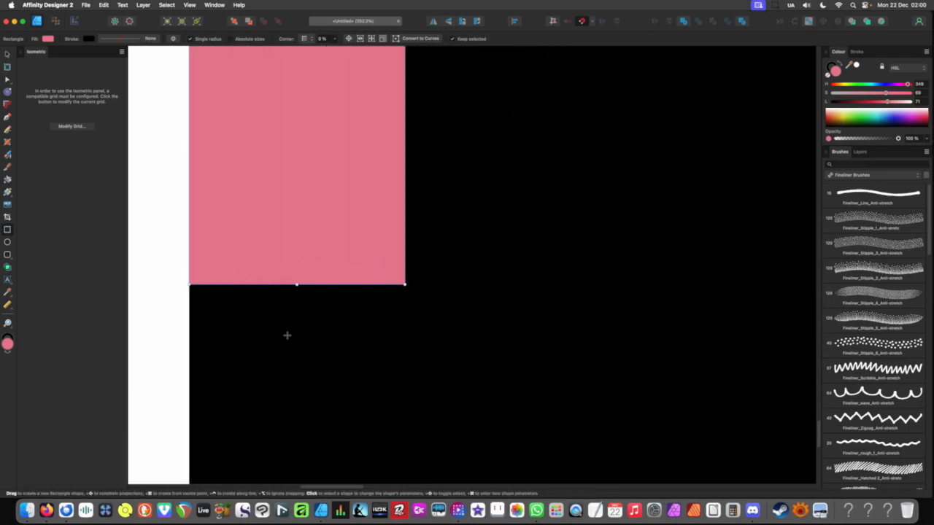
pyautogui.scroll(-5, 287, 336)
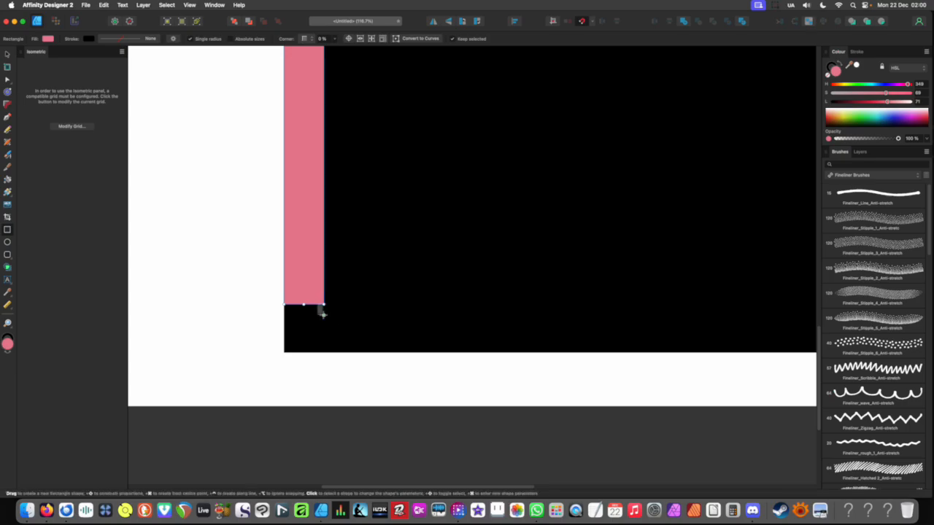
pyautogui.hscroll(2, 323, 315)
pyautogui.press('v')
pyautogui.scroll(-5, 288, 342)
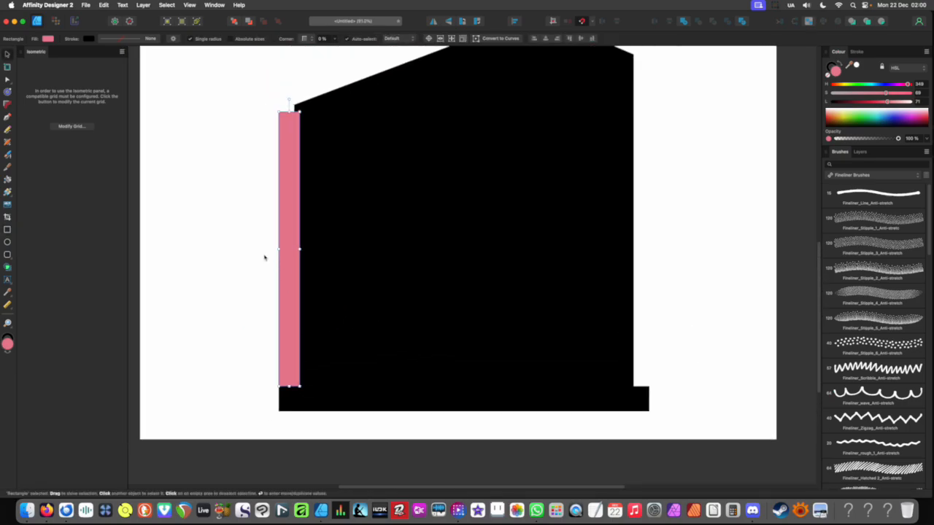
pyautogui.moveTo(290, 300)
pyautogui.mouseDown()
pyautogui.moveTo(240, 299)
pyautogui.moveTo(296, 302)
pyautogui.mouseUp()
pyautogui.scroll(5, 295, 299)
pyautogui.scroll(7, 291, 252)
pyautogui.scroll(5, 289, 172)
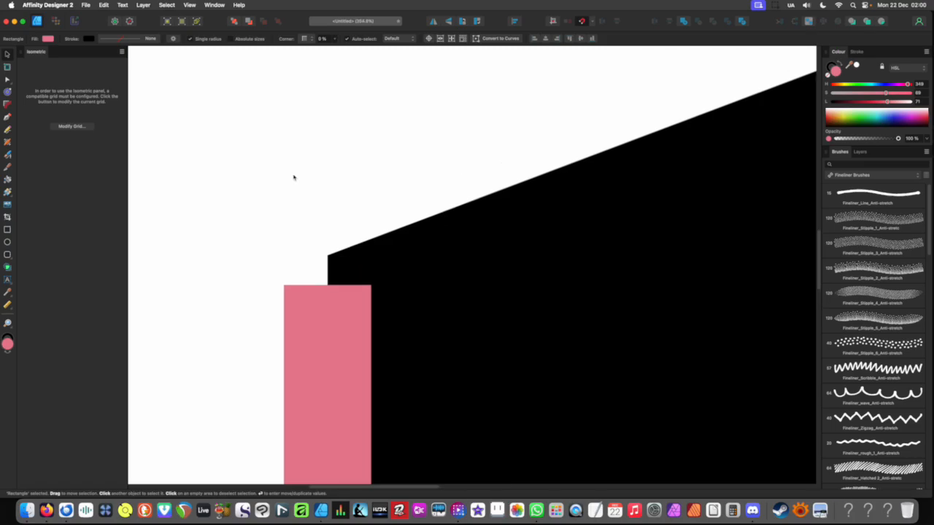
pyautogui.scroll(-3, 299, 170)
pyautogui.scroll(1, 310, 152)
pyautogui.moveTo(308, 180); pyautogui.dragTo(300, 177)
pyautogui.scroll(-5, 313, 173)
pyautogui.scroll(-5, 313, 173)
# - Sample the white background as the pink rectangle's fill to preview the recessed wall below the eave
pyautogui.scroll(3, 284, 211)
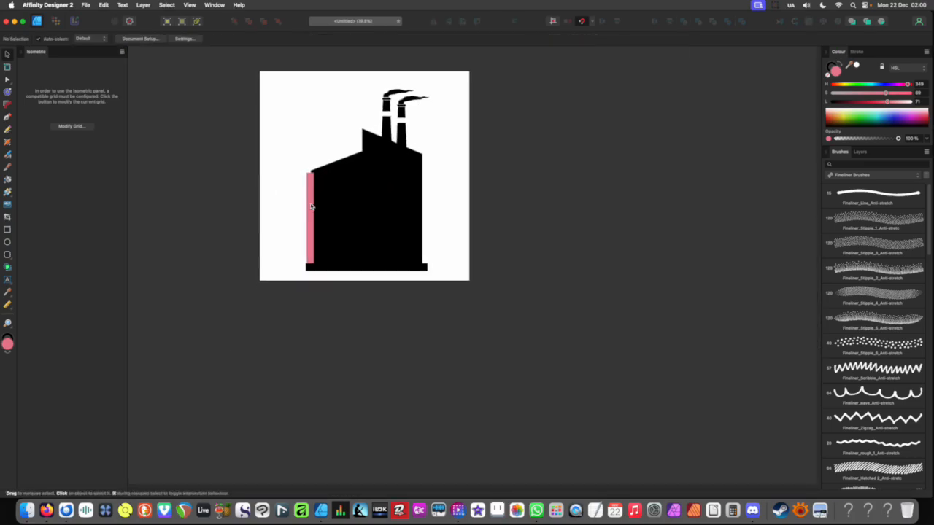
pyautogui.press('i')
pyautogui.click(277, 222)
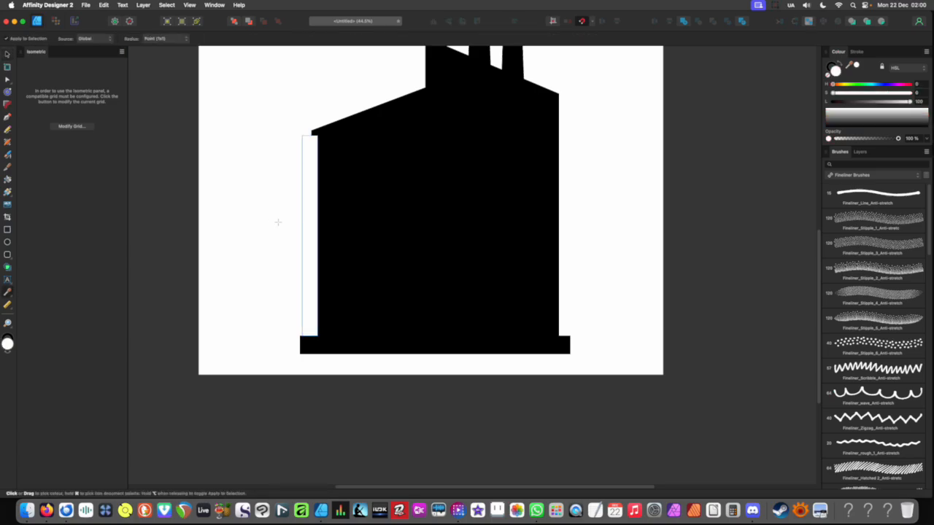
pyautogui.press('v')
pyautogui.click(289, 223)
pyautogui.scroll(-5, 314, 196)
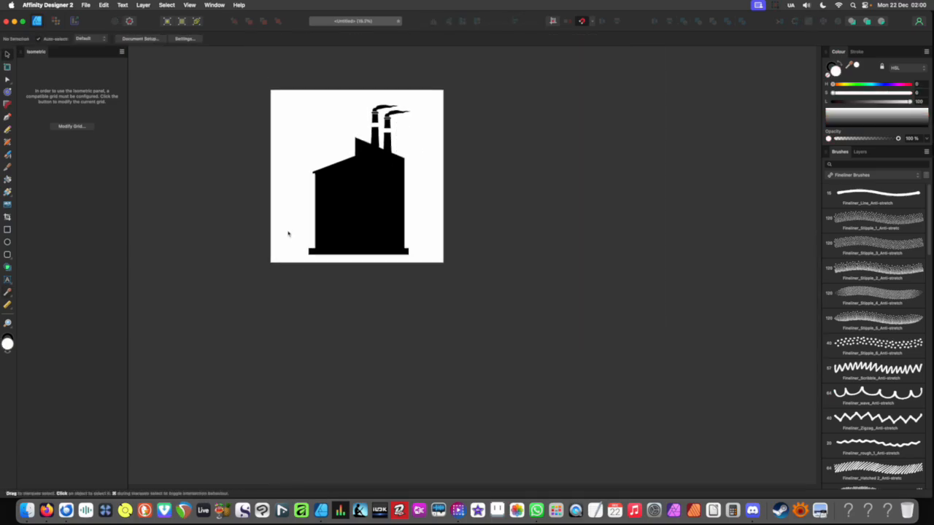
pyautogui.scroll(3, 295, 232)
pyautogui.scroll(3, 321, 246)
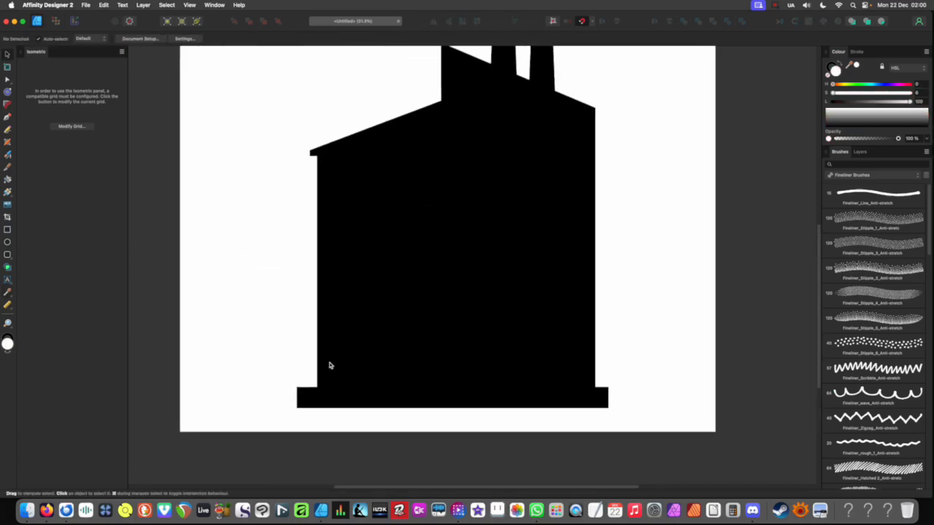
# - Recolour the white rectangle beside the left wall pale magenta, with a hue of 308
pyautogui.click(311, 228)
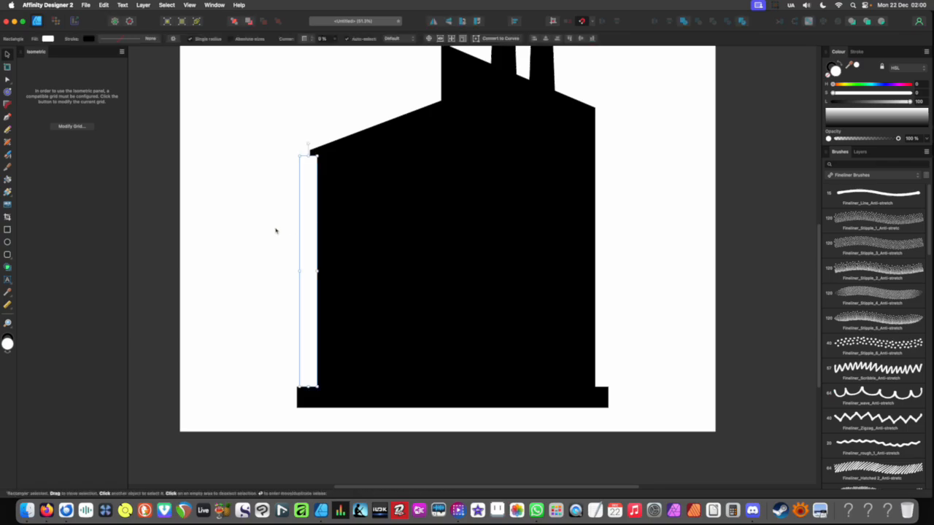
pyautogui.click(899, 102)
pyautogui.click(899, 93)
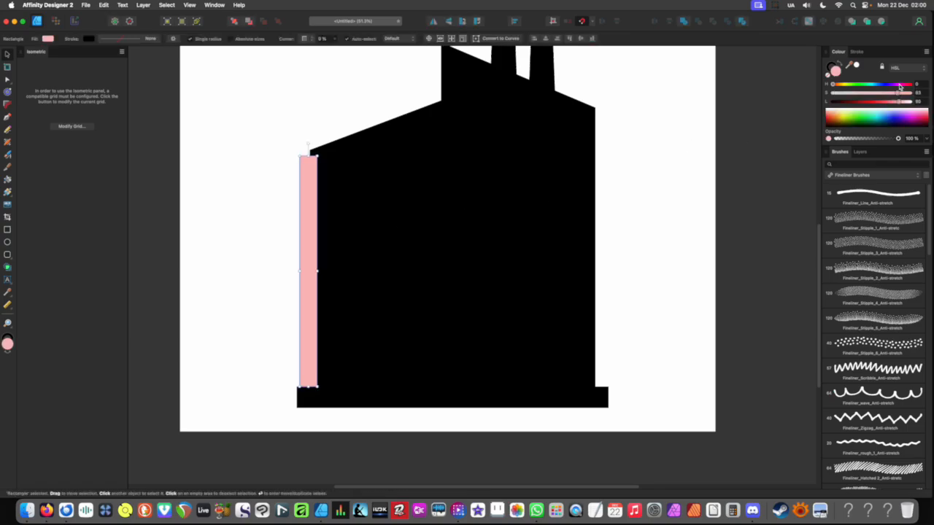
pyautogui.click(899, 85)
# - Subtract the pale magenta rectangle from the building shape to leave an overhanging eave
pyautogui.keyDown('shift'); pyautogui.click(359, 224); pyautogui.keyUp('shift')
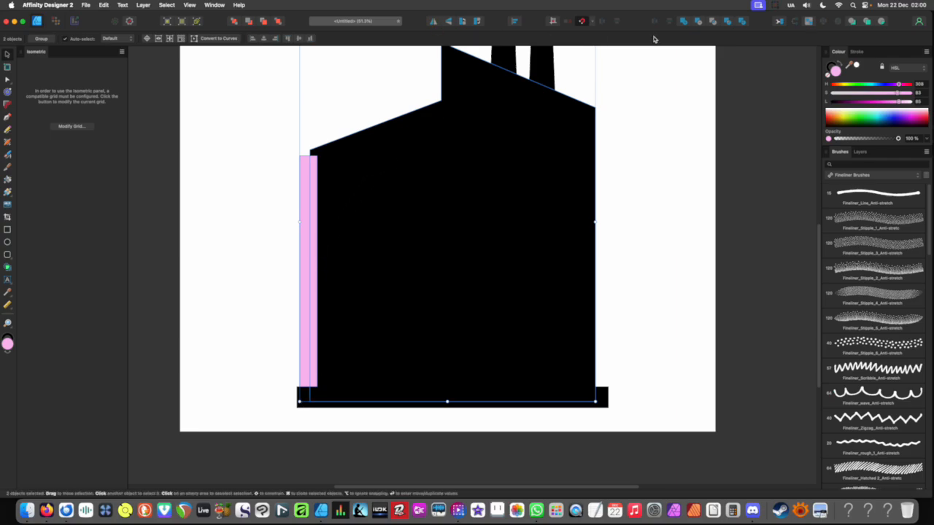
pyautogui.click(701, 24)
pyautogui.click(296, 259)
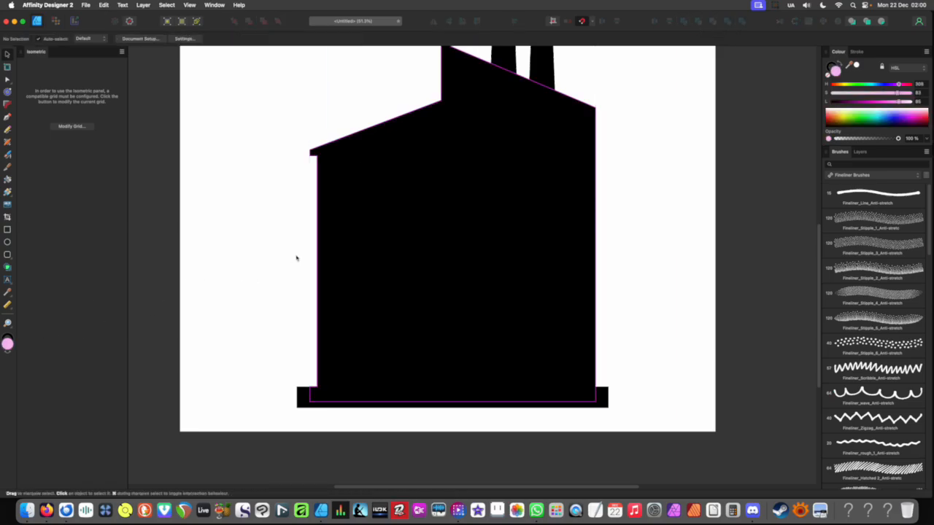
# - Raise the node at the eave's inner lower corner so the eave's underside slopes like the roof
pyautogui.scroll(-3, 277, 258)
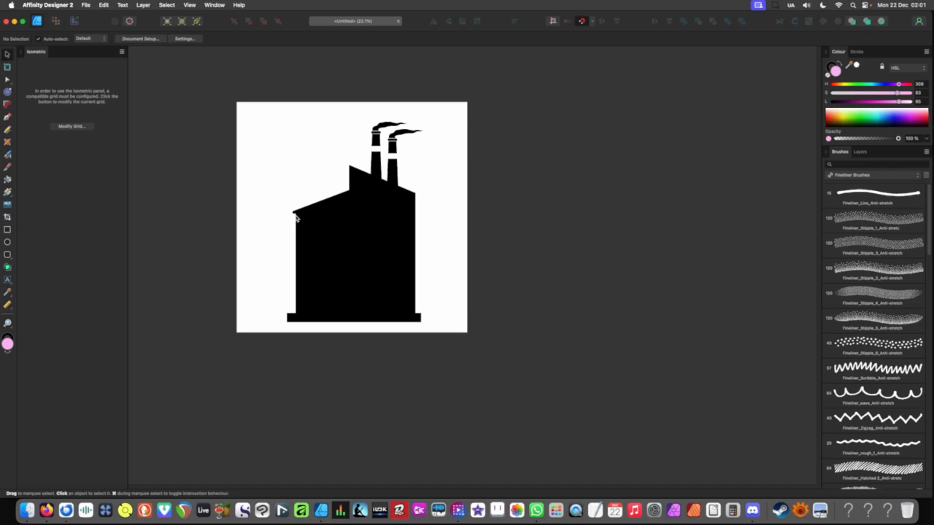
pyautogui.scroll(5, 293, 215)
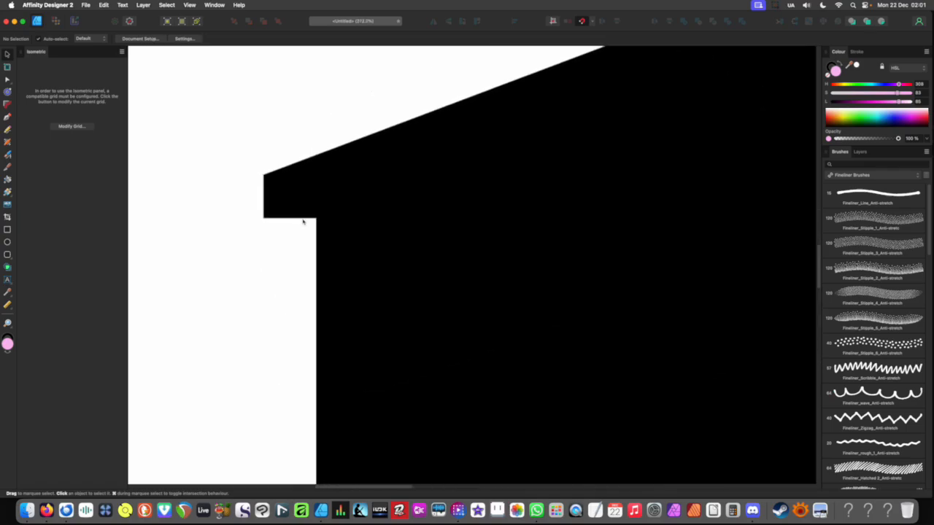
pyautogui.doubleClick(314, 218)
pyautogui.moveTo(315, 217); pyautogui.dragTo(318, 202)
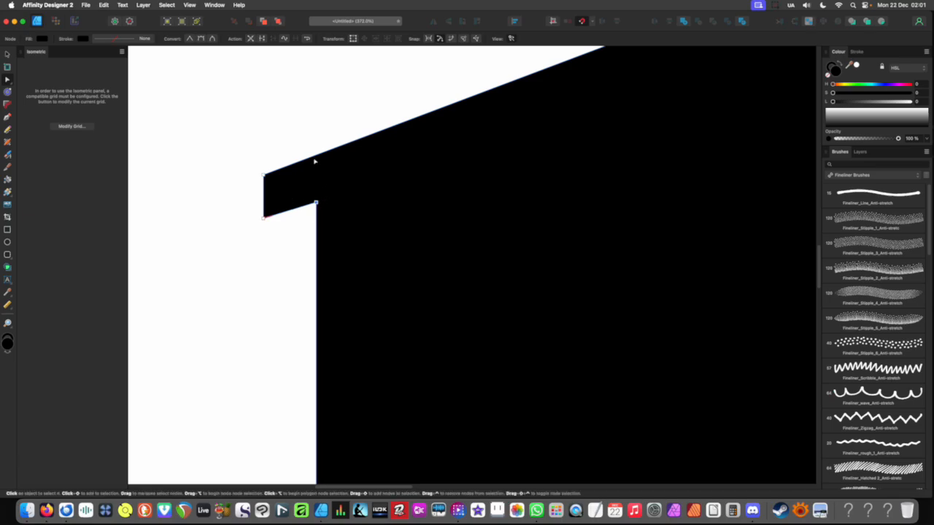
pyautogui.scroll(-1, 339, 187)
pyautogui.scroll(-10, 338, 187)
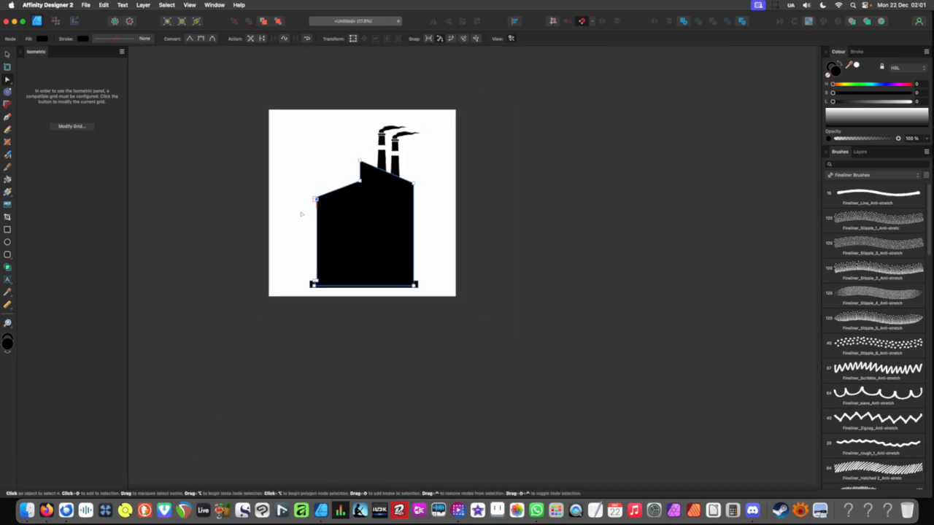
pyautogui.click(302, 214)
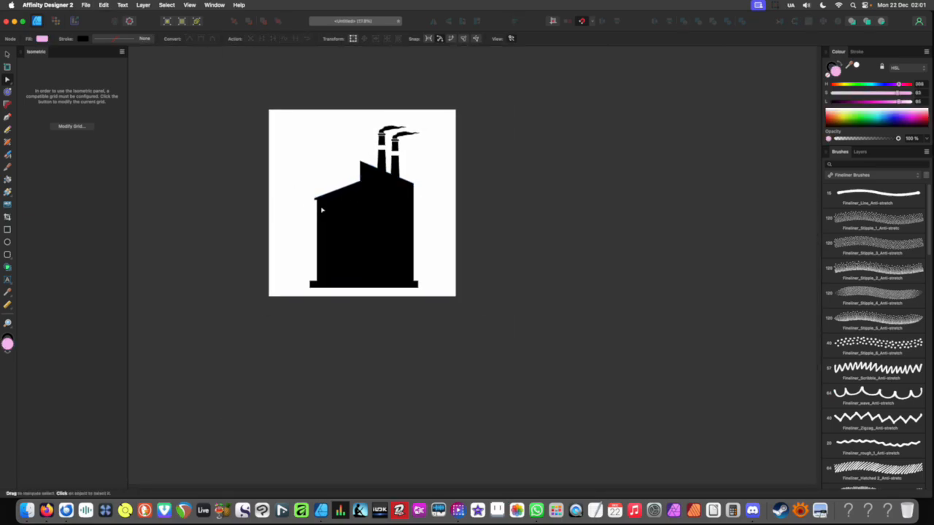
# - Examine the factory silhouette, comparing the left eave and wall with the plain right side
pyautogui.scroll(6, 307, 212)
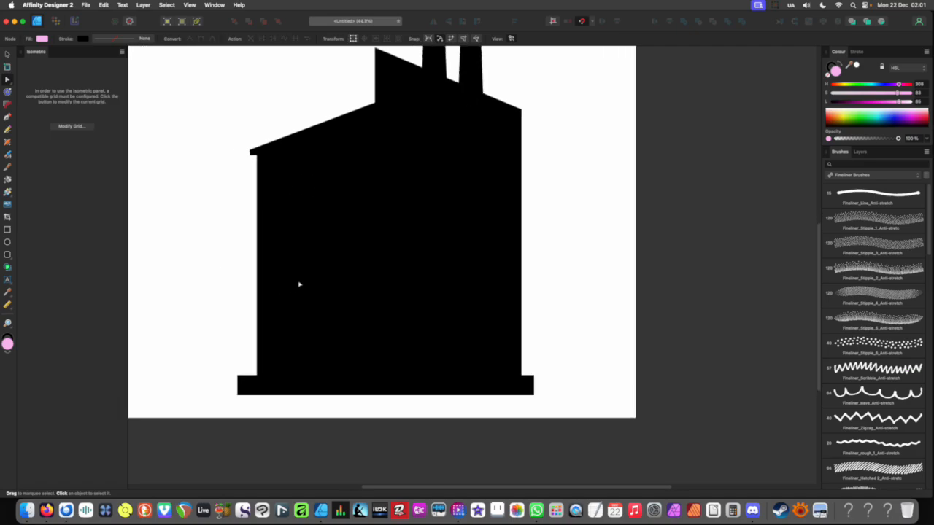
pyautogui.moveTo(300, 284); pyautogui.dragTo(304, 304)
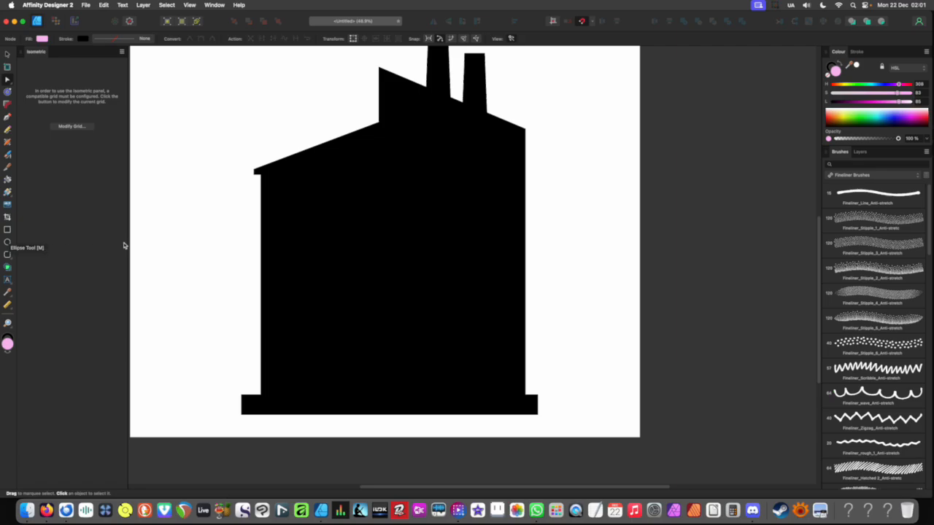
pyautogui.scroll(4, 229, 246)
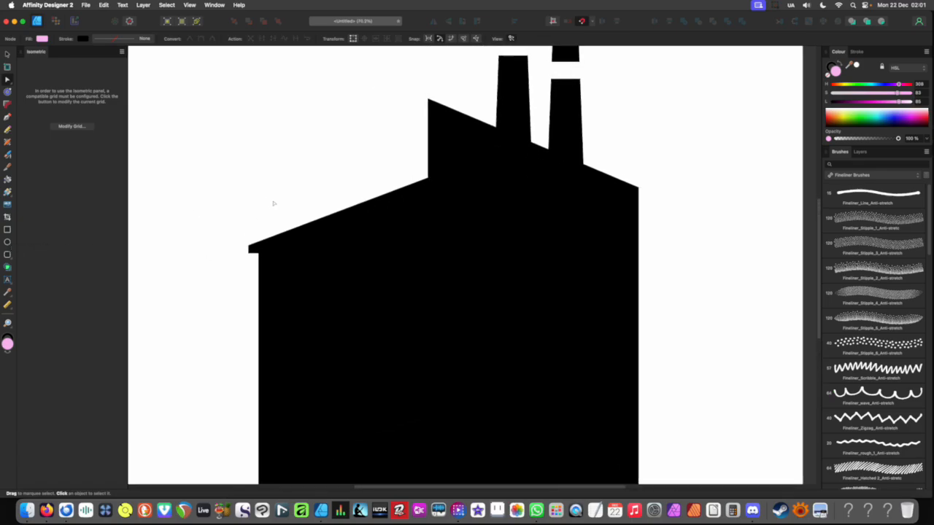
pyautogui.scroll(-5, 270, 207)
pyautogui.scroll(2, 296, 214)
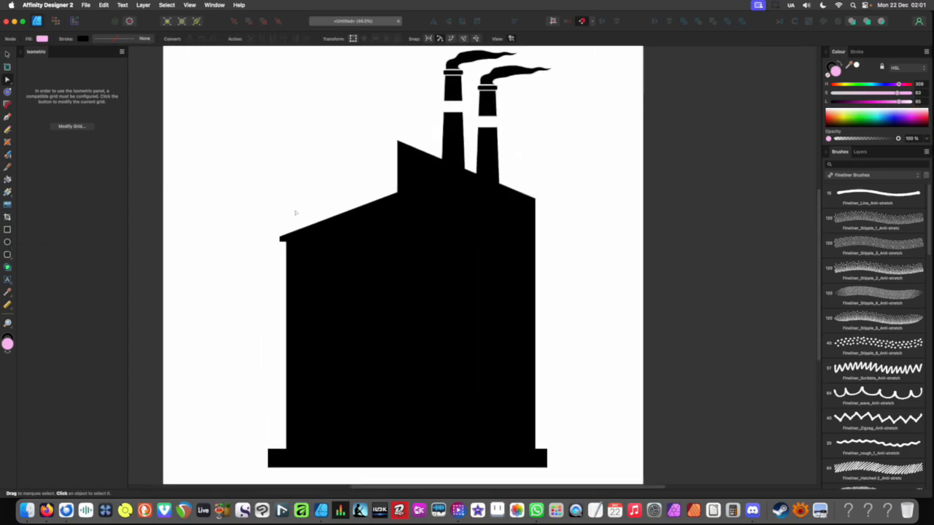
pyautogui.moveTo(326, 285); pyautogui.dragTo(311, 261)
pyautogui.scroll(2, 312, 220)
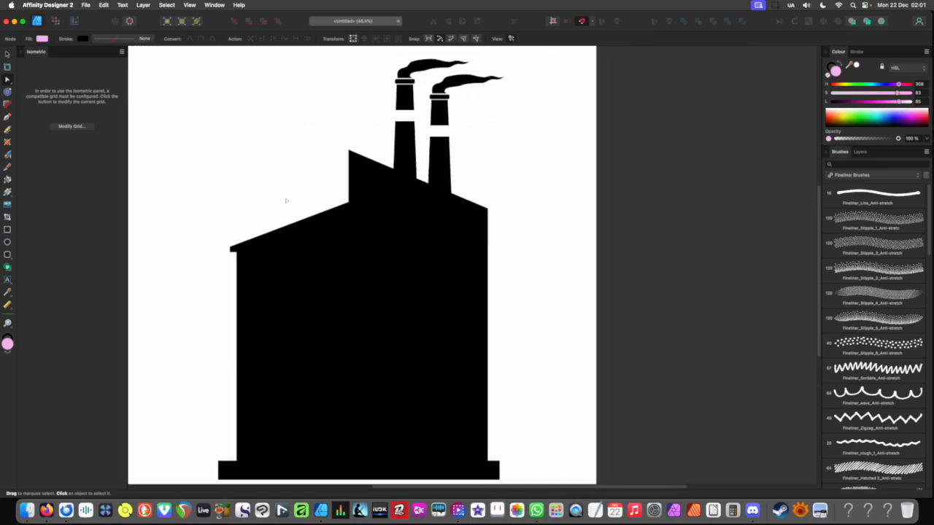
pyautogui.scroll(-2, 368, 207)
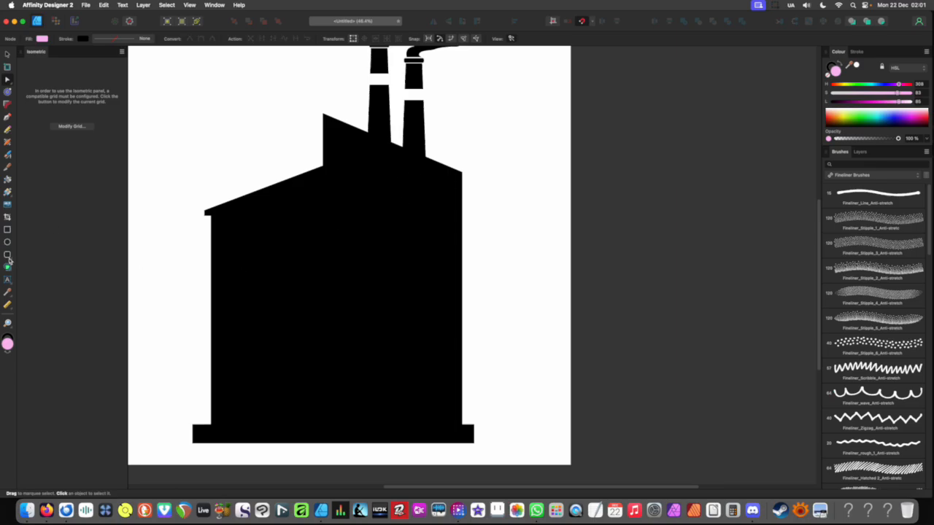
# - Draw a narrow teal rectangle along the outside of the right wall, from just below the roof corner to the plinth
pyautogui.click(865, 102)
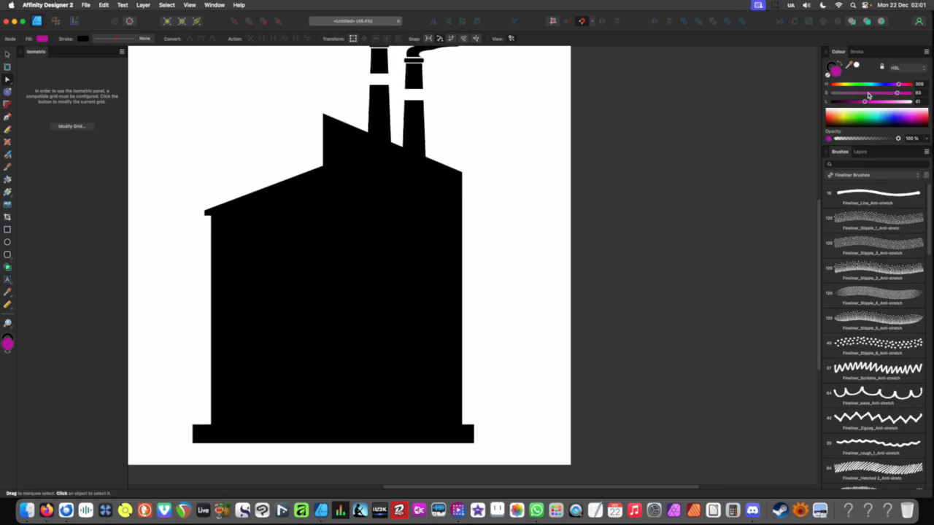
pyautogui.click(867, 93)
pyautogui.click(873, 84)
pyautogui.press('m')
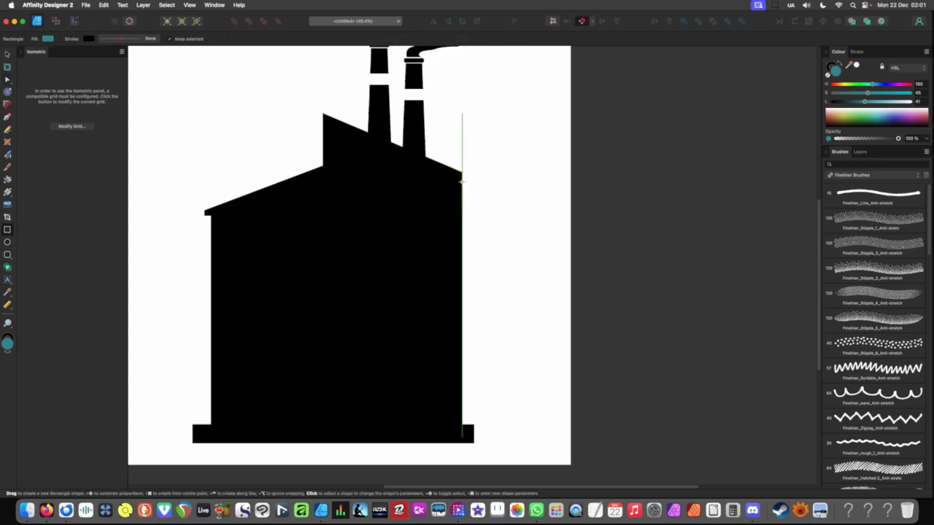
pyautogui.moveTo(462, 182); pyautogui.dragTo(470, 423)
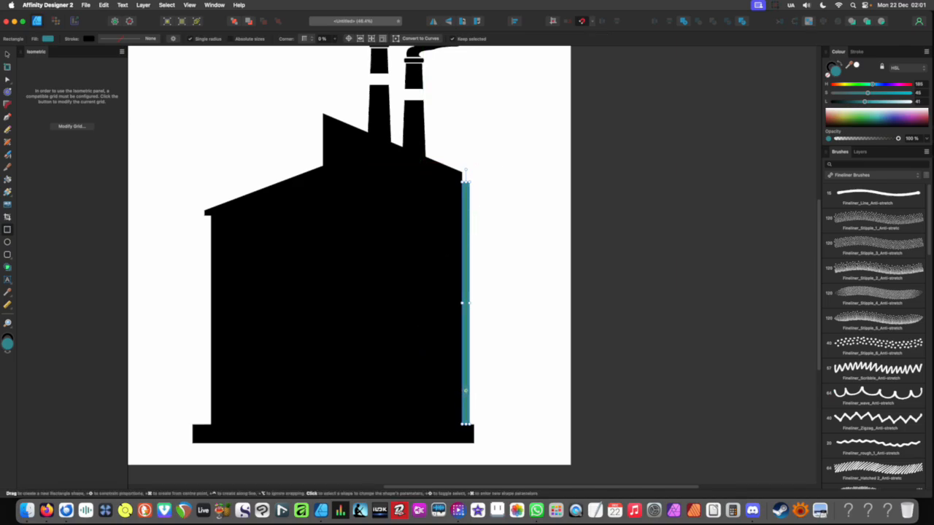
# - Nudge the teal rectangle against the building's right wall and inspect the corner where it meets the plinth
pyautogui.press('v')
pyautogui.moveTo(465, 390)
pyautogui.mouseDown()
pyautogui.moveTo(468, 376)
pyautogui.moveTo(452, 381)
pyautogui.moveTo(463, 386)
pyautogui.mouseUp()
pyautogui.scroll(5, 463, 386)
pyautogui.scroll(3, 472, 343)
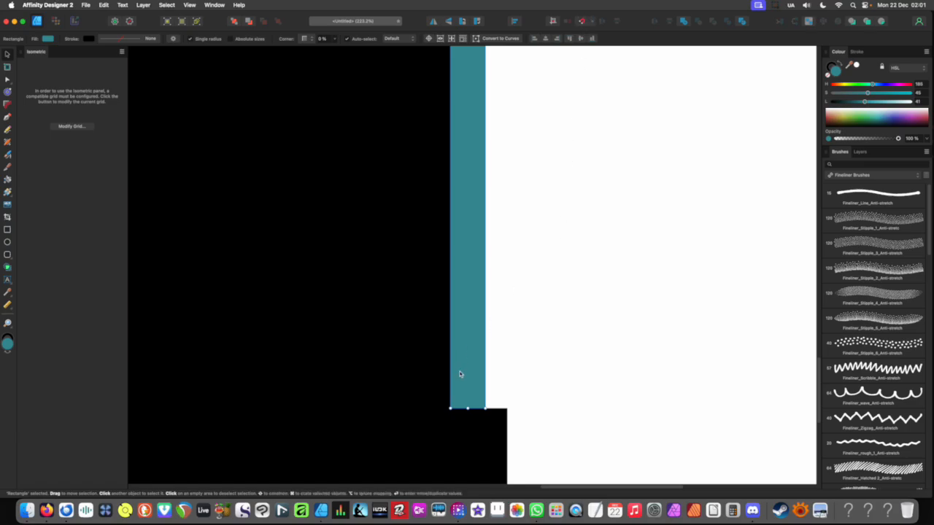
pyautogui.moveTo(475, 371)
pyautogui.mouseDown()
pyautogui.moveTo(496, 369)
pyautogui.moveTo(475, 367)
pyautogui.moveTo(475, 376)
pyautogui.moveTo(471, 367)
pyautogui.mouseUp()
pyautogui.click(503, 395)
pyautogui.scroll(-3, 504, 343)
pyautogui.scroll(10, 459, 317)
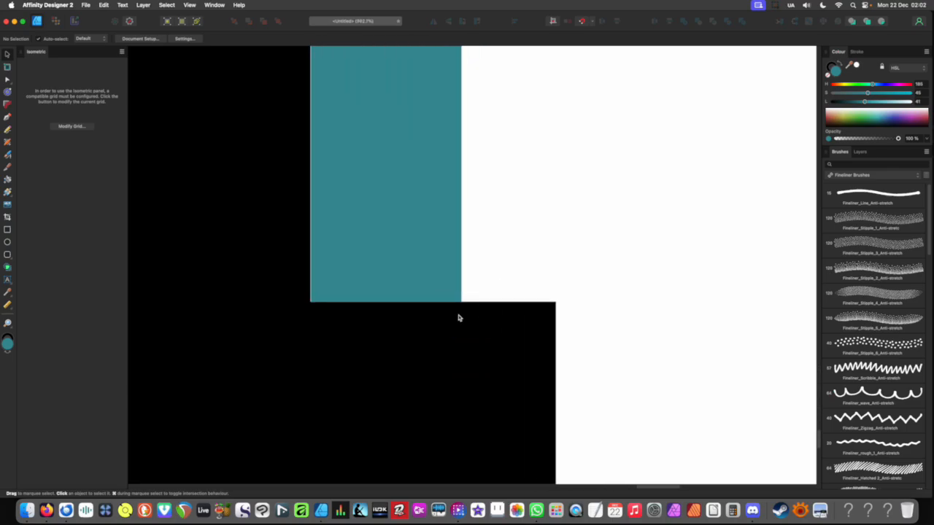
pyautogui.scroll(4, 386, 343)
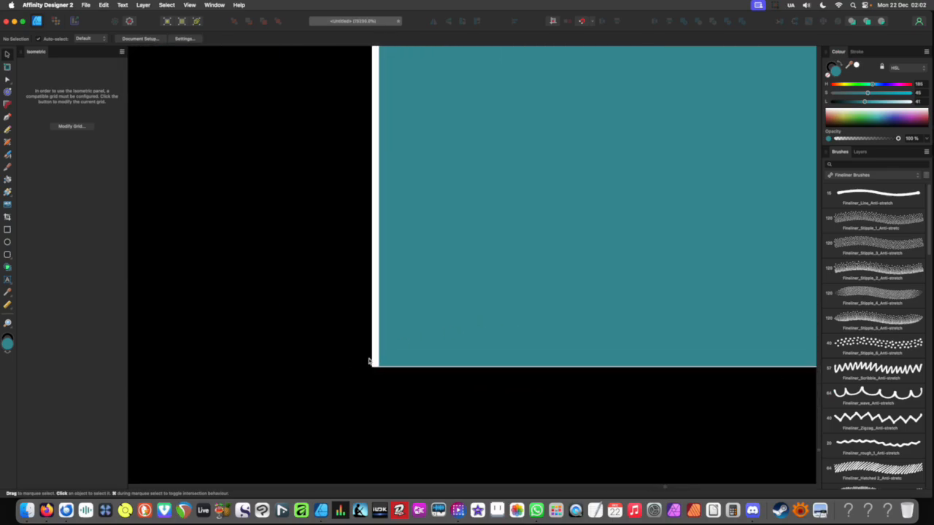
pyautogui.scroll(3, 375, 362)
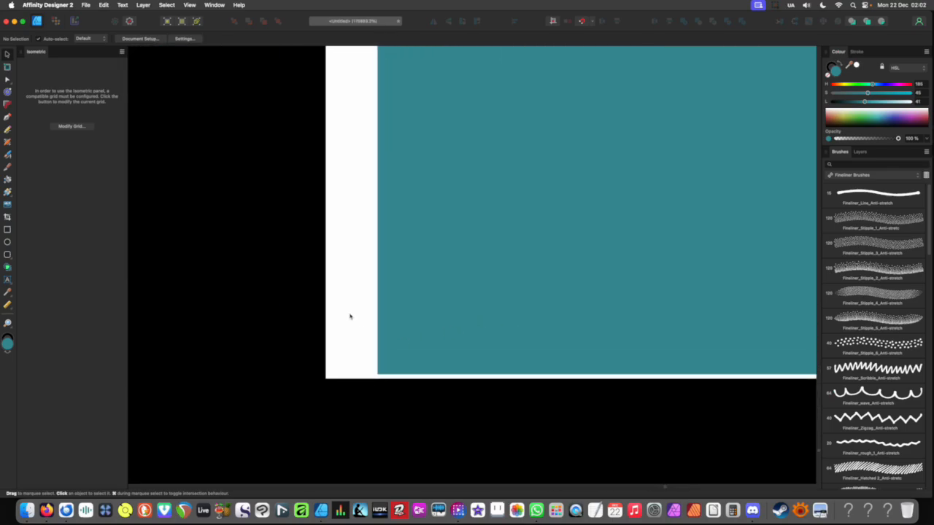
pyautogui.scroll(-8, 347, 301)
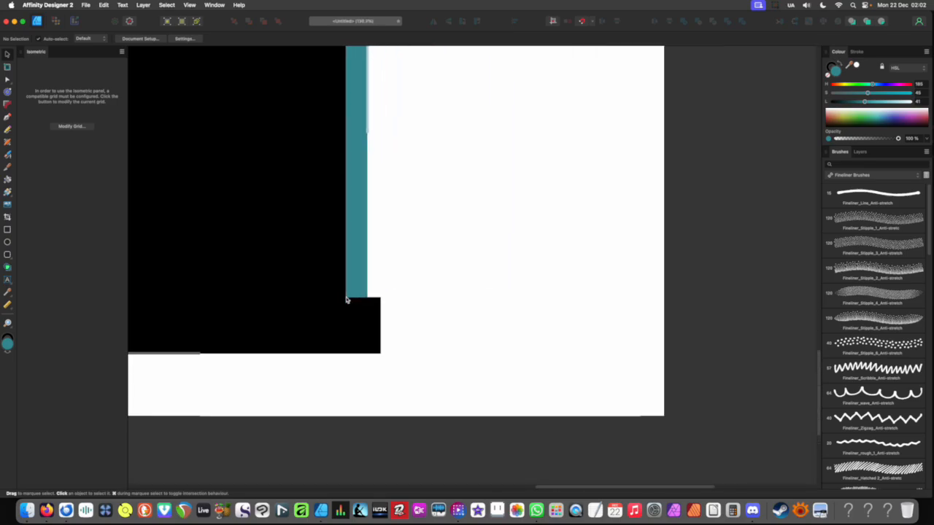
pyautogui.scroll(-8, 459, 299)
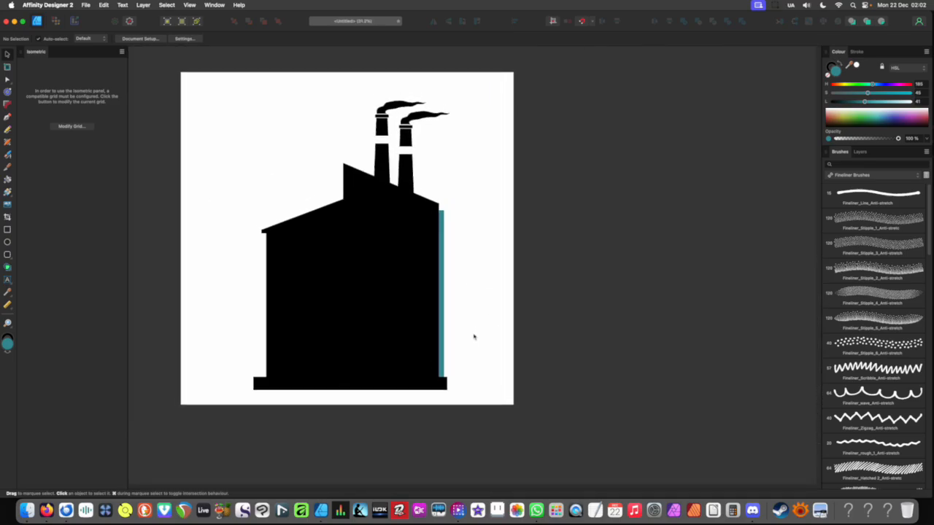
# - Nudge the teal rectangle slightly into the building's right wall and check it along the wall and plinth
pyautogui.scroll(5, 474, 337)
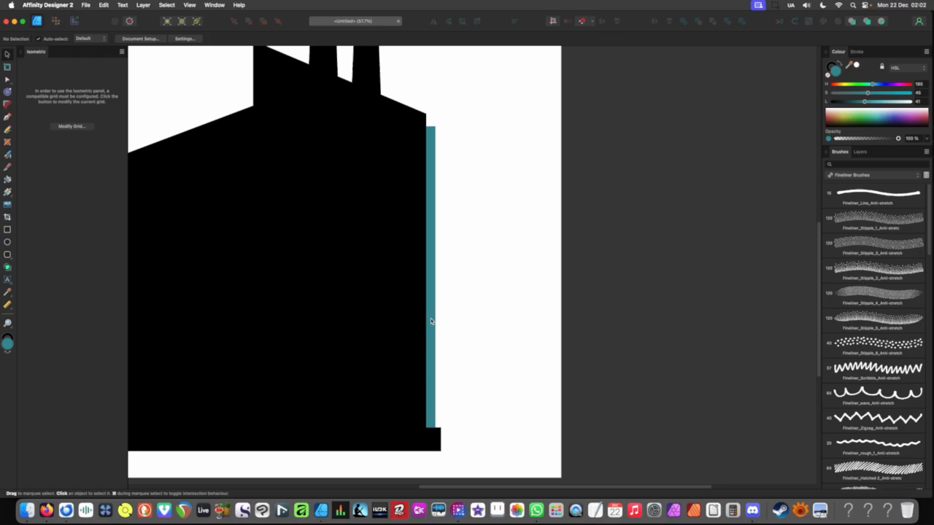
pyautogui.click(432, 368)
pyautogui.scroll(4, 428, 328)
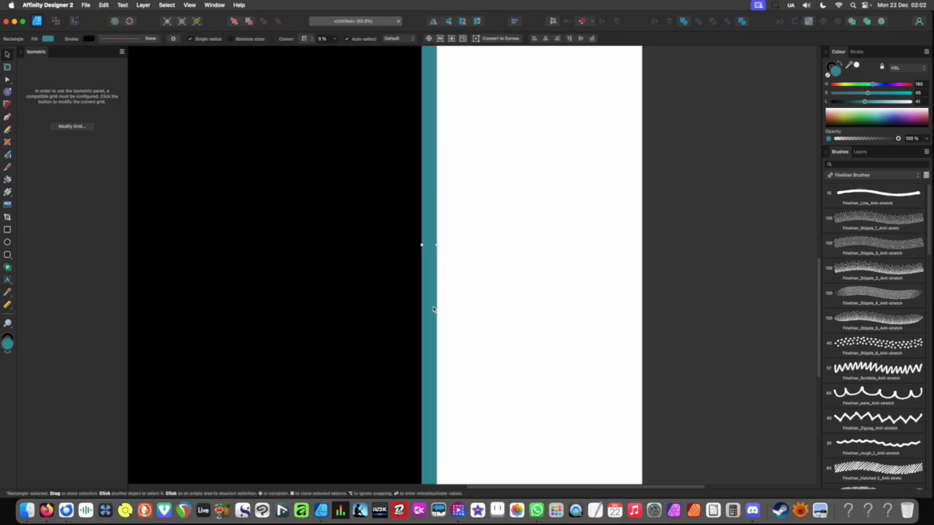
pyautogui.scroll(-4, 431, 307)
pyautogui.scroll(4, 428, 352)
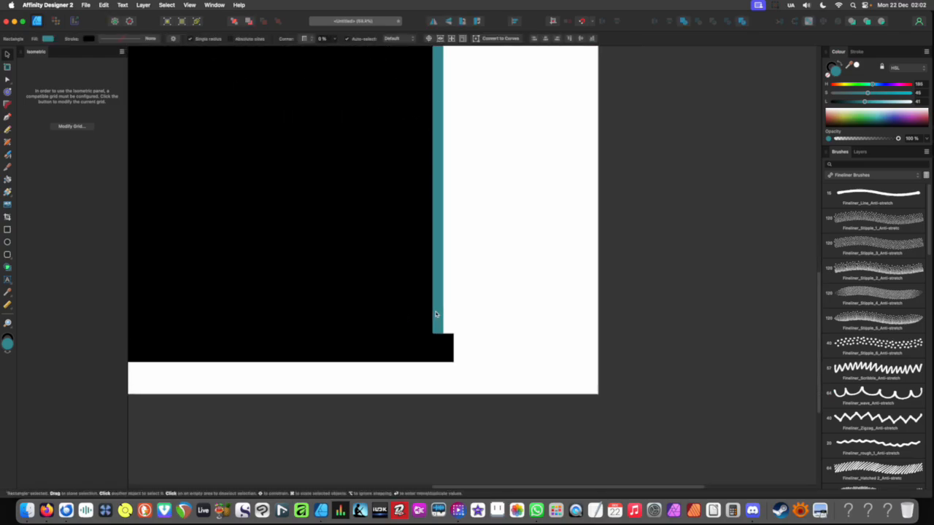
pyautogui.scroll(-4, 430, 299)
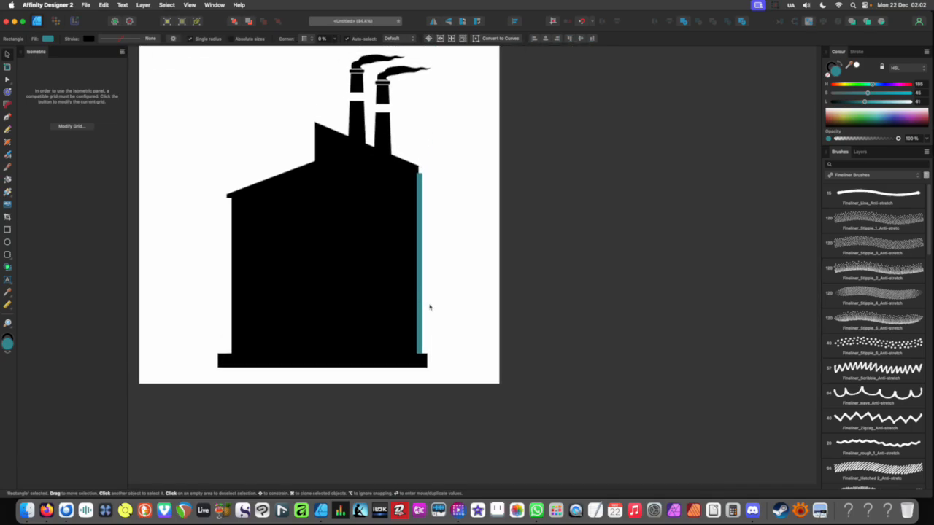
pyautogui.click(436, 292)
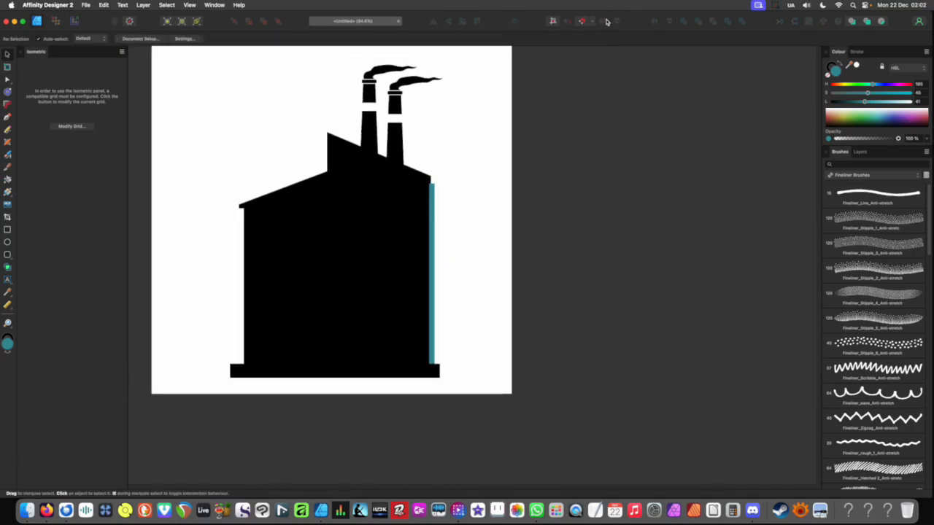
# - Turn on snapping and snap the teal rectangle flush against the right wall and the plinth's upper edge
pyautogui.scroll(3, 482, 321)
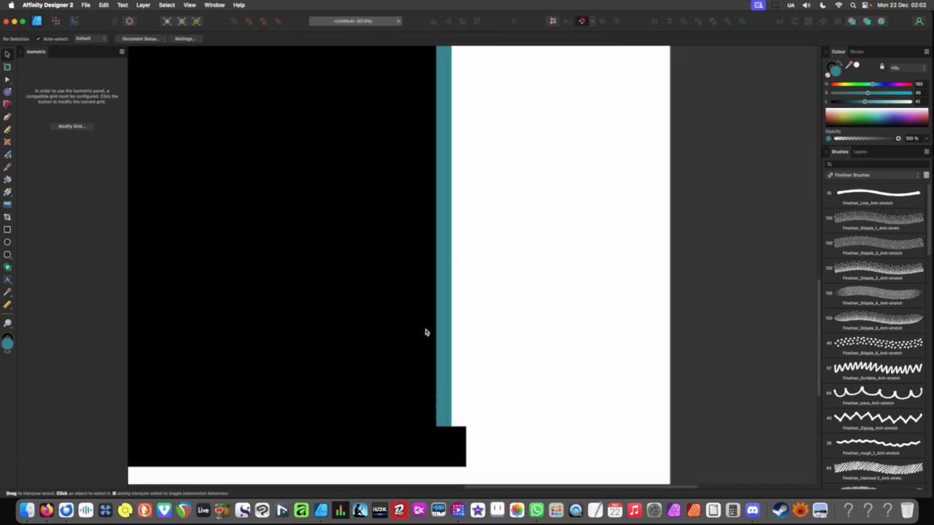
pyautogui.scroll(-2, 425, 330)
pyautogui.click(471, 276)
pyautogui.moveTo(471, 276); pyautogui.dragTo(471, 278)
pyautogui.scroll(10, 458, 319)
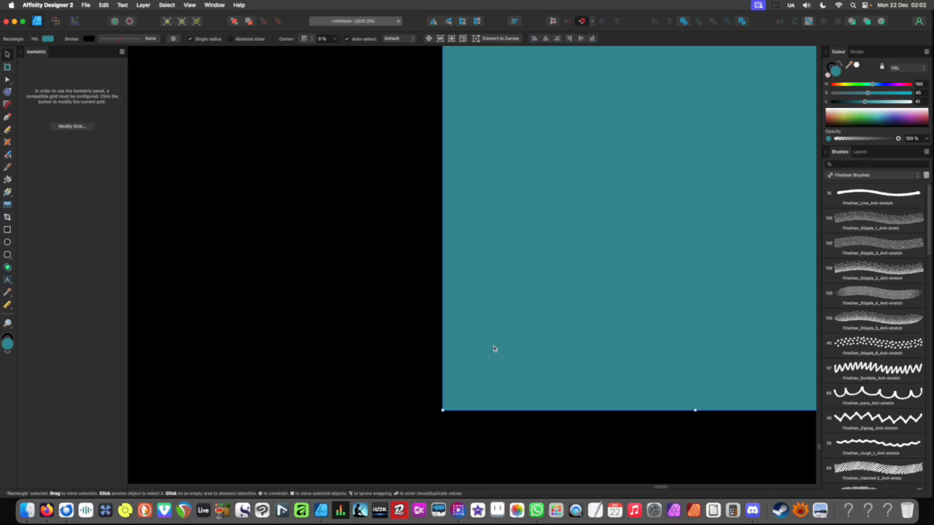
pyautogui.scroll(5, 492, 346)
pyautogui.hscroll(-5, 279, 401)
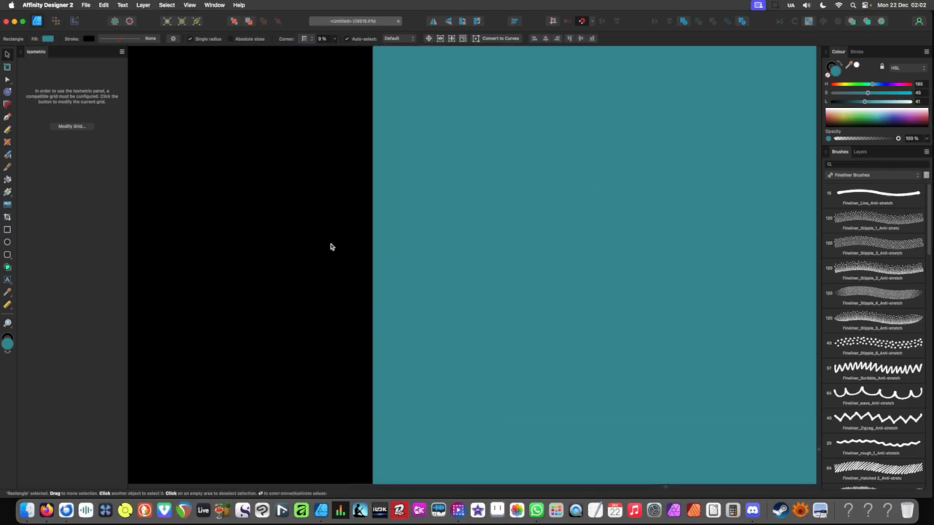
pyautogui.scroll(-5, 349, 87)
pyautogui.hscroll(-1, 348, 87)
pyautogui.scroll(-15, 336, 114)
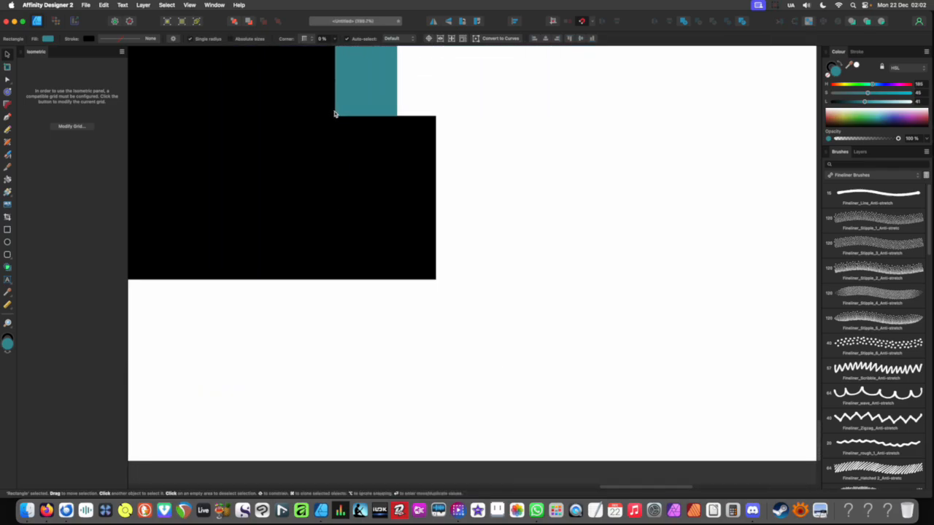
# - Widen the teal rectangle inward past the right wall's edge to about 68 px wide
pyautogui.moveTo(335, 115); pyautogui.dragTo(330, 509)
pyautogui.moveTo(325, 146); pyautogui.dragTo(400, 510)
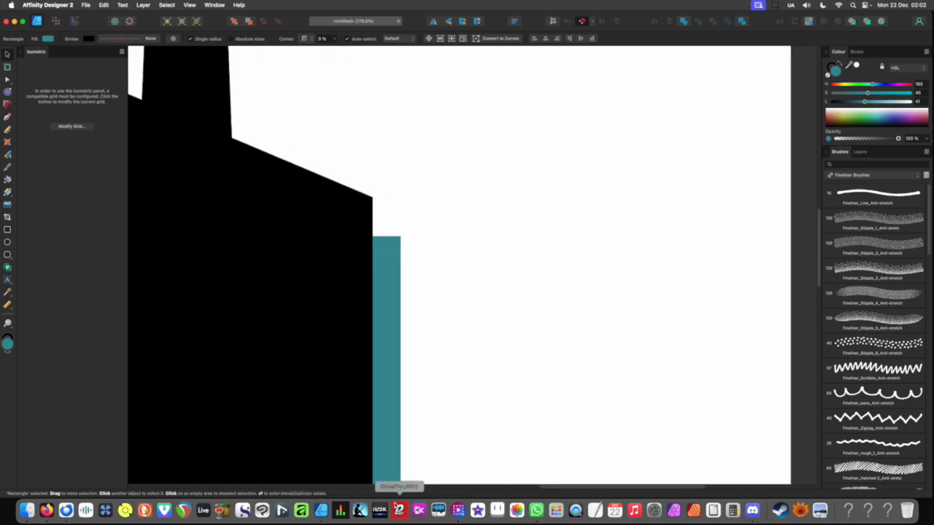
pyautogui.scroll(2, 373, 297)
pyautogui.scroll(1, 374, 297)
pyautogui.moveTo(375, 280); pyautogui.dragTo(426, 158)
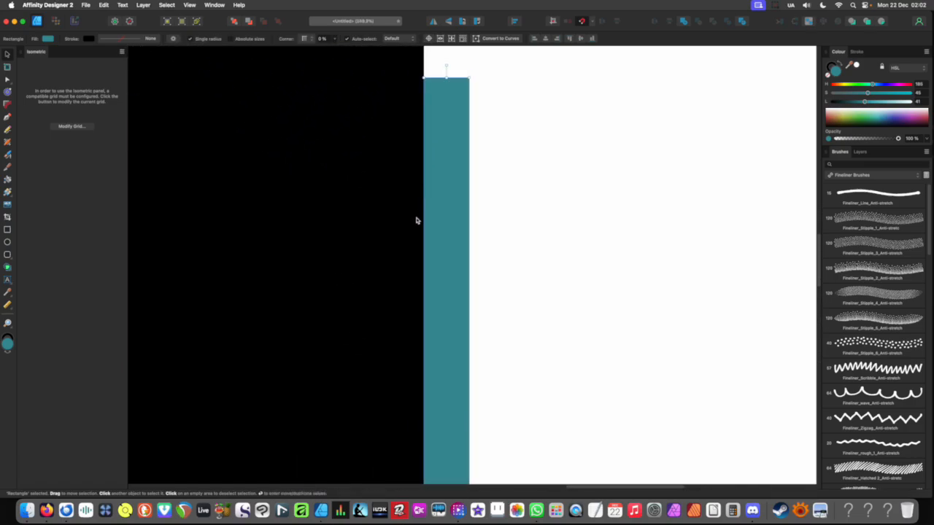
pyautogui.scroll(-5, 421, 230)
pyautogui.moveTo(371, 407); pyautogui.dragTo(375, 299)
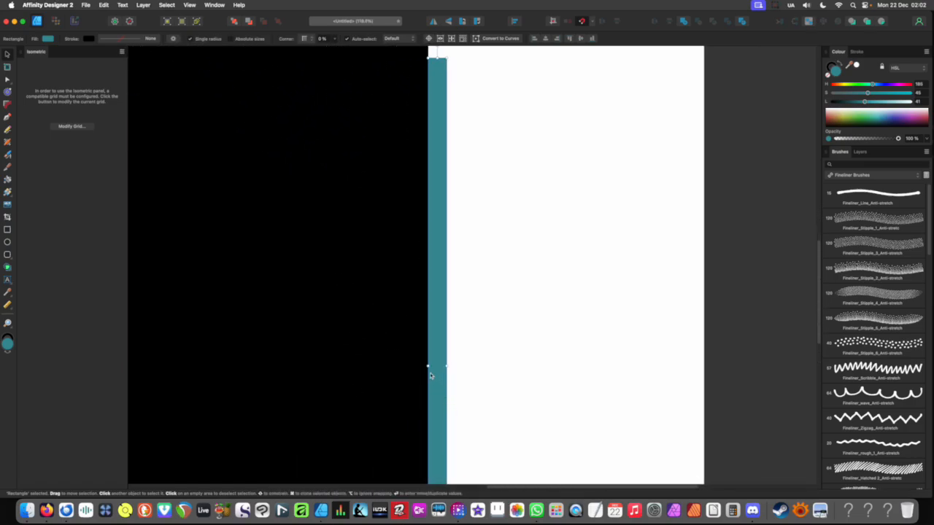
pyautogui.moveTo(428, 368); pyautogui.dragTo(421, 364)
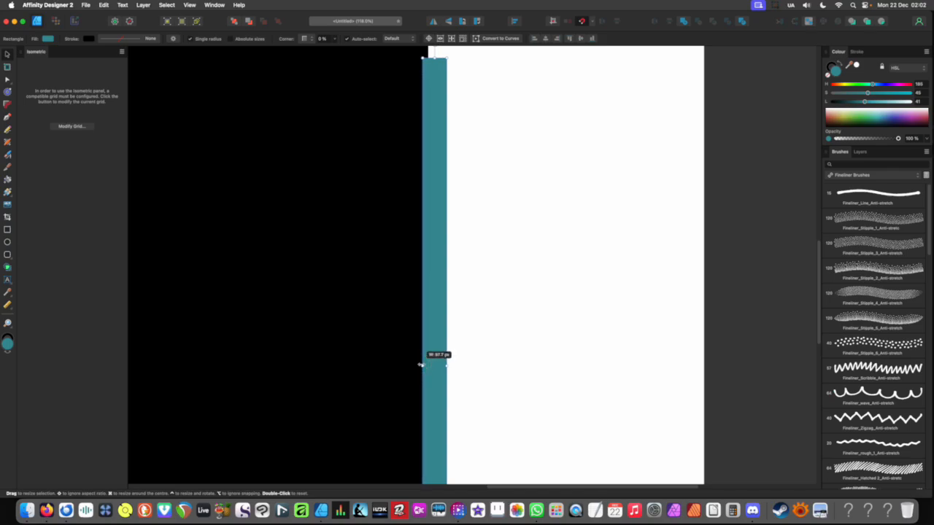
# - Raise the teal rectangle's upper edge closer to the right roof corner
pyautogui.moveTo(440, 319); pyautogui.dragTo(442, 451)
pyautogui.scroll(5, 430, 162)
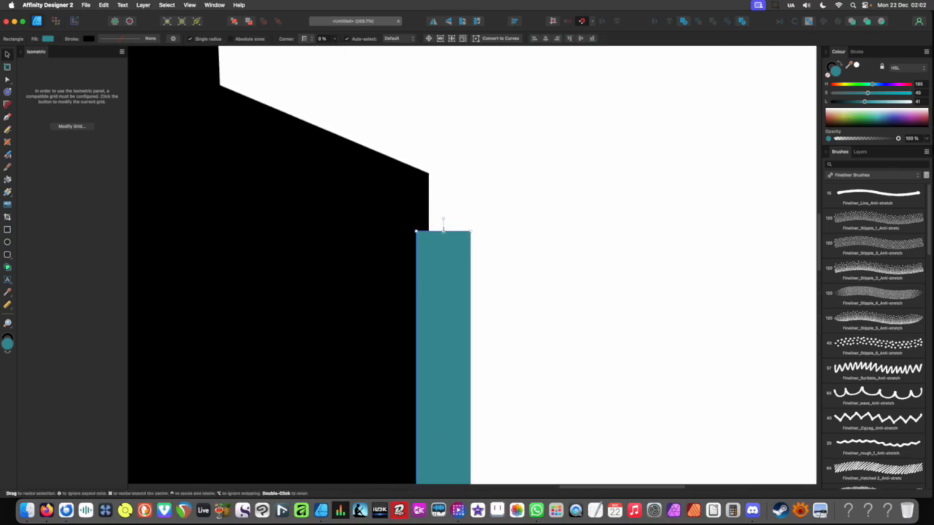
pyautogui.moveTo(443, 230); pyautogui.dragTo(443, 213)
# - Try subtracting the teal rectangle from the building, review the right eave, and undo the cut
pyautogui.keyDown('shift'); pyautogui.click(389, 240); pyautogui.keyUp('shift')
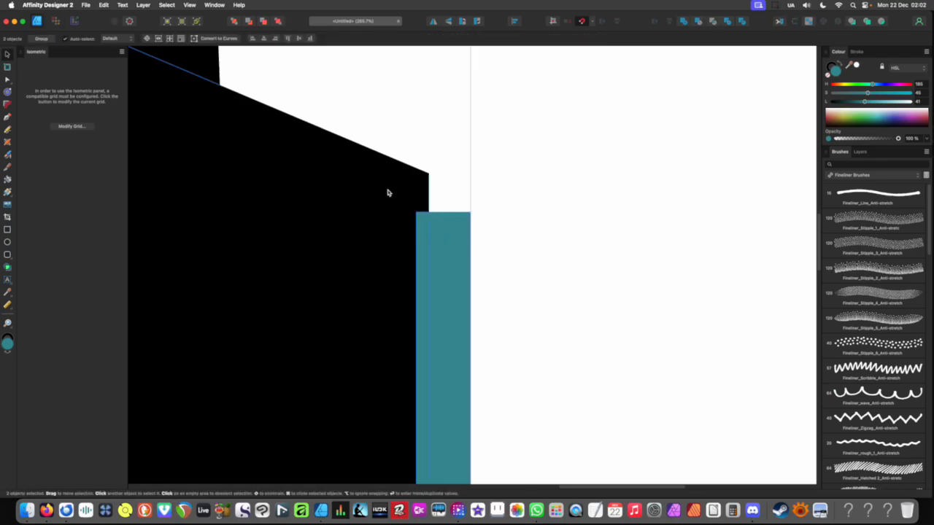
pyautogui.click(702, 23)
pyautogui.scroll(-10, 489, 154)
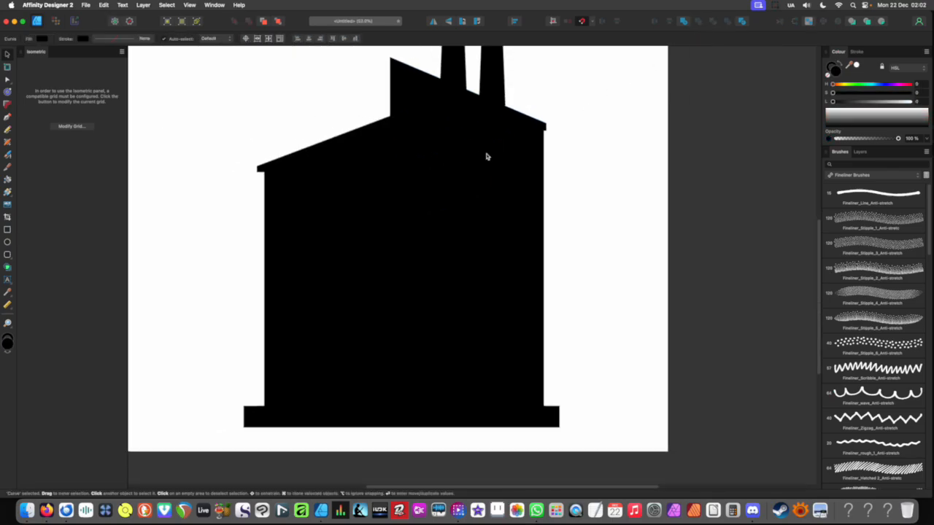
pyautogui.scroll(3, 460, 184)
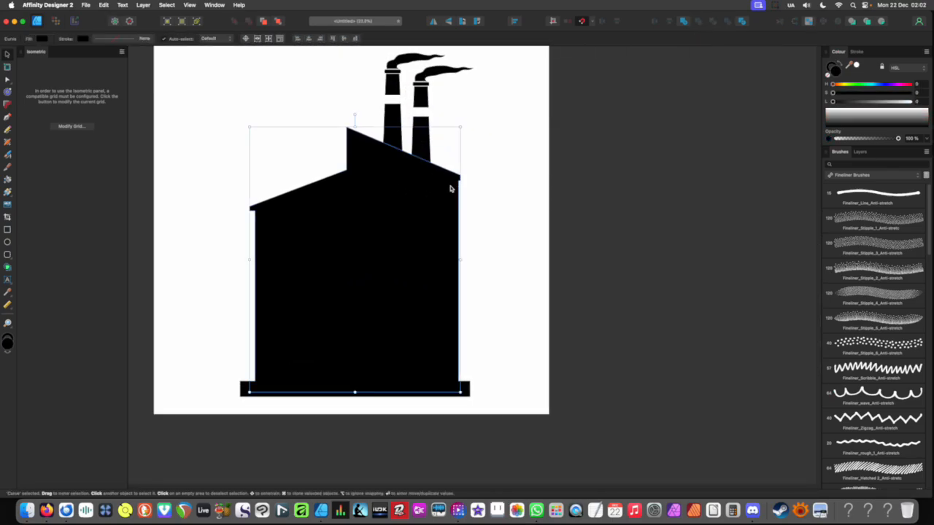
pyautogui.scroll(3, 457, 175)
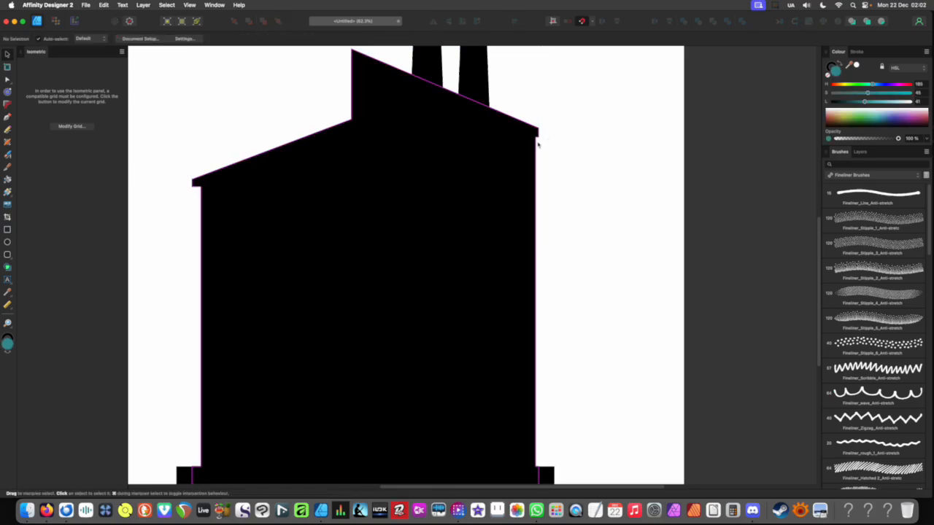
pyautogui.press('super+z')
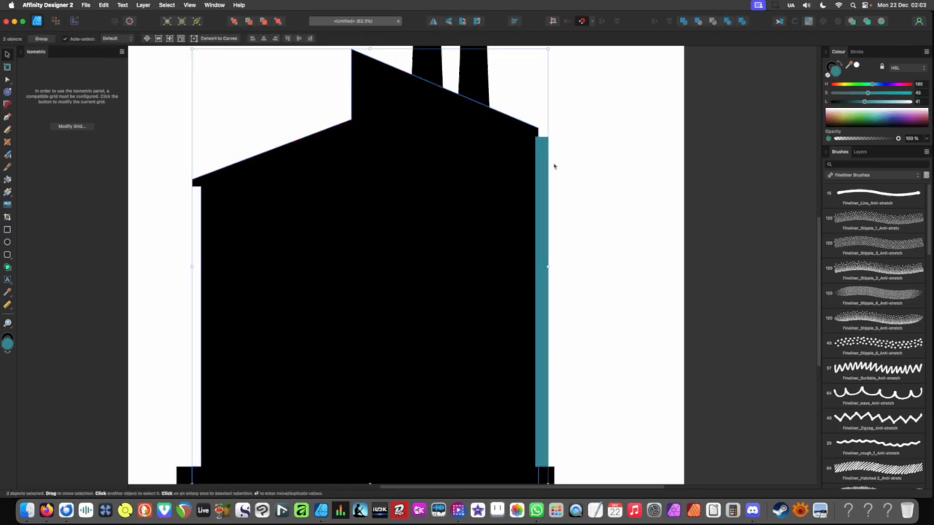
# - Nudge the teal rectangle further left into the right wall to make the eave overhang deeper
pyautogui.click(549, 227)
pyautogui.press('Left')
pyautogui.press('Left')
pyautogui.press('Left')
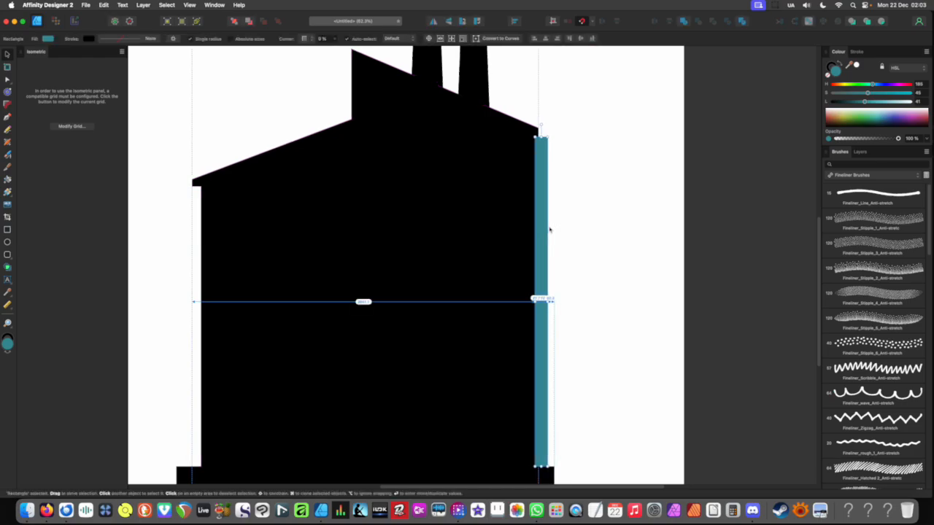
pyautogui.click(554, 229)
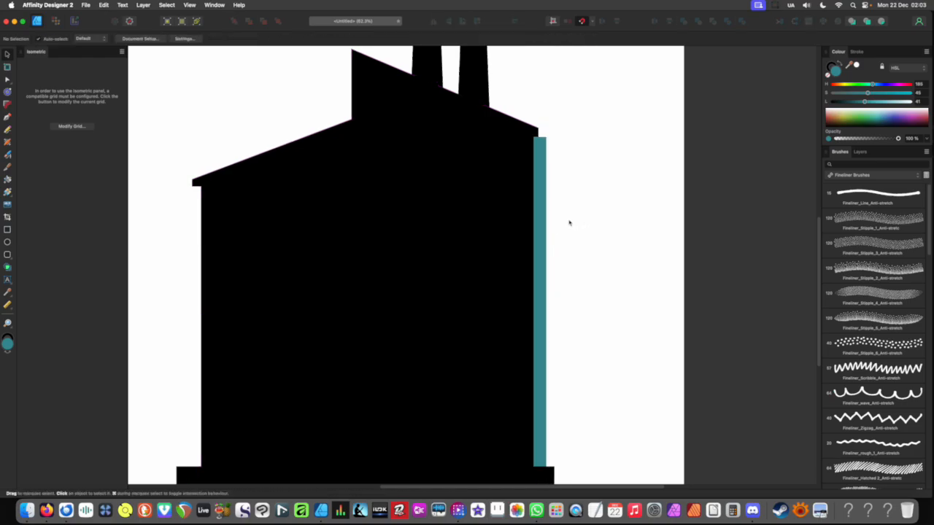
pyautogui.click(540, 225)
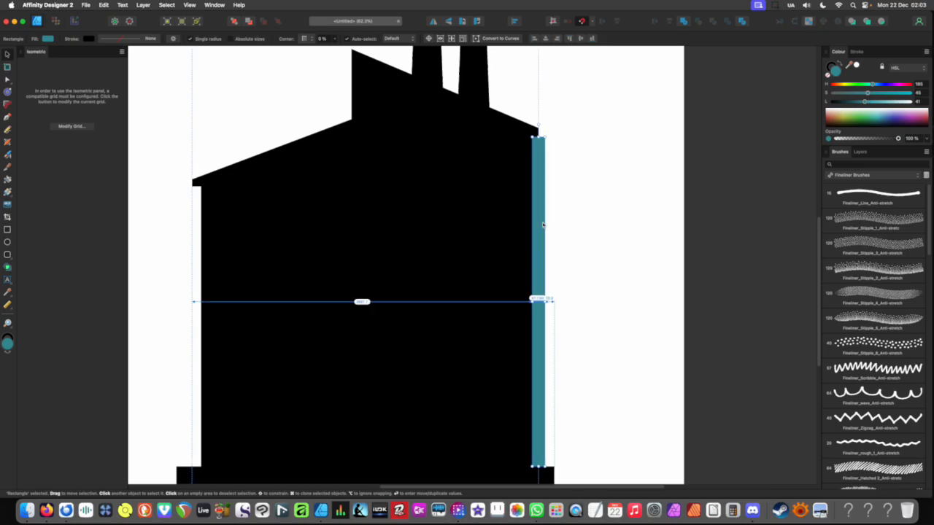
pyautogui.click(578, 219)
pyautogui.click(541, 220)
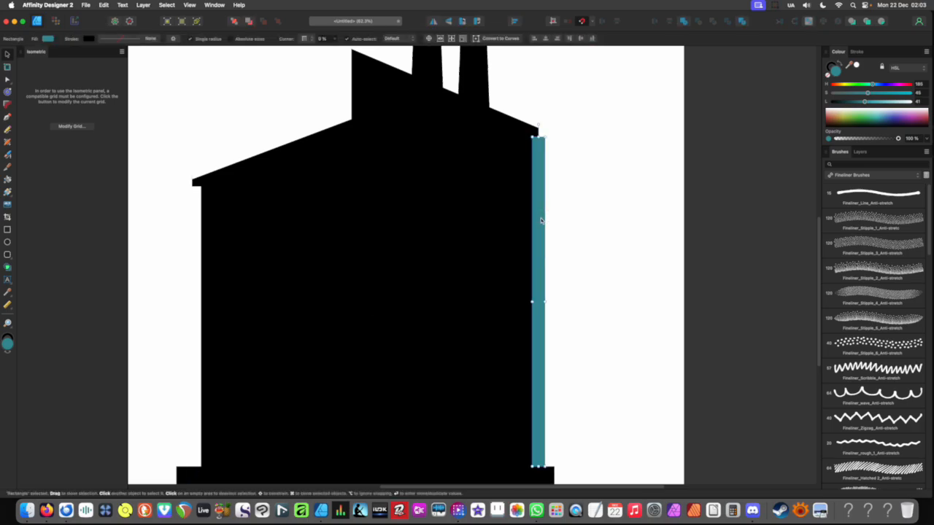
pyautogui.press('Left')
pyautogui.click(574, 212)
pyautogui.click(538, 213)
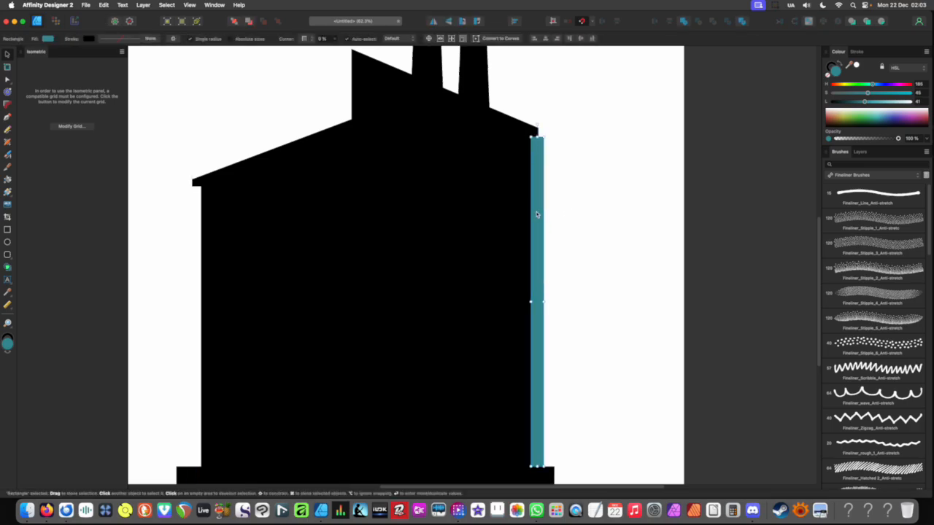
# - Subtract the teal rectangle from the building to form the right eave, and review the whole silhouette
pyautogui.keyDown('shift'); pyautogui.click(514, 219); pyautogui.keyUp('shift')
pyautogui.click(699, 23)
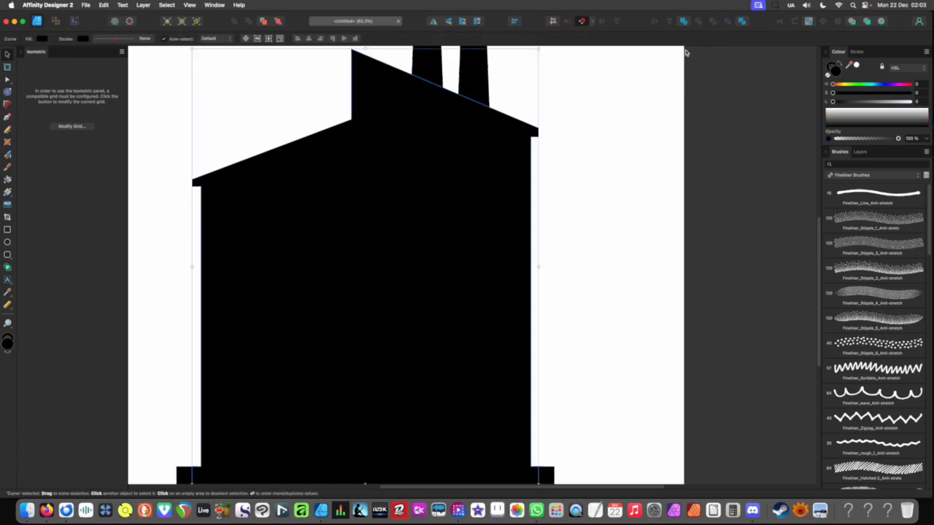
pyautogui.scroll(-5, 467, 260)
pyautogui.click(513, 305)
pyautogui.moveTo(462, 278); pyautogui.dragTo(448, 269)
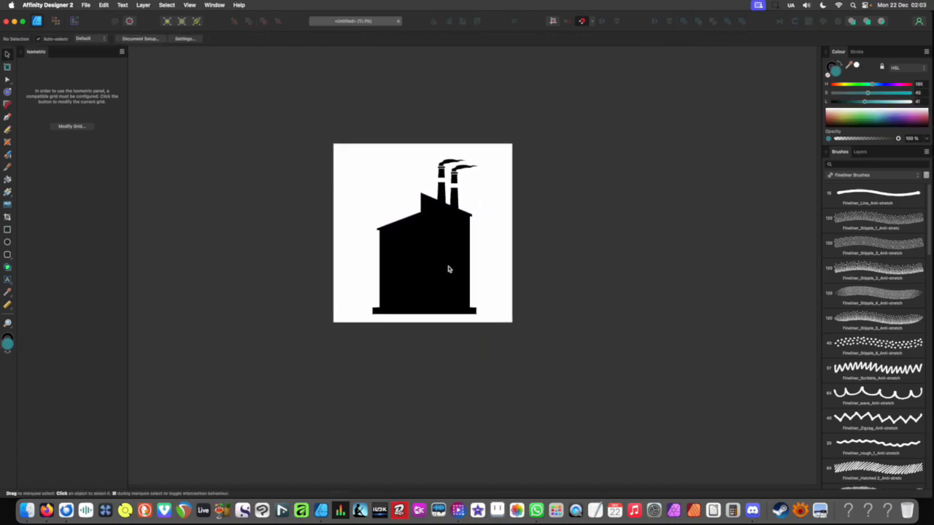
# - Draw a narrow upright teal rectangle beside the vertical wall of the raised roof section, left of the chimneys
pyautogui.scroll(4, 433, 232)
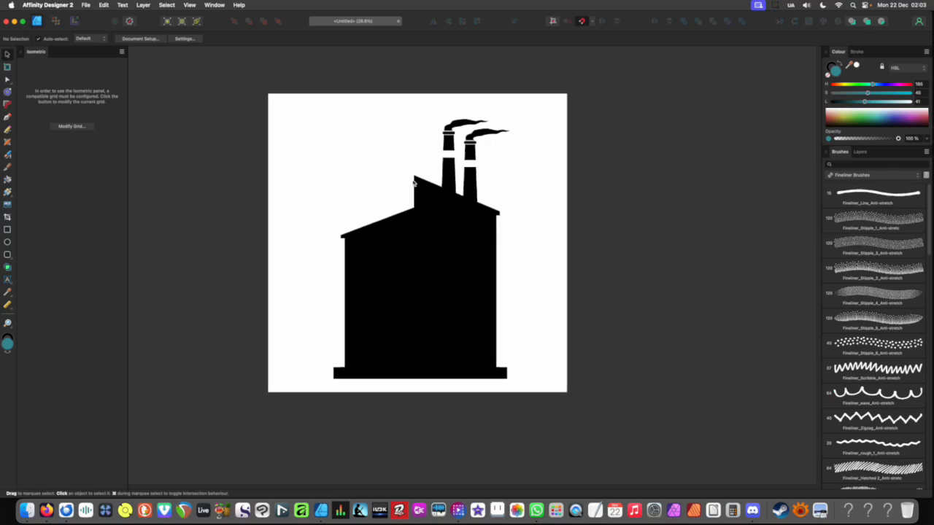
pyautogui.scroll(5, 423, 197)
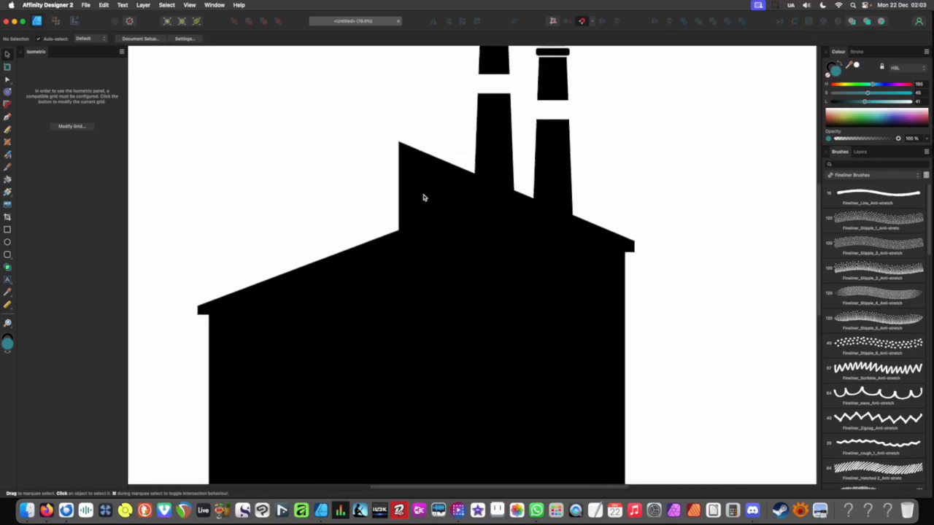
pyautogui.click(7, 230)
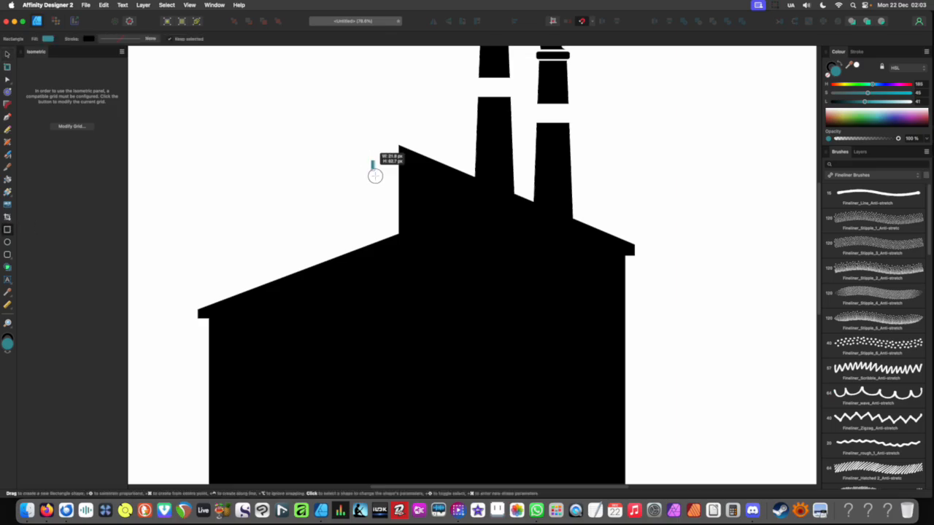
pyautogui.moveTo(376, 176)
pyautogui.mouseDown()
pyautogui.moveTo(399, 209)
pyautogui.moveTo(388, 232)
pyautogui.moveTo(404, 235)
pyautogui.moveTo(407, 255)
pyautogui.moveTo(380, 257)
pyautogui.moveTo(413, 257)
pyautogui.moveTo(456, 383)
pyautogui.moveTo(444, 350)
pyautogui.mouseUp()
pyautogui.scroll(6, 401, 232)
pyautogui.press('v')
# - Snap the new rectangle's lower right corner to the point where the raised wall meets the left roof slope
pyautogui.scroll(2, 403, 261)
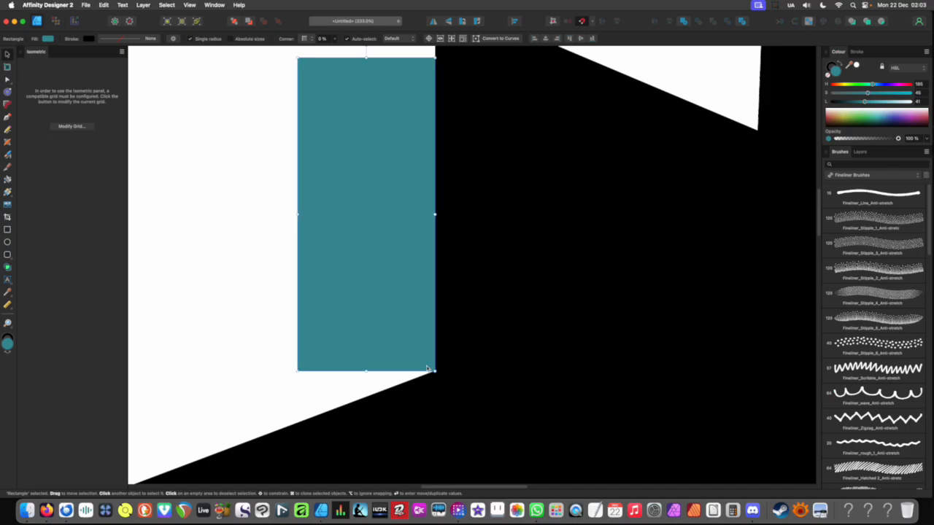
pyautogui.scroll(5, 417, 337)
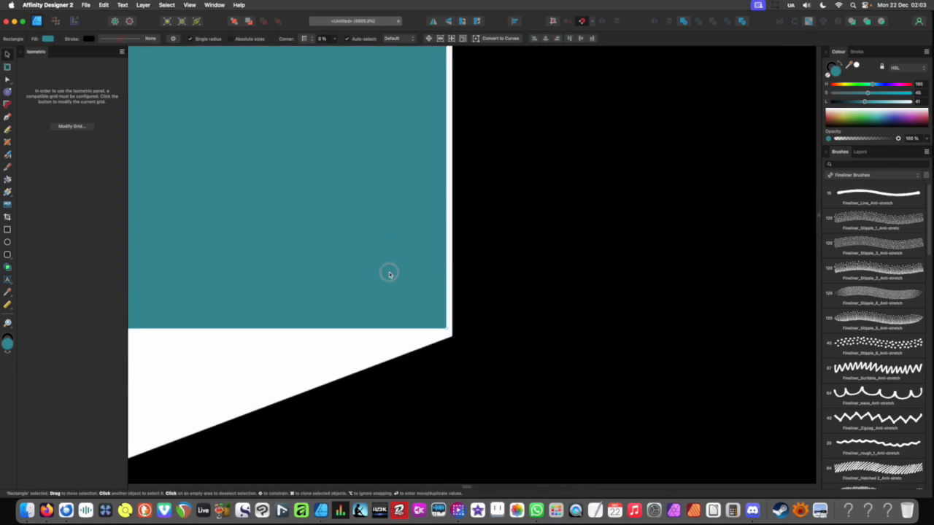
pyautogui.moveTo(389, 274); pyautogui.dragTo(394, 283)
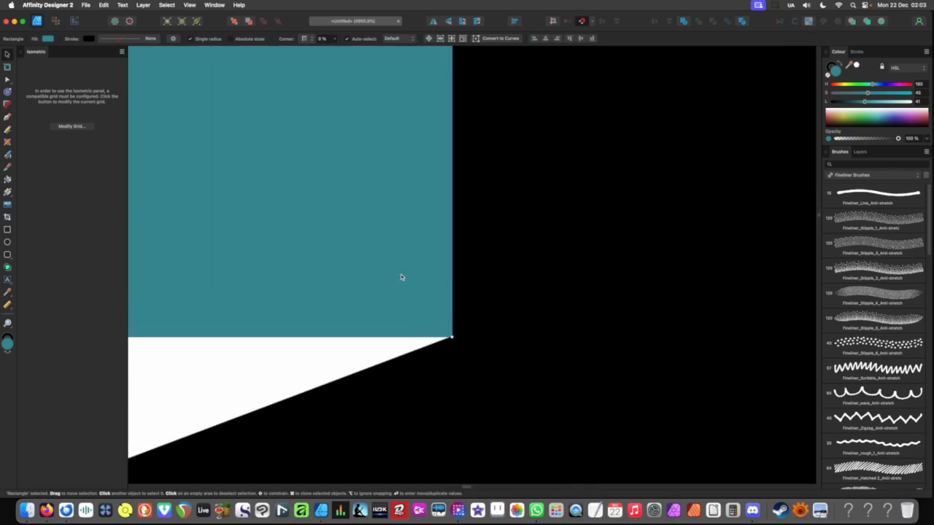
# - Raise the new rectangle's upper edge closer to the roof peak and inspect its lower corner at the slope
pyautogui.scroll(-5, 400, 278)
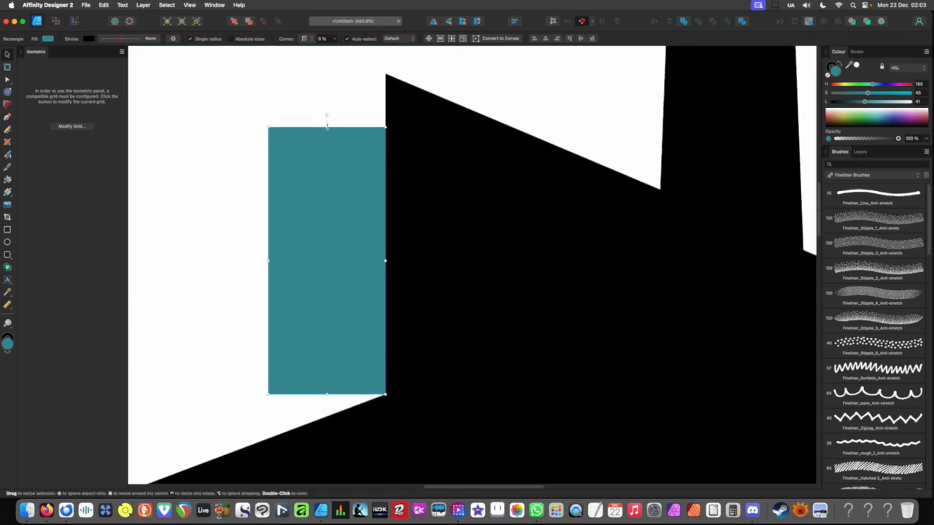
pyautogui.moveTo(327, 127); pyautogui.dragTo(325, 117)
pyautogui.scroll(-3, 414, 160)
pyautogui.scroll(5, 388, 316)
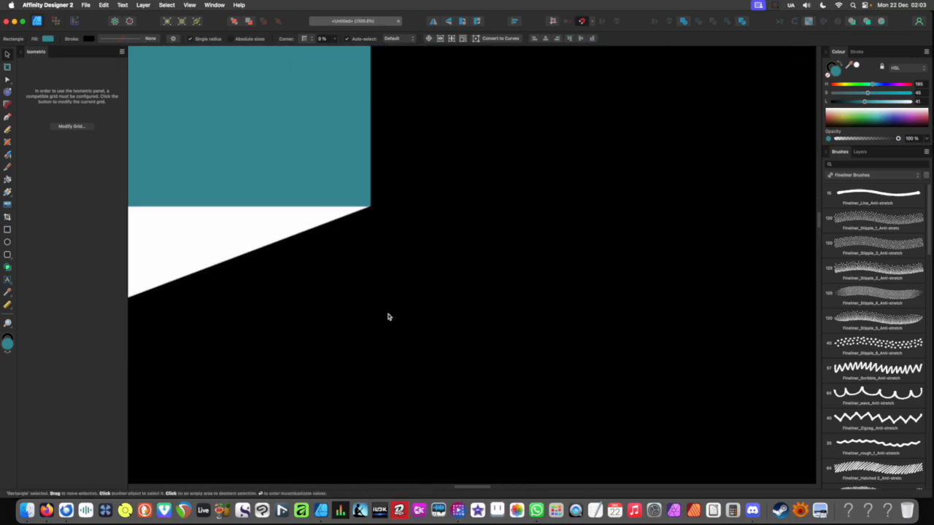
pyautogui.scroll(3, 390, 323)
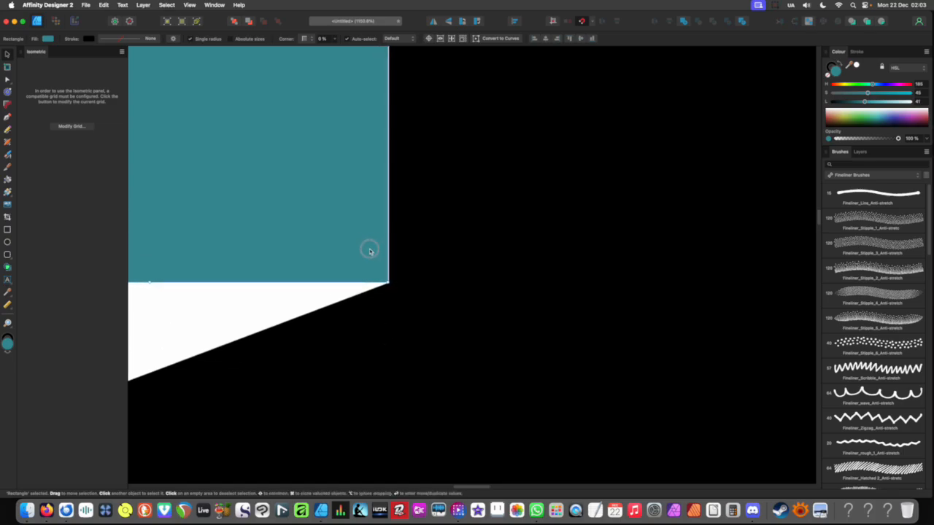
# - Move the teal rectangle slightly right so it overlaps the vertical wall of the raised roof section
pyautogui.scroll(3, 370, 252)
pyautogui.moveTo(395, 324); pyautogui.dragTo(402, 313)
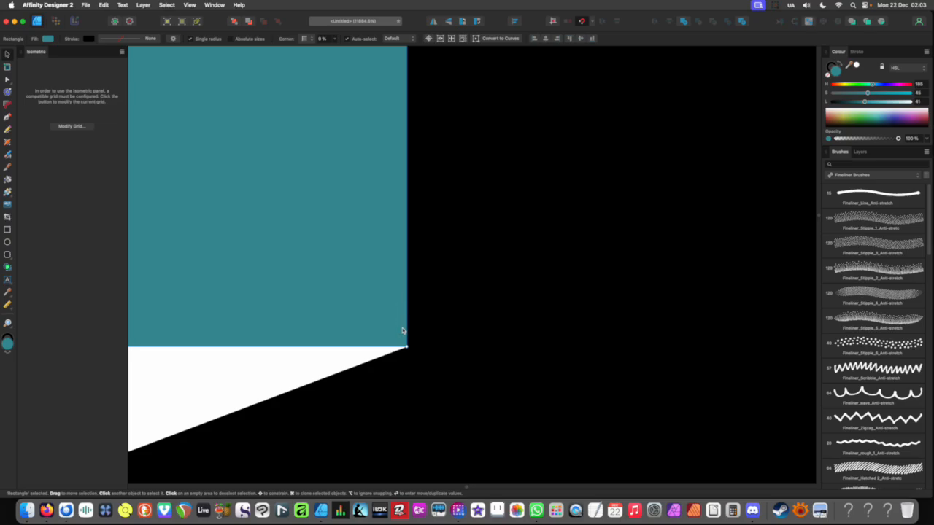
pyautogui.scroll(2, 402, 330)
pyautogui.scroll(-6, 409, 319)
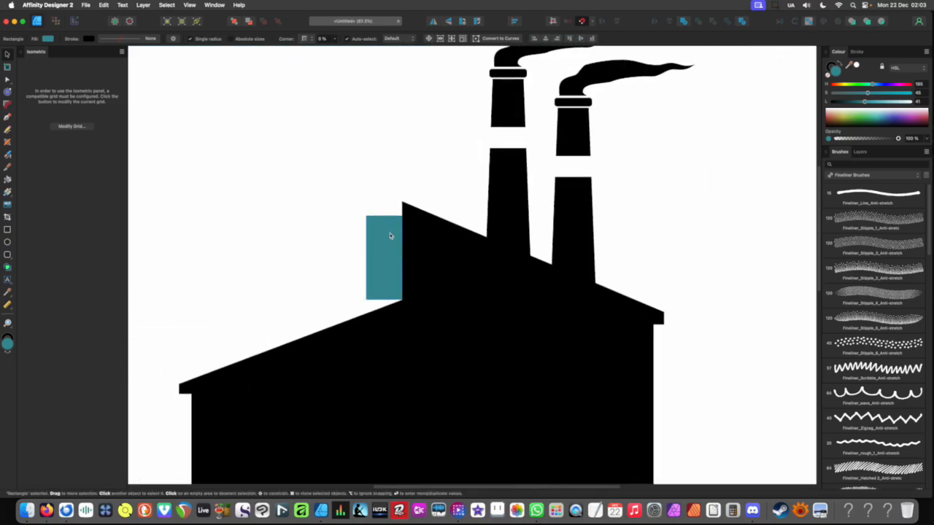
pyautogui.scroll(4, 390, 232)
pyautogui.moveTo(426, 308); pyautogui.dragTo(440, 307)
pyautogui.scroll(-4, 354, 234)
pyautogui.scroll(-2, 354, 234)
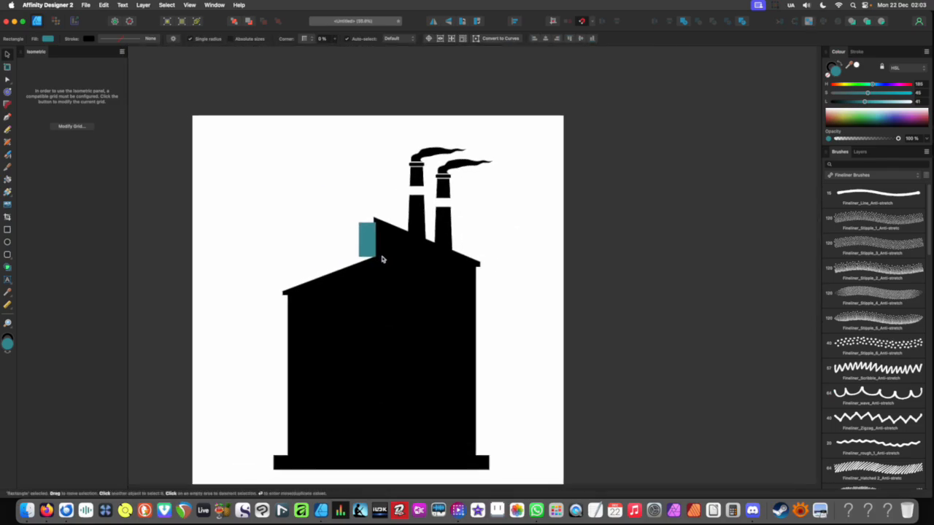
# - Shift the teal rectangle a little further into the raised wall to fine-tune the depth of the eave cut
pyautogui.keyDown('shift'); pyautogui.click(402, 257); pyautogui.keyUp('shift')
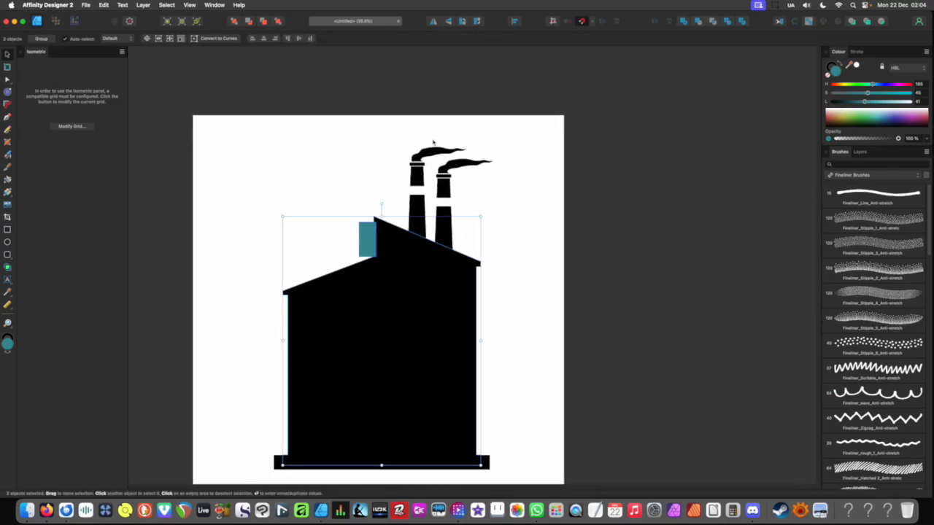
pyautogui.click(361, 232)
pyautogui.scroll(4, 361, 232)
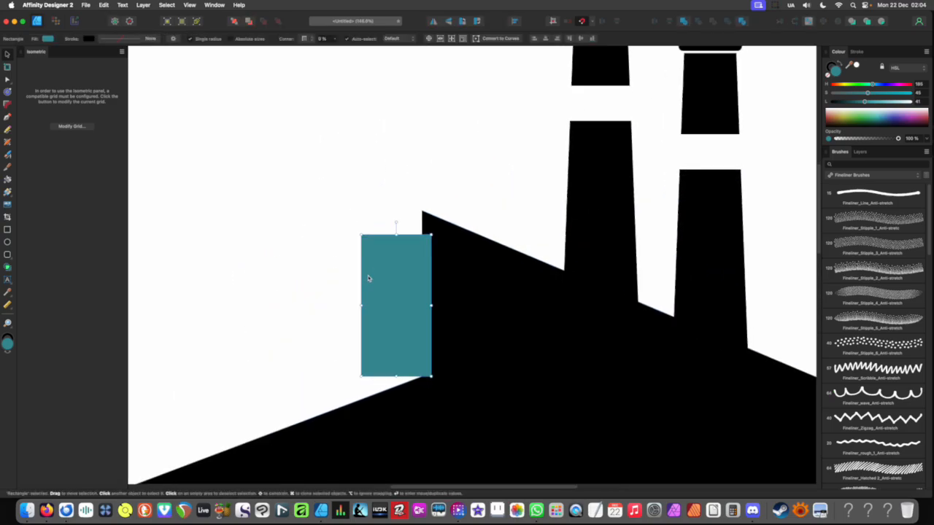
pyautogui.moveTo(368, 275); pyautogui.dragTo(381, 276)
pyautogui.scroll(-4, 381, 275)
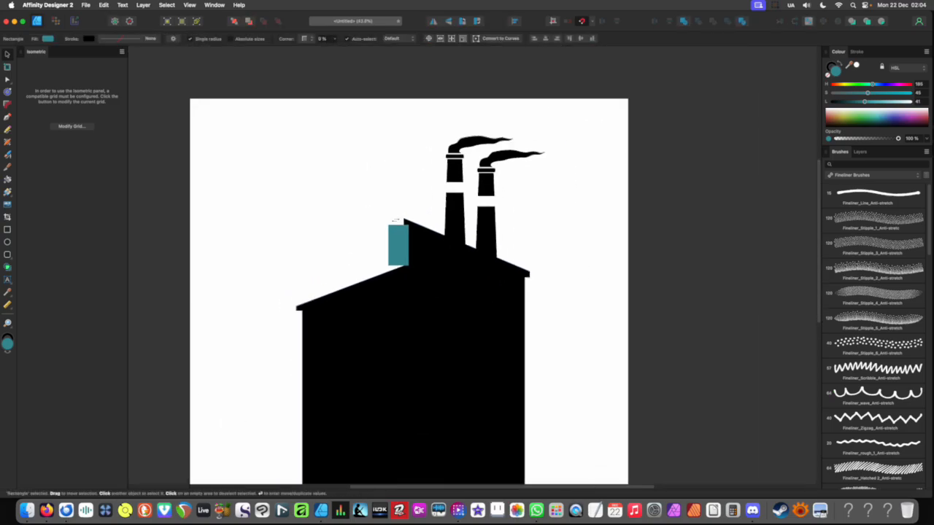
# - Subtract the teal rectangle from the building to form the eave on the raised roof section
pyautogui.scroll(-1, 404, 201)
pyautogui.keyDown('shift'); pyautogui.click(415, 235); pyautogui.keyUp('shift')
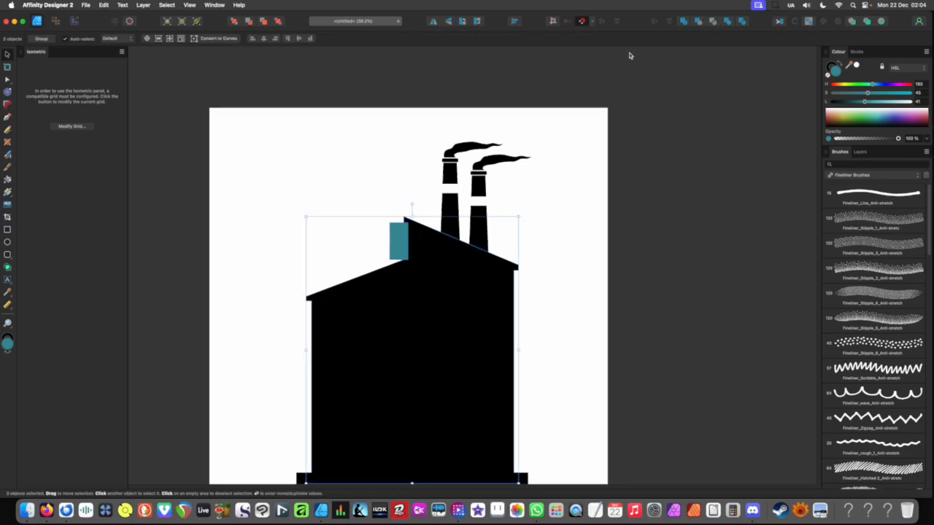
pyautogui.click(699, 22)
pyautogui.scroll(5, 355, 224)
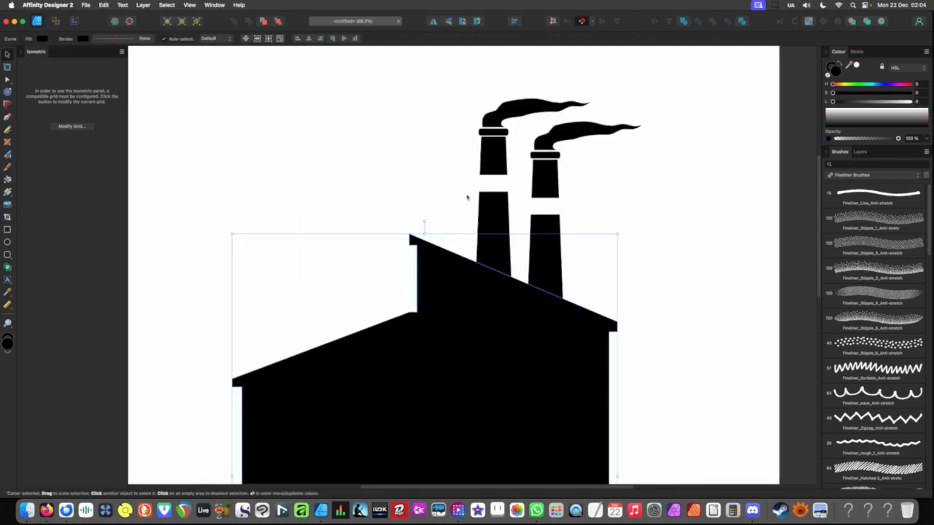
pyautogui.moveTo(471, 225); pyautogui.dragTo(611, 248)
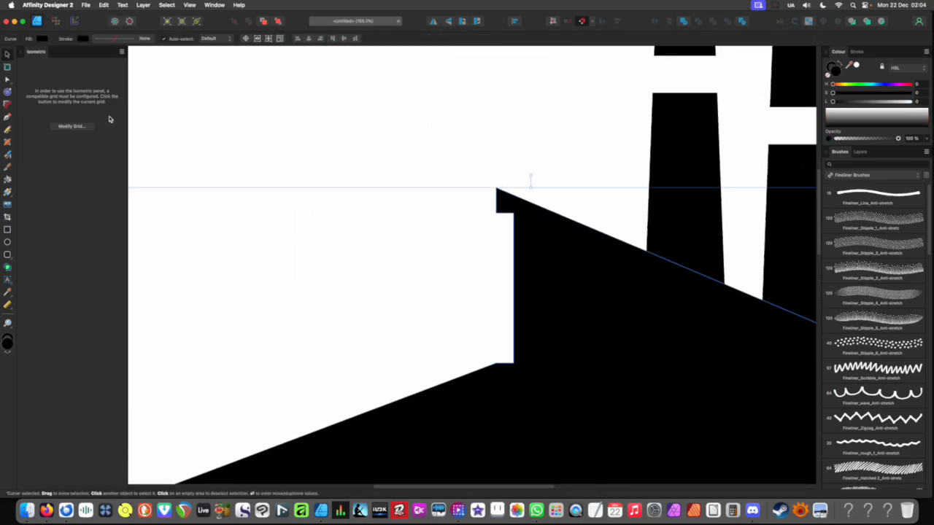
# - Draw a large upright teal rectangle in the empty area left of the raised roof section
pyautogui.click(195, 253)
pyautogui.click(7, 230)
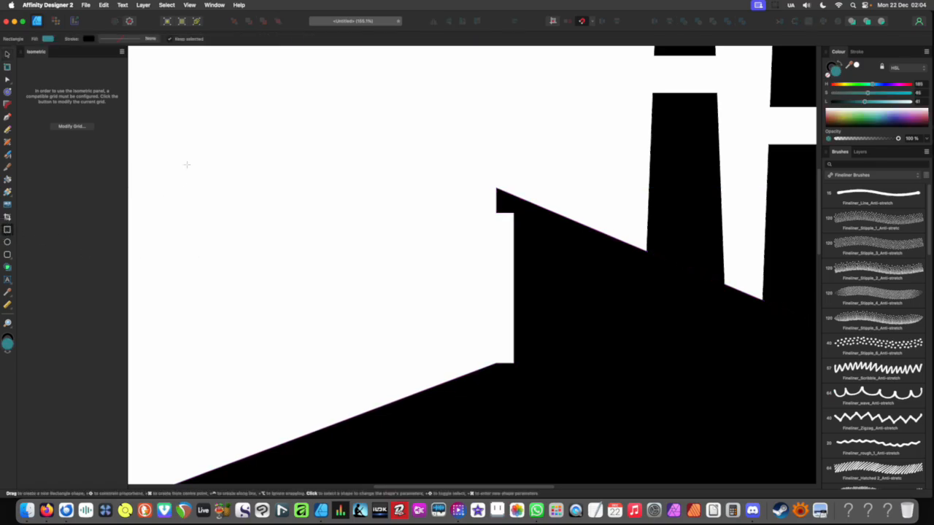
pyautogui.moveTo(188, 165); pyautogui.dragTo(333, 323)
pyautogui.hscroll(-3, 366, 340)
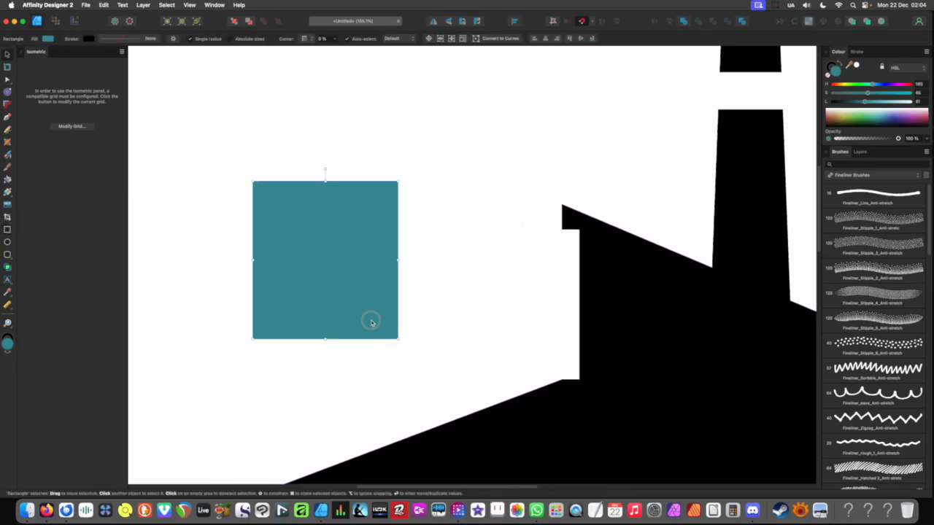
pyautogui.press('v')
pyautogui.click(282, 284)
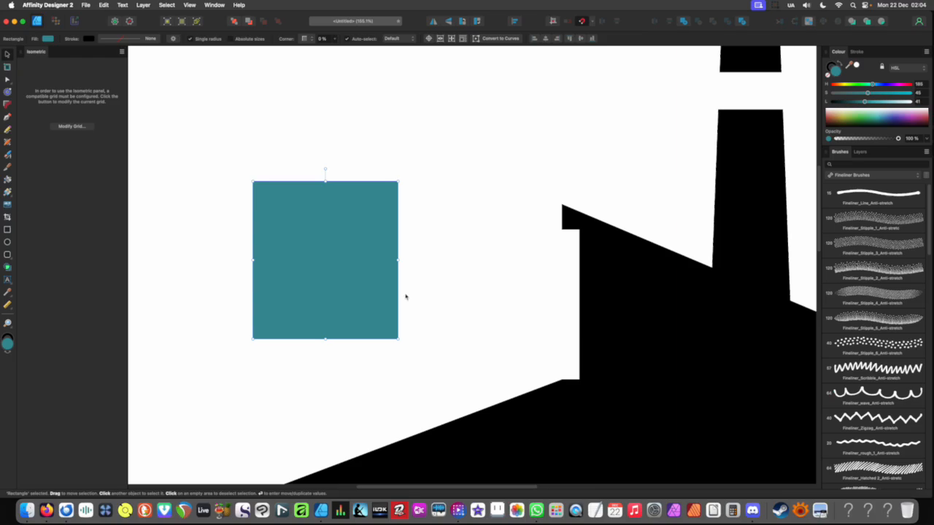
# - Nudge the new teal rectangle left and slightly down in small increments
pyautogui.press('Left')
pyautogui.press('Left')
pyautogui.press('Left')
pyautogui.press('Left')
pyautogui.press('Left')
pyautogui.press('Left')
pyautogui.press('Left')
pyautogui.press('Left')
pyautogui.press('Left')
pyautogui.press('Left')
pyautogui.press('Left')
pyautogui.press('Left')
pyautogui.press('Left')
pyautogui.press('Left')
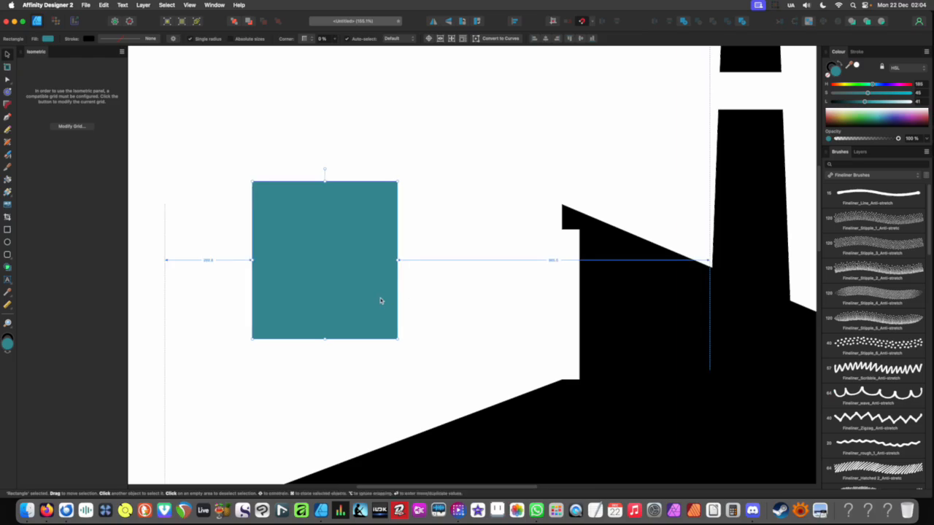
pyautogui.press('Left')
pyautogui.press('Left')
pyautogui.press('Left')
pyautogui.press('Left')
pyautogui.press('Left')
pyautogui.press('Left')
pyautogui.press('Left')
pyautogui.press('Left')
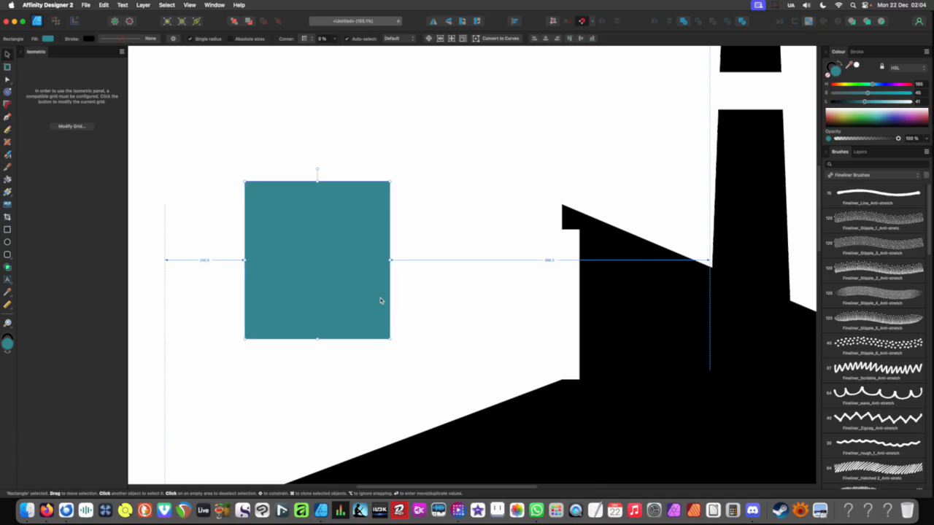
pyautogui.press('Left')
pyautogui.press('Left')
pyautogui.press('Left')
pyautogui.press('Left')
pyautogui.press('Left')
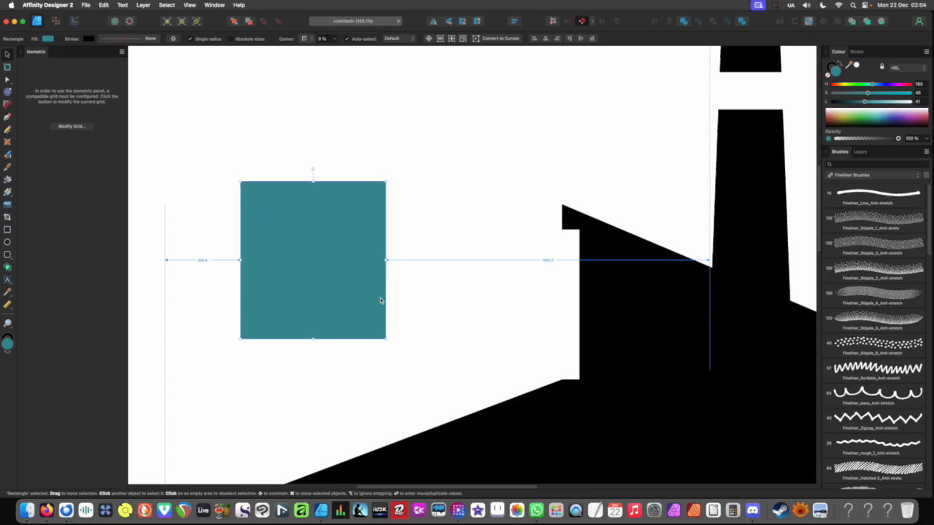
pyautogui.press('Down')
pyautogui.press('Down')
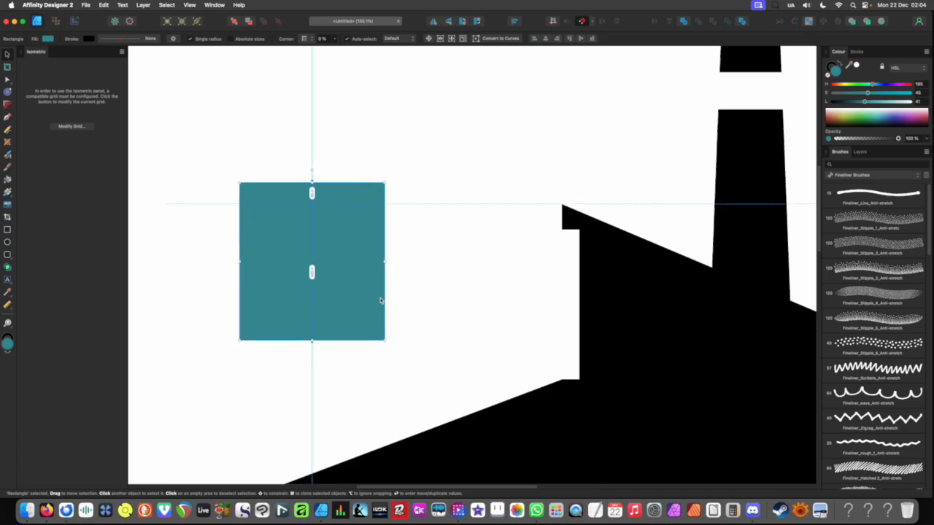
pyautogui.press('Down')
pyautogui.press('Down')
pyautogui.press('Down')
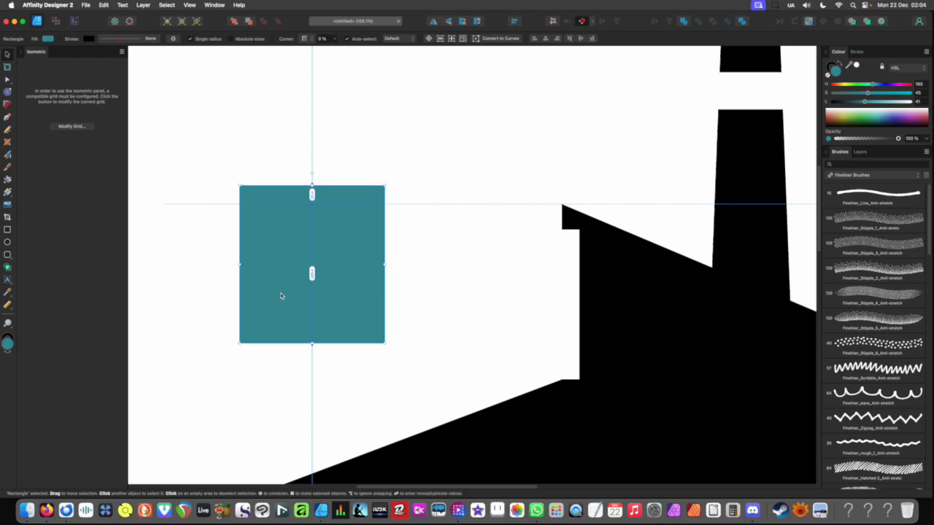
# - Reselect the teal rectangle and nudge it right toward the raised wall in large increments
pyautogui.scroll(-7, 355, 275)
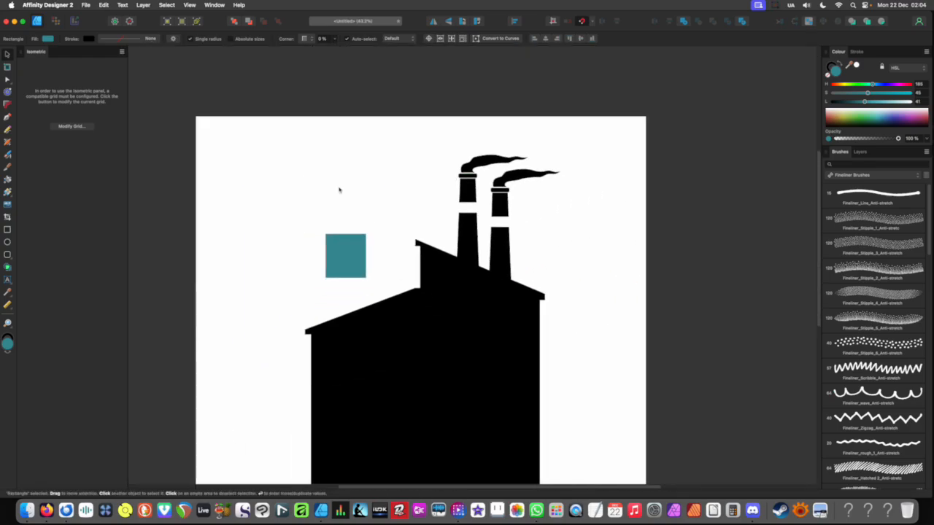
pyautogui.scroll(-4, 320, 219)
pyautogui.scroll(1, 319, 182)
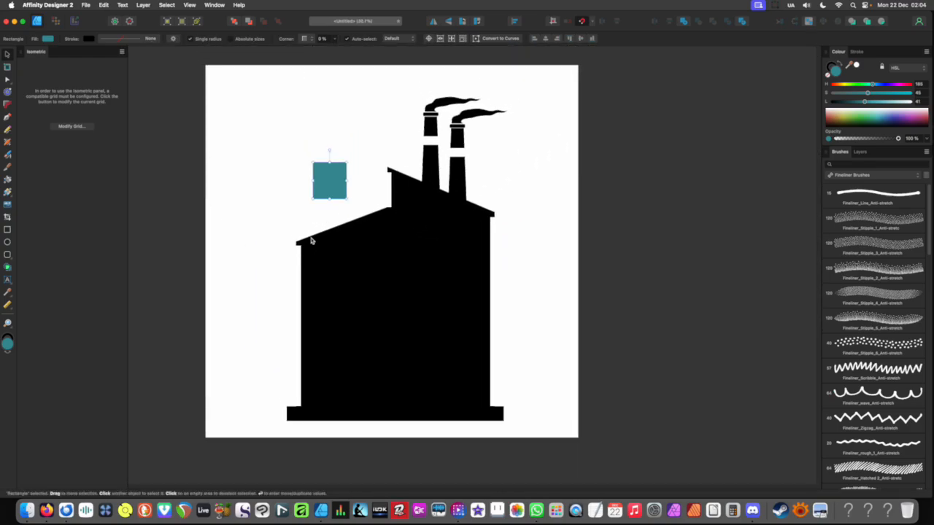
pyautogui.scroll(1, 311, 239)
pyautogui.hscroll(-1, 312, 238)
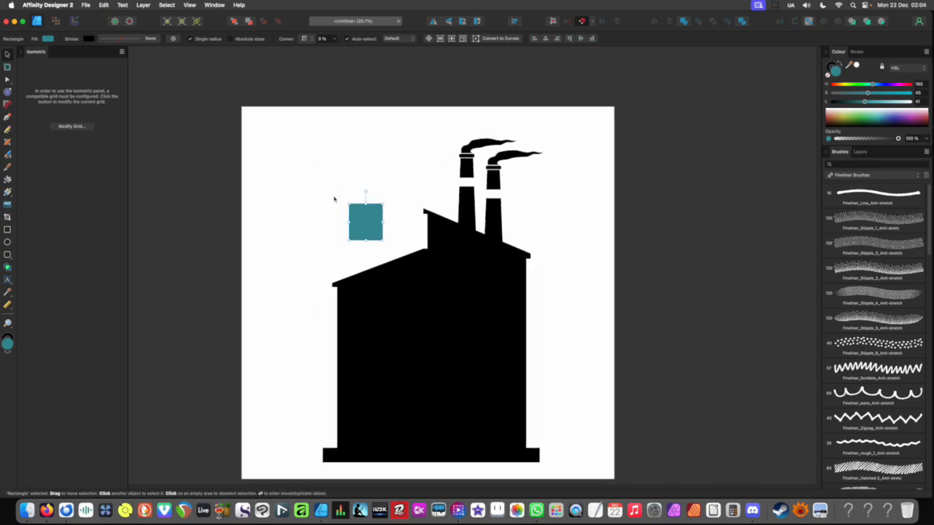
pyautogui.scroll(1, 370, 228)
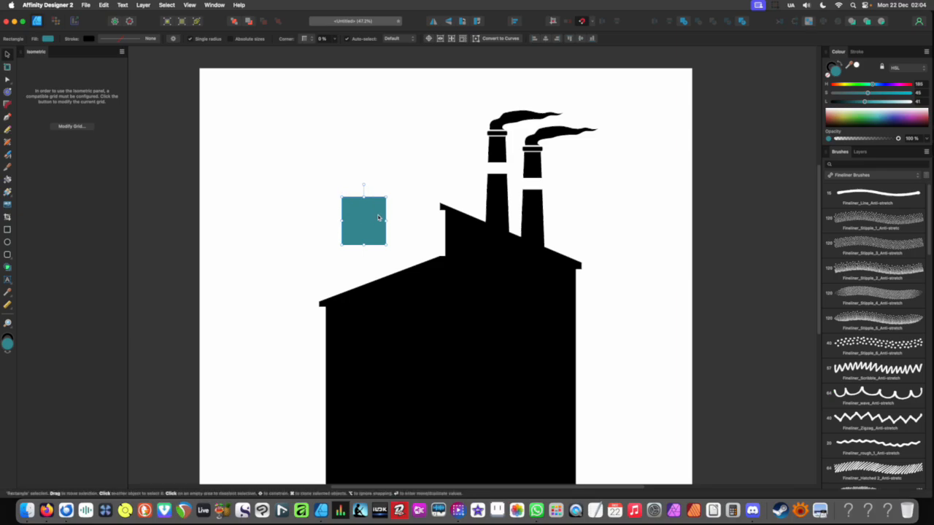
pyautogui.scroll(8, 378, 218)
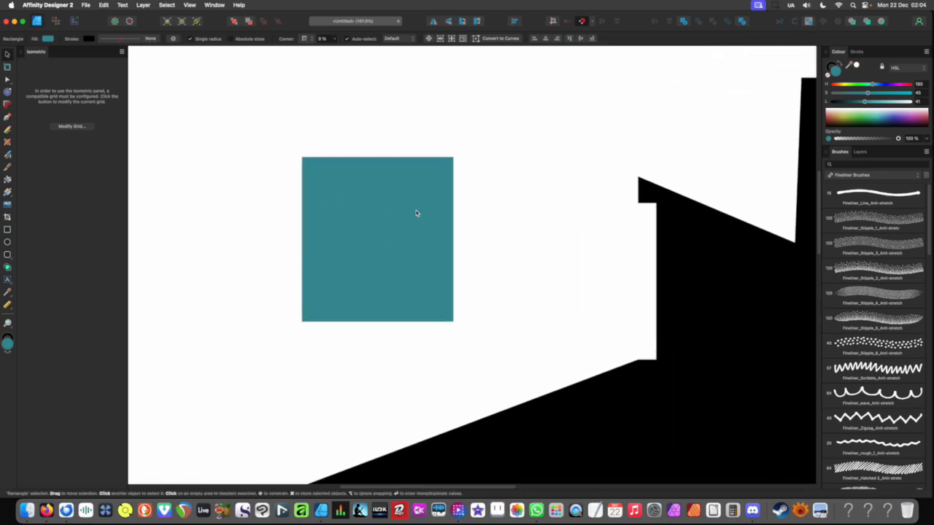
pyautogui.click(555, 248)
pyautogui.click(406, 259)
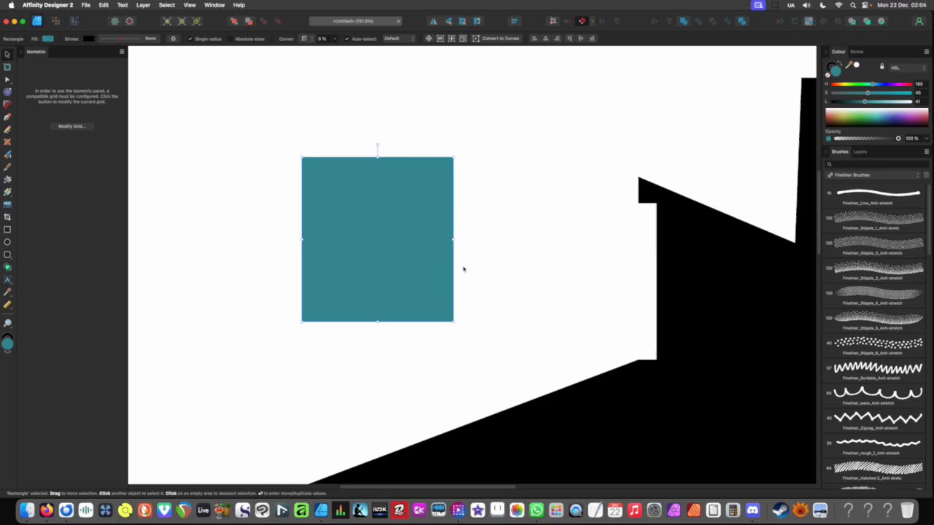
pyautogui.hotkey('shift', 'Right')
pyautogui.hotkey('shift', 'Right')
pyautogui.hotkey('shift', 'Right')
pyautogui.hotkey('shift', 'Right')
pyautogui.hotkey('shift', 'Right')
pyautogui.hotkey('shift', 'Right')
pyautogui.hotkey('shift', 'Right')
pyautogui.hotkey('shift', 'Right')
pyautogui.hotkey('shift', 'Right')
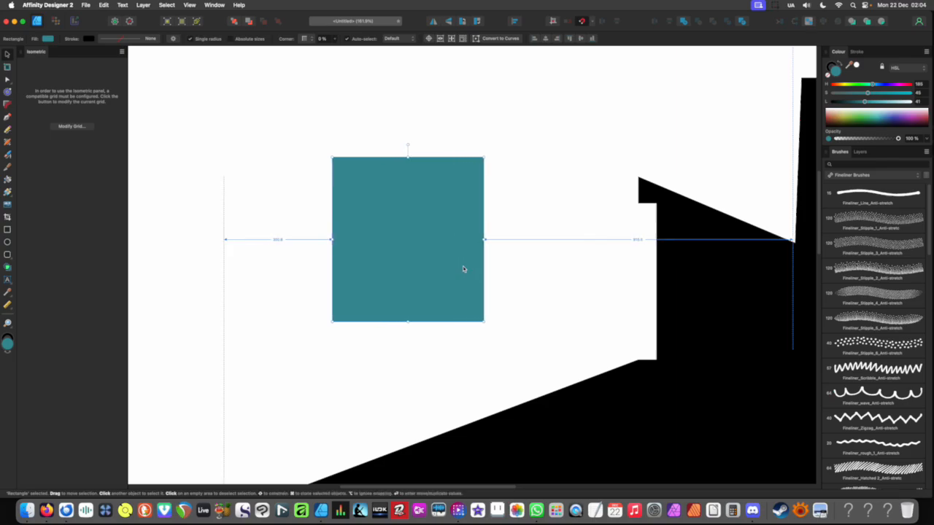
pyautogui.hotkey('shift', 'Right')
pyautogui.hotkey('shift', 'Right')
pyautogui.hotkey('shift', 'Right')
pyautogui.hotkey('shift', 'Right')
pyautogui.hotkey('shift', 'Right')
pyautogui.hotkey('shift', 'Right')
pyautogui.hotkey('shift', 'Right')
pyautogui.hotkey('shift', 'Right')
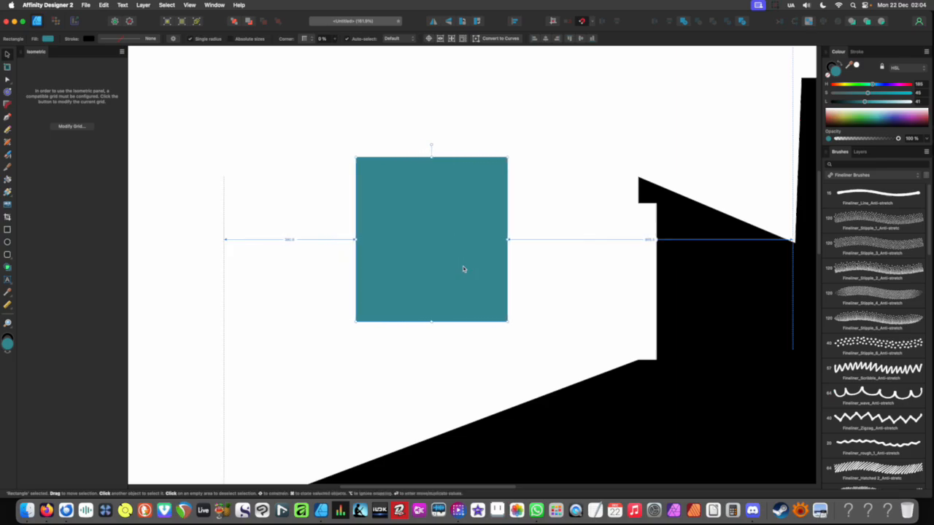
pyautogui.hotkey('shift', 'Right')
pyautogui.hotkey('shift', 'Right')
# - Nudge the teal rectangle down, up and back left in large increments
pyautogui.hotkey('shift', 'Down')
pyautogui.hotkey('shift', 'Down')
pyautogui.hotkey('shift', 'Down')
pyautogui.hotkey('shift', 'Down')
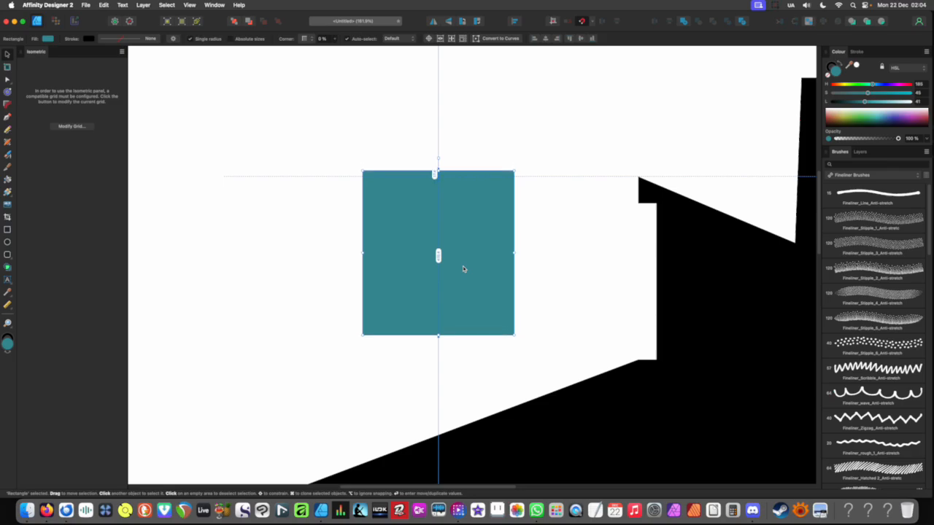
pyautogui.hotkey('shift', 'Left')
pyautogui.hotkey('shift', 'Left')
pyautogui.hotkey('shift', 'Left')
pyautogui.hotkey('shift', 'Up')
pyautogui.hotkey('shift', 'Up')
pyautogui.hotkey('shift', 'Up')
pyautogui.hotkey('shift', 'Down')
pyautogui.hotkey('shift', 'Down')
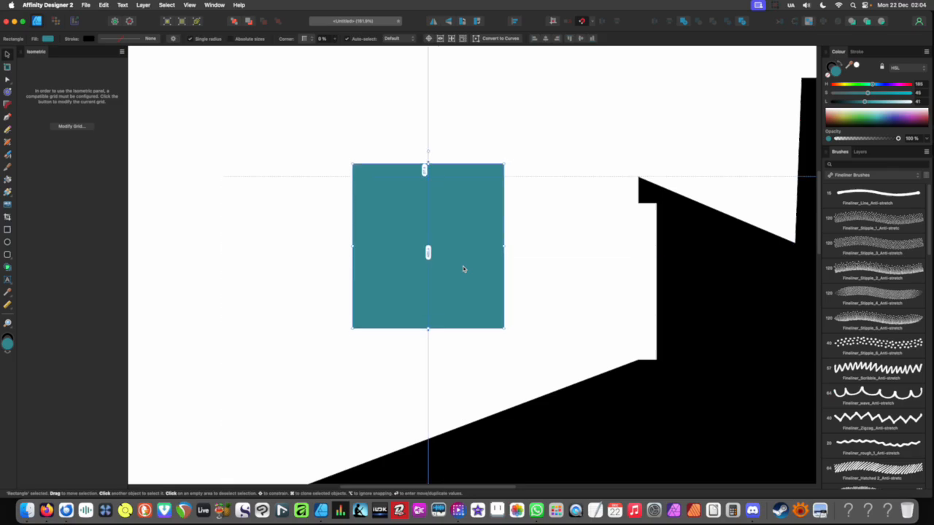
pyautogui.hotkey('shift', 'Left')
pyautogui.hotkey('shift', 'Left')
pyautogui.hotkey('shift', 'Left')
pyautogui.hotkey('shift', 'Down')
pyautogui.hotkey('shift', 'Down')
pyautogui.hotkey('shift', 'Left')
pyautogui.hotkey('shift', 'Left')
pyautogui.hotkey('shift', 'Down')
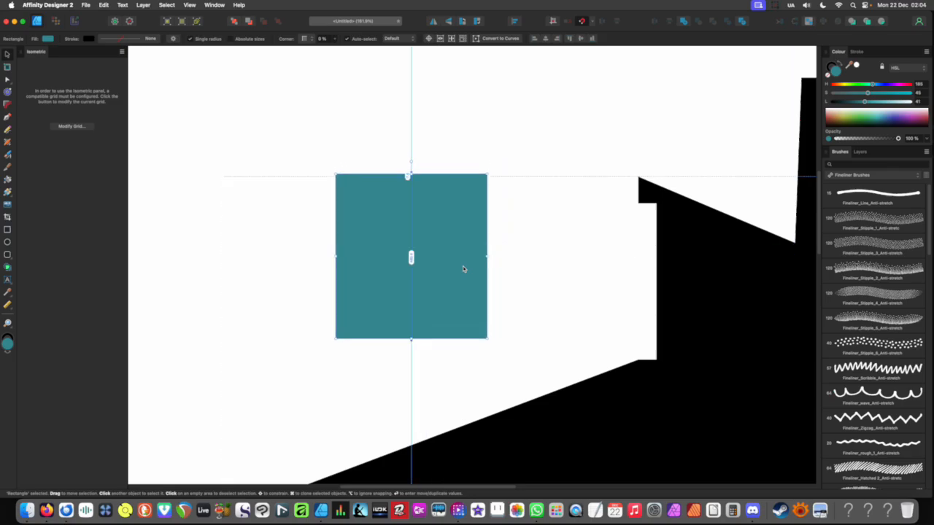
pyautogui.hotkey('shift', 'Down')
pyautogui.hotkey('shift', 'Down')
pyautogui.hotkey('shift', 'Left')
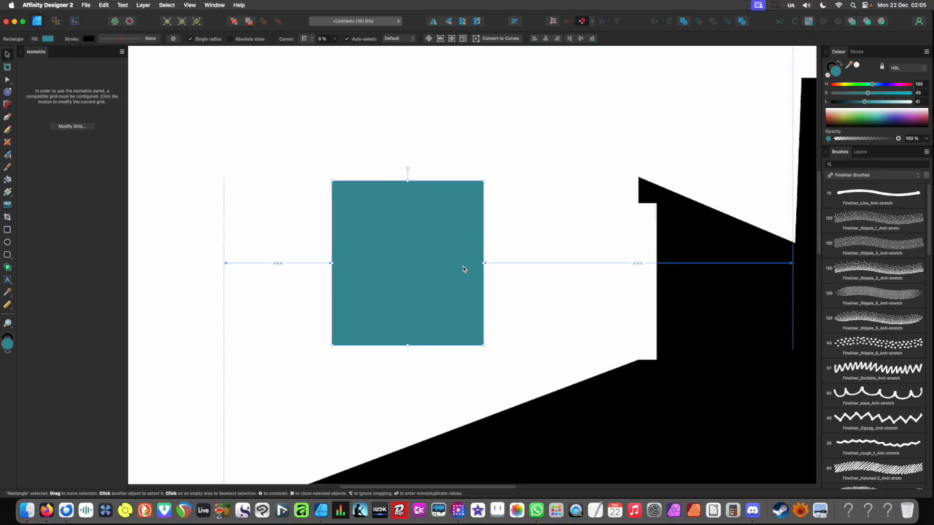
# - Nudge the teal rectangle down by small and large increments, and remove it from the drawing
pyautogui.press('Left')
pyautogui.press('Right')
pyautogui.press('Down')
pyautogui.press('Down')
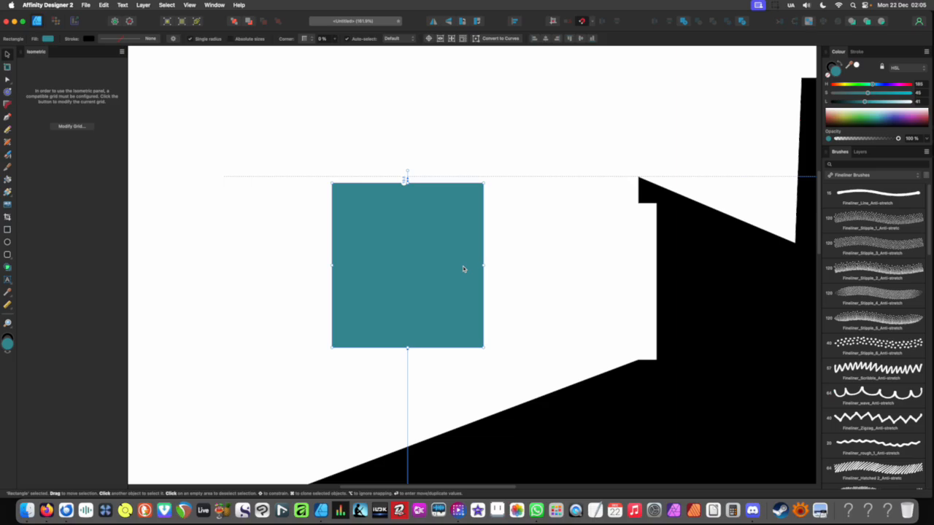
pyautogui.hotkey('shift', 'Down')
pyautogui.hotkey('shift', 'Down')
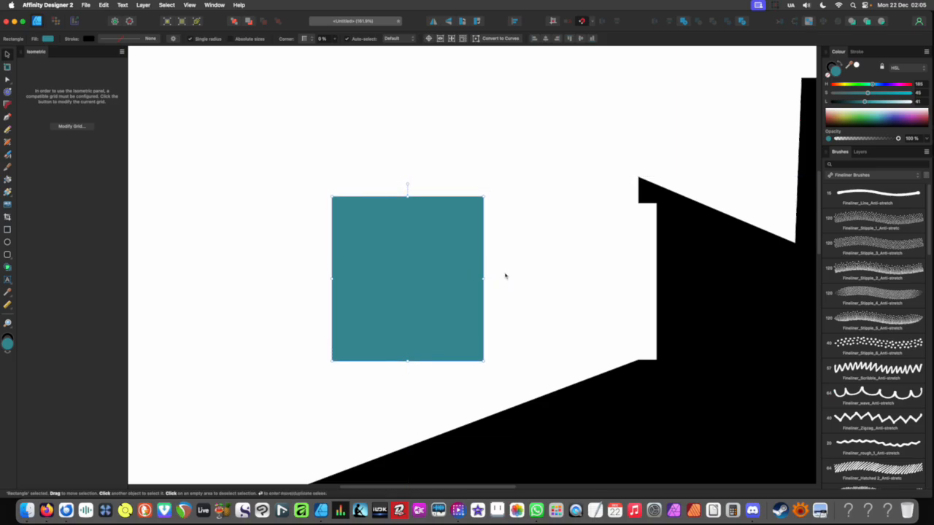
pyautogui.scroll(-5, 504, 275)
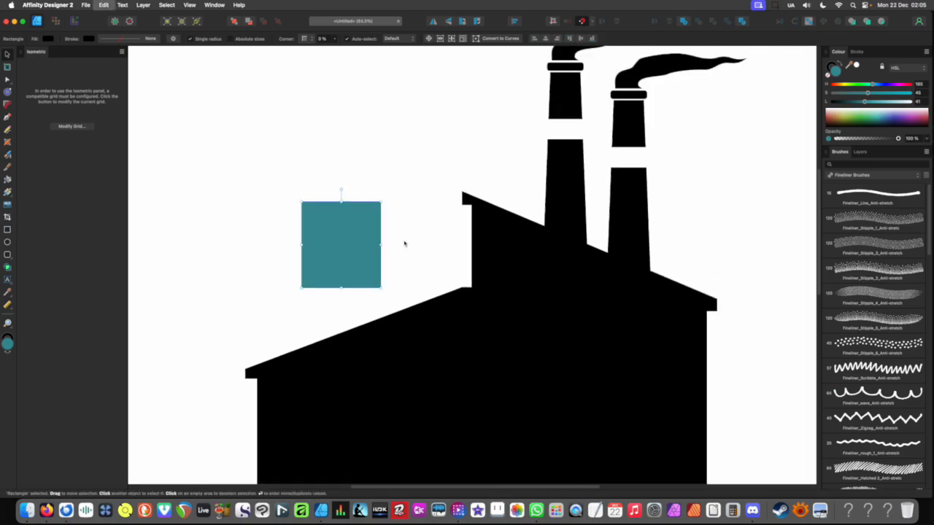
pyautogui.press('Delete')
# - Raise the outer lower node of the raised roof's eave straight up so its underside slopes along the roof line
pyautogui.scroll(6, 424, 194)
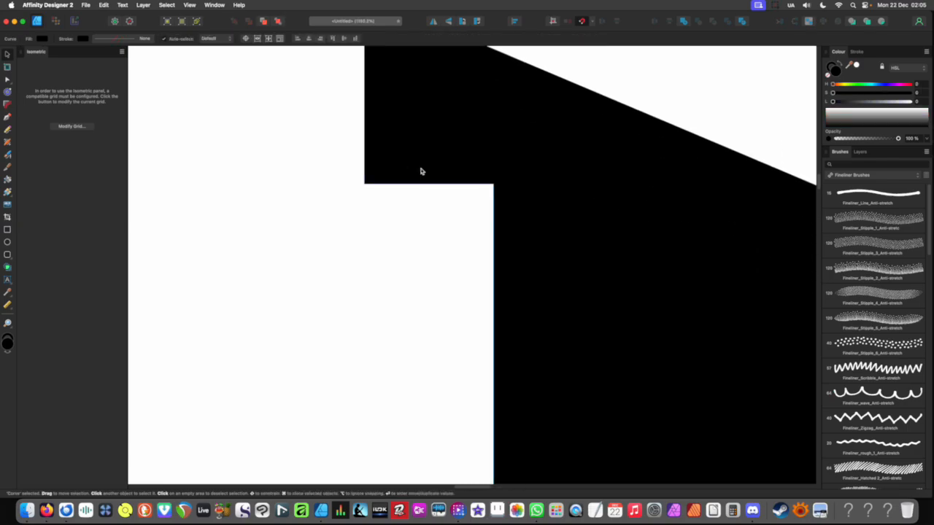
pyautogui.press('a')
pyautogui.scroll(2, 423, 204)
pyautogui.moveTo(367, 239); pyautogui.dragTo(365, 172)
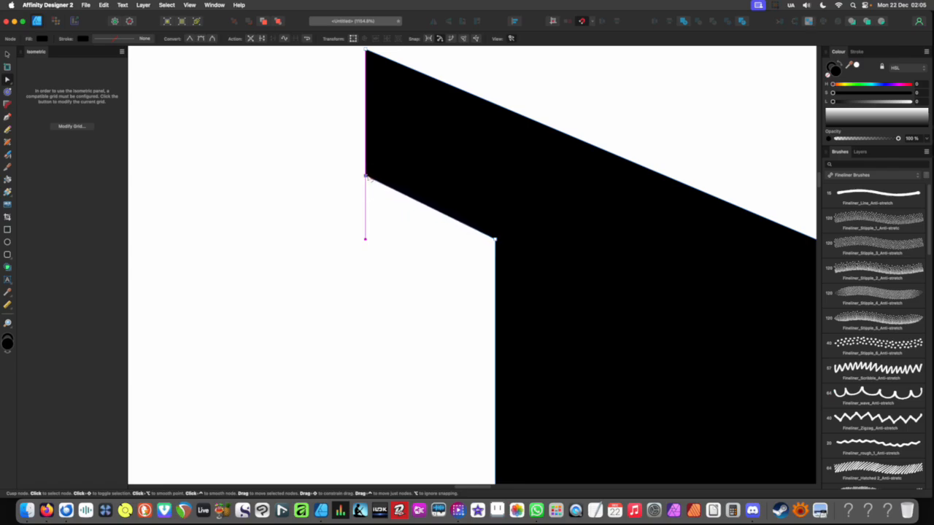
pyautogui.scroll(-4, 362, 208)
pyautogui.scroll(-5, 362, 208)
pyautogui.press('v')
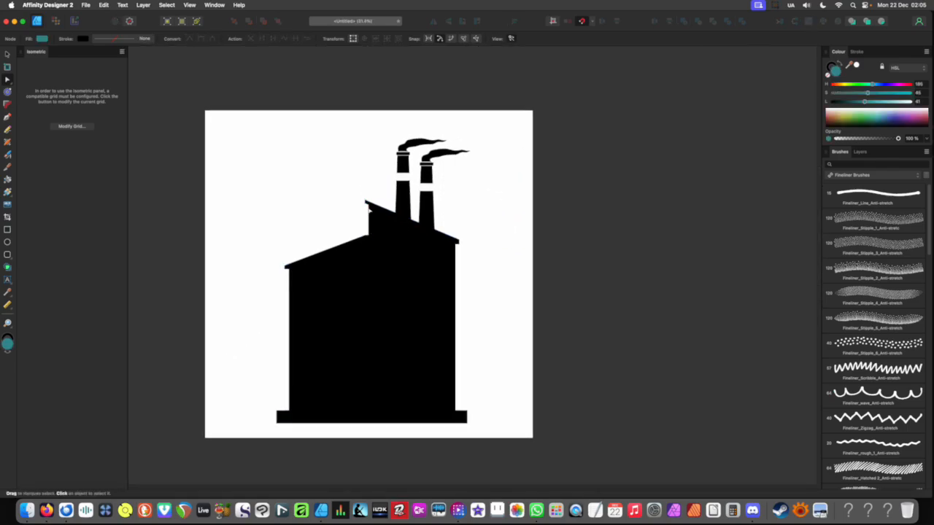
# - Draw a closed four-sided teal patch with the Pen tool over the flat notch where the lower roof meets the raised wall
pyautogui.scroll(2, 365, 228)
pyautogui.scroll(4, 365, 227)
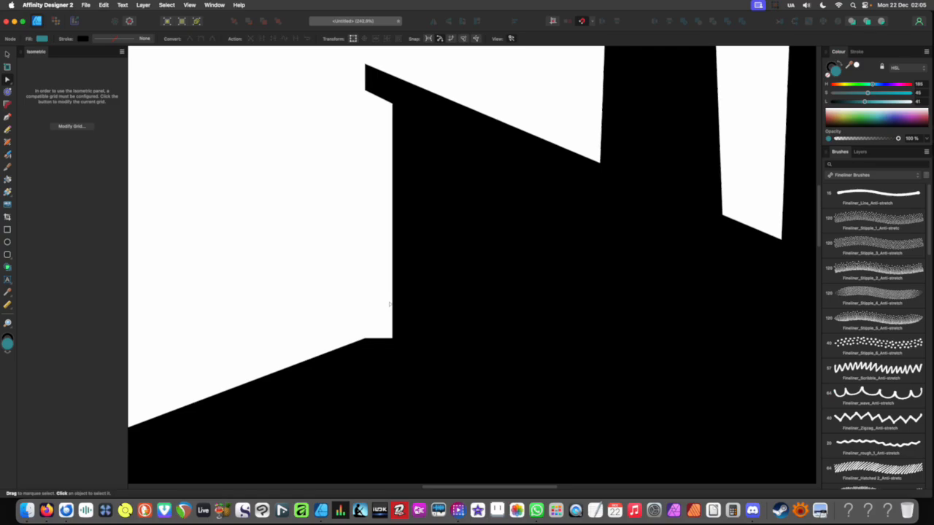
pyautogui.click(366, 339)
pyautogui.press('a')
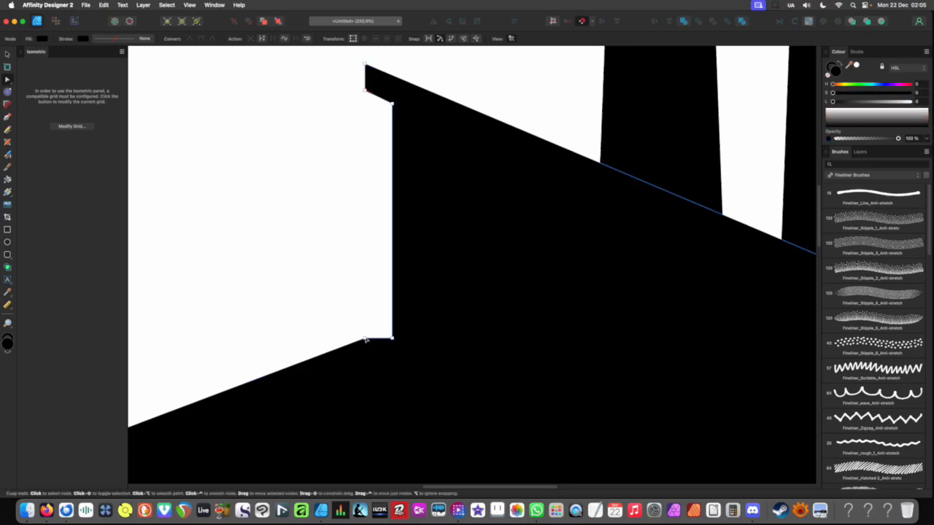
pyautogui.scroll(4, 371, 340)
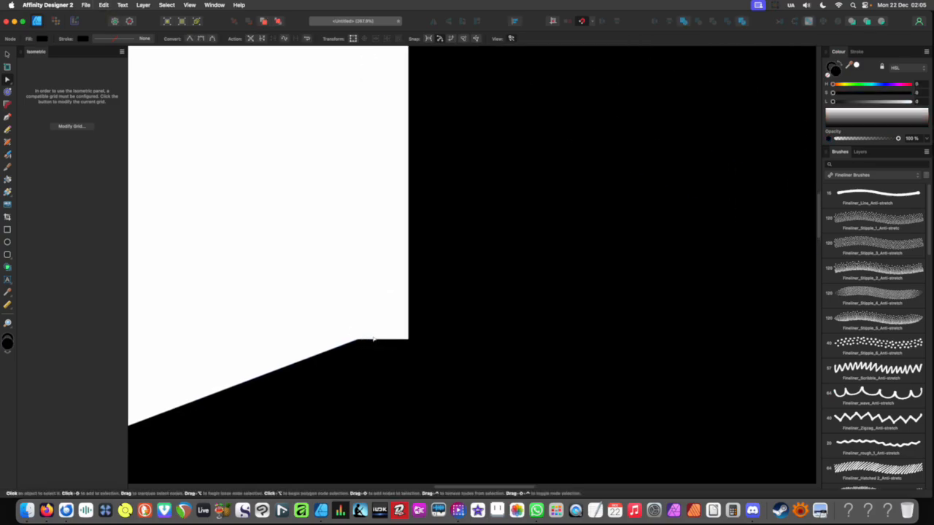
pyautogui.scroll(-4, 412, 313)
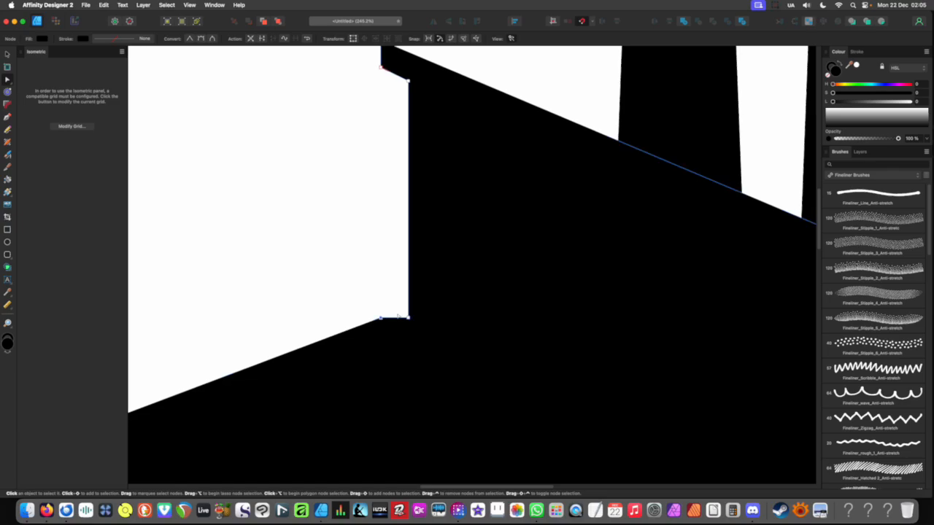
pyautogui.scroll(4, 394, 318)
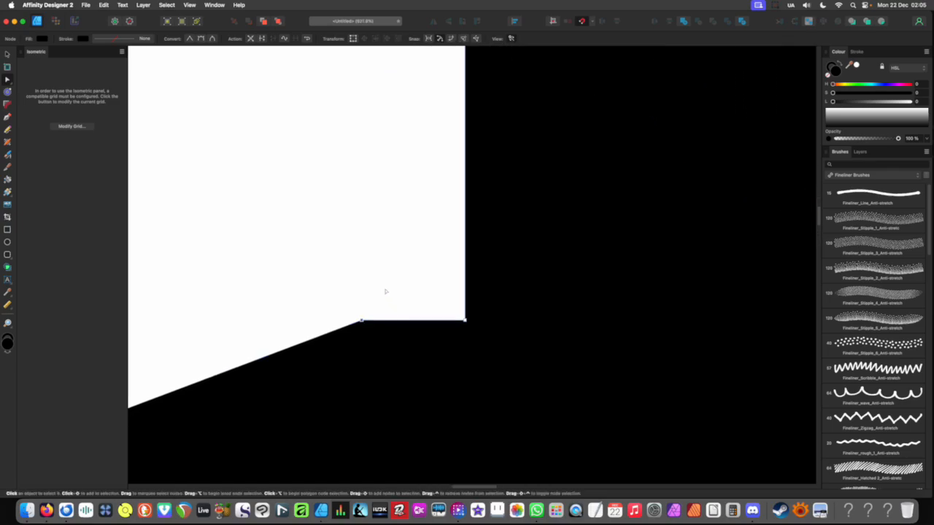
pyautogui.click(365, 286)
pyautogui.press('p')
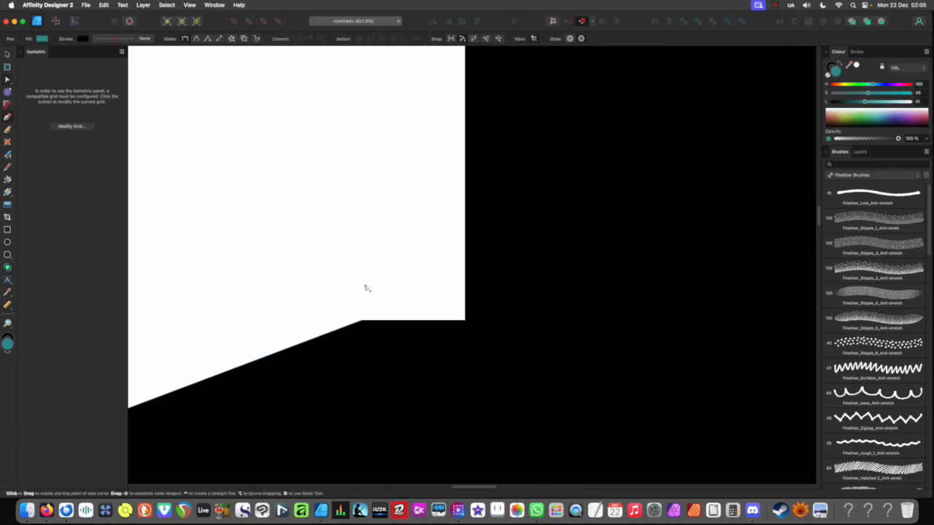
pyautogui.click(362, 322)
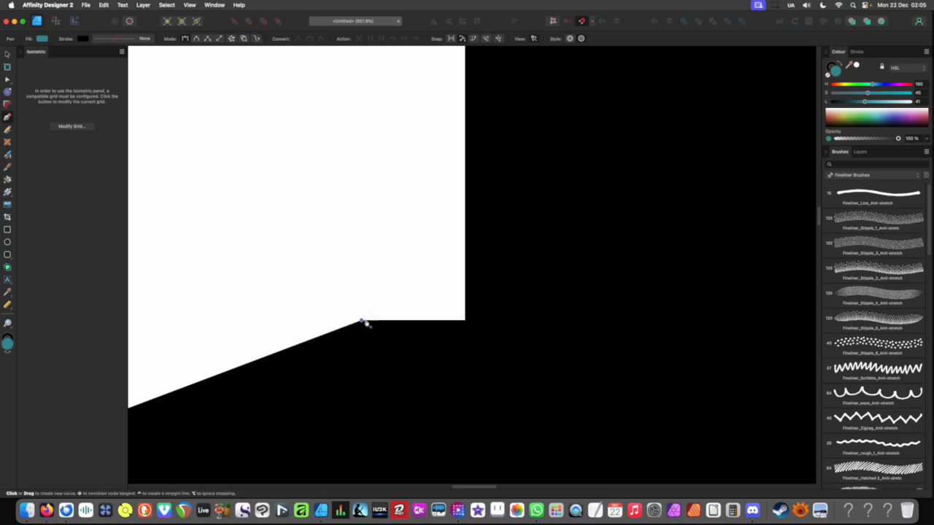
pyautogui.click(465, 278)
pyautogui.click(534, 327)
pyautogui.click(449, 383)
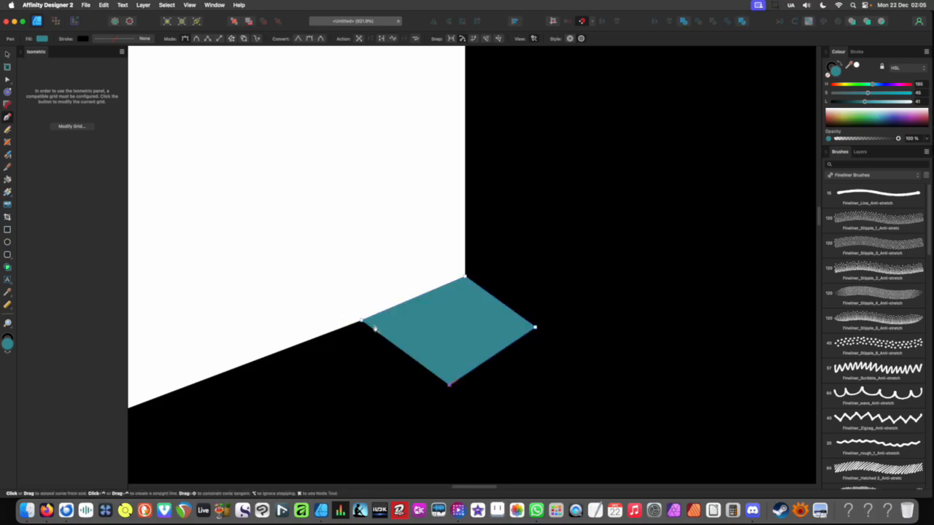
pyautogui.click(363, 322)
pyautogui.scroll(-5, 402, 289)
pyautogui.press('v')
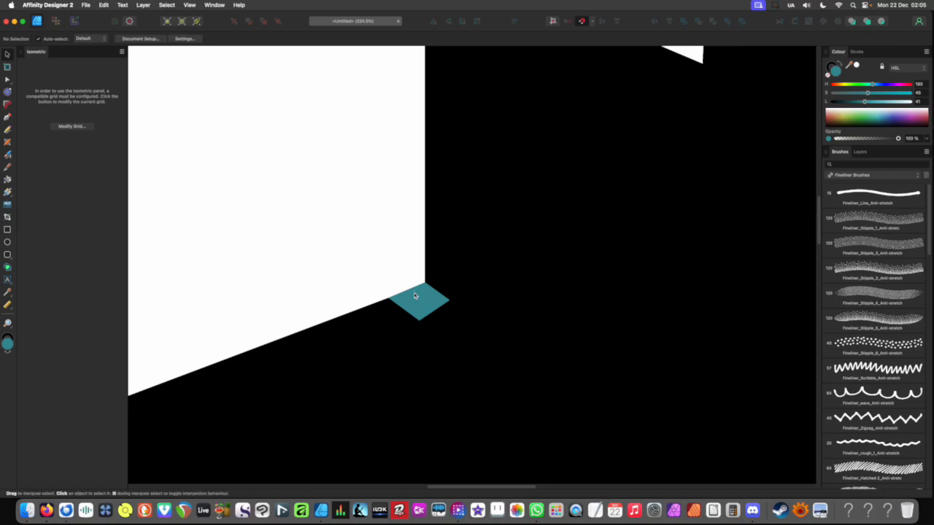
pyautogui.click(414, 295)
pyautogui.click(367, 252)
pyautogui.click(419, 294)
pyautogui.press('BackSpace')
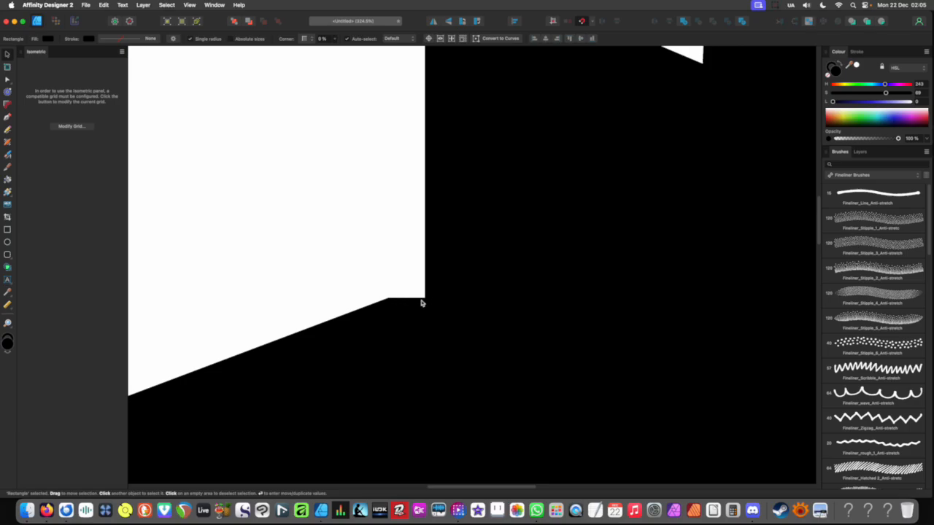
pyautogui.press('super+z')
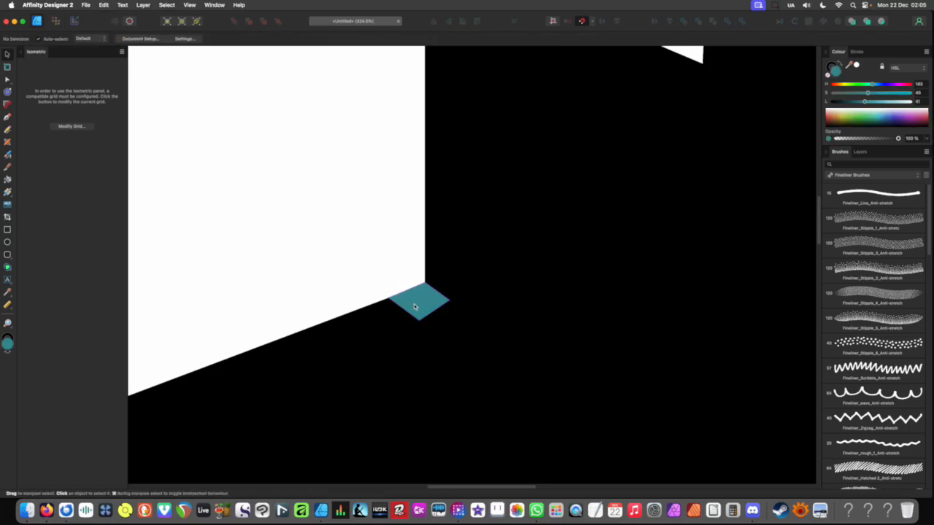
# - Lower the teal patch's upper corner node slightly along the raised wall so its edge continues the lower roof's slope
pyautogui.scroll(5, 414, 307)
pyautogui.click(428, 285)
pyautogui.press('a')
pyautogui.scroll(5, 441, 221)
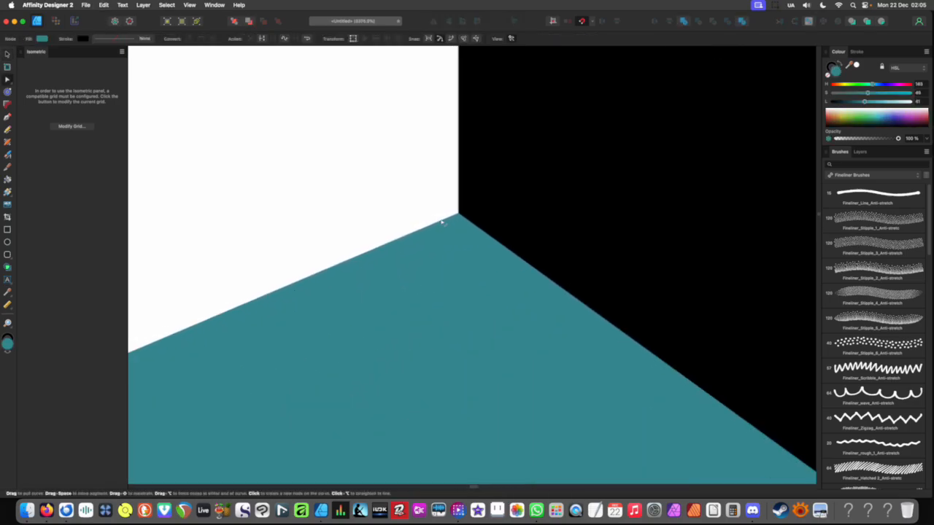
pyautogui.click(459, 215)
pyautogui.scroll(-5, 418, 236)
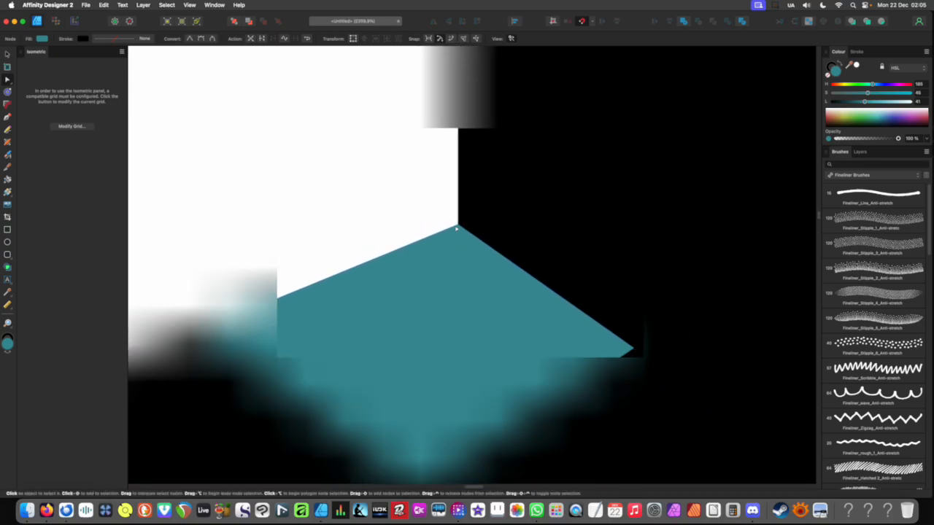
pyautogui.press('v')
pyautogui.scroll(6, 406, 246)
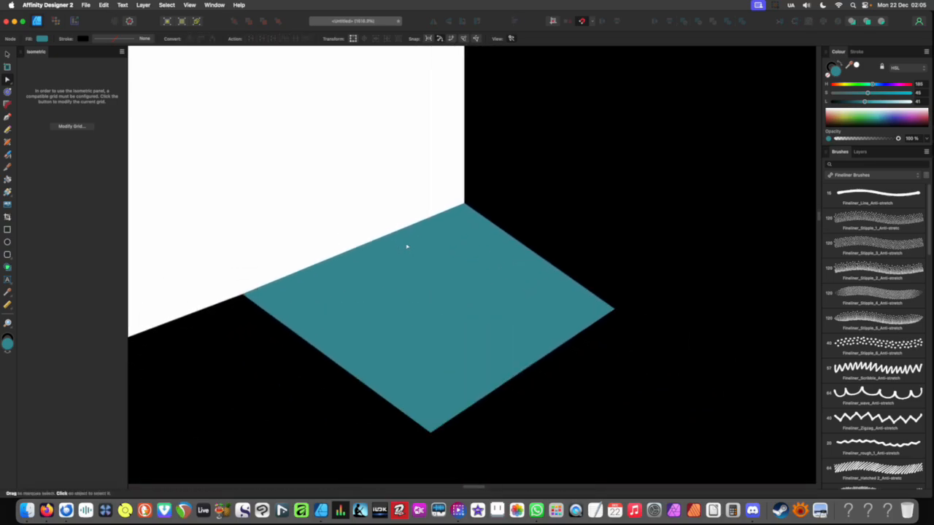
pyautogui.press('a')
pyautogui.click(479, 191)
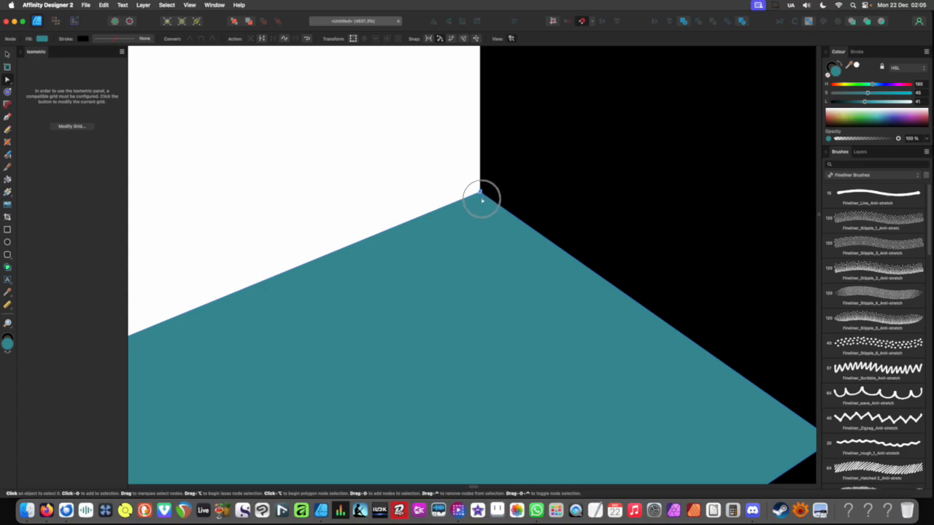
pyautogui.click(479, 194)
pyautogui.moveTo(480, 193); pyautogui.dragTo(479, 205)
pyautogui.scroll(-10, 479, 206)
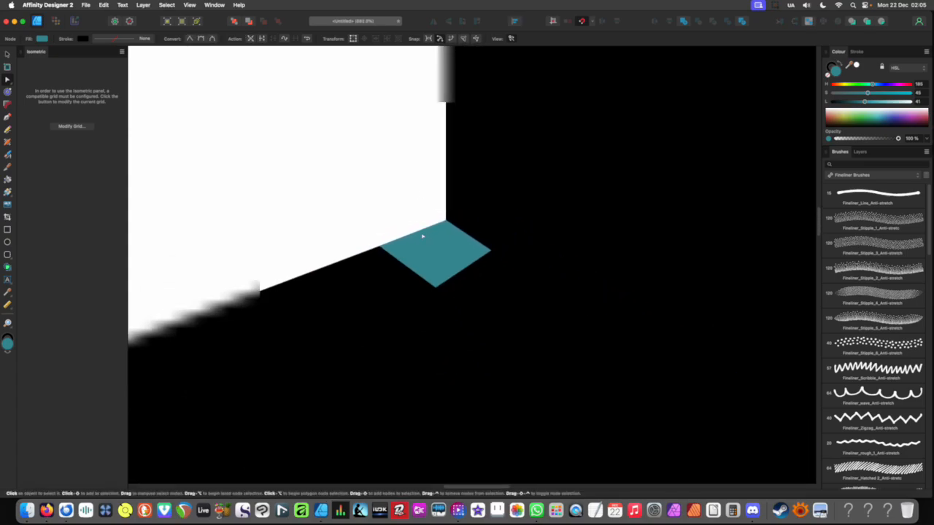
# - Merge the teal patch into the black factory building shape with the Add operation
pyautogui.click(408, 244)
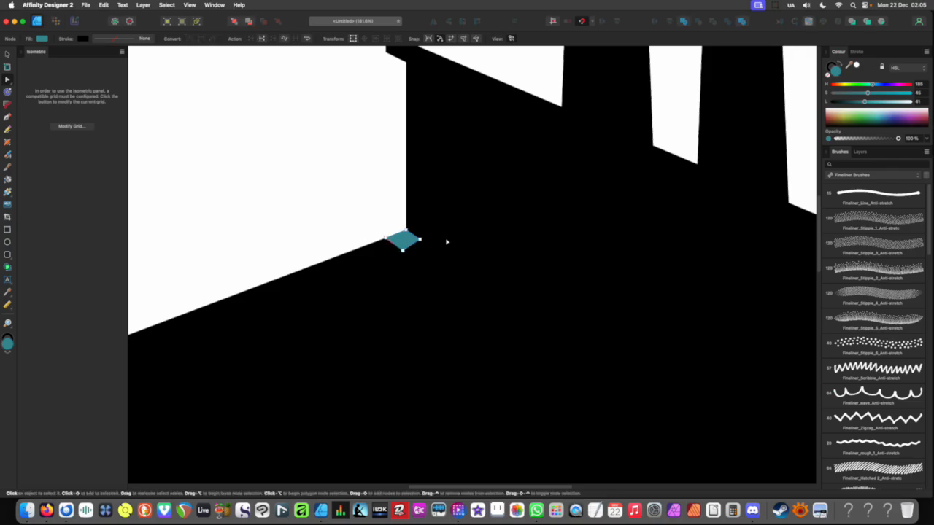
pyautogui.click(686, 23)
pyautogui.scroll(-8, 263, 264)
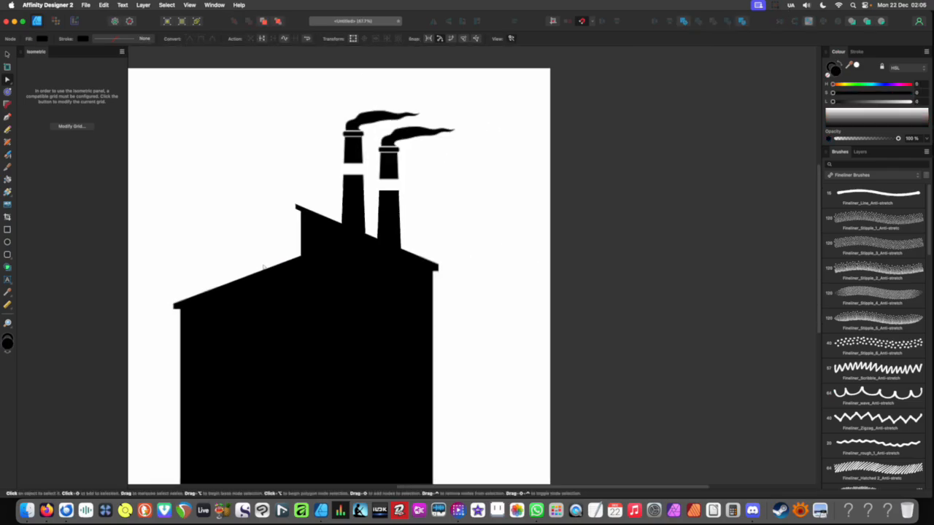
# - Delete the leftover node on the lower roof line just before it meets the raised wall
pyautogui.click(227, 266)
pyautogui.scroll(8, 262, 255)
pyautogui.scroll(5, 331, 250)
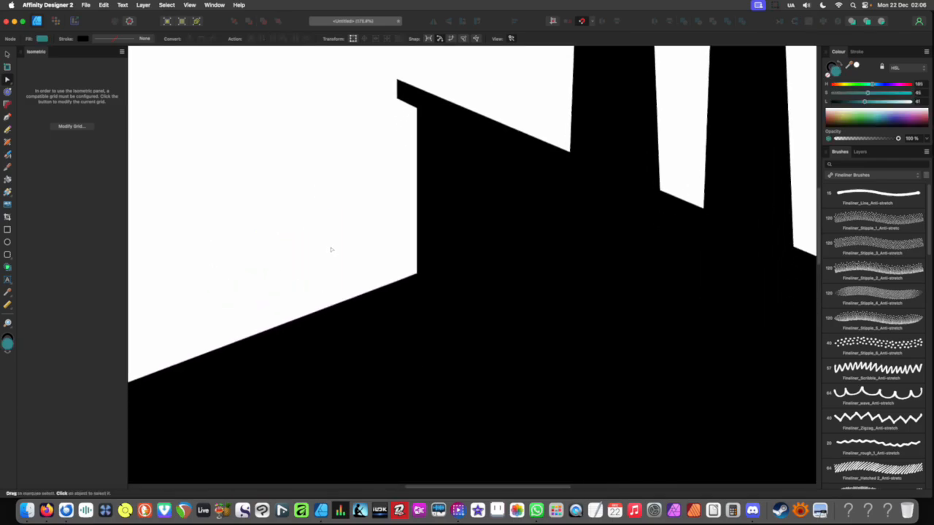
pyautogui.click(405, 290)
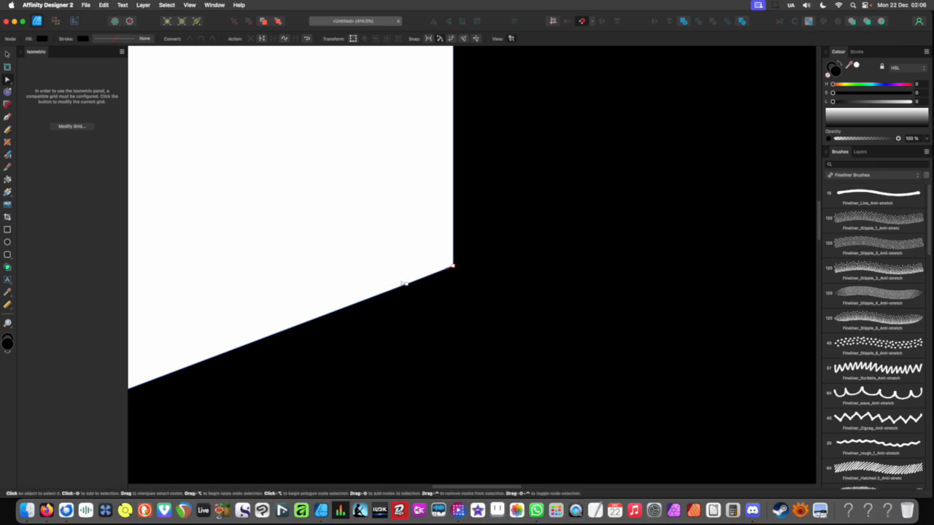
pyautogui.moveTo(394, 274); pyautogui.dragTo(420, 302)
pyautogui.press('Delete')
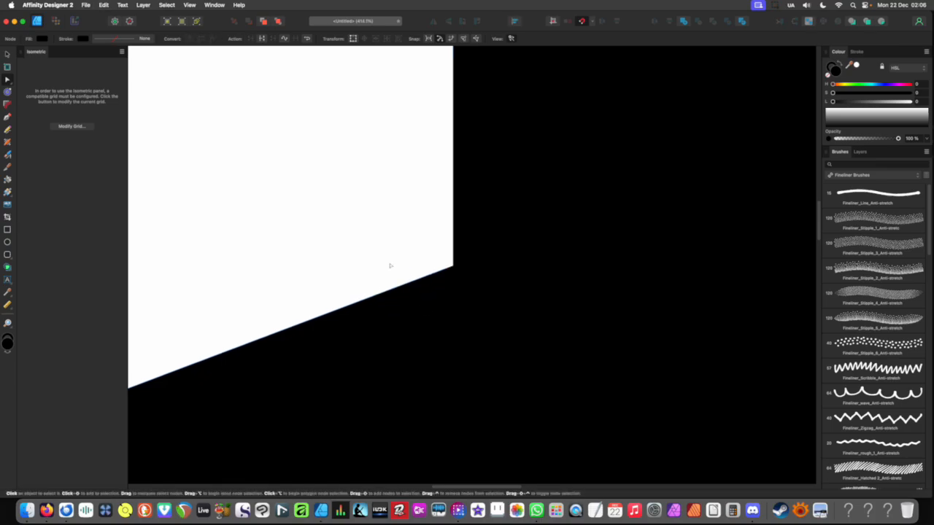
pyautogui.scroll(-10, 389, 263)
pyautogui.scroll(-5, 389, 217)
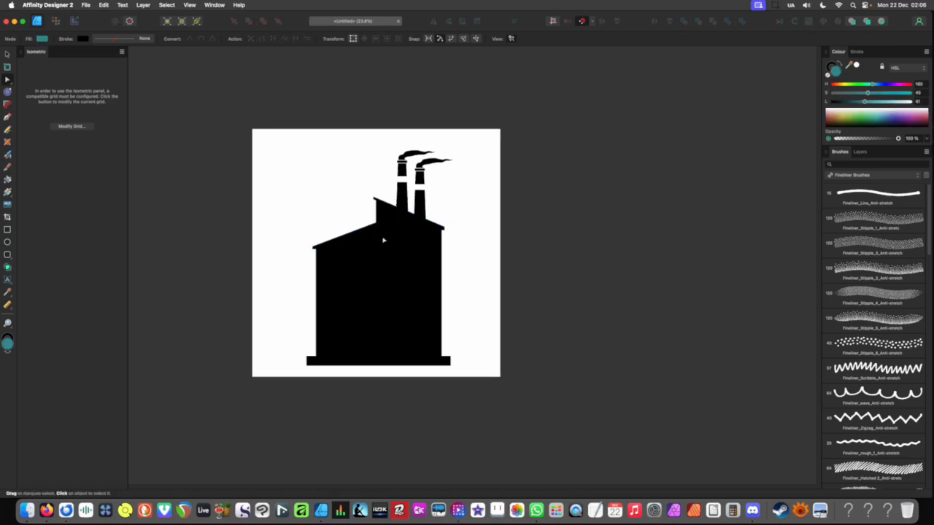
pyautogui.scroll(6, 431, 245)
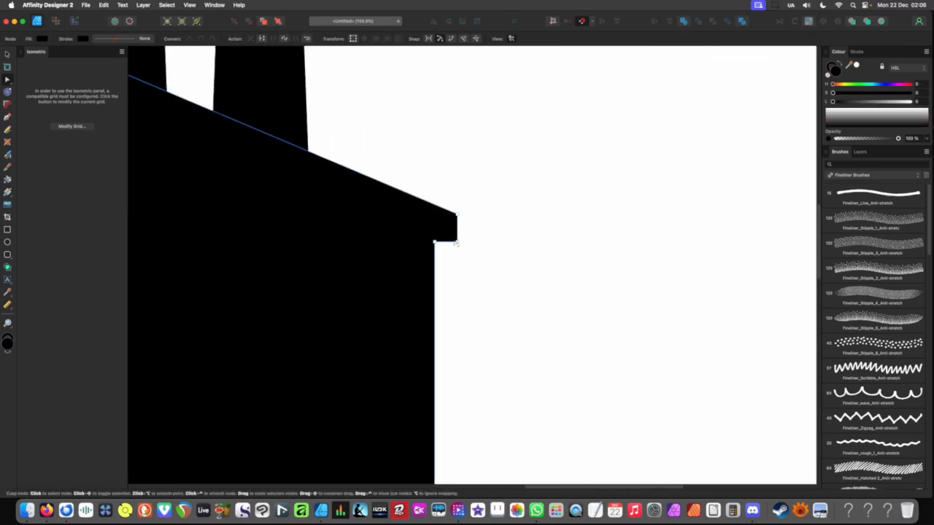
pyautogui.scroll(-2, 447, 232)
pyautogui.scroll(-4, 298, 246)
pyautogui.click(423, 271)
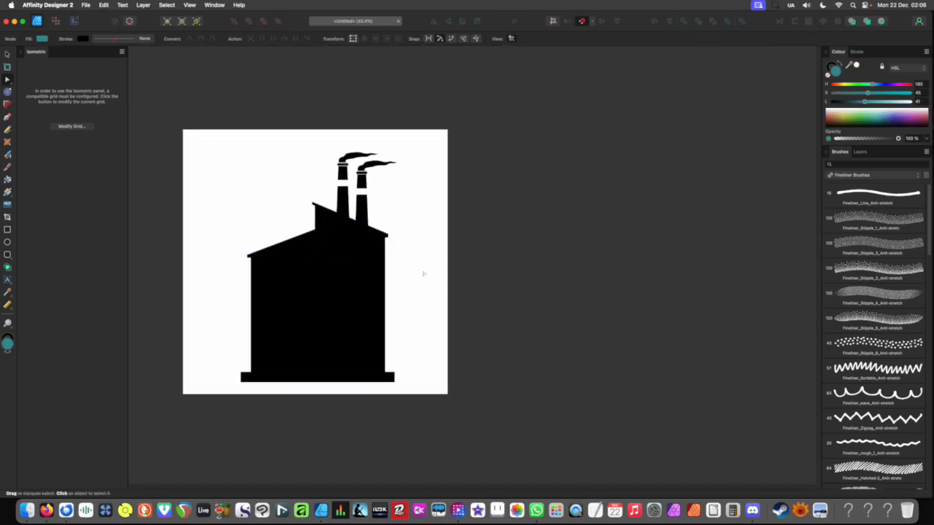
# - Narrow the black base plinth rectangle evenly about its centre and move it down off the building's foot
pyautogui.scroll(6, 412, 313)
pyautogui.moveTo(408, 331); pyautogui.dragTo(524, 275)
pyautogui.click(527, 339)
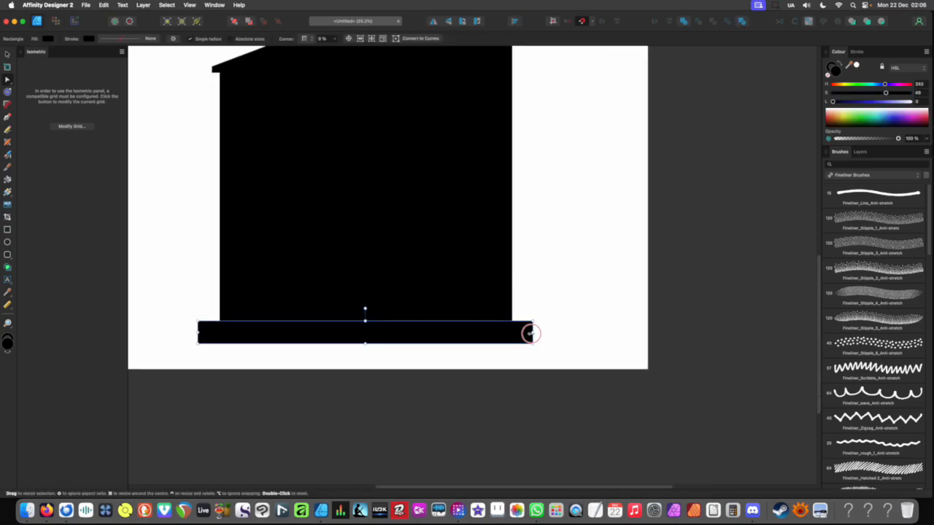
pyautogui.moveTo(530, 333); pyautogui.dragTo(517, 333)
pyautogui.click(538, 323)
pyautogui.click(516, 333)
pyautogui.moveTo(517, 333); pyautogui.dragTo(469, 377)
pyautogui.press('a')
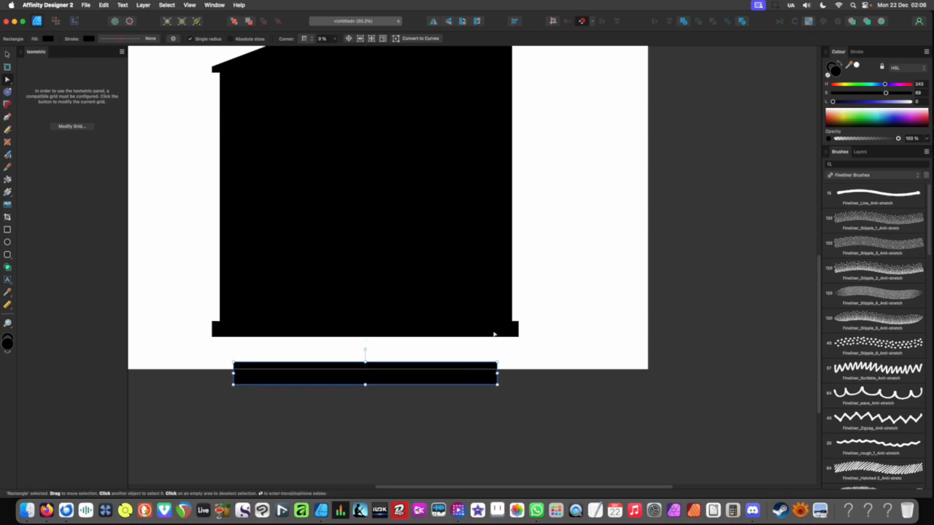
pyautogui.click(494, 333)
pyautogui.press('v')
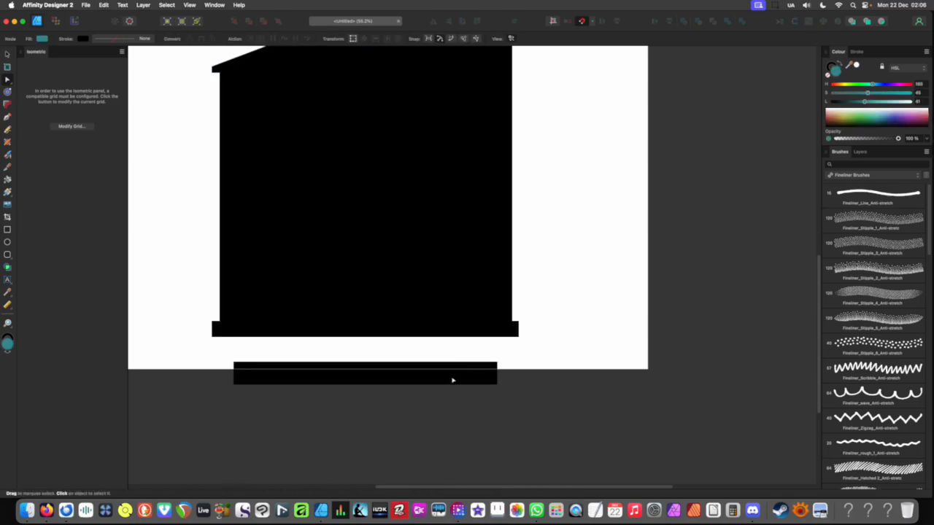
# - Reposition and widen the detached plinth rectangle beneath the building, and delete it from the drawing
pyautogui.moveTo(452, 377); pyautogui.dragTo(434, 354)
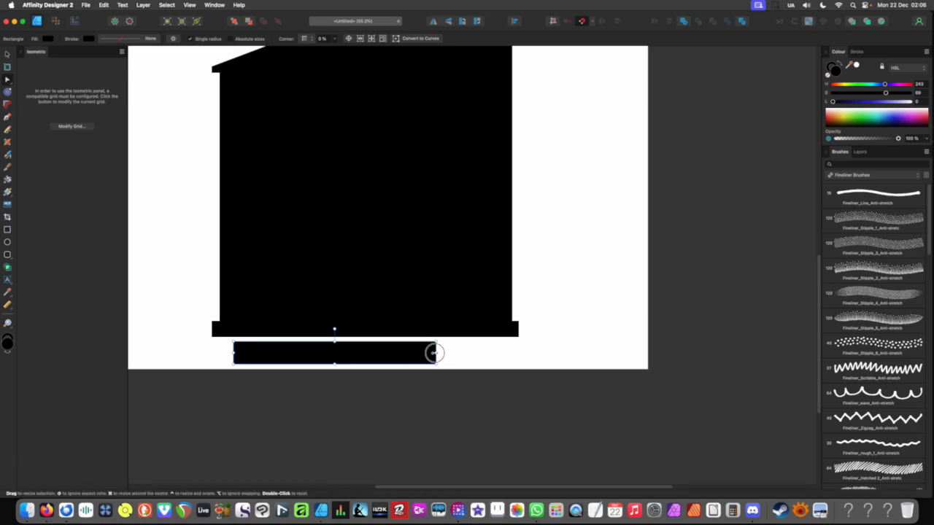
pyautogui.moveTo(435, 354); pyautogui.dragTo(471, 375)
pyautogui.moveTo(473, 353); pyautogui.dragTo(529, 360)
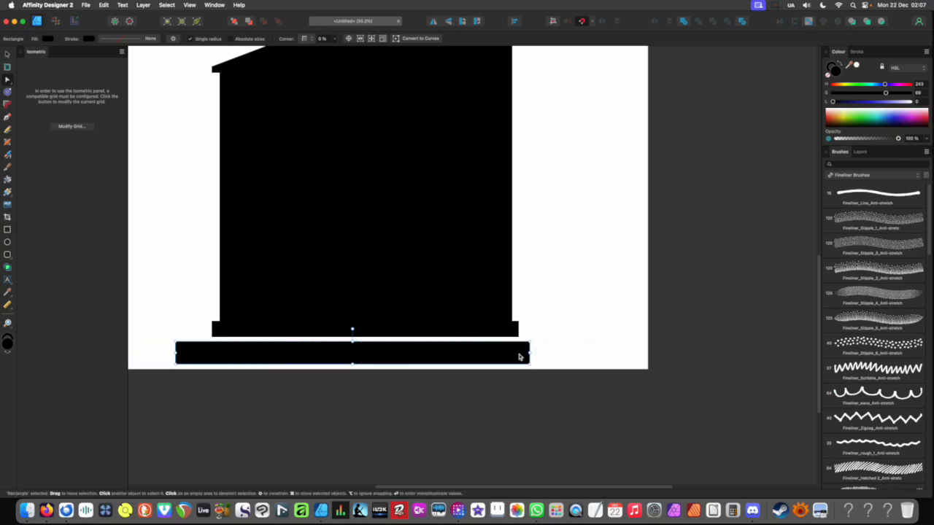
pyautogui.press('Delete')
pyautogui.scroll(-6, 507, 343)
# - Check the overall factory silhouette and examine the raised roof's eave and its outer lower node
pyautogui.moveTo(526, 304); pyautogui.dragTo(556, 293)
pyautogui.scroll(3, 441, 305)
pyautogui.click(532, 311)
pyautogui.moveTo(502, 278); pyautogui.dragTo(499, 284)
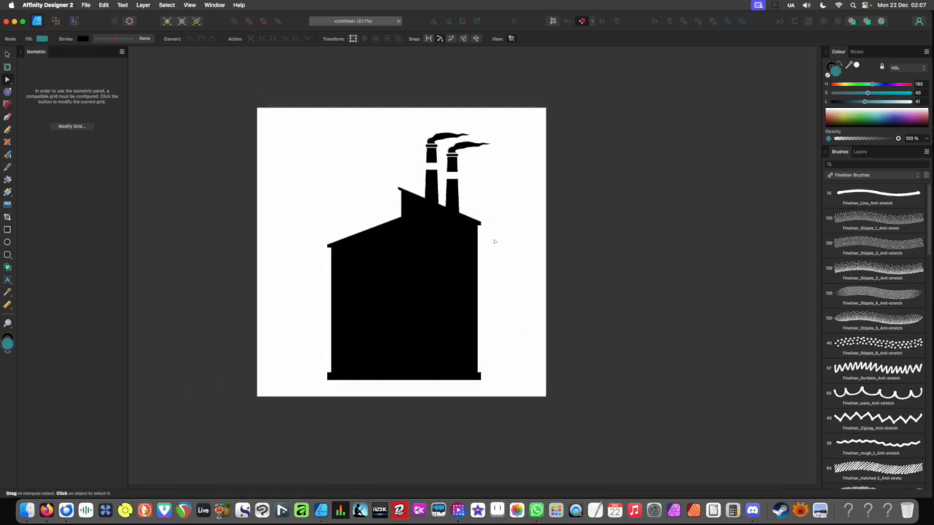
pyautogui.scroll(-2, 493, 242)
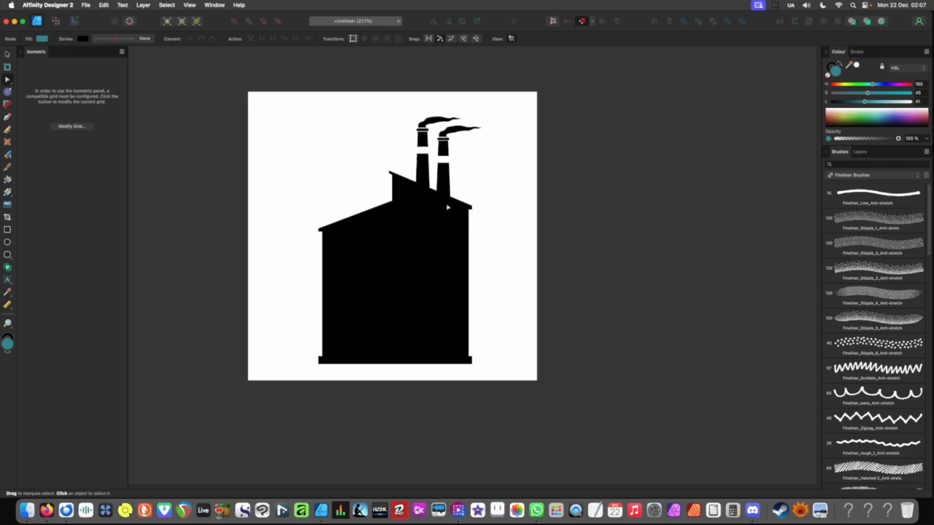
pyautogui.scroll(10, 448, 208)
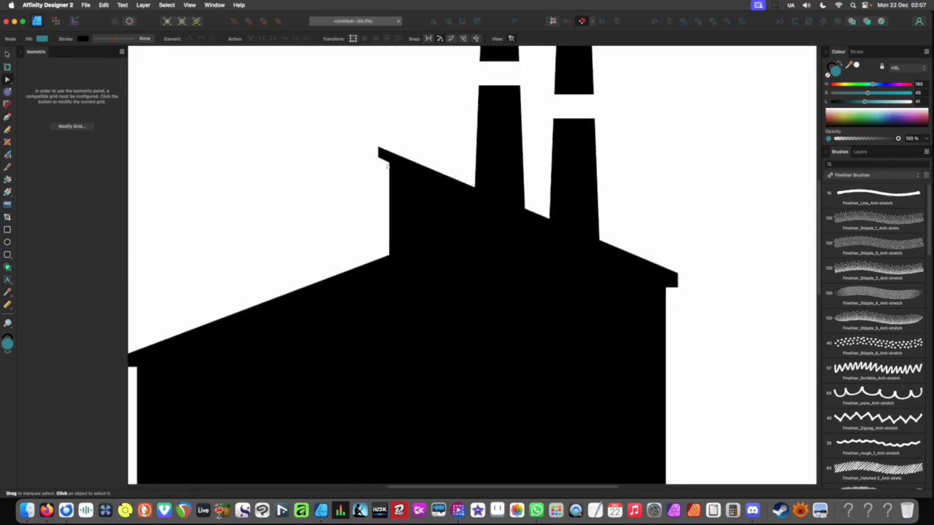
pyautogui.scroll(8, 388, 166)
pyautogui.click(390, 155)
pyautogui.press('v')
pyautogui.click(399, 160)
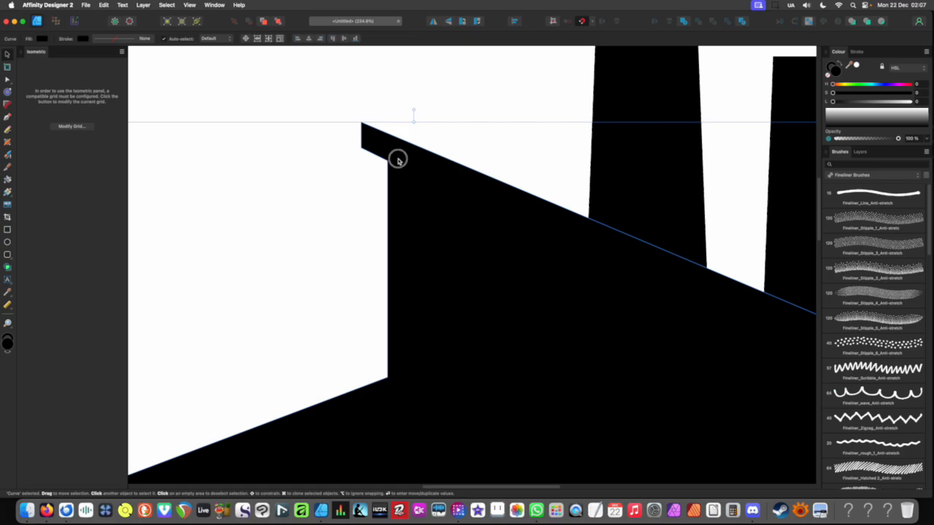
pyautogui.press('a')
pyautogui.moveTo(348, 143); pyautogui.dragTo(386, 183)
pyautogui.scroll(-10, 384, 186)
pyautogui.click(353, 199)
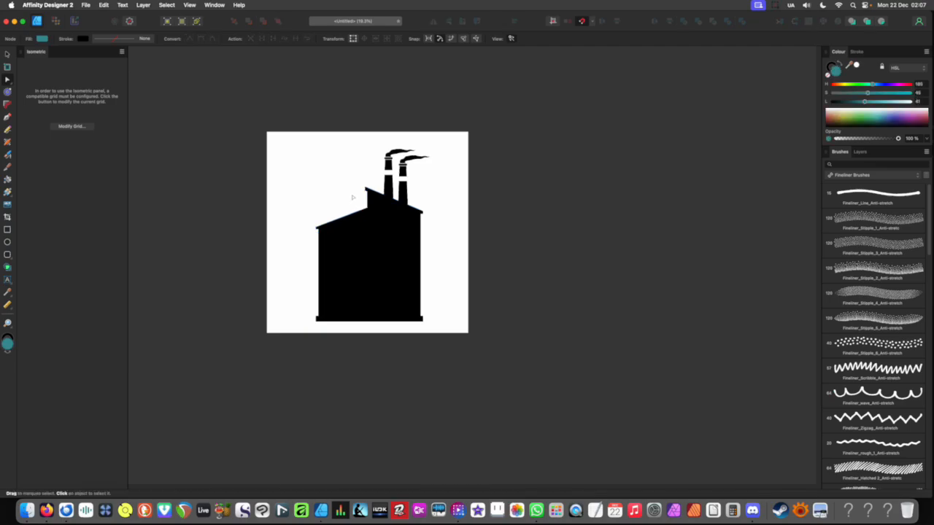
pyautogui.scroll(3, 353, 197)
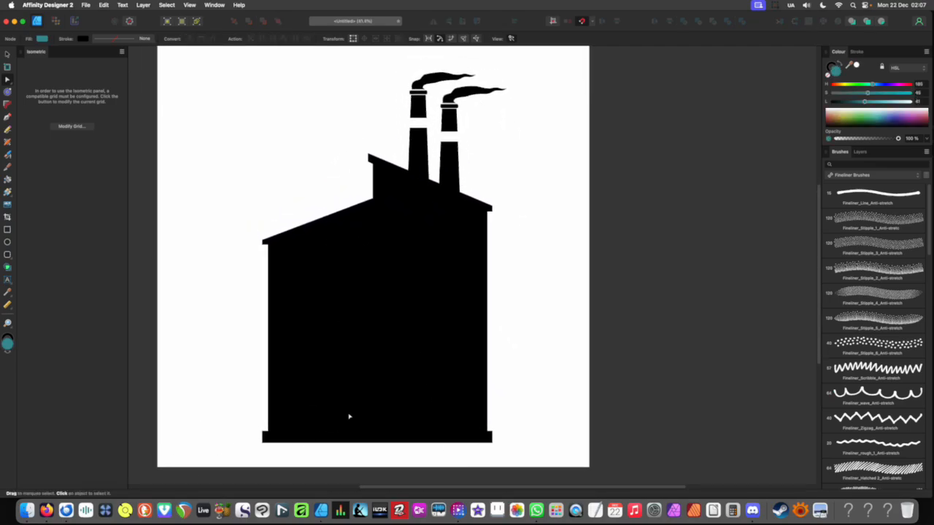
# - Select all nodes of the factory building's outline and round its corners with the Corner tool to a radius of about 20 px
pyautogui.click(355, 271)
pyautogui.scroll(-1, 247, 135)
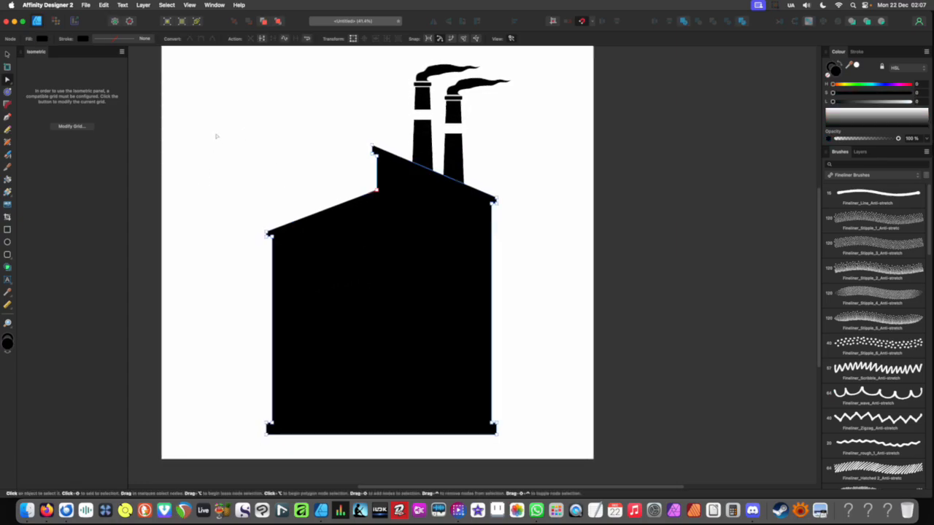
pyautogui.moveTo(213, 115); pyautogui.dragTo(288, 436)
pyautogui.moveTo(251, 101); pyautogui.dragTo(541, 451)
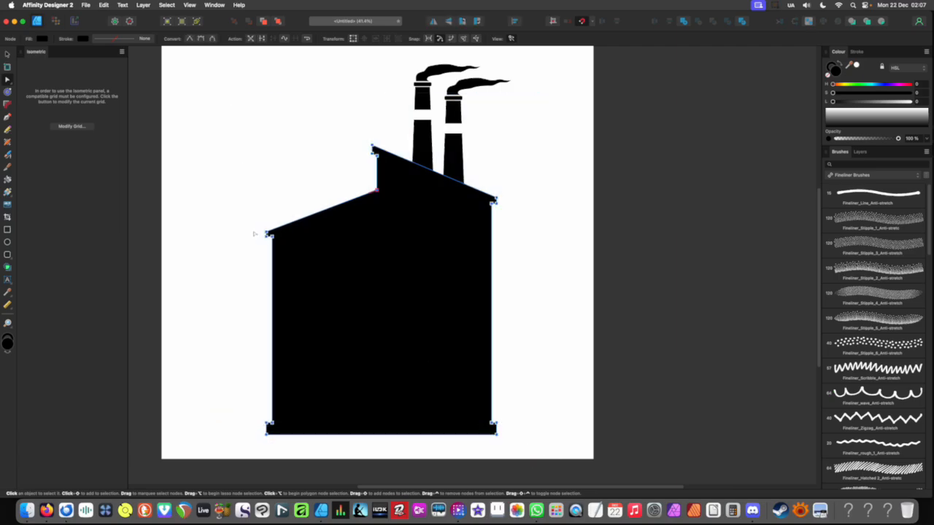
pyautogui.scroll(10, 254, 233)
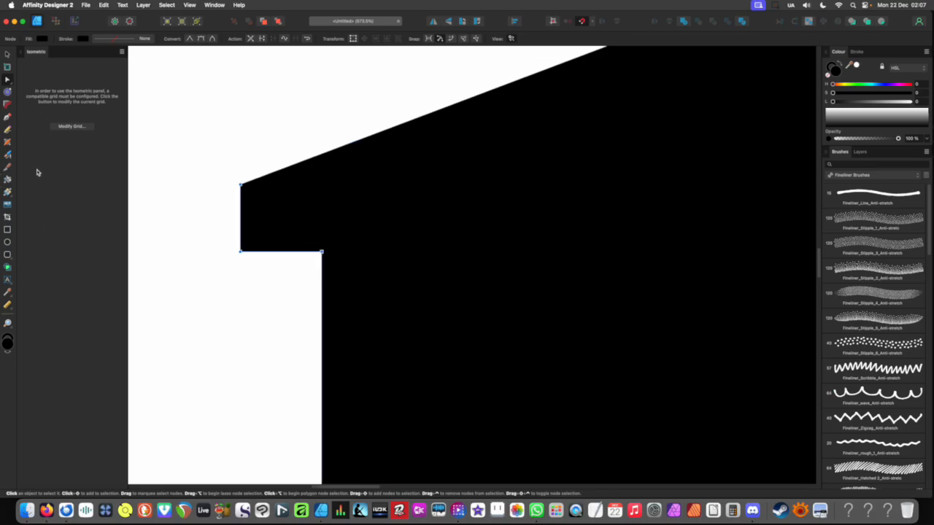
pyautogui.press('c')
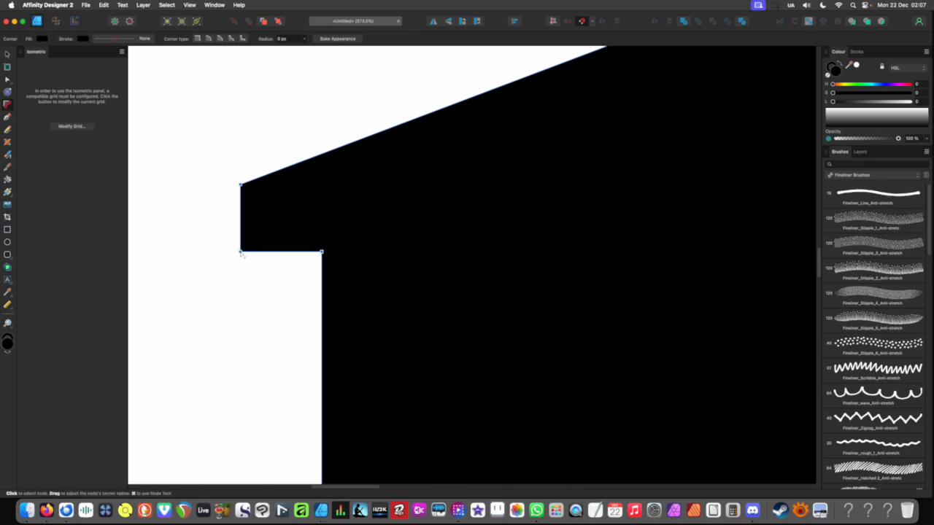
pyautogui.moveTo(241, 253); pyautogui.dragTo(281, 242)
pyautogui.scroll(-15, 281, 241)
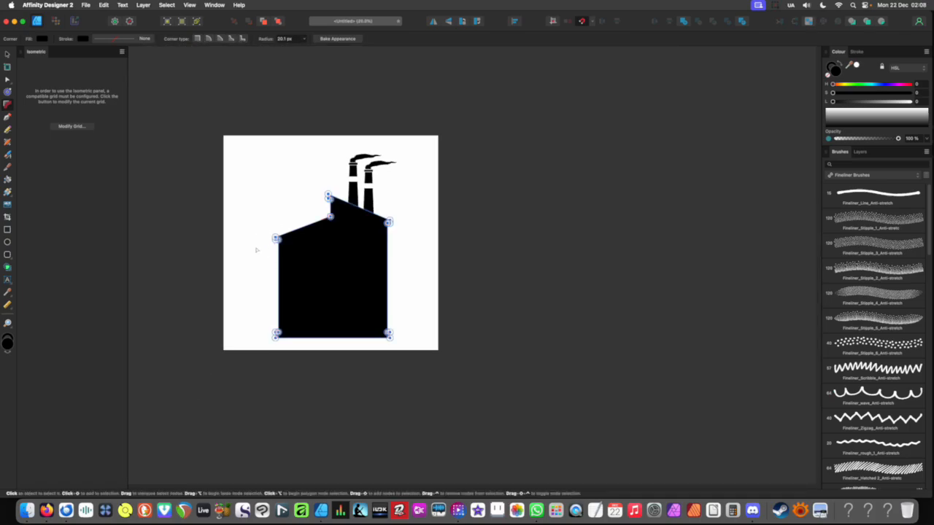
pyautogui.click(257, 251)
# - Examine the rounded eaves, base lip and overall factory silhouette at different magnifications
pyautogui.scroll(5, 375, 216)
pyautogui.moveTo(375, 216); pyautogui.dragTo(470, 133)
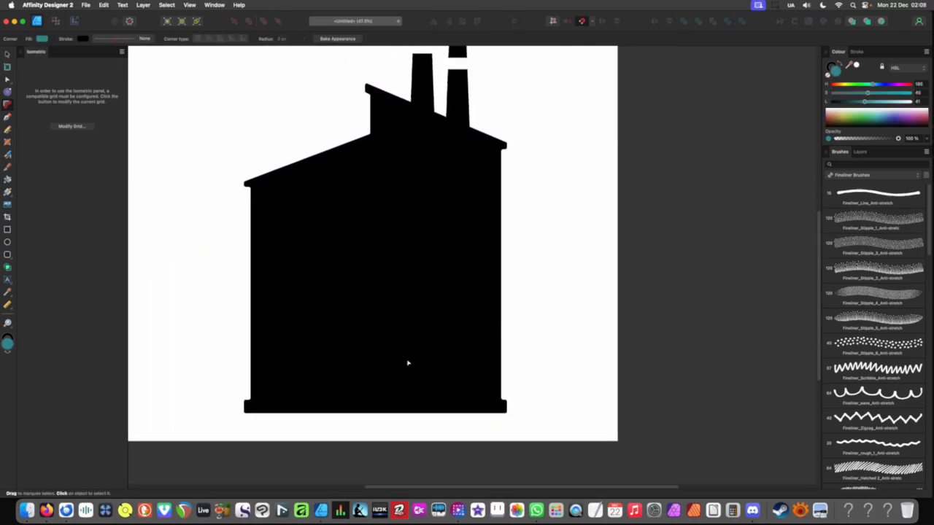
pyautogui.scroll(5, 398, 343)
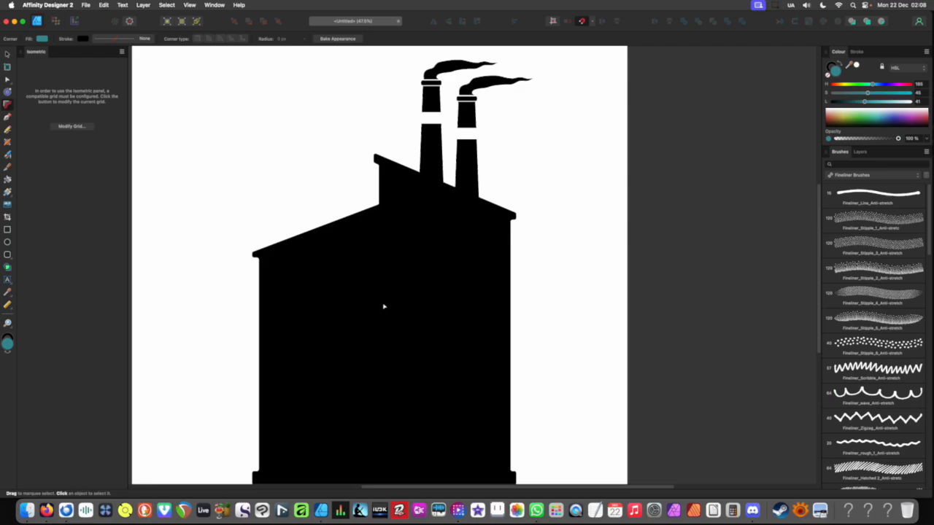
pyautogui.scroll(-2, 386, 289)
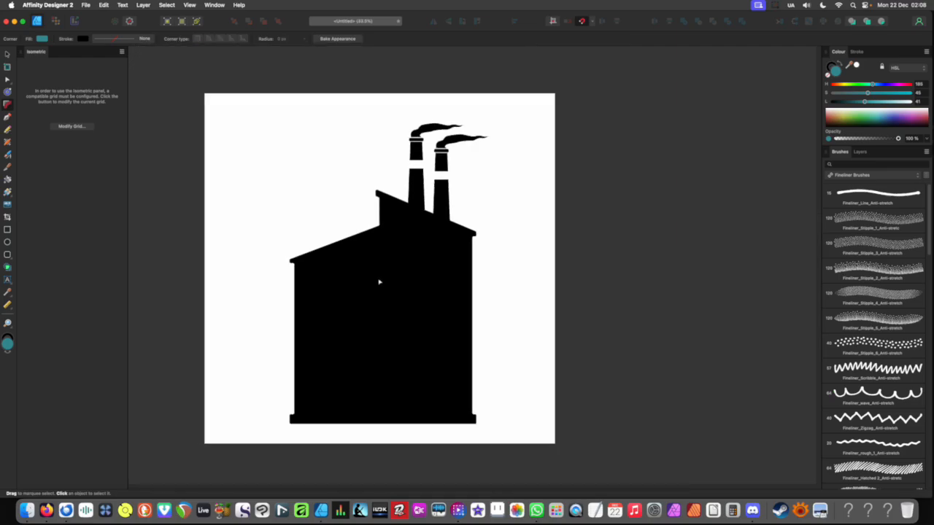
pyautogui.scroll(-1, 378, 282)
pyautogui.scroll(5, 415, 285)
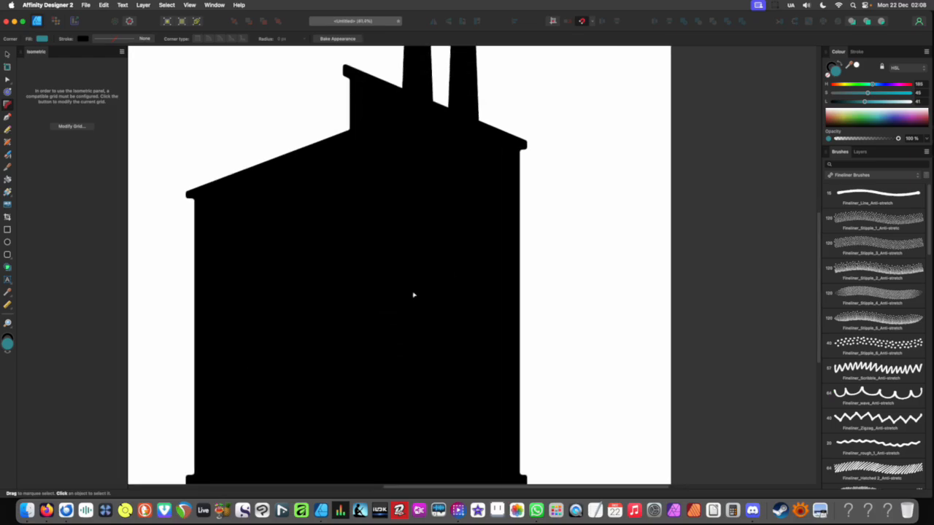
pyautogui.click(409, 263)
pyautogui.scroll(-4, 405, 257)
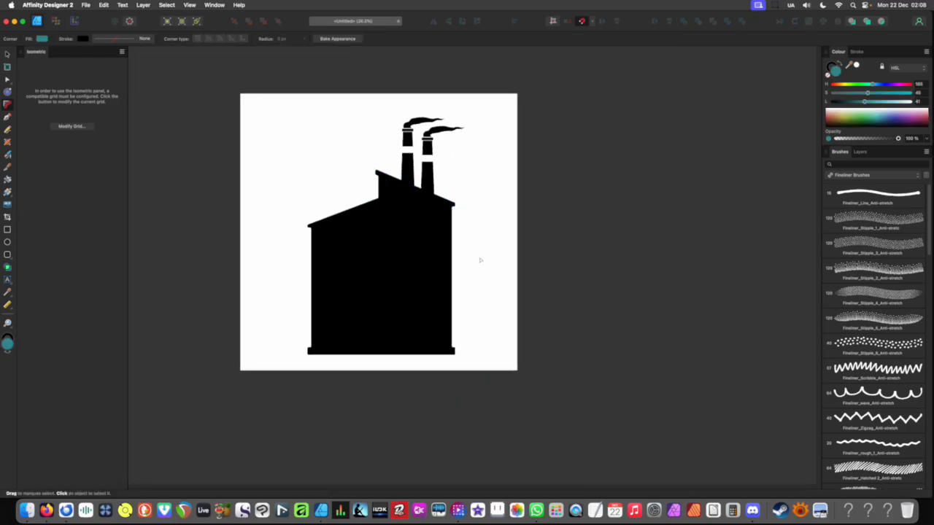
# - Try scaling the factory building down to a small size to check its rounded corners, and undo the resize
pyautogui.click(856, 52)
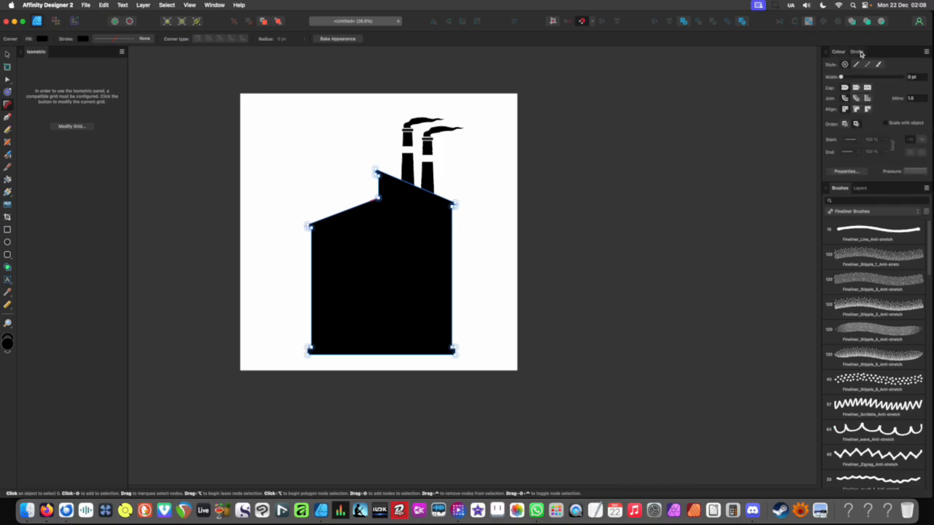
pyautogui.click(467, 257)
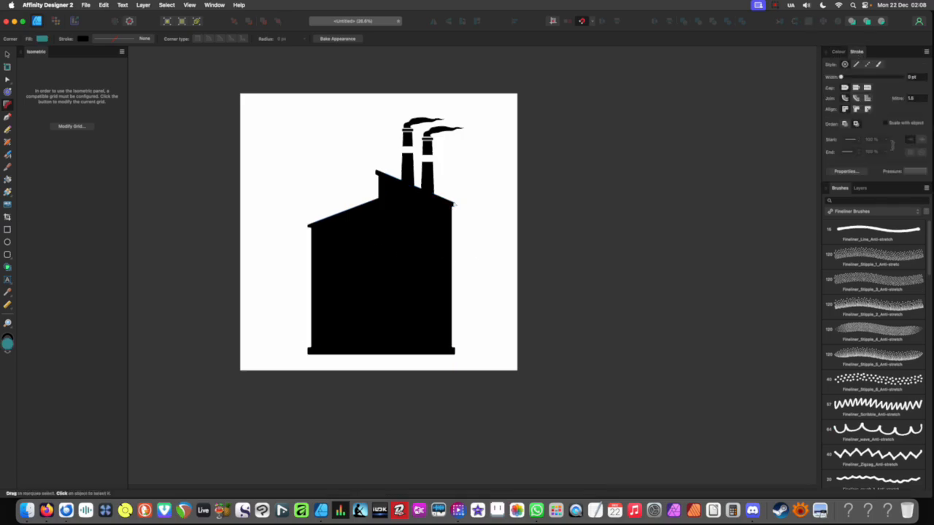
pyautogui.click(348, 265)
pyautogui.press('v')
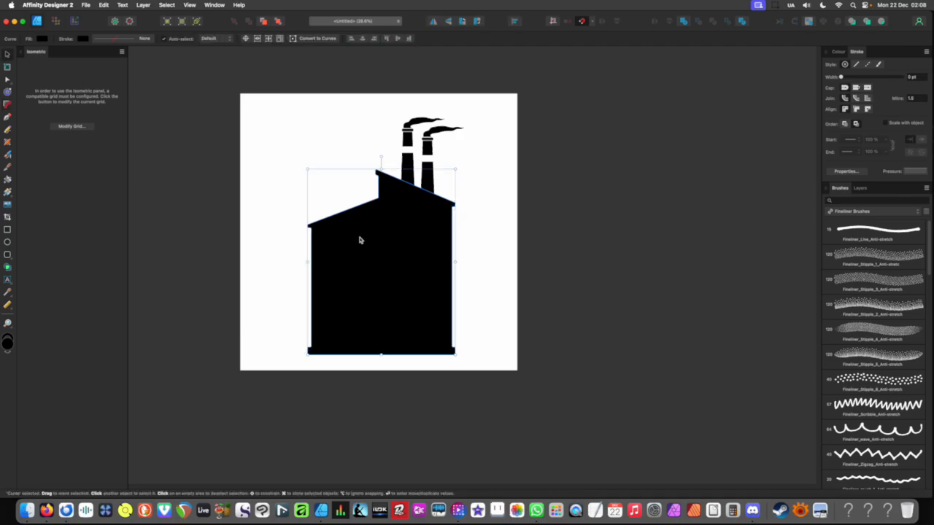
pyautogui.moveTo(454, 353); pyautogui.dragTo(329, 179)
pyautogui.scroll(10, 329, 179)
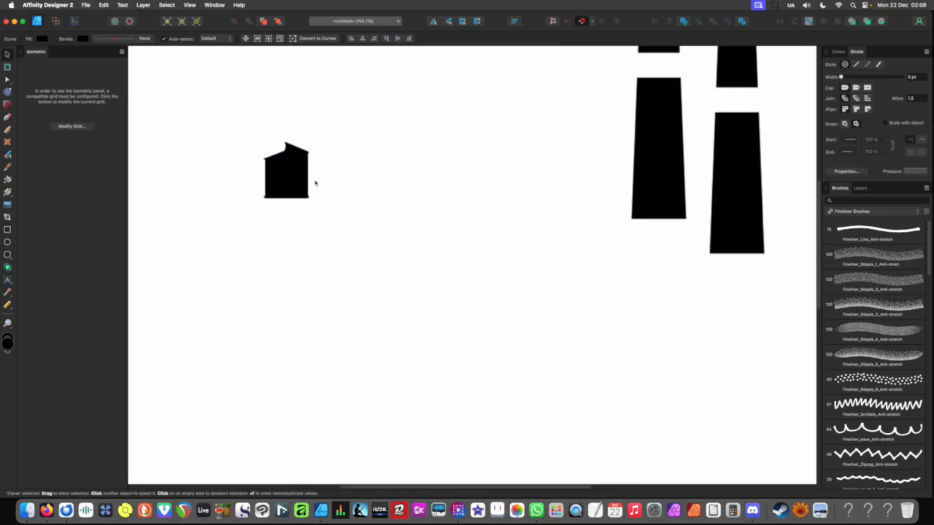
pyautogui.click(340, 234)
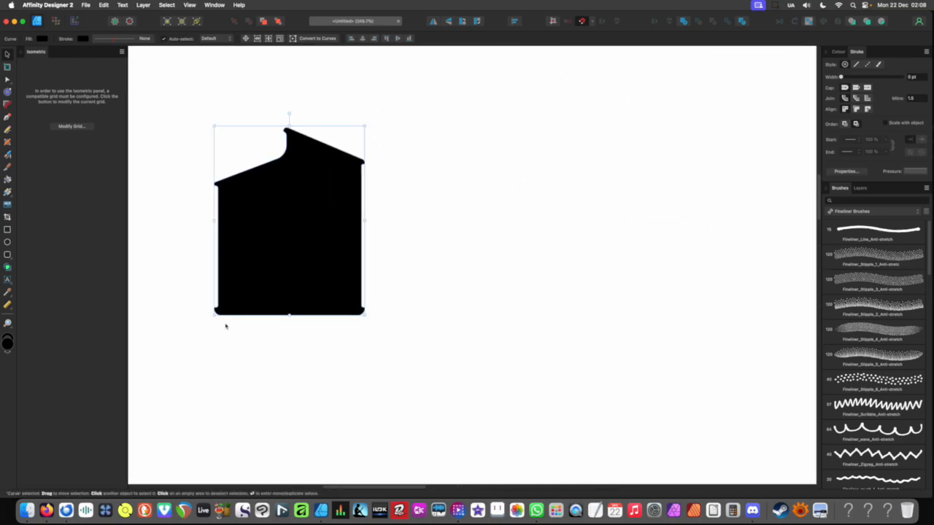
pyautogui.scroll(3, 329, 178)
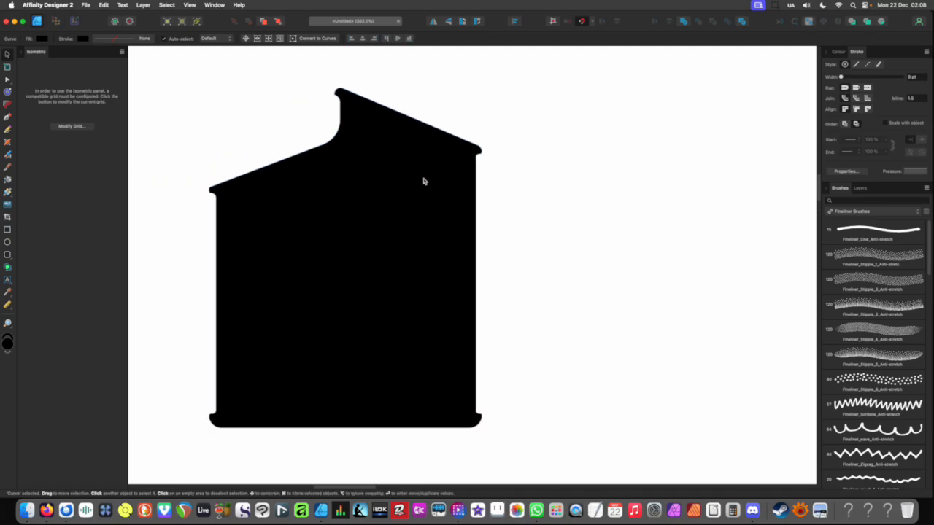
pyautogui.scroll(-15, 447, 241)
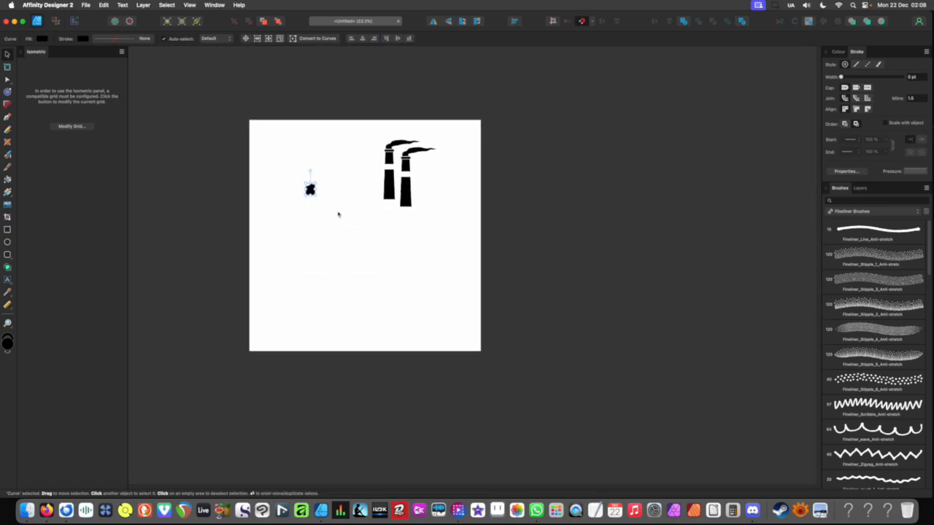
pyautogui.press('super+z')
pyautogui.click(454, 224)
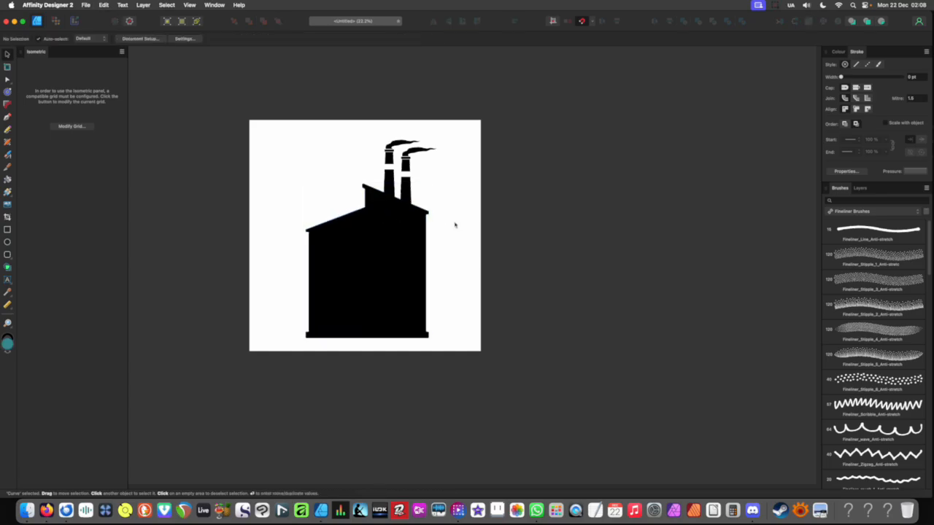
# - Enable the Scale with object stroke option for the factory building
pyautogui.scroll(5, 455, 223)
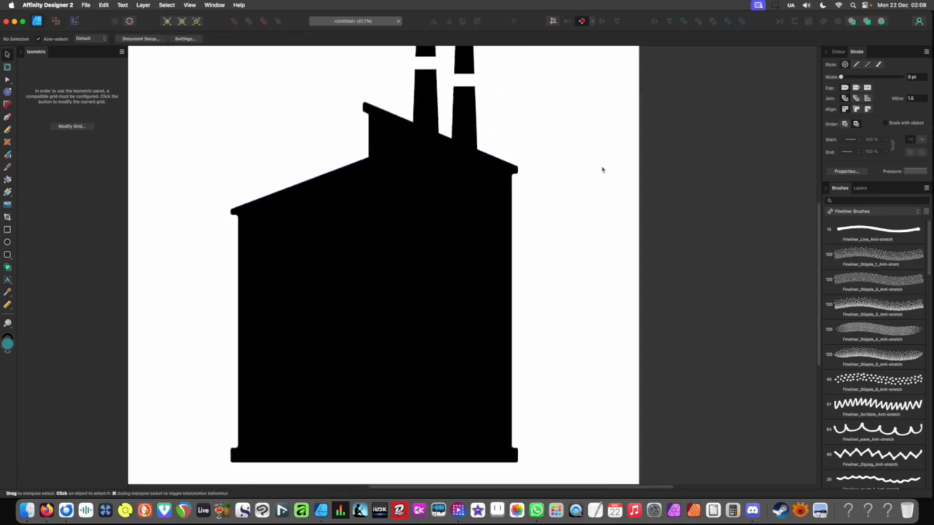
pyautogui.click(491, 250)
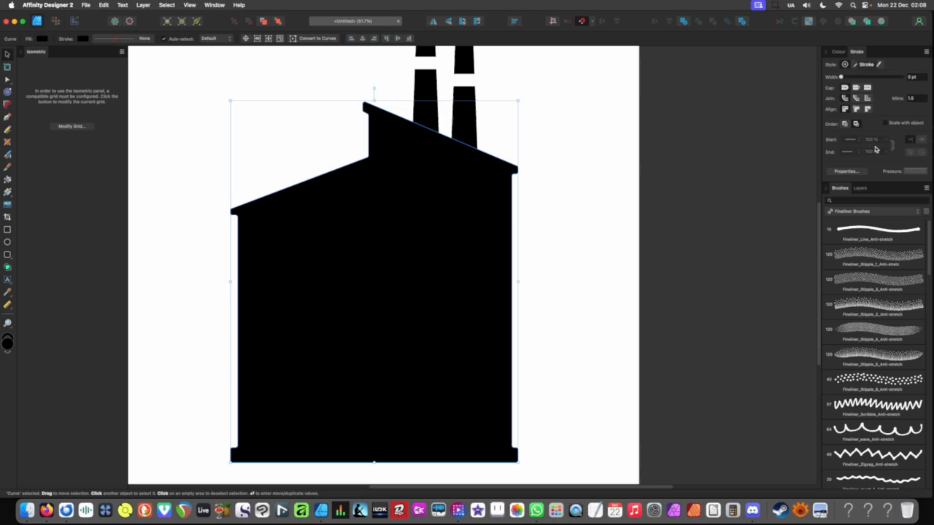
pyautogui.click(885, 124)
# - Try shrinking the building again with Scale with object enabled, examine its corners, and undo the resize
pyautogui.scroll(-5, 694, 162)
pyautogui.moveTo(619, 292); pyautogui.dragTo(498, 140)
pyautogui.scroll(5, 511, 150)
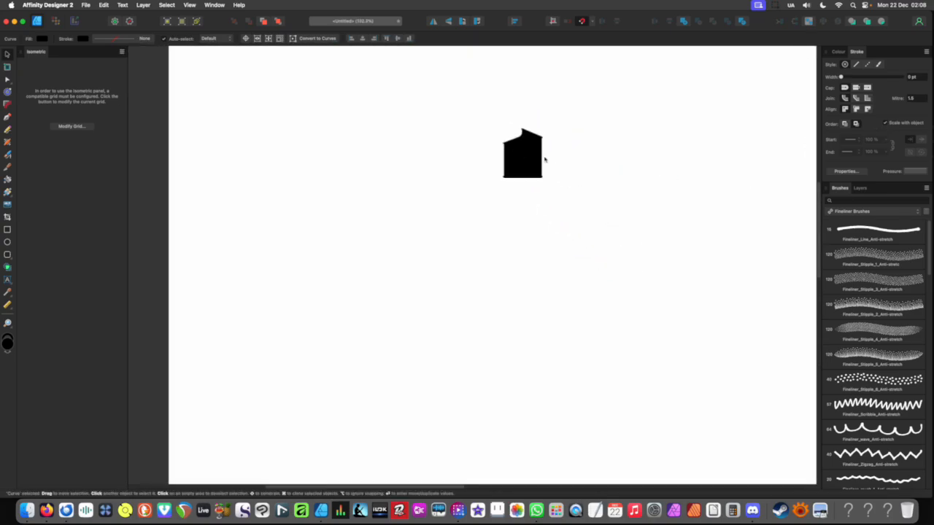
pyautogui.scroll(4, 544, 159)
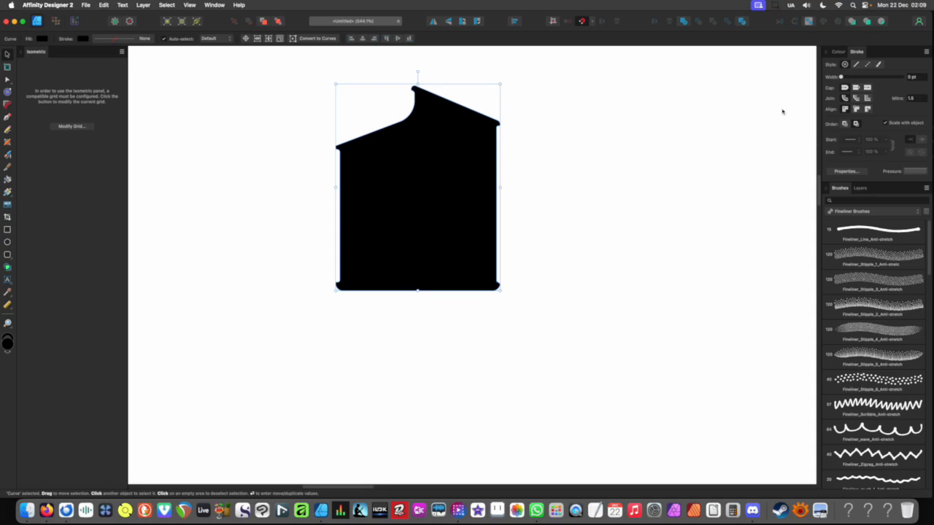
pyautogui.press('super+z')
pyautogui.press('super+z')
pyautogui.scroll(-10, 384, 175)
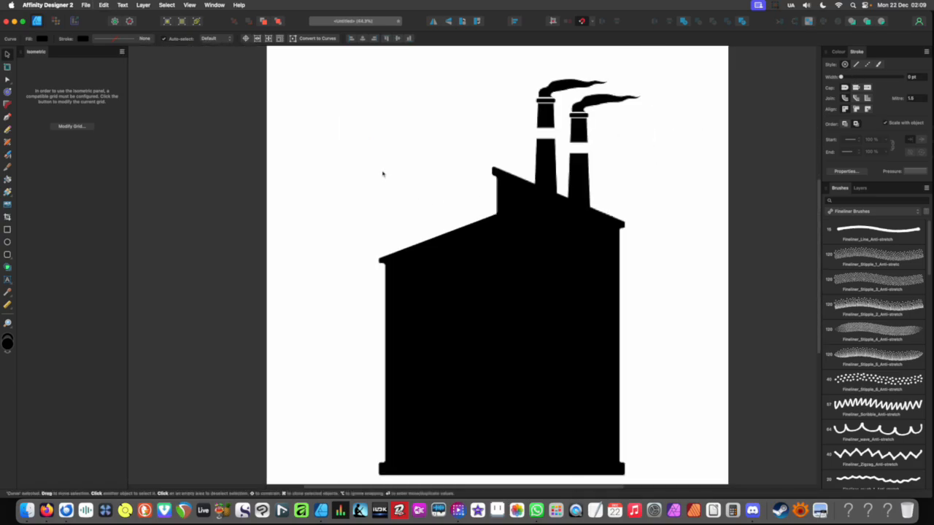
# - Review the building's colour and stroke settings and check the silhouette's rounded corners
pyautogui.scroll(-3, 370, 165)
pyautogui.scroll(4, 438, 194)
pyautogui.moveTo(401, 180); pyautogui.dragTo(380, 135)
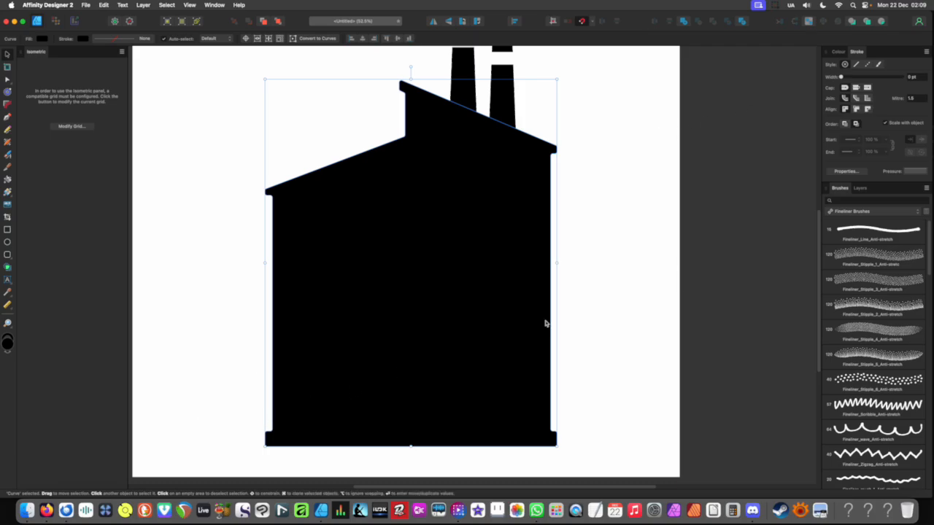
pyautogui.click(837, 52)
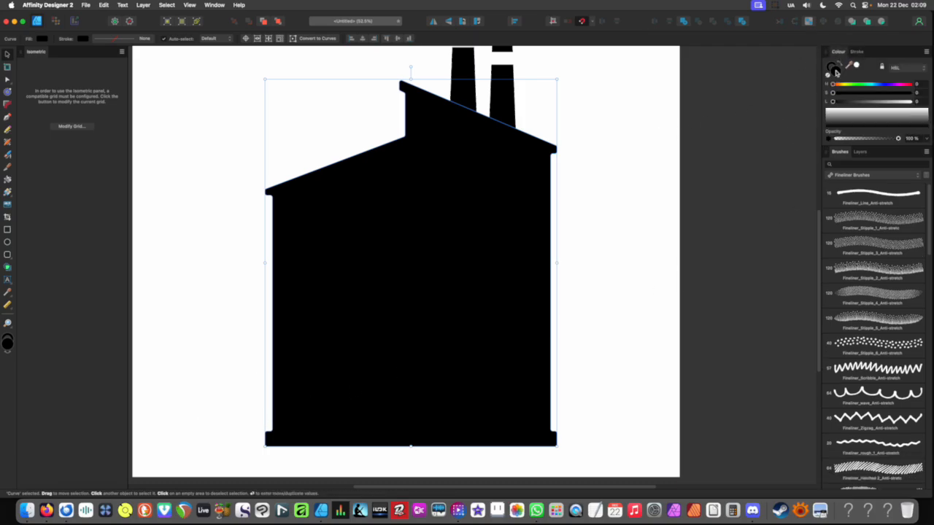
pyautogui.click(857, 51)
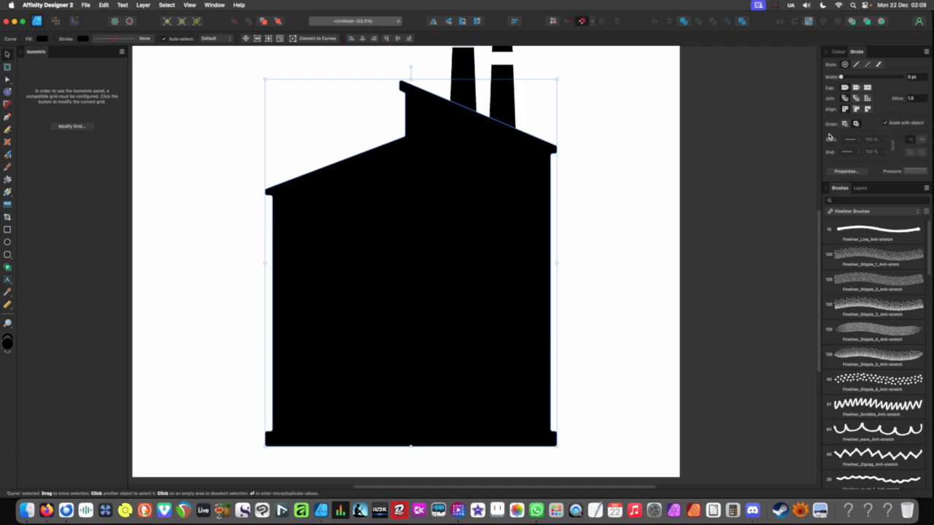
pyautogui.scroll(-5, 436, 186)
pyautogui.click(552, 214)
pyautogui.scroll(5, 472, 205)
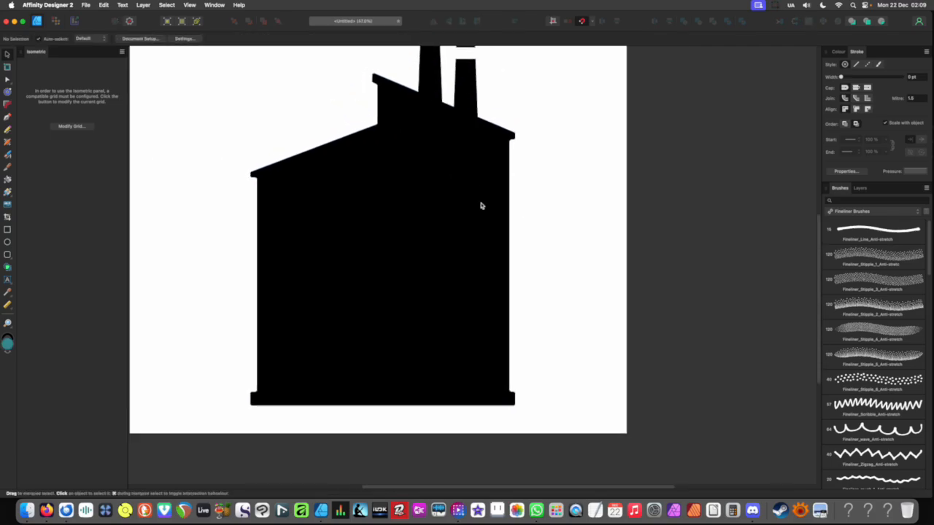
pyautogui.scroll(2, 482, 206)
pyautogui.hscroll(-3, 481, 206)
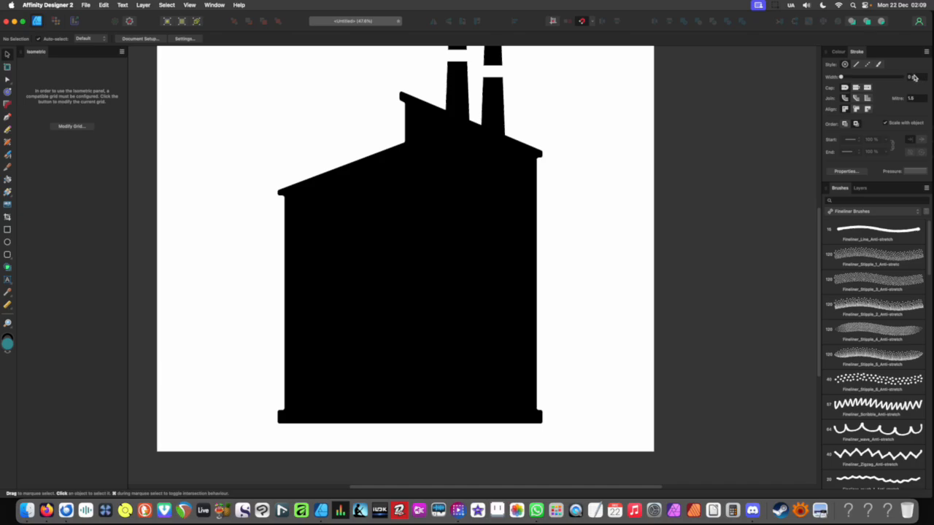
pyautogui.scroll(-3, 504, 198)
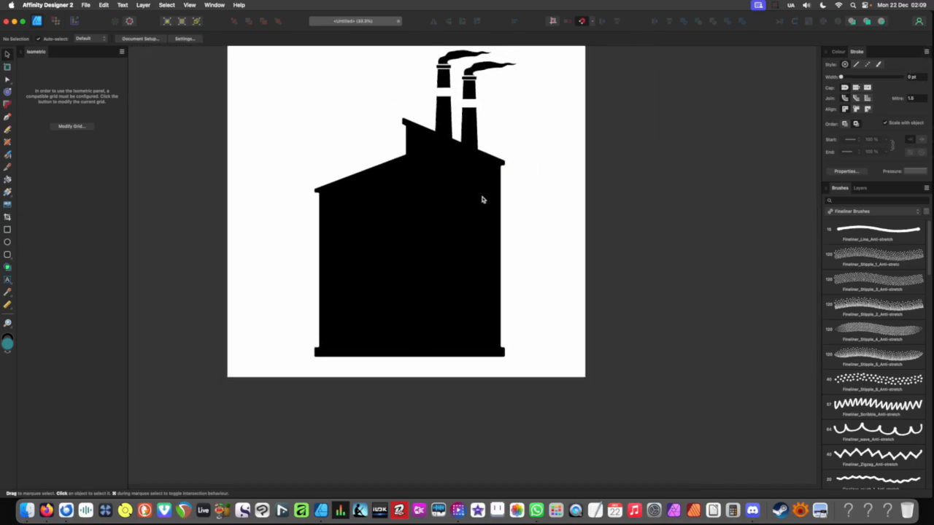
# - Convert the rounded building shape to curves and examine the resulting nodes at the lower roof's eave
pyautogui.click(431, 274)
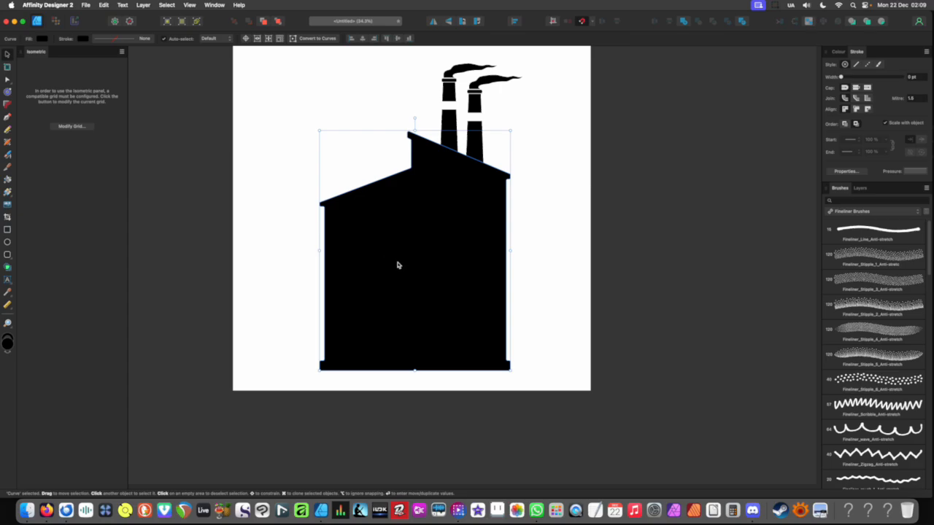
pyautogui.rightClick(398, 265)
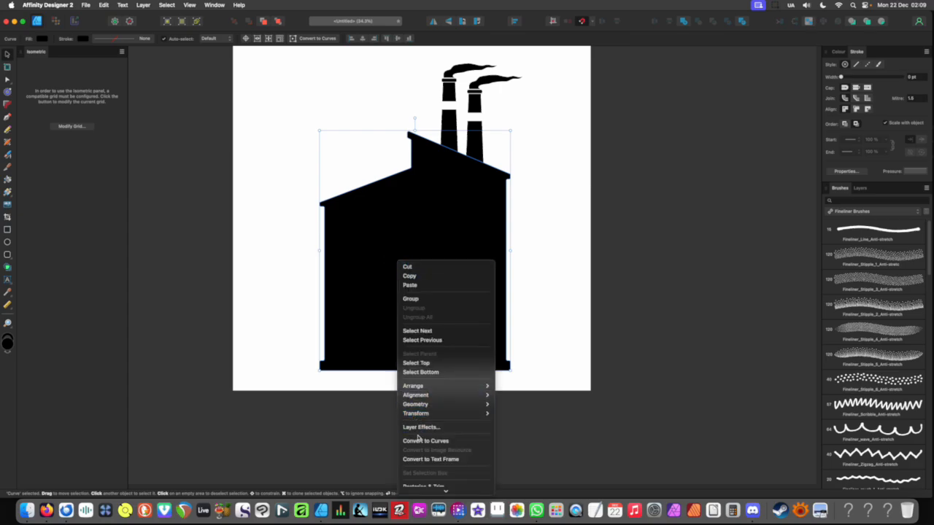
pyautogui.click(420, 441)
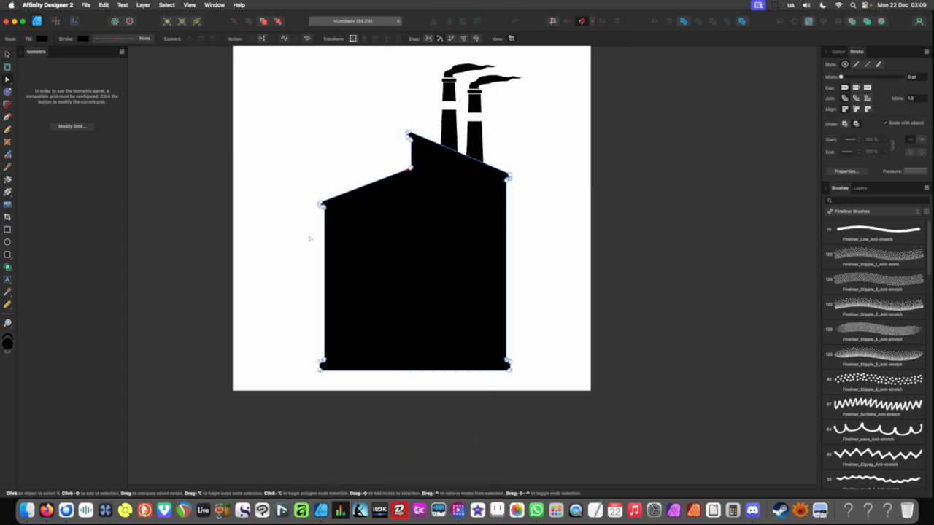
pyautogui.scroll(6, 409, 172)
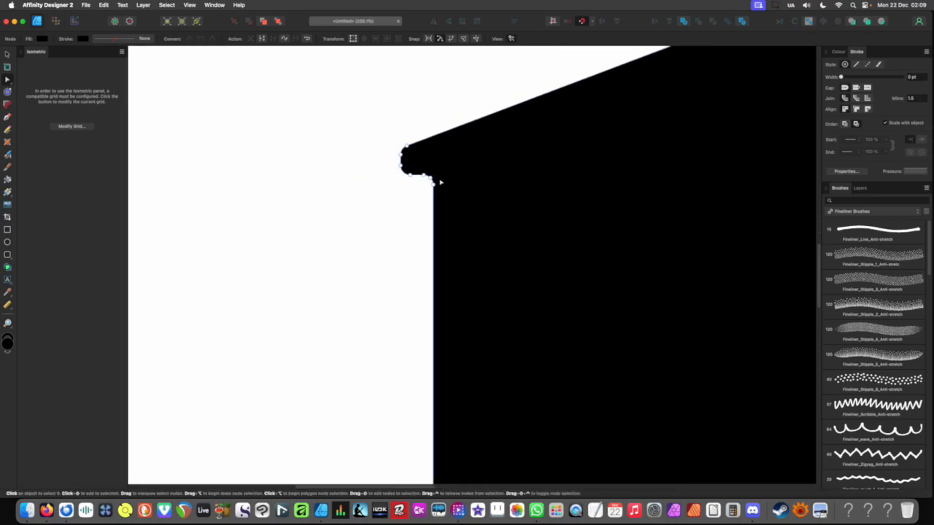
pyautogui.scroll(-10, 399, 183)
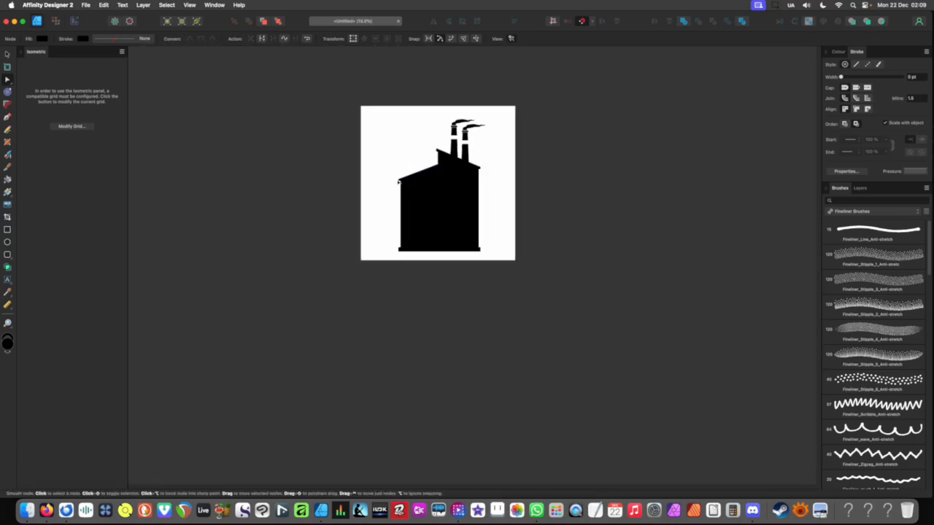
# - Try shrinking the curve-converted building, examine its corners at the small size, and undo the resize
pyautogui.scroll(1, 401, 189)
pyautogui.press('v')
pyautogui.scroll(4, 439, 225)
pyautogui.click(515, 300)
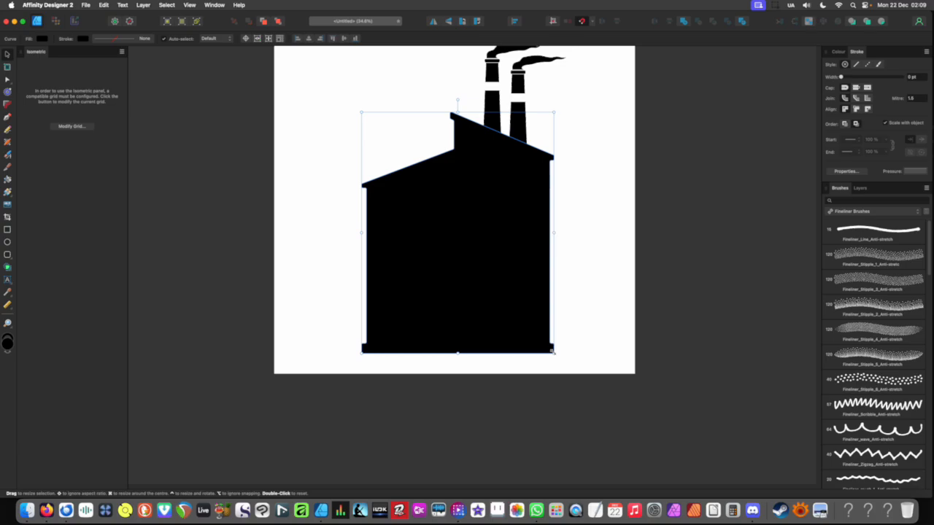
pyautogui.moveTo(554, 351); pyautogui.dragTo(354, 139)
pyautogui.scroll(10, 343, 129)
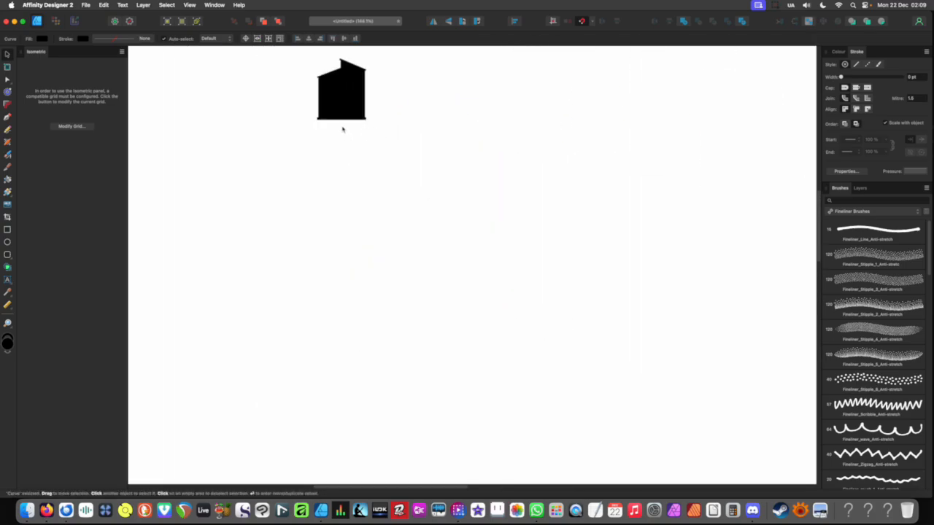
pyautogui.scroll(3, 332, 211)
pyautogui.moveTo(332, 211); pyautogui.dragTo(357, 271)
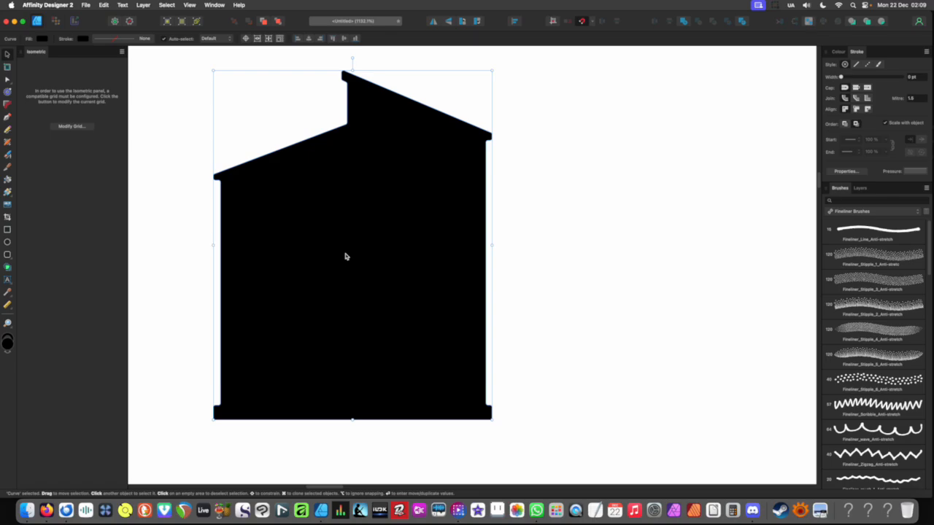
pyautogui.scroll(-10, 346, 256)
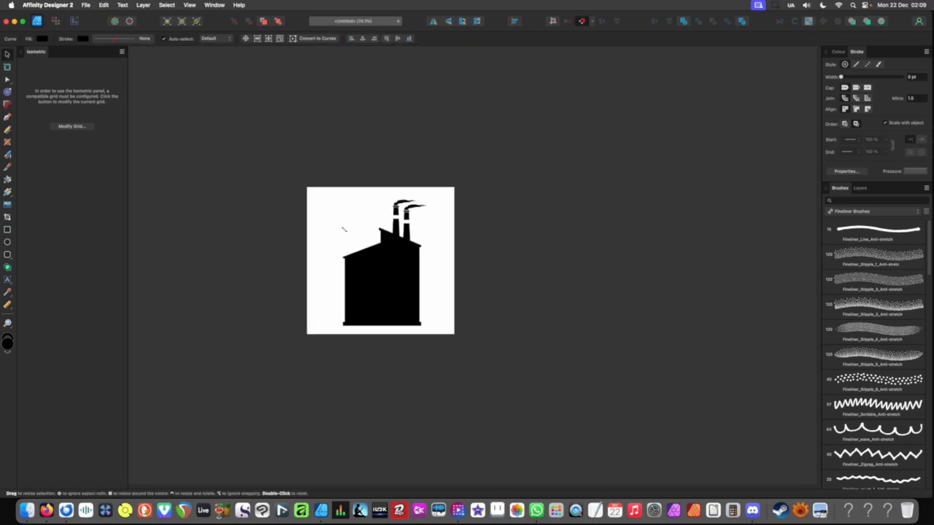
# - Examine the building's nodes and its available conversion commands, and leave the building deselected
pyautogui.click(345, 282)
pyautogui.scroll(3, 368, 287)
pyautogui.doubleClick(377, 263)
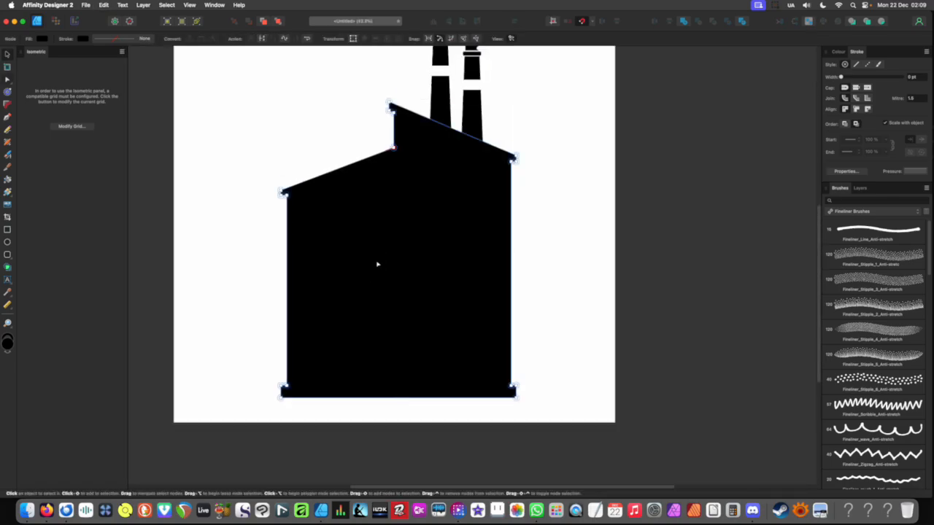
pyautogui.rightClick(411, 268)
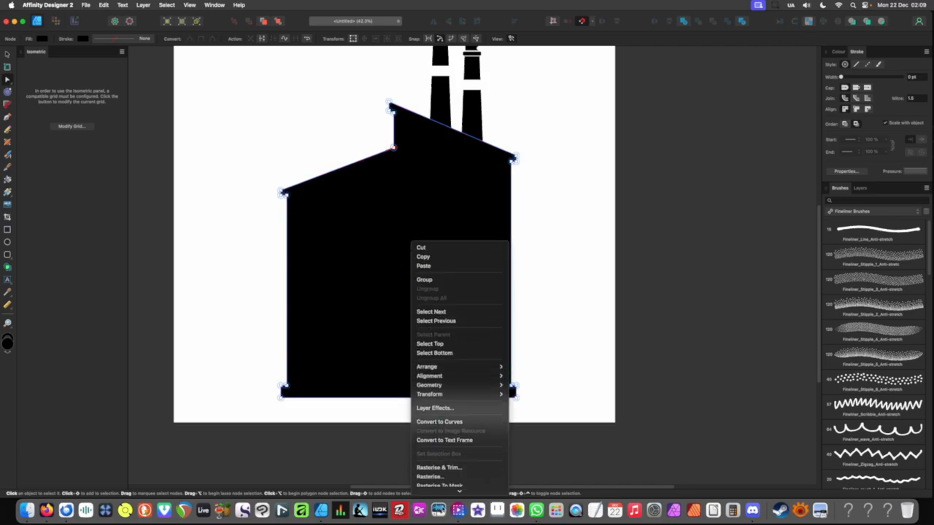
pyautogui.click(463, 414)
pyautogui.click(596, 279)
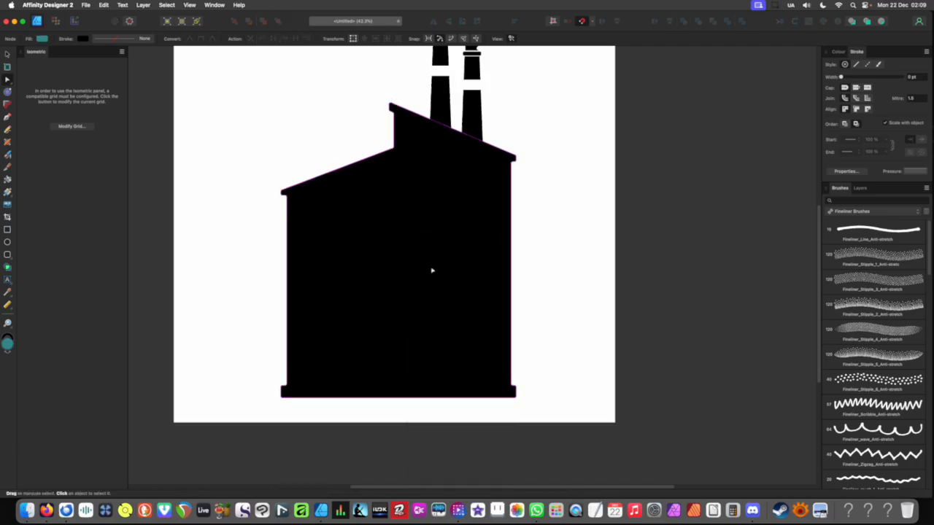
pyautogui.moveTo(432, 269); pyautogui.dragTo(442, 335)
pyautogui.scroll(-3, 435, 285)
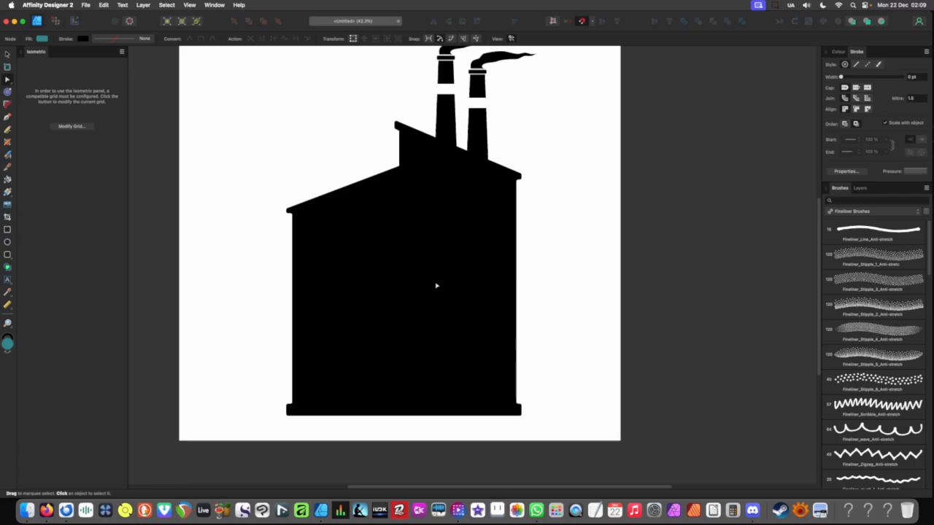
pyautogui.scroll(-1, 599, 284)
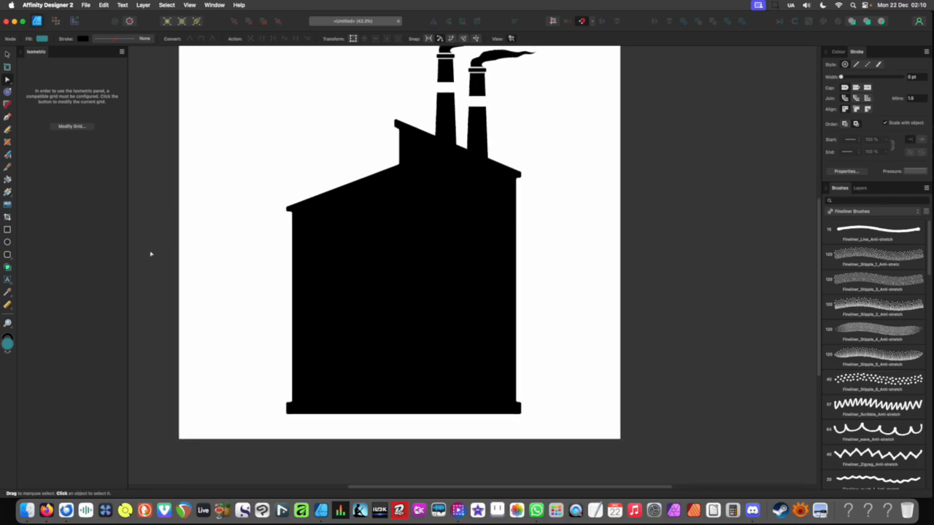
# - Draw a wide, thin teal rectangle as a window strip on the building's upper wall and place a copy below it
pyautogui.click(7, 229)
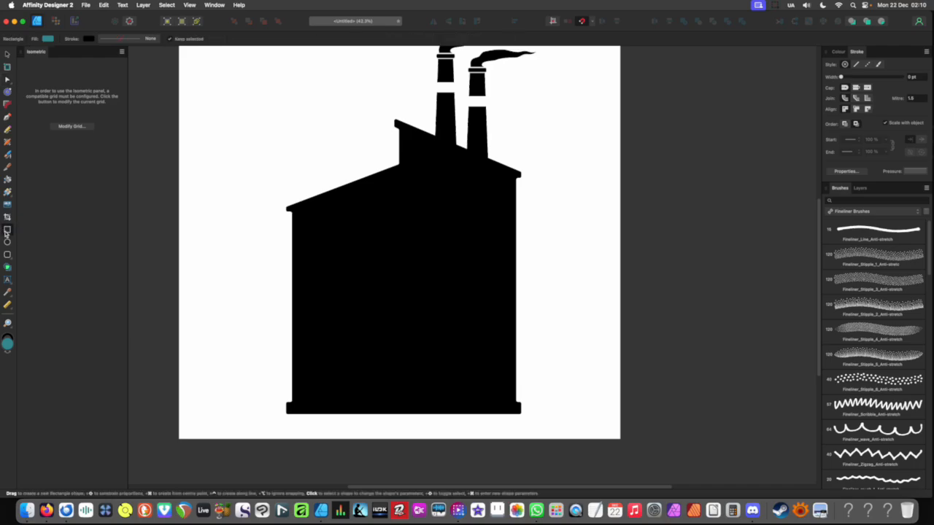
pyautogui.moveTo(195, 240)
pyautogui.mouseDown()
pyautogui.moveTo(269, 253)
pyautogui.moveTo(435, 245)
pyautogui.moveTo(465, 184)
pyautogui.moveTo(464, 203)
pyautogui.mouseUp()
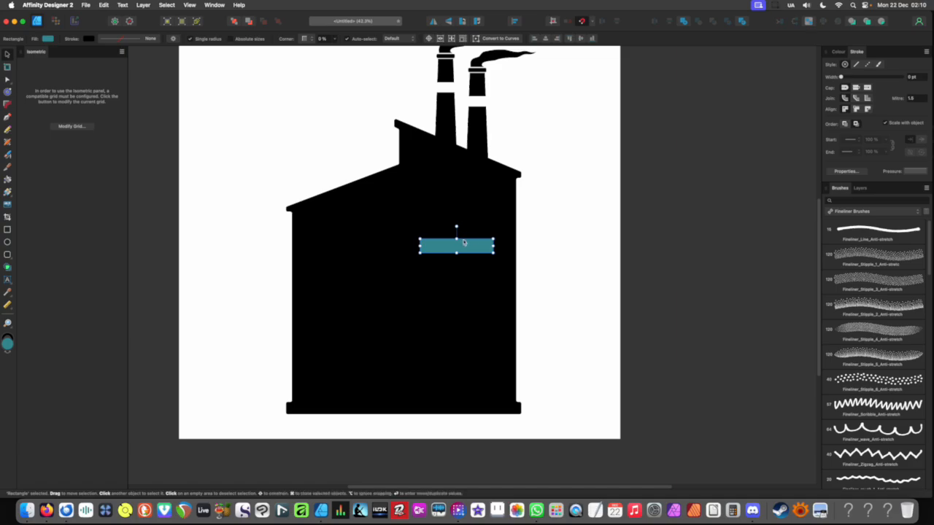
pyautogui.moveTo(465, 243); pyautogui.dragTo(464, 192)
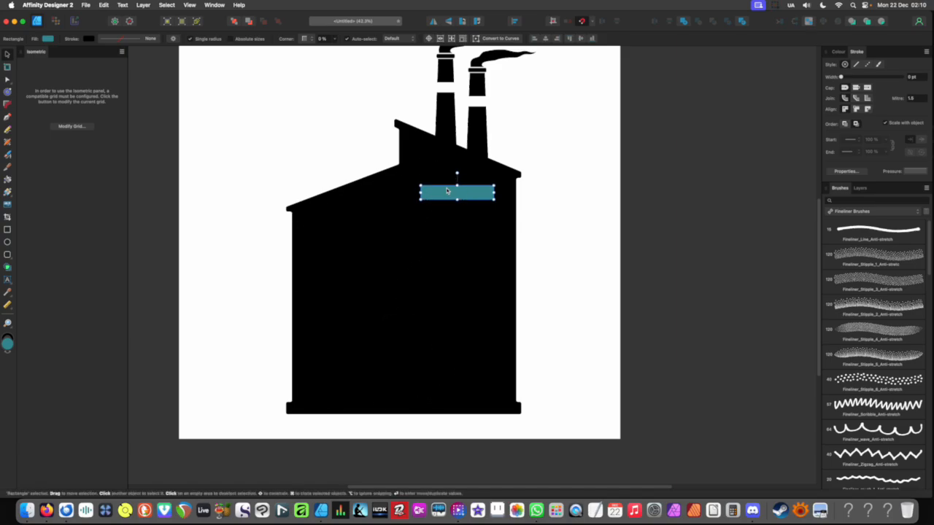
pyautogui.moveTo(457, 187)
pyautogui.mouseDown()
pyautogui.moveTo(471, 208)
pyautogui.moveTo(471, 236)
pyautogui.mouseUp()
pyautogui.click(589, 234)
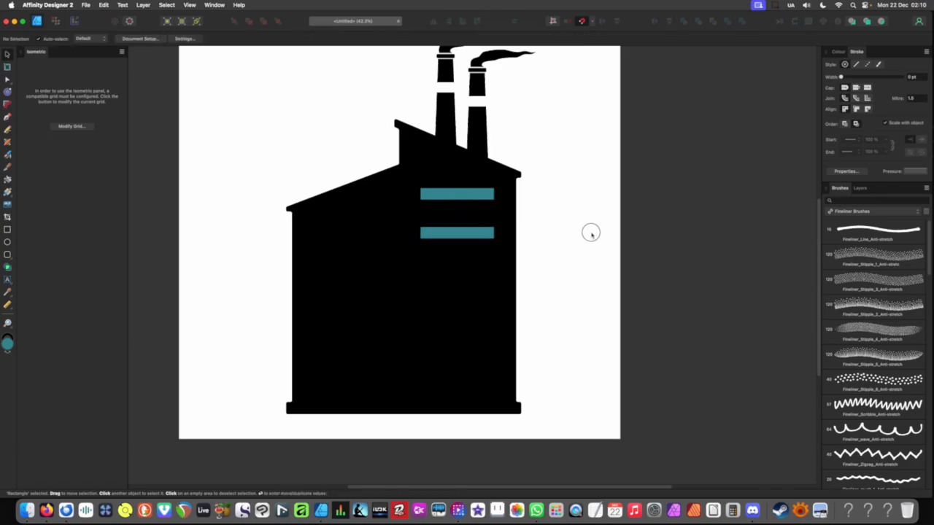
# - Recolour both teal window strips white by sampling the background beside the building
pyautogui.scroll(1, 460, 222)
pyautogui.scroll(3, 459, 222)
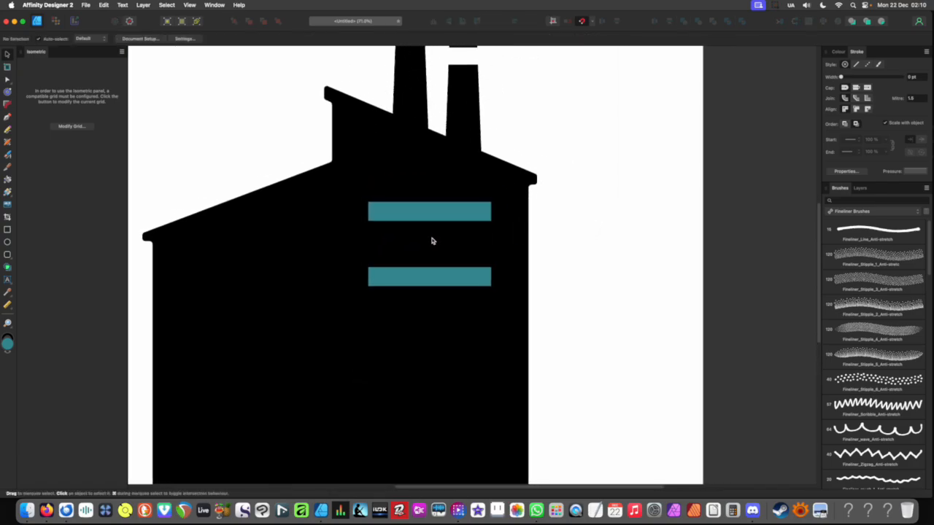
pyautogui.click(483, 213)
pyautogui.keyDown('shift'); pyautogui.click(473, 276); pyautogui.keyUp('shift')
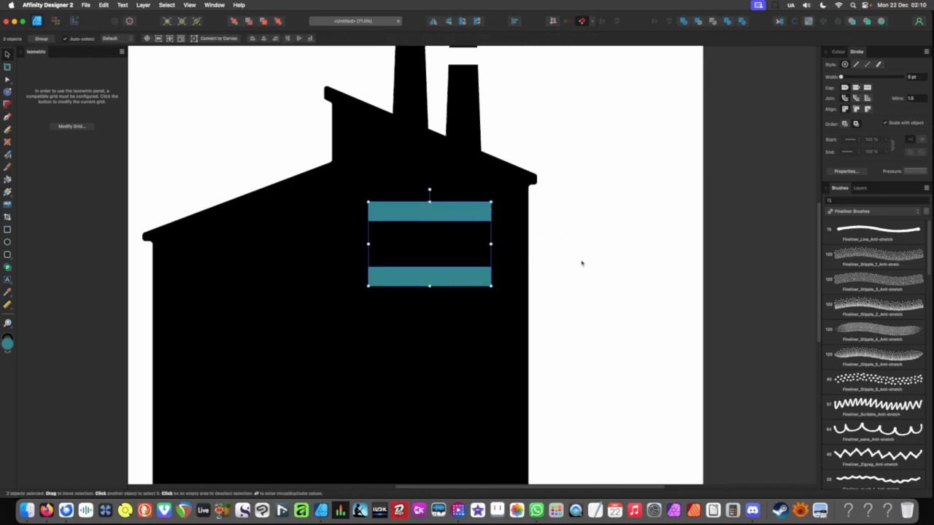
pyautogui.press('i')
pyautogui.click(564, 259)
pyautogui.press('v')
pyautogui.click(564, 260)
pyautogui.scroll(-6, 500, 233)
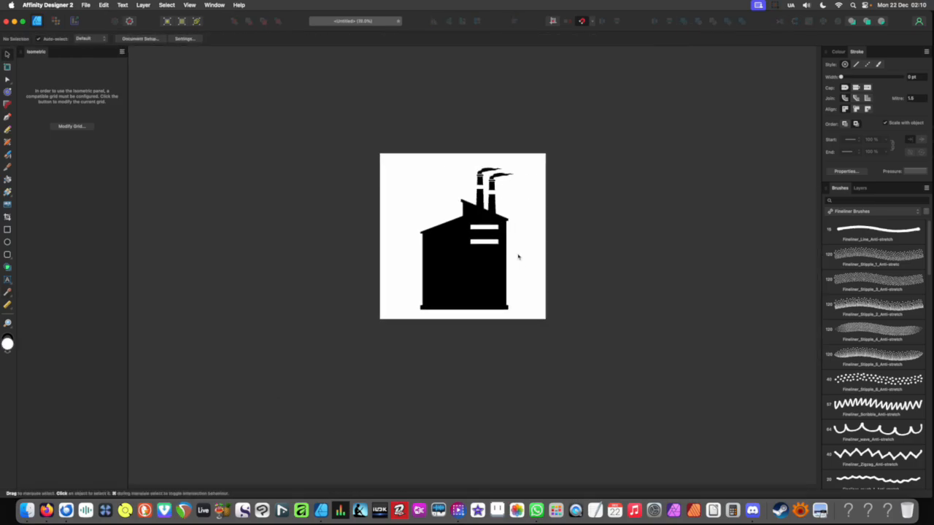
# - Draw a thin vertical bar crossing both window strips and duplicate it near their other end
pyautogui.scroll(5, 517, 253)
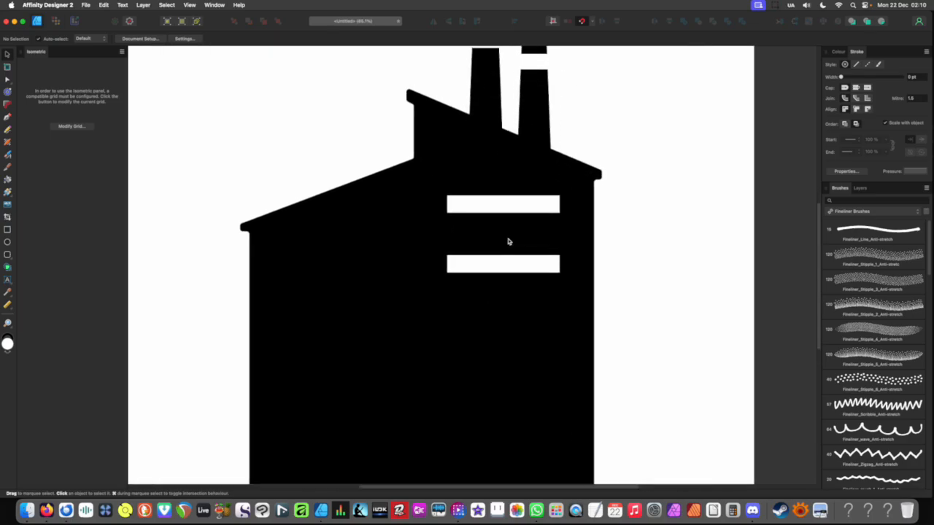
pyautogui.click(8, 230)
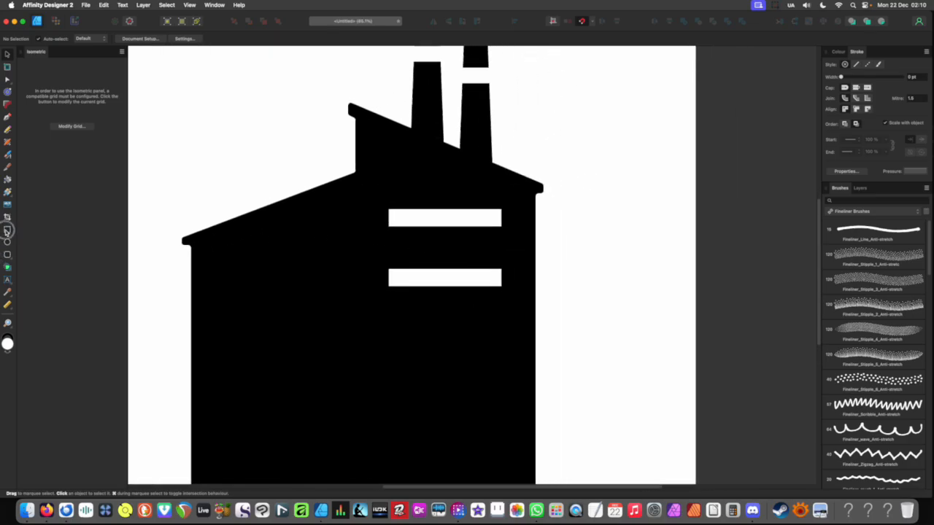
pyautogui.moveTo(409, 47)
pyautogui.mouseDown()
pyautogui.moveTo(406, 307)
pyautogui.moveTo(474, 296)
pyautogui.mouseUp()
pyautogui.press('v')
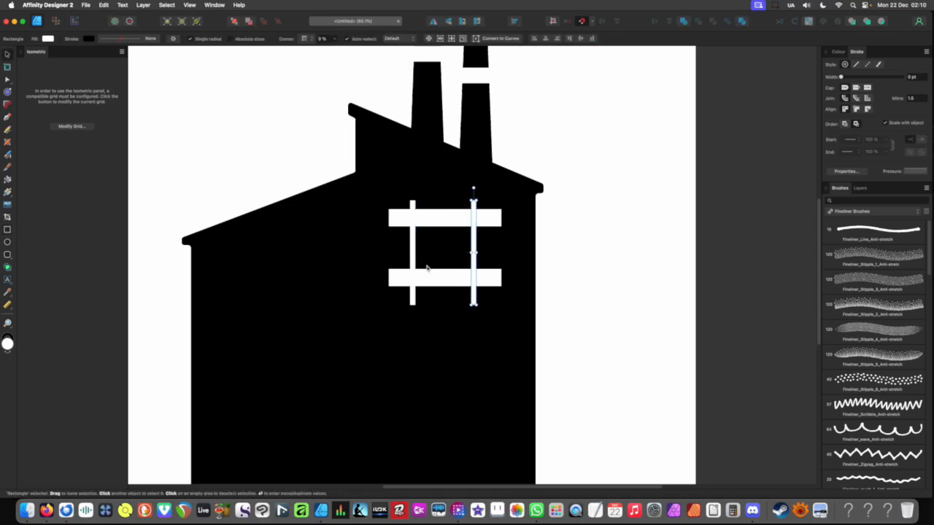
# - Recolour both vertical bars with the building's black, centred across the window strips, and group them
pyautogui.keyDown('shift'); pyautogui.click(416, 254); pyautogui.keyUp('shift')
pyautogui.press('i')
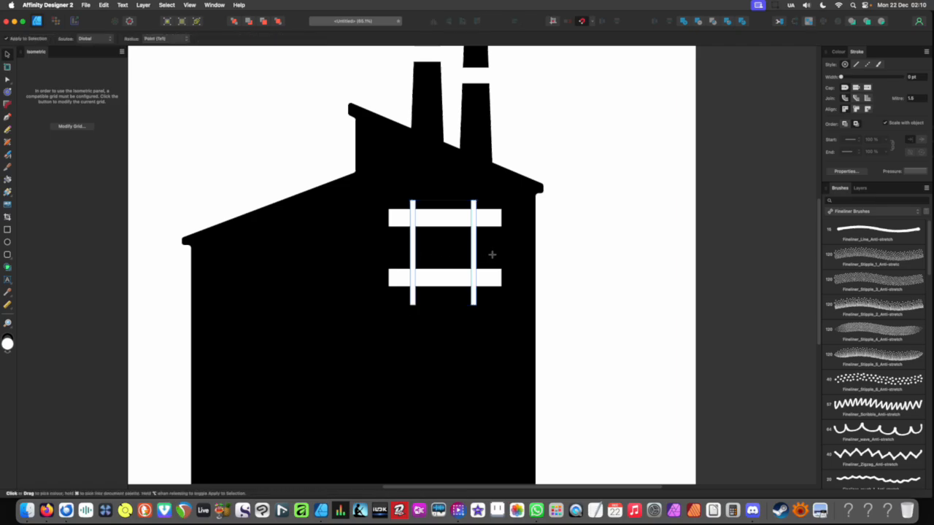
pyautogui.click(491, 255)
pyautogui.press('v')
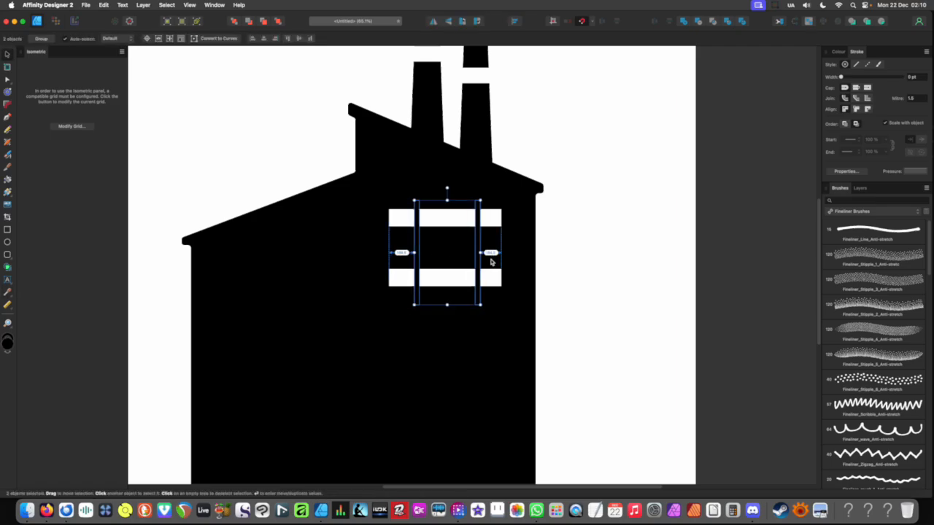
pyautogui.press('super+g')
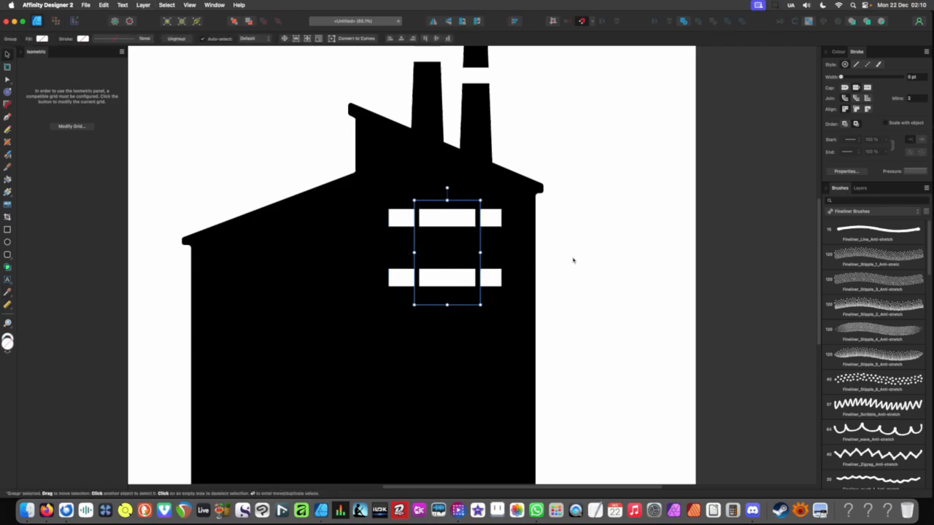
# - Move the grouped vertical bars off the building to examine them, and undo the move
pyautogui.moveTo(481, 253); pyautogui.dragTo(648, 235)
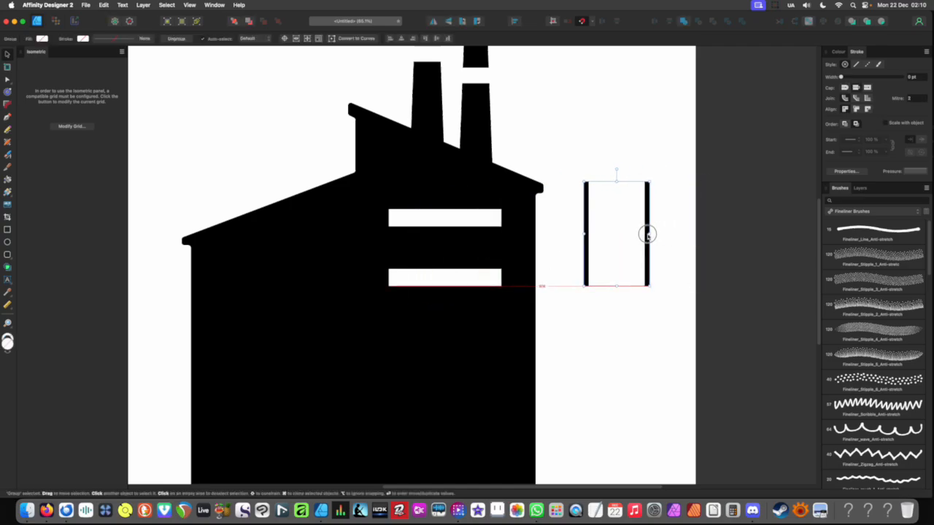
pyautogui.press('super+z')
pyautogui.click(595, 230)
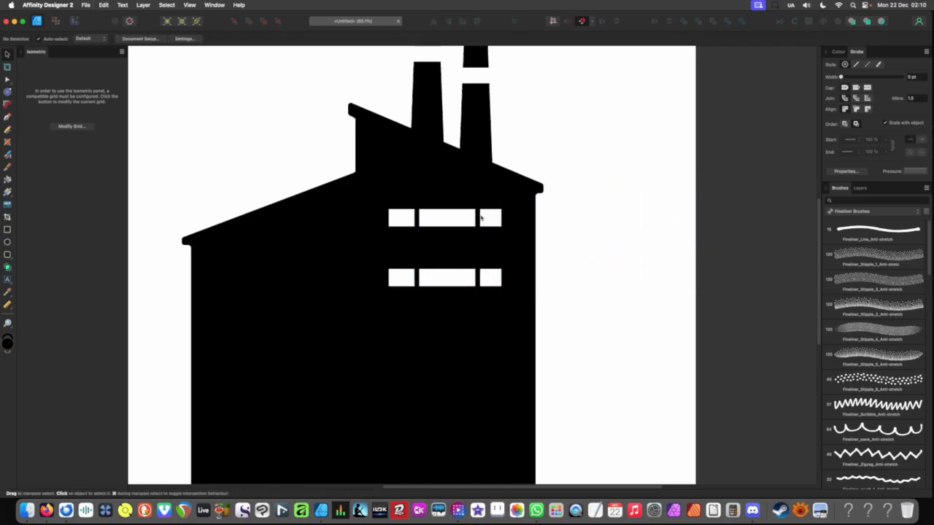
# - Merge the two white window strips into one shape with the Add operation
pyautogui.click(461, 217)
pyautogui.keyDown('shift'); pyautogui.click(449, 277); pyautogui.keyUp('shift')
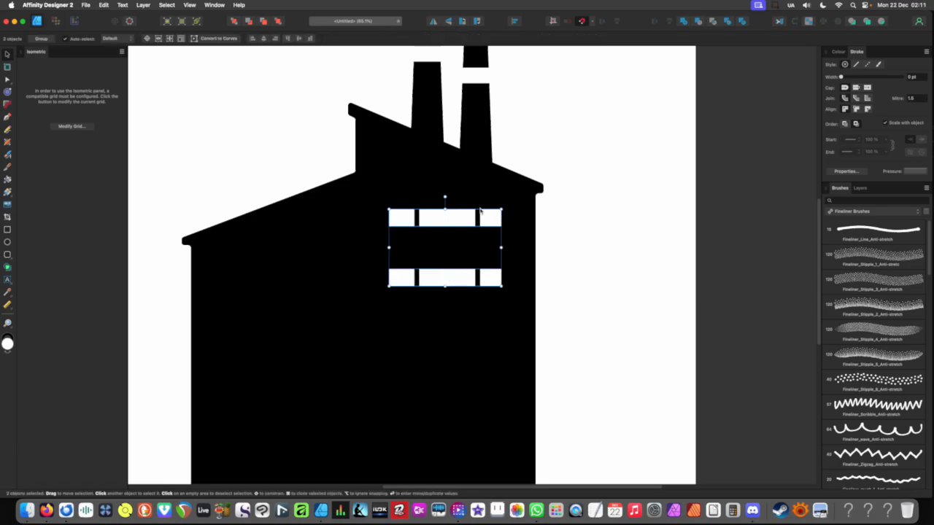
pyautogui.click(538, 273)
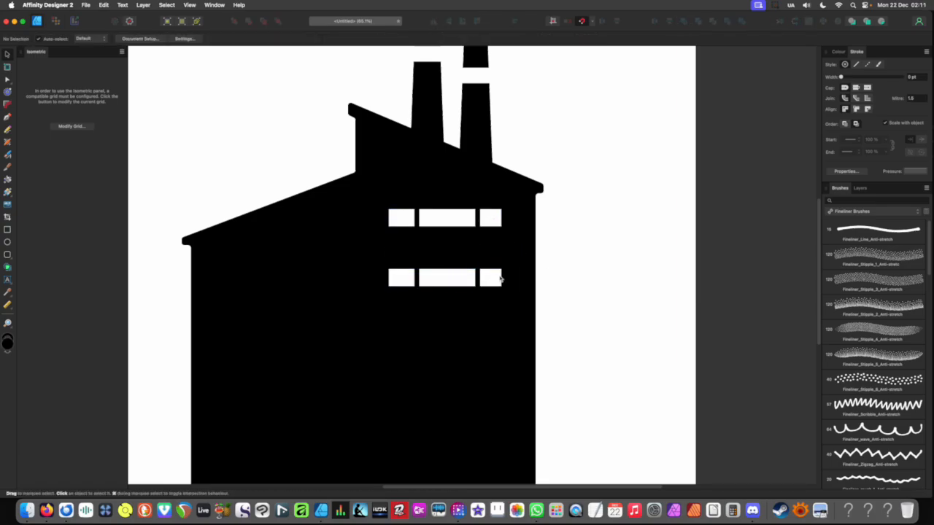
pyautogui.click(499, 278)
pyautogui.keyDown('shift'); pyautogui.click(495, 218); pyautogui.keyUp('shift')
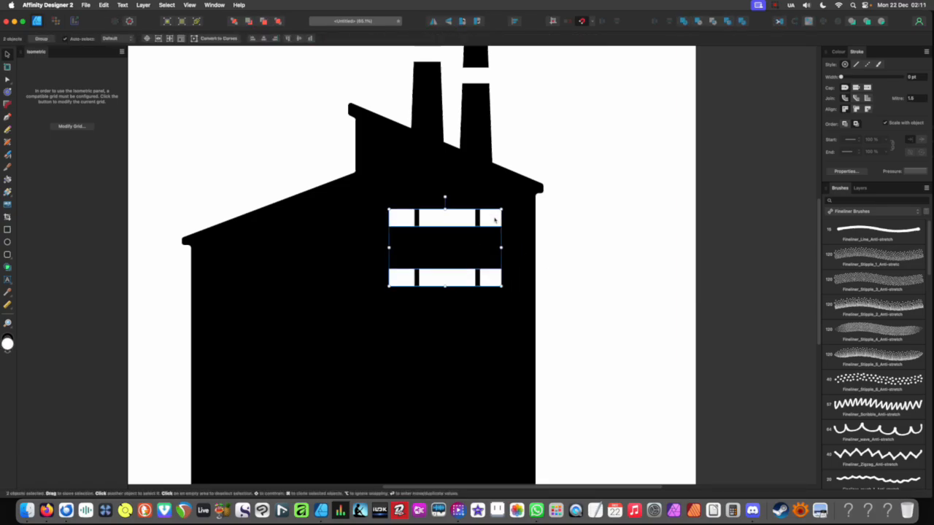
pyautogui.click(684, 22)
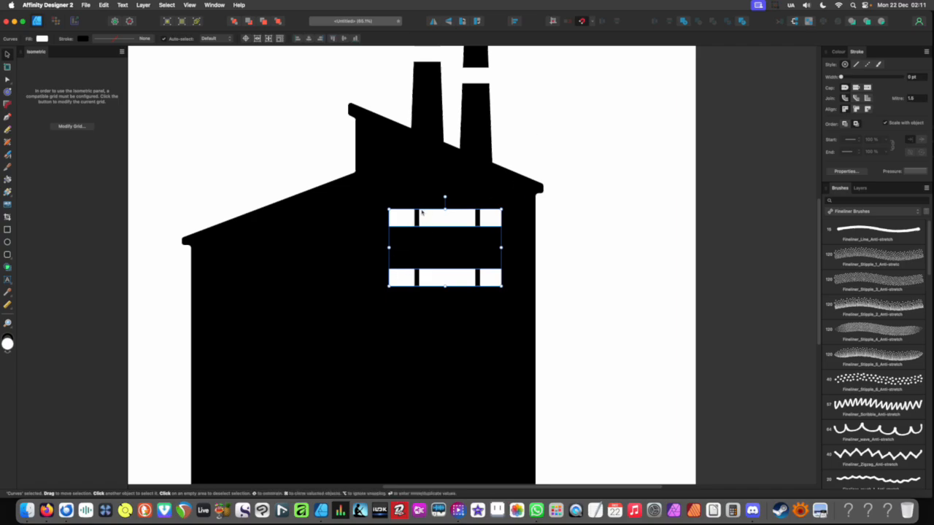
# - Select the grouped vertical bars together with the merged window strips
pyautogui.keyDown('shift'); pyautogui.click(418, 213); pyautogui.keyUp('shift')
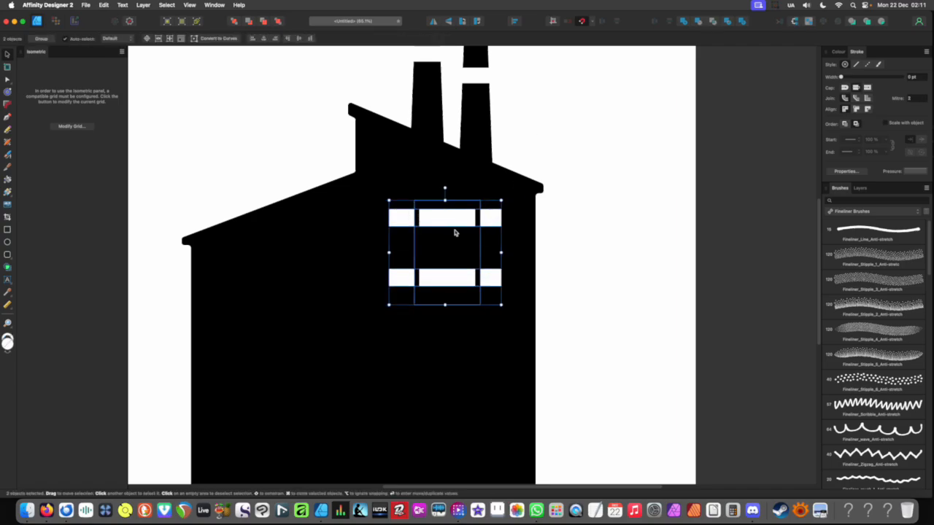
# - Center the window divider group horizontally on the white window bands, relative to the selection bounds
pyautogui.moveTo(413, 219); pyautogui.dragTo(804, 202)
pyautogui.press('super+z')
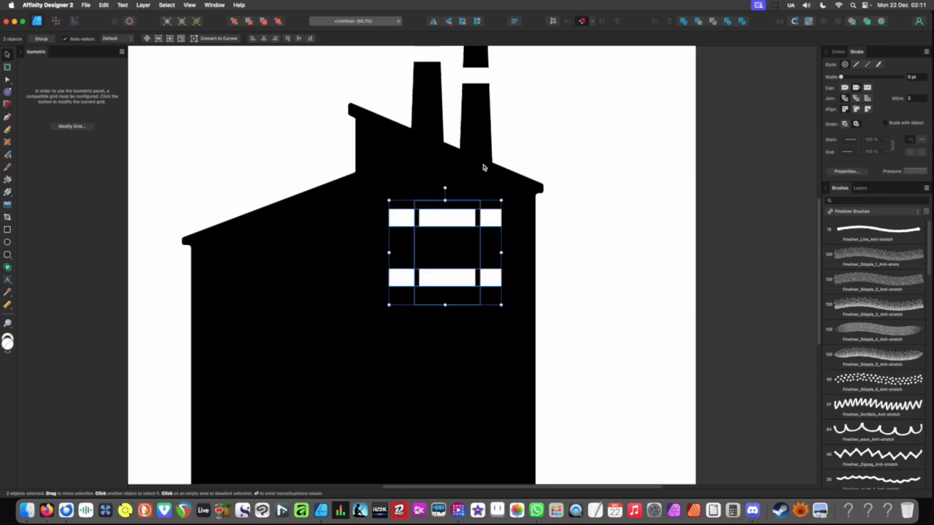
pyautogui.click(514, 21)
pyautogui.click(531, 46)
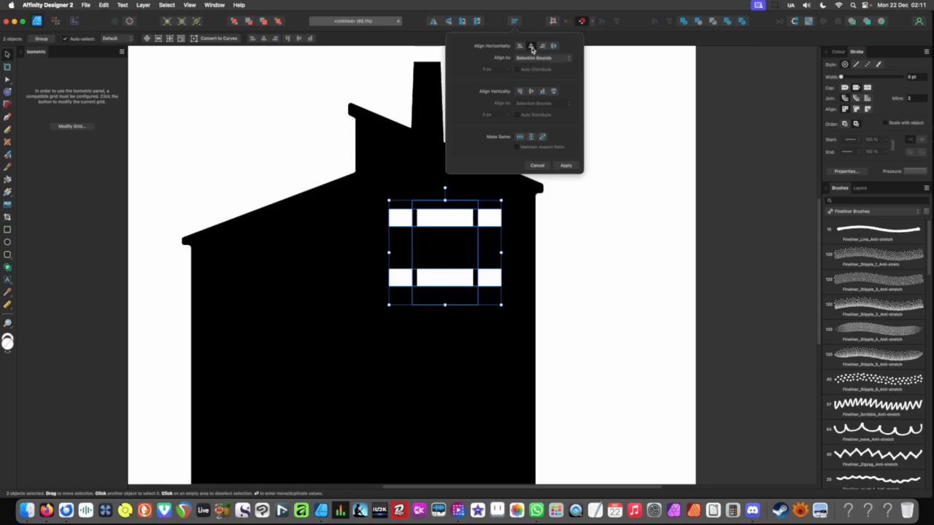
pyautogui.click(566, 166)
pyautogui.scroll(-3, 344, 268)
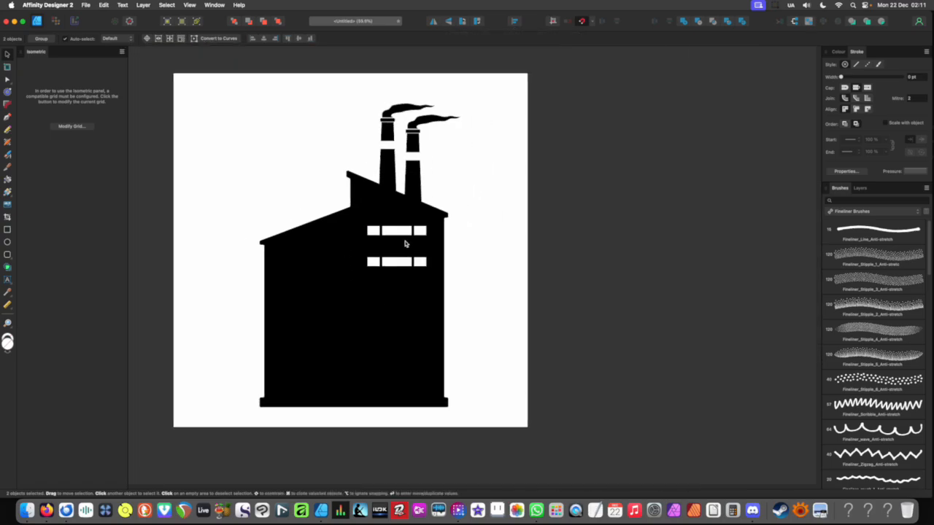
pyautogui.scroll(1, 407, 244)
pyautogui.scroll(2, 381, 240)
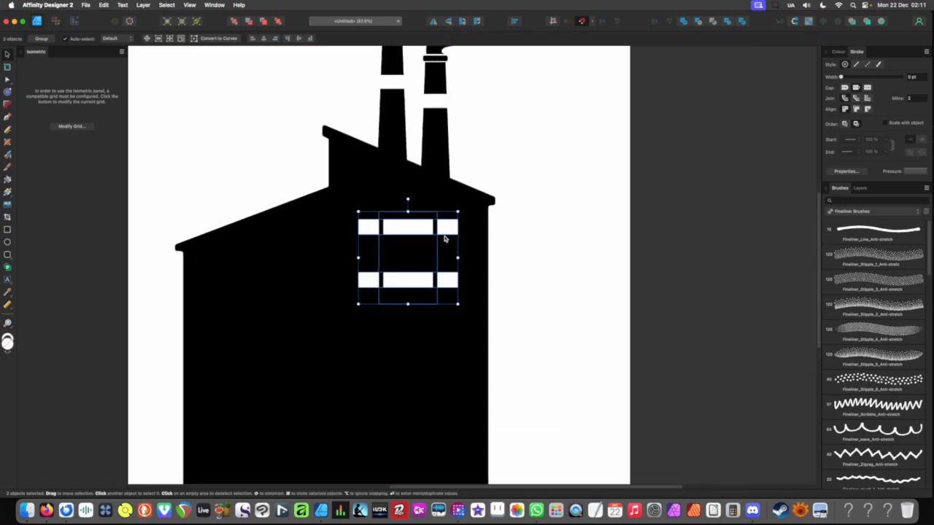
pyautogui.scroll(3, 439, 233)
pyautogui.click(610, 242)
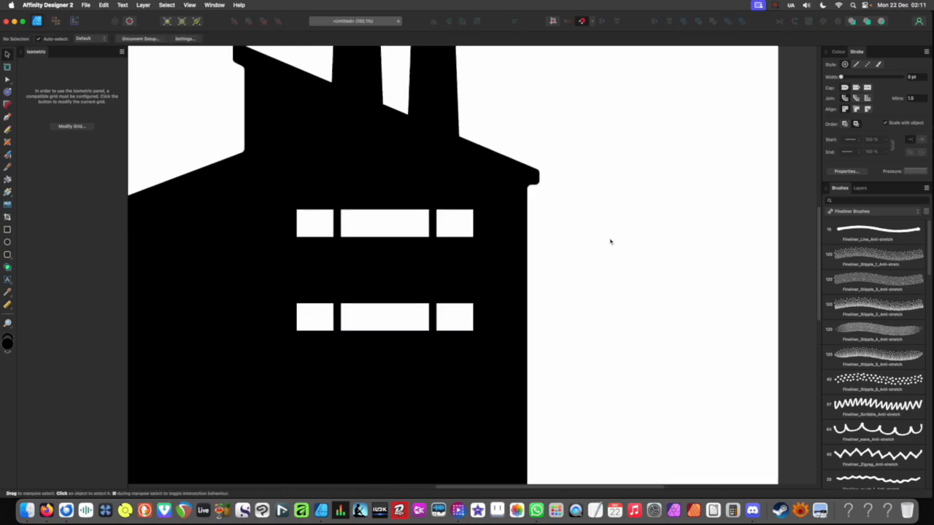
pyautogui.click(434, 217)
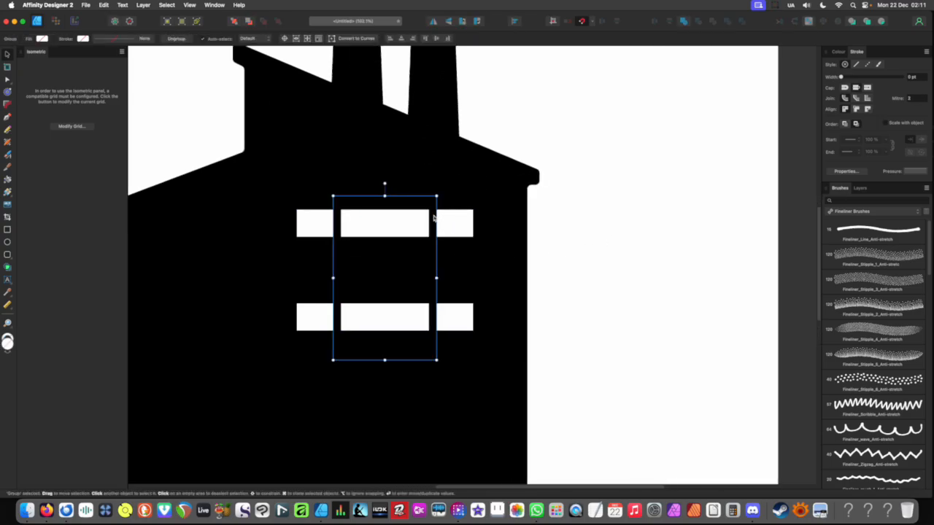
pyautogui.keyDown('shift'); pyautogui.click(484, 217); pyautogui.keyUp('shift')
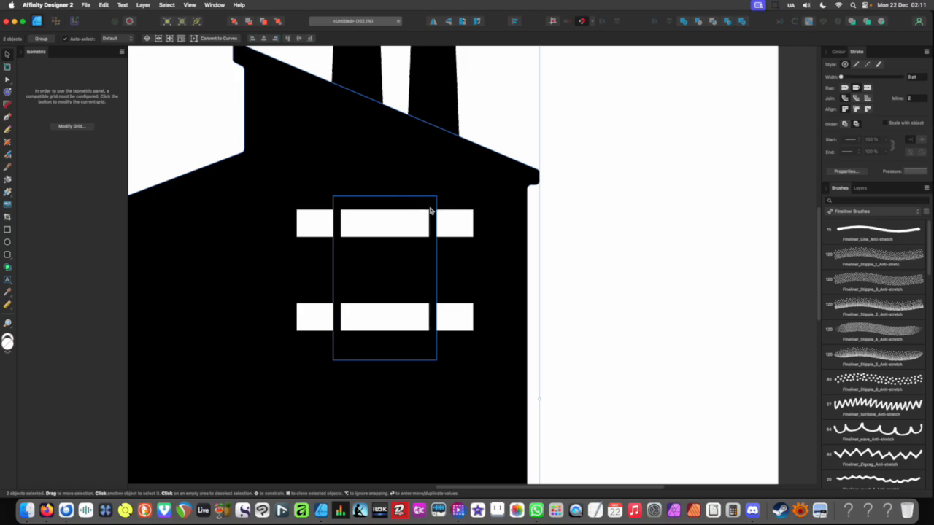
pyautogui.click(565, 197)
pyautogui.click(464, 225)
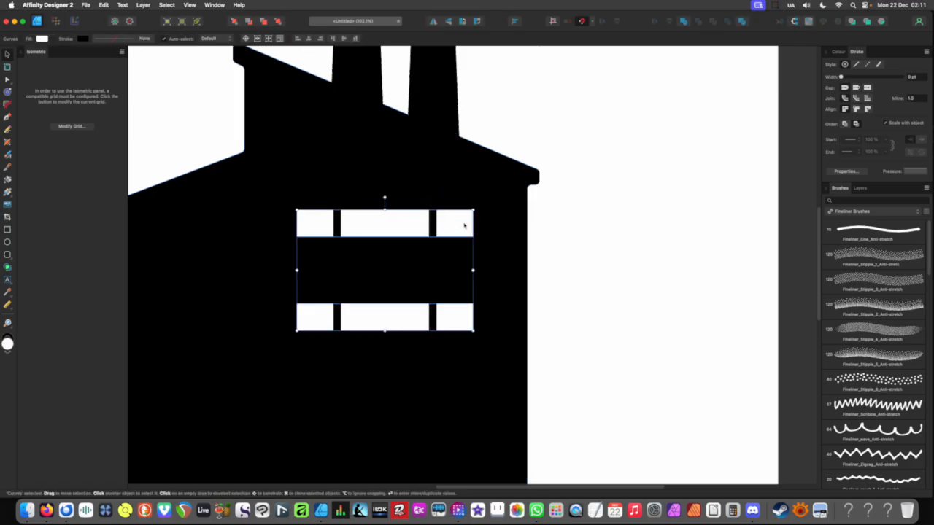
pyautogui.scroll(-10, 445, 225)
pyautogui.click(345, 177)
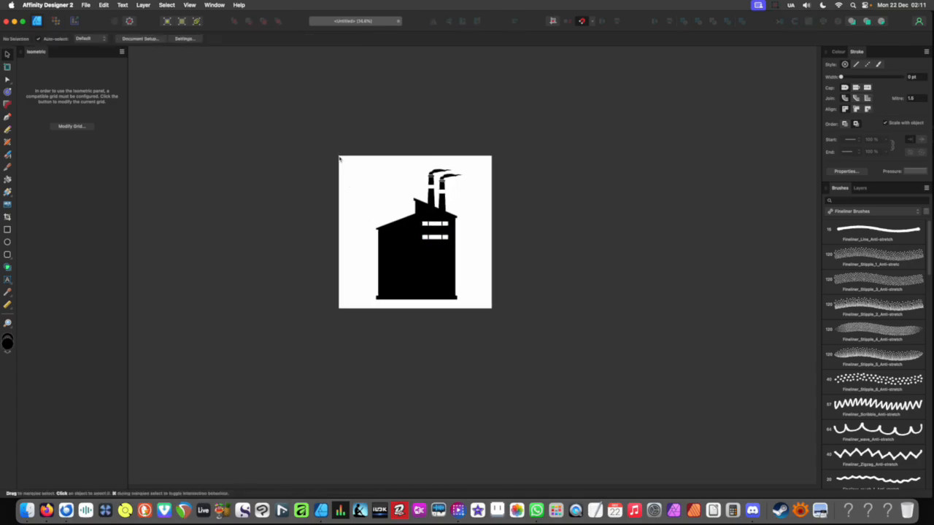
# - Move the whole factory artwork off the artboard to check its windows and chimney stripes against the pasteboard
pyautogui.moveTo(336, 149)
pyautogui.mouseDown()
pyautogui.moveTo(604, 431)
pyautogui.moveTo(549, 389)
pyautogui.mouseUp()
pyautogui.moveTo(445, 270)
pyautogui.mouseDown()
pyautogui.moveTo(566, 290)
pyautogui.moveTo(582, 273)
pyautogui.mouseUp()
pyautogui.scroll(10, 602, 274)
pyautogui.scroll(2, 602, 291)
pyautogui.hscroll(2, 601, 292)
pyautogui.click(601, 306)
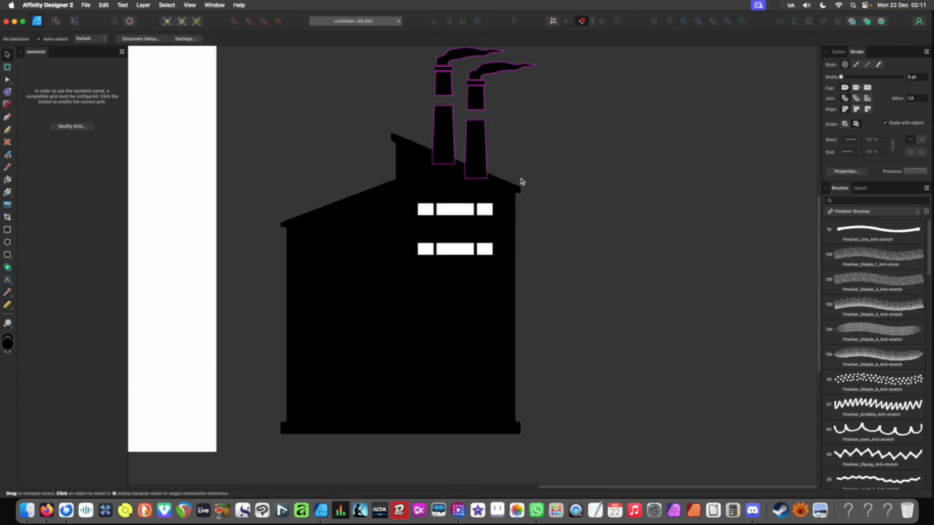
pyautogui.scroll(2, 523, 222)
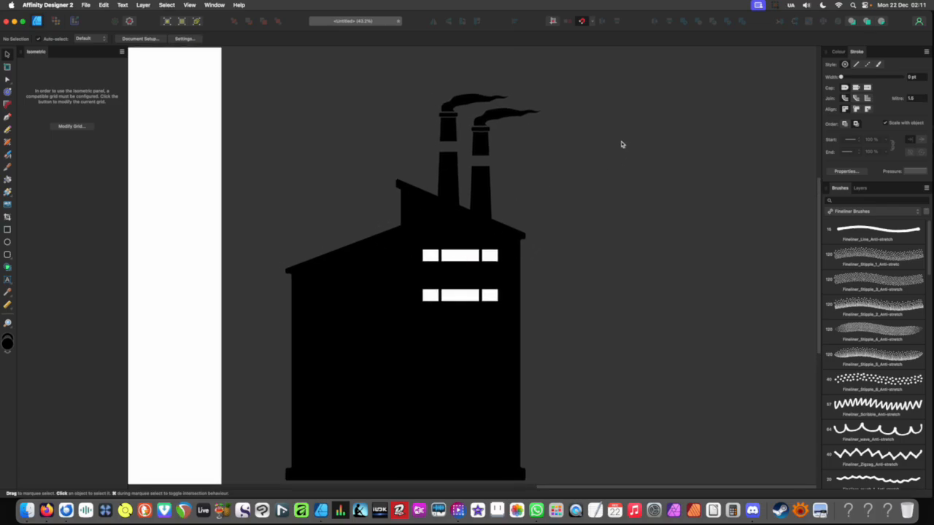
pyautogui.scroll(-3, 615, 153)
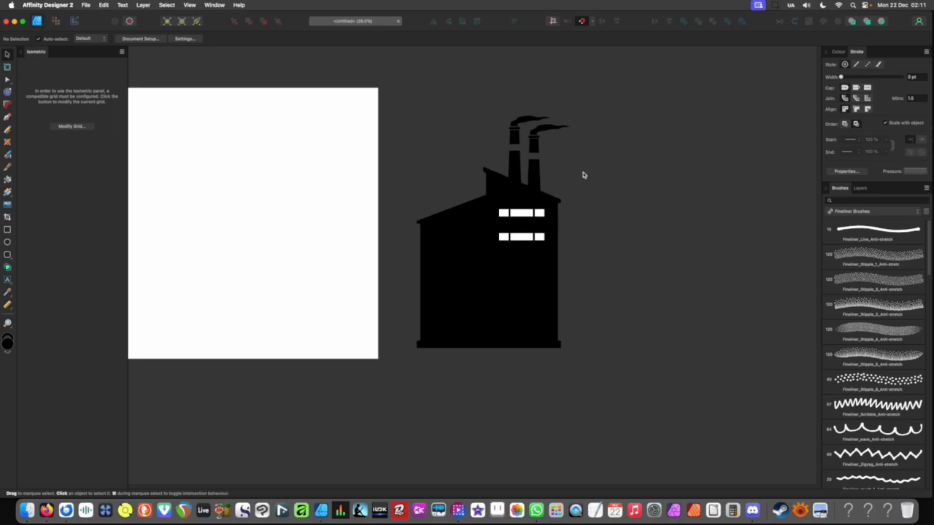
pyautogui.moveTo(620, 107); pyautogui.dragTo(594, 179)
pyautogui.scroll(3, 580, 231)
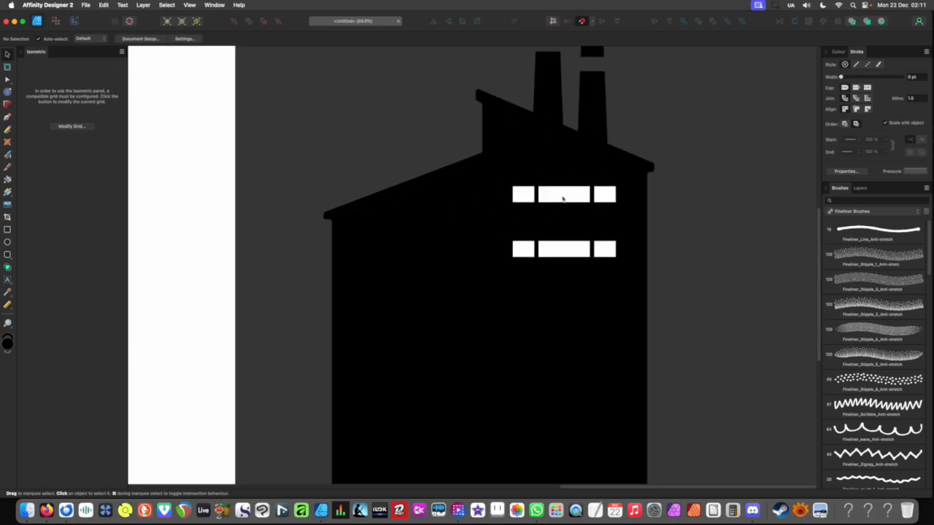
# - Move the whole factory artwork back onto the artboard
pyautogui.scroll(-5, 563, 194)
pyautogui.moveTo(507, 101); pyautogui.dragTo(667, 242)
pyautogui.moveTo(562, 223); pyautogui.dragTo(400, 221)
pyautogui.scroll(7, 425, 189)
pyautogui.hscroll(-2, 527, 221)
pyautogui.click(603, 235)
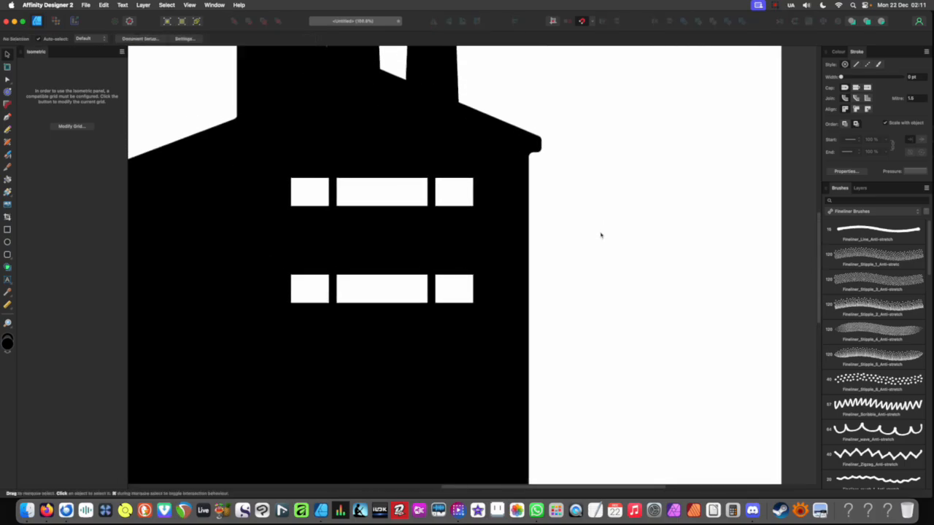
# - Subtract the white window bands from the black building body
pyautogui.click(472, 191)
pyautogui.keyDown('shift'); pyautogui.click(513, 216); pyautogui.keyUp('shift')
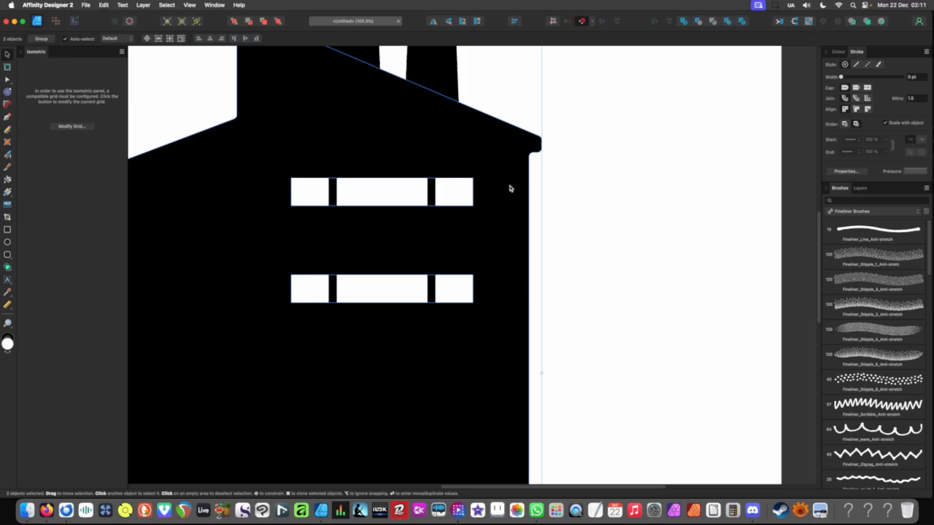
pyautogui.click(701, 23)
pyautogui.click(588, 223)
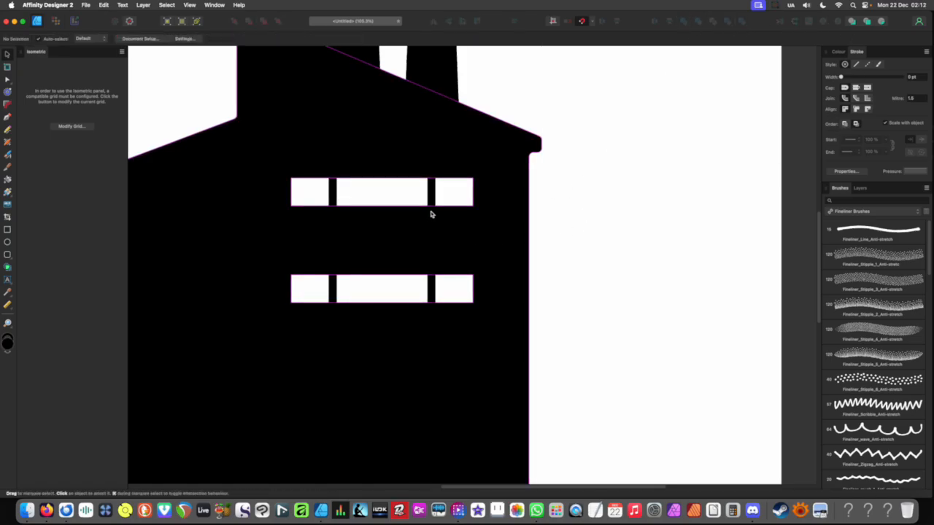
# - Test-move the building body off the artboard to check the window cut-outs, and undo the move
pyautogui.scroll(-6, 398, 198)
pyautogui.scroll(5, 379, 199)
pyautogui.scroll(-5, 389, 217)
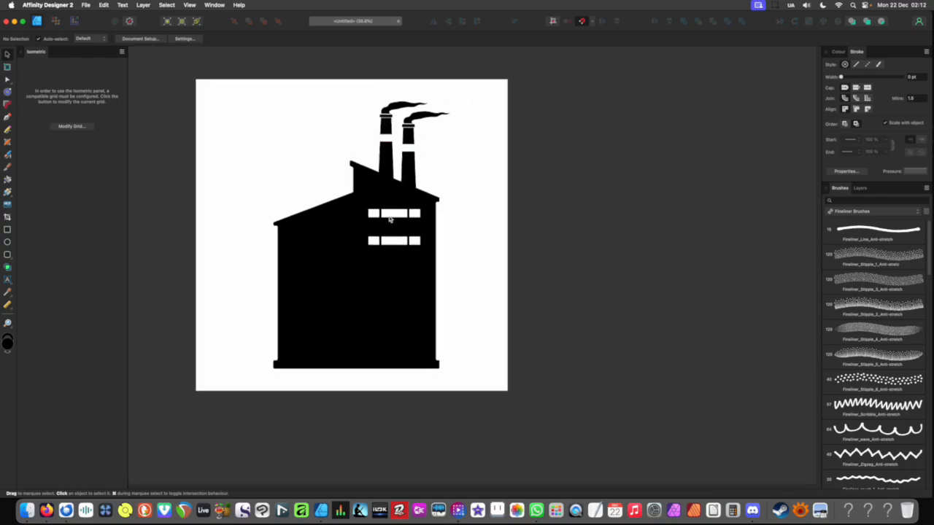
pyautogui.moveTo(423, 225); pyautogui.dragTo(721, 229)
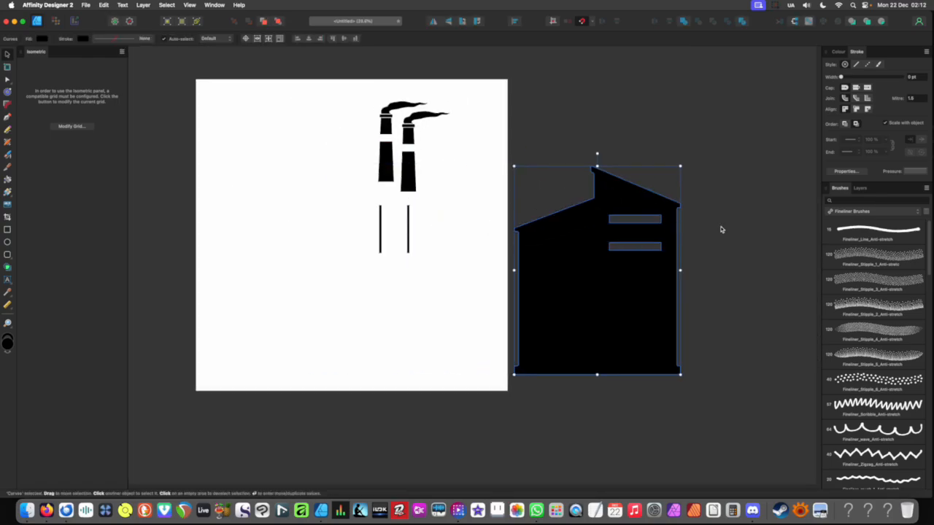
pyautogui.press('super+z')
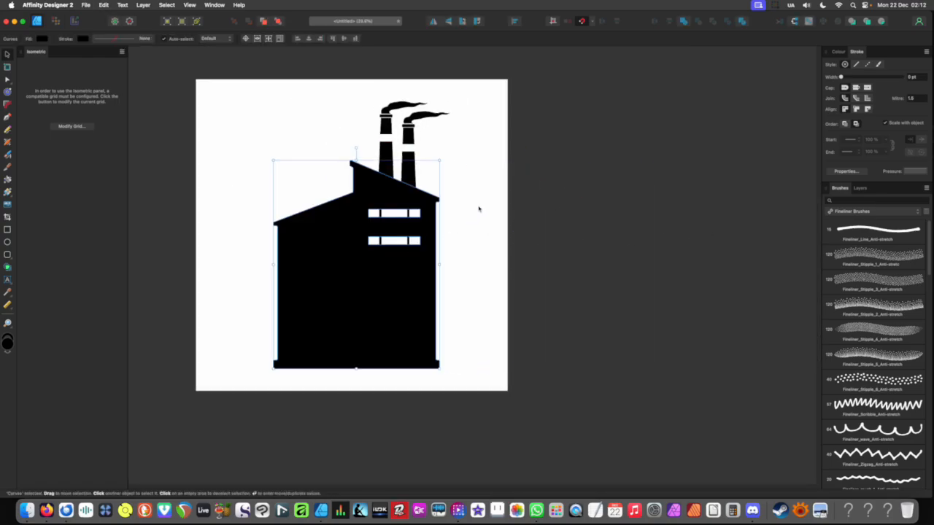
# - Merge the window divider group with the building body using Add, and check it with a test move that is undone
pyautogui.moveTo(481, 203); pyautogui.dragTo(346, 256)
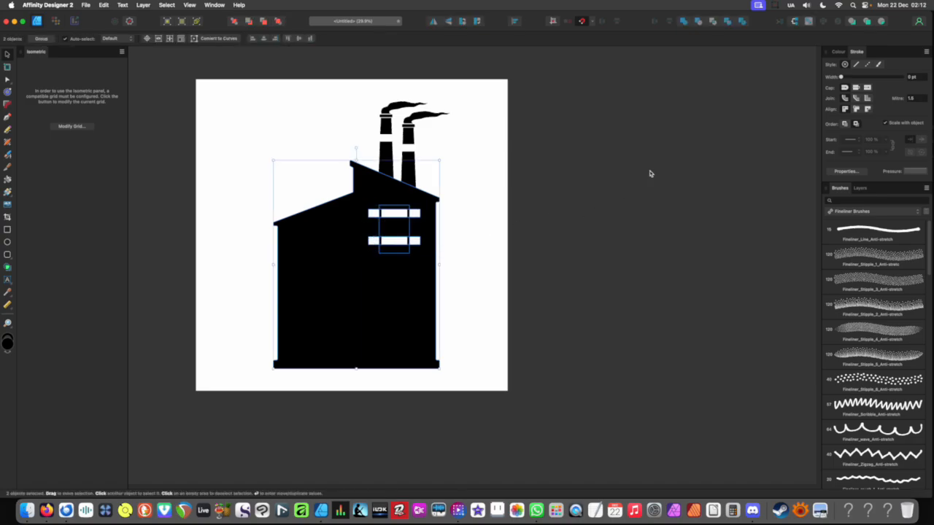
pyautogui.click(686, 23)
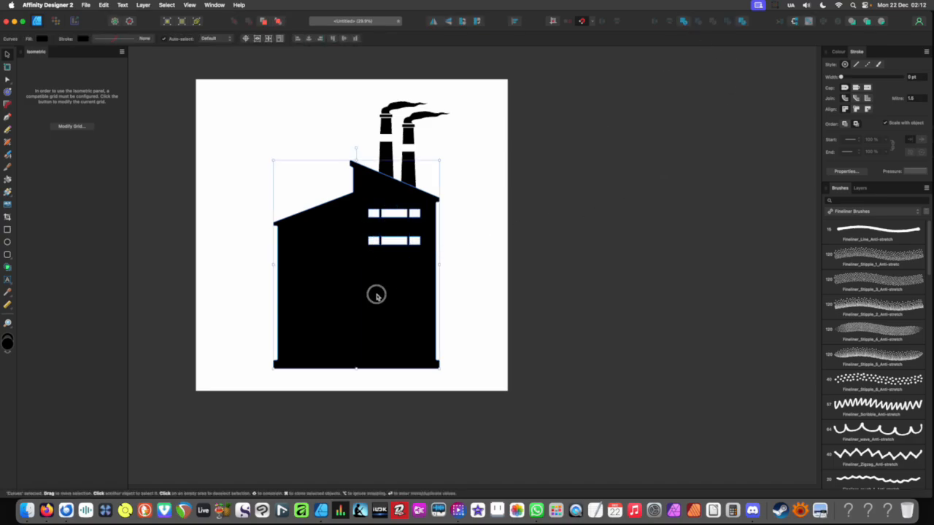
pyautogui.moveTo(375, 294); pyautogui.dragTo(656, 280)
pyautogui.press('super+z')
pyautogui.click(653, 277)
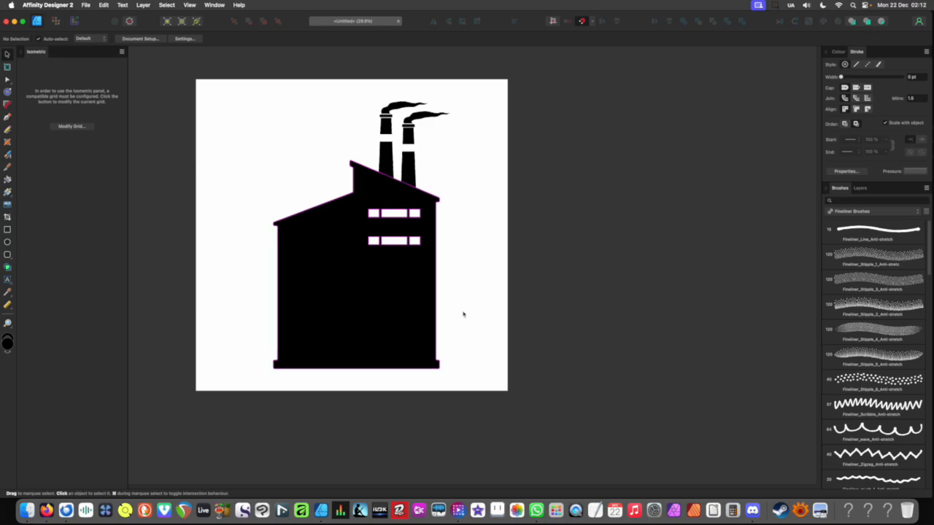
pyautogui.moveTo(464, 315); pyautogui.dragTo(498, 314)
# - Select all nodes of the building's window cut-outs and nudge them down by two large increments
pyautogui.scroll(3, 466, 307)
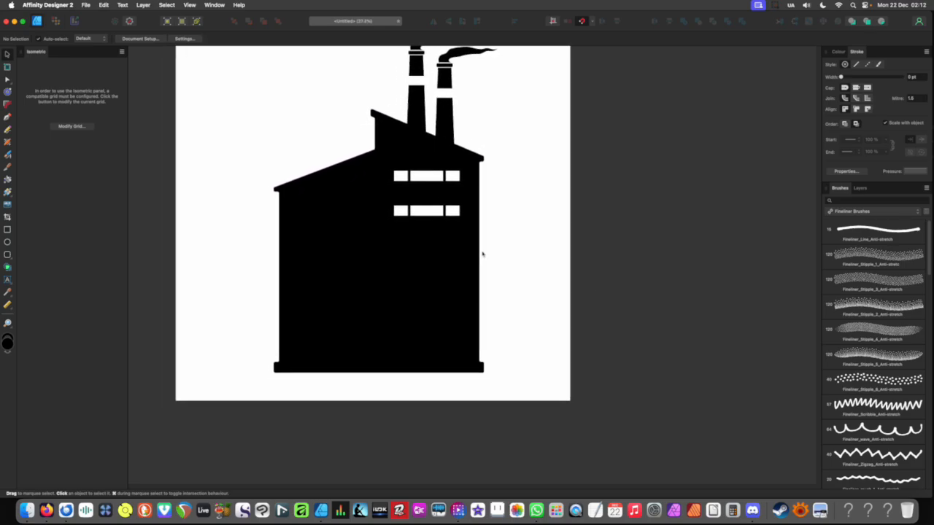
pyautogui.scroll(1, 413, 211)
pyautogui.click(419, 197)
pyautogui.press('a')
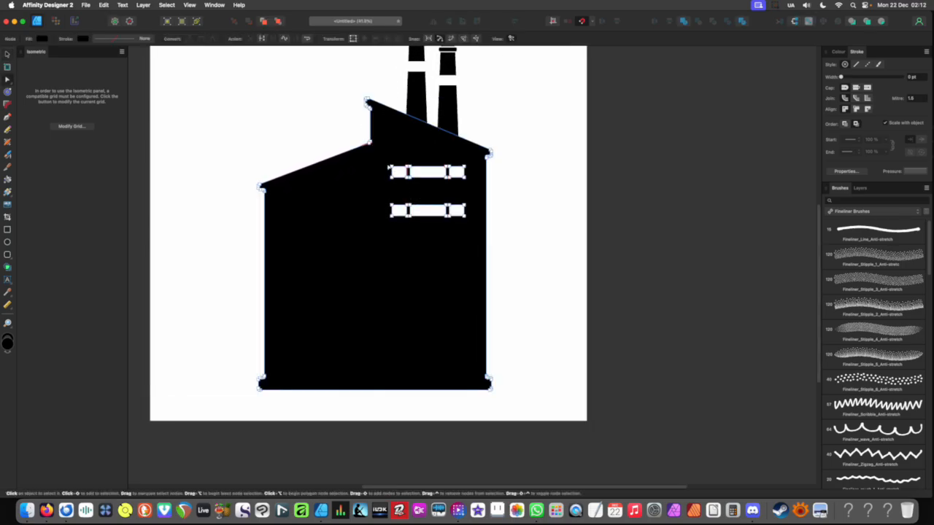
pyautogui.moveTo(384, 159); pyautogui.dragTo(472, 229)
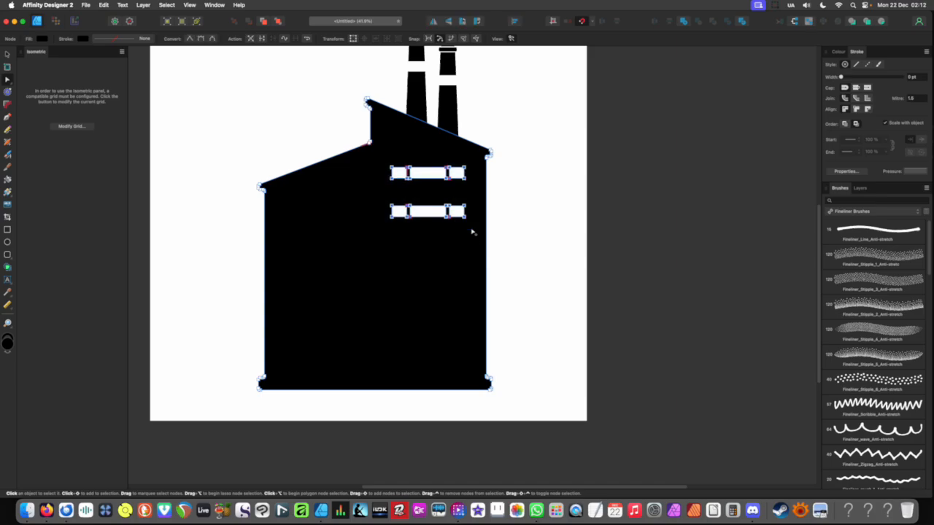
pyautogui.hotkey('shift', 'Down')
pyautogui.hotkey('shift', 'Down')
pyautogui.click(520, 242)
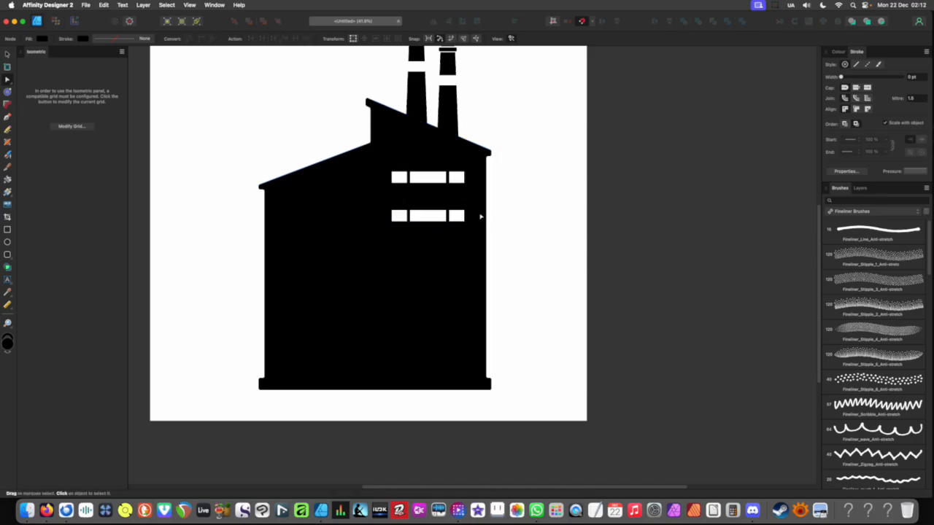
pyautogui.scroll(-5, 424, 224)
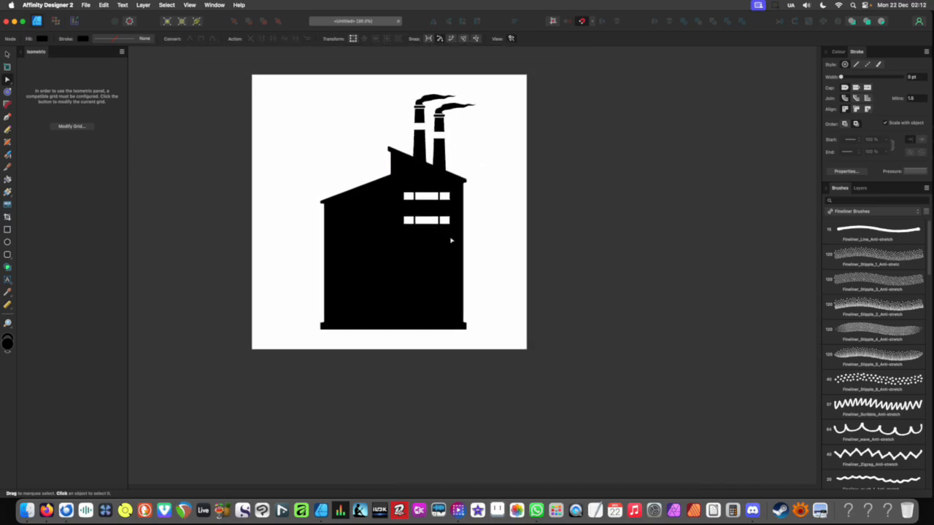
# - Draw an upright door rectangle near the building's lower-right corner and fill it with the white sampled from the windows
pyautogui.scroll(5, 461, 290)
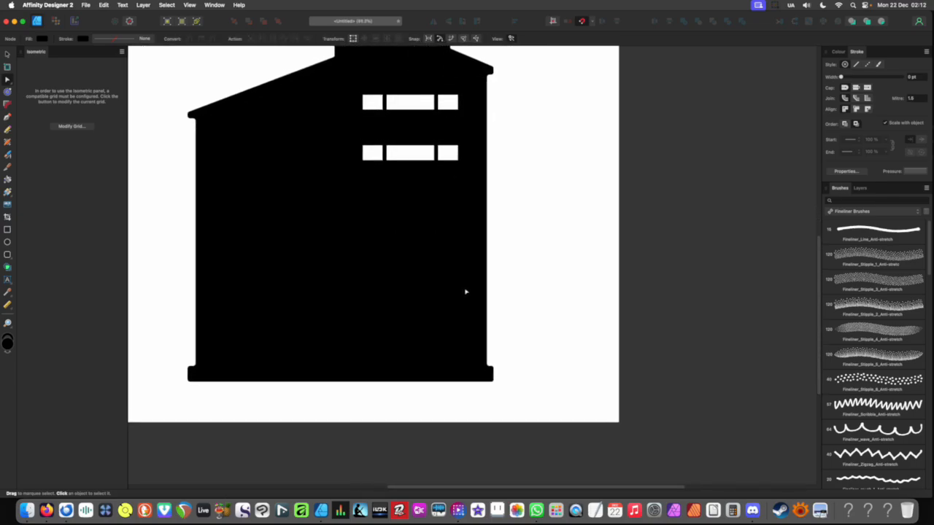
pyautogui.press('m')
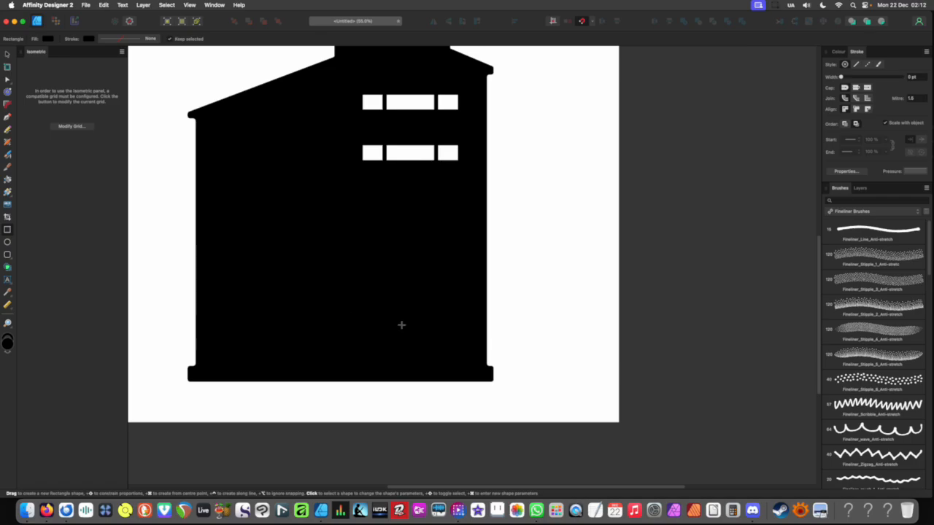
pyautogui.moveTo(471, 367); pyautogui.dragTo(447, 330)
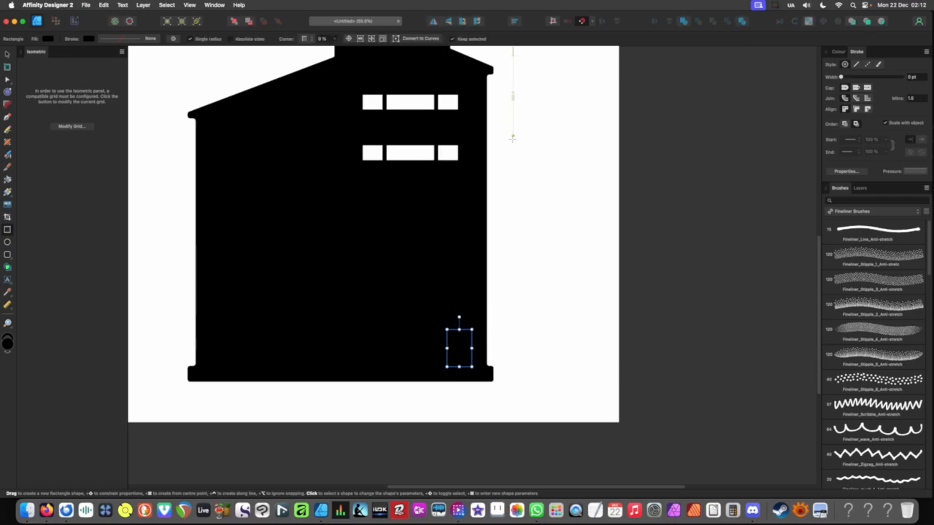
pyautogui.press('i')
pyautogui.click(423, 154)
pyautogui.press('m')
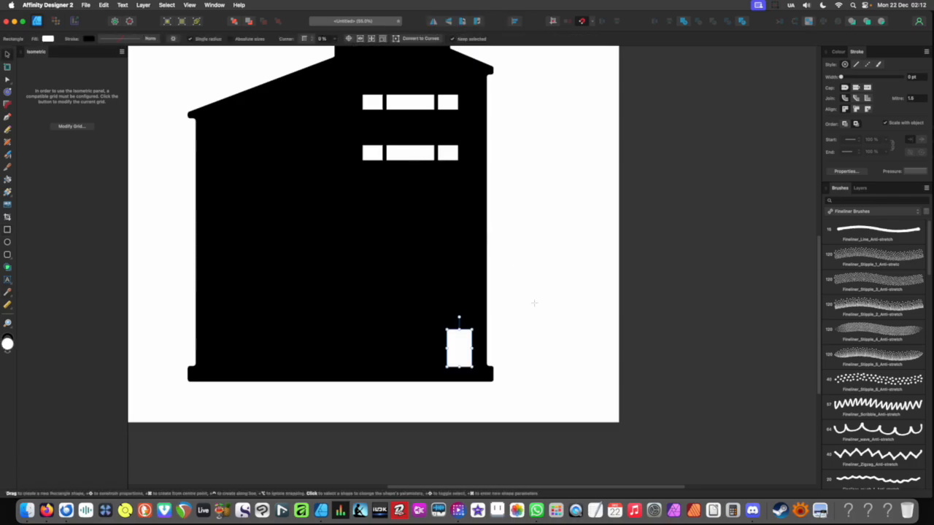
pyautogui.press('super+d')
# - Extend the white door rectangle slightly downward toward the building's base
pyautogui.scroll(5, 527, 359)
pyautogui.scroll(5, 509, 355)
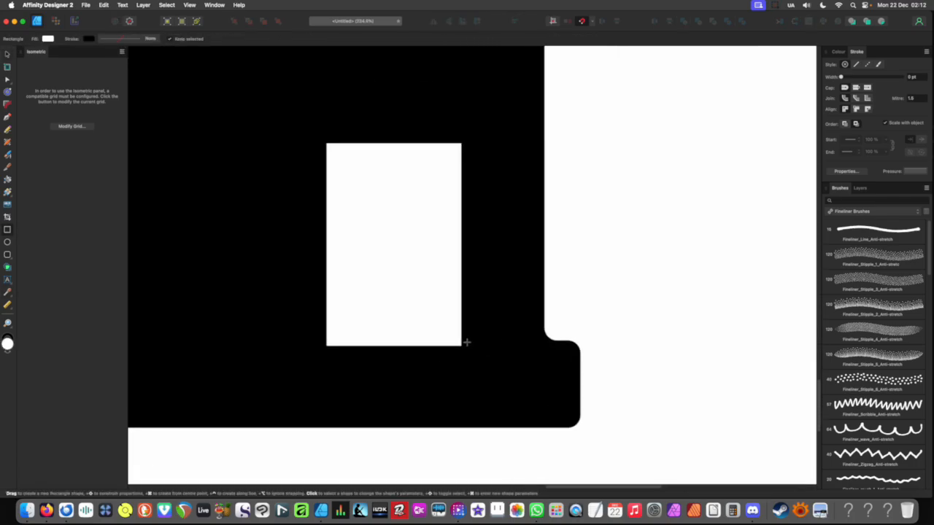
pyautogui.press('v')
pyautogui.click(409, 322)
pyautogui.moveTo(393, 348); pyautogui.dragTo(394, 362)
# - Make two small white windows beside the door from scaled-down copies of it, level with the door's top edge
pyautogui.scroll(2, 429, 321)
pyautogui.moveTo(454, 313); pyautogui.dragTo(279, 324)
pyautogui.moveTo(357, 395); pyautogui.dragTo(229, 238)
pyautogui.scroll(-5, 468, 217)
pyautogui.scroll(-6, 475, 218)
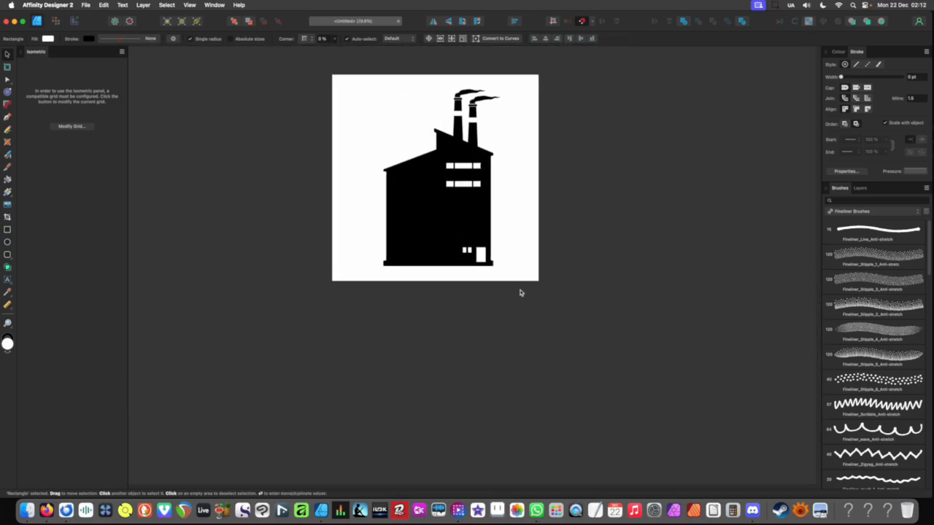
# - Subtract the white door and the two small windows beside it from the black building body
pyautogui.scroll(6, 519, 292)
pyautogui.hscroll(-2, 467, 284)
pyautogui.click(385, 321)
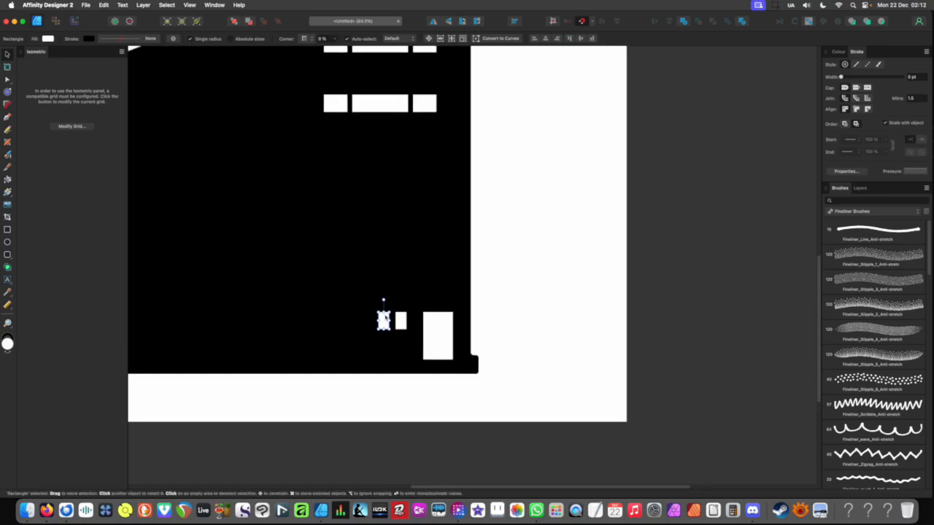
pyautogui.keyDown('shift'); pyautogui.click(401, 322); pyautogui.keyUp('shift')
pyautogui.keyDown('shift'); pyautogui.click(426, 328); pyautogui.keyUp('shift')
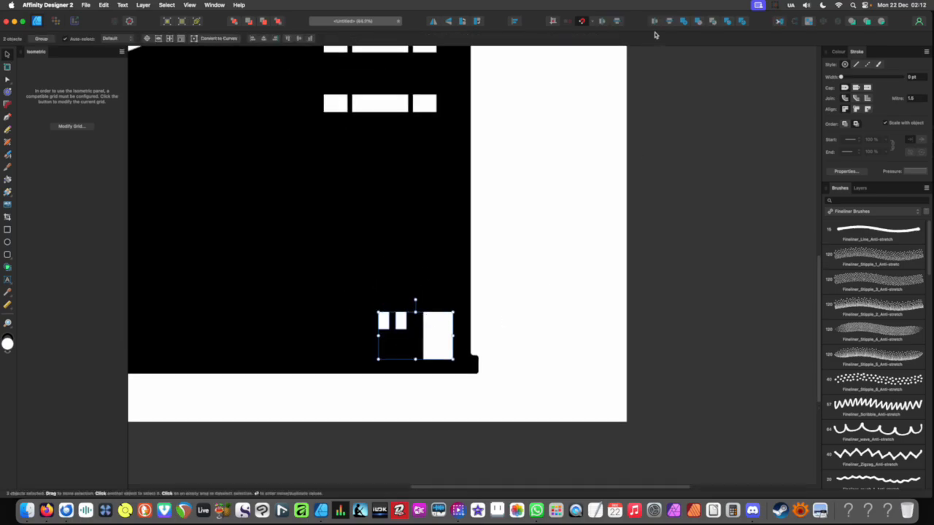
pyautogui.click(433, 237)
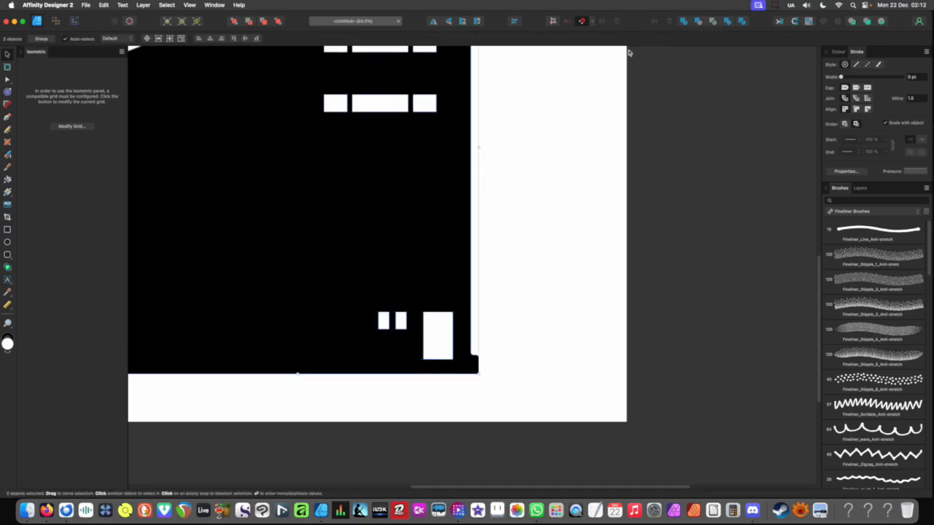
pyautogui.click(699, 22)
pyautogui.press('super+0')
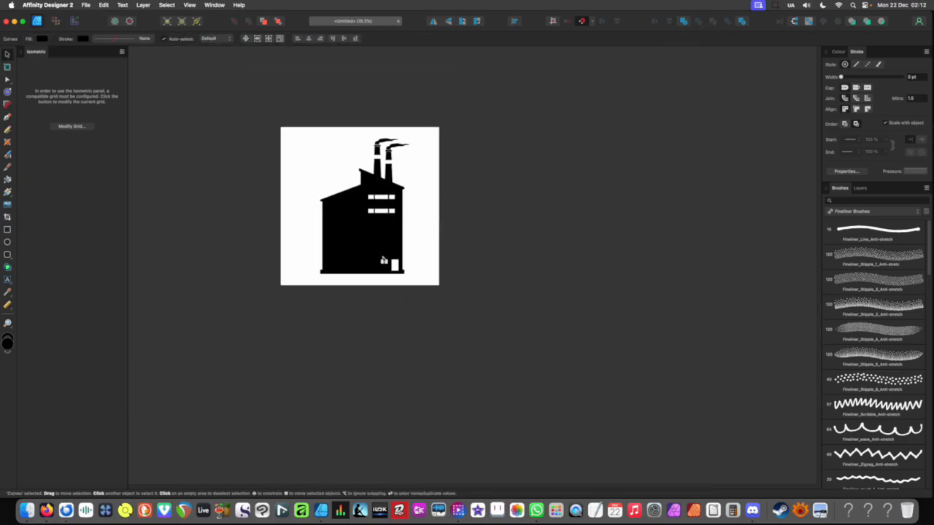
pyautogui.click(391, 223)
pyautogui.moveTo(391, 223); pyautogui.dragTo(539, 236)
pyautogui.press('super+z')
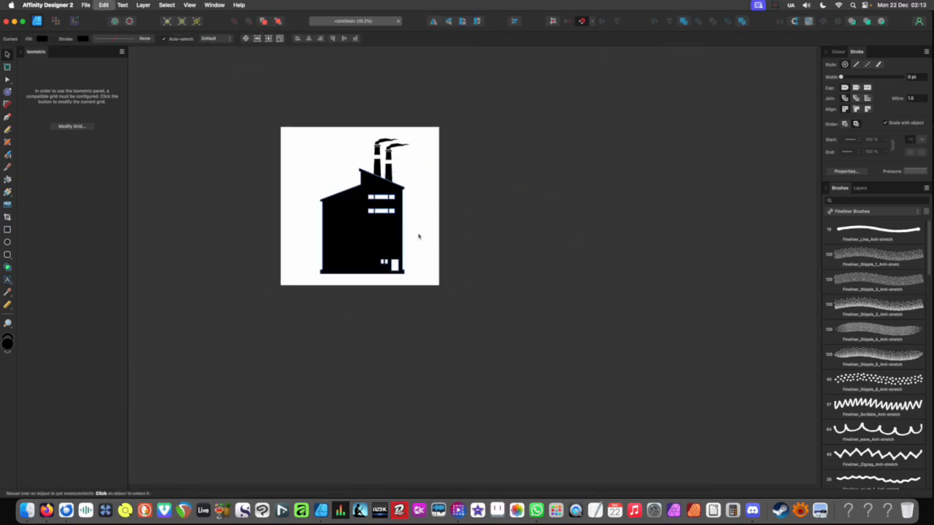
# - Merge the smoking chimneys and the building body into one shape and move it slightly left on the artboard
pyautogui.click(450, 173)
pyautogui.moveTo(457, 122); pyautogui.dragTo(323, 193)
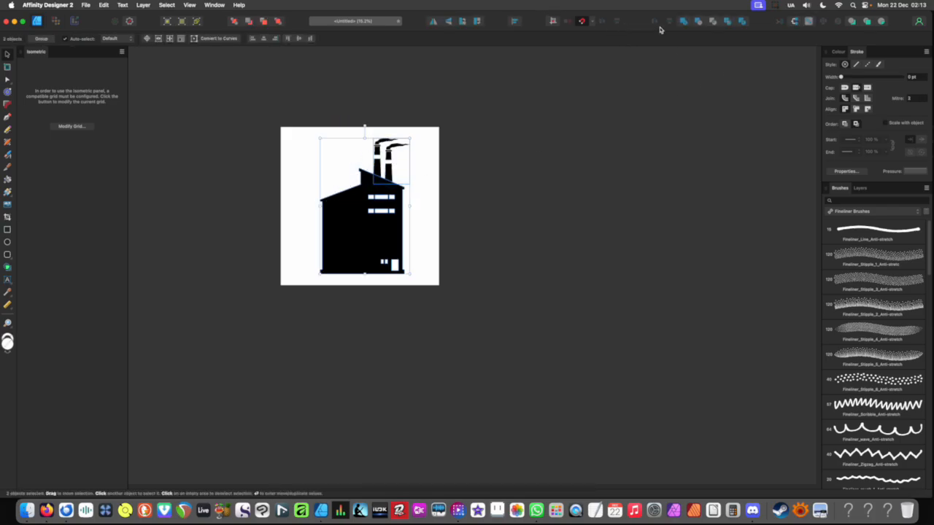
pyautogui.click(683, 22)
pyautogui.scroll(3, 435, 175)
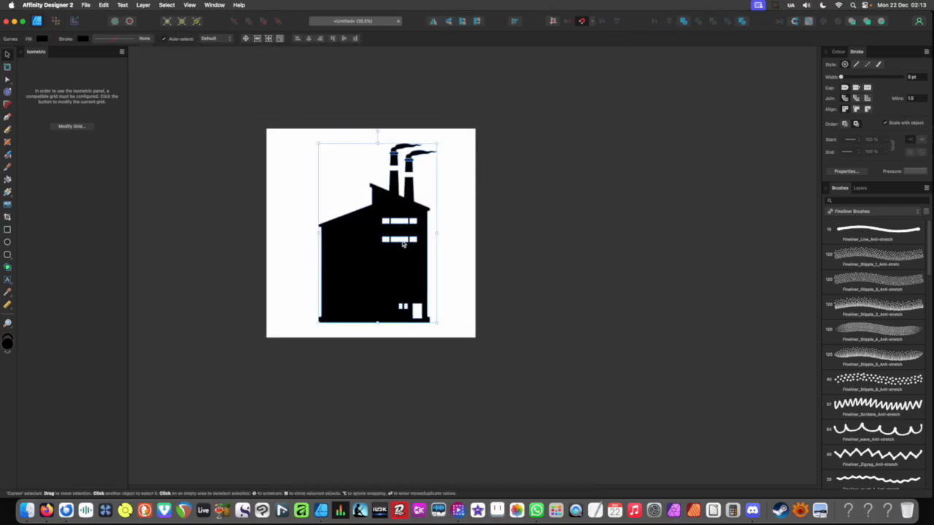
pyautogui.moveTo(390, 231); pyautogui.dragTo(357, 250)
pyautogui.click(665, 244)
pyautogui.click(438, 259)
# - Draw a tall white rectangle over the building's left half and position it from below the sloped roof to just above the base
pyautogui.scroll(5, 334, 256)
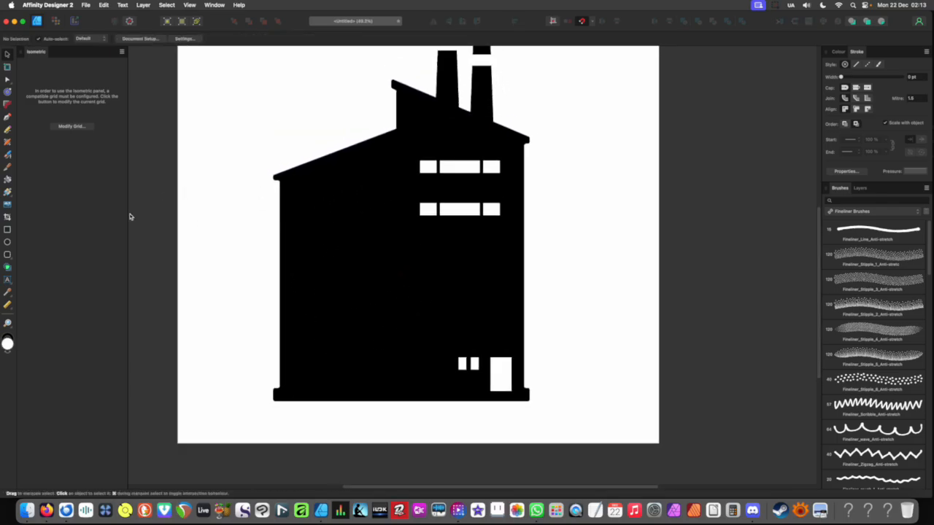
pyautogui.click(7, 230)
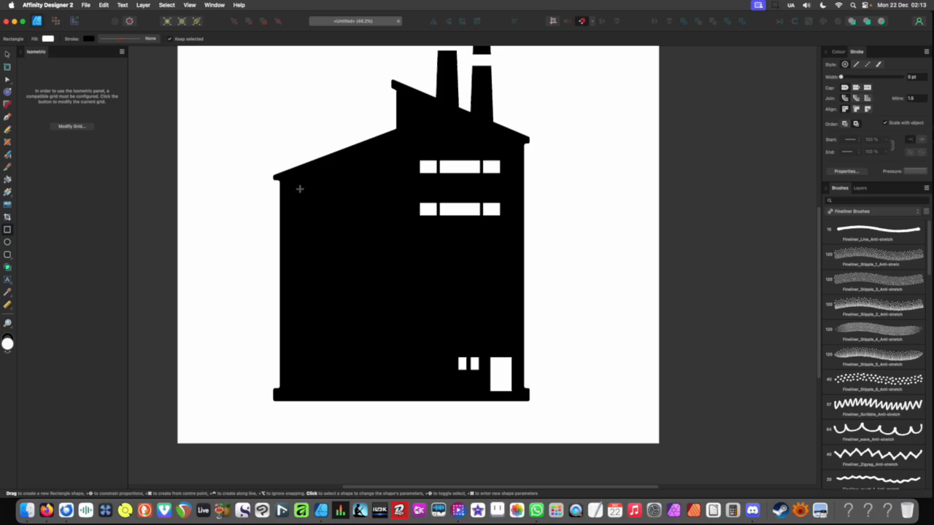
pyautogui.moveTo(299, 189); pyautogui.dragTo(381, 391)
pyautogui.press('v')
pyautogui.moveTo(348, 373); pyautogui.dragTo(355, 374)
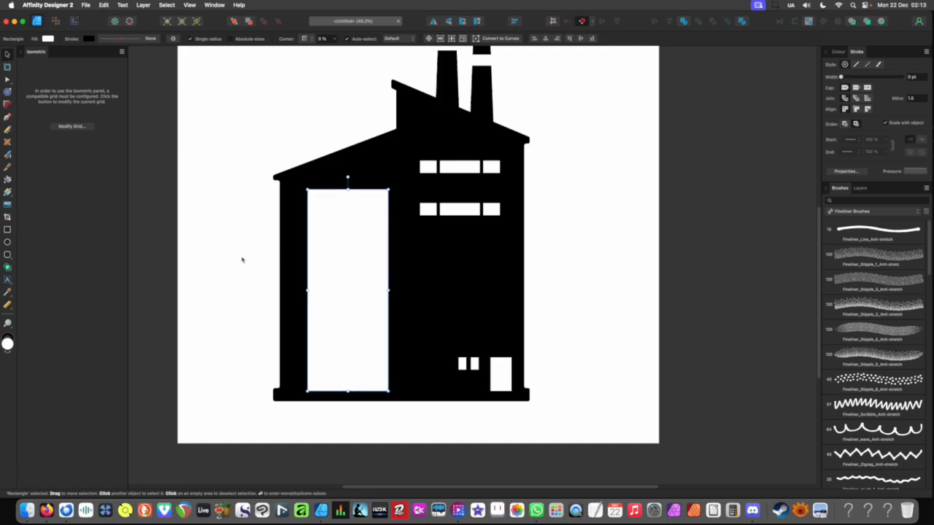
pyautogui.click(275, 265)
pyautogui.scroll(2, 314, 267)
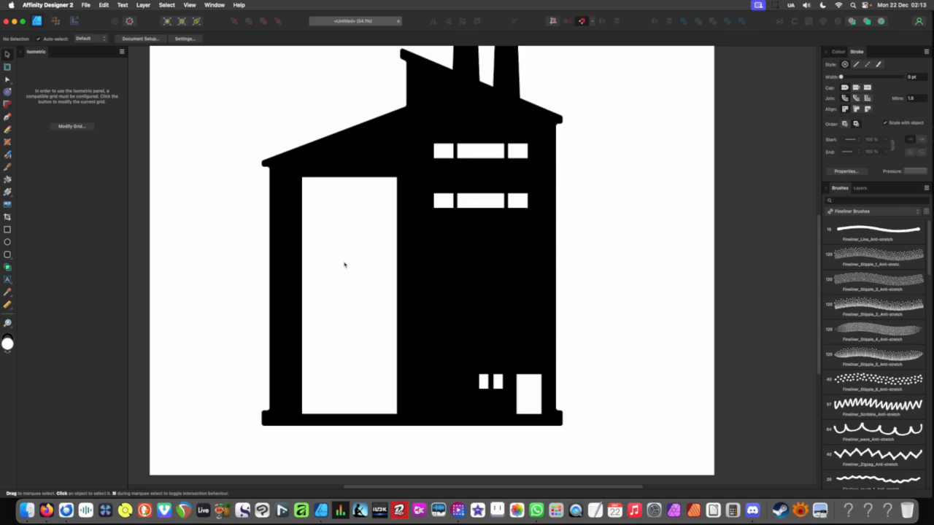
pyautogui.click(343, 265)
pyautogui.moveTo(349, 307); pyautogui.dragTo(350, 309)
pyautogui.click(197, 272)
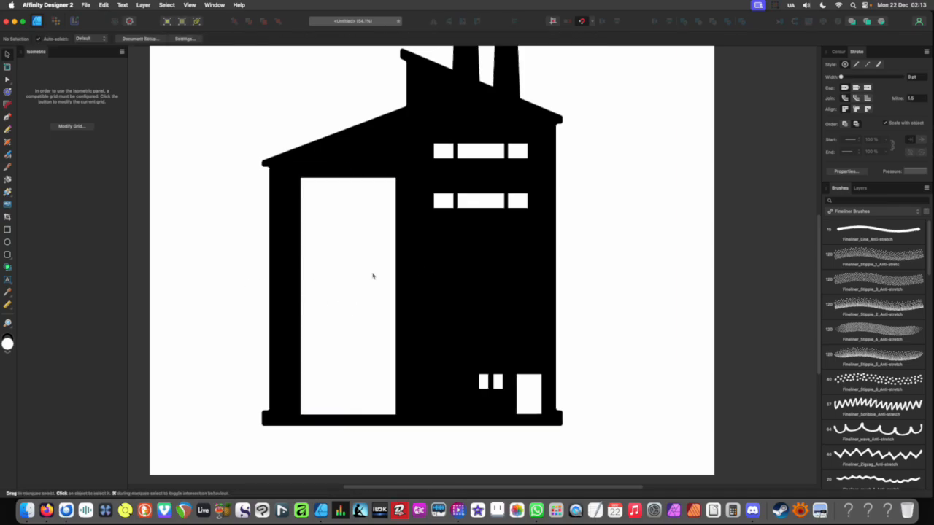
# - Subtract the tall white rectangle from the factory silhouette
pyautogui.click(371, 280)
pyautogui.keyDown('shift'); pyautogui.click(450, 272); pyautogui.keyUp('shift')
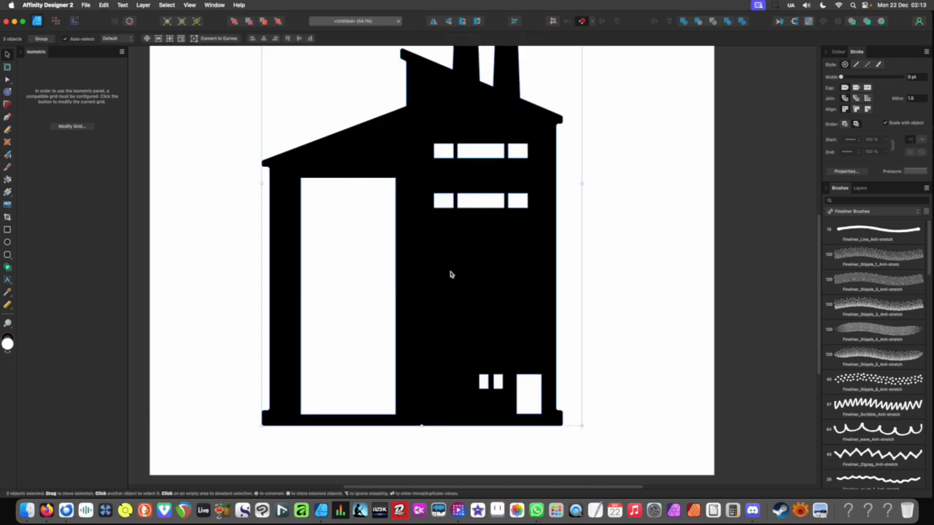
pyautogui.click(699, 23)
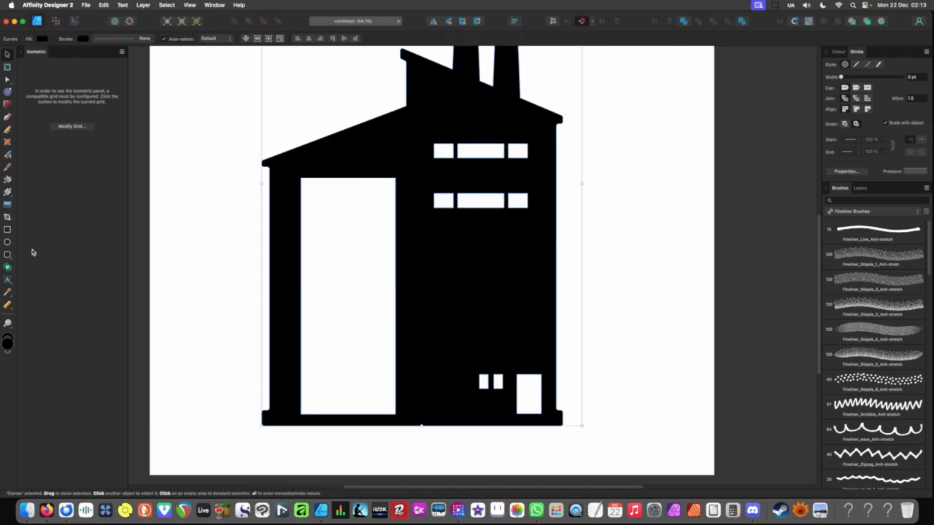
# - Draw a thin horizontal black bar across the upper part of the tall opening and place a copy of it further down
pyautogui.click(7, 230)
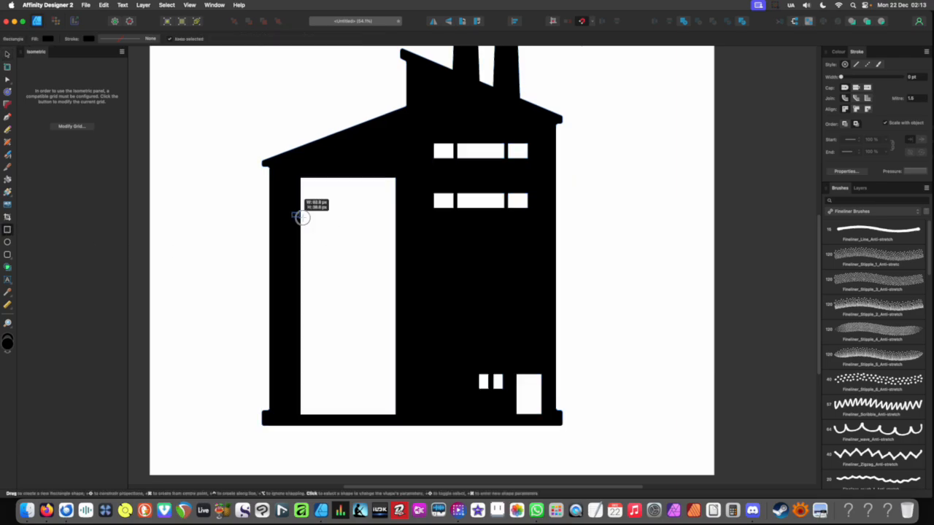
pyautogui.moveTo(291, 212); pyautogui.dragTo(407, 223)
pyautogui.press('i')
pyautogui.click(418, 237)
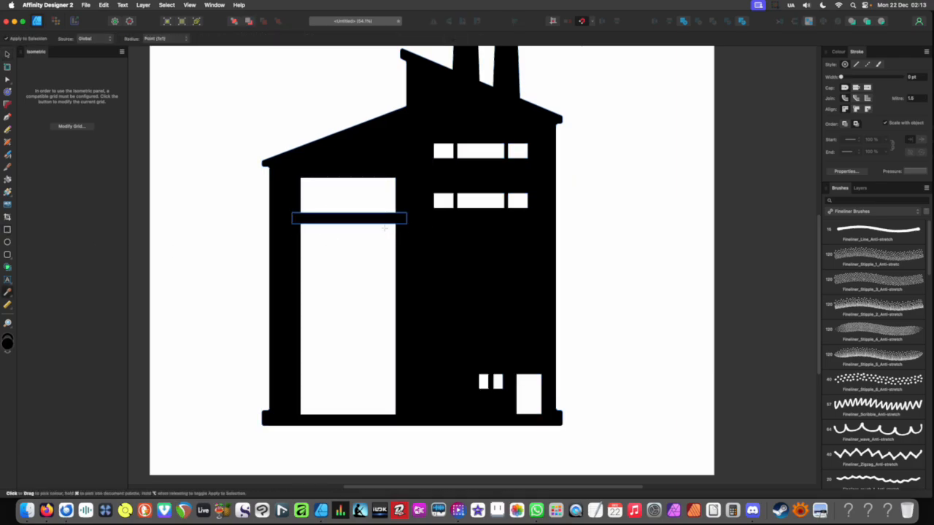
pyautogui.press('v')
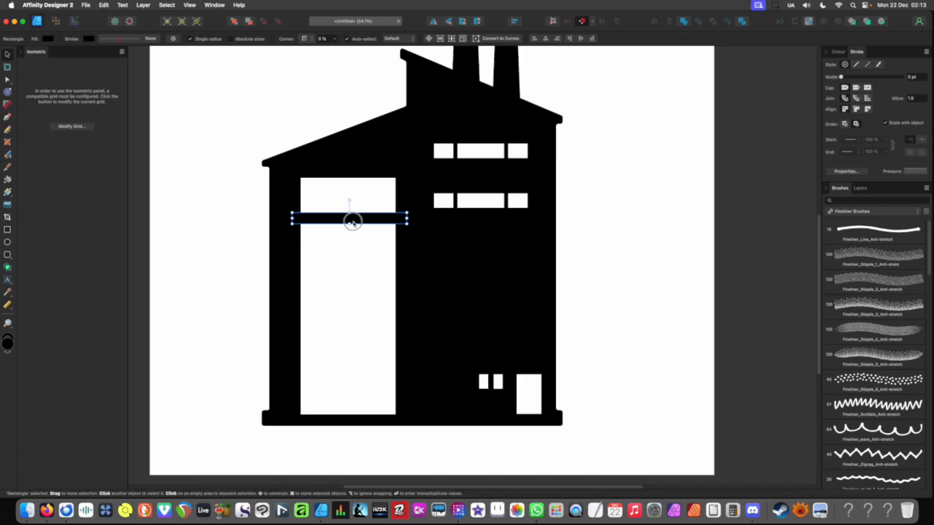
pyautogui.moveTo(349, 224); pyautogui.dragTo(365, 273)
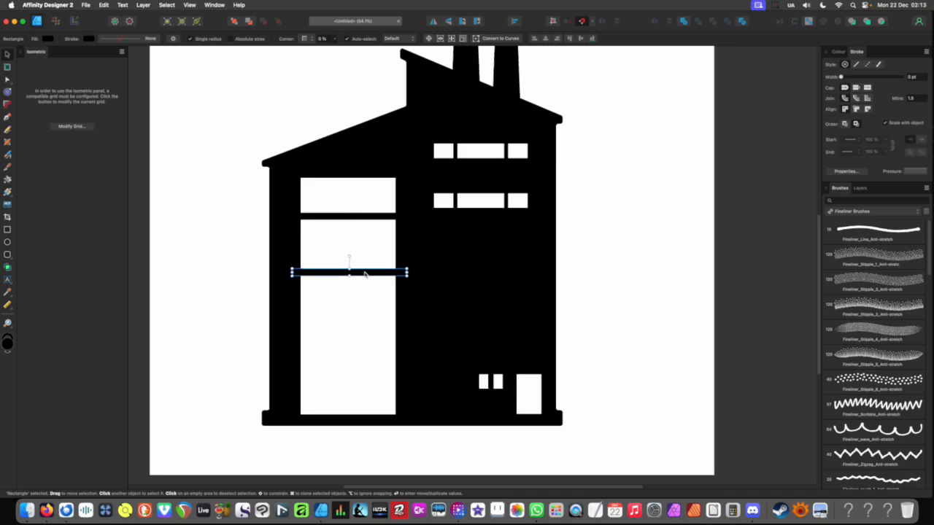
pyautogui.press('super+j')
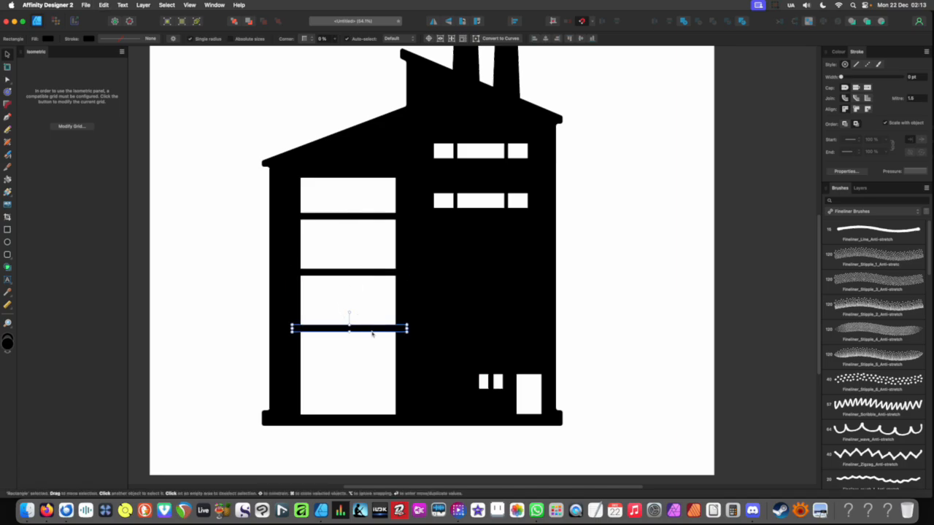
pyautogui.moveTo(374, 333); pyautogui.dragTo(374, 410)
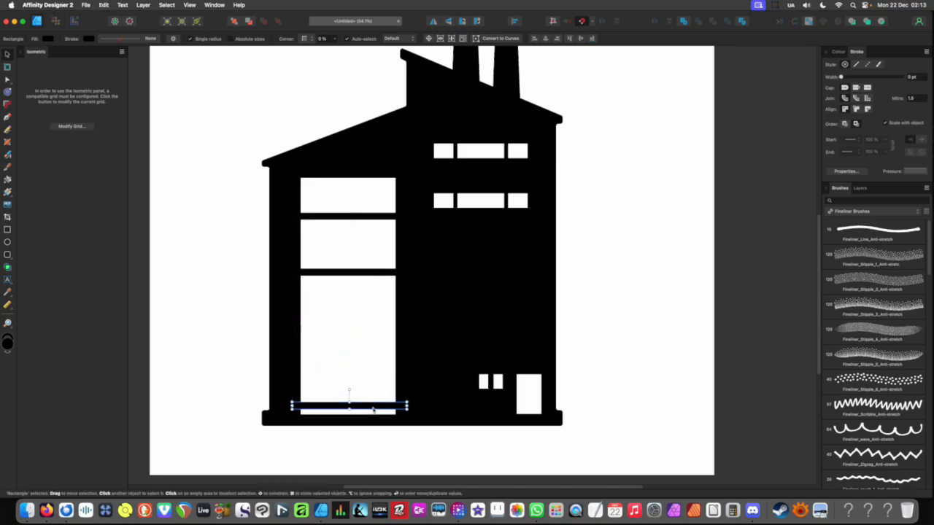
pyautogui.scroll(5, 375, 410)
pyautogui.scroll(4, 379, 349)
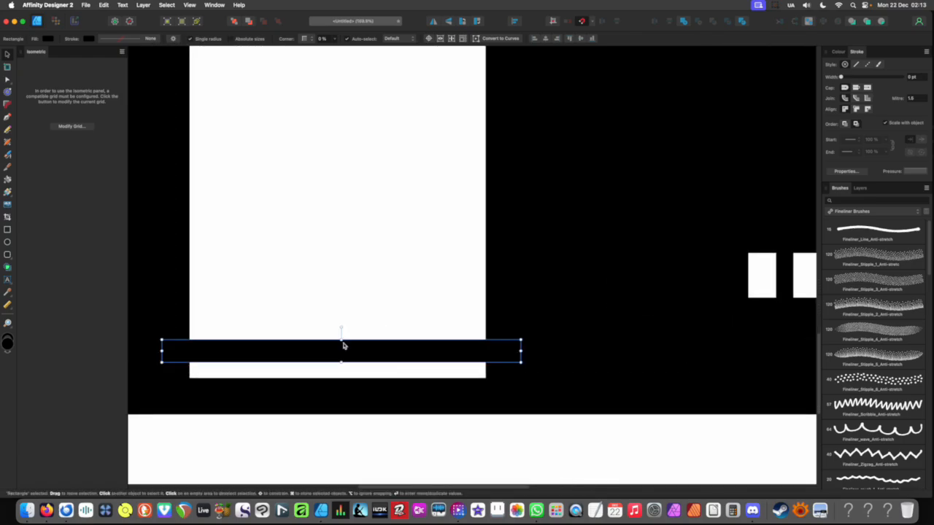
pyautogui.scroll(-2, 346, 346)
pyautogui.press('super+z')
pyautogui.press('super+z')
pyautogui.scroll(-8, 372, 346)
pyautogui.scroll(2, 358, 355)
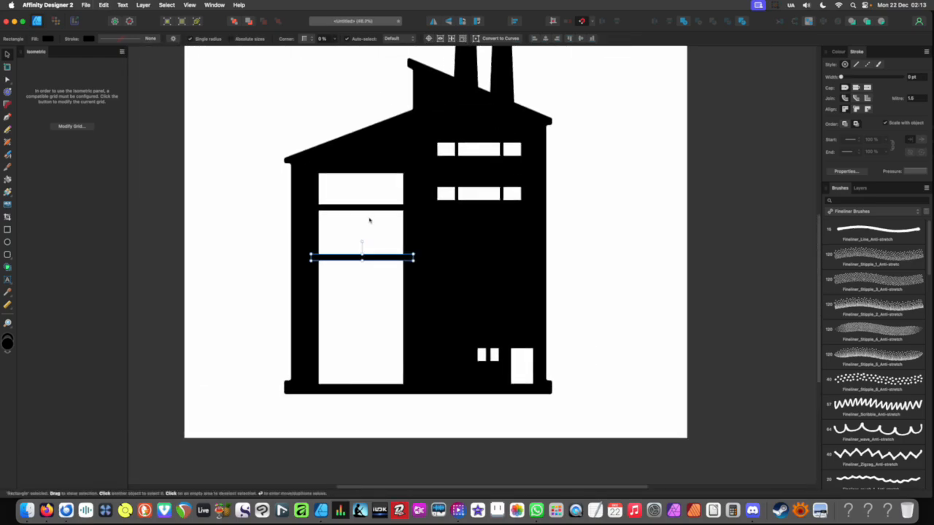
# - Reposition the two horizontal bars so they divide the tall opening into three panes of roughly equal height
pyautogui.click(369, 208)
pyautogui.keyDown('shift'); pyautogui.click(369, 257); pyautogui.keyUp('shift')
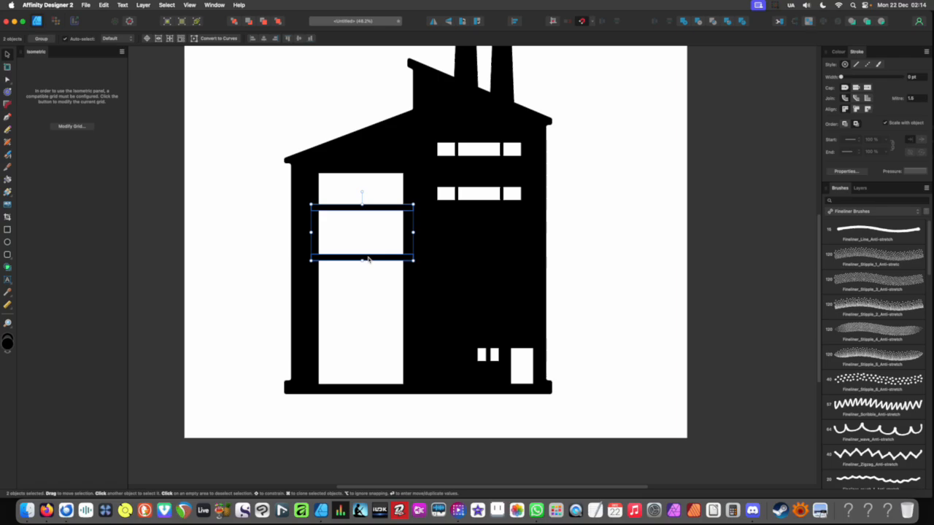
pyautogui.moveTo(369, 257); pyautogui.dragTo(367, 295)
pyautogui.scroll(-7, 370, 250)
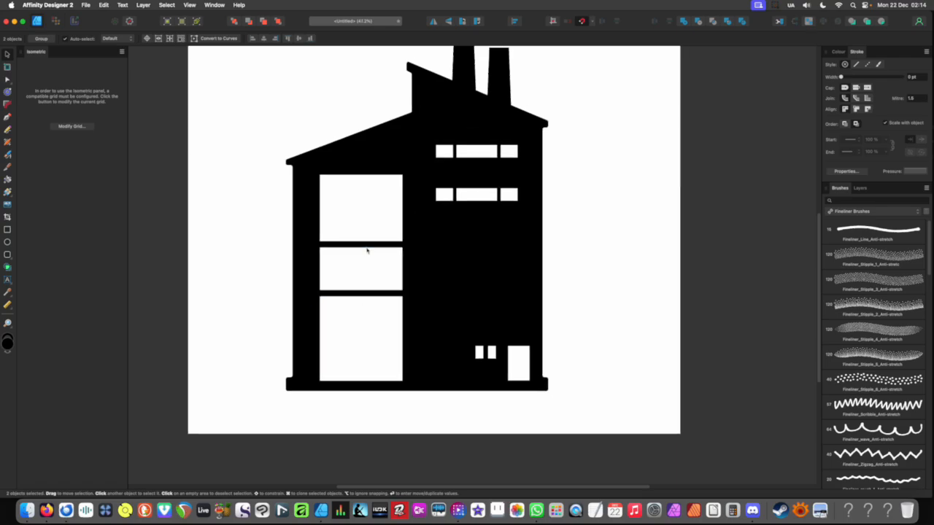
pyautogui.click(290, 238)
pyautogui.hscroll(-2, 307, 245)
pyautogui.scroll(7, 449, 251)
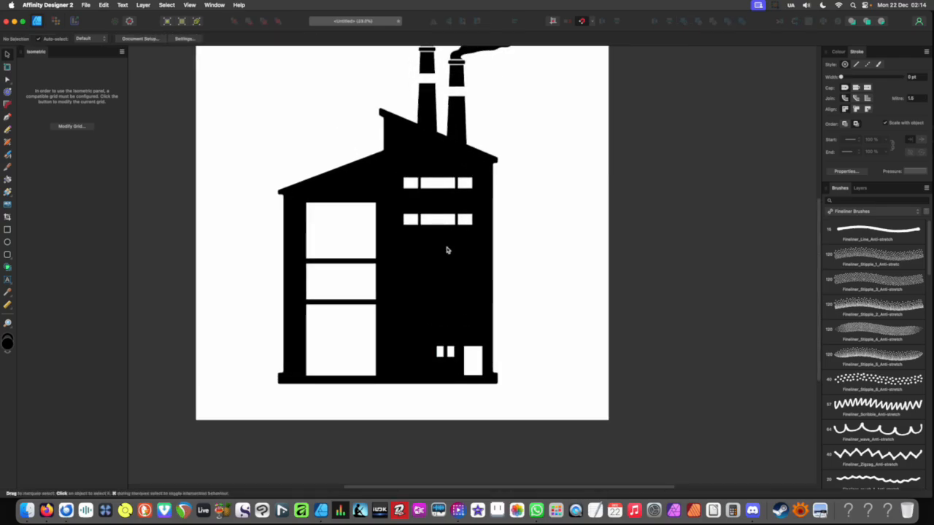
pyautogui.click(351, 264)
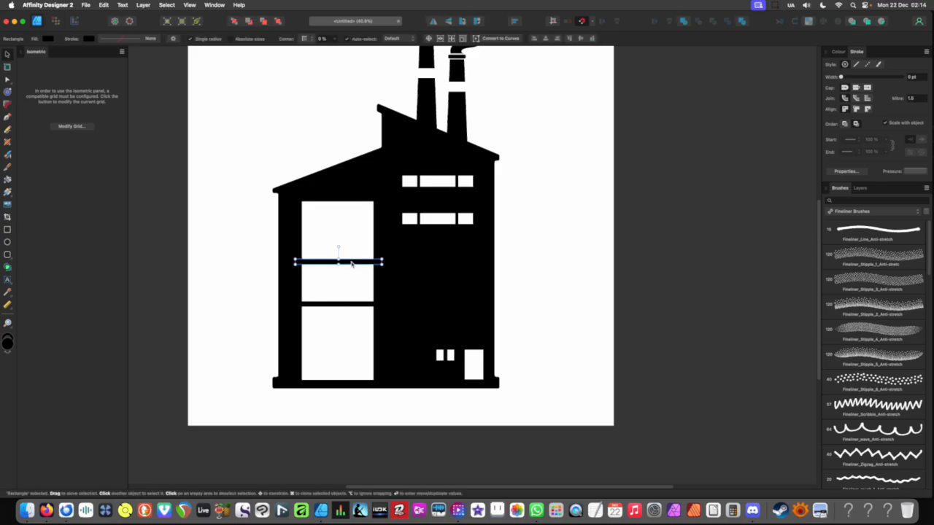
pyautogui.moveTo(351, 264); pyautogui.dragTo(346, 315)
pyautogui.scroll(-8, 400, 282)
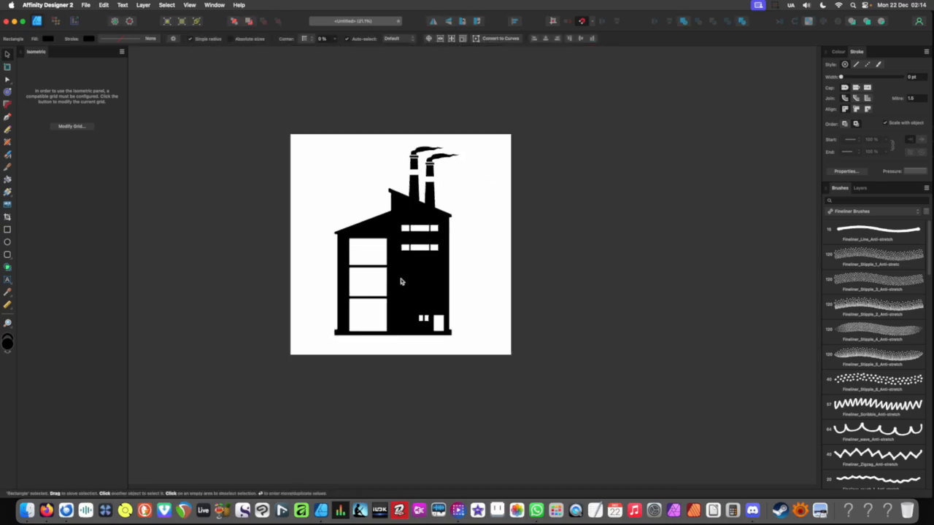
# - Draw another thin black bar across the top pane near its upper edge, overlapping the opening's sides and leaving a narrow strip above
pyautogui.click(261, 294)
pyautogui.scroll(10, 348, 277)
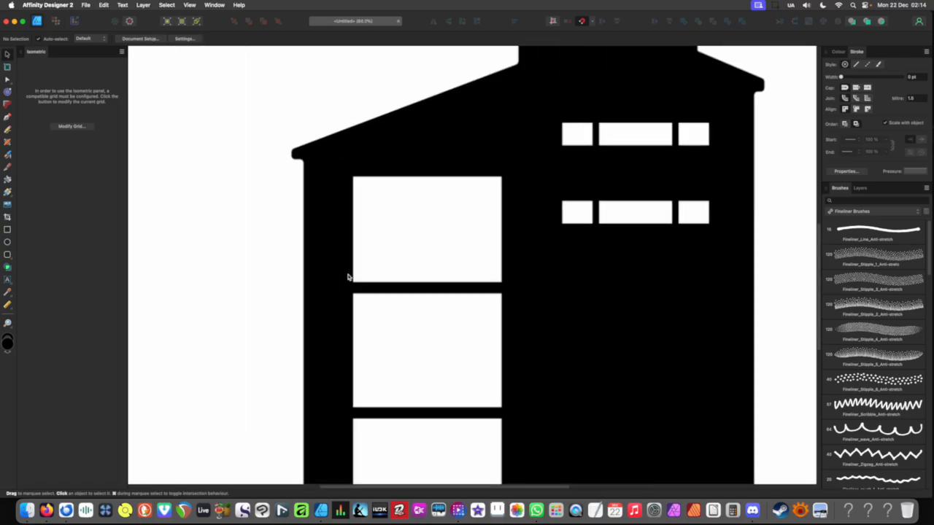
pyautogui.scroll(3, 348, 278)
pyautogui.hscroll(3, 348, 277)
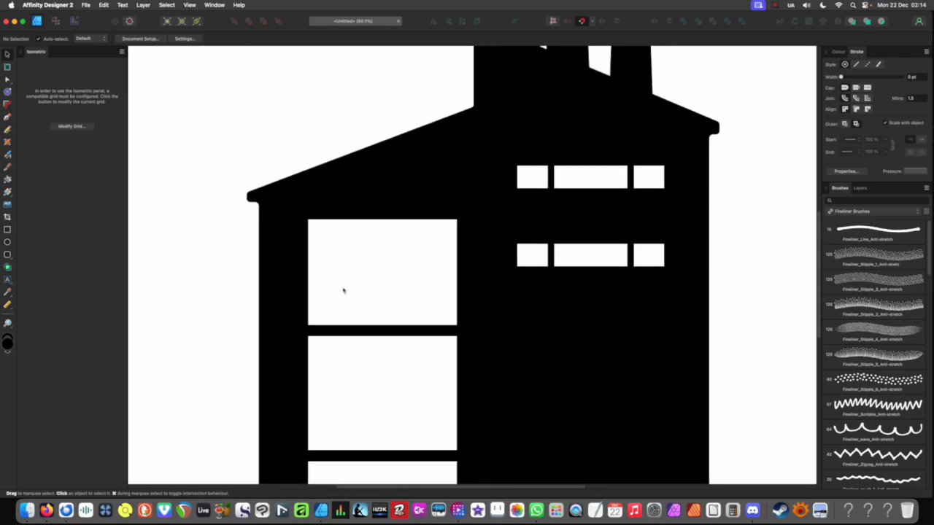
pyautogui.click(7, 230)
pyautogui.moveTo(301, 236); pyautogui.dragTo(465, 247)
pyautogui.scroll(5, 338, 242)
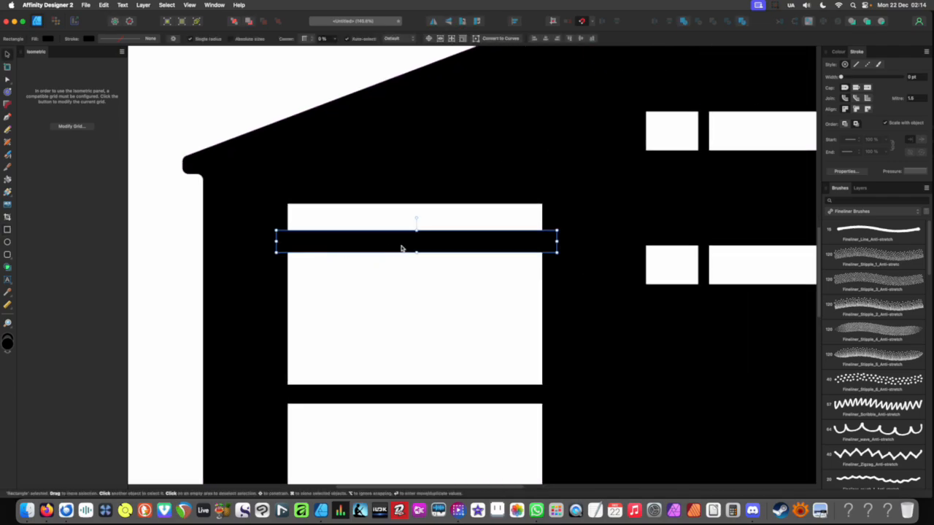
pyautogui.moveTo(405, 246)
pyautogui.mouseDown()
pyautogui.moveTo(388, 397)
pyautogui.moveTo(396, 237)
pyautogui.mouseUp()
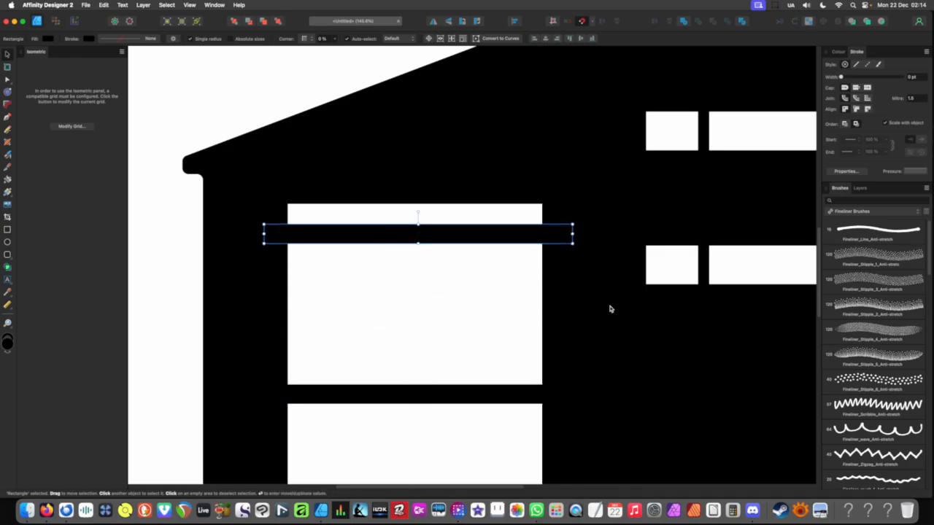
pyautogui.click(703, 281)
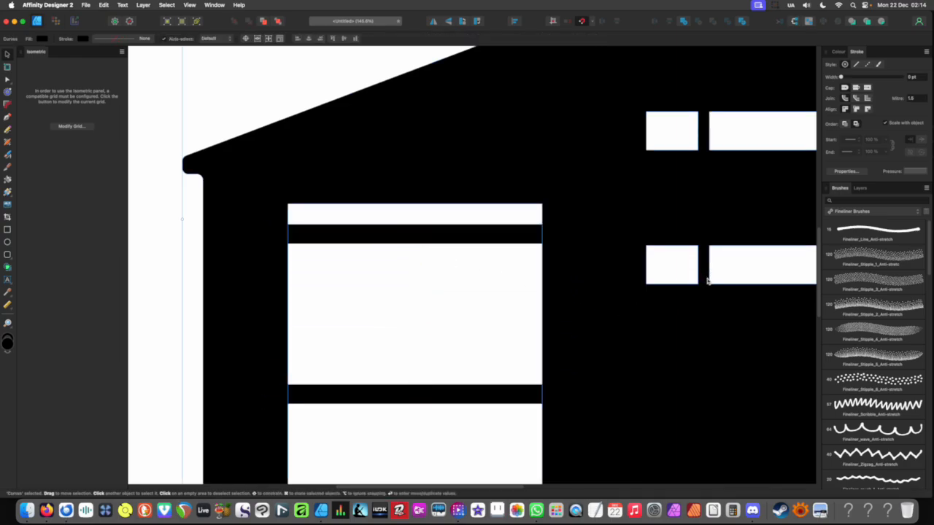
pyautogui.click(181, 290)
# - Draw a narrow vertical black bar across the strip atop the tall opening and duplicate it into a row of seven evenly spaced bars
pyautogui.click(8, 231)
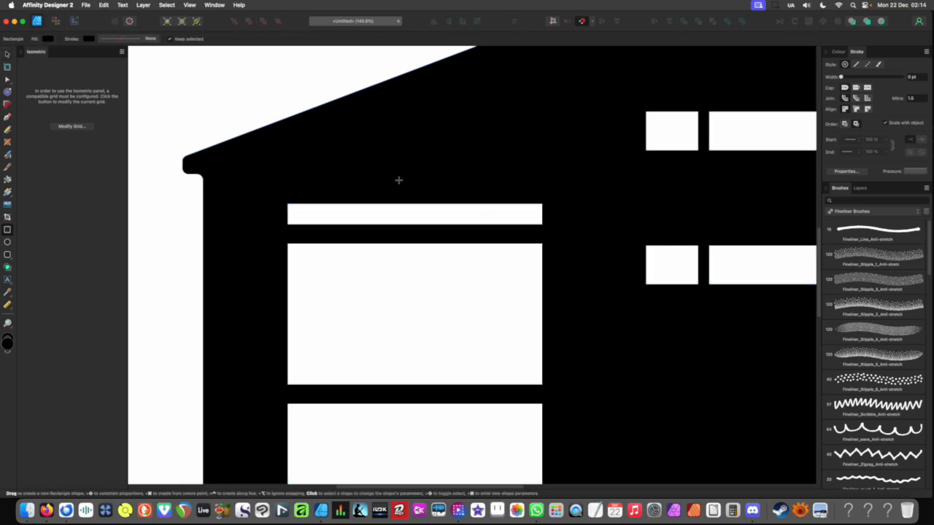
pyautogui.moveTo(305, 195)
pyautogui.mouseDown()
pyautogui.moveTo(313, 232)
pyautogui.moveTo(345, 230)
pyautogui.mouseUp()
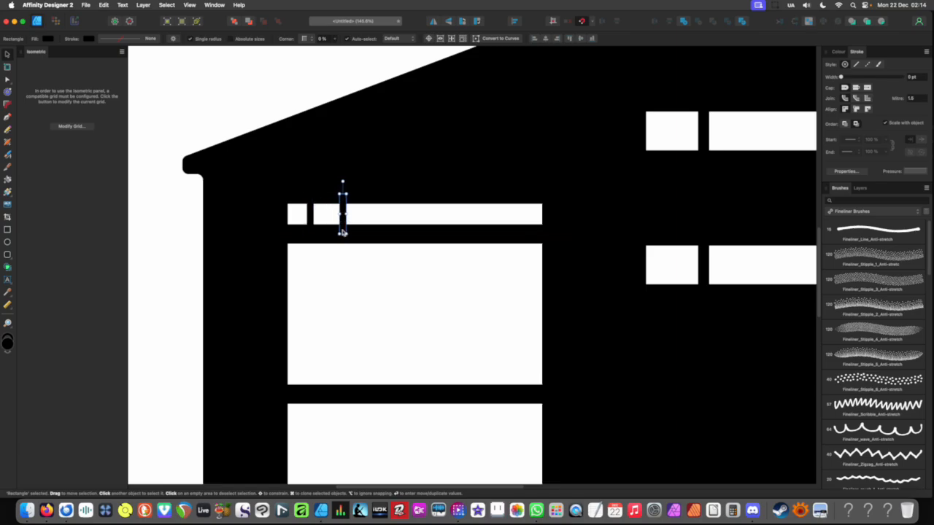
pyautogui.press('super+j')
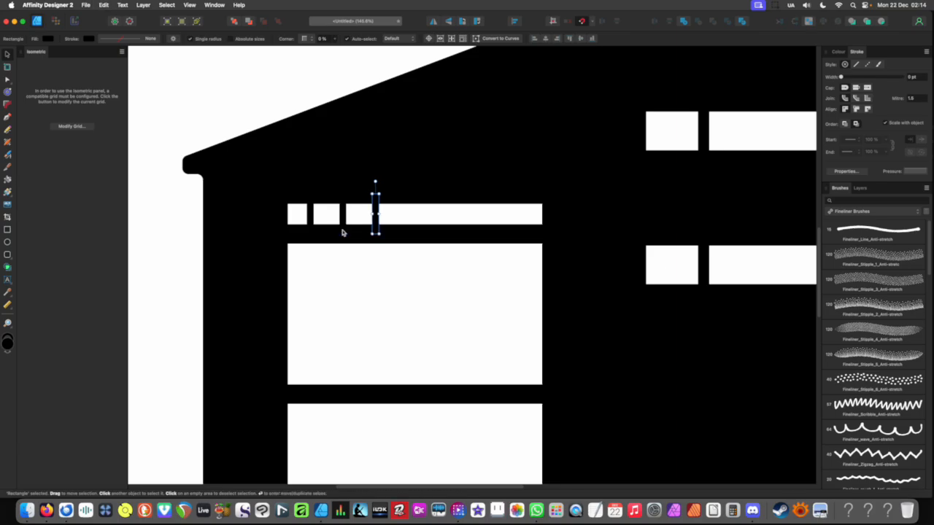
pyautogui.press('super+j')
pyautogui.press('super+j')
pyautogui.press('super+j')
pyautogui.press('super+j')
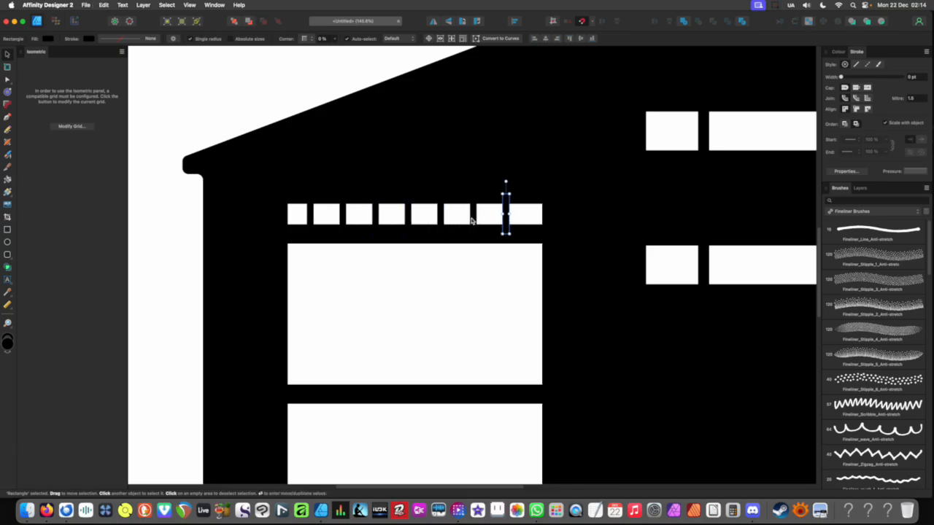
# - Shift all seven vertical bars together slightly to the right so they sit centred in the narrow strip
pyautogui.keyDown('shift'); pyautogui.click(472, 221); pyautogui.keyUp('shift')
pyautogui.keyDown('shift'); pyautogui.click(441, 221); pyautogui.keyUp('shift')
pyautogui.keyDown('shift'); pyautogui.click(409, 222); pyautogui.keyUp('shift')
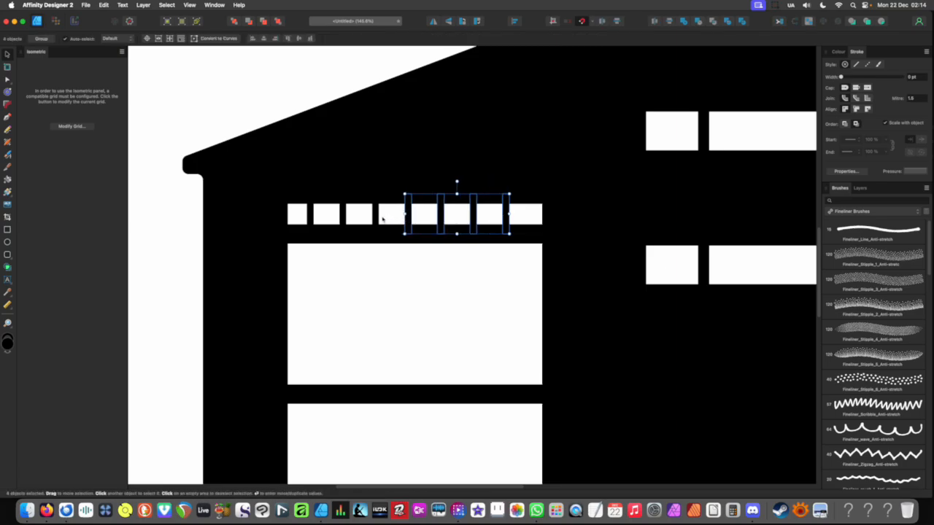
pyautogui.keyDown('shift'); pyautogui.click(376, 221); pyautogui.keyUp('shift')
pyautogui.keyDown('shift'); pyautogui.click(341, 220); pyautogui.keyUp('shift')
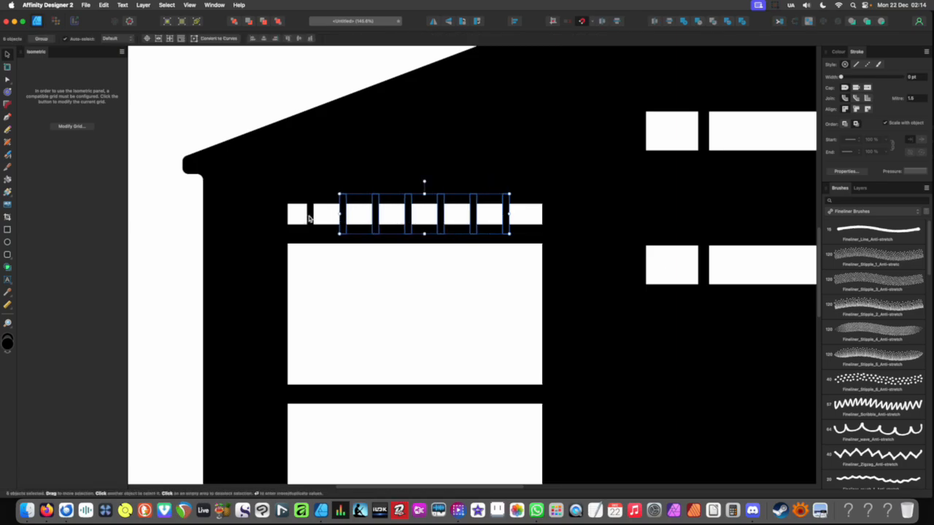
pyautogui.keyDown('shift'); pyautogui.click(309, 219); pyautogui.keyUp('shift')
pyautogui.moveTo(471, 225); pyautogui.dragTo(478, 222)
pyautogui.scroll(-10, 463, 221)
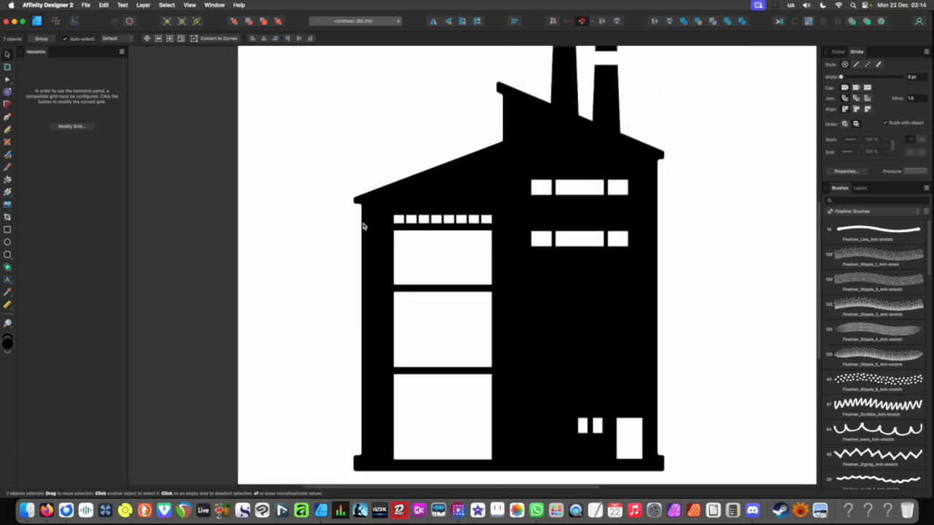
pyautogui.click(332, 225)
# - Copy one narrow vertical bar to the blank area above the sloping roof and duplicate it into a row of five widely spaced bars
pyautogui.scroll(5, 357, 225)
pyautogui.scroll(5, 379, 231)
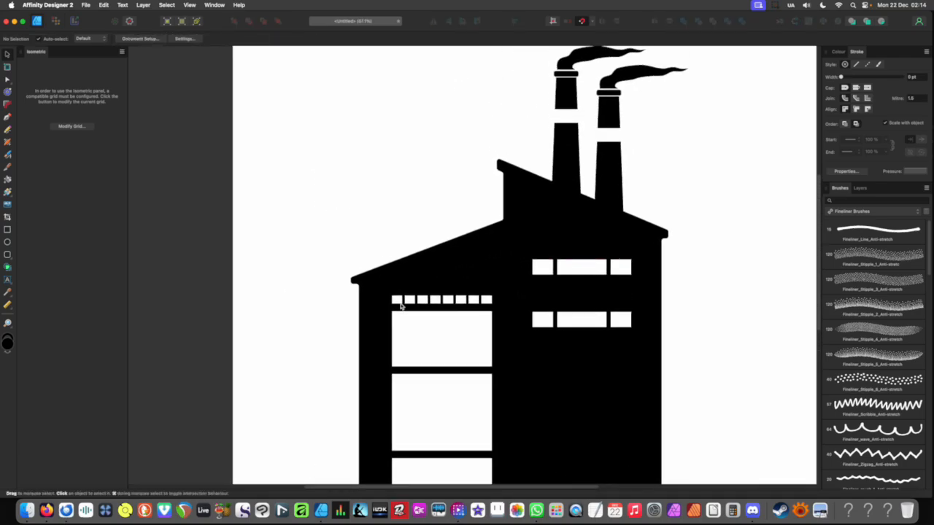
pyautogui.click(461, 406)
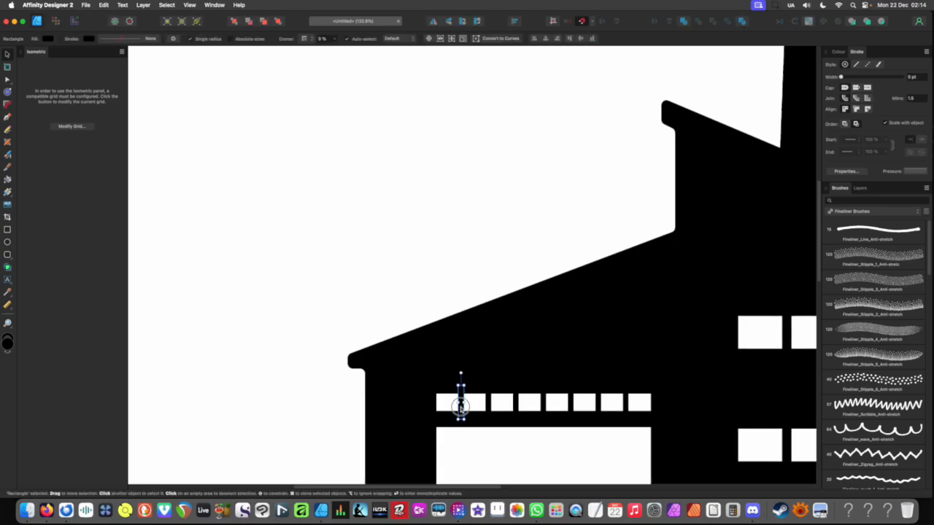
pyautogui.moveTo(461, 406); pyautogui.dragTo(381, 228)
pyautogui.scroll(4, 381, 230)
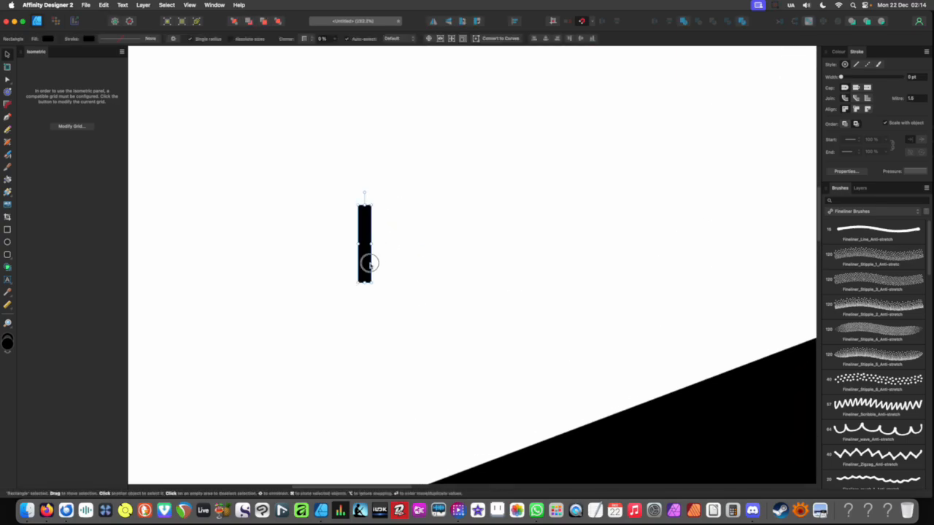
pyautogui.moveTo(369, 263)
pyautogui.mouseDown()
pyautogui.moveTo(500, 263)
pyautogui.moveTo(407, 262)
pyautogui.moveTo(475, 263)
pyautogui.mouseUp()
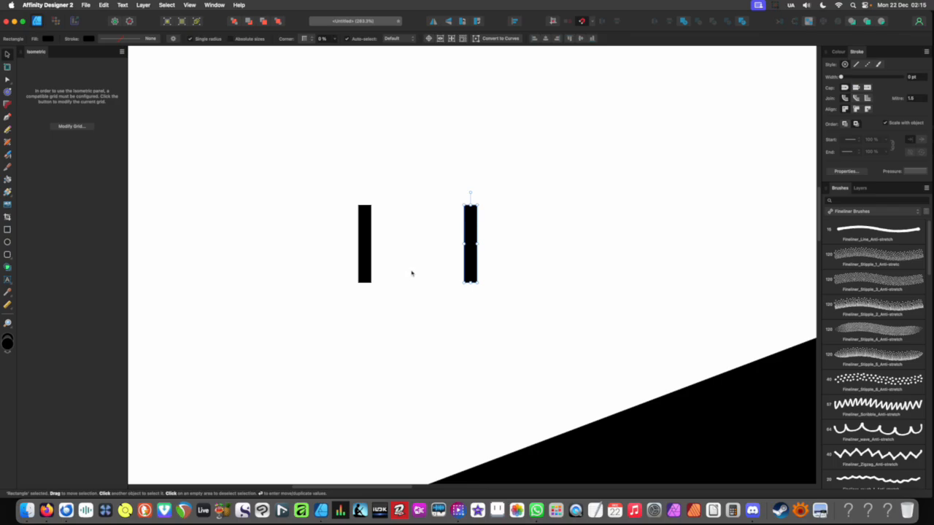
pyautogui.press('super+j')
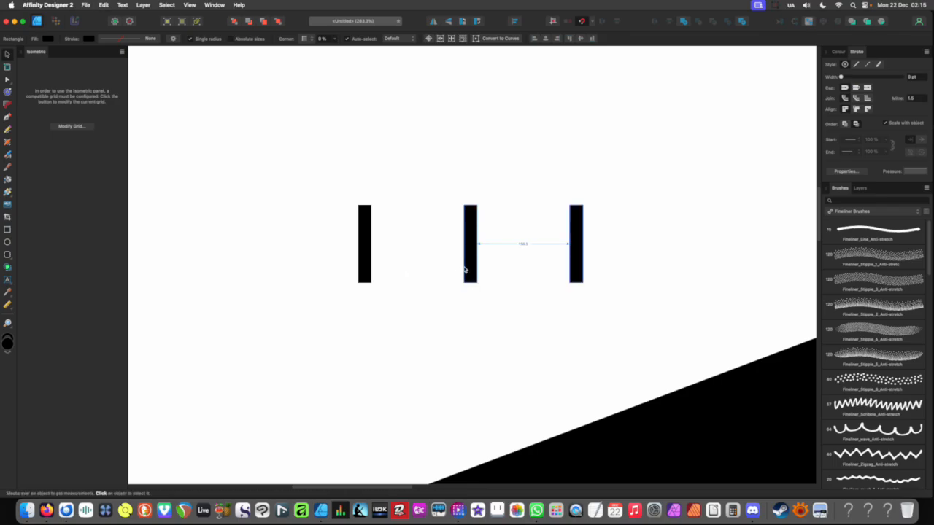
pyautogui.press('super+z')
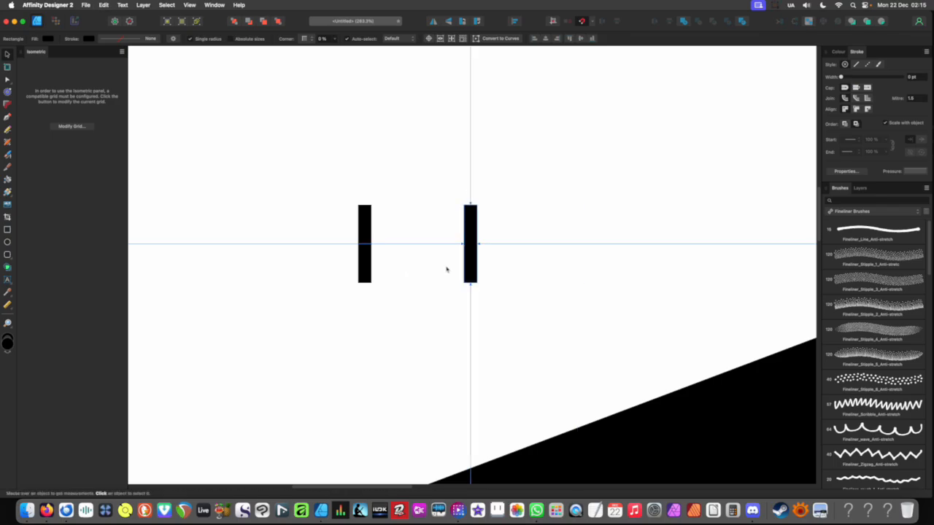
pyautogui.press('super+j')
pyautogui.press('super+j')
pyautogui.press('super+j')
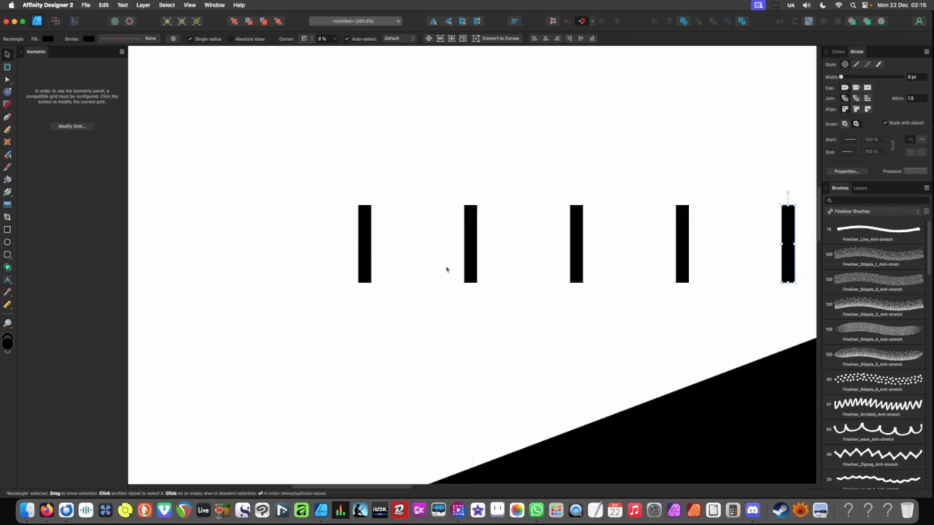
pyautogui.hscroll(2, 430, 267)
pyautogui.hscroll(1, 413, 266)
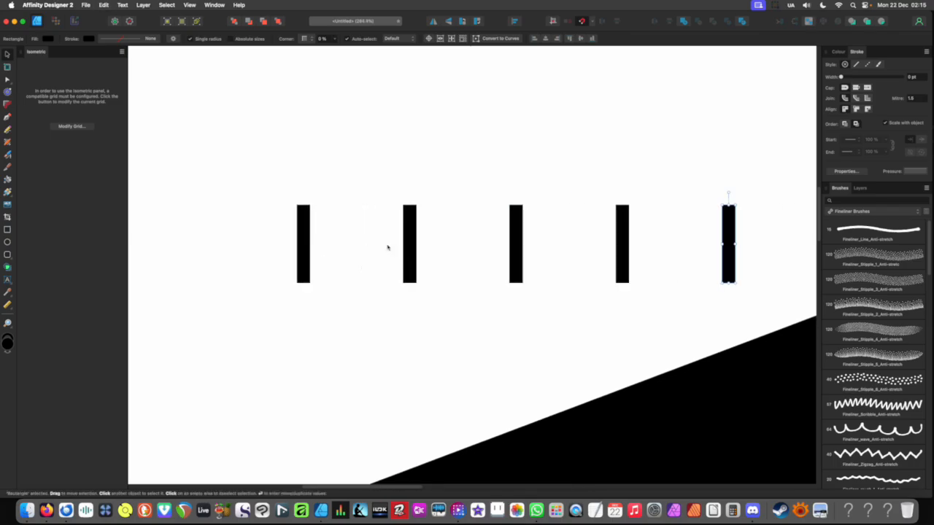
pyautogui.hscroll(1, 538, 260)
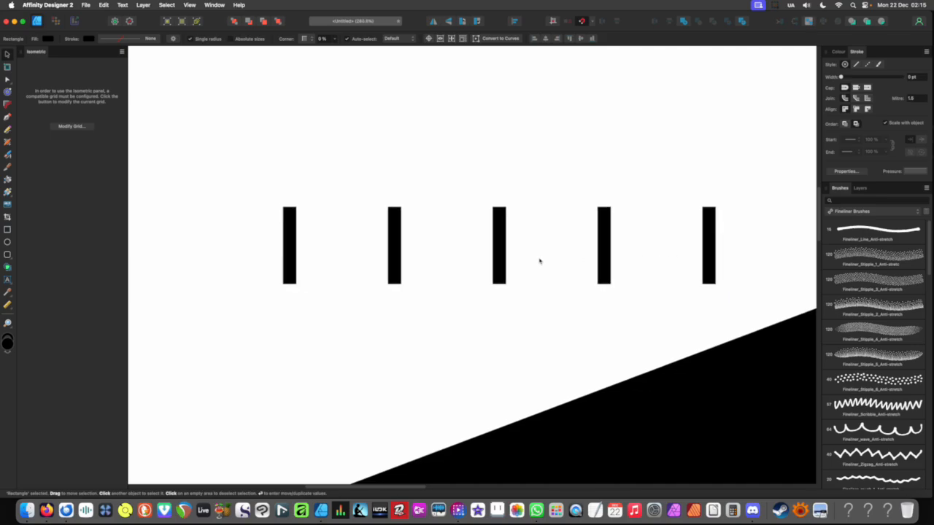
# - Select the row of five bars in the blank area above the roof and delete it
pyautogui.scroll(-3, 496, 262)
pyautogui.press('v')
pyautogui.moveTo(677, 257); pyautogui.dragTo(254, 270)
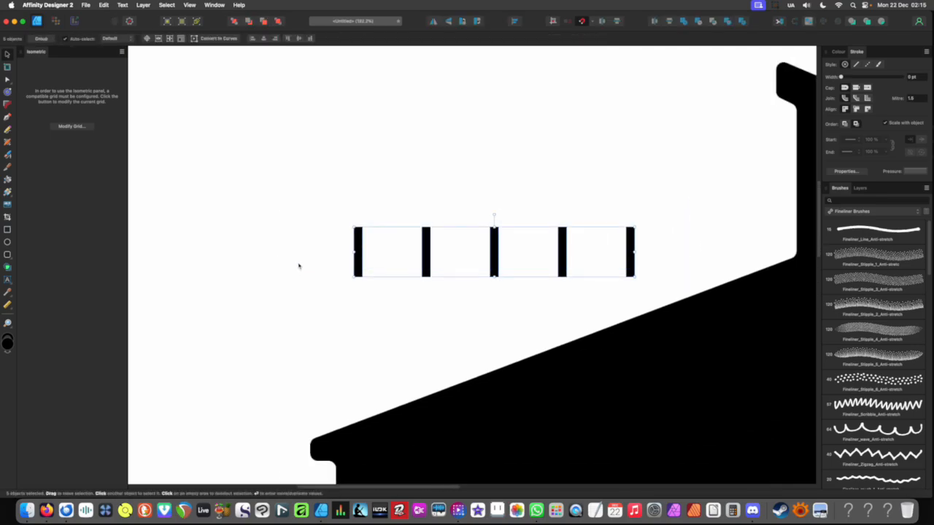
pyautogui.click(378, 275)
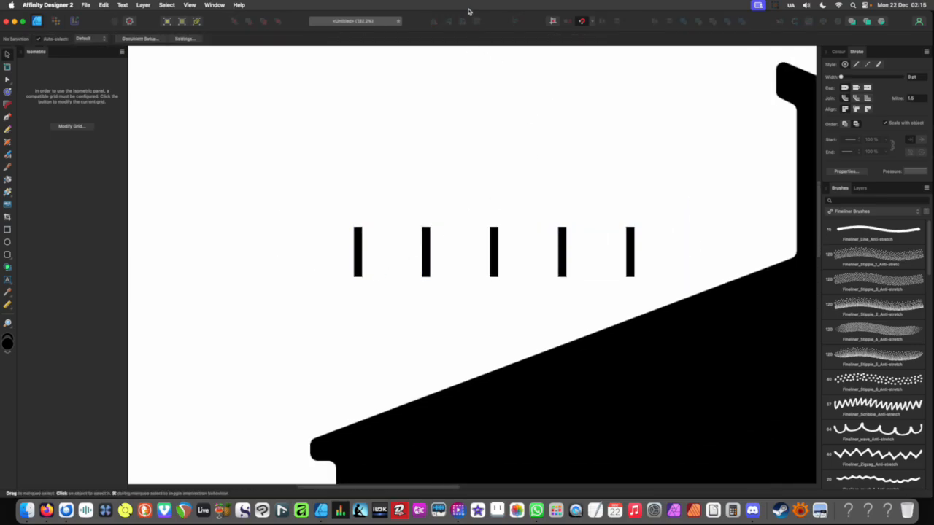
pyautogui.scroll(-4, 368, 169)
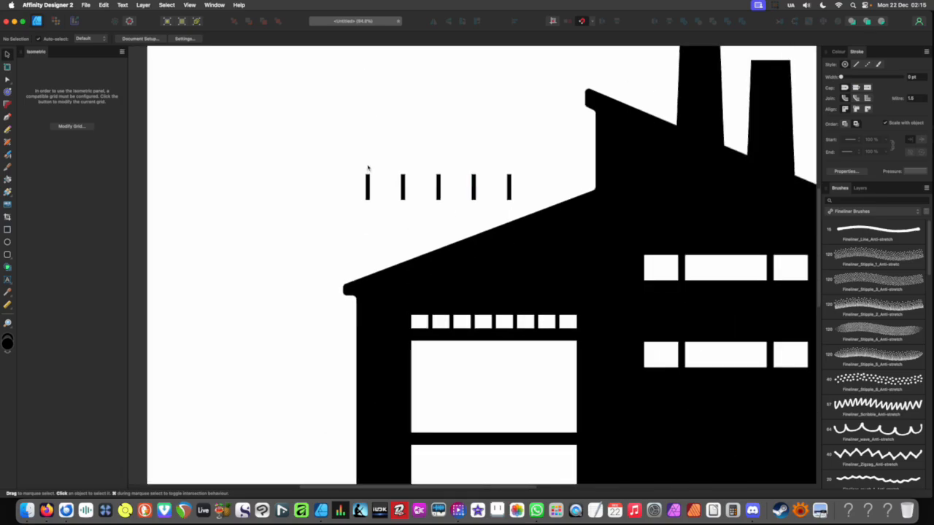
pyautogui.scroll(2, 335, 187)
pyautogui.moveTo(378, 151); pyautogui.dragTo(579, 211)
pyautogui.press('Delete')
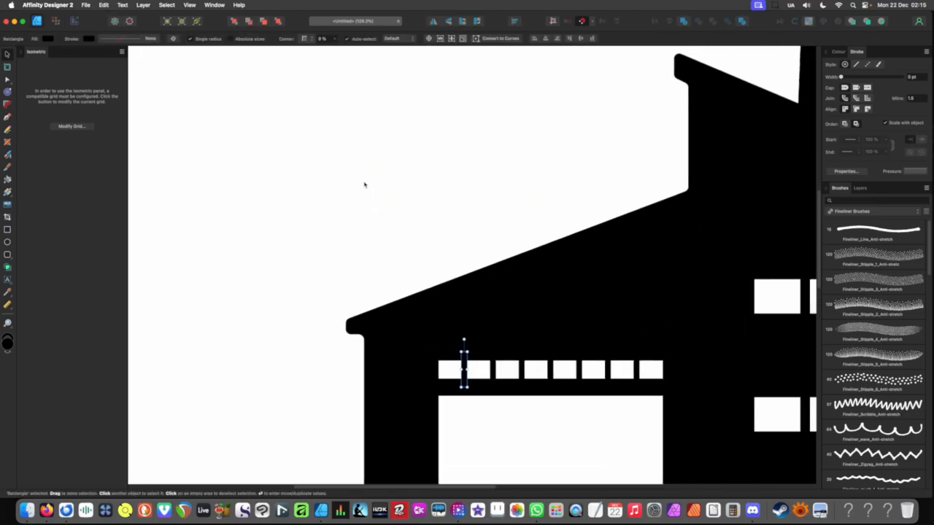
# - Copy a narrow vertical bar to the blank area beside the roof and duplicate it repeatedly into a tightly spaced row
pyautogui.click(389, 219)
pyautogui.moveTo(462, 371); pyautogui.dragTo(256, 215)
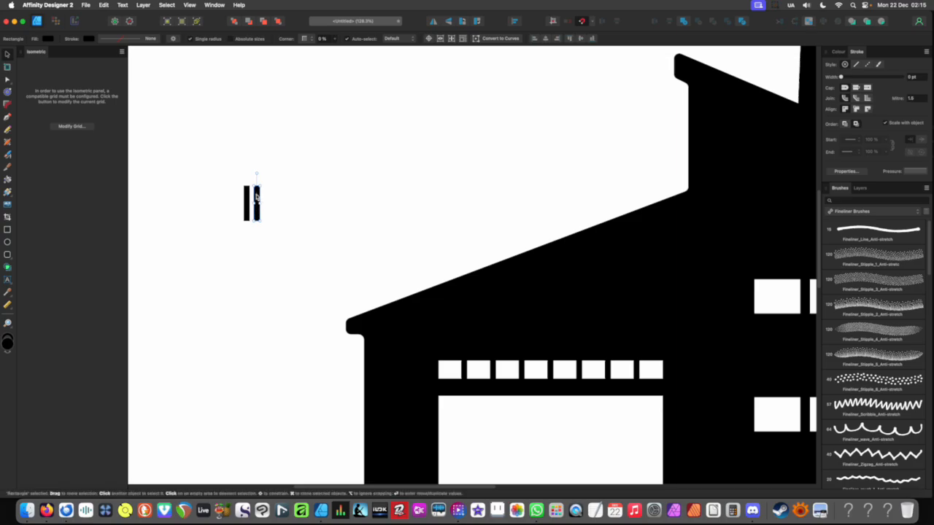
pyautogui.press('super+j')
pyautogui.press('super+j')
pyautogui.press('super+j')
pyautogui.press('super+j')
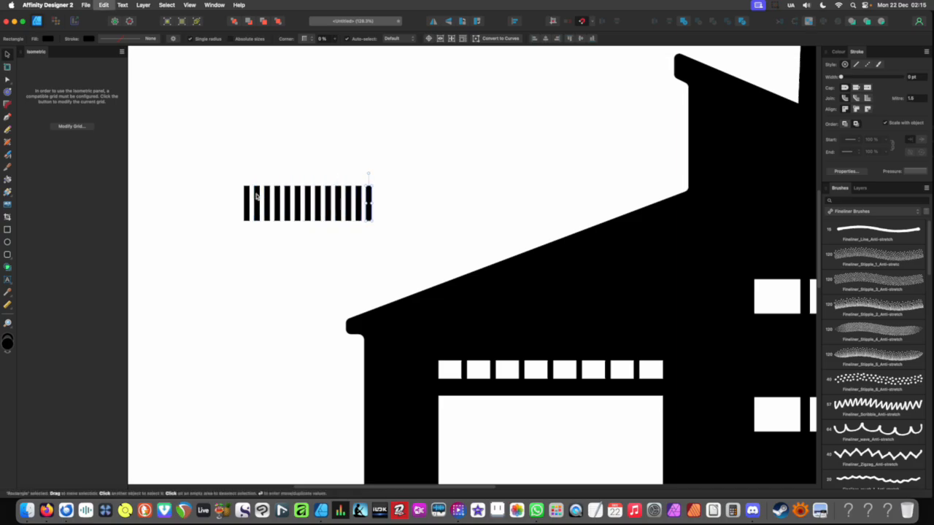
pyautogui.press('super+j')
pyautogui.press('super+j')
pyautogui.press('super+j')
pyautogui.press('super+j')
# - Delete the entire tightly spaced row of bars from the blank area beside the roof
pyautogui.click(145, 217)
pyautogui.moveTo(211, 176); pyautogui.dragTo(438, 218)
pyautogui.press('Delete')
pyautogui.scroll(-2, 351, 200)
pyautogui.moveTo(350, 199); pyautogui.dragTo(293, 137)
pyautogui.click(303, 198)
pyautogui.scroll(3, 326, 176)
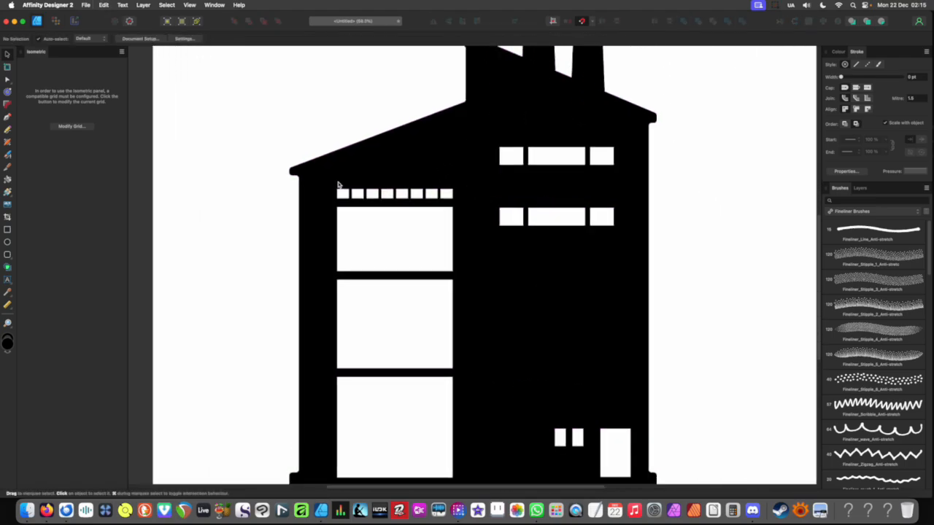
# - Draw a small upright black block overlapping the middle pane's left edge and place a copy at the same height on its right edge
pyautogui.moveTo(332, 198); pyautogui.dragTo(348, 188)
pyautogui.scroll(-4, 348, 188)
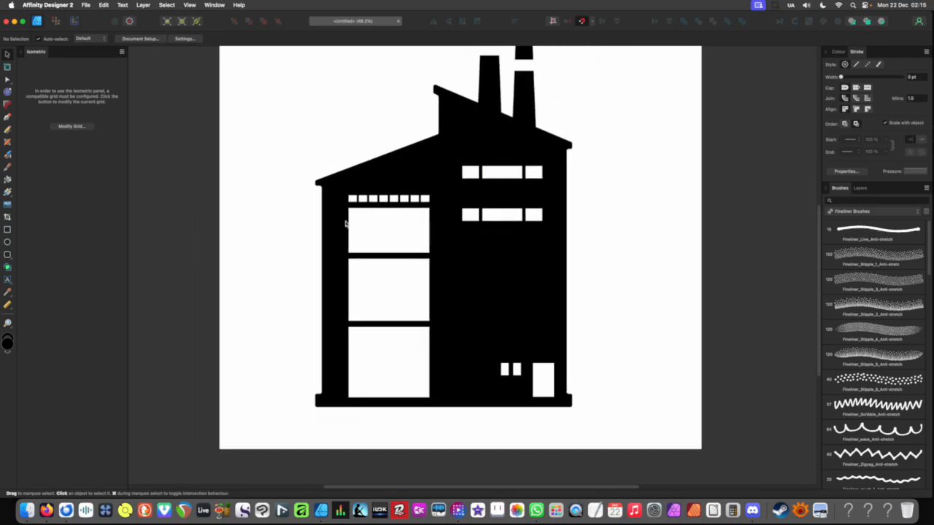
pyautogui.scroll(4, 365, 255)
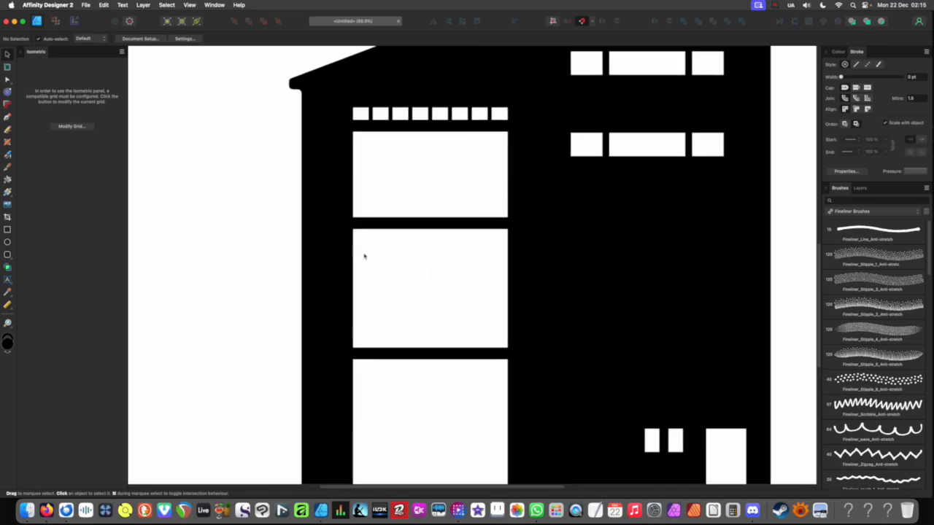
pyautogui.click(8, 229)
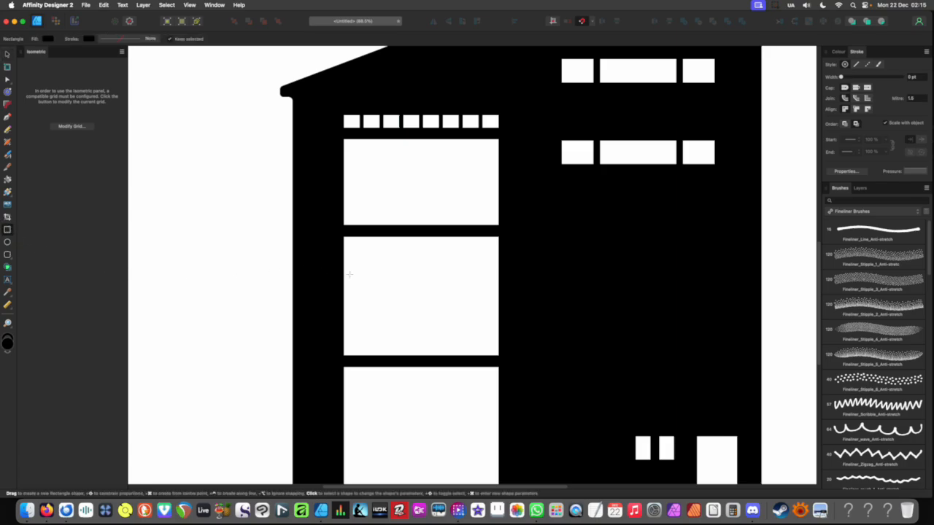
pyautogui.moveTo(337, 277); pyautogui.dragTo(500, 304)
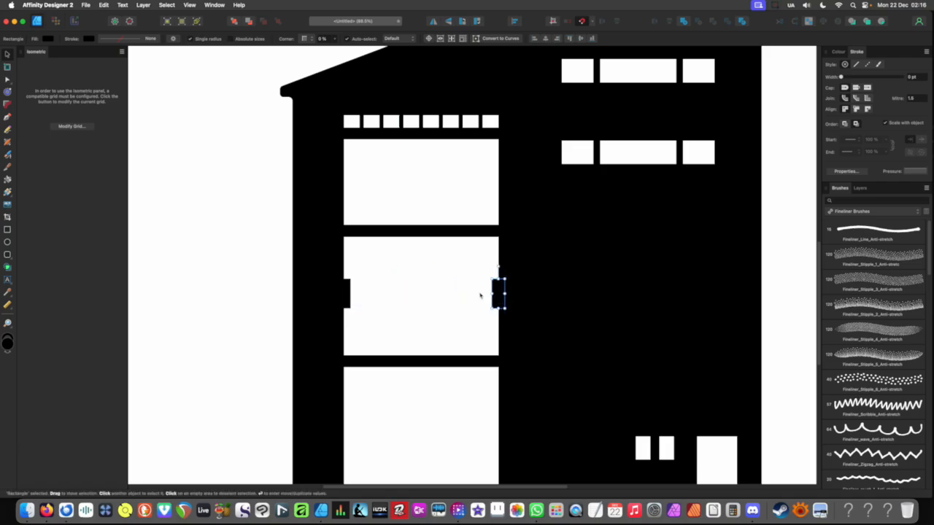
pyautogui.scroll(-5, 415, 271)
pyautogui.click(294, 271)
pyautogui.moveTo(342, 288); pyautogui.dragTo(319, 255)
pyautogui.scroll(3, 417, 251)
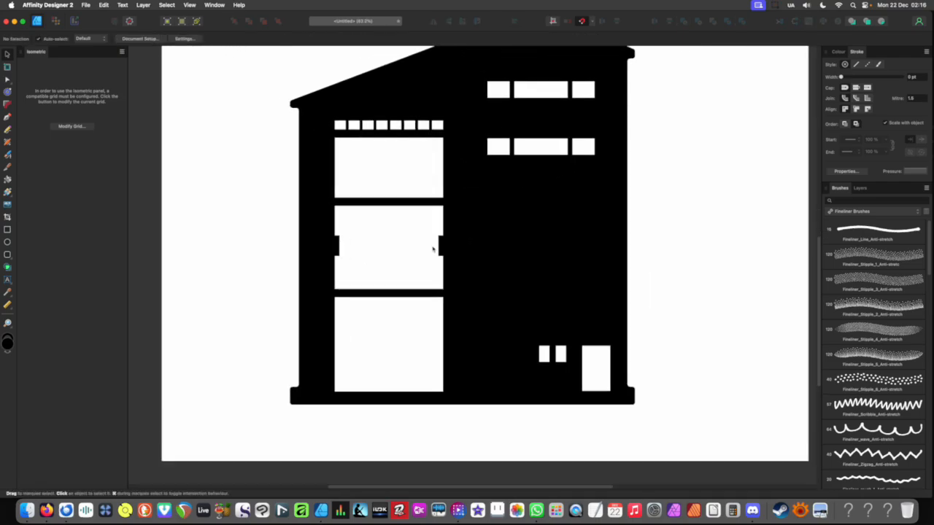
# - Copy the small block from the middle pane's right edge to the lower-left corner of the lowest pane
pyautogui.moveTo(438, 246); pyautogui.dragTo(345, 397)
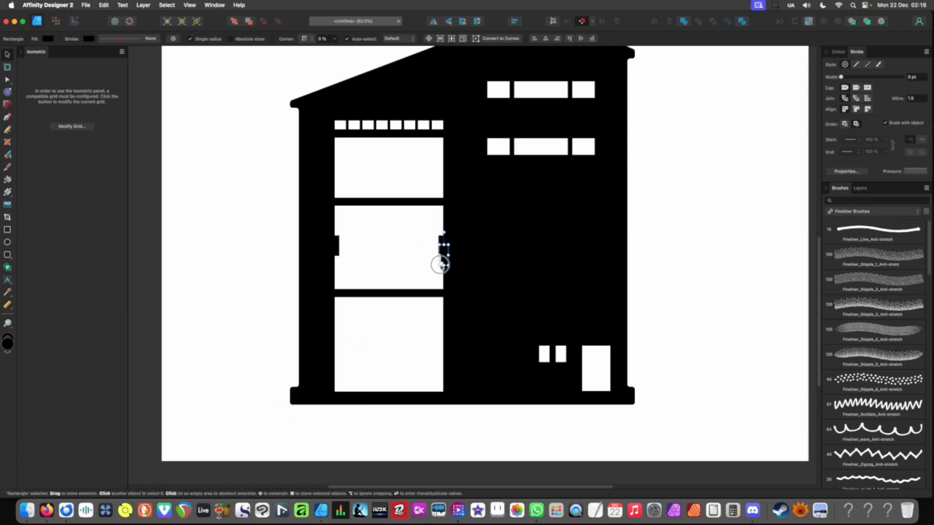
pyautogui.moveTo(439, 256); pyautogui.dragTo(329, 382)
pyautogui.scroll(4, 332, 383)
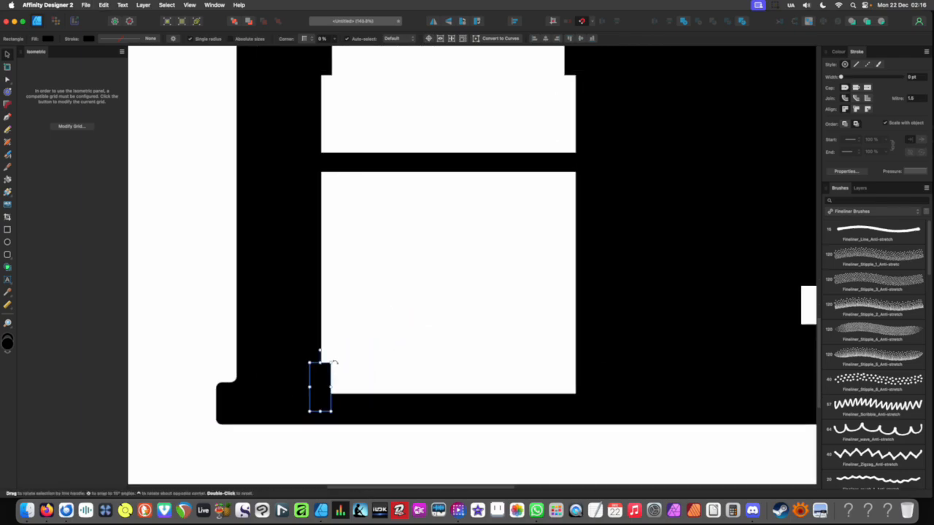
# - Rotate the copied block to horizontal, set it protruding slightly above the lowest pane's bottom edge, and duplicate it into a row of three
pyautogui.moveTo(319, 350); pyautogui.dragTo(449, 397)
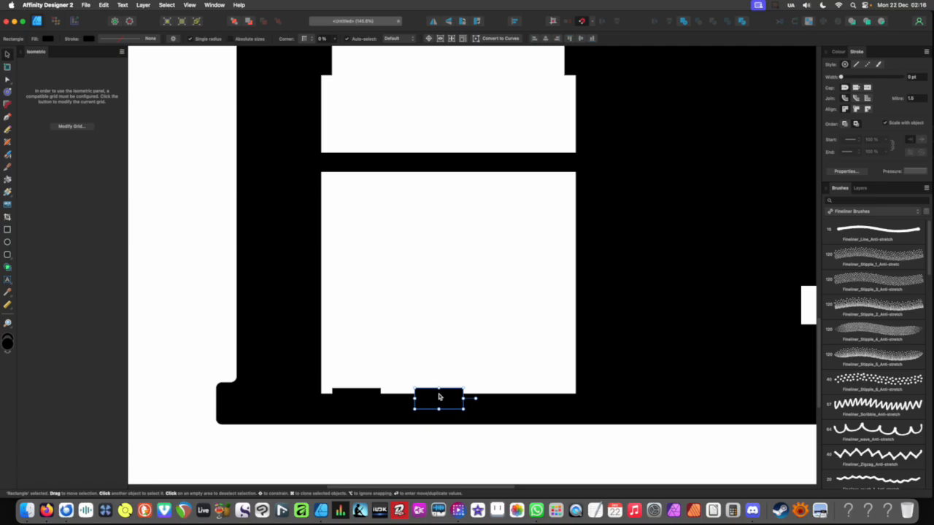
pyautogui.press('super+j')
pyautogui.scroll(-1, 430, 372)
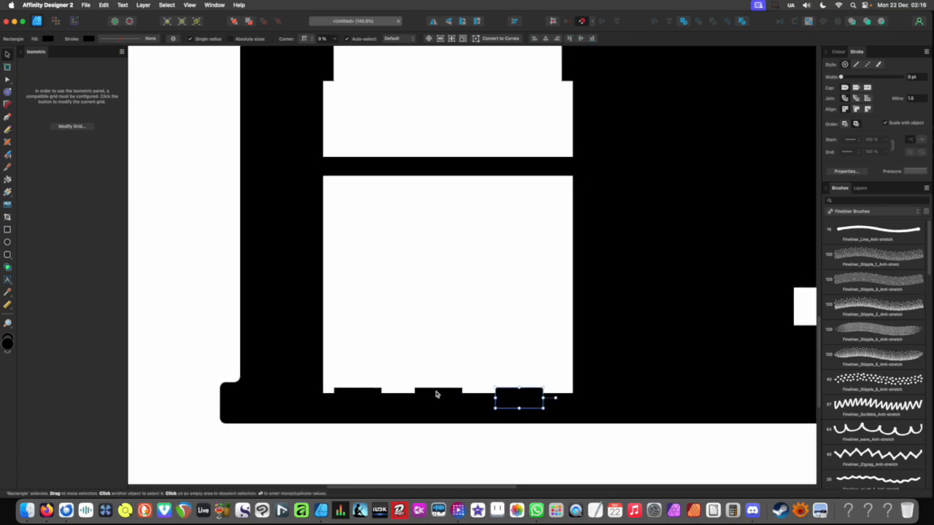
# - Move the three horizontal blocks together slightly to the right to centre them along the lowest pane's bottom edge
pyautogui.keyDown('shift'); pyautogui.click(438, 395); pyautogui.keyUp('shift')
pyautogui.keyDown('shift'); pyautogui.click(373, 395); pyautogui.keyUp('shift')
pyautogui.moveTo(524, 400); pyautogui.dragTo(531, 399)
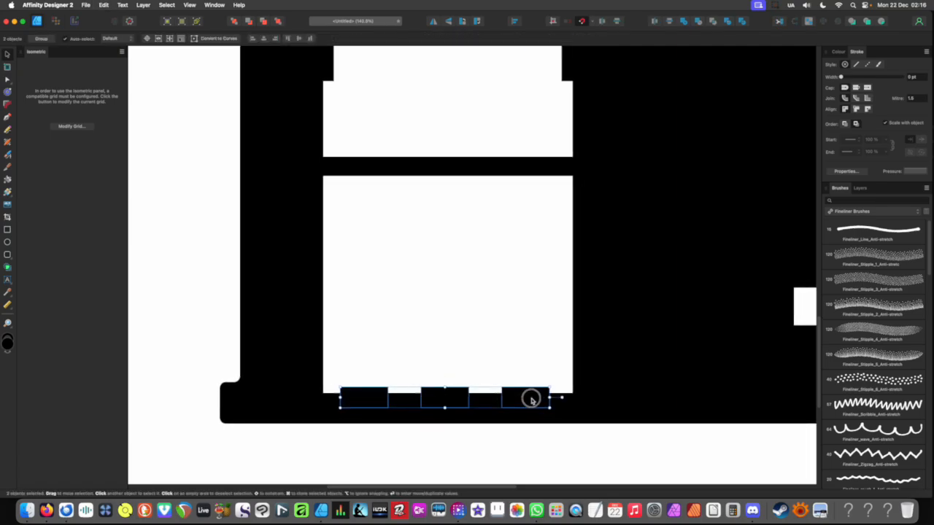
pyautogui.scroll(-10, 464, 291)
pyautogui.click(388, 295)
pyautogui.moveTo(384, 297); pyautogui.dragTo(365, 322)
pyautogui.scroll(8, 438, 340)
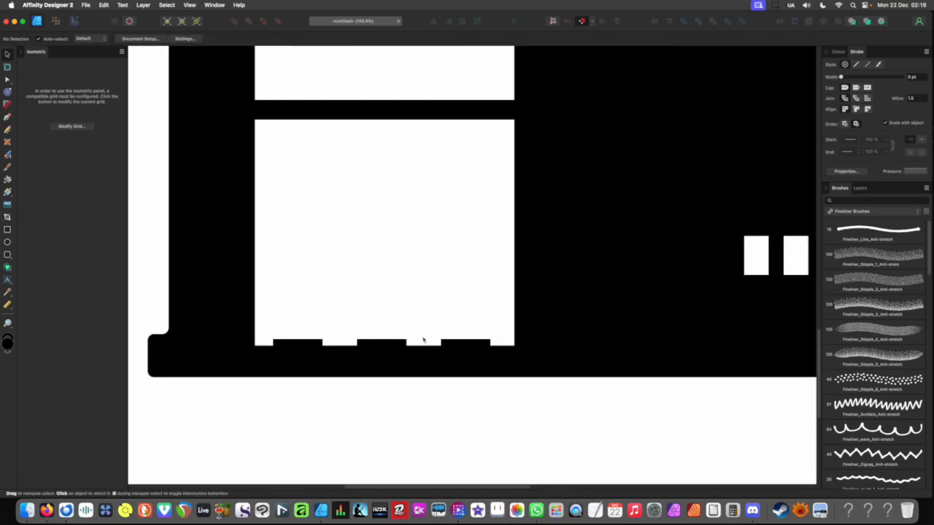
pyautogui.scroll(-7, 419, 326)
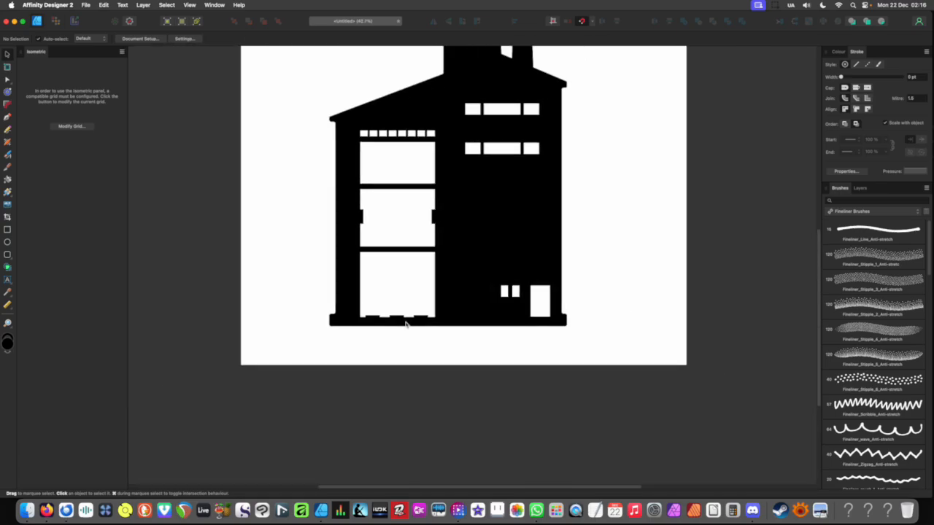
# - Draw a small horizontal black block hanging from the top pane's upper edge and nudge it slightly right to centre it
pyautogui.scroll(5, 399, 219)
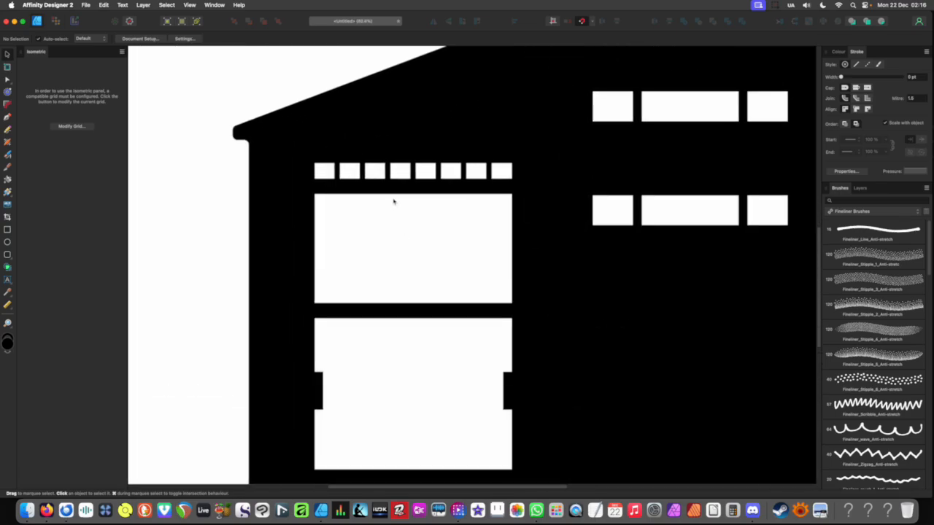
pyautogui.click(9, 231)
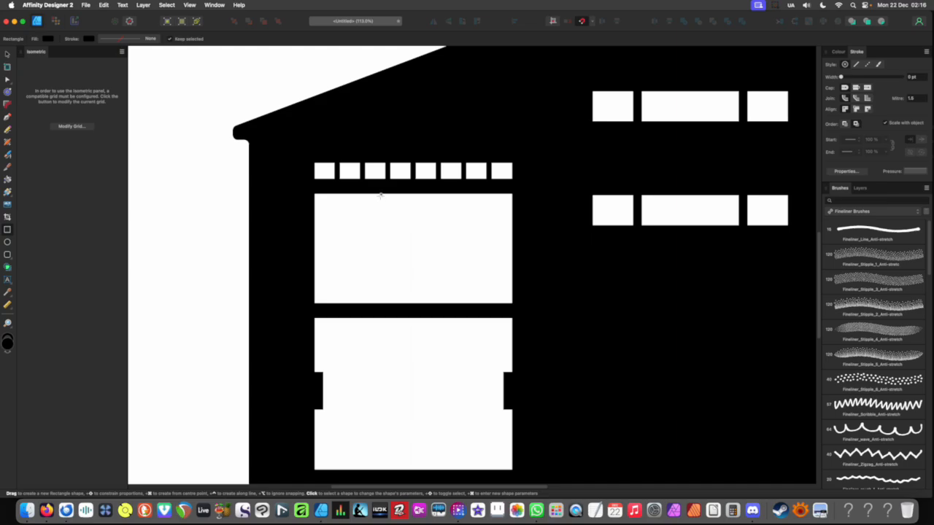
pyautogui.moveTo(378, 190); pyautogui.dragTo(440, 212)
pyautogui.press('v')
pyautogui.moveTo(416, 207); pyautogui.dragTo(419, 207)
pyautogui.scroll(-5, 414, 206)
pyautogui.scroll(-5, 391, 215)
pyautogui.press('Escape')
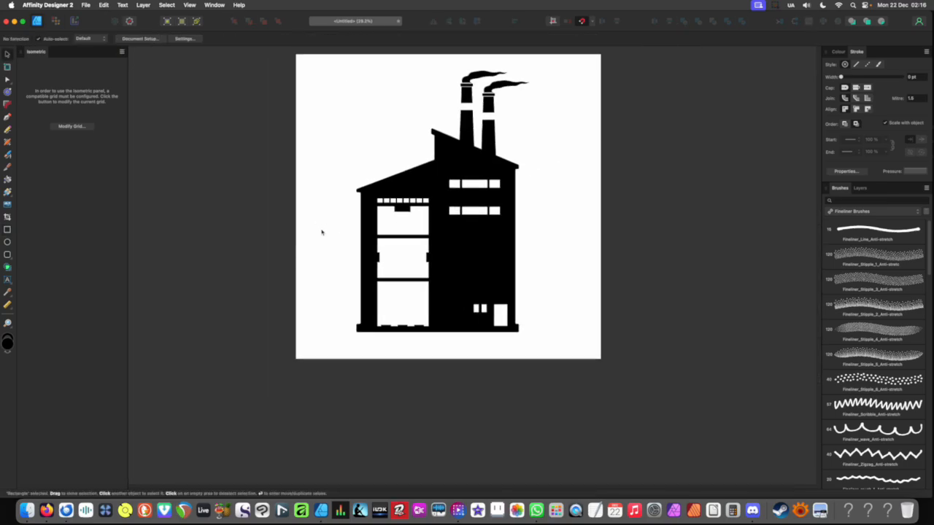
# - Select all parts of the factory and move them off the page onto the empty canvas to its right
pyautogui.moveTo(291, 106); pyautogui.dragTo(627, 335)
pyautogui.moveTo(445, 268); pyautogui.dragTo(751, 297)
pyautogui.click(505, 350)
pyautogui.moveTo(637, 81); pyautogui.dragTo(784, 325)
pyautogui.moveTo(755, 271); pyautogui.dragTo(429, 232)
pyautogui.press('super+z')
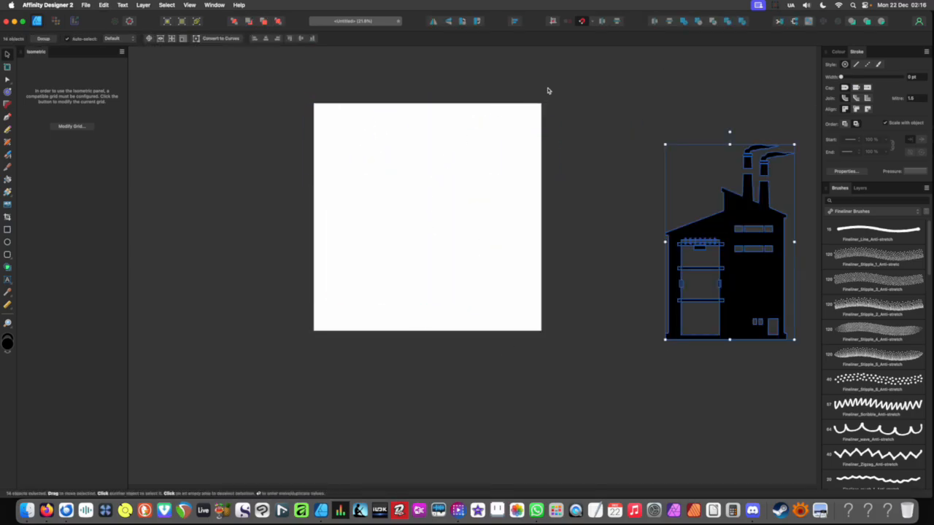
# - Select all parts of the factory together and move them back onto the middle of the page
pyautogui.moveTo(548, 91); pyautogui.dragTo(782, 341)
pyautogui.moveTo(713, 242); pyautogui.dragTo(417, 217)
pyautogui.click(507, 245)
pyautogui.scroll(2, 475, 258)
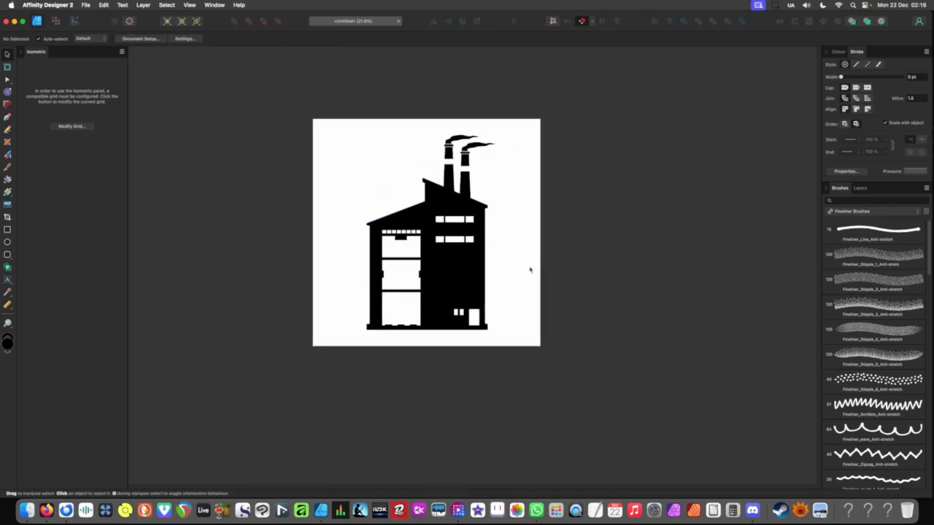
pyautogui.scroll(2, 519, 274)
pyautogui.scroll(-1, 485, 257)
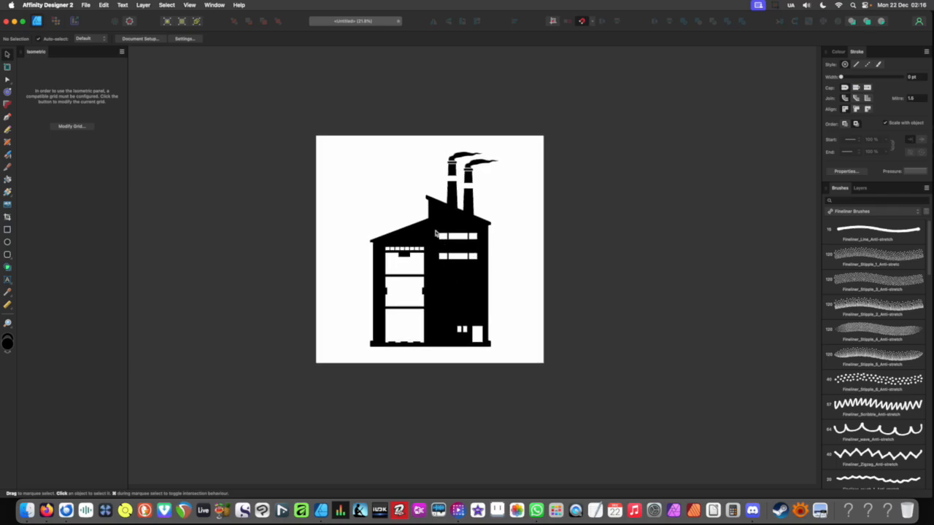
# - Draw a thin horizontal black rounded rectangle in the blank area above the lower sloped roof
pyautogui.scroll(10, 404, 218)
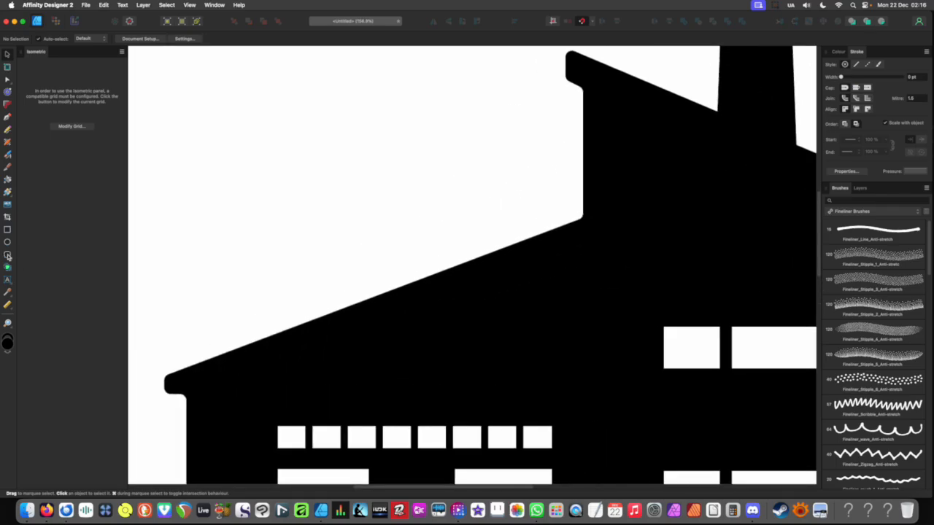
pyautogui.click(8, 255)
pyautogui.moveTo(214, 192)
pyautogui.mouseDown()
pyautogui.moveTo(282, 211)
pyautogui.moveTo(305, 205)
pyautogui.mouseUp()
pyautogui.press('v')
pyautogui.hscroll(-5, 374, 229)
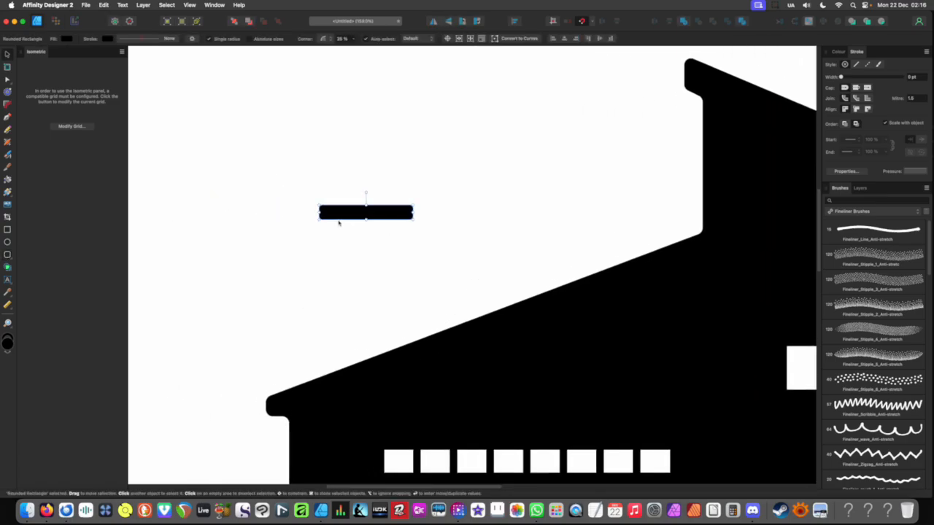
# - Draw a slightly narrower black rectangle overlapping the rounded bar's lower half and extending below it
pyautogui.scroll(5, 343, 218)
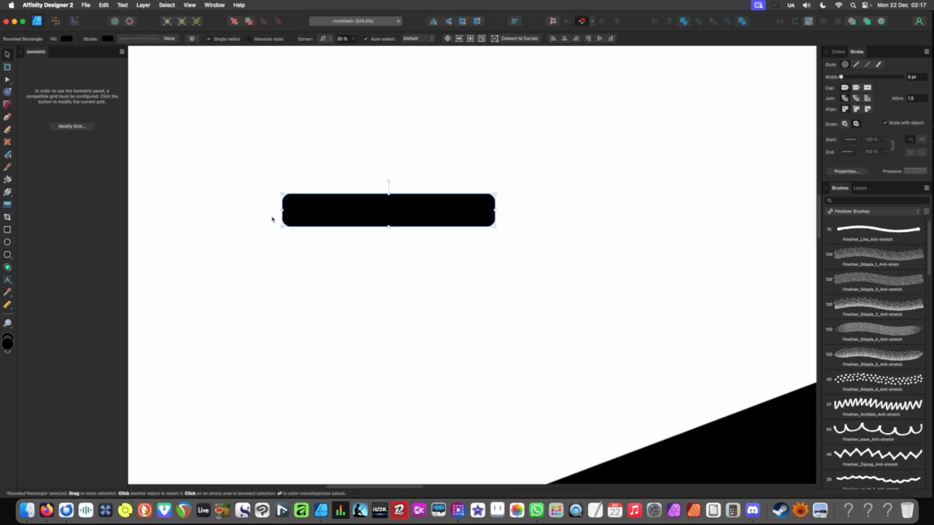
pyautogui.click(9, 231)
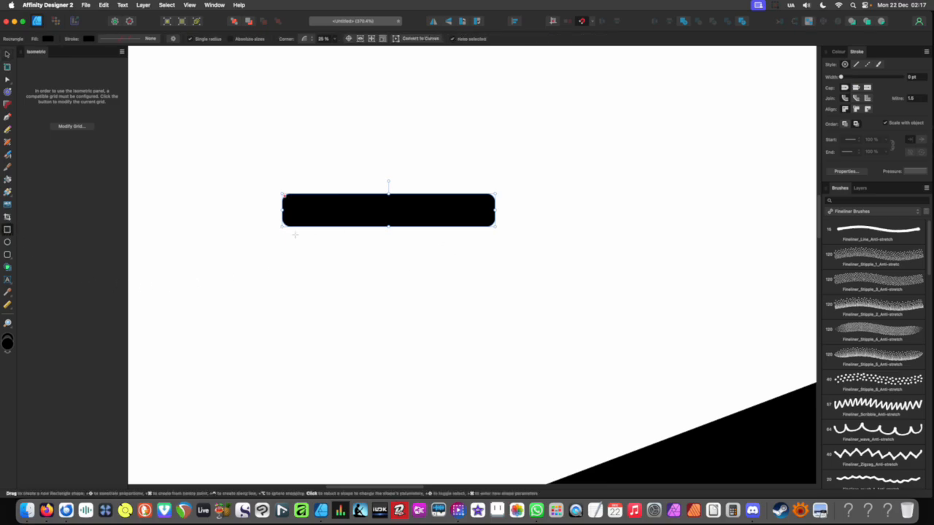
pyautogui.moveTo(300, 210); pyautogui.dragTo(480, 257)
pyautogui.press('v')
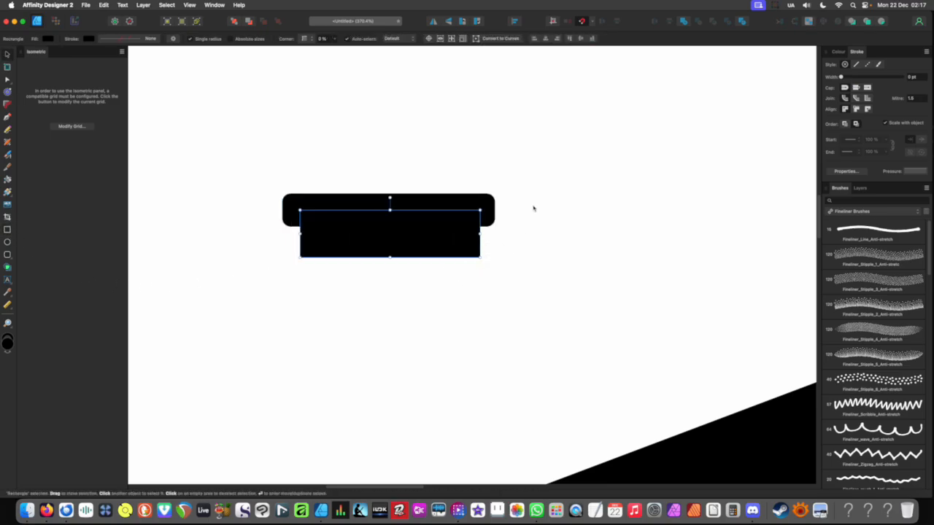
# - Align the rounded bar and the rectangle to their common horizontal centre and merge them into one vent shape with Add
pyautogui.moveTo(537, 196); pyautogui.dragTo(387, 265)
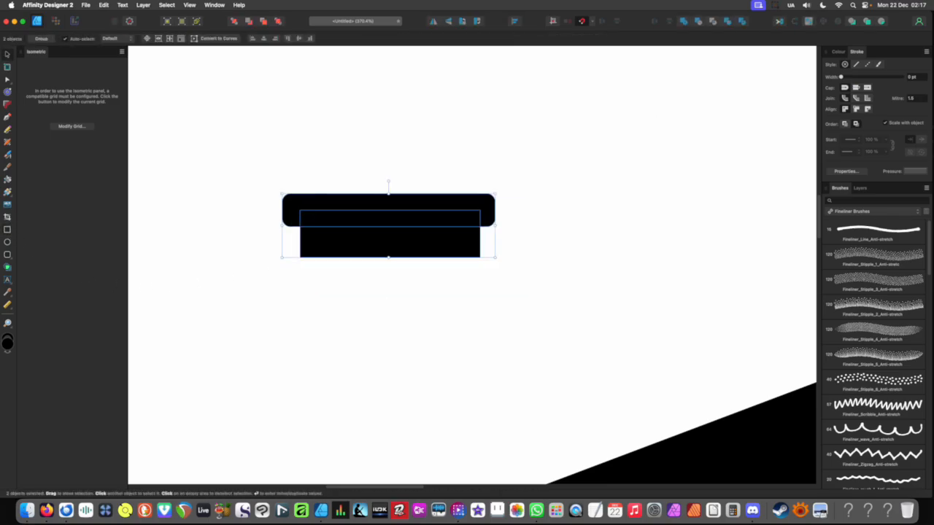
pyautogui.click(513, 22)
pyautogui.click(532, 47)
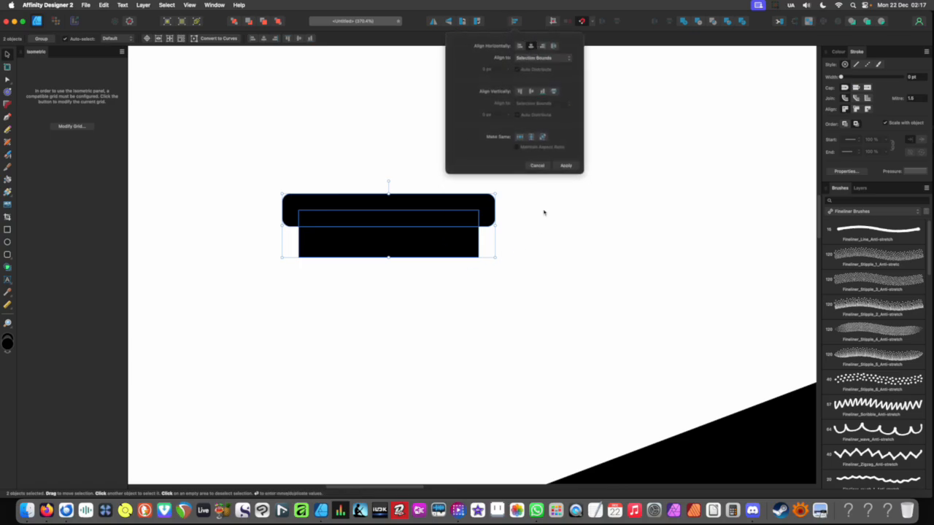
pyautogui.click(566, 167)
pyautogui.scroll(-3, 323, 212)
pyautogui.moveTo(406, 188); pyautogui.dragTo(321, 243)
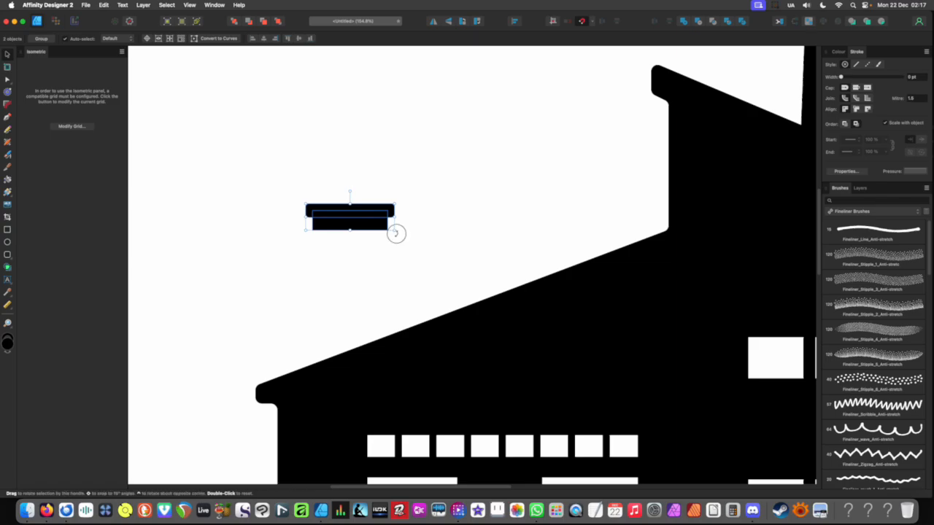
pyautogui.click(682, 23)
# - Move the vent shape down onto the lower end of the sloped roof and rotate it to follow the slope
pyautogui.scroll(5, 358, 219)
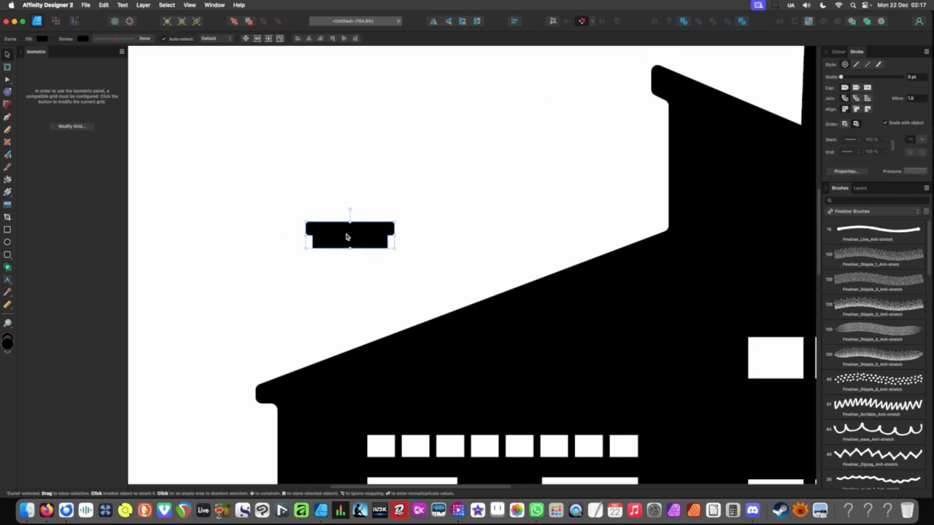
pyautogui.scroll(-3, 333, 241)
pyautogui.moveTo(350, 240); pyautogui.dragTo(375, 377)
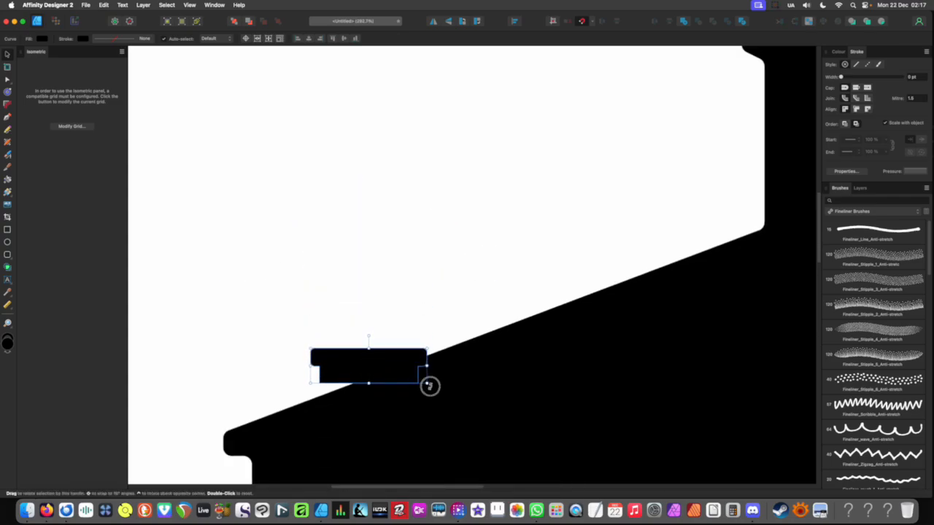
pyautogui.moveTo(429, 387); pyautogui.dragTo(438, 365)
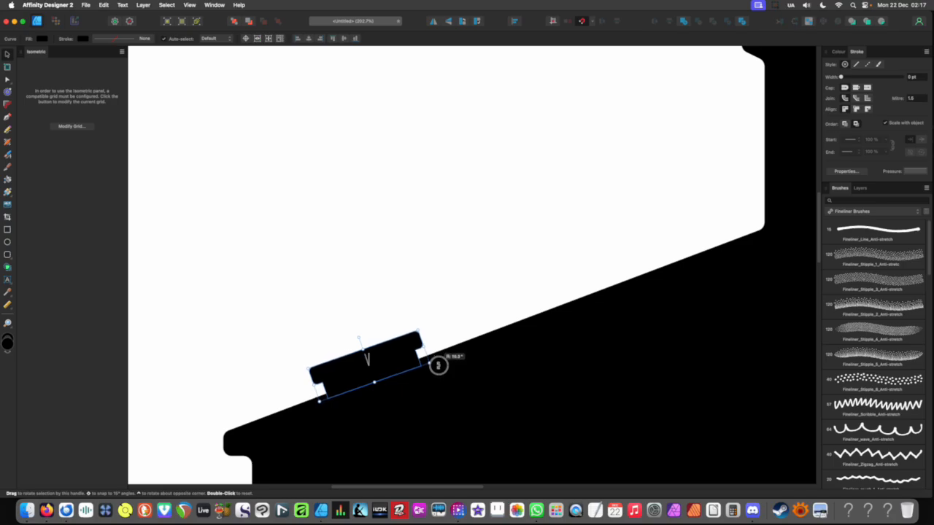
pyautogui.scroll(-10, 347, 290)
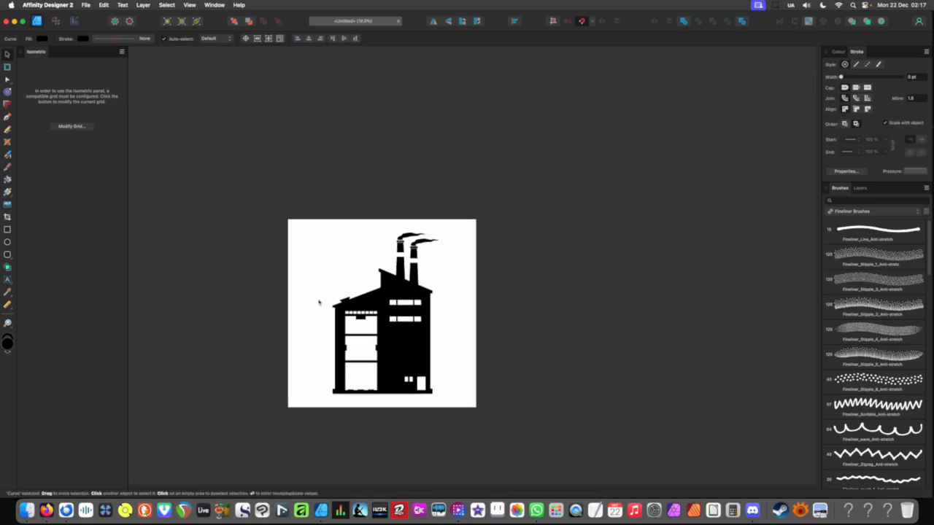
pyautogui.click(319, 303)
# - Scale the roof vent down to about half its size and adjust its angle just above the roof line
pyautogui.scroll(13, 340, 260)
pyautogui.scroll(4, 340, 257)
pyautogui.hscroll(-3, 341, 258)
pyautogui.click(427, 347)
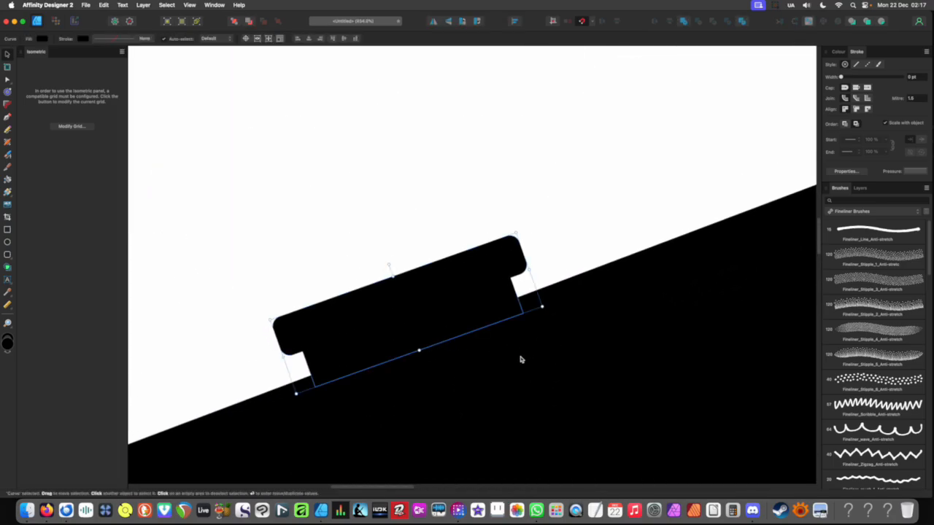
pyautogui.moveTo(543, 307); pyautogui.dragTo(387, 332)
pyautogui.scroll(5, 381, 336)
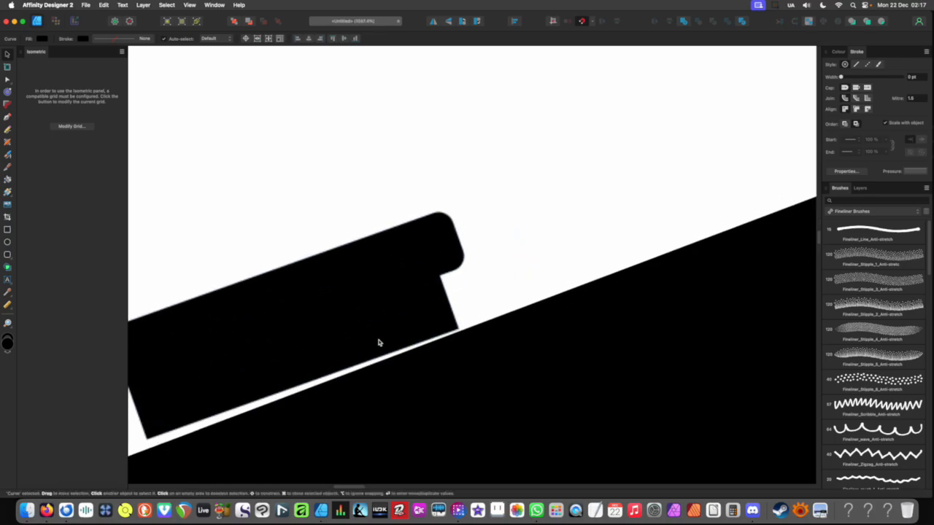
pyautogui.moveTo(525, 198); pyautogui.dragTo(530, 196)
pyautogui.scroll(-10, 400, 219)
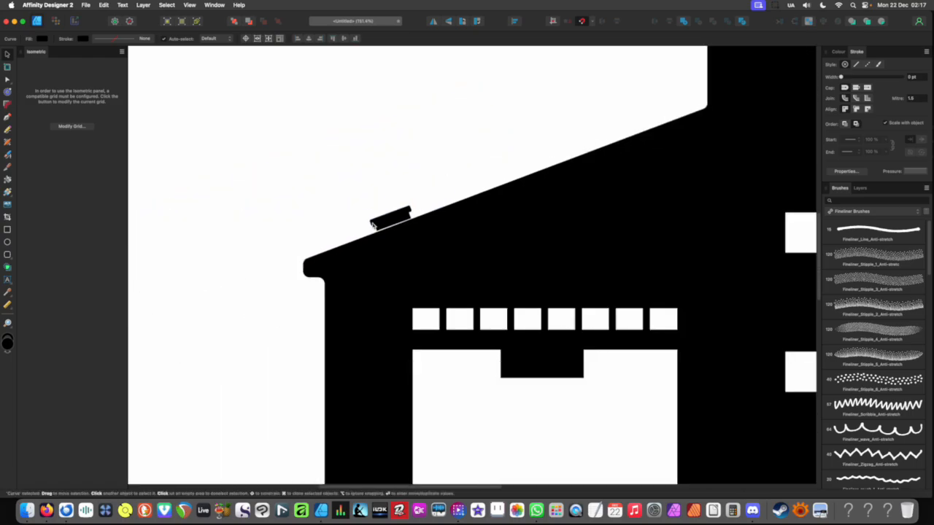
pyautogui.click(330, 224)
# - Fine-tune the small vent's rotation to run parallel to the roof slope, leaving a thin gap beneath it
pyautogui.scroll(8, 358, 220)
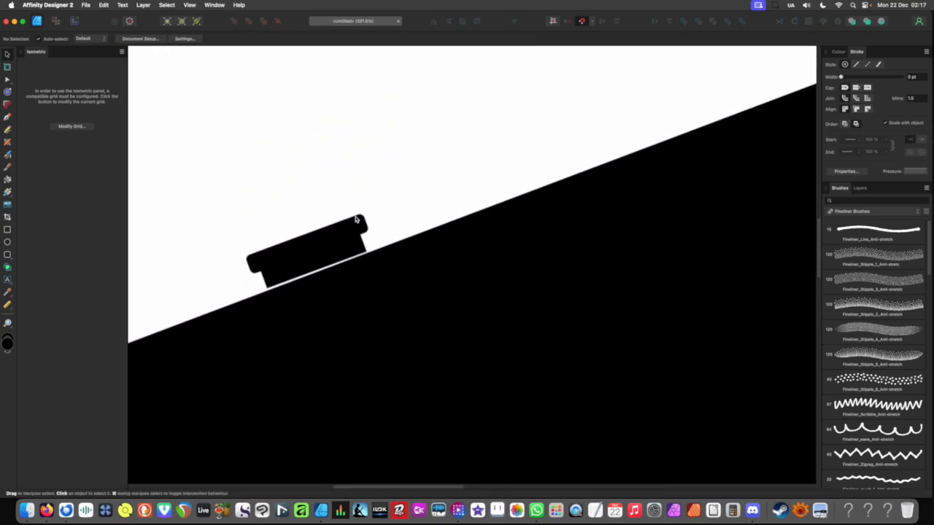
pyautogui.click(338, 240)
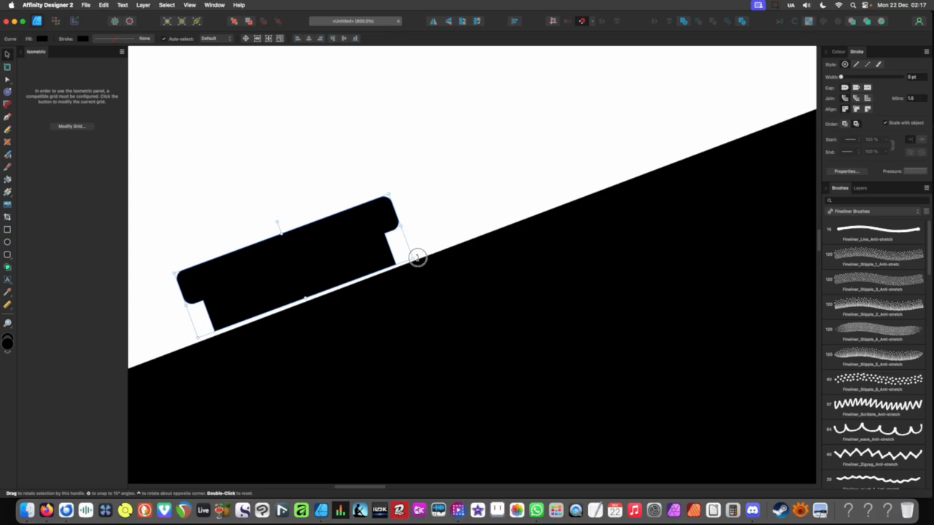
pyautogui.moveTo(417, 257); pyautogui.dragTo(419, 259)
pyautogui.scroll(-5, 315, 210)
pyautogui.scroll(5, 292, 215)
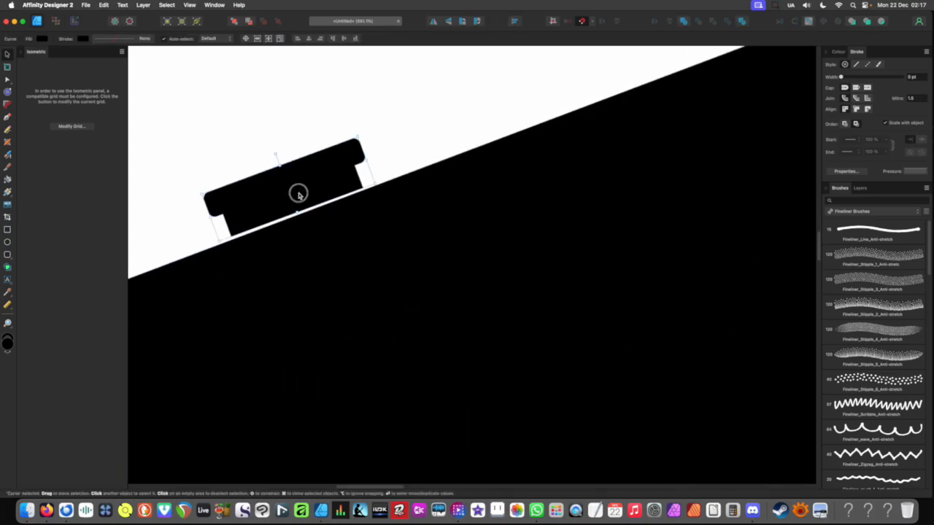
pyautogui.scroll(-6, 297, 191)
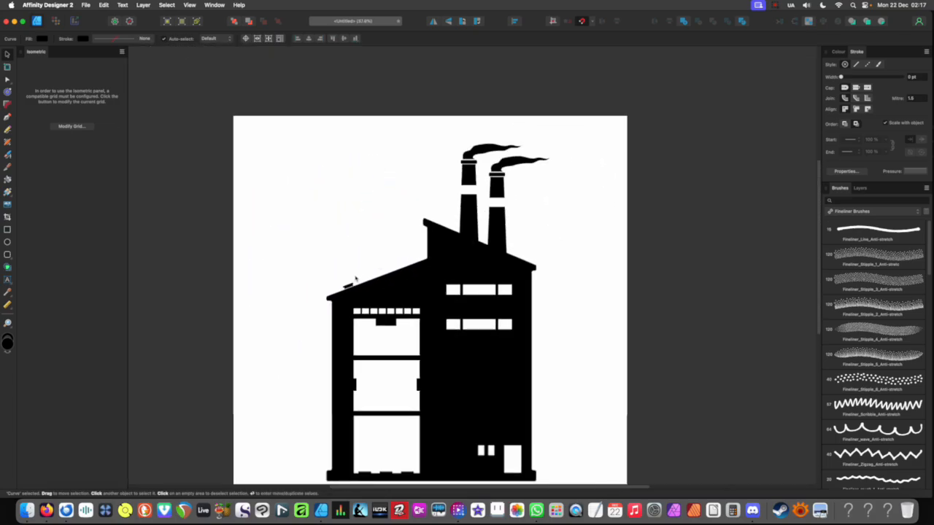
pyautogui.scroll(-1, 356, 279)
pyautogui.click(304, 340)
pyautogui.scroll(-3, 307, 337)
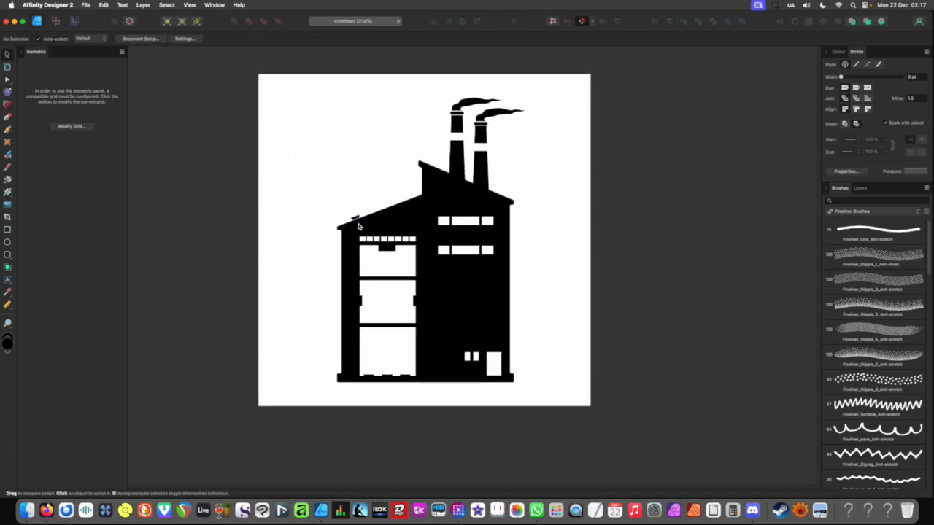
# - Place a copy of the roof vent farther up the same slope, just above the roof line
pyautogui.scroll(6, 361, 219)
pyautogui.scroll(2, 360, 217)
pyautogui.click(360, 216)
pyautogui.moveTo(358, 214); pyautogui.dragTo(588, 130)
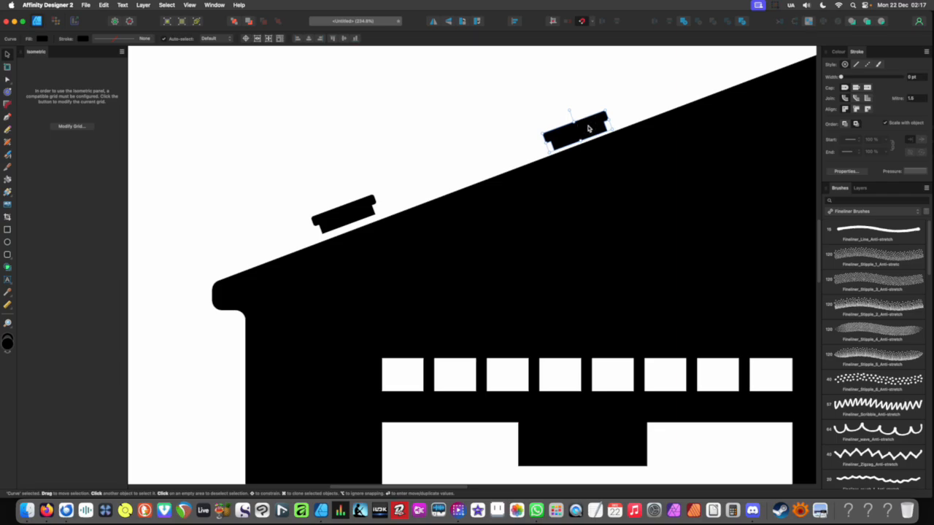
pyautogui.scroll(-10, 589, 130)
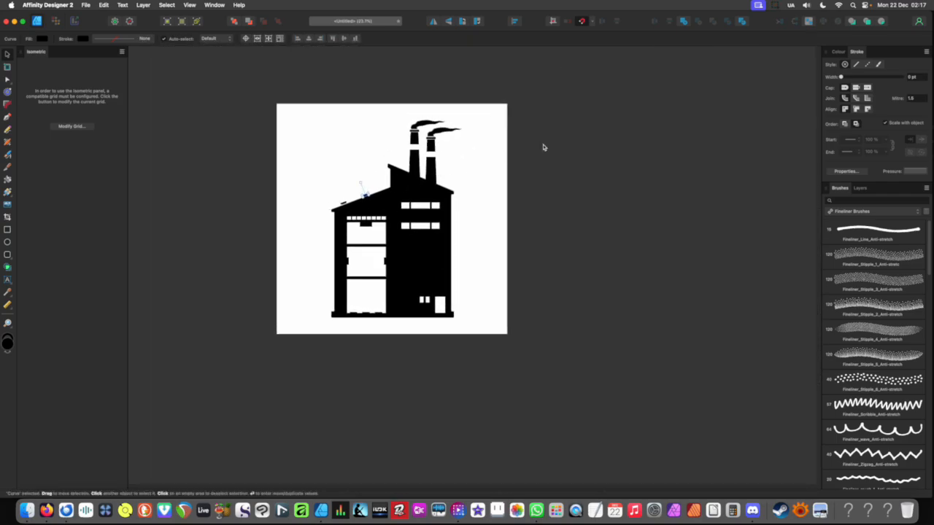
pyautogui.click(510, 250)
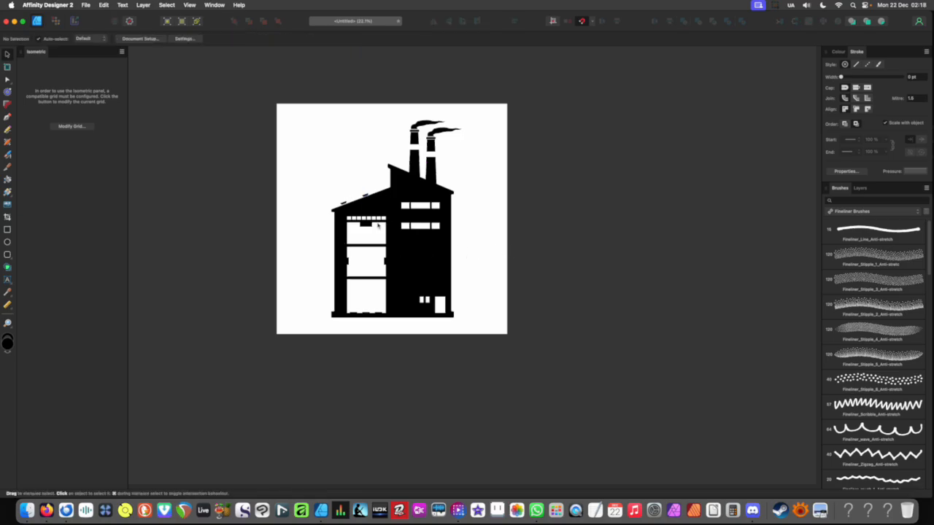
# - Draw two thin vertical black bars rising from the upper part of the lower roof, and two horizontal bars joining them to the tower wall
pyautogui.scroll(5, 376, 191)
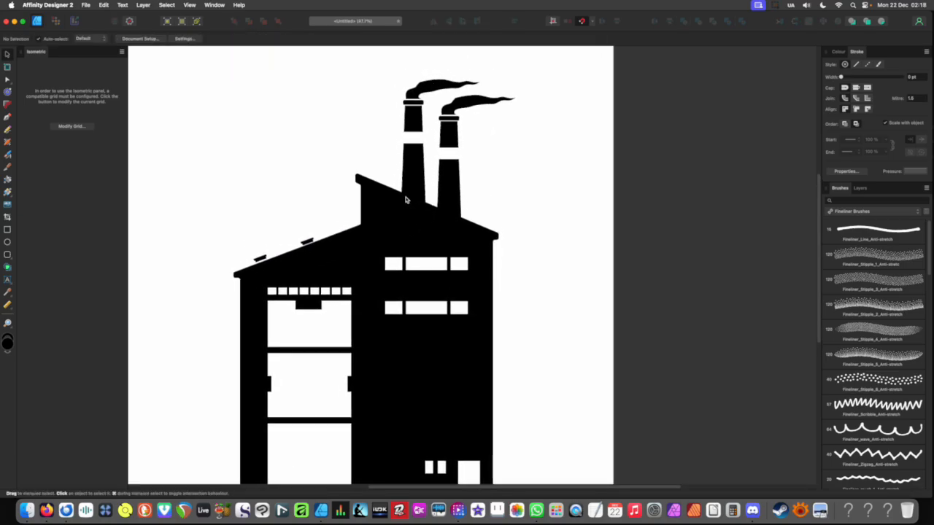
pyautogui.scroll(10, 329, 232)
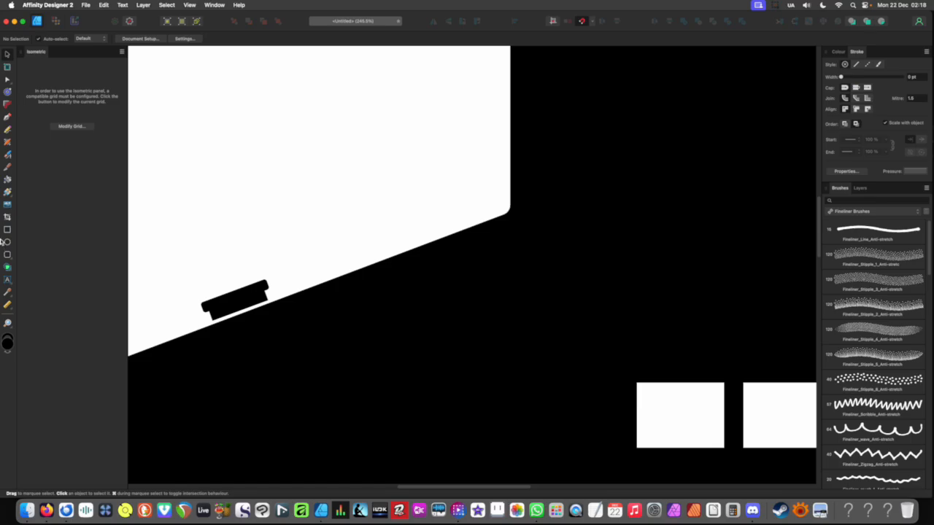
pyautogui.click(7, 230)
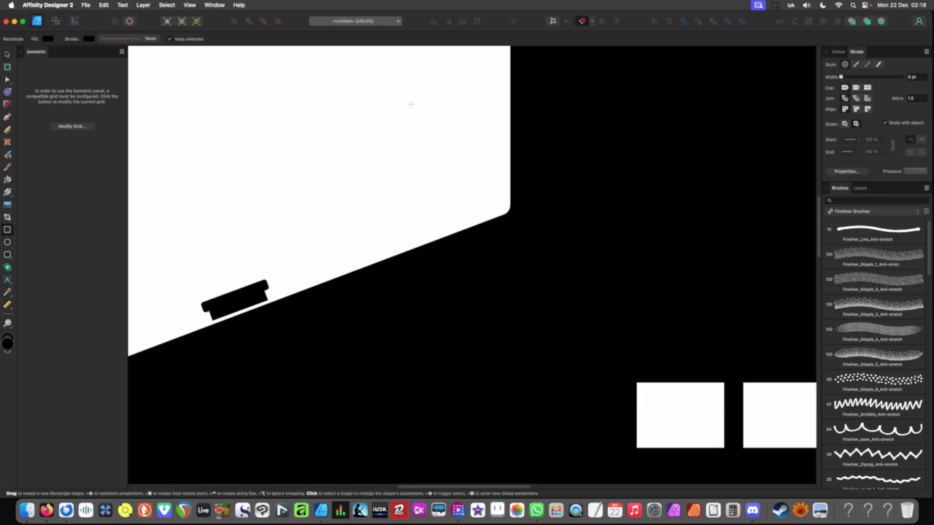
pyautogui.moveTo(403, 95); pyautogui.dragTo(420, 283)
pyautogui.moveTo(379, 105); pyautogui.dragTo(367, 287)
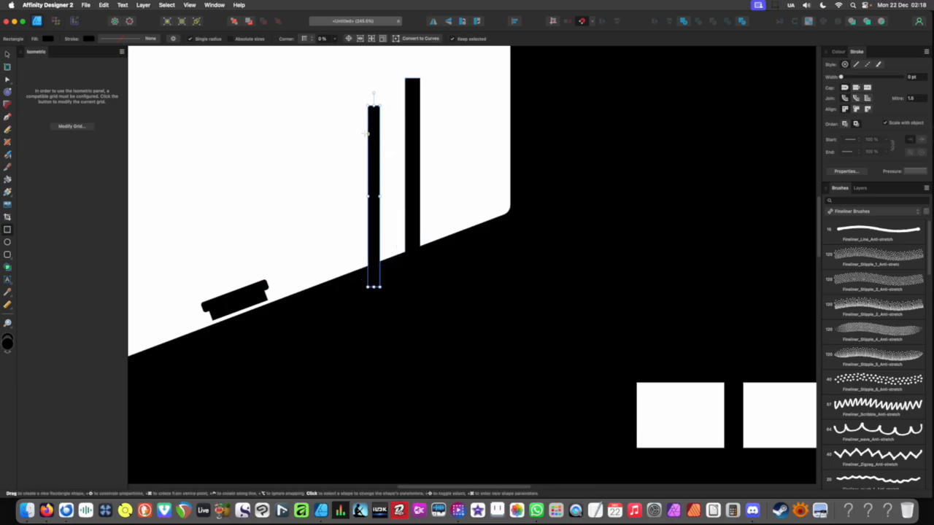
pyautogui.moveTo(358, 135); pyautogui.dragTo(549, 143)
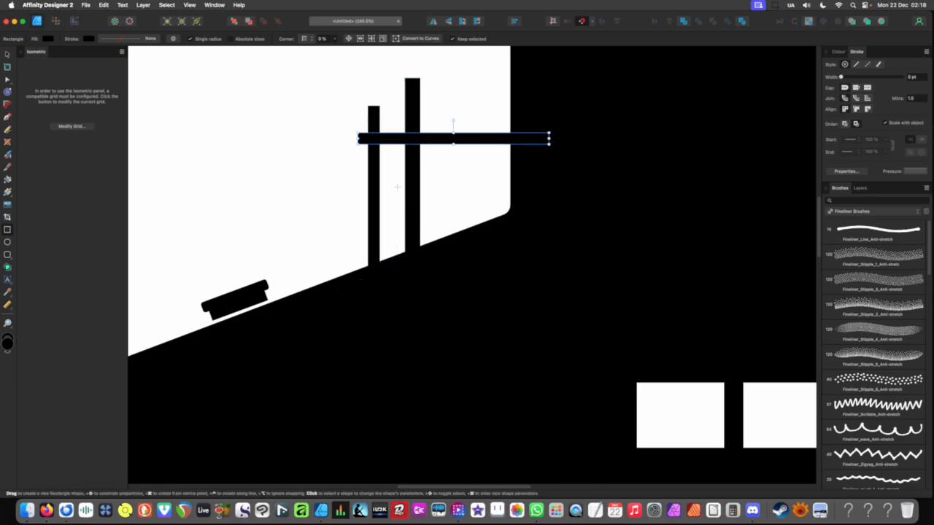
pyautogui.moveTo(397, 187); pyautogui.dragTo(531, 202)
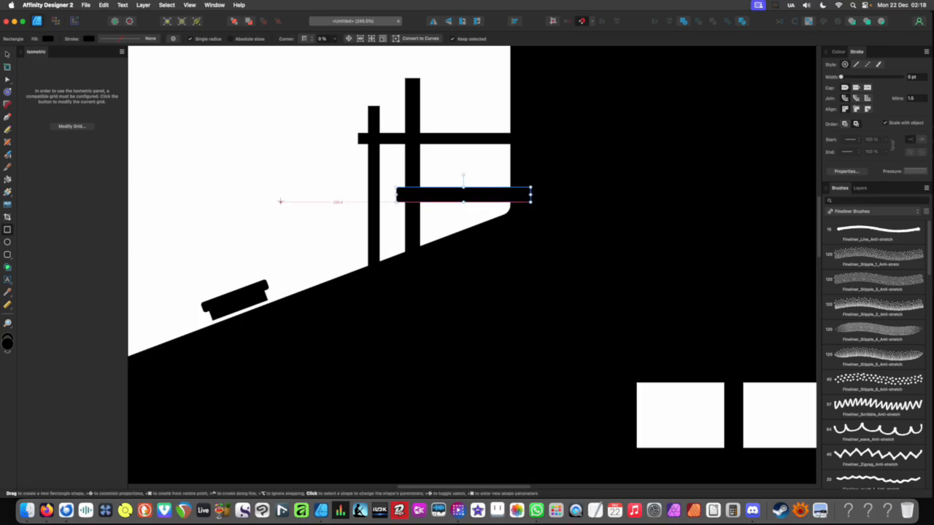
# - Draw a short, wider black rectangle overlapping the base of the shorter vertical bar at the roof line
pyautogui.moveTo(369, 204); pyautogui.dragTo(371, 299)
pyautogui.press('v')
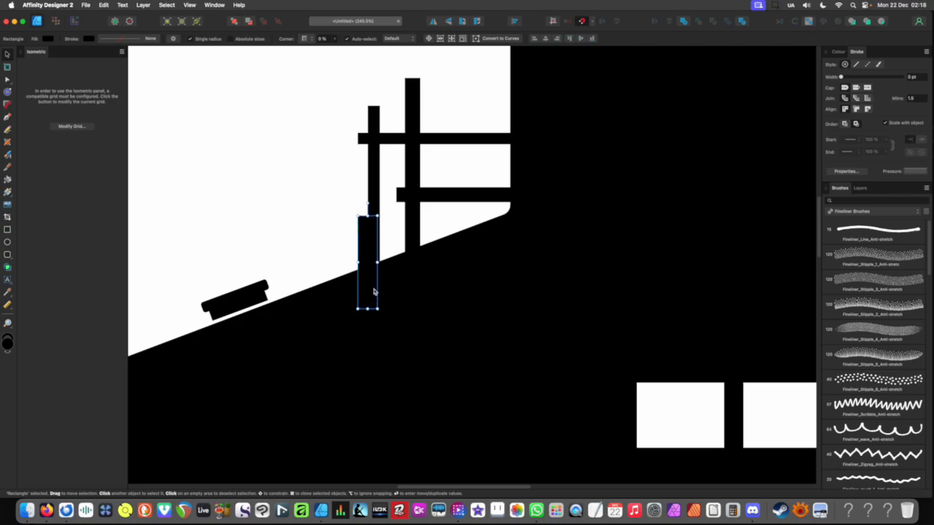
pyautogui.scroll(-7, 400, 209)
pyautogui.click(276, 193)
pyautogui.scroll(4, 375, 209)
pyautogui.scroll(-2, 376, 210)
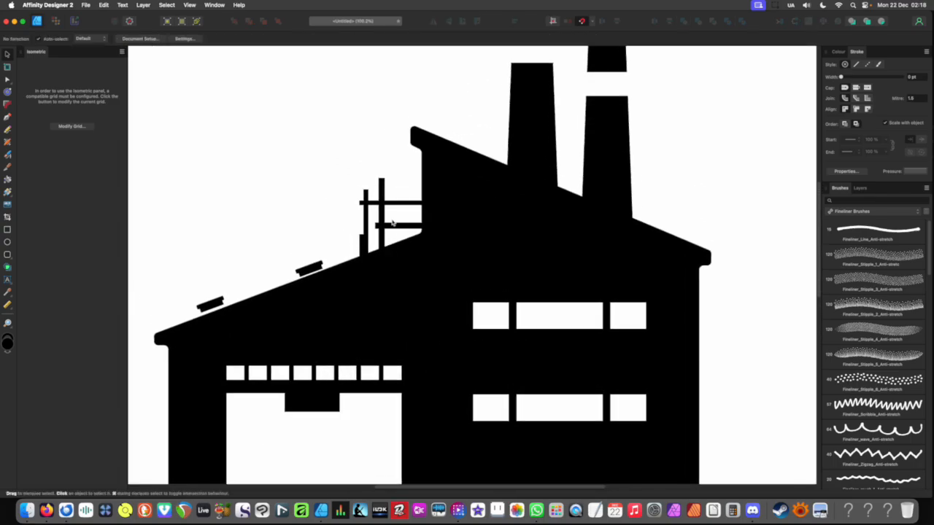
# - Draw a small black trapezoid as a cap, centred on the top end of the shorter vertical bar
pyautogui.scroll(7, 390, 208)
pyautogui.scroll(5, 398, 198)
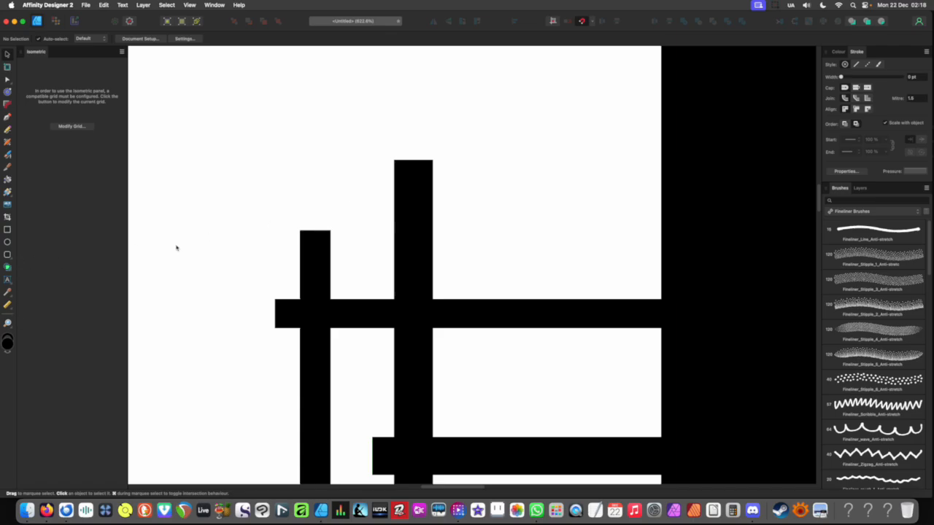
pyautogui.click(7, 255)
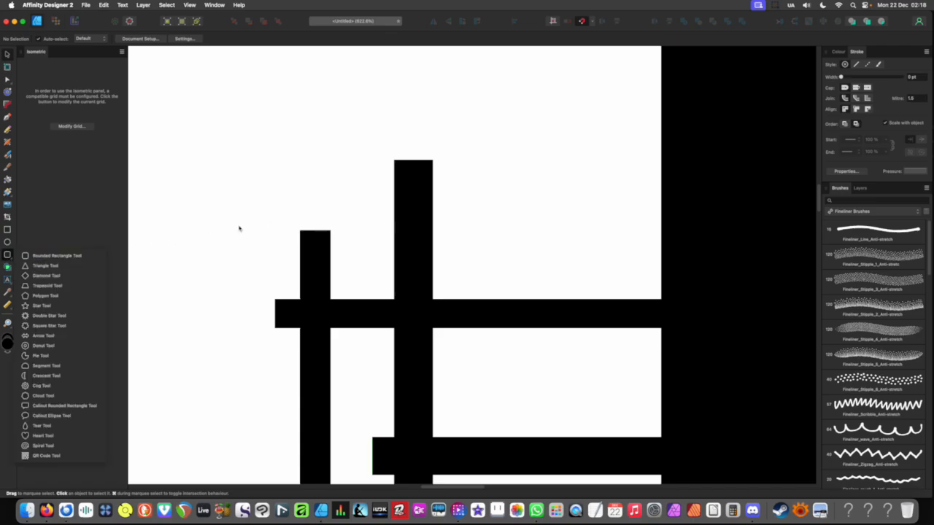
pyautogui.click(34, 286)
pyautogui.moveTo(290, 197); pyautogui.dragTo(322, 222)
pyautogui.press('v')
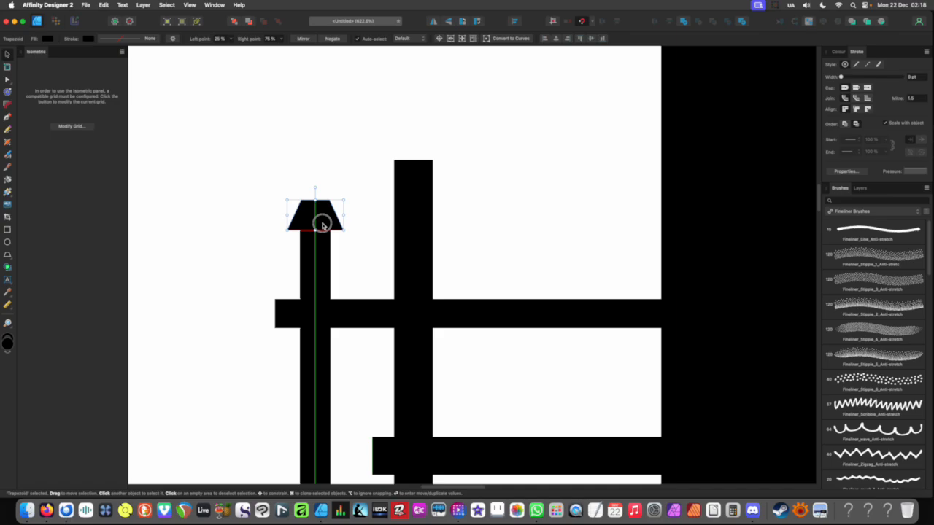
pyautogui.scroll(5, 323, 223)
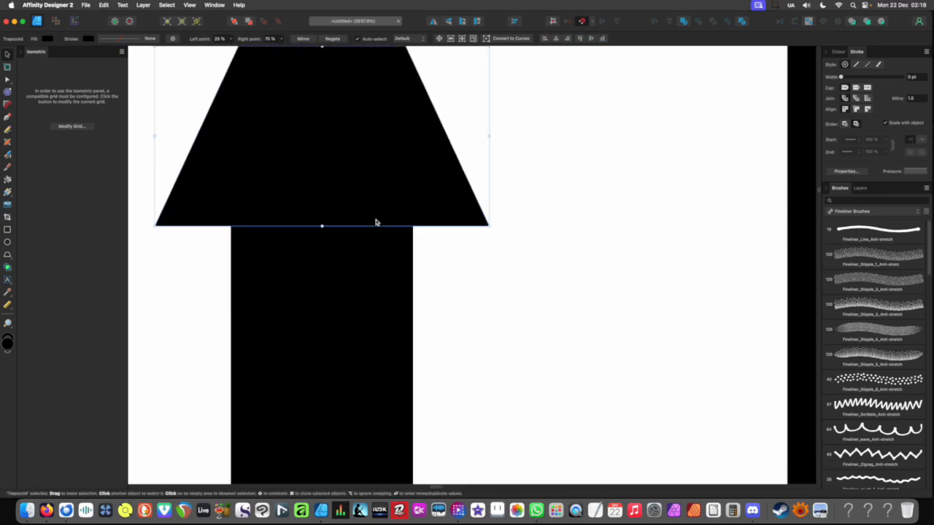
pyautogui.click(660, 272)
pyautogui.moveTo(386, 189); pyautogui.dragTo(385, 193)
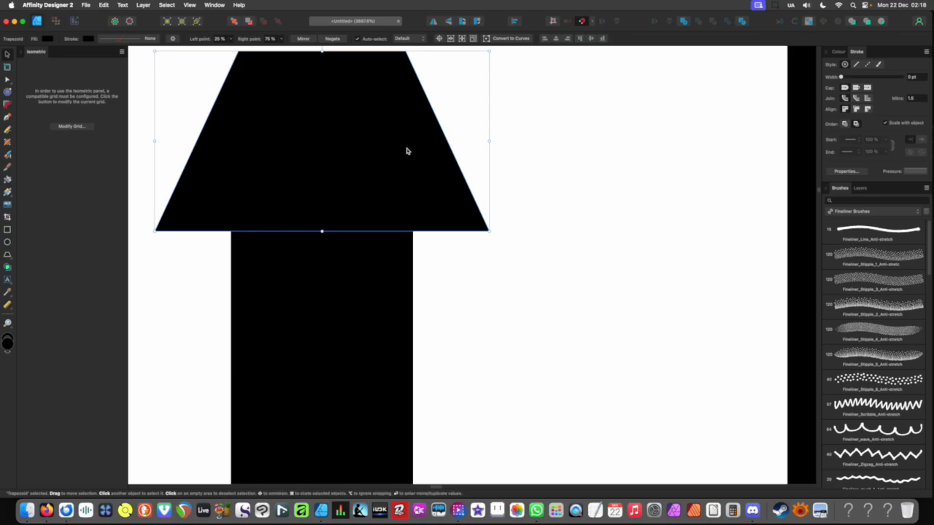
pyautogui.press('y')
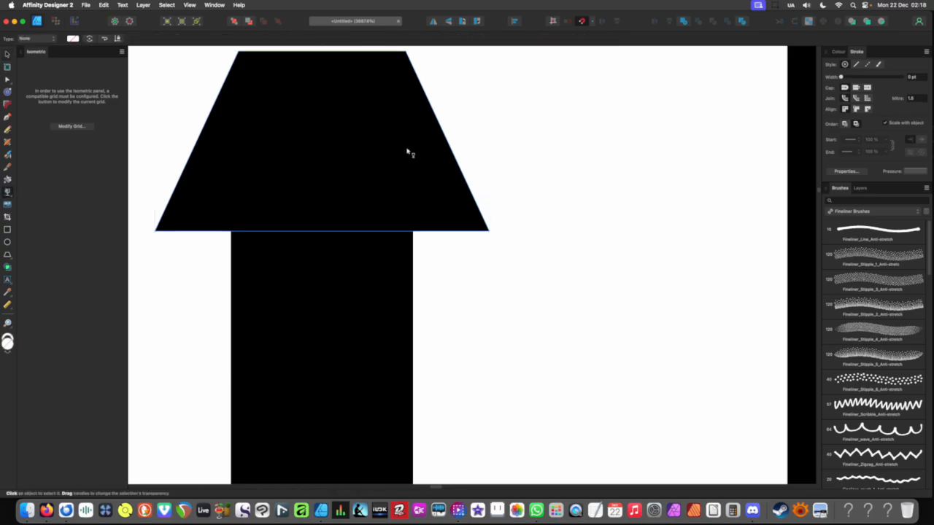
pyautogui.moveTo(407, 155); pyautogui.dragTo(404, 167)
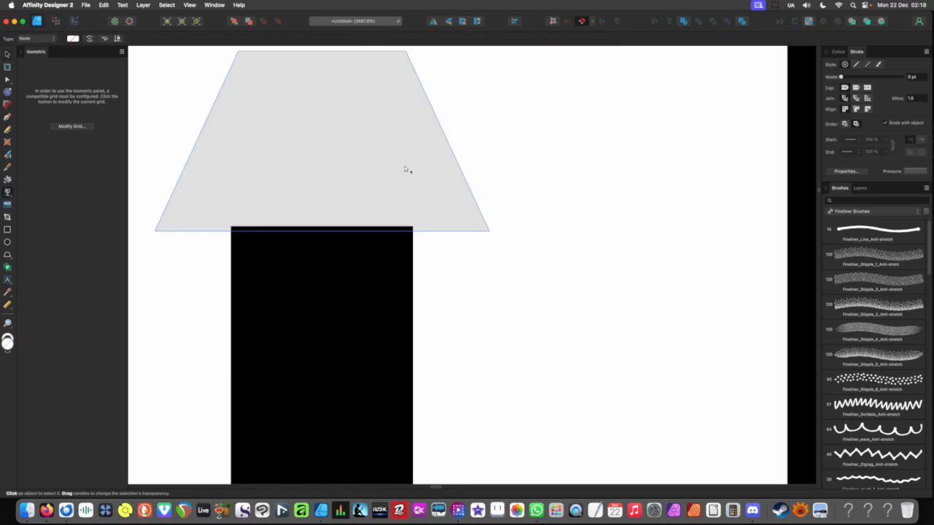
pyautogui.press('super+z')
pyautogui.press('v')
pyautogui.click(463, 264)
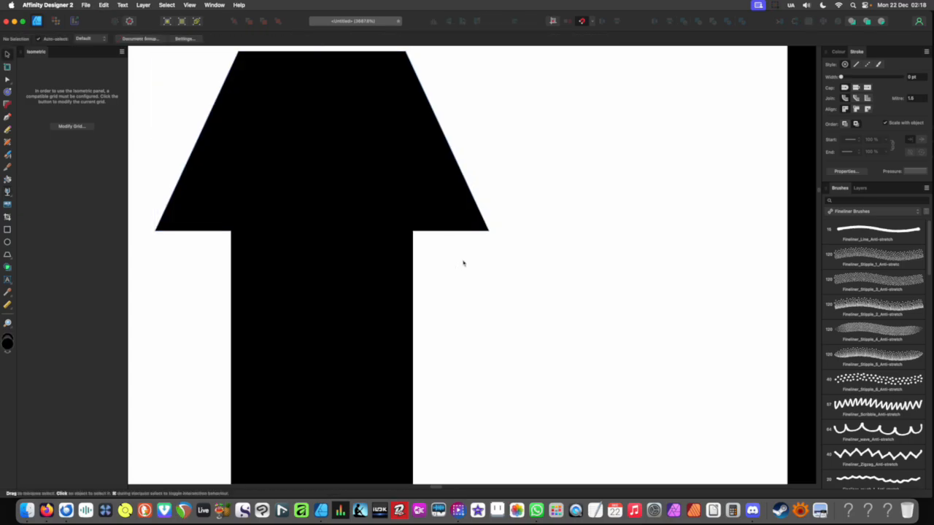
# - Lower the trapezoid cap's opacity to 41% to reveal its overlap with the bar
pyautogui.click(448, 217)
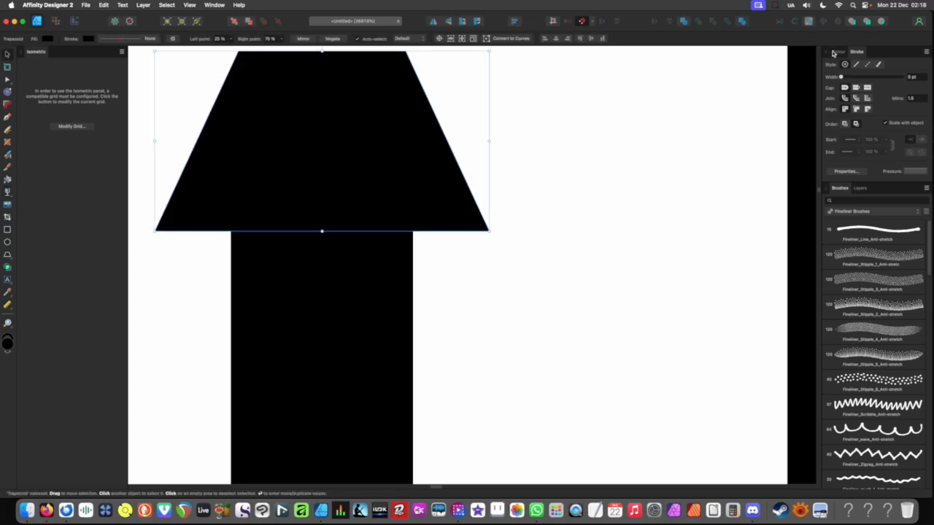
pyautogui.click(837, 52)
pyautogui.moveTo(898, 138); pyautogui.dragTo(861, 139)
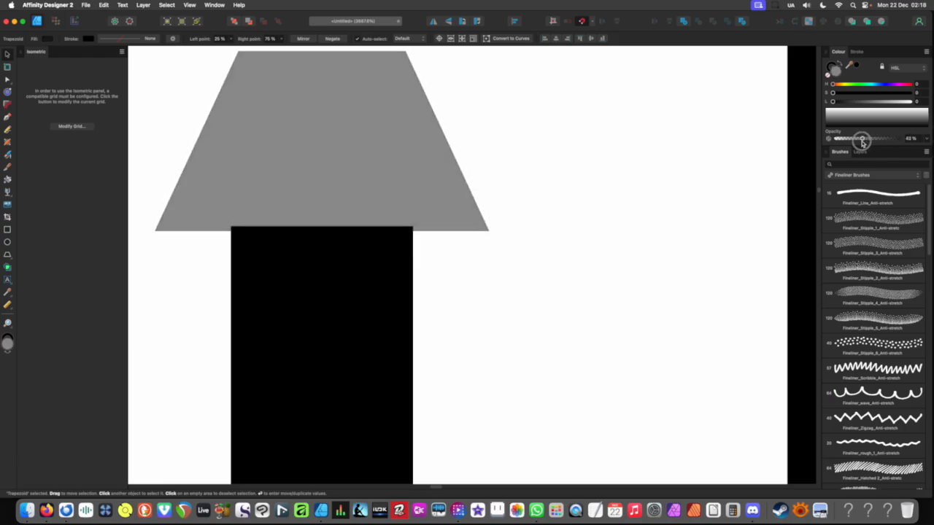
# - Align the cap's base flush with the bar's top edge and restore its opacity to 100%
pyautogui.scroll(3, 403, 209)
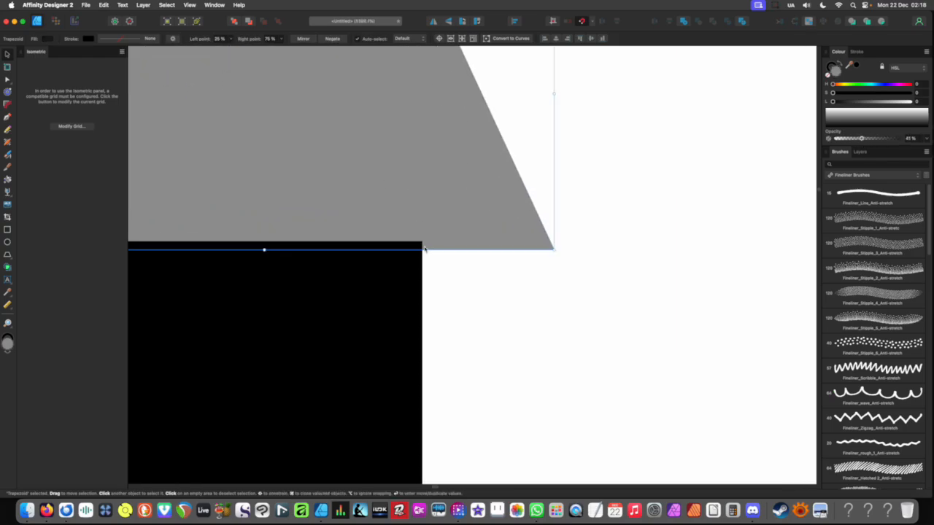
pyautogui.scroll(1, 435, 245)
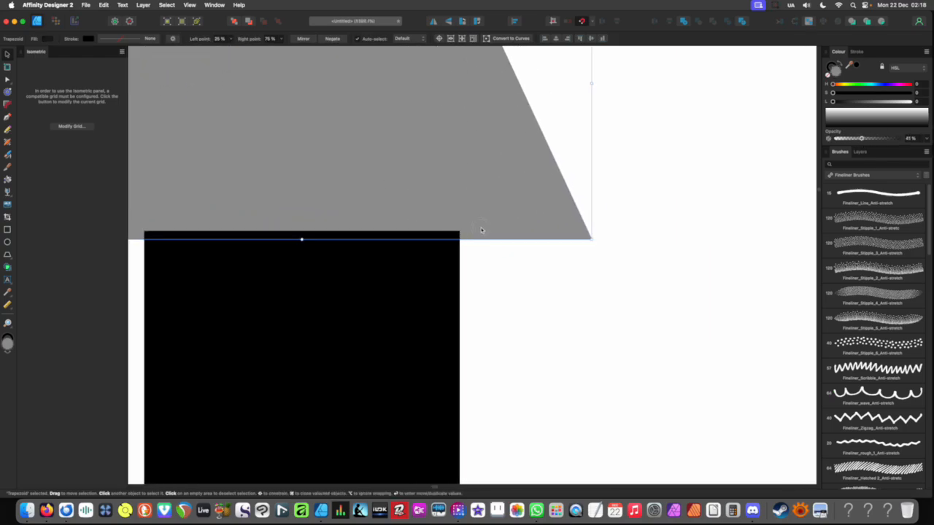
pyautogui.moveTo(481, 231); pyautogui.dragTo(478, 221)
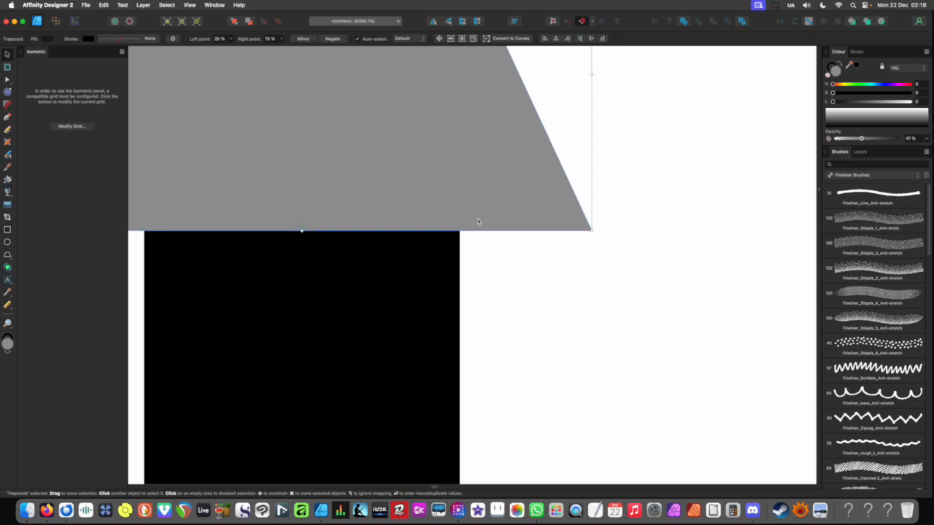
pyautogui.scroll(-5, 491, 225)
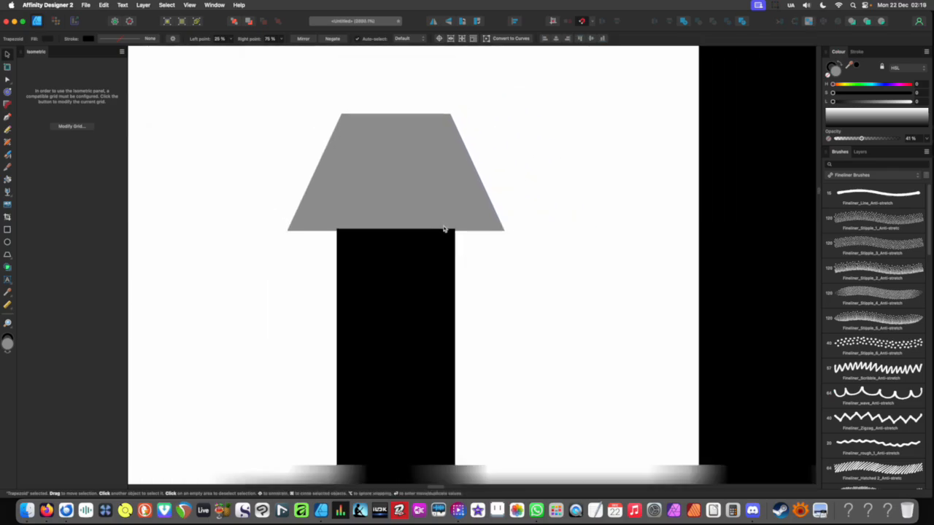
pyautogui.moveTo(860, 137); pyautogui.dragTo(911, 140)
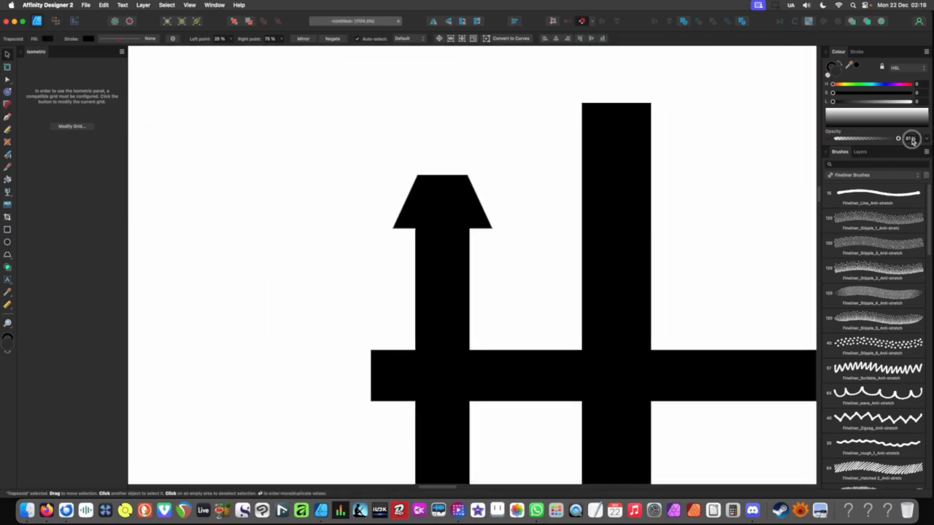
pyautogui.scroll(-4, 357, 158)
pyautogui.click(332, 174)
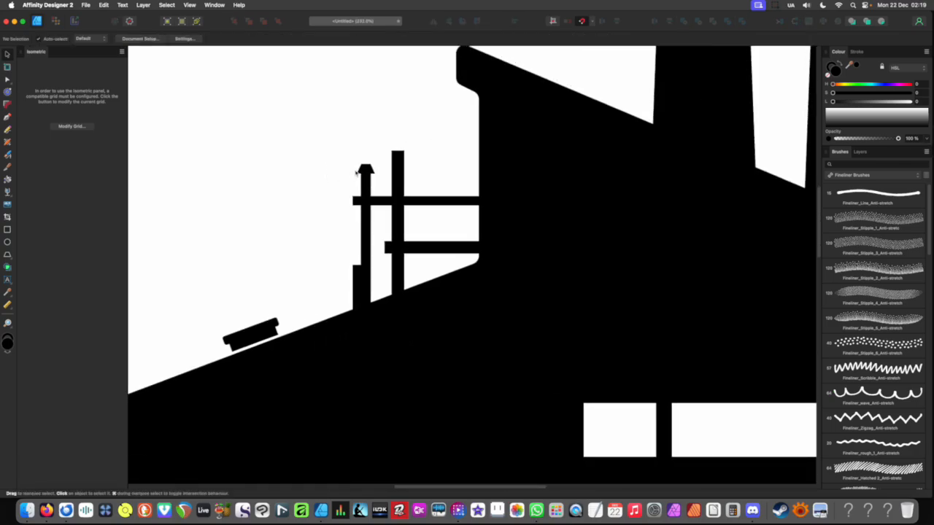
# - Place a copy of the trapezoid cap centred on the top of the taller vertical bar
pyautogui.scroll(8, 332, 173)
pyautogui.moveTo(338, 199); pyautogui.dragTo(487, 99)
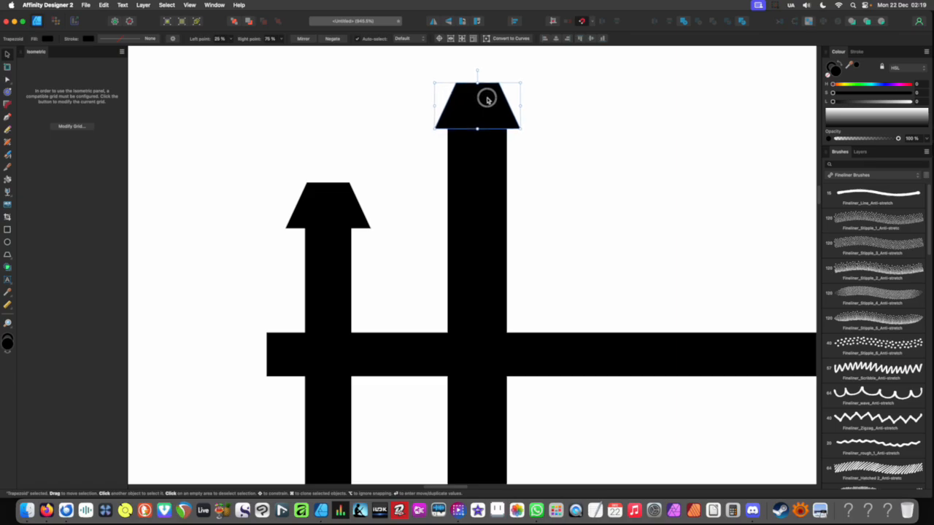
pyautogui.scroll(-10, 398, 154)
pyautogui.click(357, 158)
# - Shorten the outer ends of both horizontal bars so neither protrudes beyond the vertical bar it meets
pyautogui.scroll(6, 384, 184)
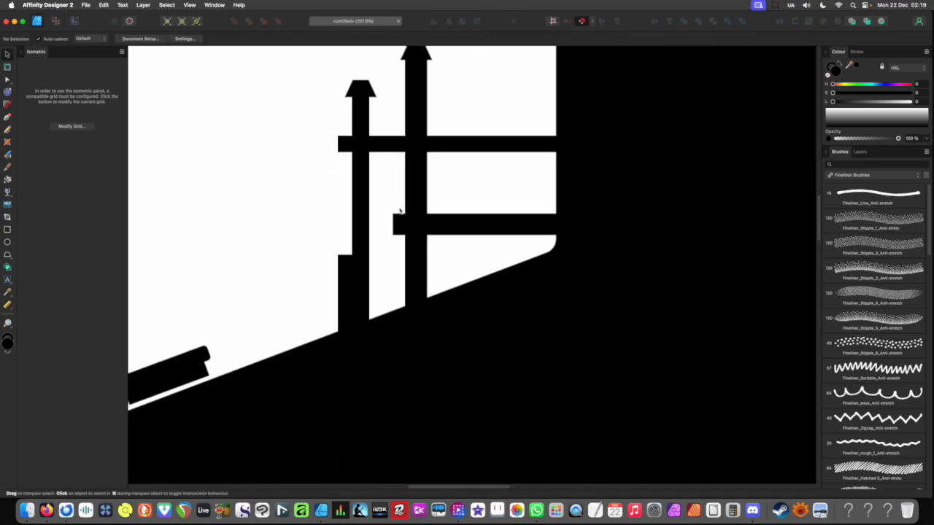
pyautogui.click(404, 229)
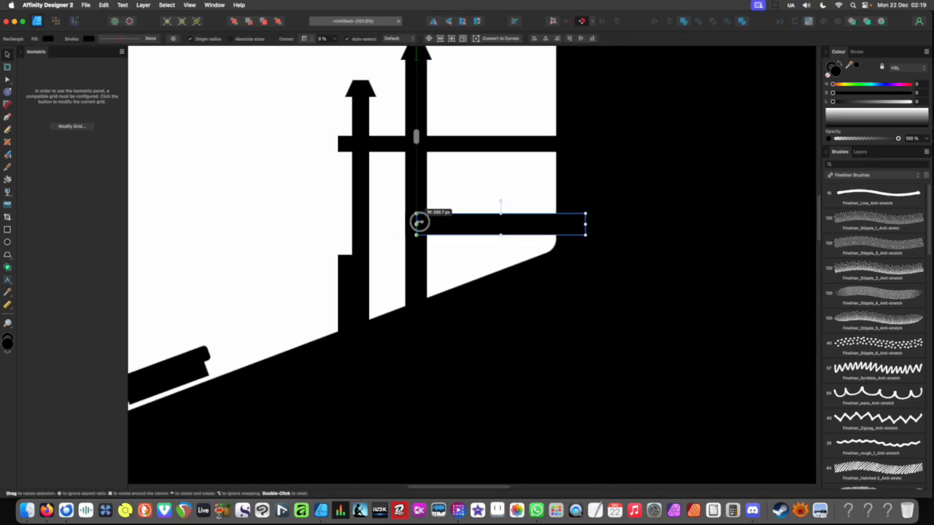
pyautogui.click(348, 146)
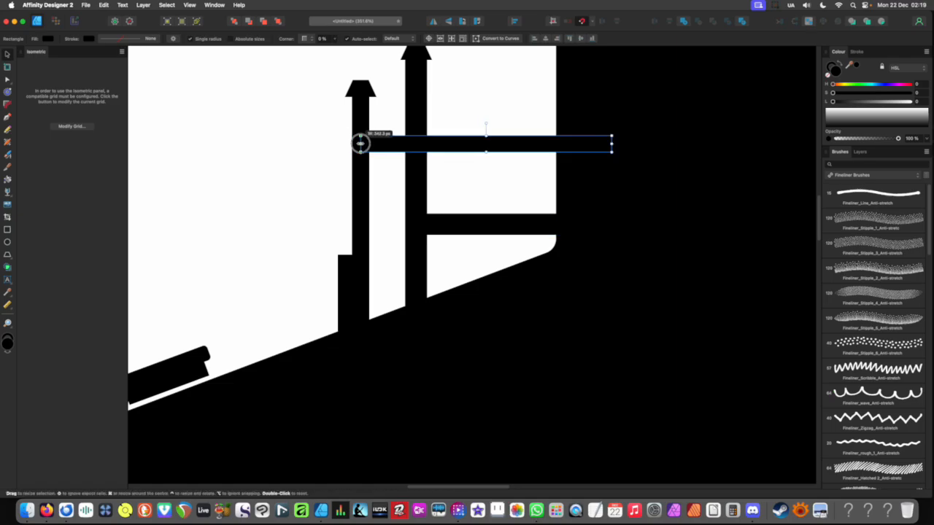
pyautogui.moveTo(360, 144); pyautogui.dragTo(362, 144)
pyautogui.scroll(-10, 457, 169)
pyautogui.click(353, 178)
pyautogui.scroll(1, 357, 185)
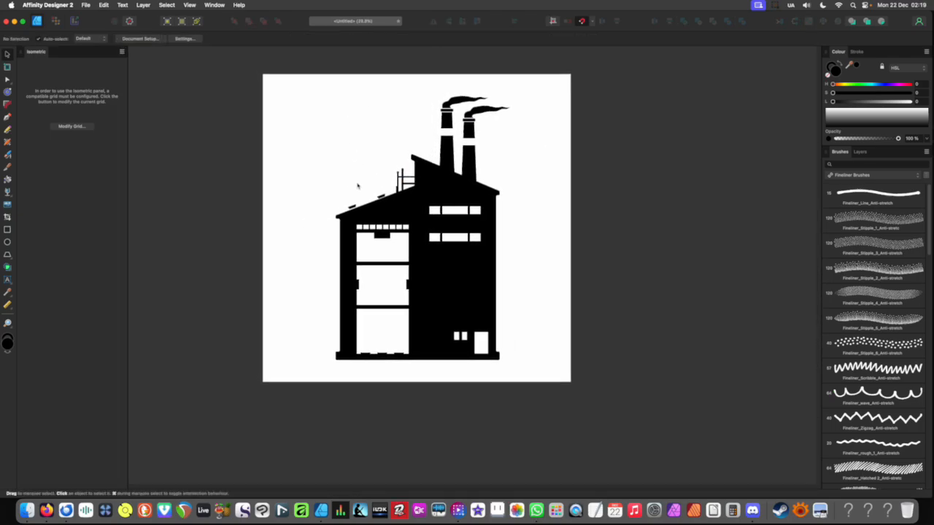
# - Replace the lower horizontal bar with a copy of the upper one, reaching from the shorter vertical bar to the tower wall
pyautogui.scroll(10, 357, 186)
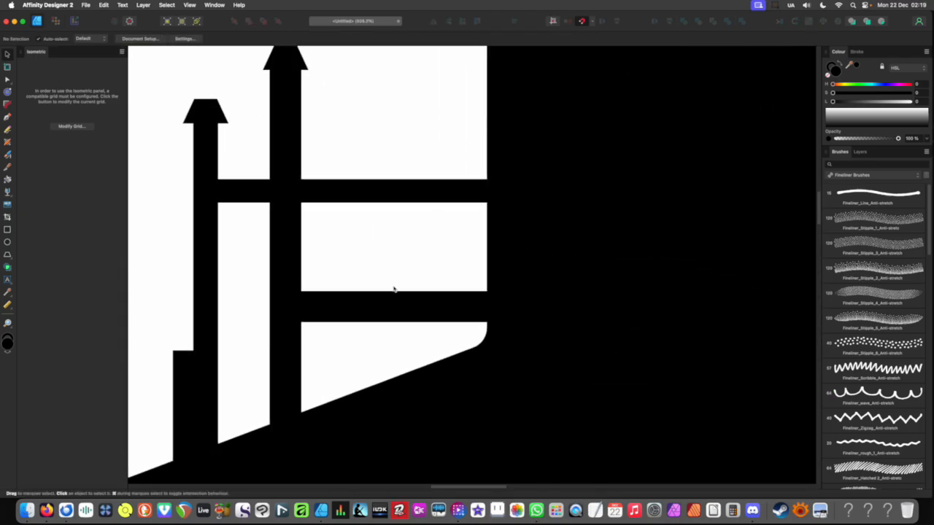
pyautogui.moveTo(397, 304); pyautogui.dragTo(375, 303)
pyautogui.scroll(-3, 414, 247)
pyautogui.scroll(-4, 413, 246)
pyautogui.click(304, 231)
pyautogui.scroll(6, 391, 244)
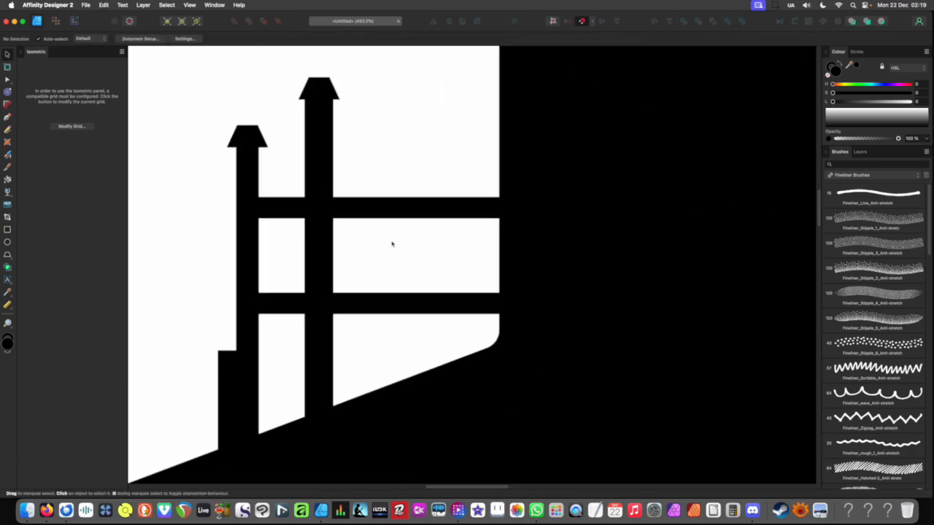
# - Draw a small black bracket rectangle where the upper horizontal bar meets the tower wall, and copy it to the lower bar
pyautogui.scroll(1, 388, 239)
pyautogui.click(7, 230)
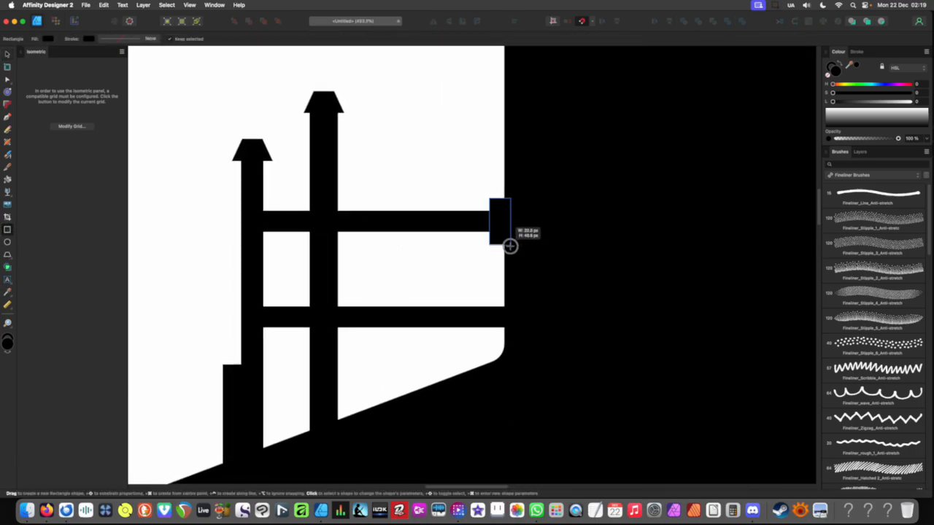
pyautogui.moveTo(509, 239); pyautogui.dragTo(503, 317)
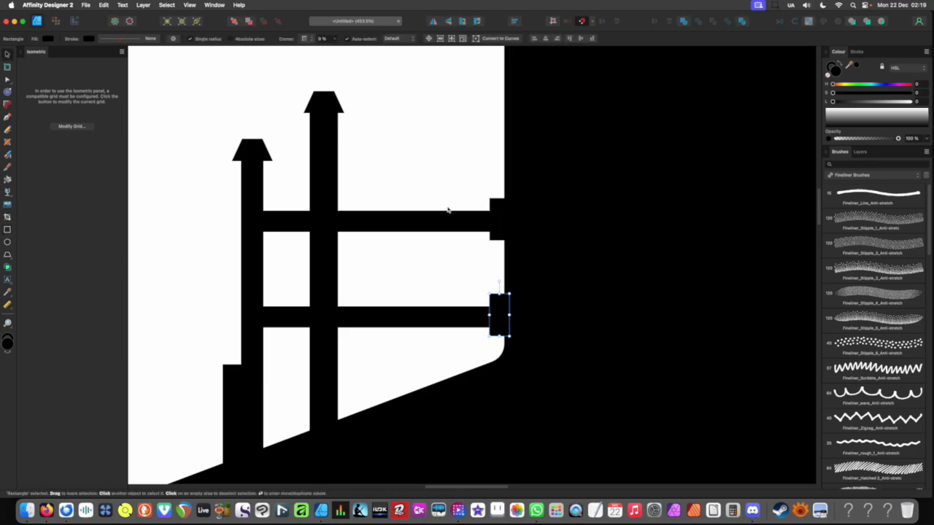
pyautogui.scroll(-10, 370, 186)
pyautogui.click(294, 171)
pyautogui.scroll(-3, 301, 174)
pyautogui.moveTo(307, 210); pyautogui.dragTo(343, 251)
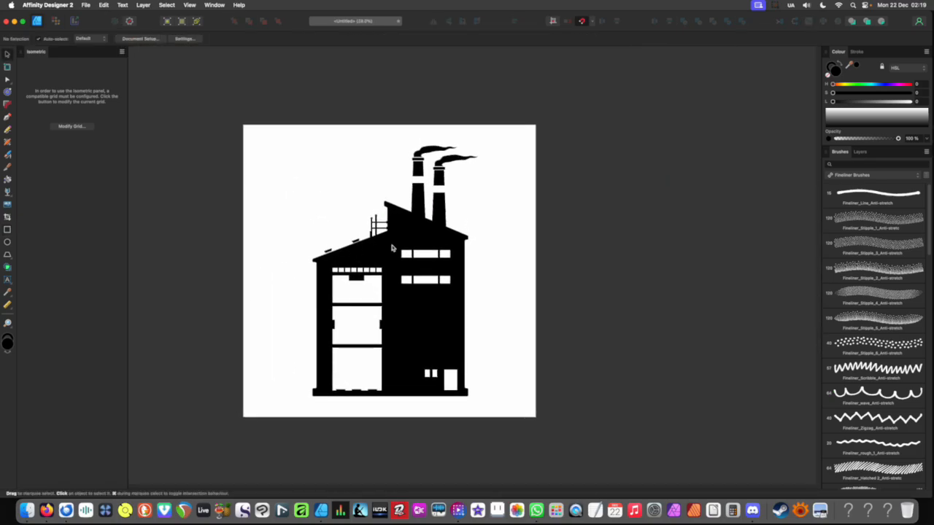
# - Draw thin vertical black pipes of differing heights on the upper roof, one pair on each side of the chimneys
pyautogui.scroll(10, 459, 225)
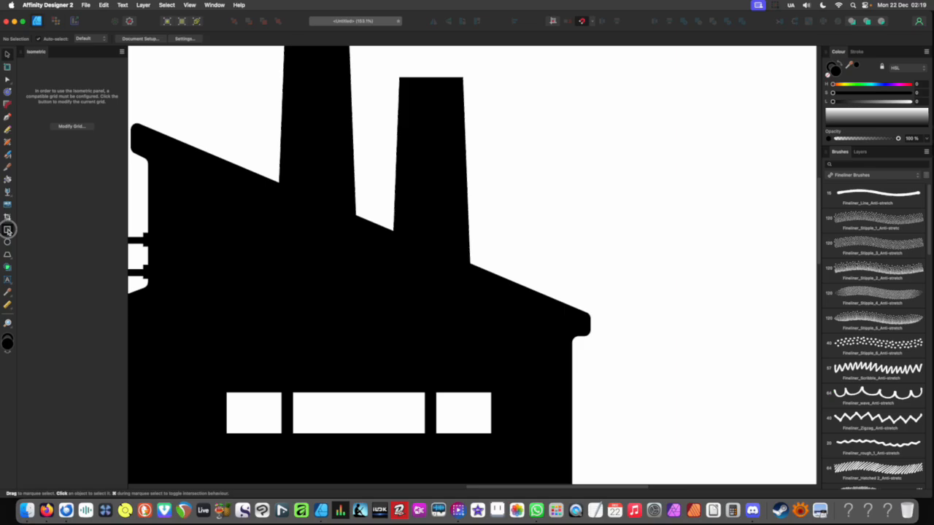
pyautogui.click(7, 230)
pyautogui.moveTo(495, 227); pyautogui.dragTo(233, 206)
pyautogui.press('v')
pyautogui.scroll(-10, 438, 240)
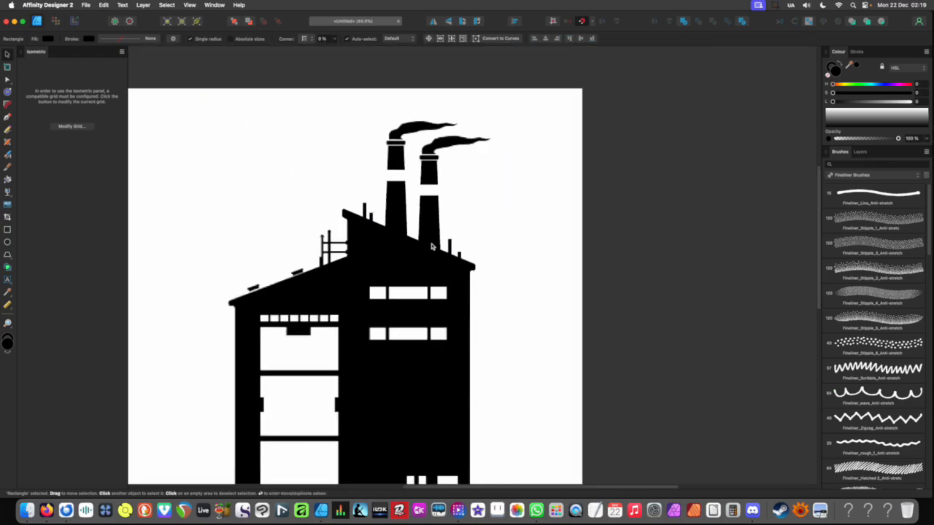
pyautogui.click(517, 241)
# - Add a flat black cap just above each of the two pipes on the roof's lower slope, leaving a thin gap
pyautogui.scroll(12, 486, 261)
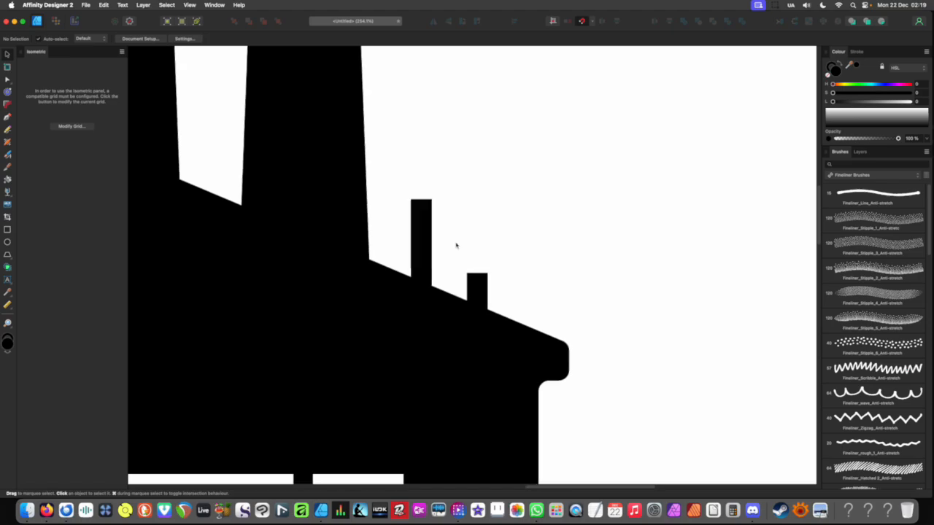
pyautogui.scroll(5, 503, 256)
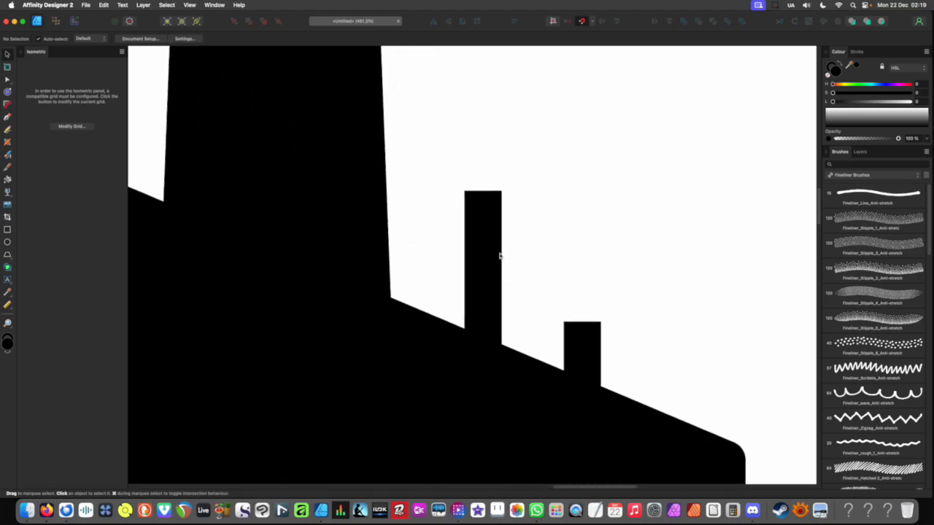
pyautogui.click(497, 263)
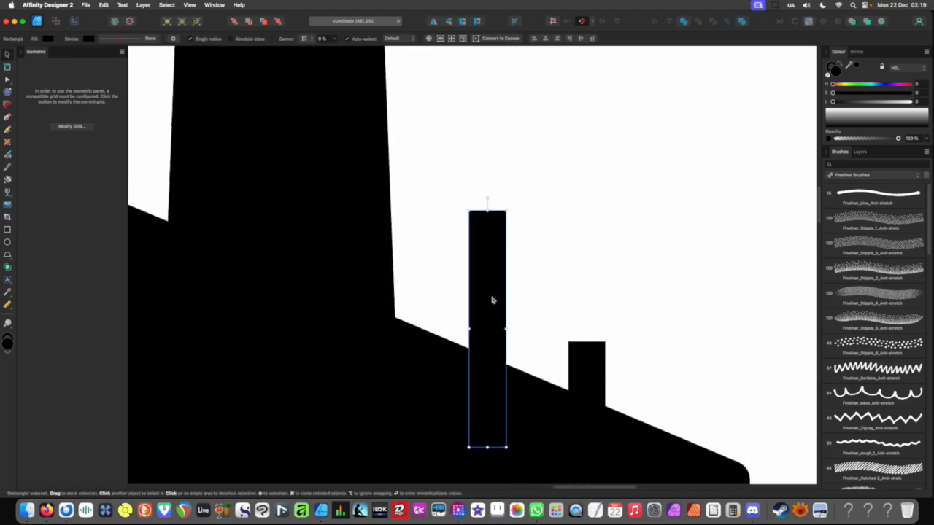
pyautogui.moveTo(491, 300); pyautogui.dragTo(562, 203)
pyautogui.moveTo(584, 357); pyautogui.dragTo(603, 292)
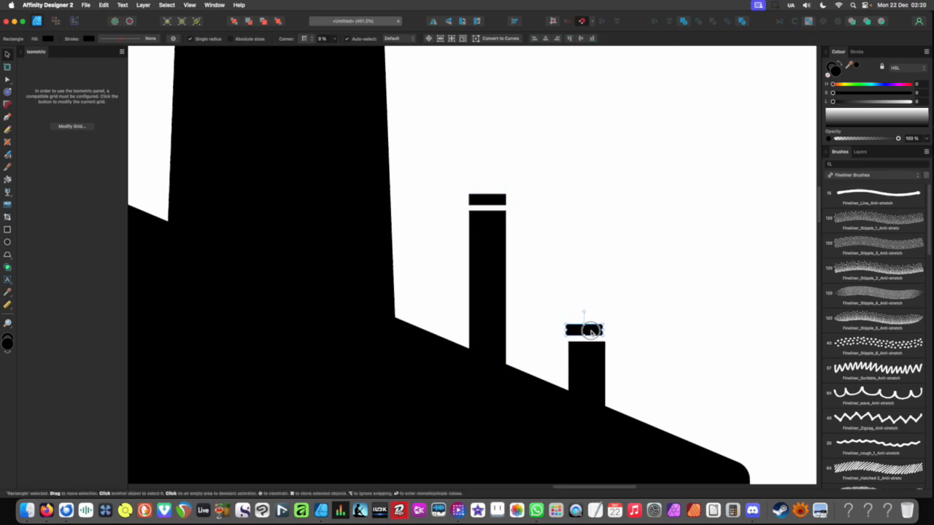
pyautogui.scroll(-10, 583, 220)
pyautogui.click(605, 219)
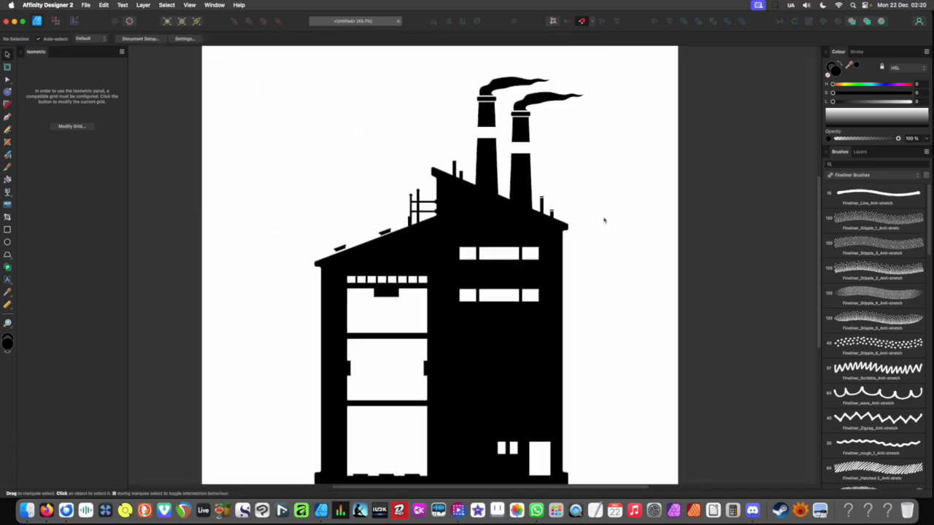
# - Copy the flat pipe cap onto the two pipes on the upper roof slope, aligned to each pipe with a thin gap
pyautogui.scroll(10, 465, 182)
pyautogui.hscroll(2, 459, 168)
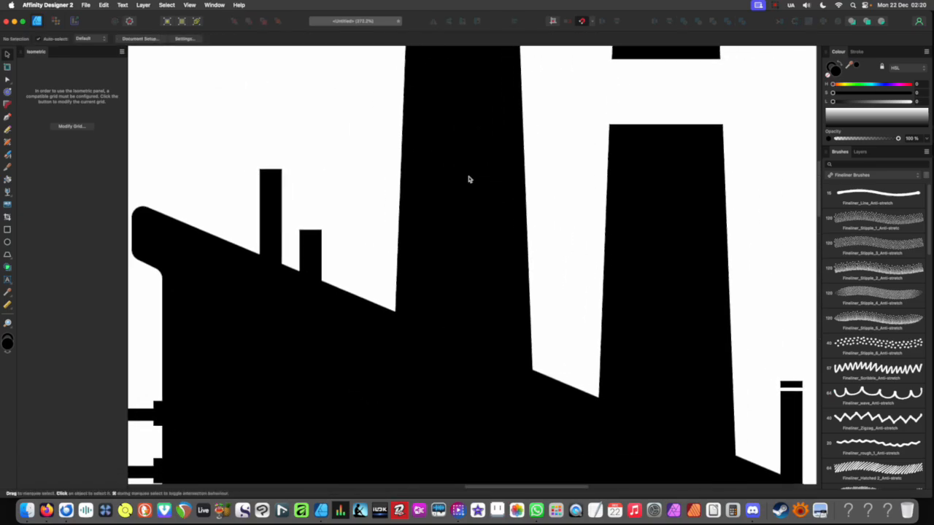
pyautogui.click(791, 384)
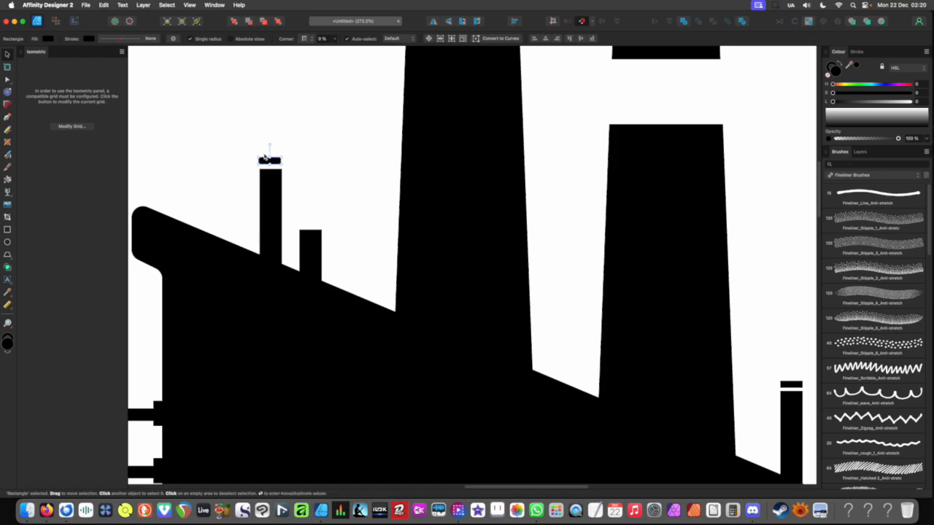
pyautogui.scroll(5, 267, 159)
pyautogui.scroll(-4, 295, 181)
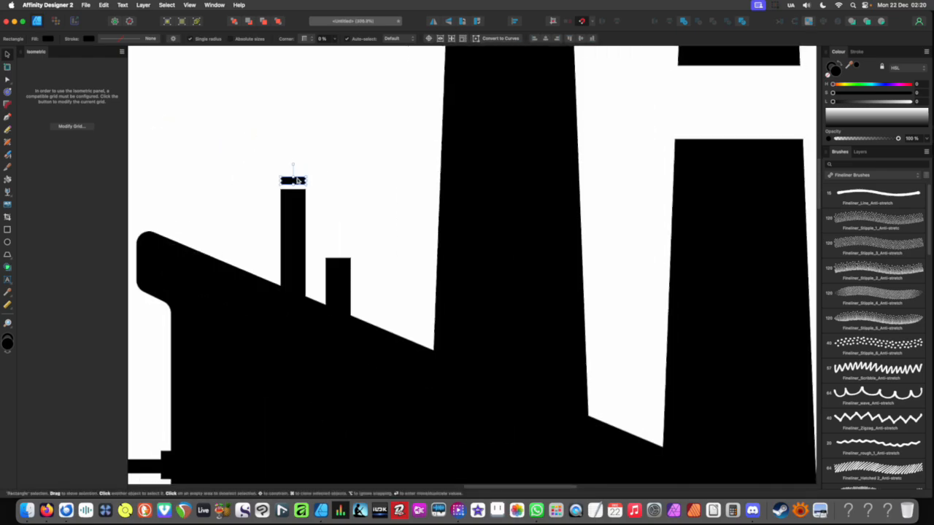
pyautogui.scroll(5, 343, 247)
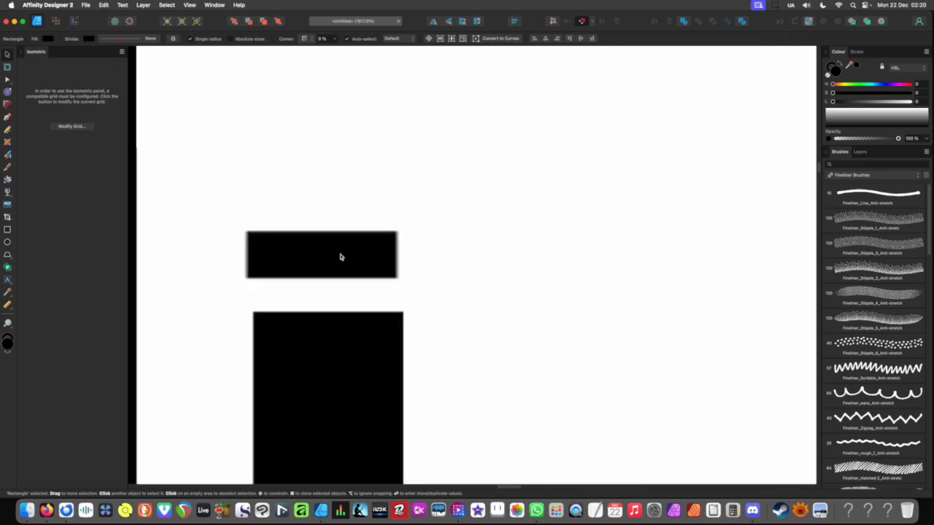
pyautogui.moveTo(340, 254); pyautogui.dragTo(353, 267)
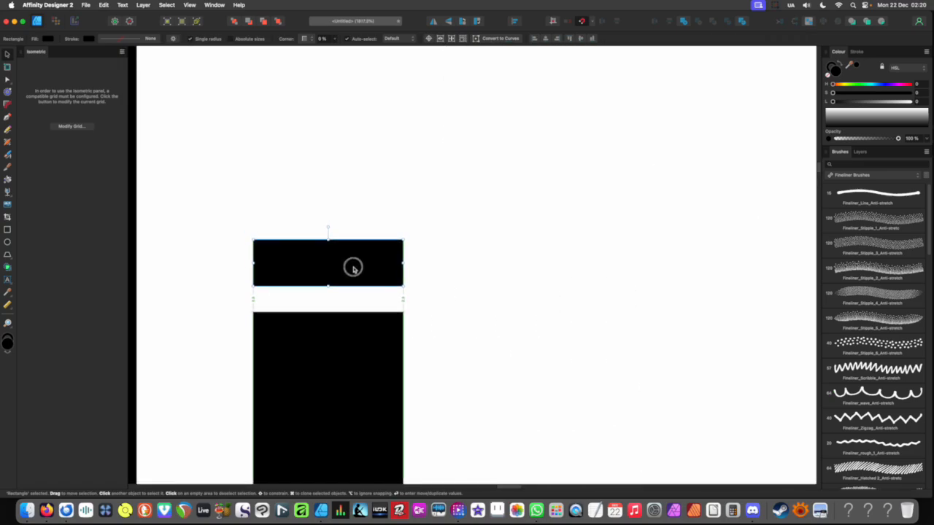
pyautogui.scroll(-12, 633, 139)
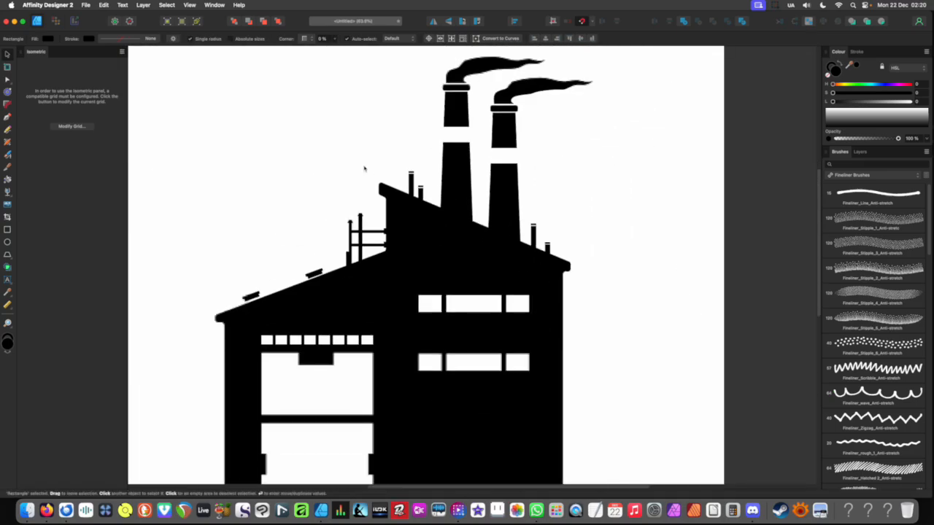
# - Draw small black rectangular blocks protruding from the upper roof: beside the taller chimney, between the chimneys, and near the roof peak
pyautogui.click(486, 206)
pyautogui.scroll(3, 480, 199)
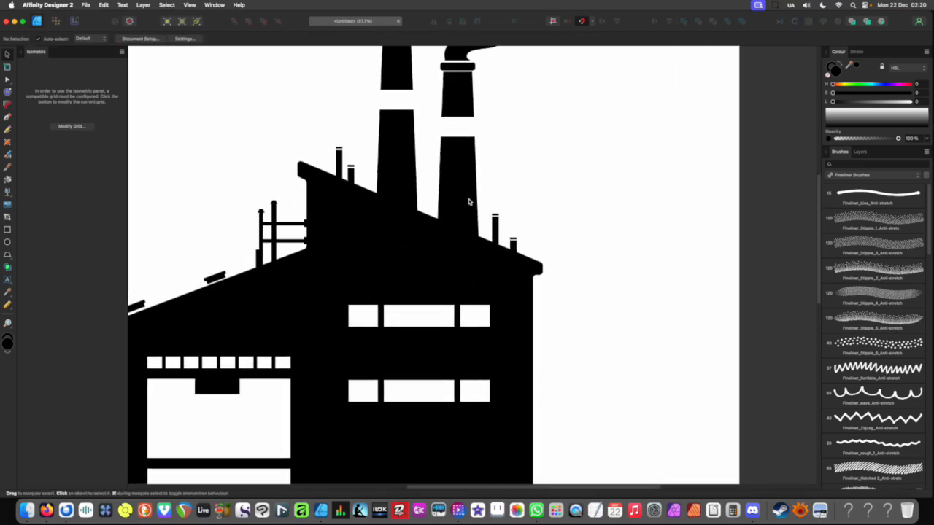
pyautogui.scroll(3, 387, 178)
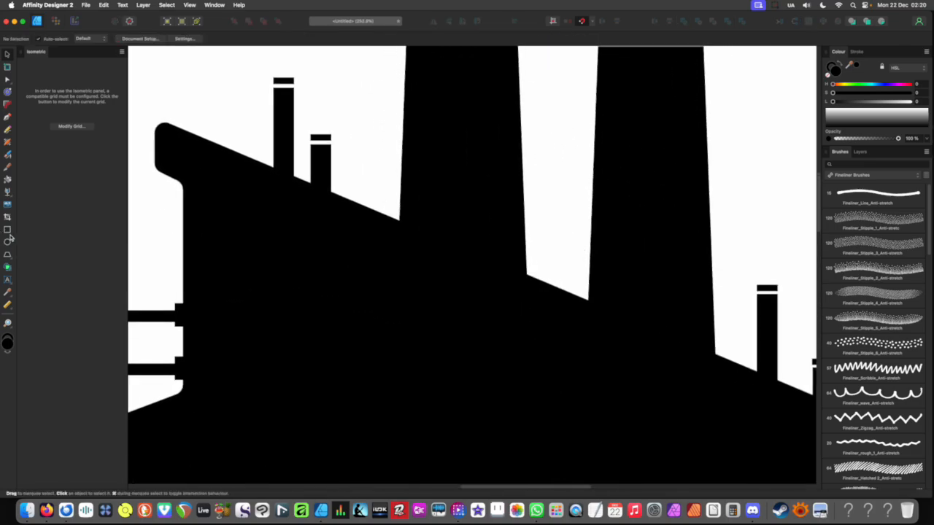
pyautogui.click(7, 230)
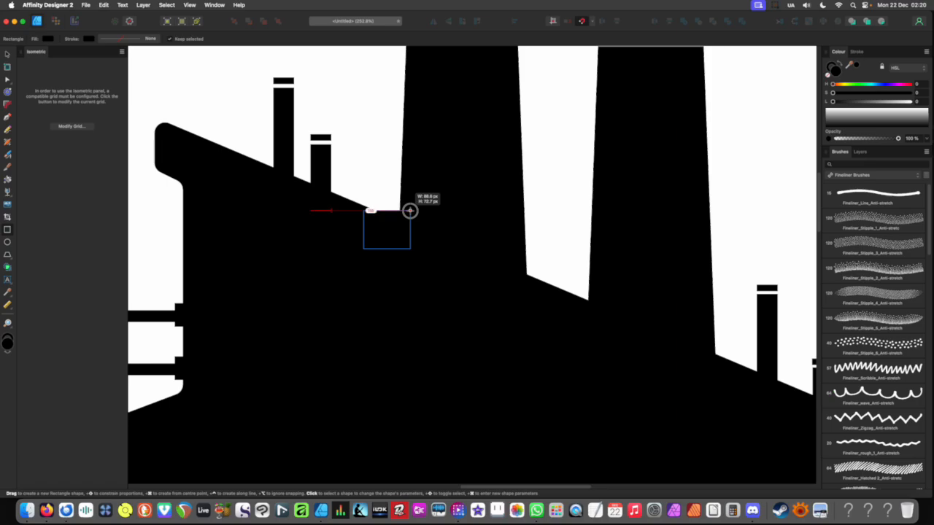
pyautogui.moveTo(410, 211); pyautogui.dragTo(411, 211)
pyautogui.moveTo(532, 266); pyautogui.dragTo(598, 336)
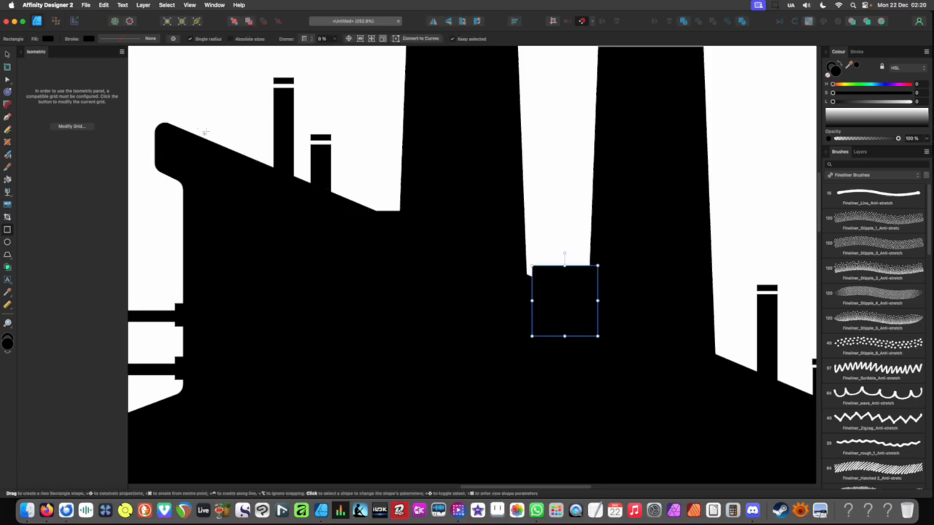
pyautogui.moveTo(221, 171); pyautogui.dragTo(221, 173)
# - Add two small black rectangular blocks on the roof slope beyond the chimneys, one between the pipes and one near the eave
pyautogui.scroll(-4, 239, 184)
pyautogui.scroll(-3, 520, 288)
pyautogui.scroll(3, 521, 284)
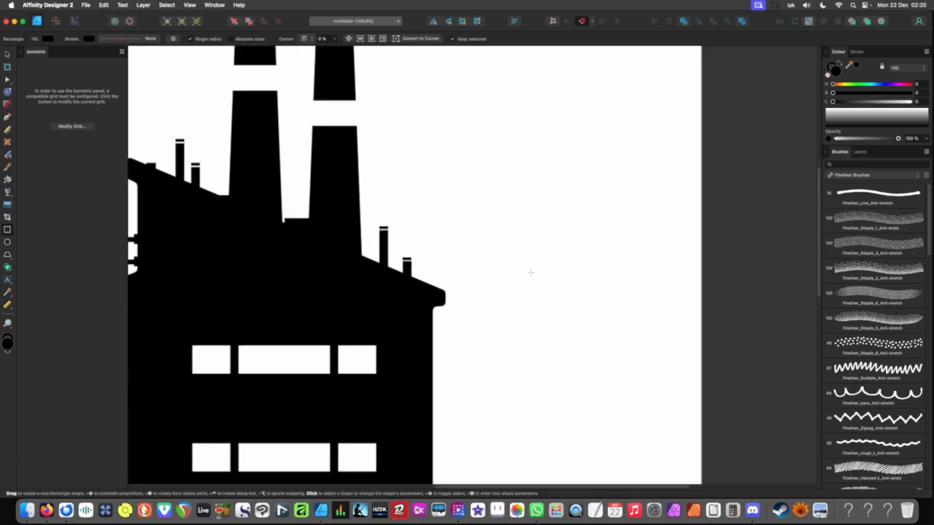
pyautogui.scroll(1, 364, 290)
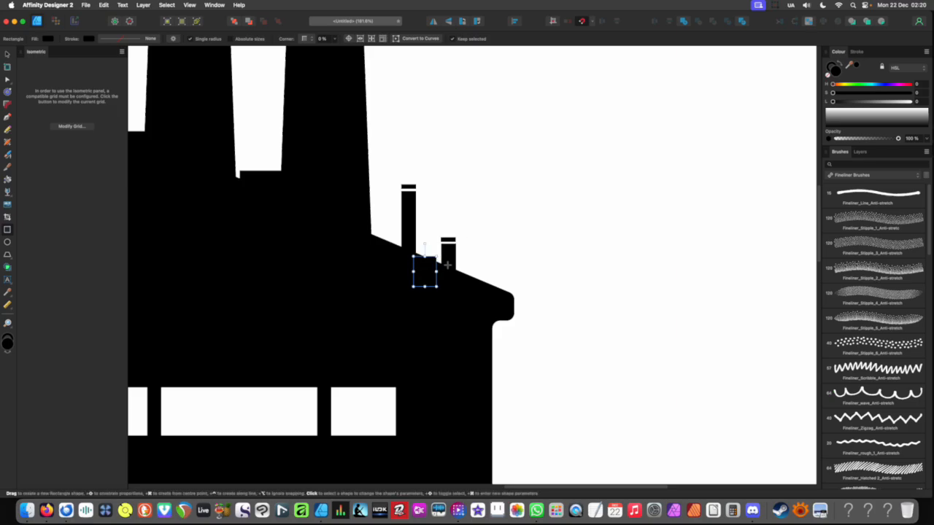
pyautogui.moveTo(488, 289); pyautogui.dragTo(488, 289)
pyautogui.scroll(-10, 490, 287)
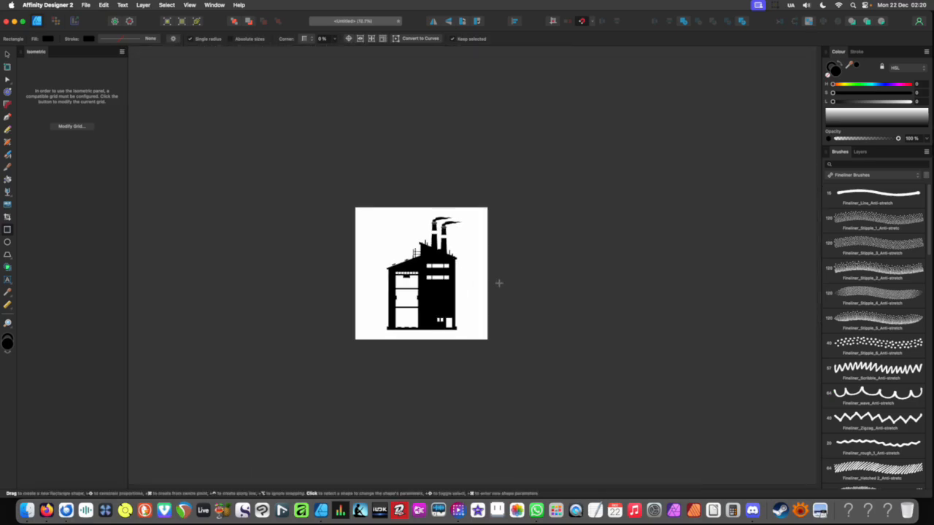
pyautogui.scroll(-1, 498, 282)
pyautogui.press('v')
pyautogui.click(494, 282)
pyautogui.scroll(5, 424, 267)
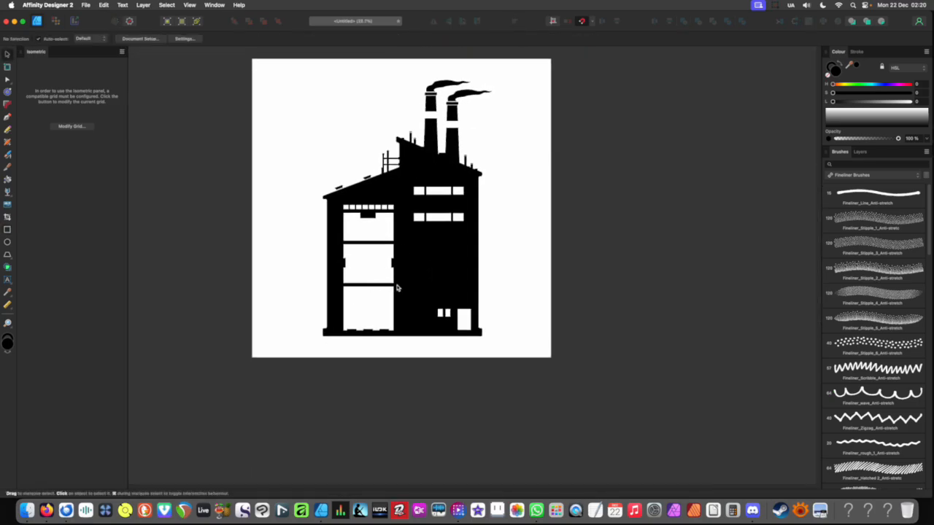
# - Raise the block between the two chimneys and extend its lower edge down into the roof
pyautogui.scroll(12, 437, 224)
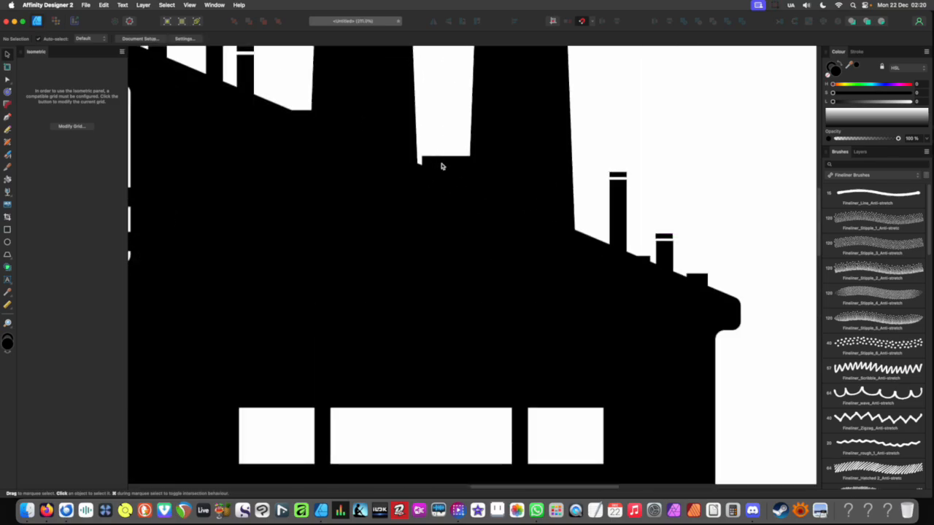
pyautogui.moveTo(440, 162); pyautogui.dragTo(453, 131)
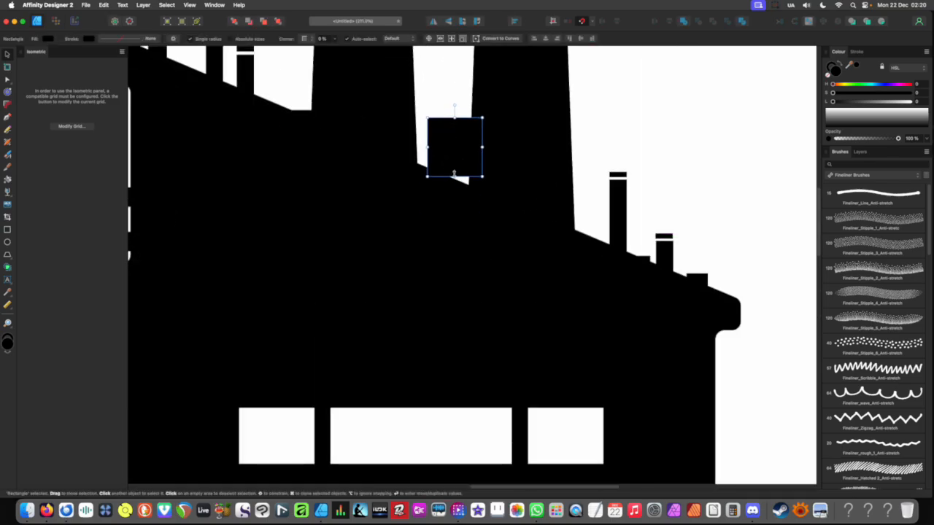
pyautogui.moveTo(454, 176); pyautogui.dragTo(454, 241)
pyautogui.scroll(-10, 458, 249)
pyautogui.click(553, 279)
pyautogui.scroll(1, 473, 238)
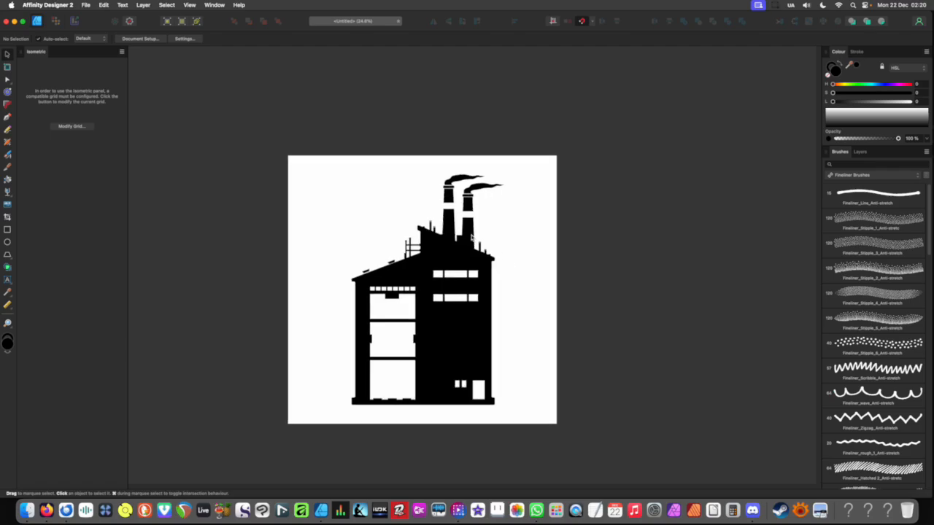
# - Move the block beside the taller chimney up the roof slope to the base of the shorter capped pipe
pyautogui.scroll(15, 472, 238)
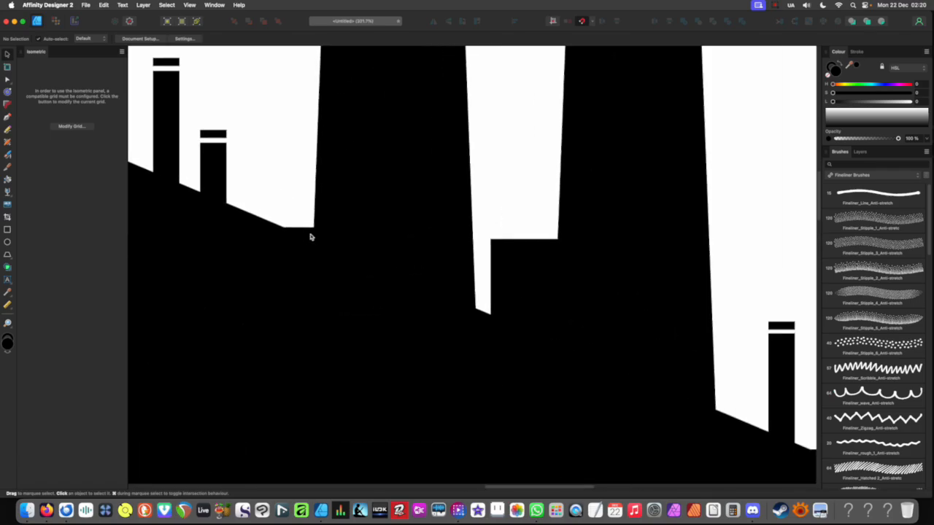
pyautogui.click(303, 236)
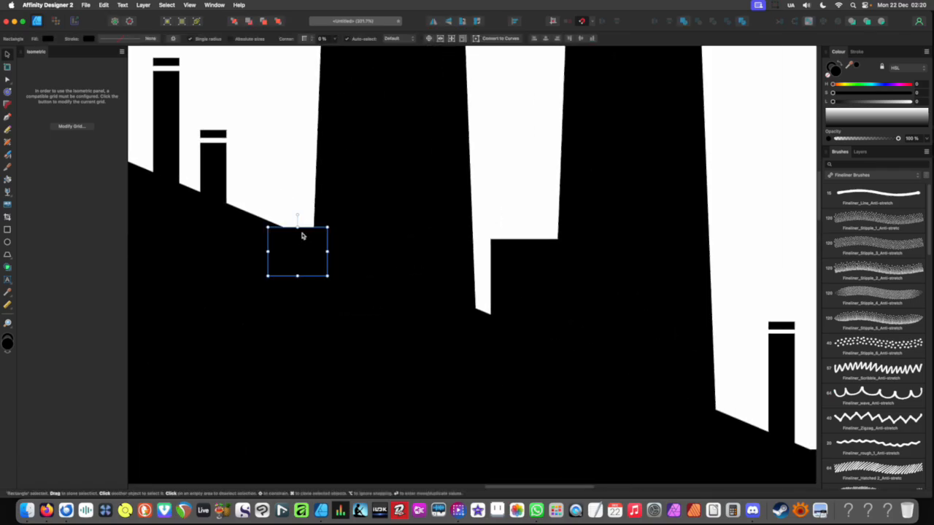
pyautogui.moveTo(302, 235); pyautogui.dragTo(238, 196)
pyautogui.scroll(-8, 408, 233)
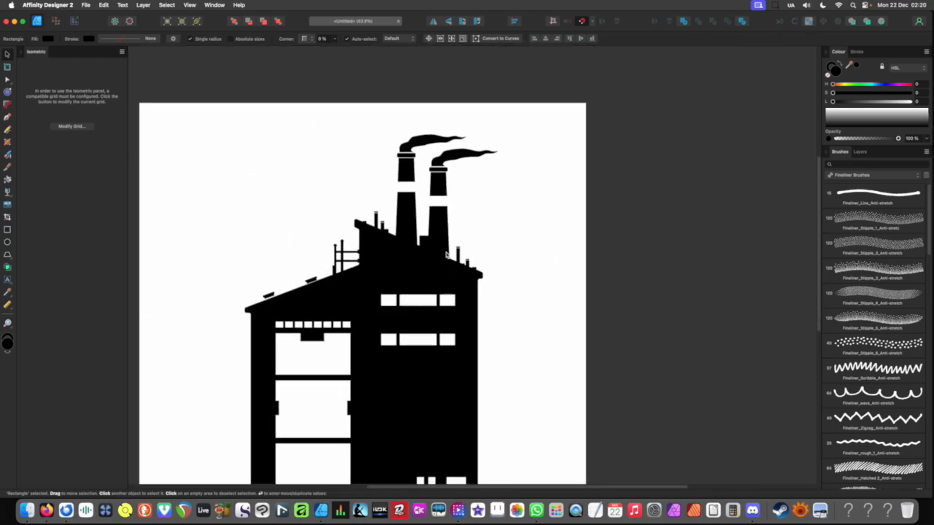
pyautogui.scroll(-3, 446, 255)
pyautogui.click(521, 282)
pyautogui.scroll(-2, 487, 245)
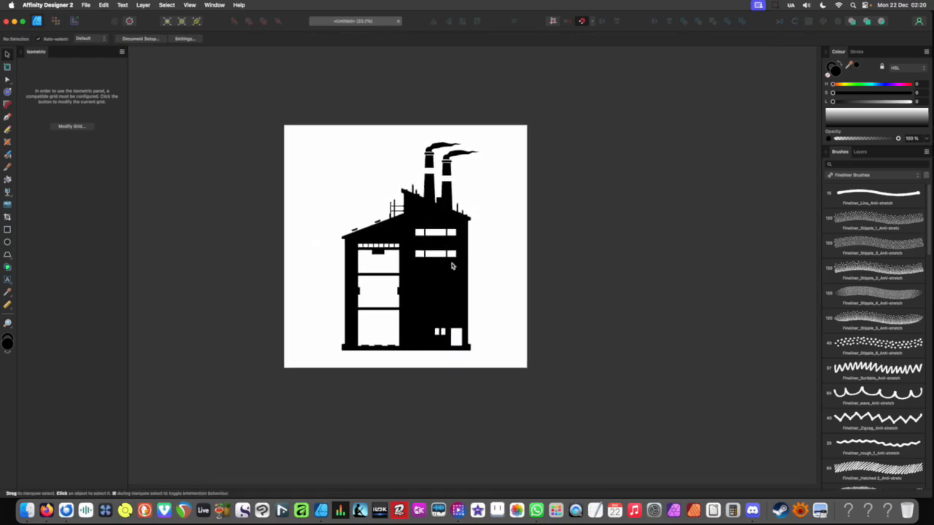
# - Draw a tall, narrow black trapezoid along the outer wall beside the door and shift it inward toward the building
pyautogui.scroll(4, 440, 212)
pyautogui.scroll(3, 442, 213)
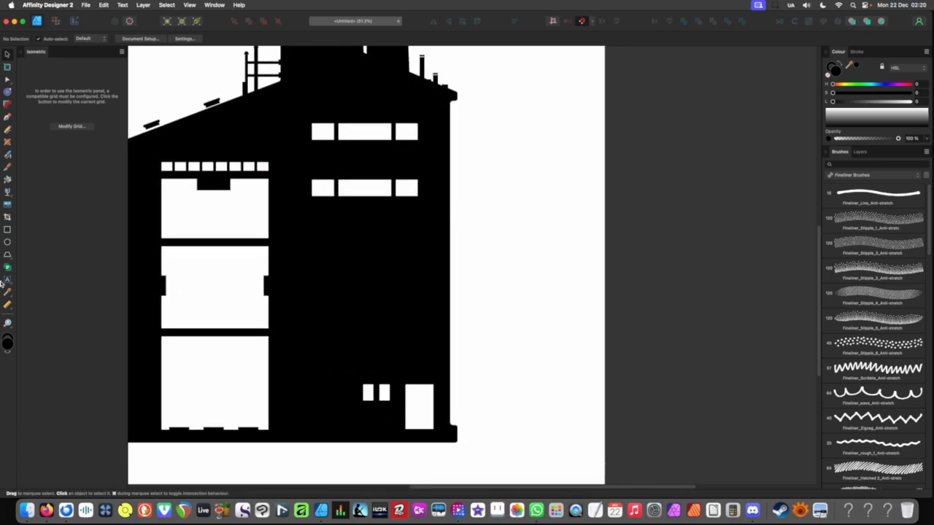
pyautogui.click(7, 256)
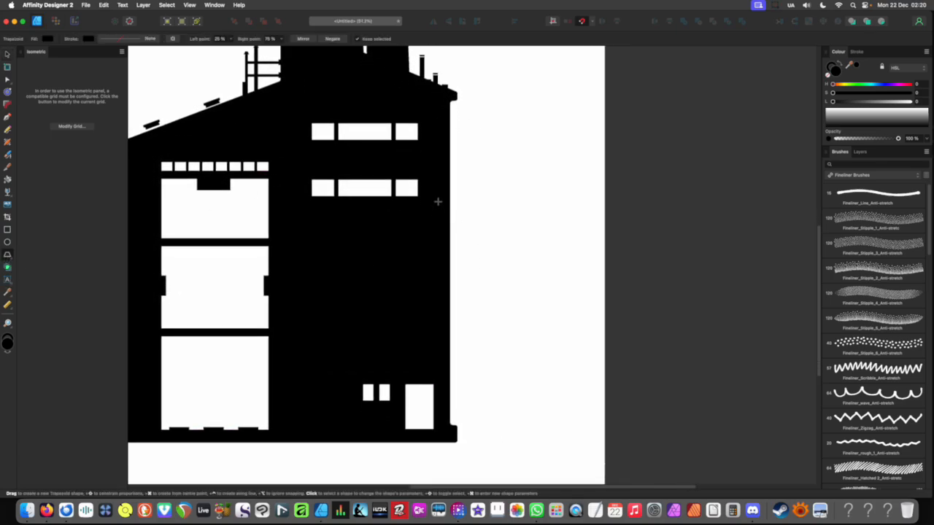
pyautogui.moveTo(441, 159); pyautogui.dragTo(462, 418)
pyautogui.scroll(-5, 511, 333)
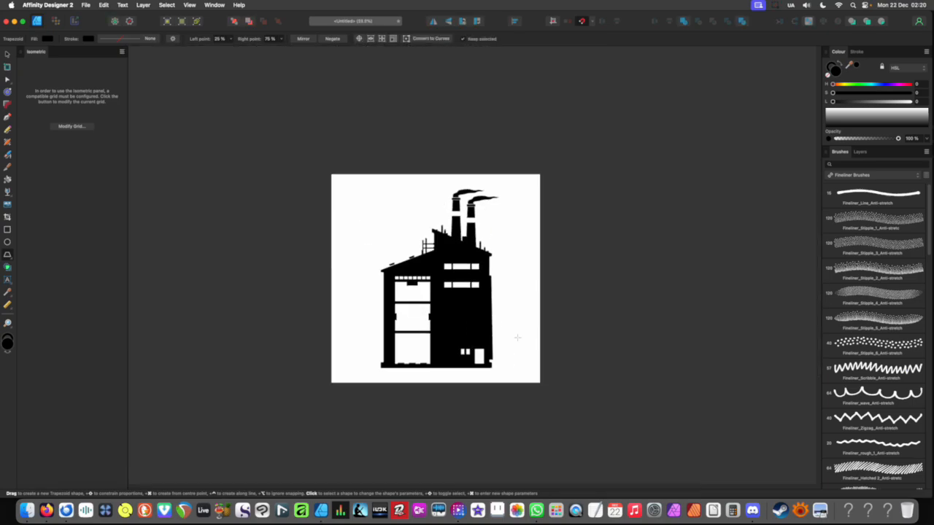
pyautogui.press('super+d')
pyautogui.scroll(8, 510, 341)
pyautogui.press('v')
pyautogui.scroll(3, 494, 357)
pyautogui.click(495, 355)
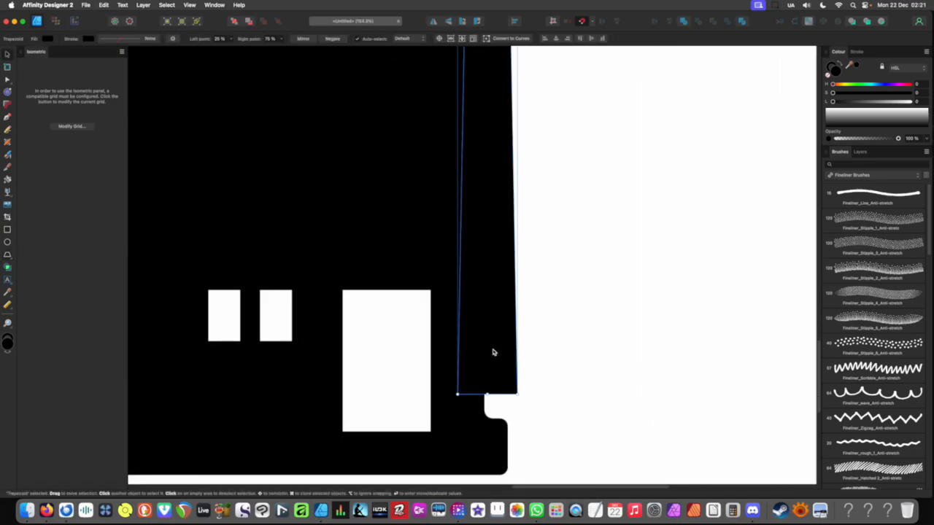
pyautogui.moveTo(507, 371)
pyautogui.mouseDown()
pyautogui.moveTo(492, 372)
pyautogui.moveTo(517, 373)
pyautogui.moveTo(491, 373)
pyautogui.mouseUp()
# - Widen the trapezoid outward past the wall and extend its base to align with the building's bottom edge
pyautogui.scroll(-5, 490, 377)
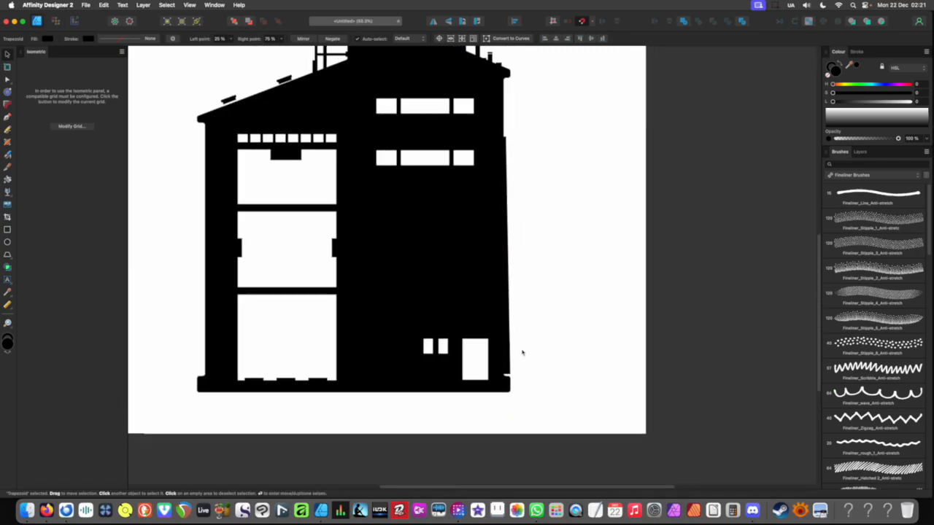
pyautogui.scroll(5, 510, 307)
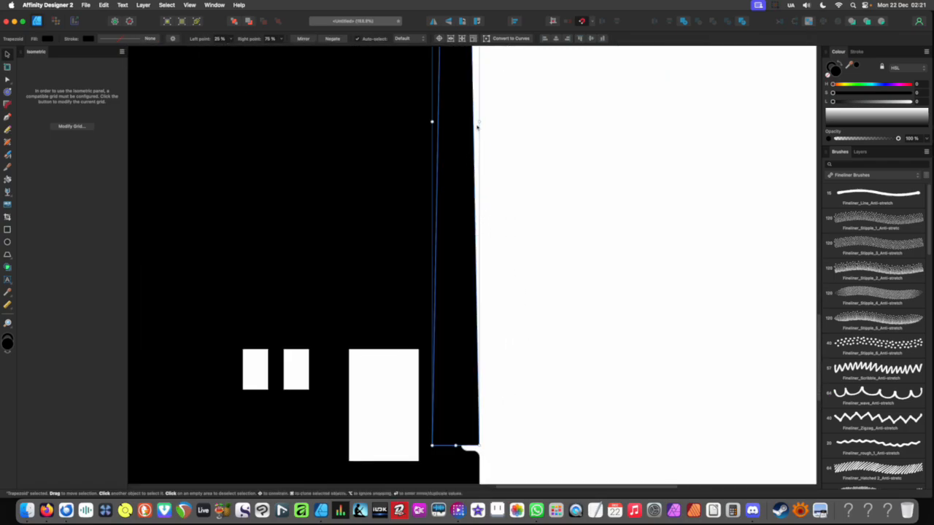
pyautogui.moveTo(477, 128); pyautogui.dragTo(509, 167)
pyautogui.scroll(-3, 496, 292)
pyautogui.scroll(2, 492, 376)
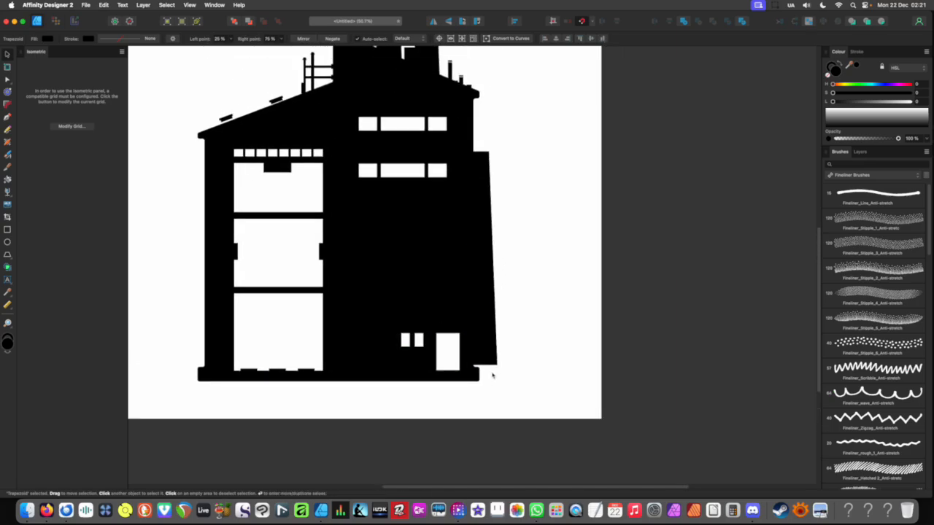
pyautogui.scroll(3, 492, 376)
pyautogui.moveTo(460, 332); pyautogui.dragTo(462, 370)
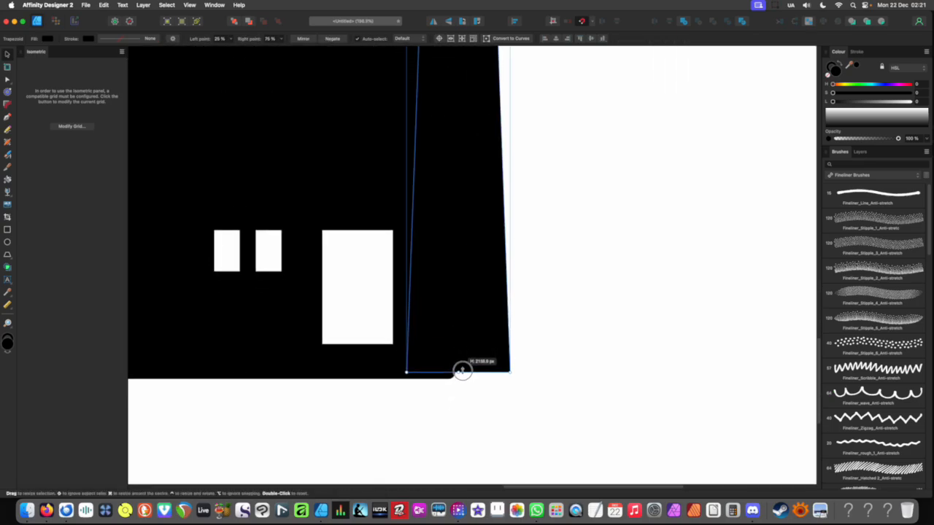
pyautogui.scroll(4, 425, 396)
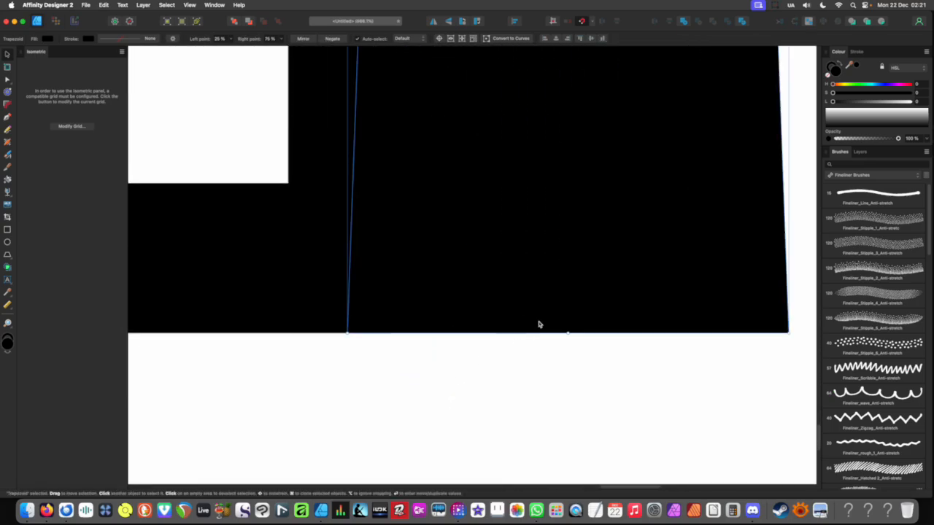
pyautogui.moveTo(568, 332); pyautogui.dragTo(567, 332)
pyautogui.scroll(-10, 478, 333)
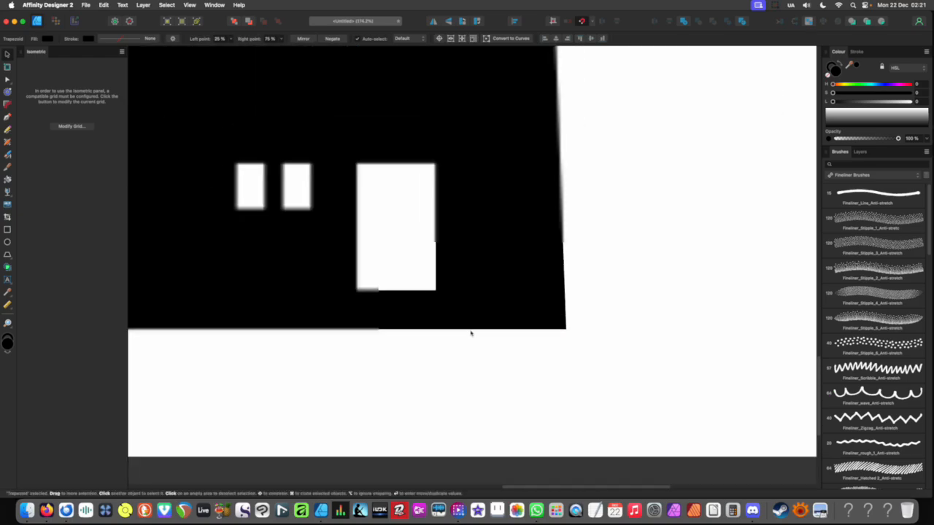
pyautogui.click(492, 369)
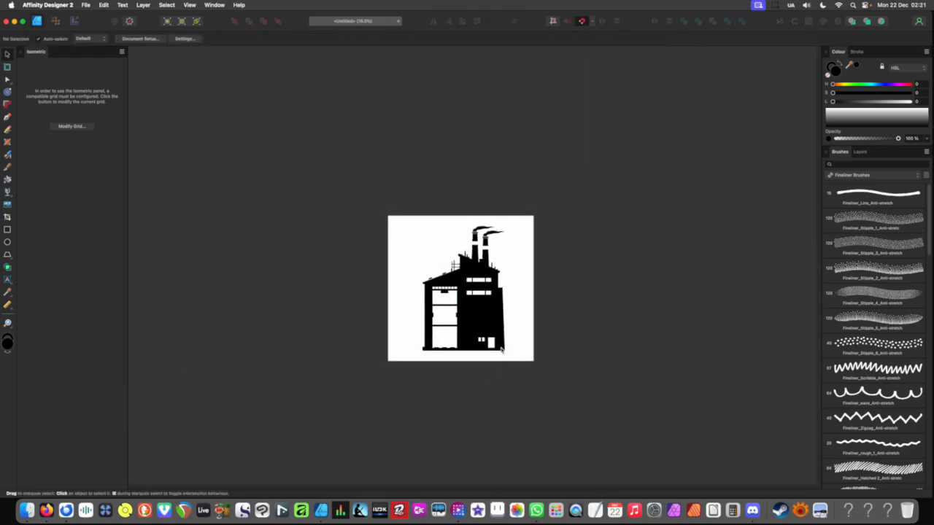
# - Convert the buttress trapezoid to curves and lower its outer top corner so its top slopes away from the wall
pyautogui.scroll(5, 492, 343)
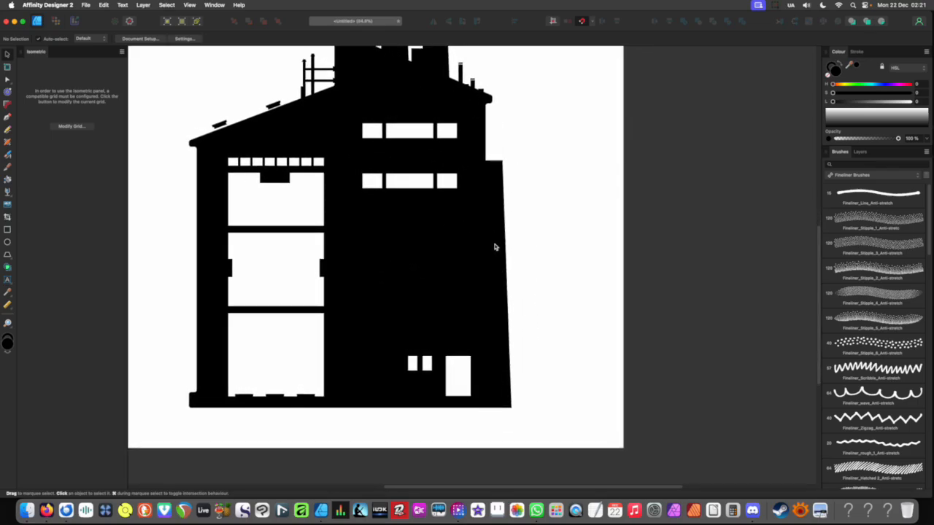
pyautogui.moveTo(494, 246); pyautogui.dragTo(493, 294)
pyautogui.click(493, 249)
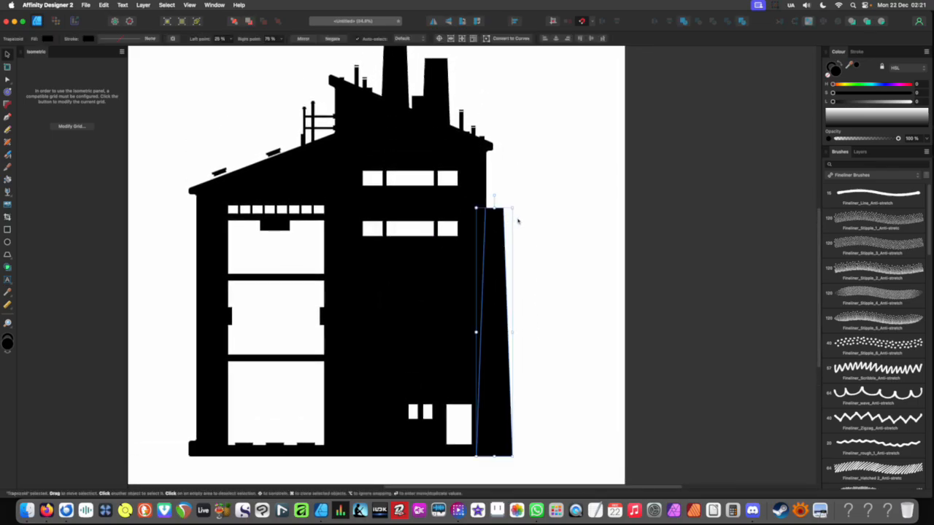
pyautogui.scroll(8, 525, 219)
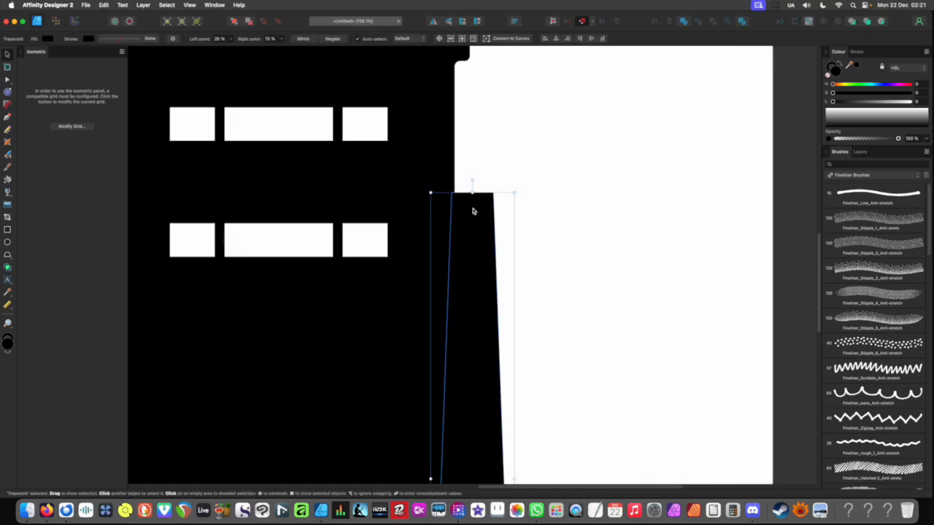
pyautogui.rightClick(474, 209)
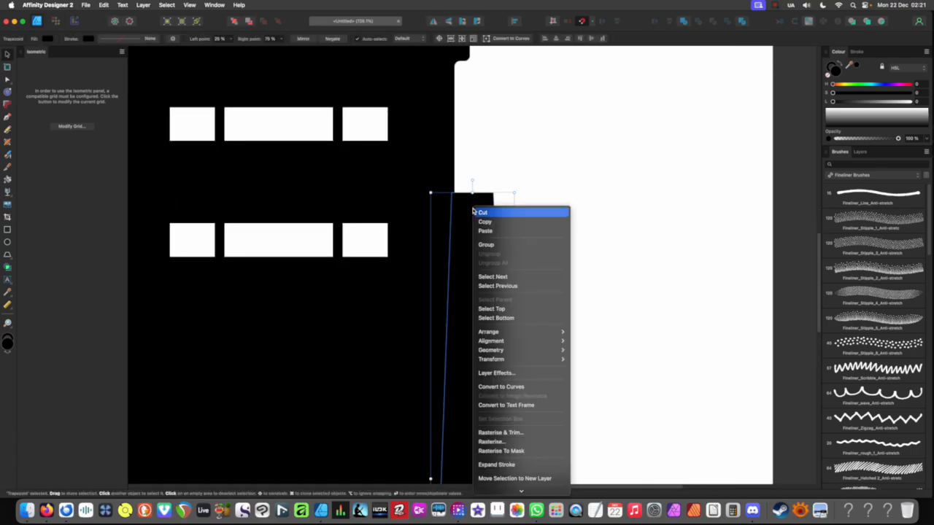
pyautogui.click(508, 387)
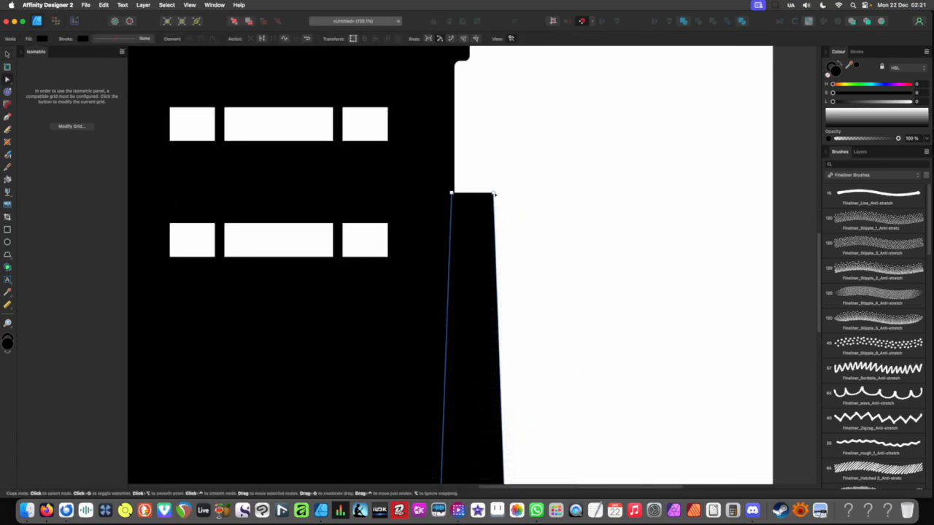
pyautogui.moveTo(494, 193); pyautogui.dragTo(493, 250)
pyautogui.scroll(-10, 508, 226)
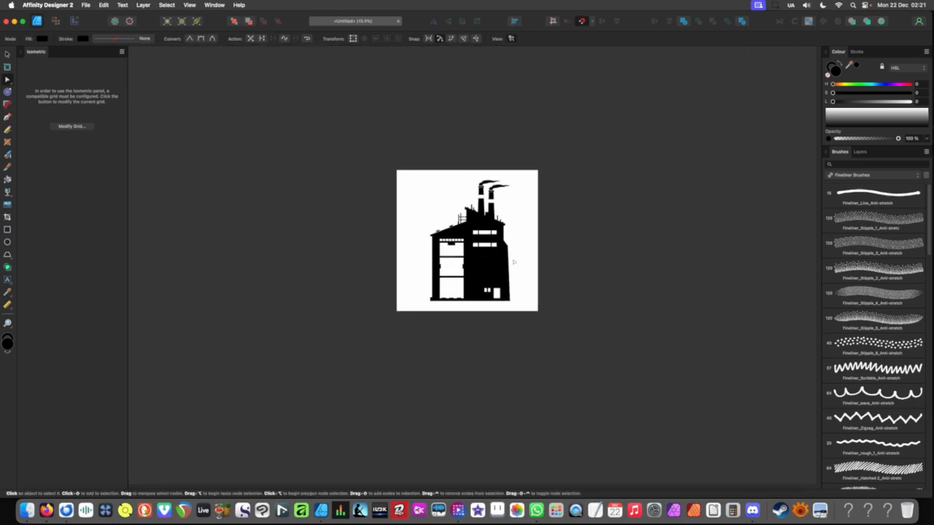
pyautogui.click(523, 276)
# - Move the buttress's outer upper corner outward and down along the slope so its outer edge runs vertically
pyautogui.scroll(5, 505, 288)
pyautogui.scroll(1, 492, 282)
pyautogui.scroll(3, 491, 279)
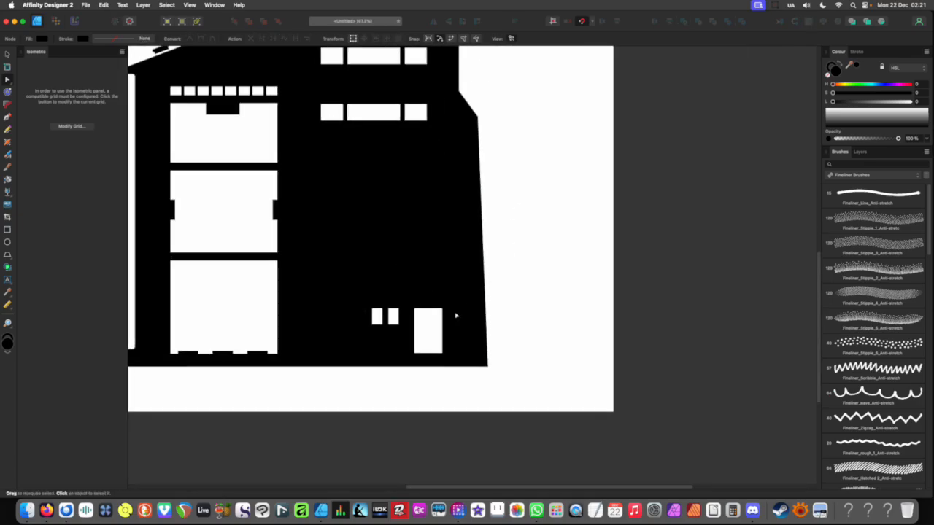
pyautogui.scroll(1, 467, 323)
pyautogui.click(472, 156)
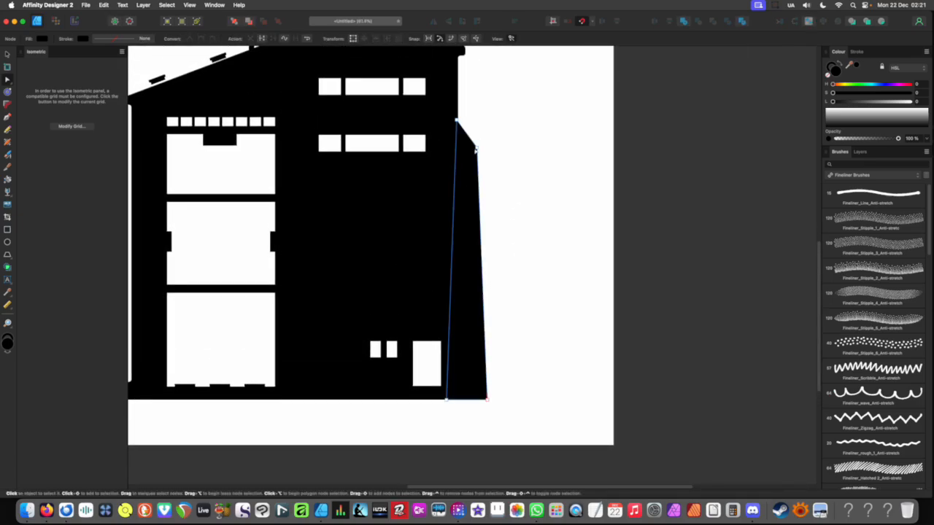
pyautogui.moveTo(476, 150); pyautogui.dragTo(486, 160)
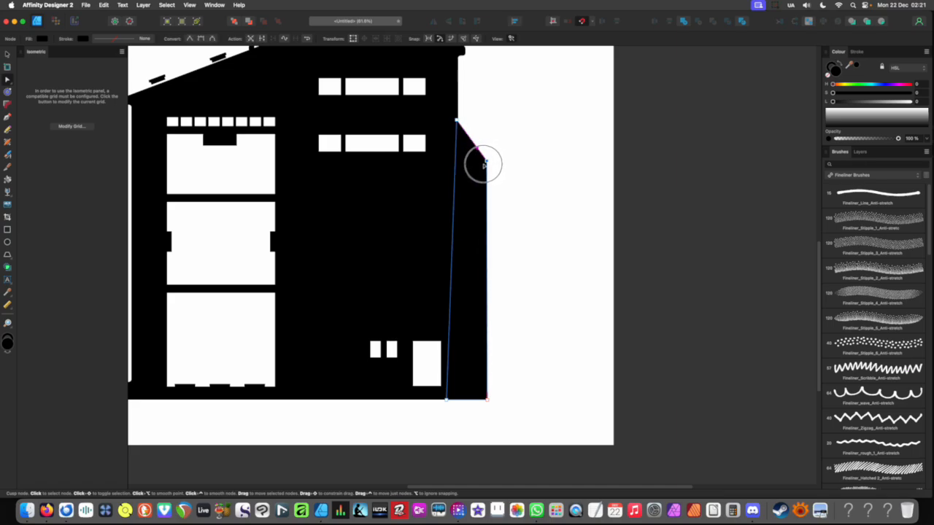
pyautogui.scroll(-6, 467, 171)
pyautogui.click(500, 245)
# - Draw a thin black rectangle across the upper part of the white door as a crossbar
pyautogui.scroll(3, 500, 246)
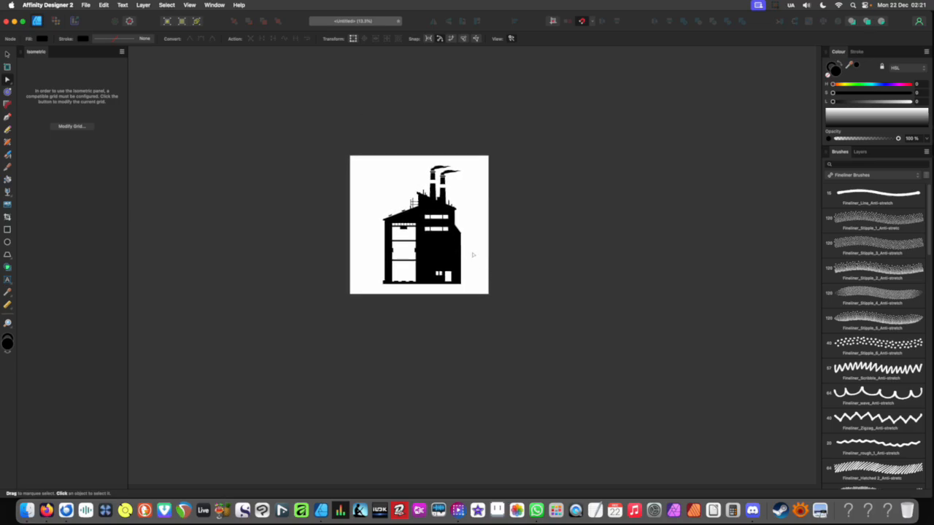
pyautogui.scroll(3, 473, 255)
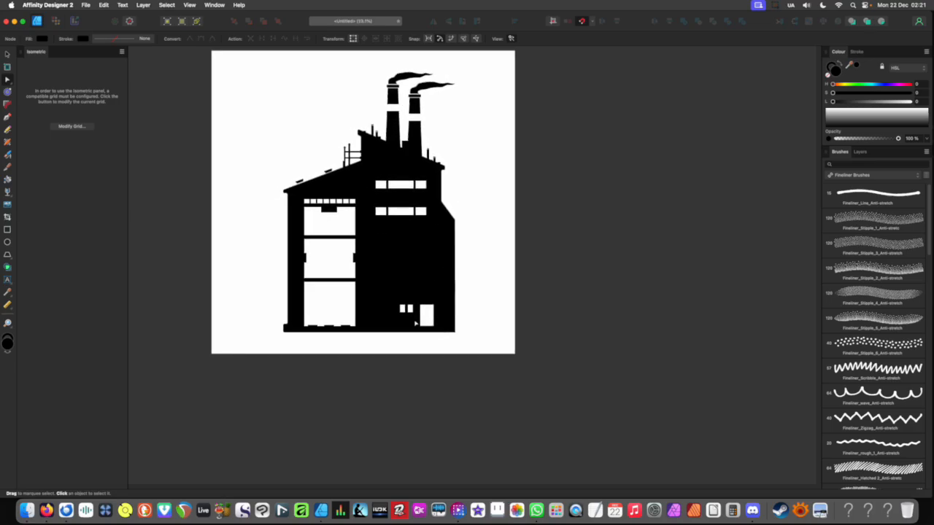
pyautogui.scroll(3, 415, 324)
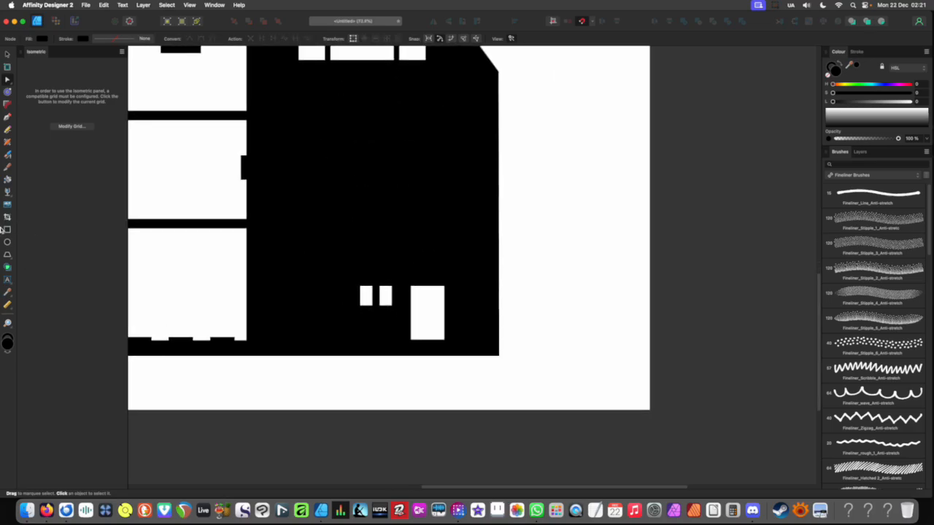
pyautogui.click(8, 229)
pyautogui.scroll(3, 499, 308)
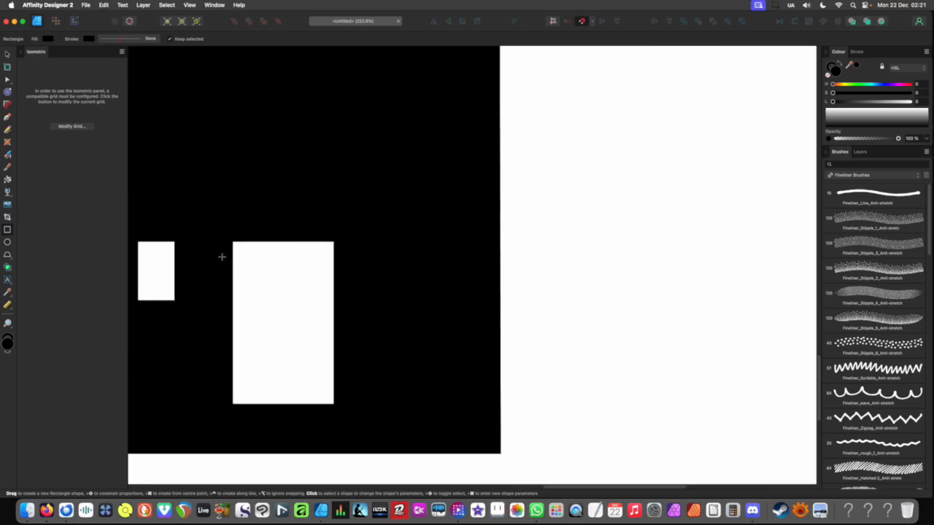
pyautogui.moveTo(222, 257); pyautogui.dragTo(346, 263)
pyautogui.scroll(-3, 679, 338)
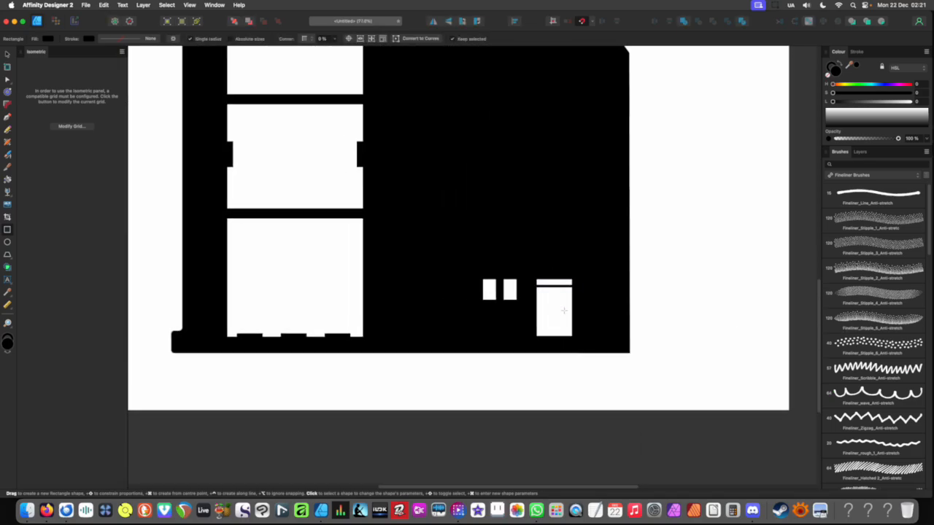
# - Place a copy of the door's thin crossbar across the lower part of the two small windows beside it
pyautogui.scroll(3, 563, 310)
pyautogui.press('v')
pyautogui.moveTo(541, 245); pyautogui.dragTo(367, 268)
pyautogui.scroll(-8, 368, 269)
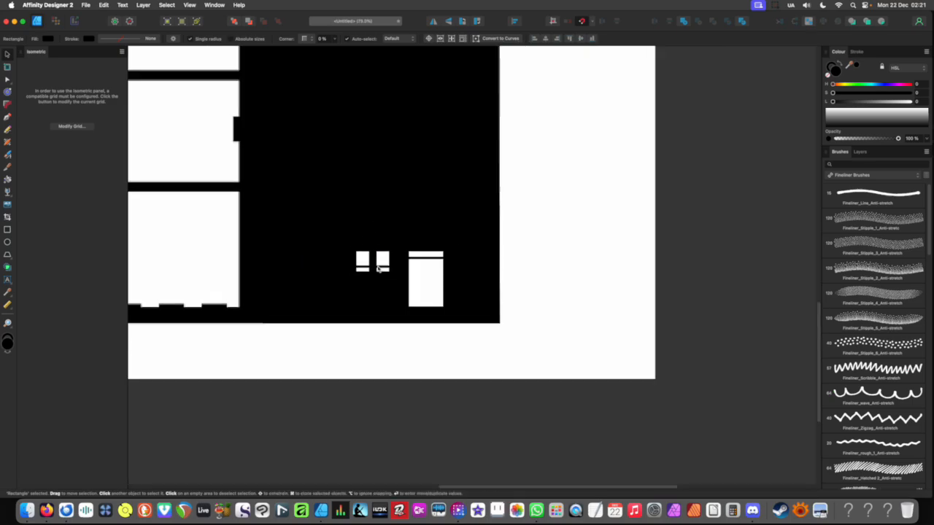
pyautogui.click(365, 327)
pyautogui.moveTo(366, 327); pyautogui.dragTo(409, 343)
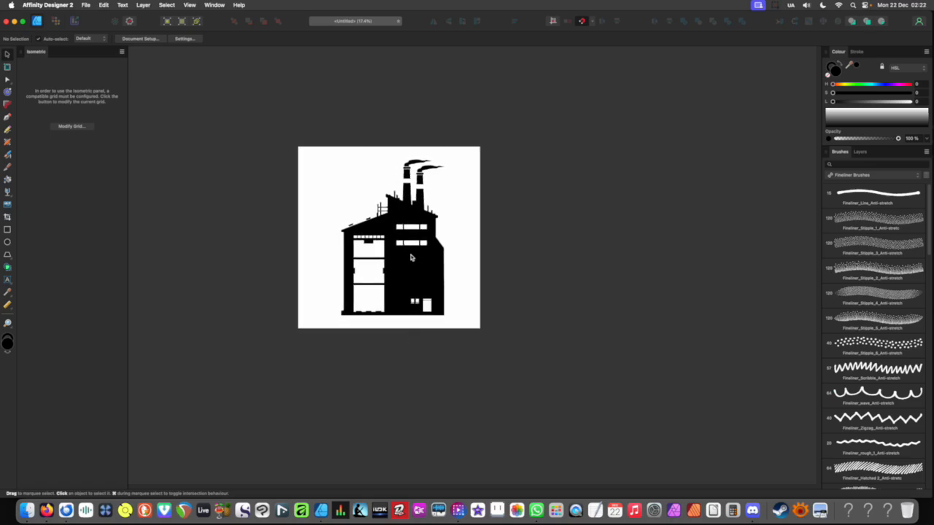
# - Add the text "13" and enlarge it to fill the middle white panel of the large opening
pyautogui.scroll(5, 362, 251)
pyautogui.hscroll(-3, 342, 265)
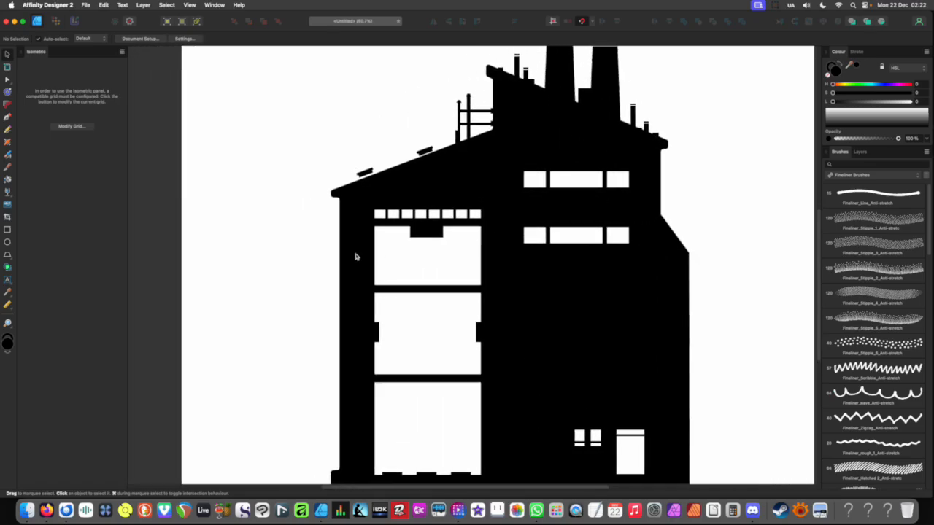
pyautogui.press('t')
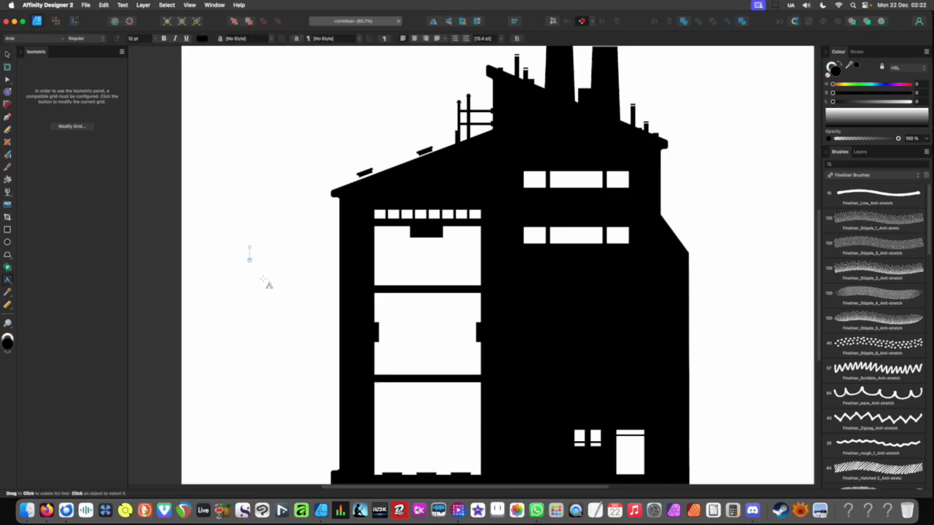
pyautogui.click(250, 257)
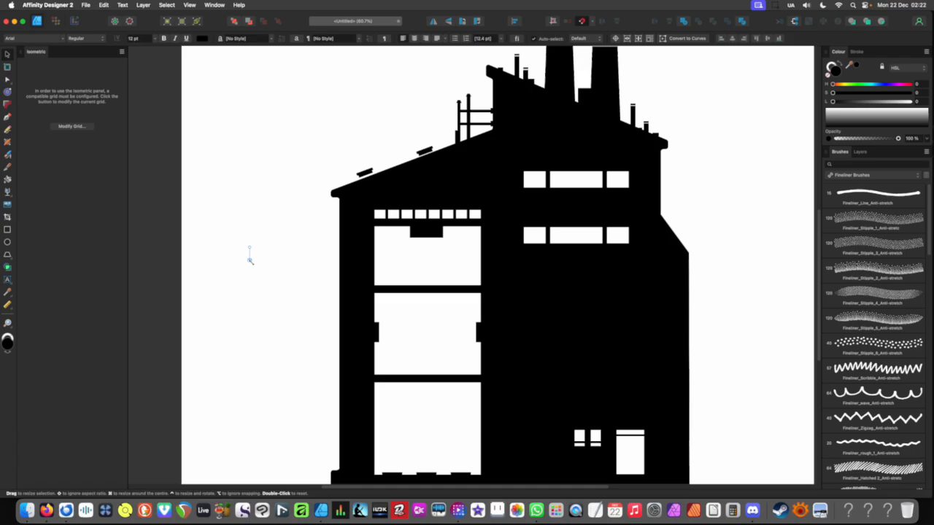
pyautogui.moveTo(251, 261); pyautogui.dragTo(456, 345)
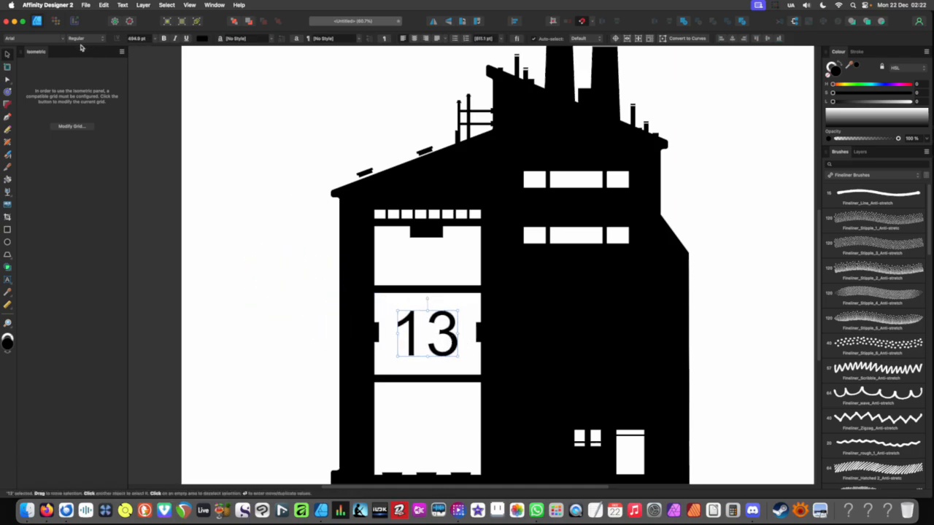
# - Change the font of the number 13 to Coda and deselect it
pyautogui.click(36, 39)
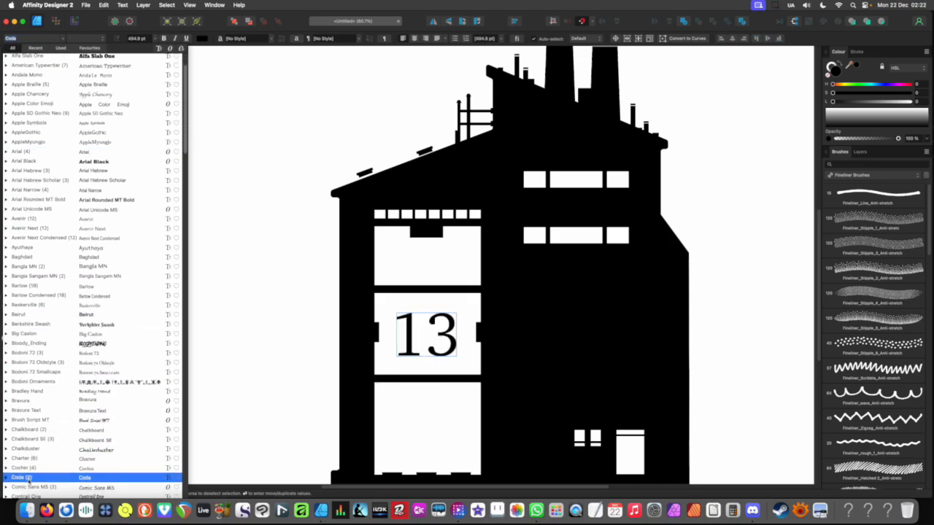
pyautogui.click(29, 480)
pyautogui.scroll(3, 426, 333)
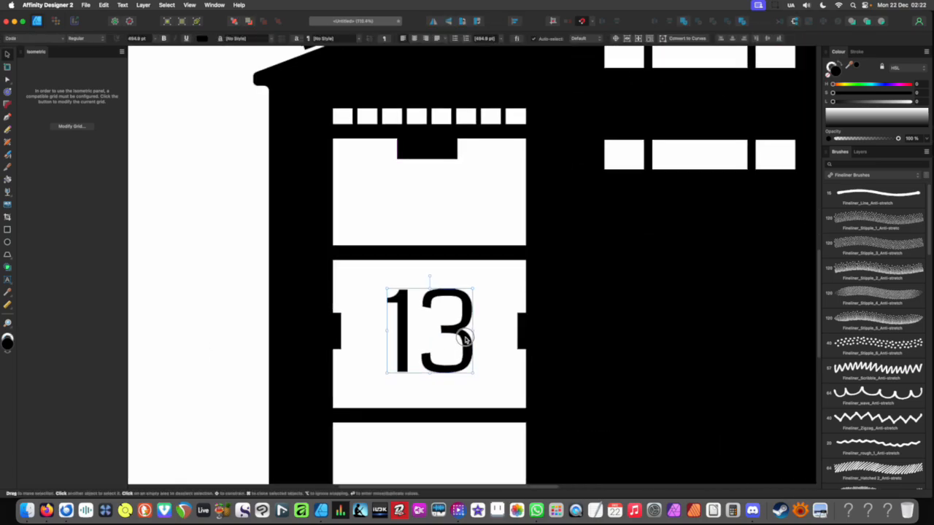
pyautogui.scroll(-6, 452, 316)
pyautogui.click(353, 260)
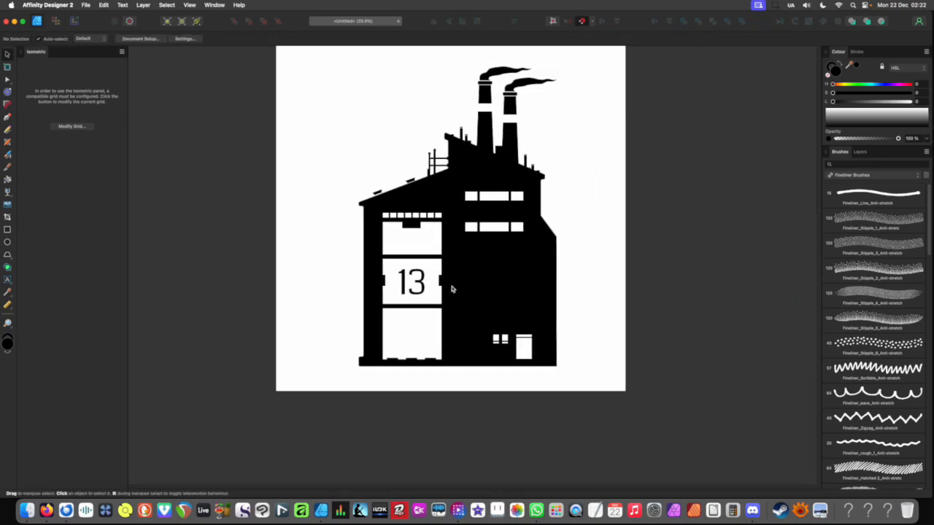
# - Review the whole factory silhouette with its number, windows, door crossbar and sloped buttress
pyautogui.hscroll(1, 438, 284)
pyautogui.scroll(3, 421, 281)
pyautogui.scroll(-2, 402, 280)
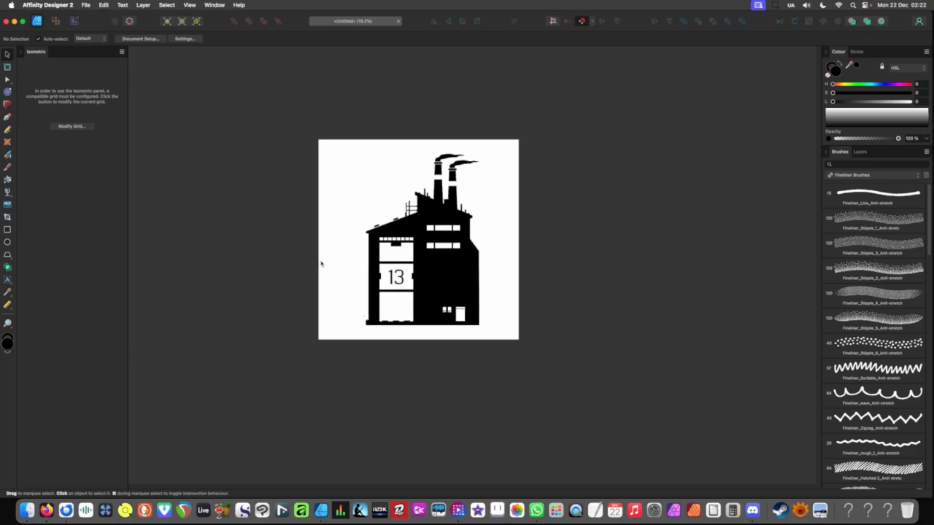
pyautogui.moveTo(469, 253); pyautogui.dragTo(459, 274)
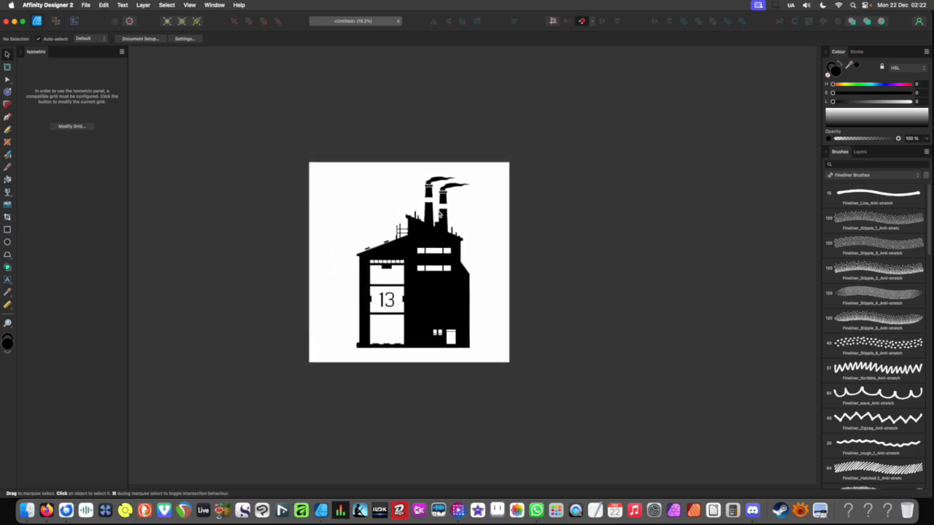
pyautogui.scroll(2, 452, 268)
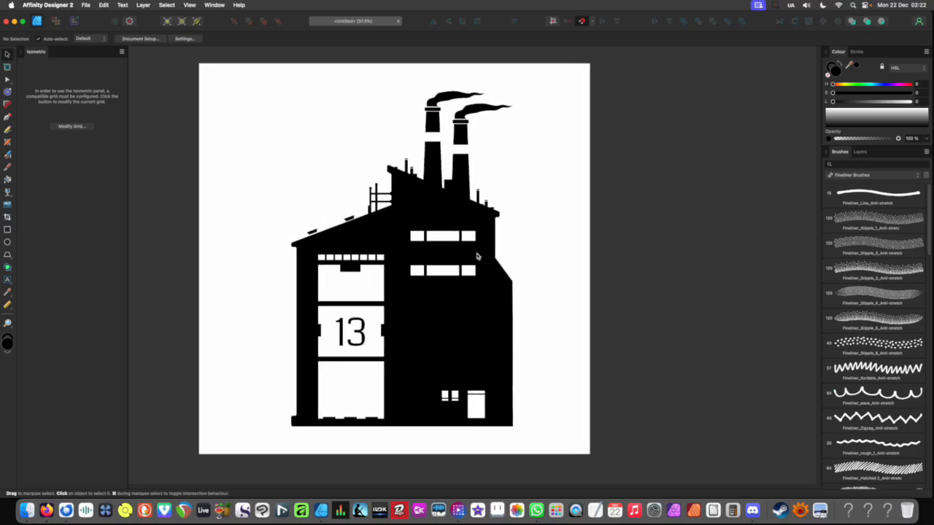
pyautogui.moveTo(475, 256); pyautogui.dragTo(486, 214)
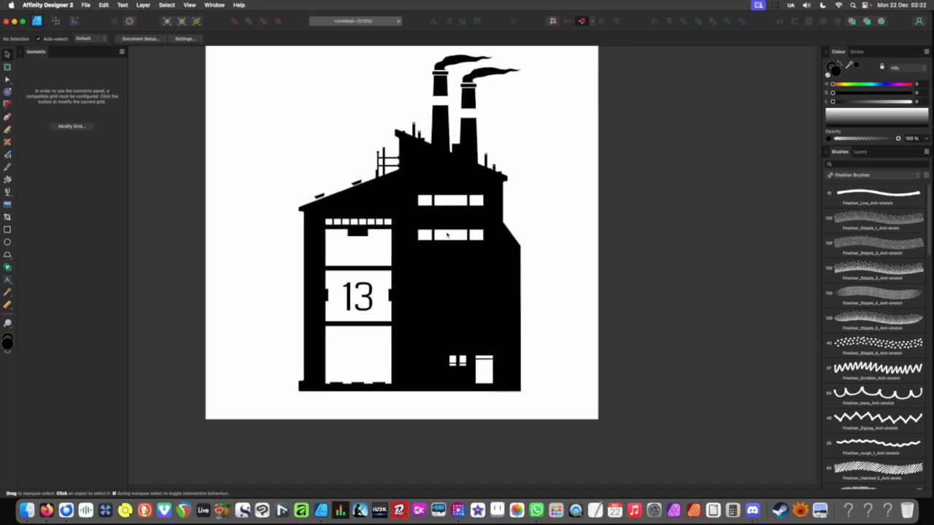
pyautogui.scroll(-1, 462, 315)
pyautogui.scroll(3, 462, 316)
# - Slice off the building's base foot below the numbered panels with a curved Knife cut and remove the piece
pyautogui.moveTo(523, 350); pyautogui.dragTo(596, 321)
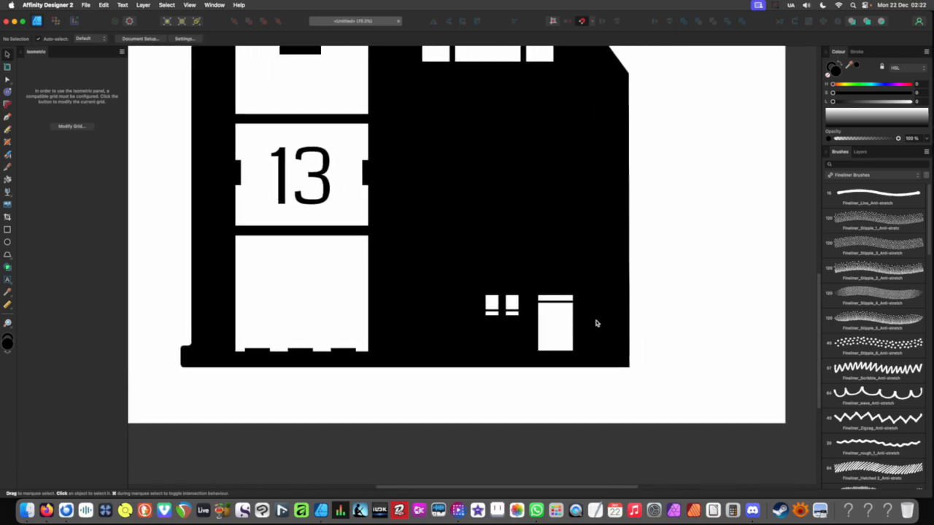
pyautogui.hscroll(-3, 504, 330)
pyautogui.hscroll(-1, 248, 331)
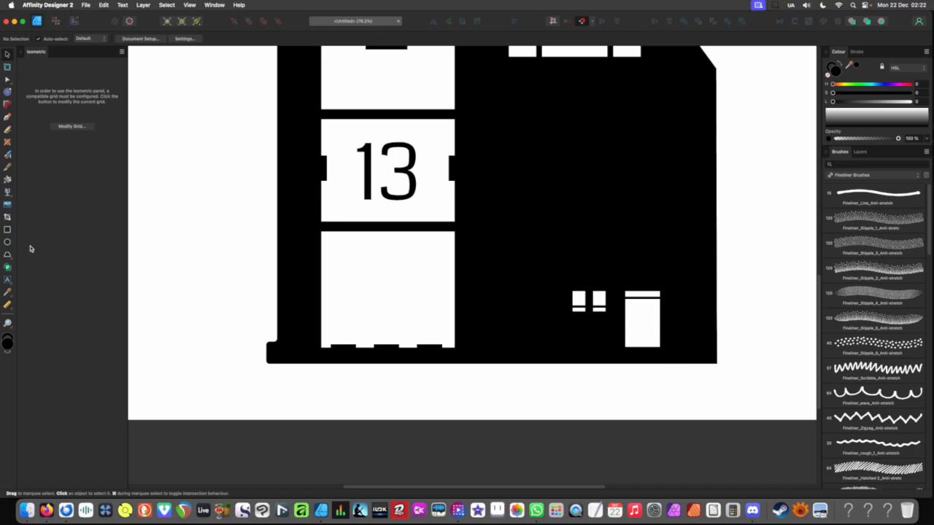
pyautogui.press('k')
pyautogui.click(292, 286)
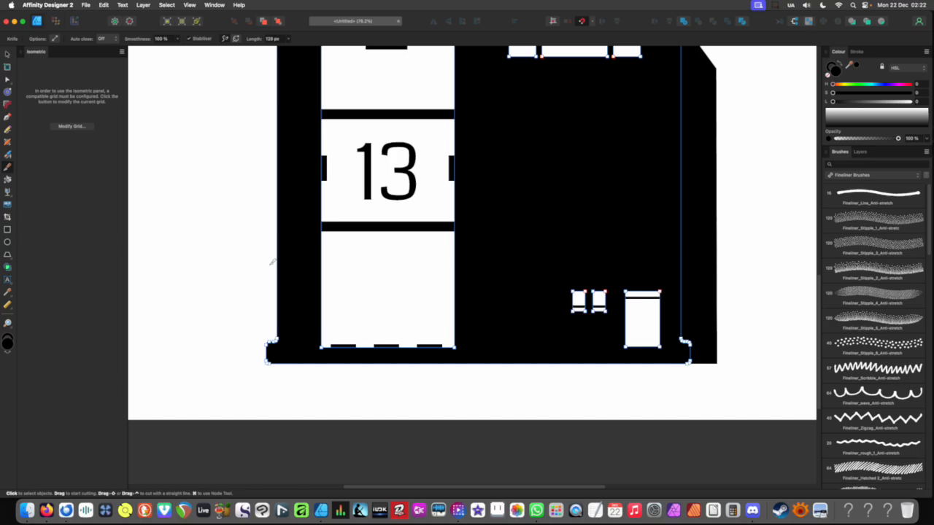
pyautogui.moveTo(288, 269)
pyautogui.mouseDown()
pyautogui.moveTo(313, 319)
pyautogui.moveTo(312, 362)
pyautogui.moveTo(255, 400)
pyautogui.moveTo(186, 400)
pyautogui.moveTo(276, 371)
pyautogui.mouseUp()
pyautogui.press('v')
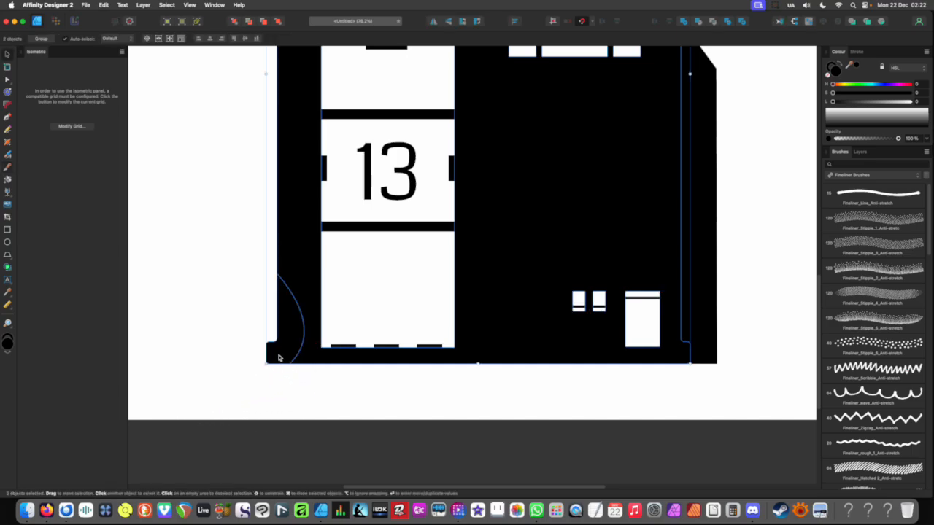
pyautogui.click(279, 354)
pyautogui.press('Delete')
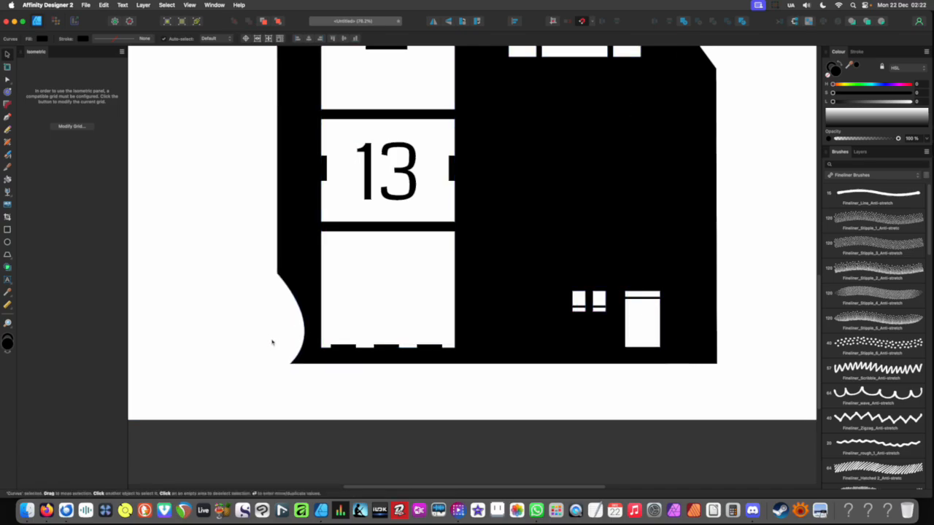
# - Restore the building's original base and place a copy of the sliced foot piece just outside the buttress beside the door
pyautogui.press('super+z')
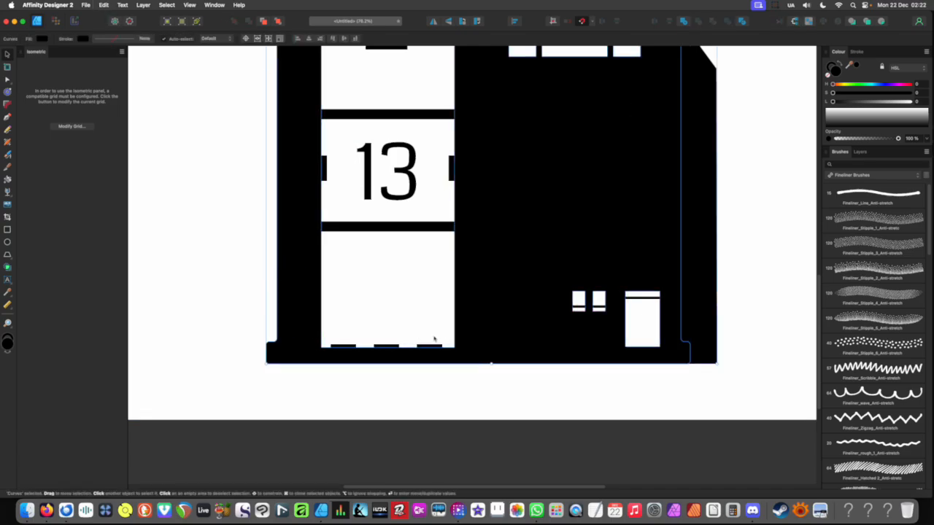
pyautogui.moveTo(439, 336); pyautogui.dragTo(375, 344)
pyautogui.click(486, 407)
pyautogui.moveTo(478, 392); pyautogui.dragTo(395, 416)
pyautogui.moveTo(528, 403); pyautogui.dragTo(544, 384)
pyautogui.scroll(5, 551, 390)
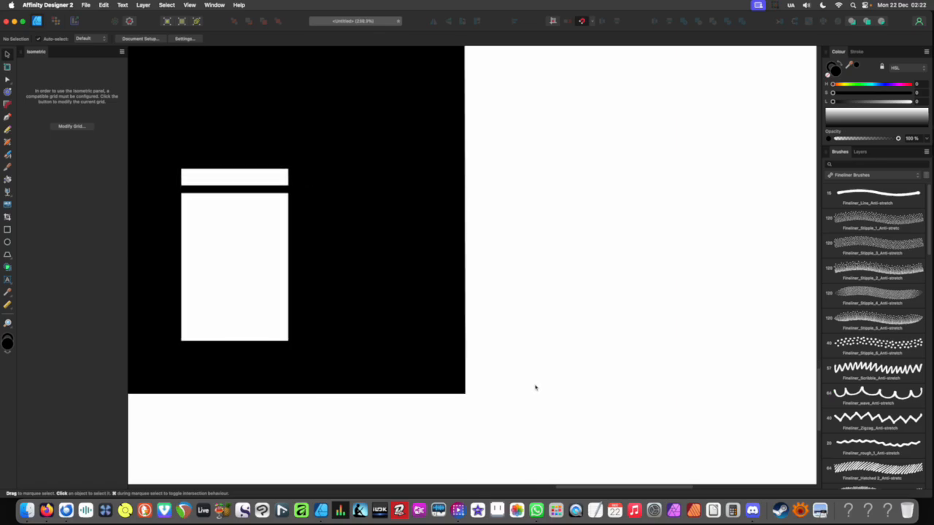
pyautogui.click(519, 393)
pyautogui.moveTo(485, 369); pyautogui.dragTo(591, 369)
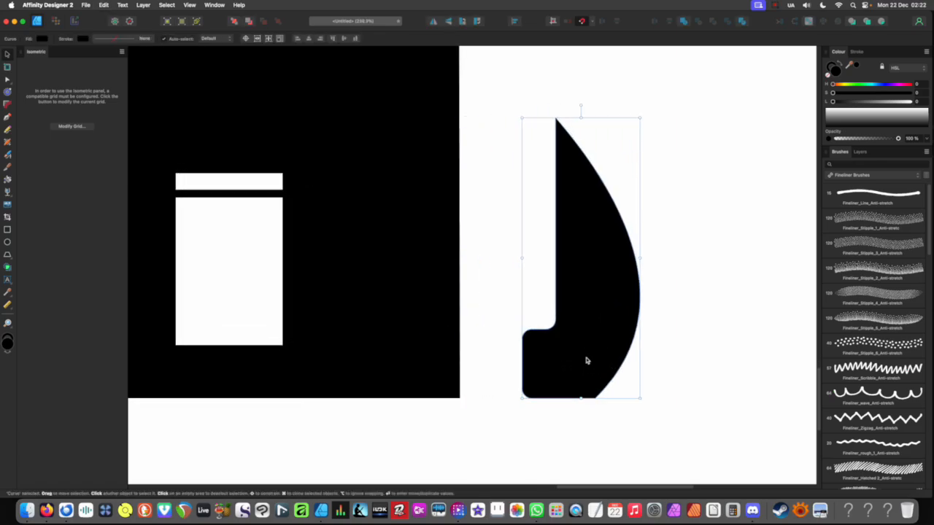
# - Mirror the sliced foot piece horizontally and fit it against the building's base beside the door
pyautogui.click(433, 22)
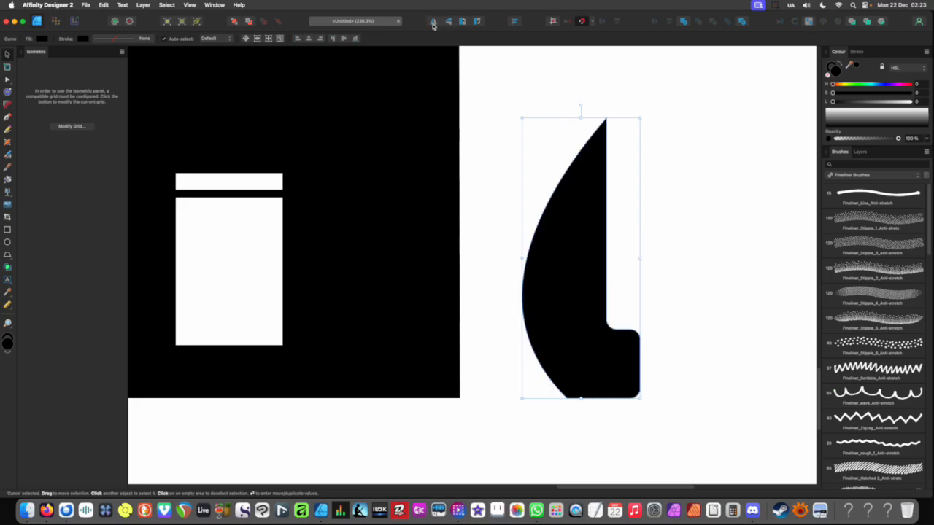
pyautogui.moveTo(576, 341); pyautogui.dragTo(428, 338)
pyautogui.scroll(-5, 487, 323)
pyautogui.scroll(-3, 517, 363)
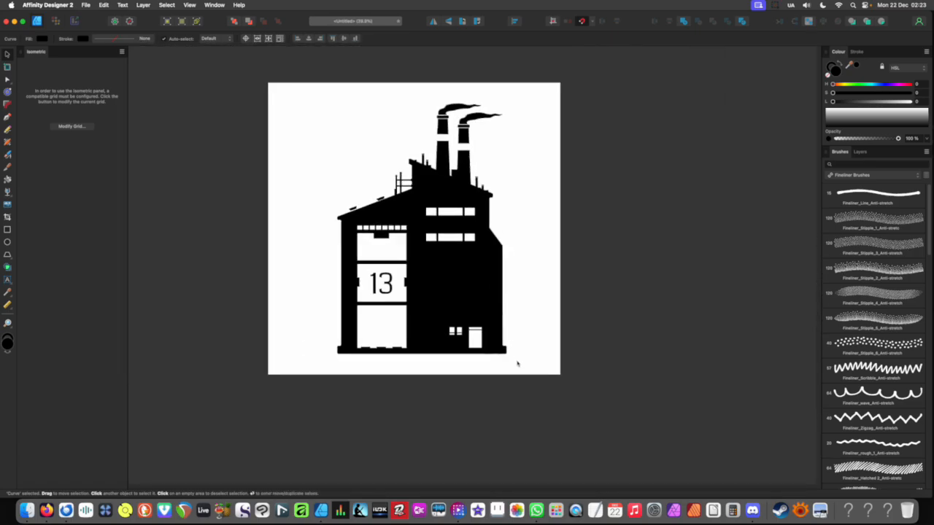
pyautogui.hscroll(-1, 517, 362)
pyautogui.click(553, 364)
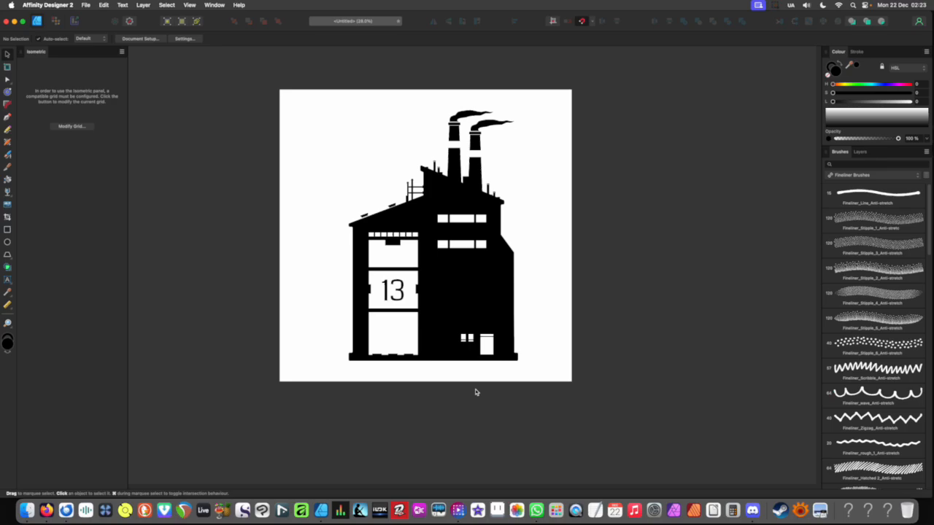
# - Select the entire factory and move it off the white artboard onto the empty pasteboard
pyautogui.scroll(1, 459, 401)
pyautogui.scroll(-2, 366, 230)
pyautogui.moveTo(296, 139); pyautogui.dragTo(569, 378)
pyautogui.moveTo(448, 292); pyautogui.dragTo(655, 298)
pyautogui.moveTo(628, 301); pyautogui.dragTo(267, 323)
pyautogui.scroll(2, 281, 320)
pyautogui.moveTo(311, 292); pyautogui.dragTo(394, 282)
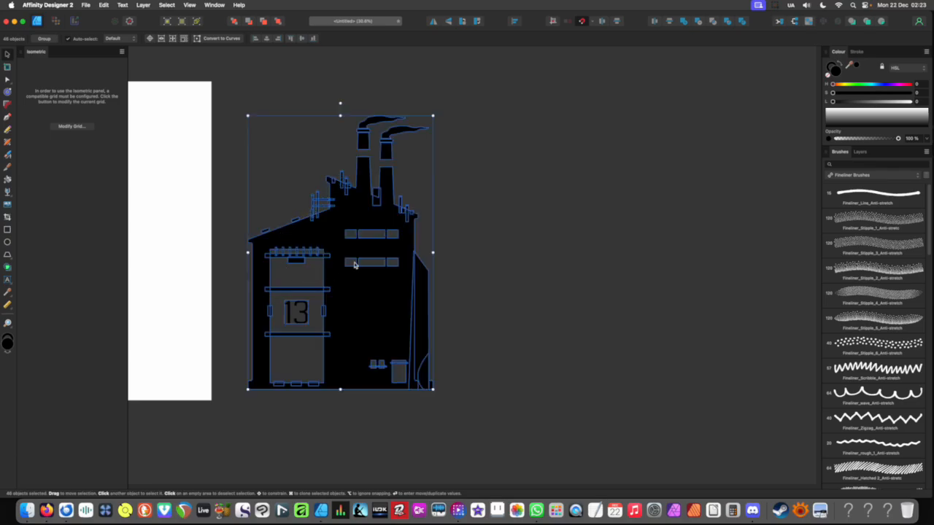
pyautogui.moveTo(404, 429); pyautogui.dragTo(491, 428)
pyautogui.click(504, 438)
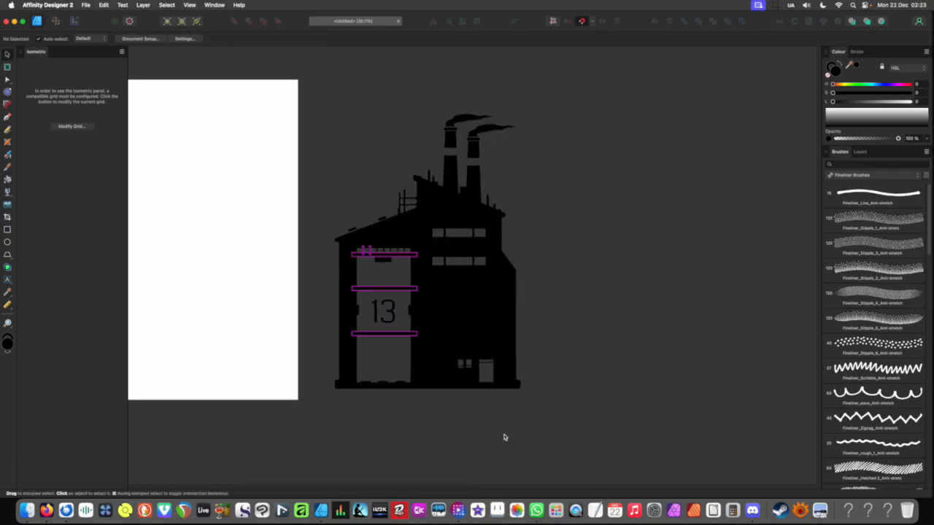
# - Merge all the factory shapes into one curve with Add and move it back onto the artboard
pyautogui.moveTo(650, 450); pyautogui.dragTo(309, 95)
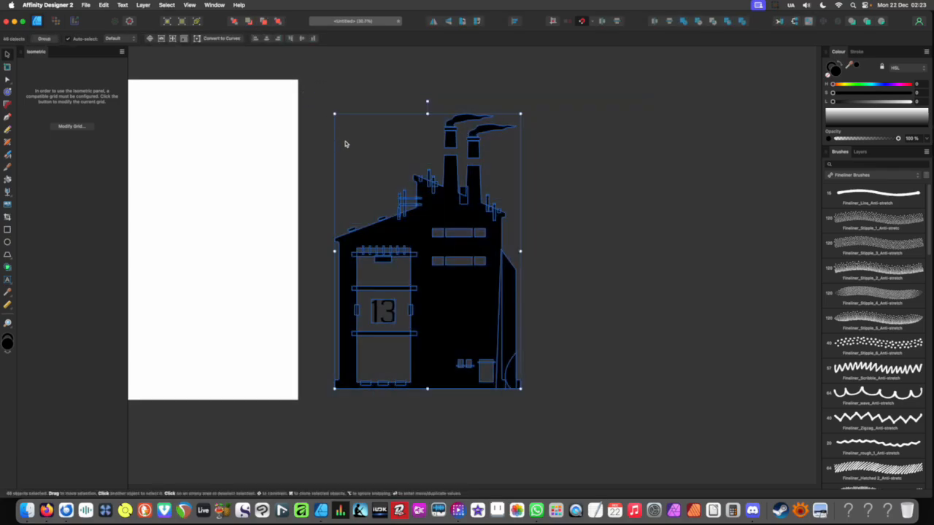
pyautogui.click(684, 22)
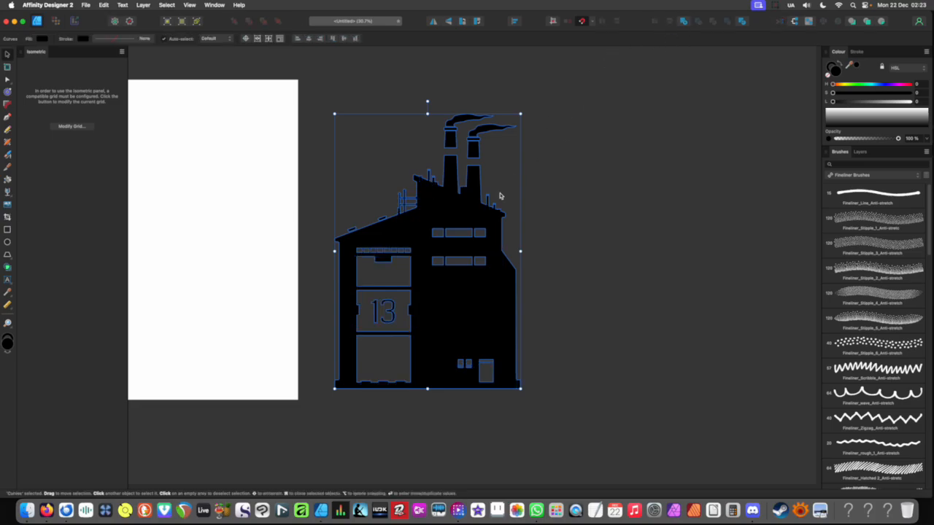
pyautogui.moveTo(494, 270); pyautogui.dragTo(502, 297)
# - Round the upper and lower corners of the sloped buttress with the Corner tool
pyautogui.click(416, 285)
pyautogui.scroll(5, 419, 260)
pyautogui.doubleClick(500, 294)
pyautogui.moveTo(451, 187); pyautogui.dragTo(479, 277)
pyautogui.press('c')
pyautogui.press('super+0')
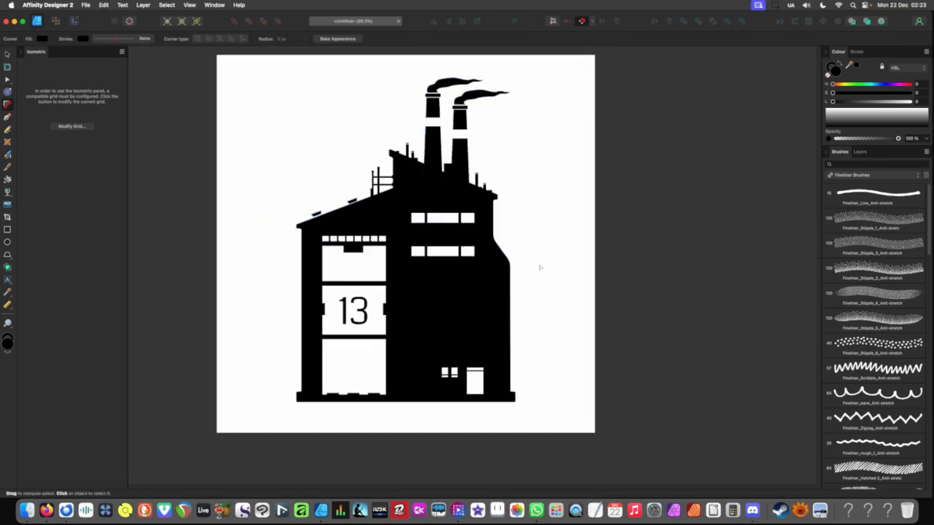
# - Select the merged factory with its rounded corners and convert it to curves
pyautogui.scroll(5, 518, 262)
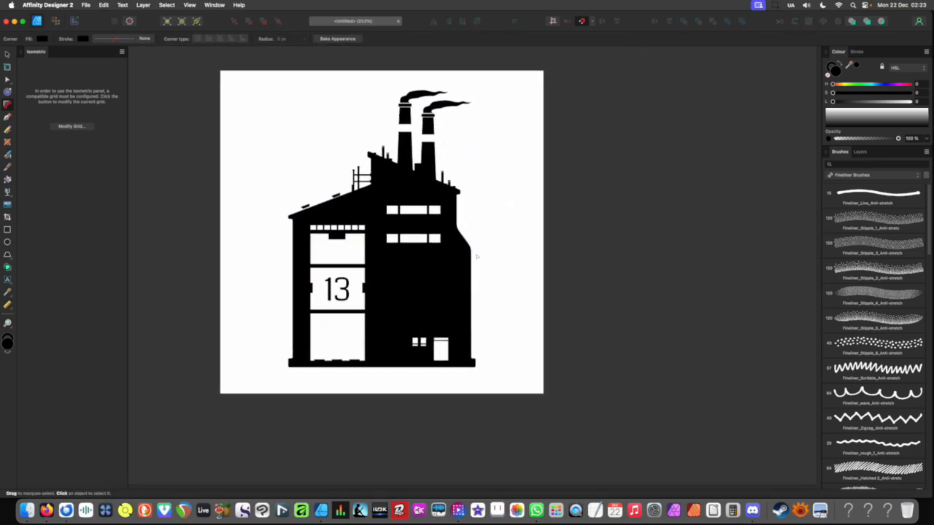
pyautogui.press('super+a')
pyautogui.rightClick(453, 270)
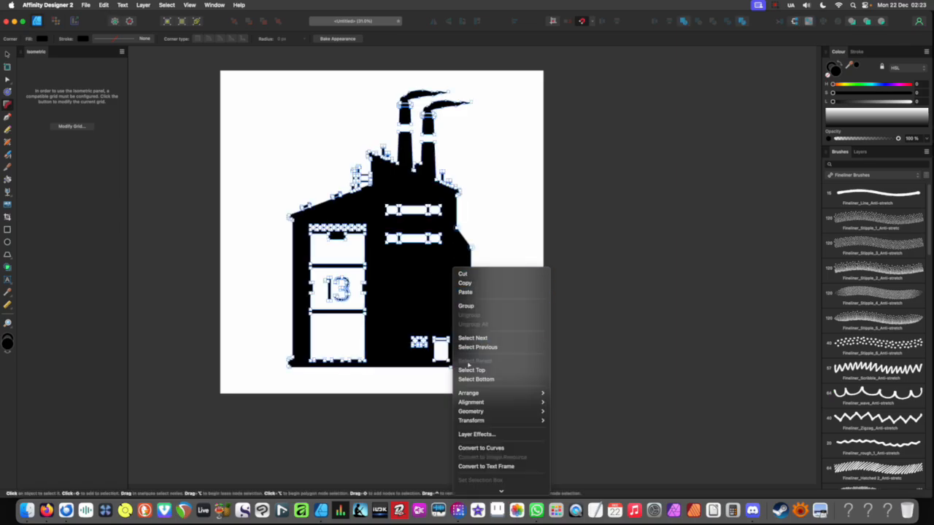
pyautogui.click(475, 448)
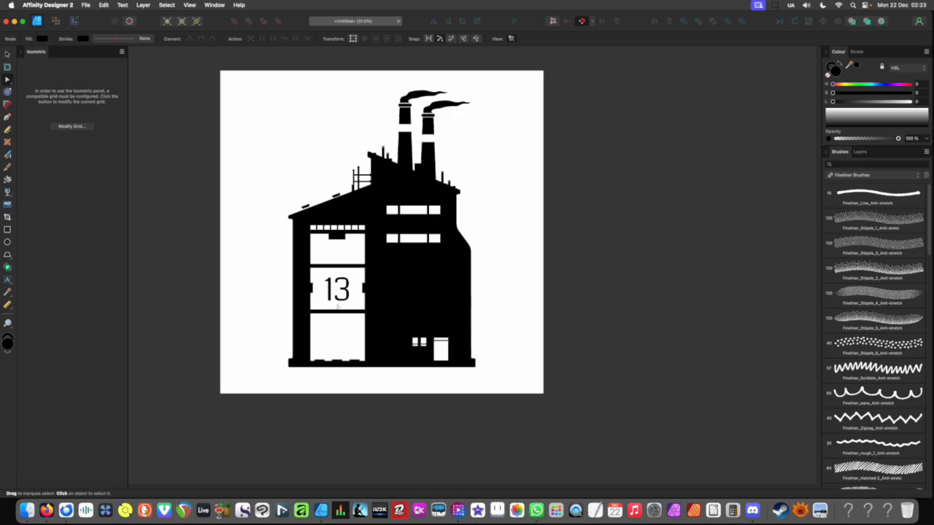
# - Delete the nodes of the number 13 from the middle panel and deselect the factory
pyautogui.doubleClick(337, 292)
pyautogui.scroll(5, 332, 296)
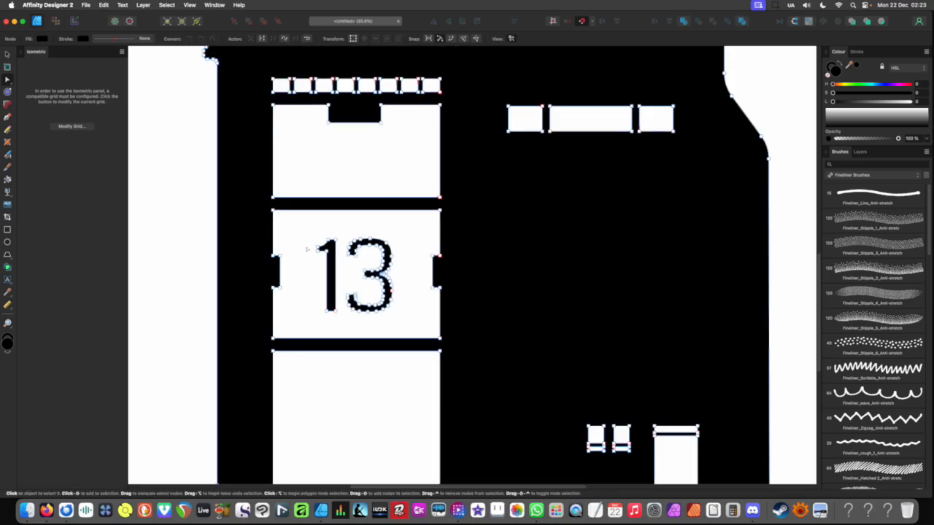
pyautogui.moveTo(308, 235); pyautogui.dragTo(397, 325)
pyautogui.press('Delete')
pyautogui.scroll(-5, 369, 290)
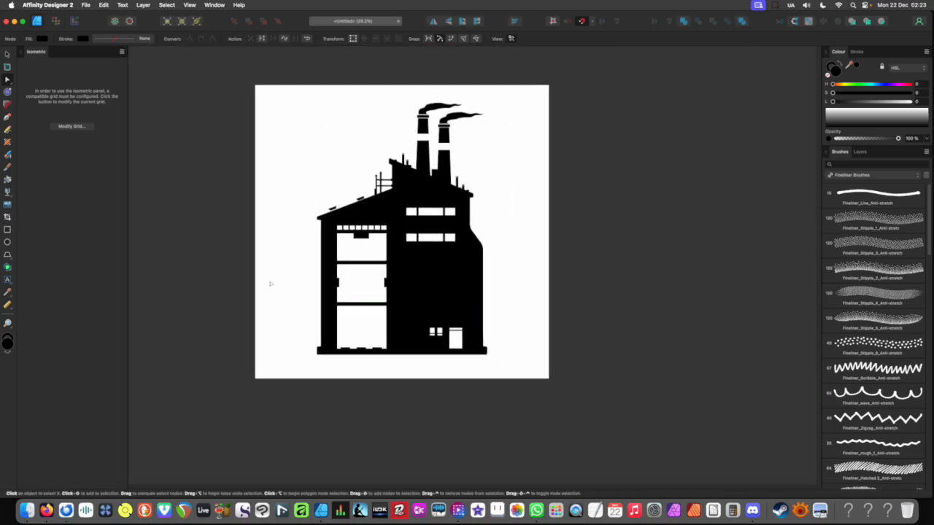
pyautogui.click(270, 283)
pyautogui.hscroll(1, 542, 317)
pyautogui.scroll(1, 520, 302)
pyautogui.hscroll(-1, 521, 302)
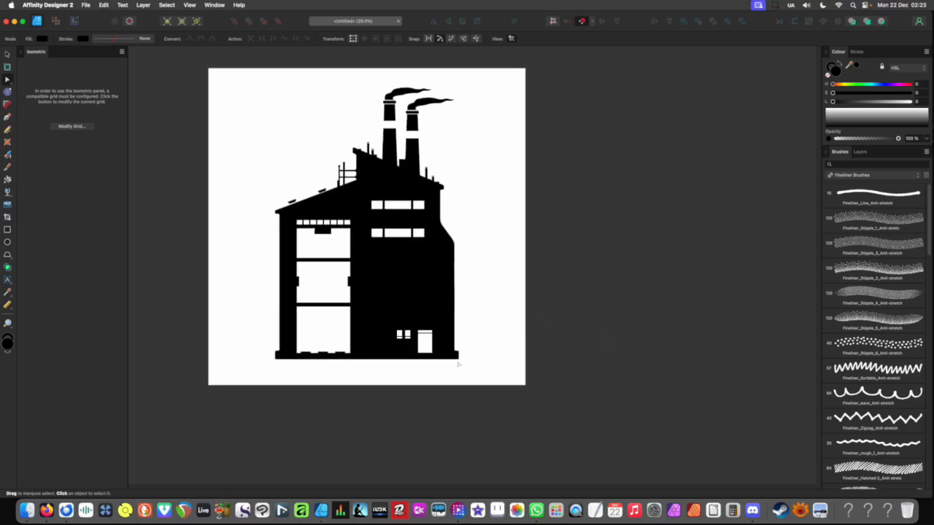
# - Draw a small black rectangular block projecting from the buttress's outer wall below the slope
pyautogui.scroll(3, 466, 340)
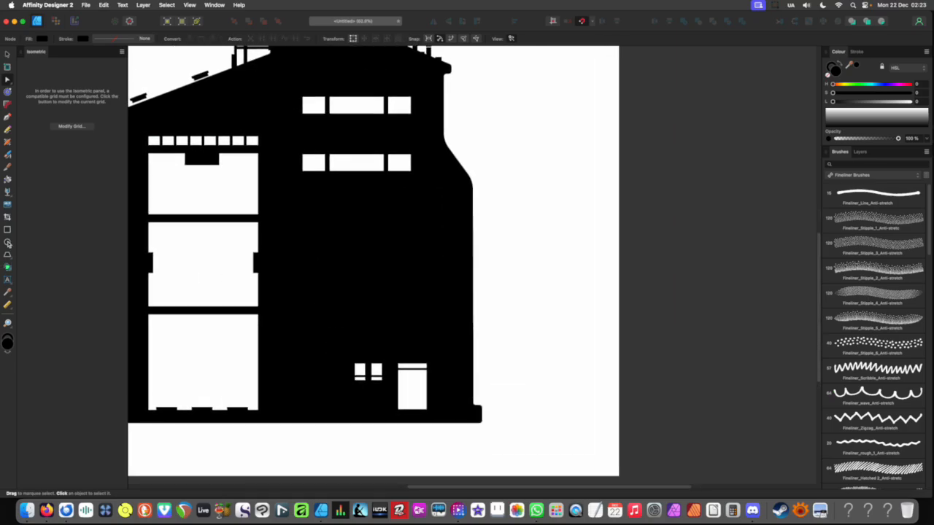
pyautogui.click(7, 230)
pyautogui.moveTo(458, 236); pyautogui.dragTo(518, 251)
pyautogui.press('v')
pyautogui.click(522, 314)
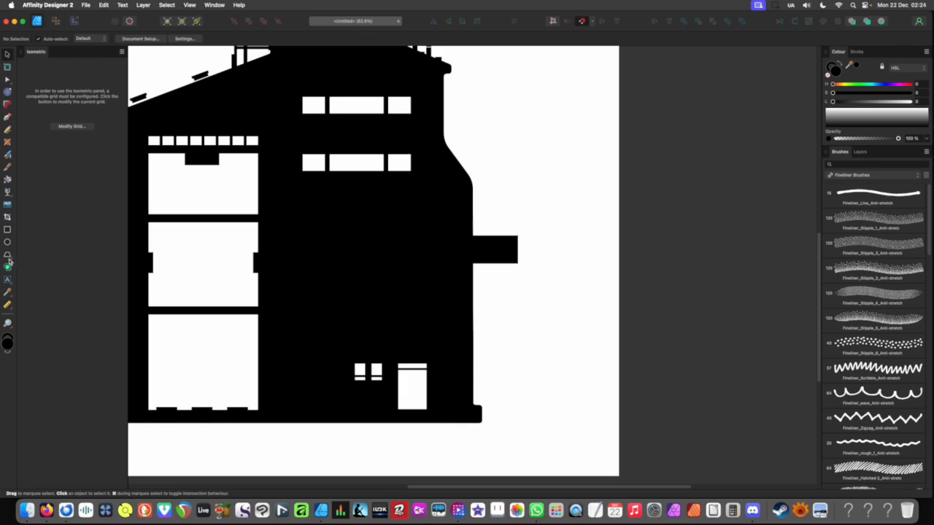
# - Try a tall, narrow trapezoid post supporting the block that projects from the buttress
pyautogui.click(8, 257)
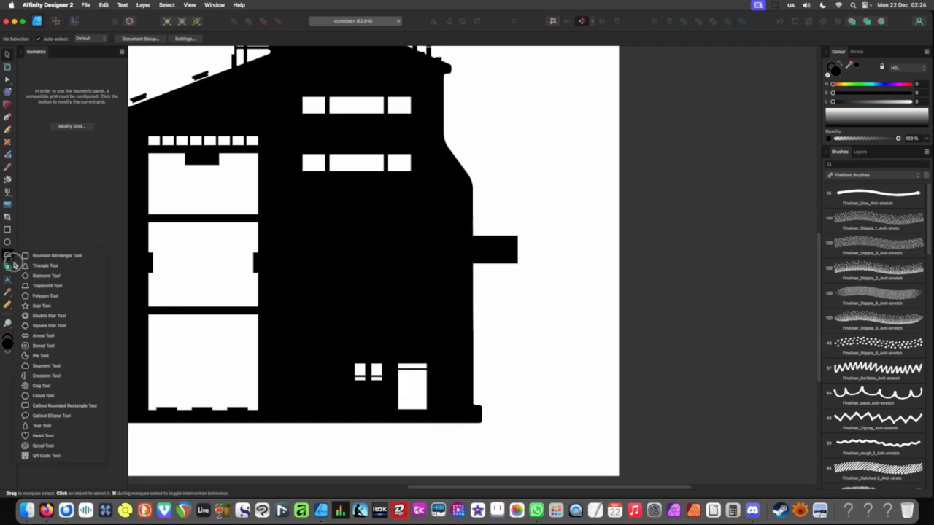
pyautogui.click(46, 286)
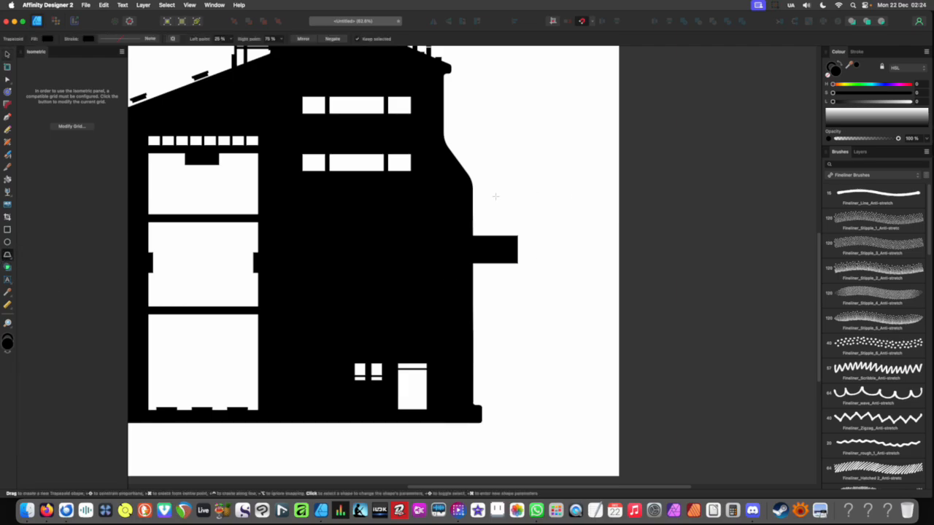
pyautogui.moveTo(495, 197); pyautogui.dragTo(487, 421)
pyautogui.press('super+0')
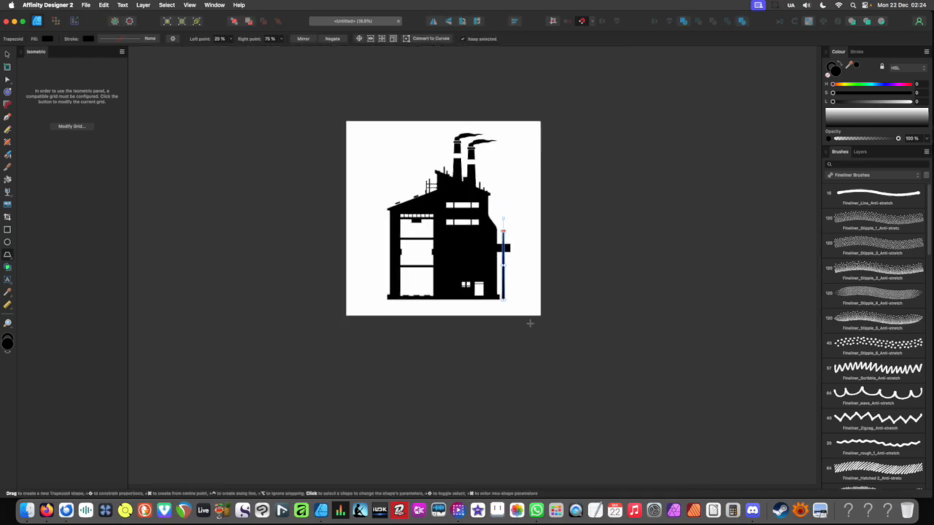
pyautogui.scroll(6, 527, 264)
pyautogui.press('super+z')
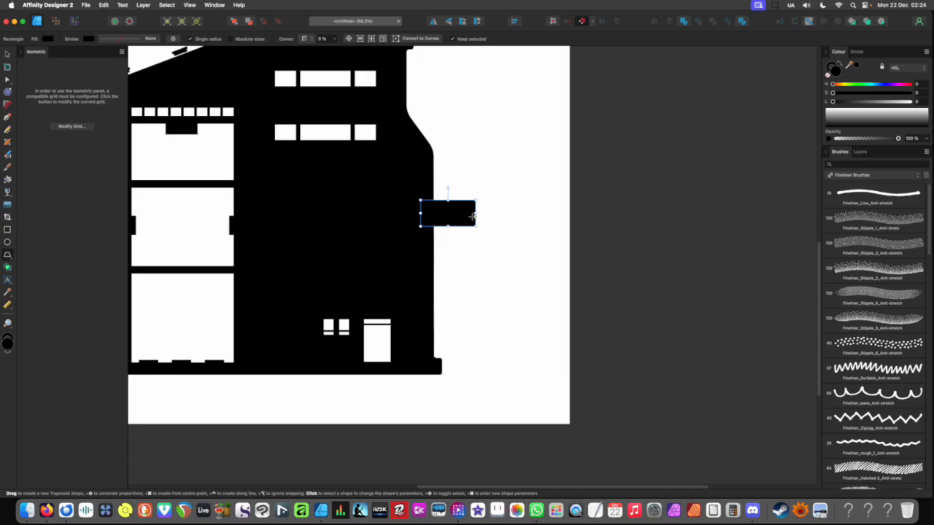
# - Push the block into the buttress wall so it barely protrudes, and duplicate it downward to make three evenly spaced blocks
pyautogui.moveTo(458, 219)
pyautogui.mouseDown()
pyautogui.moveTo(386, 208)
pyautogui.moveTo(400, 197)
pyautogui.moveTo(396, 280)
pyautogui.mouseUp()
pyautogui.press('v')
pyautogui.press('super+z')
pyautogui.scroll(4, 436, 207)
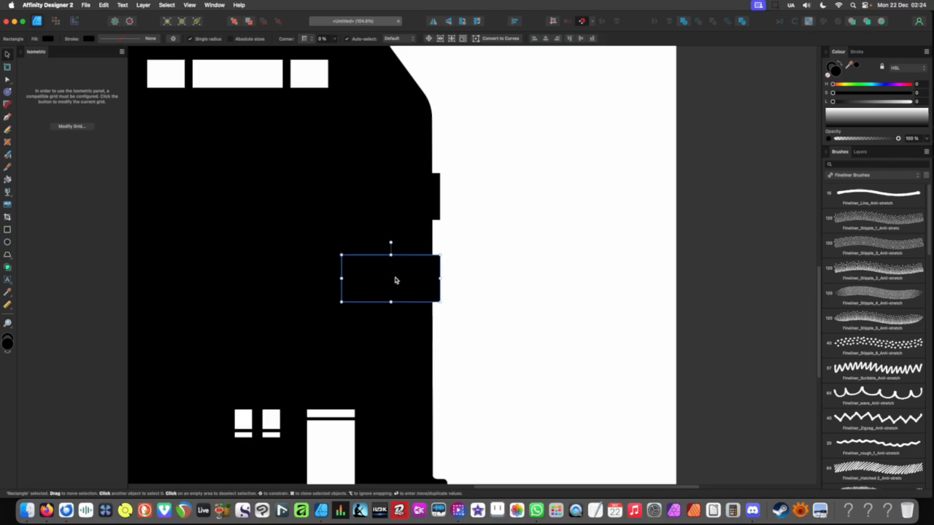
pyautogui.scroll(-5, 396, 280)
pyautogui.press('super+d')
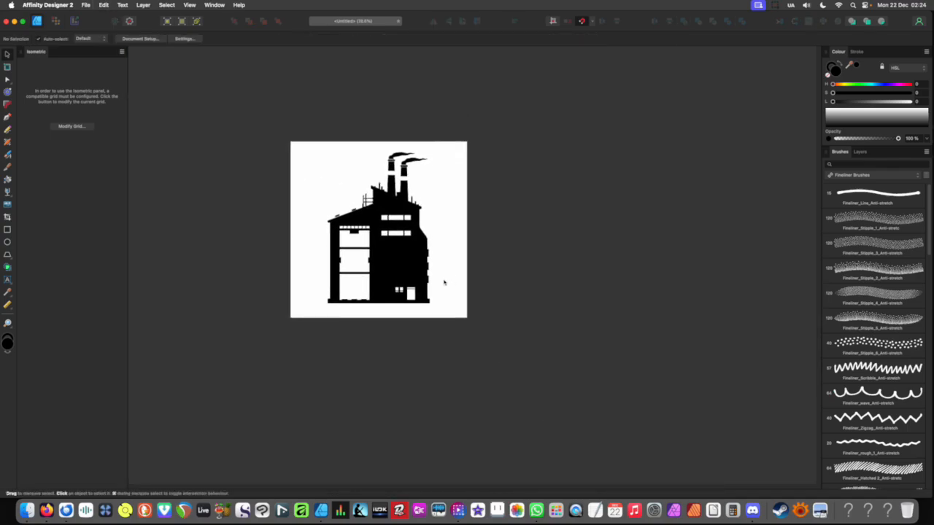
# - Draw a small upright window rectangle on the wall beside the large middle panel and fill it with sampled white
pyautogui.scroll(5, 440, 255)
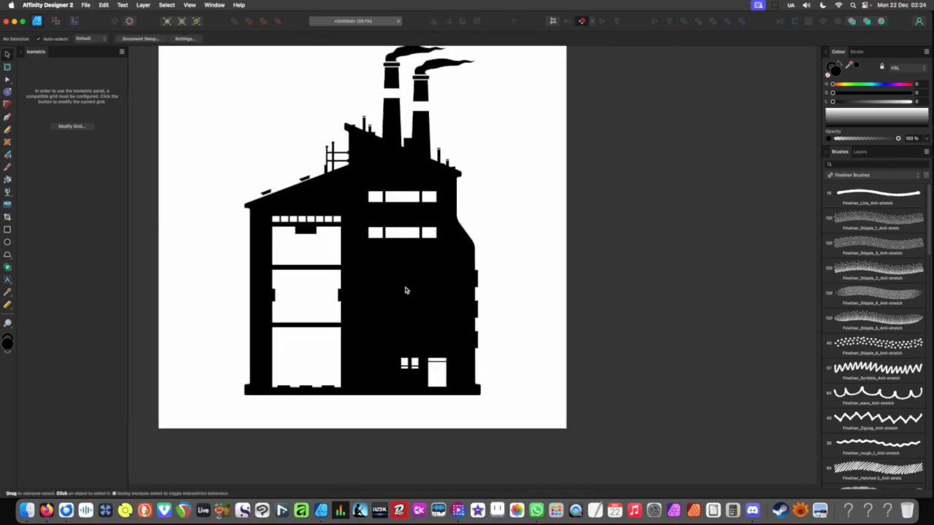
pyautogui.scroll(-4, 404, 290)
pyautogui.scroll(4, 397, 268)
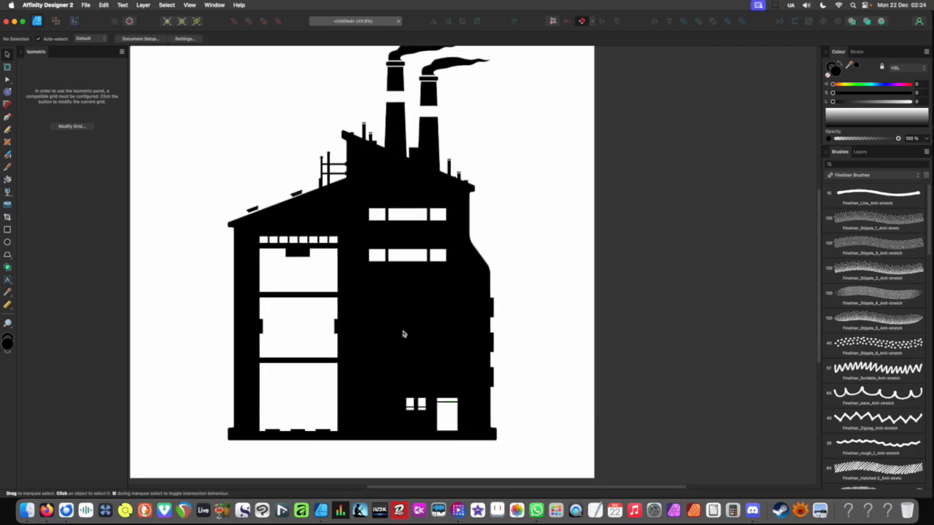
pyautogui.hscroll(-3, 405, 333)
pyautogui.scroll(-1, 416, 323)
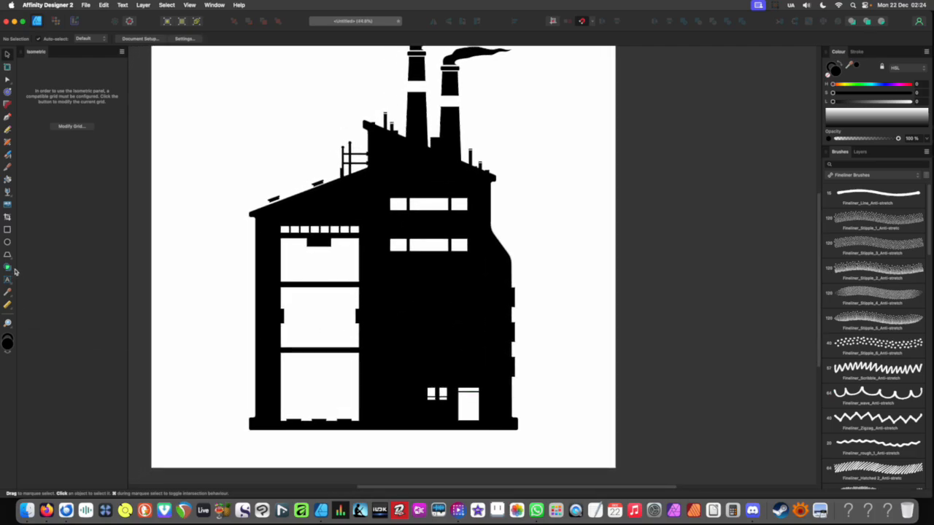
pyautogui.click(8, 230)
pyautogui.moveTo(375, 329); pyautogui.dragTo(382, 337)
pyautogui.press('i')
pyautogui.click(340, 326)
# - Duplicate the small white window repeatedly across the wall into an evenly spaced row of ten
pyautogui.press('v')
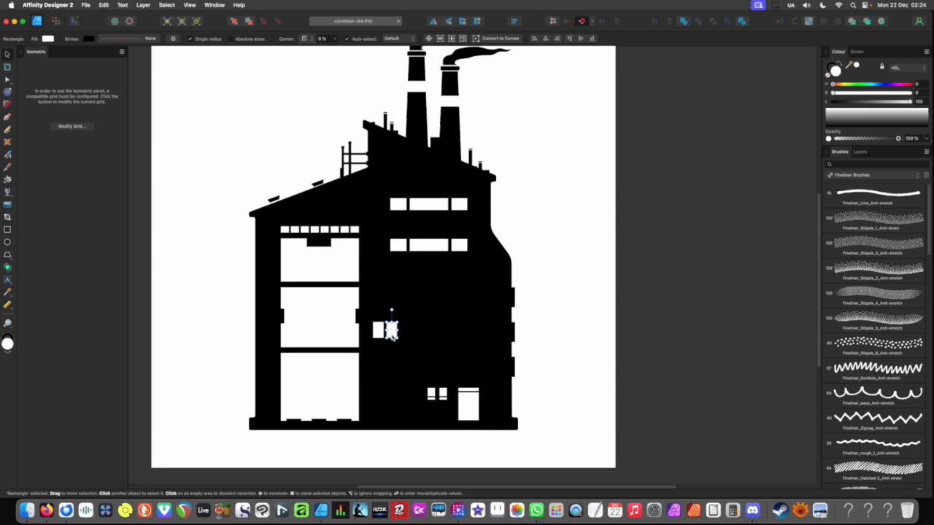
pyautogui.press('super+j')
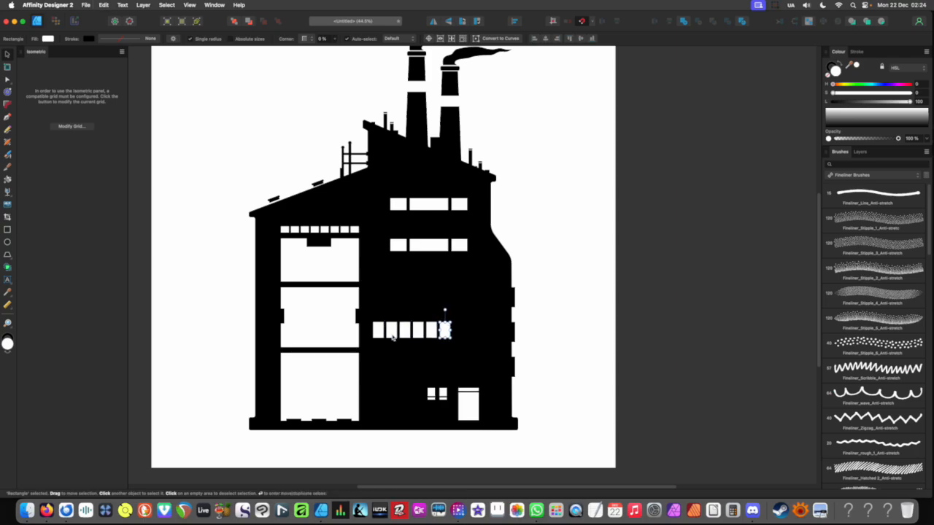
pyautogui.press('super+j')
pyautogui.press('super+j')
pyautogui.press('super+j')
pyautogui.scroll(-5, 393, 338)
pyautogui.click(478, 360)
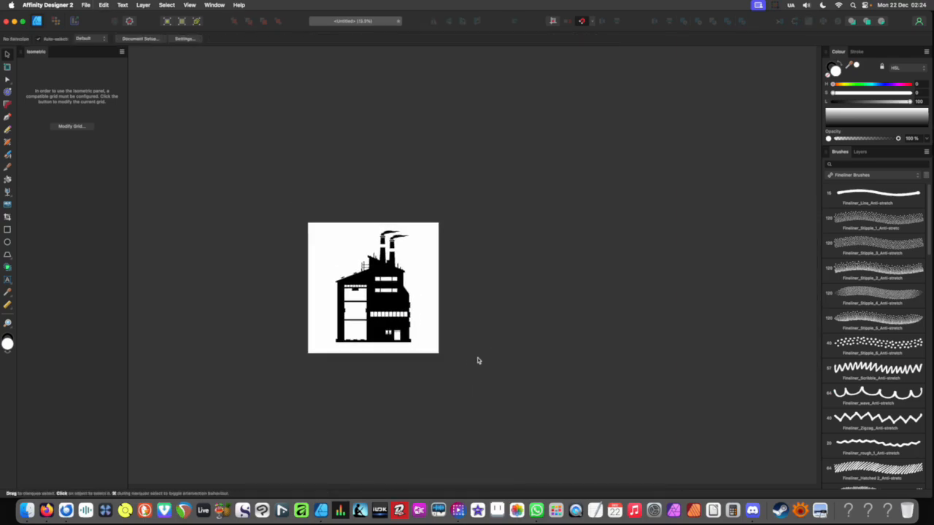
# - Select the ten small white windows of the row and subtract them from the black factory silhouette
pyautogui.scroll(1, 479, 363)
pyautogui.scroll(4, 456, 352)
pyautogui.scroll(8, 455, 352)
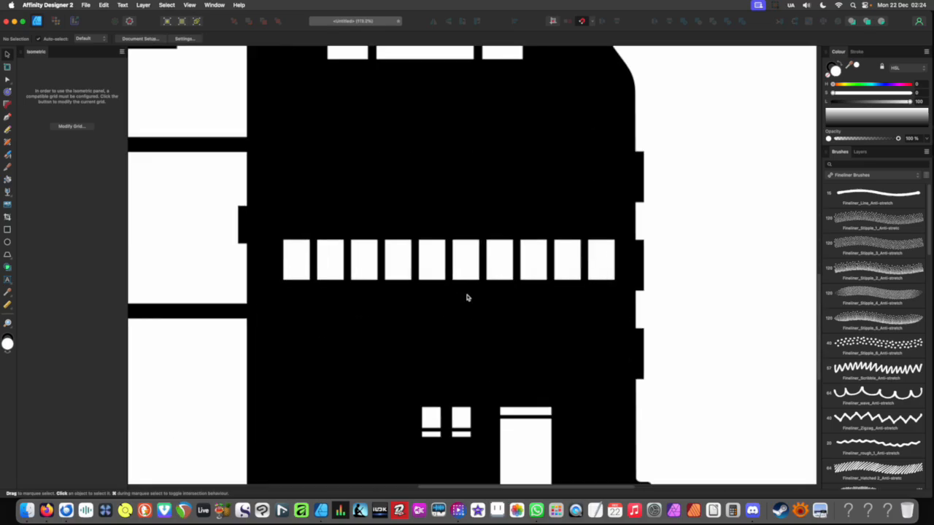
pyautogui.click(320, 287)
pyautogui.click(293, 288)
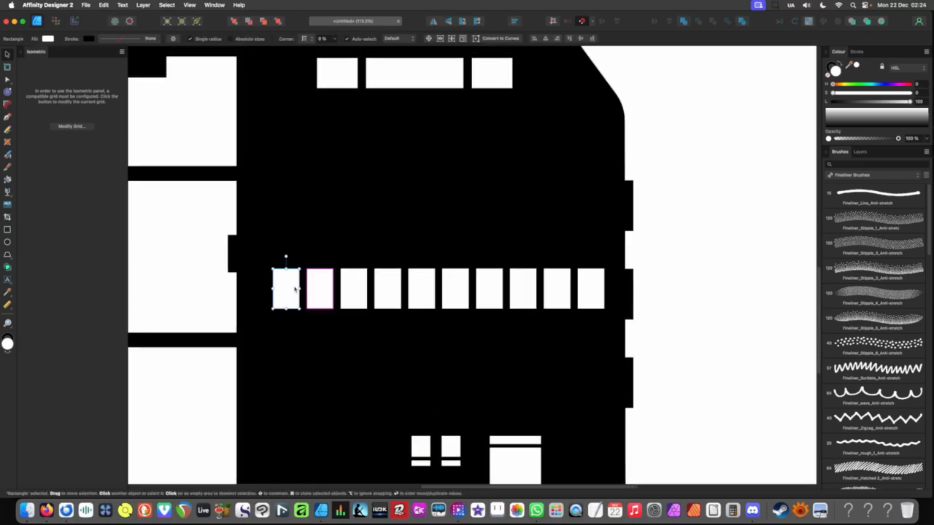
pyautogui.moveTo(670, 279); pyautogui.dragTo(269, 292)
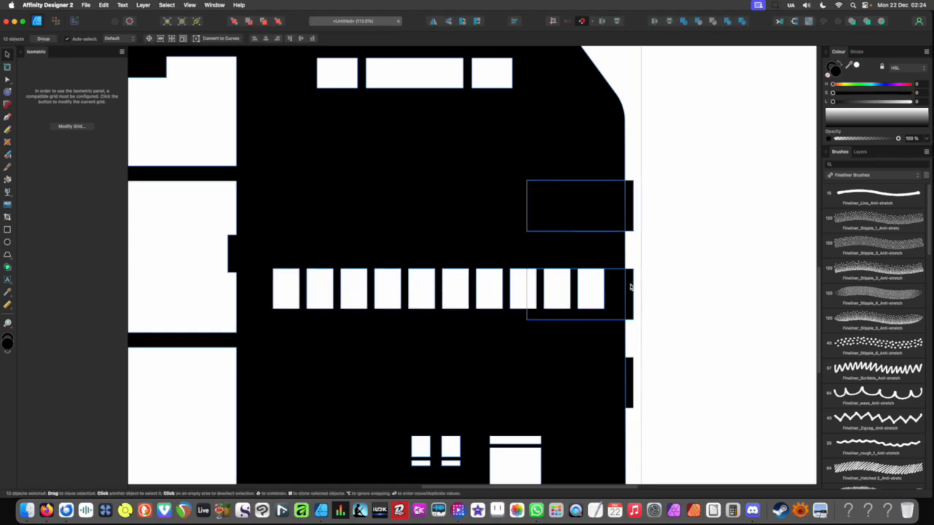
pyautogui.click(631, 208)
pyautogui.click(630, 373)
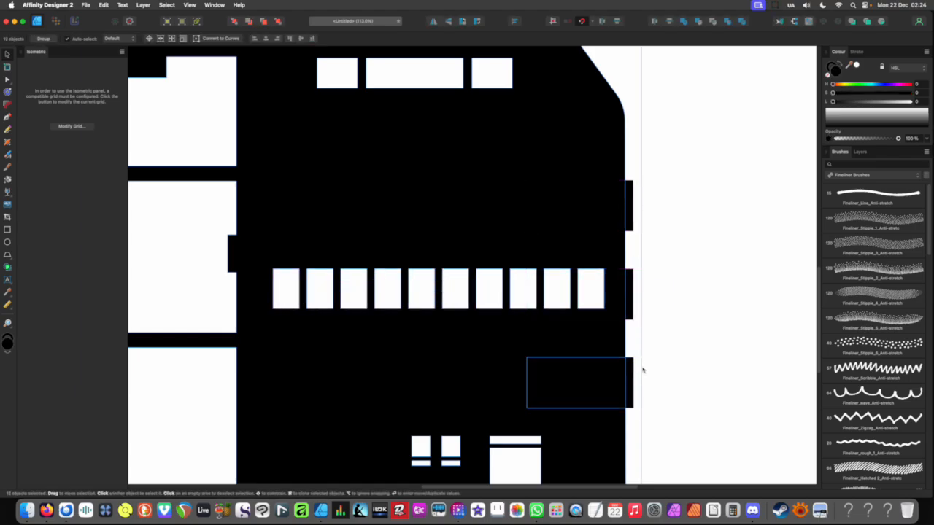
pyautogui.keyDown('shift'); pyautogui.click(612, 388); pyautogui.keyUp('shift')
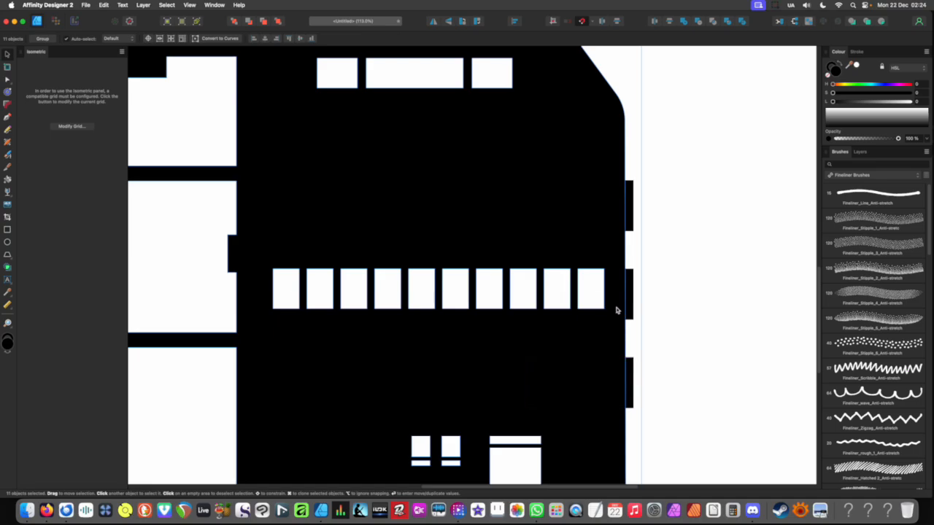
pyautogui.keyDown('shift'); pyautogui.click(628, 305); pyautogui.keyUp('shift')
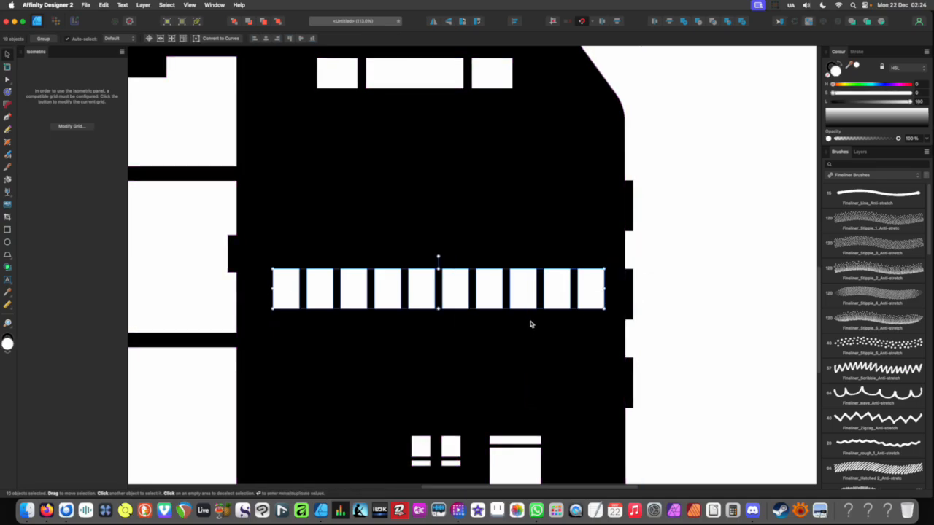
pyautogui.press('super+0')
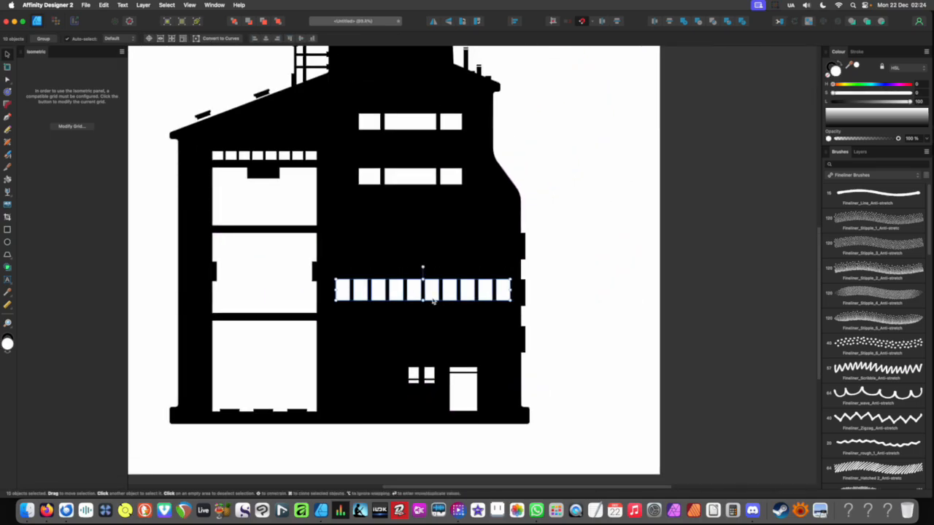
pyautogui.keyDown('shift'); pyautogui.click(464, 248); pyautogui.keyUp('shift')
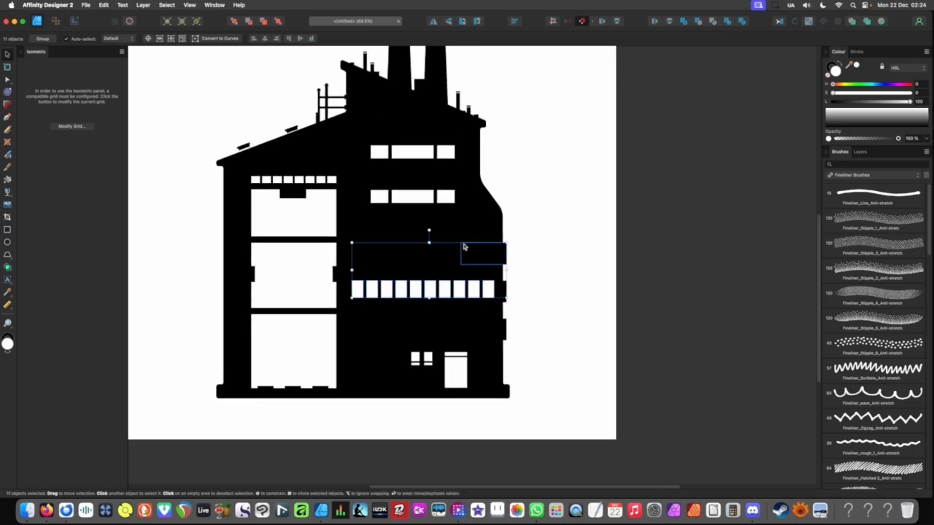
pyautogui.keyDown('shift'); pyautogui.click(504, 254); pyautogui.keyUp('shift')
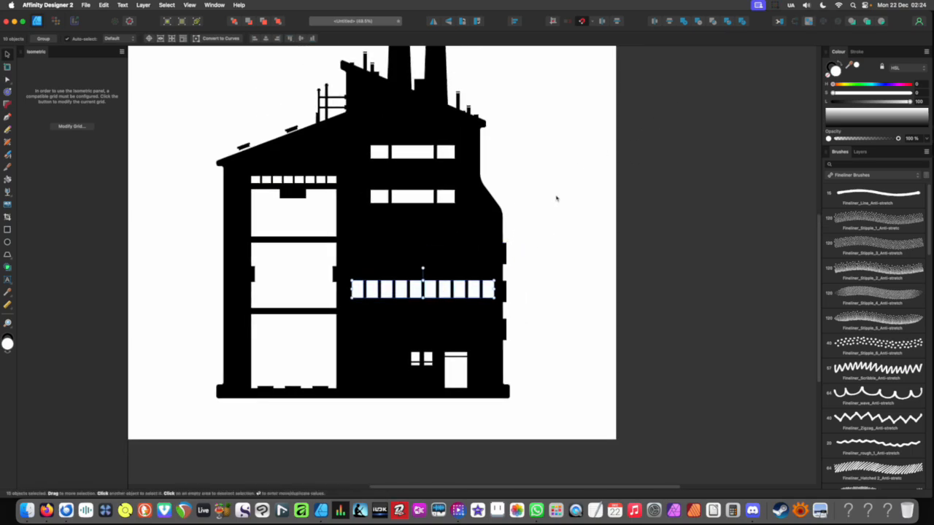
pyautogui.keyDown('shift'); pyautogui.click(433, 239); pyautogui.keyUp('shift')
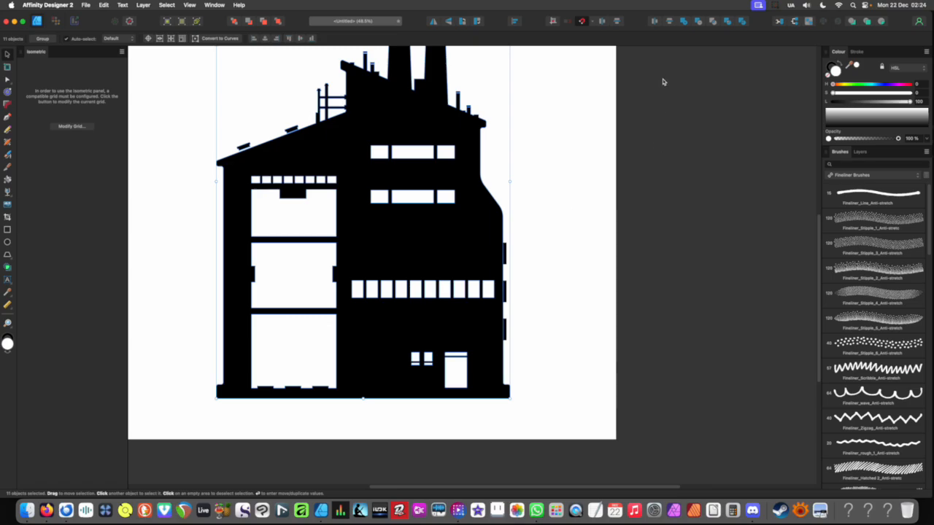
pyautogui.click(699, 24)
# - Narrow the middle wall block from its inner side so it no longer covers the cut-out windows
pyautogui.scroll(2, 256, 334)
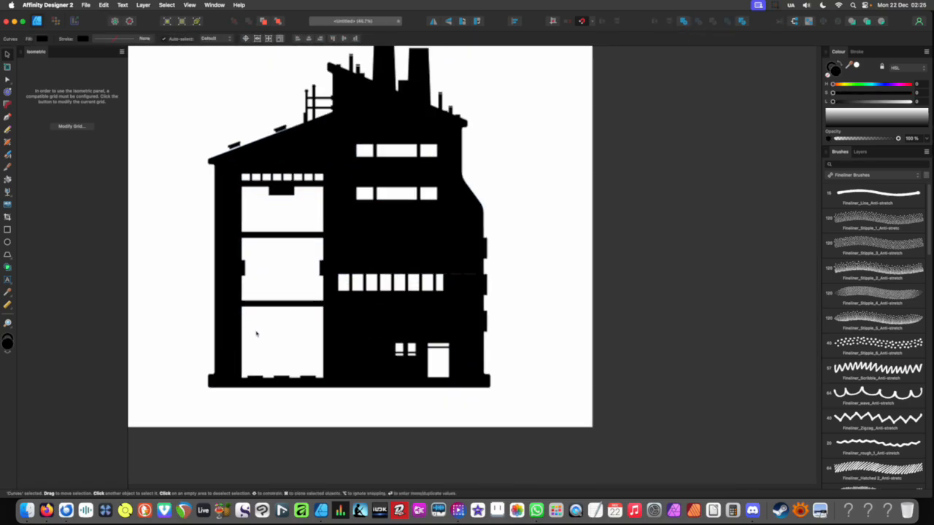
pyautogui.scroll(2, 565, 273)
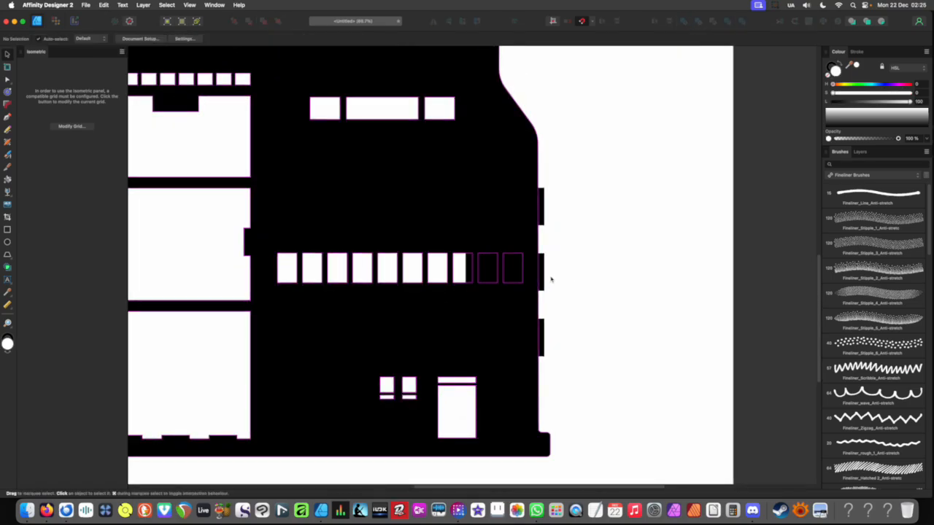
pyautogui.click(537, 273)
pyautogui.moveTo(465, 272); pyautogui.dragTo(531, 272)
pyautogui.click(588, 215)
# - Try to select the outer corners of the three separate wall blocks with the Corner and Node tools
pyautogui.moveTo(583, 197); pyautogui.dragTo(538, 340)
pyautogui.scroll(3, 565, 264)
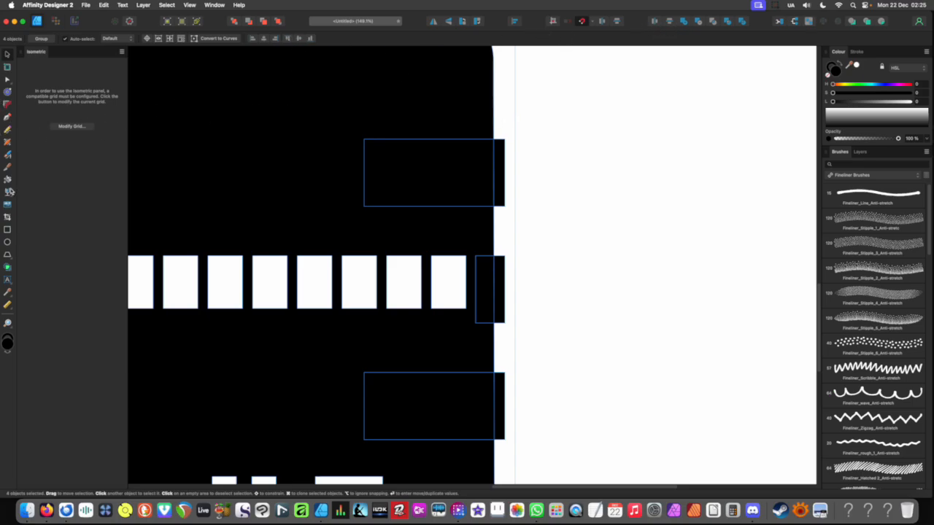
pyautogui.click(7, 104)
pyautogui.scroll(1, 521, 227)
pyautogui.click(580, 187)
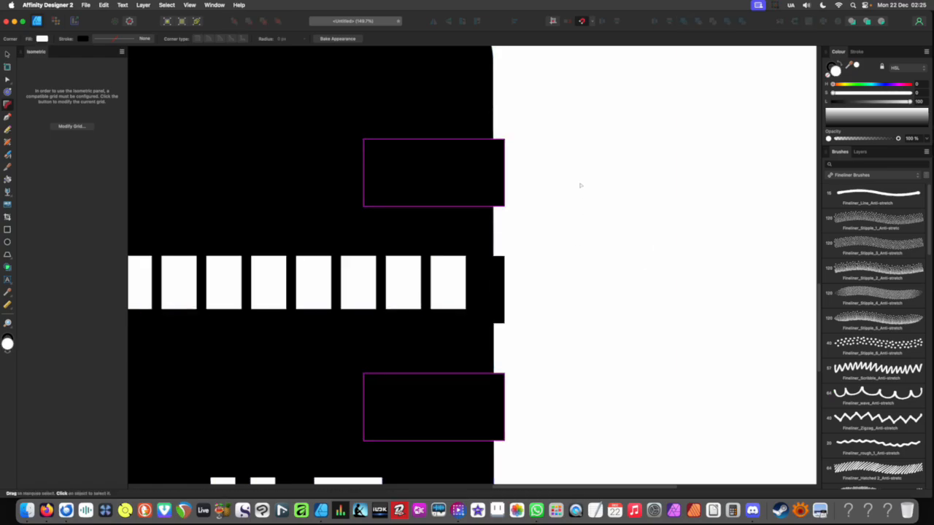
pyautogui.click(503, 184)
pyautogui.keyDown('shift'); pyautogui.click(499, 273); pyautogui.keyUp('shift')
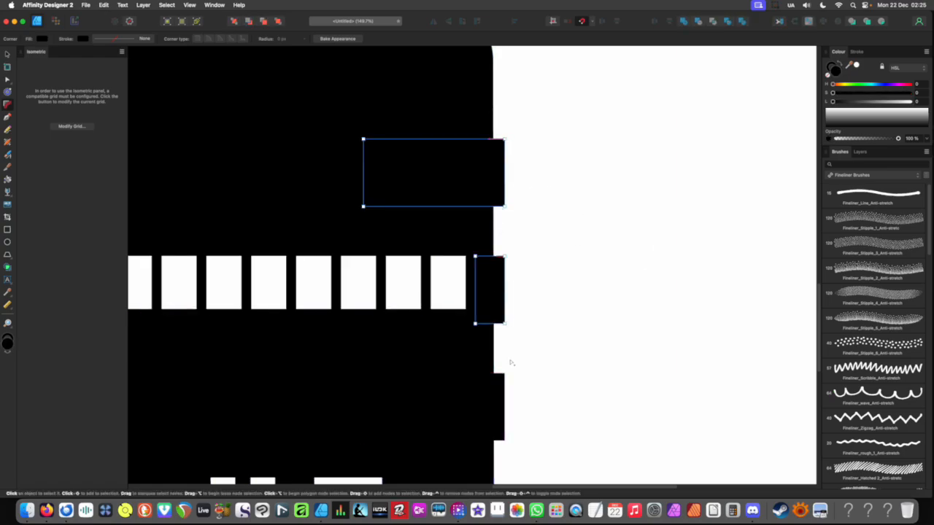
pyautogui.keyDown('shift'); pyautogui.click(503, 393); pyautogui.keyUp('shift')
pyautogui.moveTo(544, 102); pyautogui.dragTo(497, 447)
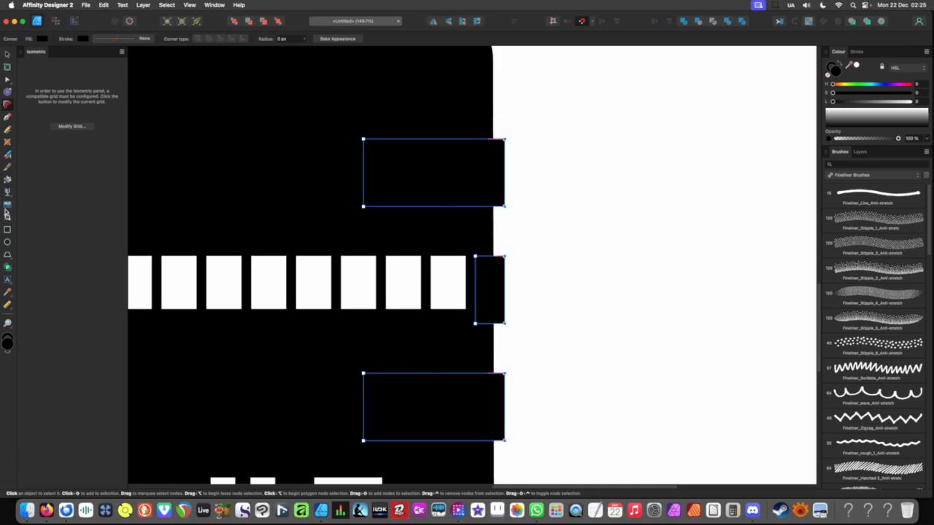
pyautogui.press('v')
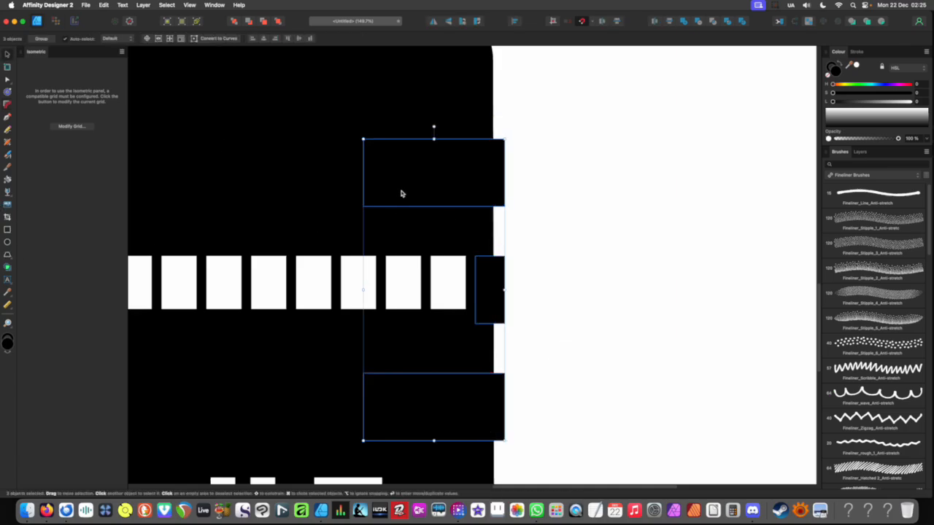
pyautogui.press('a')
pyautogui.moveTo(555, 110); pyautogui.dragTo(494, 441)
pyautogui.click(544, 260)
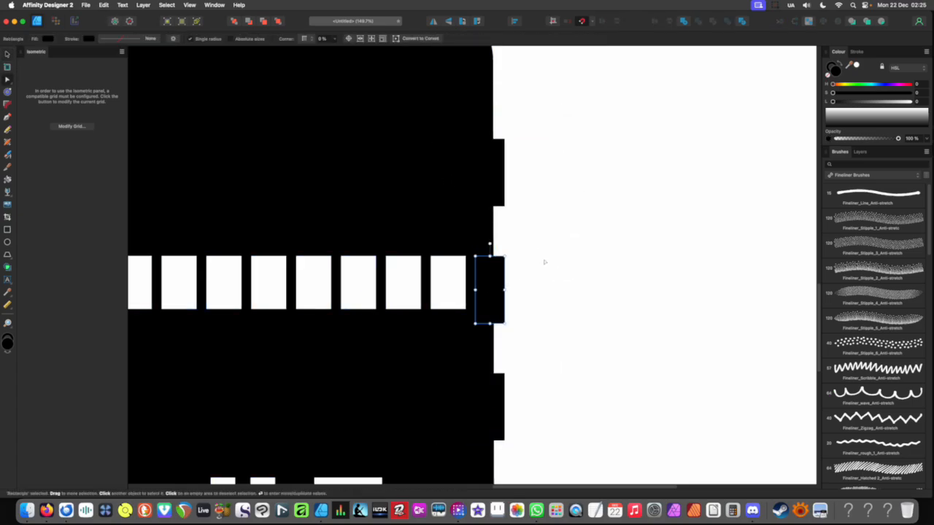
# - Merge the three wall blocks with the factory silhouette into a single shape
pyautogui.moveTo(548, 144); pyautogui.dragTo(493, 423)
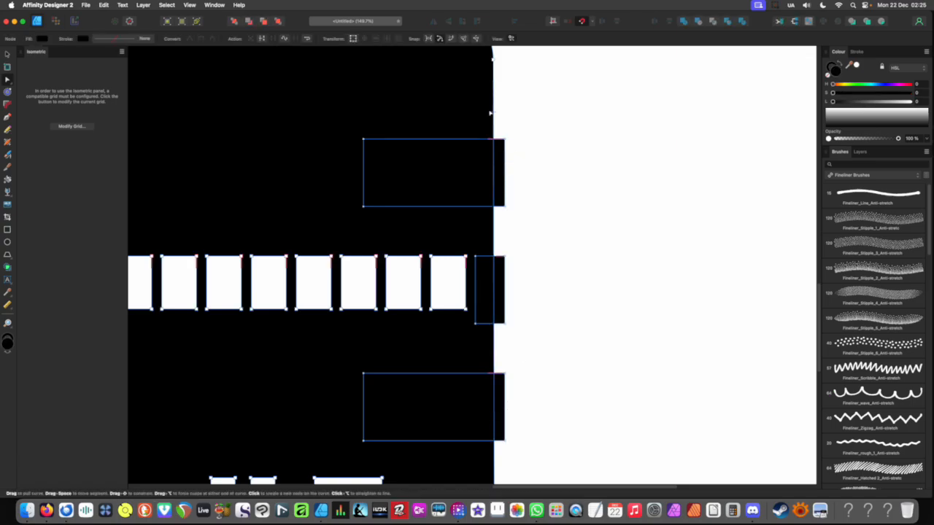
pyautogui.press('v')
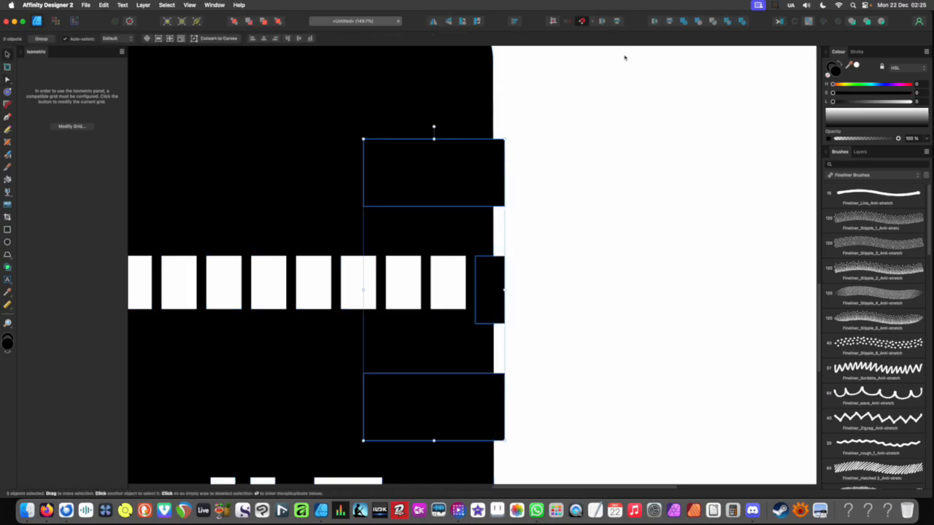
pyautogui.keyDown('shift'); pyautogui.click(485, 97); pyautogui.keyUp('shift')
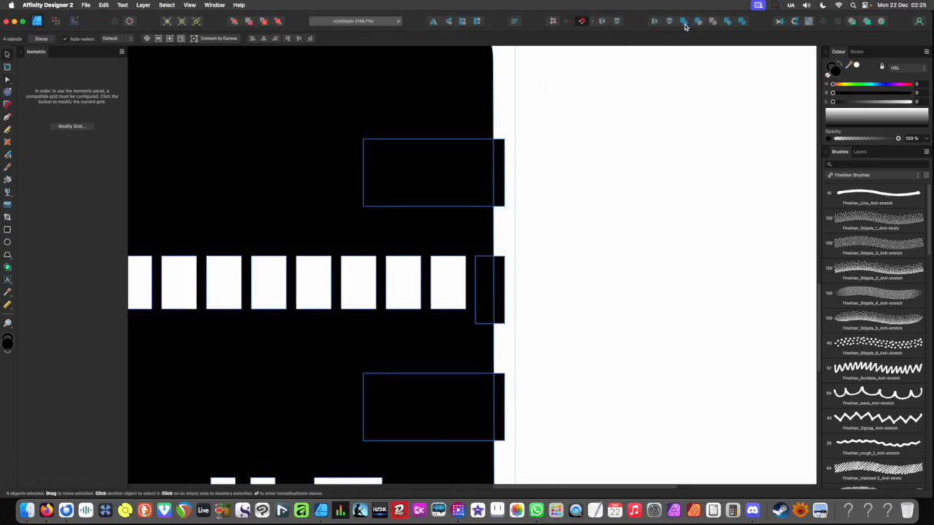
pyautogui.click(685, 24)
# - Round the outer corners of the three wall blocks with a radius of about 31 px
pyautogui.press('a')
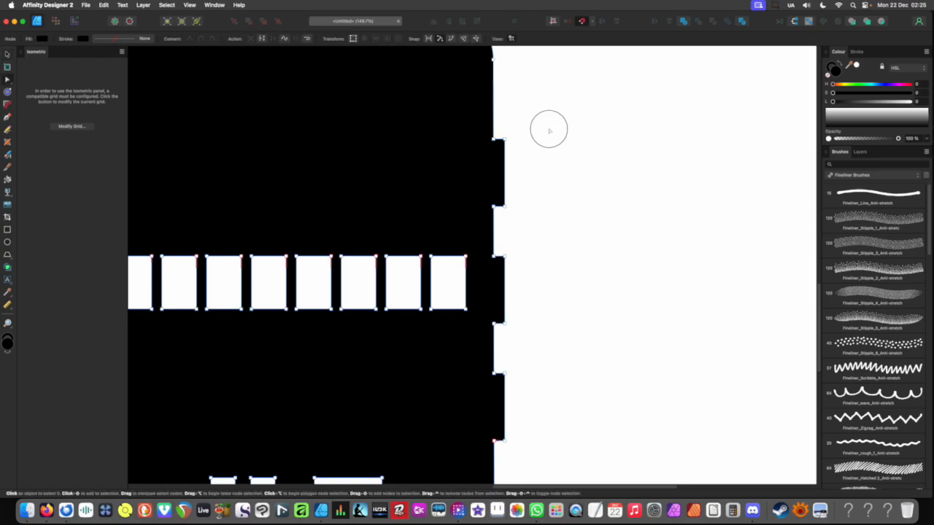
pyautogui.moveTo(548, 128); pyautogui.dragTo(504, 452)
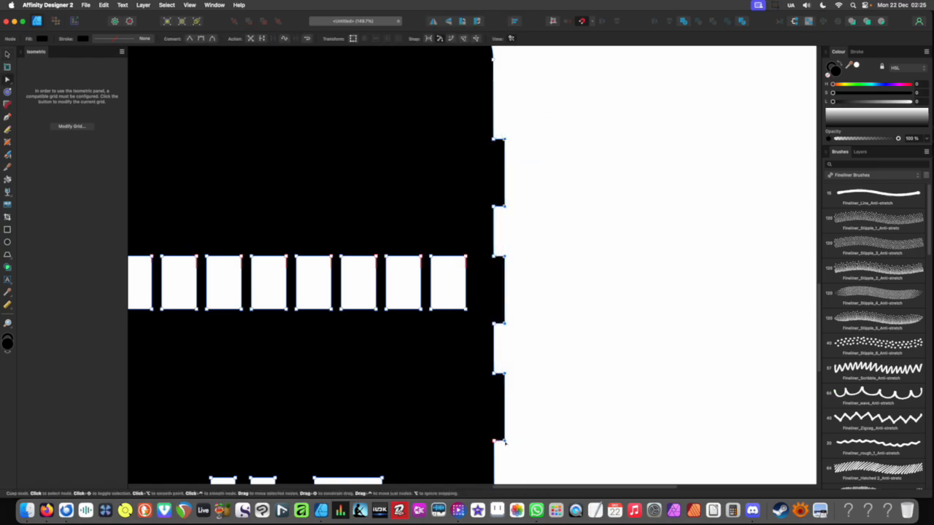
pyautogui.press('c')
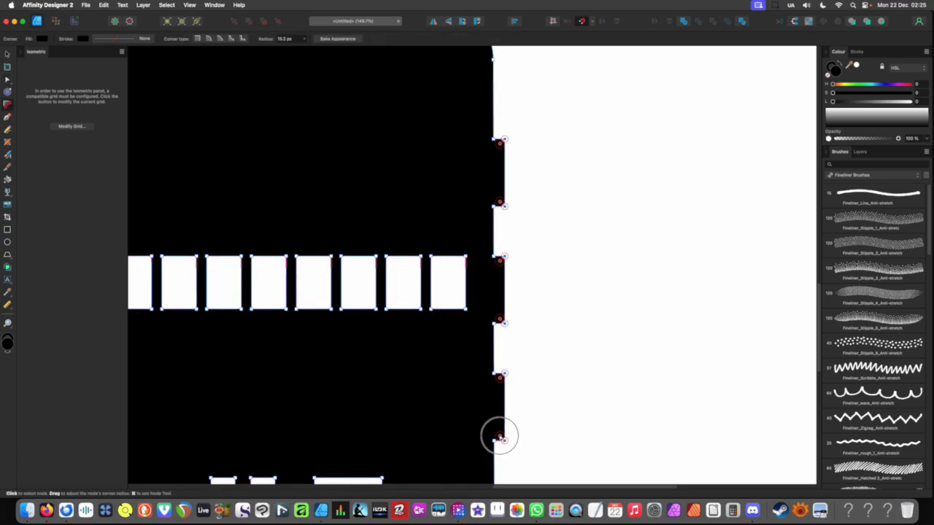
pyautogui.scroll(-10, 497, 313)
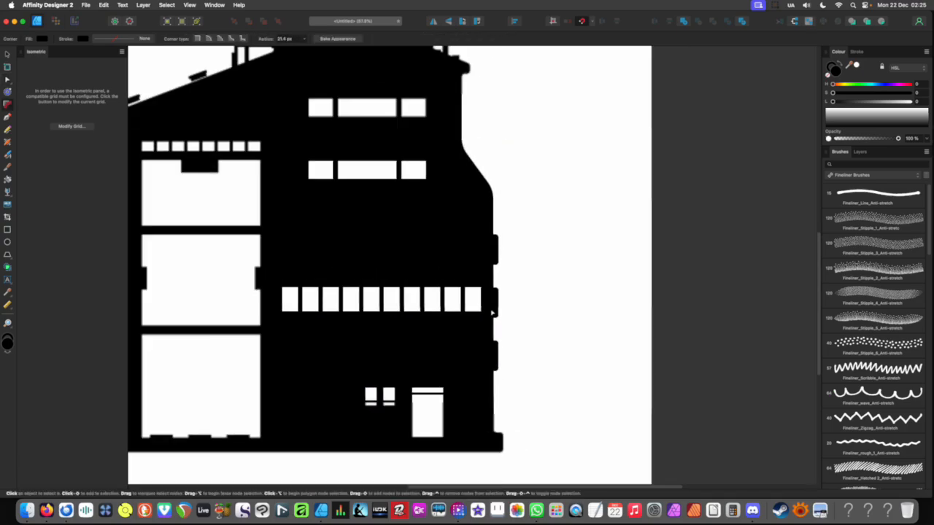
pyautogui.click(567, 328)
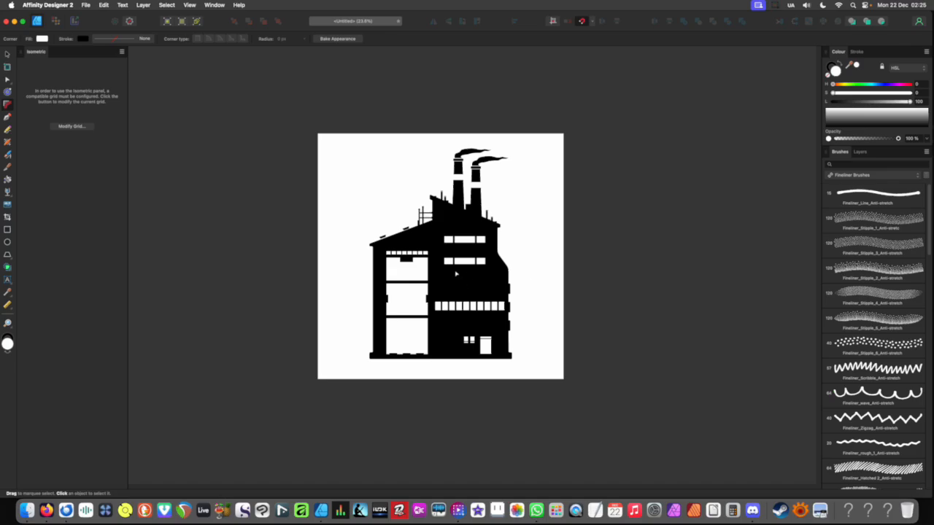
# - Try a black ellipse beside the factory's tall panel wall, with a wider copy directly beneath it
pyautogui.scroll(2, 498, 250)
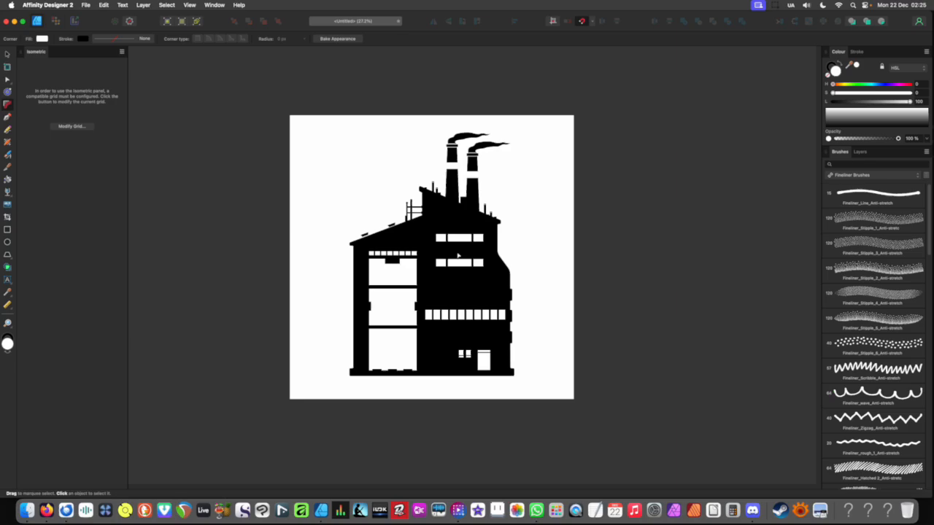
pyautogui.scroll(1, 458, 255)
pyautogui.scroll(3, 342, 260)
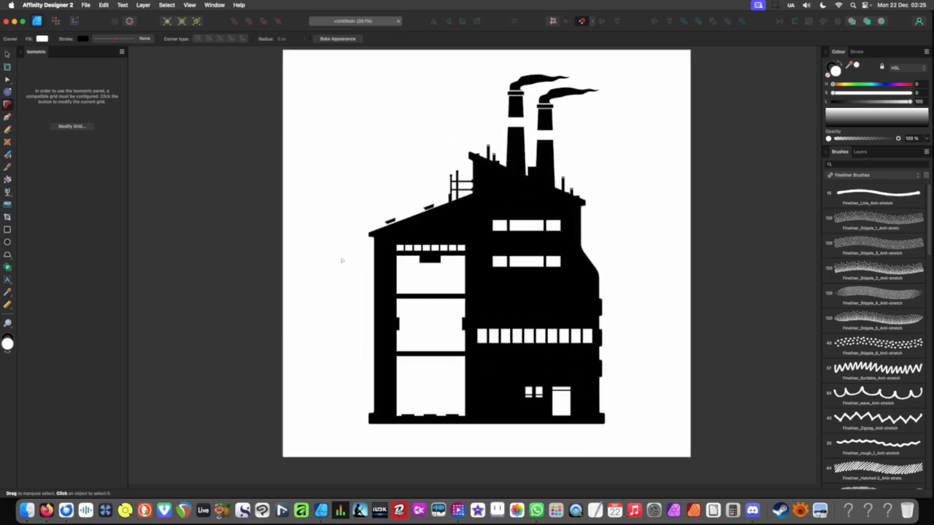
pyautogui.click(9, 242)
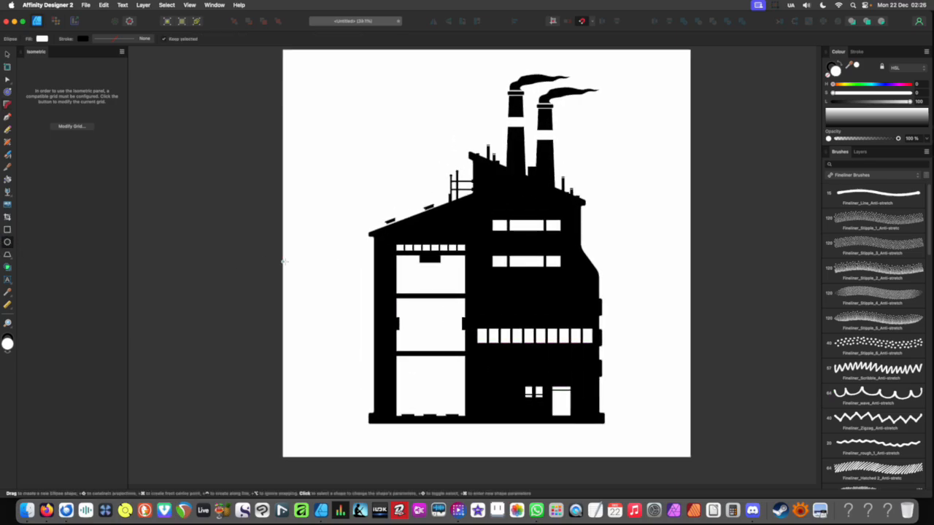
pyautogui.moveTo(305, 269); pyautogui.dragTo(352, 300)
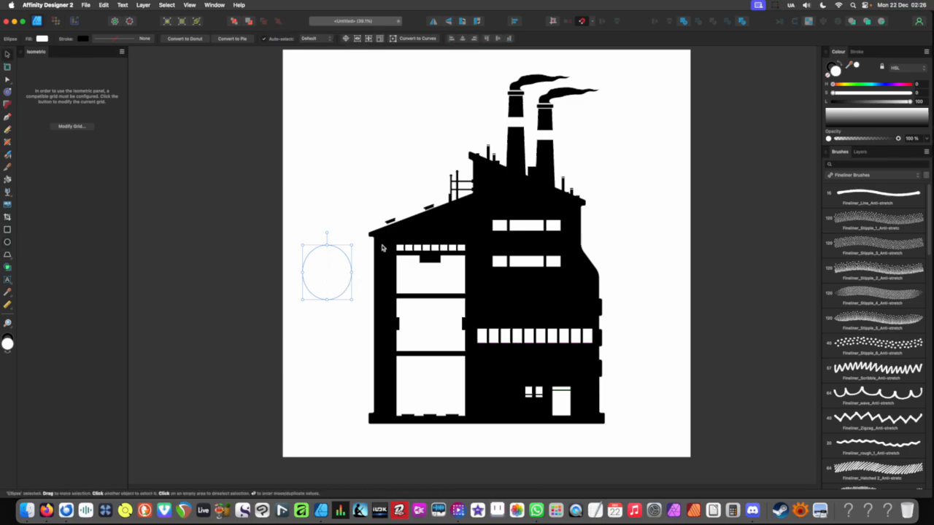
pyautogui.press('i')
pyautogui.click(395, 240)
pyautogui.press('v')
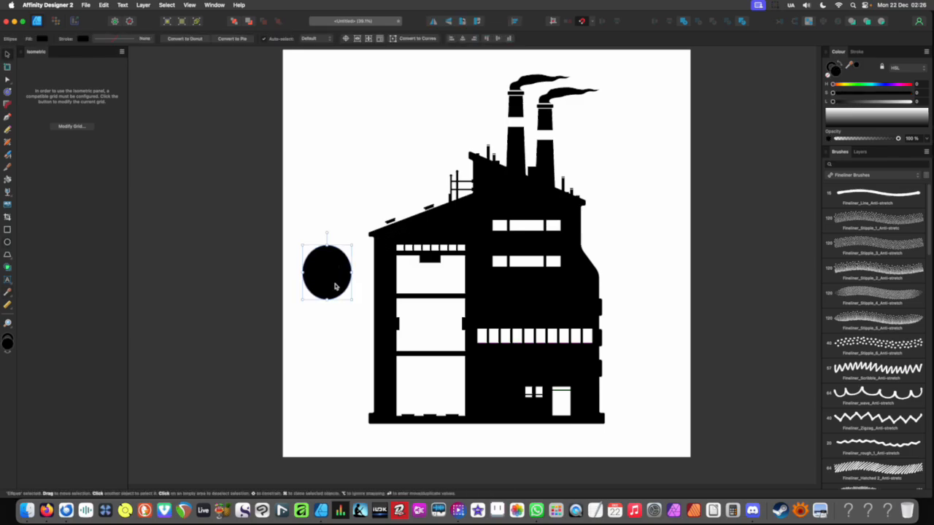
pyautogui.moveTo(336, 286); pyautogui.dragTo(368, 326)
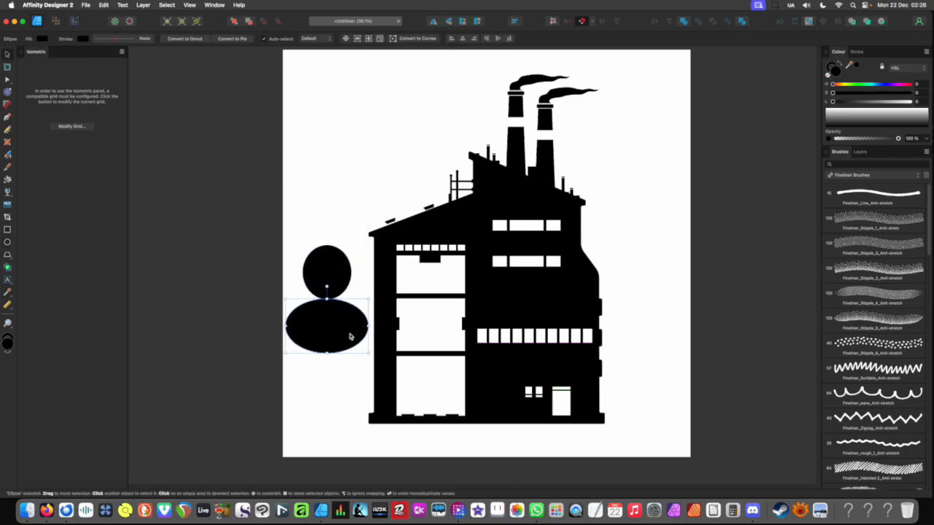
# - Delete both black ellipses beside the factory
pyautogui.scroll(1, 321, 269)
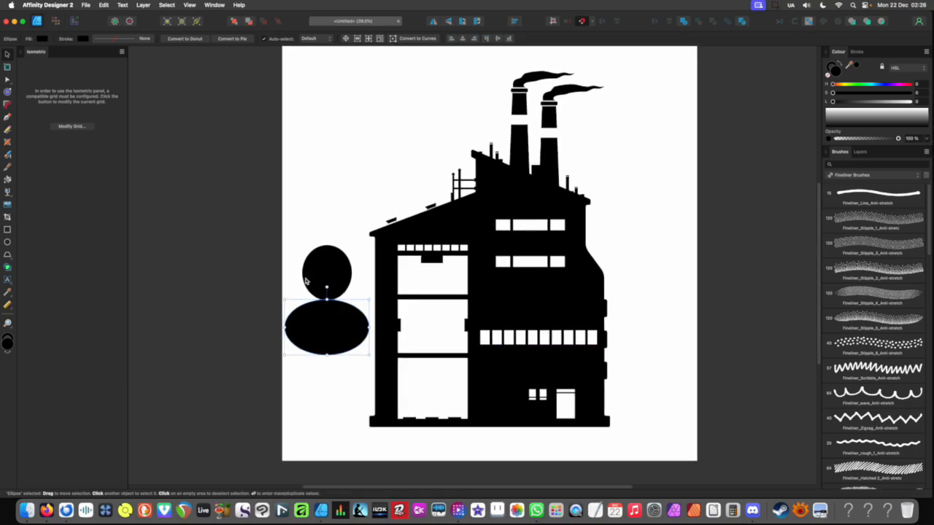
pyautogui.click(263, 294)
pyautogui.moveTo(277, 244); pyautogui.dragTo(369, 367)
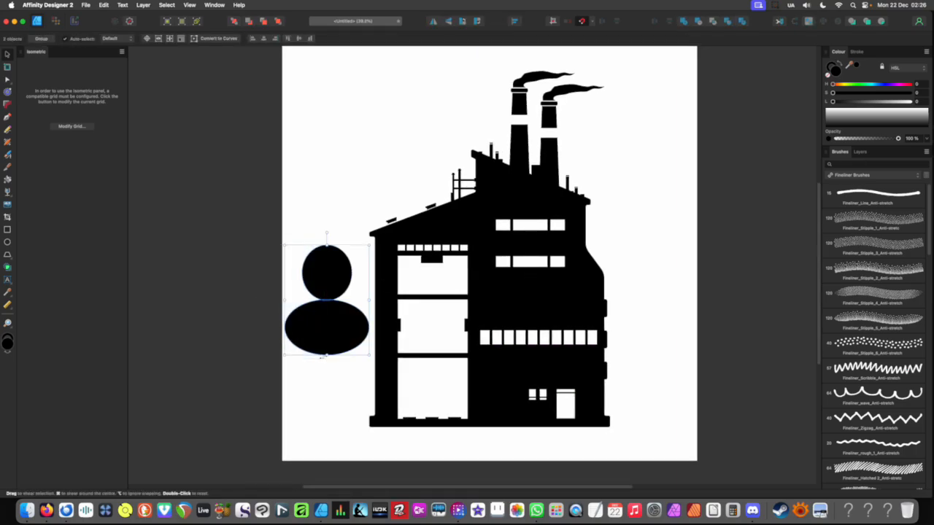
pyautogui.press('Delete')
pyautogui.scroll(-2, 332, 285)
pyautogui.click(355, 400)
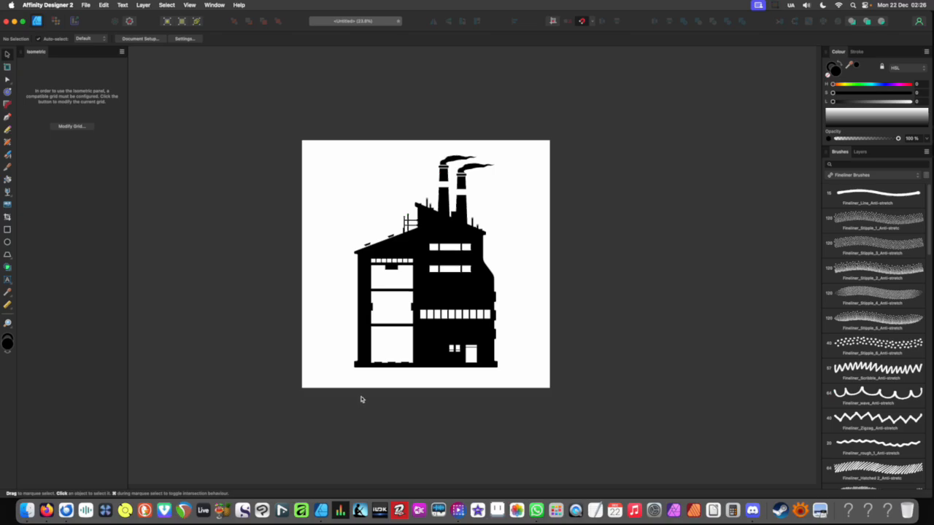
# - Round the outer corner of the small block between the chimneys and the inner corner where the right chimney meets the roof, about 58 px
pyautogui.scroll(5, 454, 214)
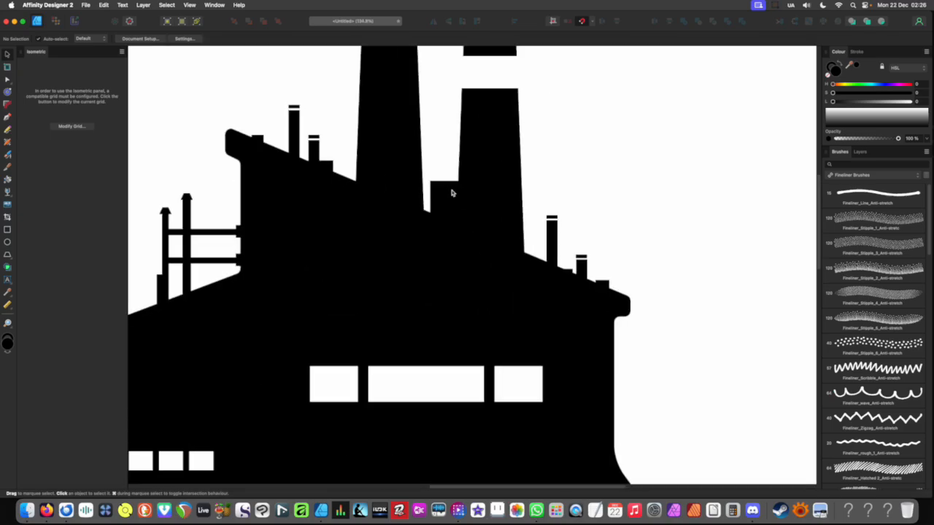
pyautogui.press('a')
pyautogui.click(451, 191)
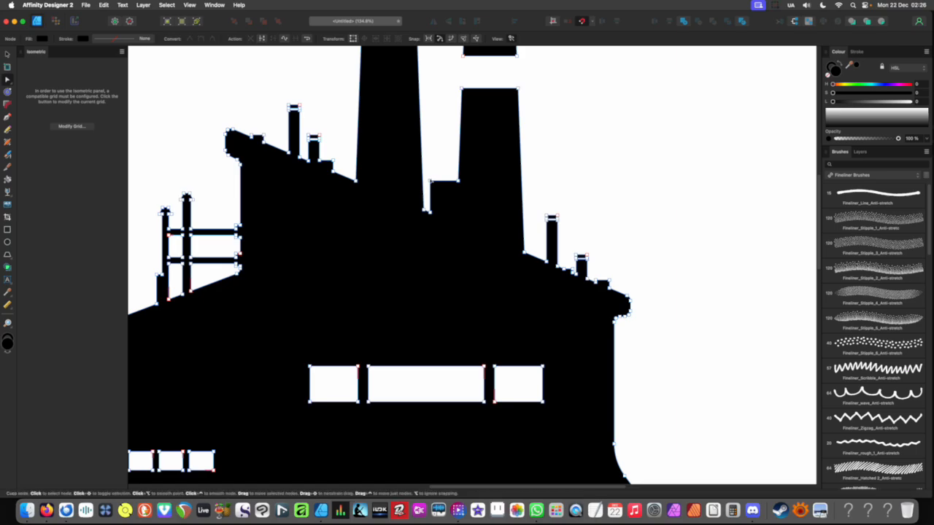
pyautogui.press('c')
pyautogui.moveTo(430, 182)
pyautogui.mouseDown()
pyautogui.moveTo(448, 202)
pyautogui.moveTo(438, 197)
pyautogui.mouseUp()
pyautogui.moveTo(524, 253); pyautogui.dragTo(543, 240)
pyautogui.scroll(-10, 432, 215)
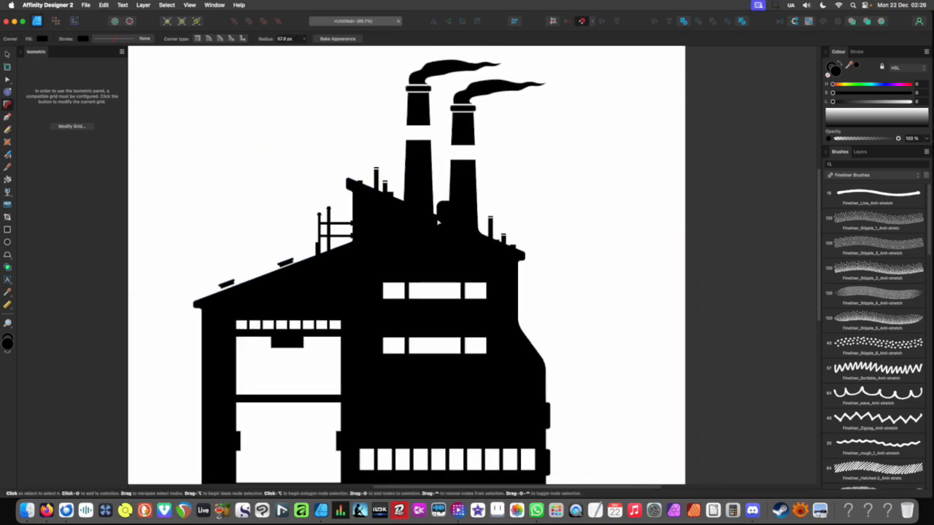
pyautogui.click(546, 232)
pyautogui.scroll(1, 519, 278)
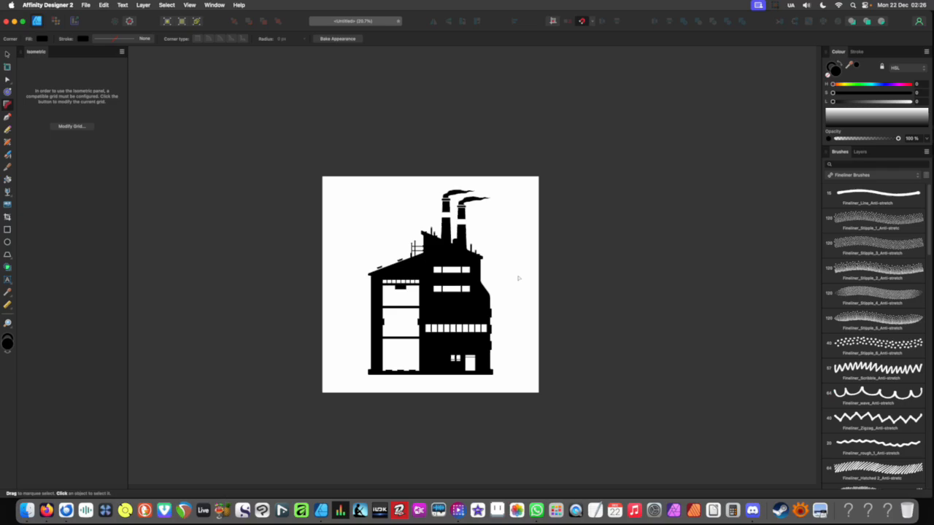
pyautogui.scroll(3, 468, 289)
pyautogui.hscroll(-2, 485, 282)
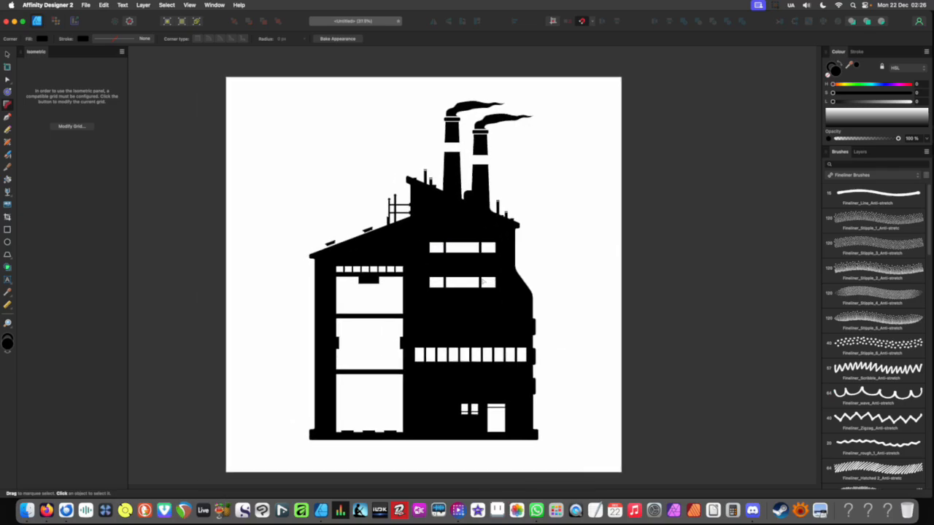
pyautogui.click(412, 258)
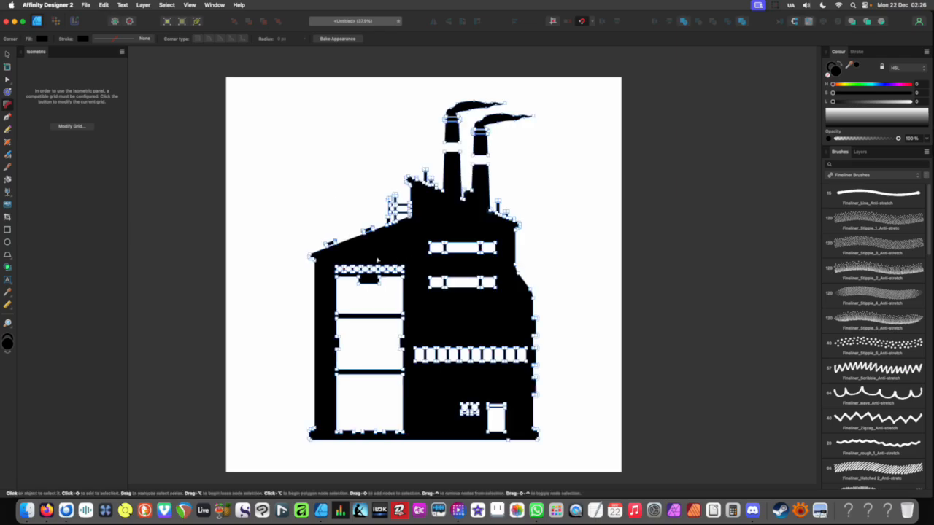
pyautogui.click(292, 271)
pyautogui.scroll(4, 308, 286)
pyautogui.hscroll(2, 310, 268)
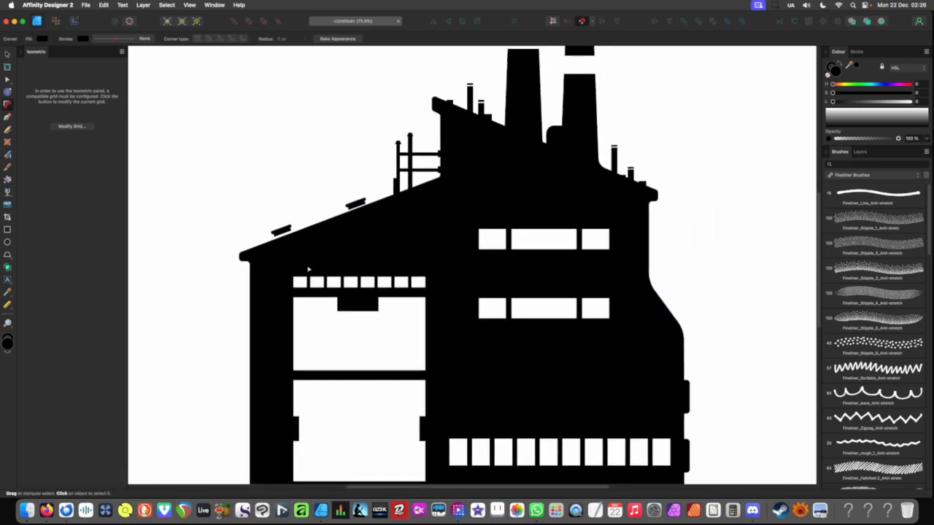
pyautogui.hscroll(-2, 350, 254)
pyautogui.scroll(-3, 369, 223)
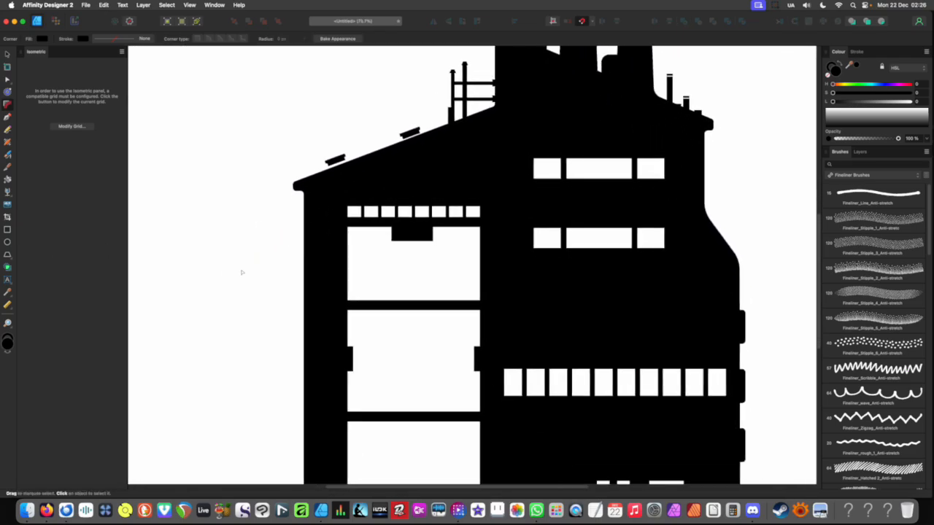
# - Cut a broken notch out of the factory's left wall just below the eave with the Knife tool and delete the cut-off piece
pyautogui.click(8, 167)
pyautogui.scroll(3, 299, 217)
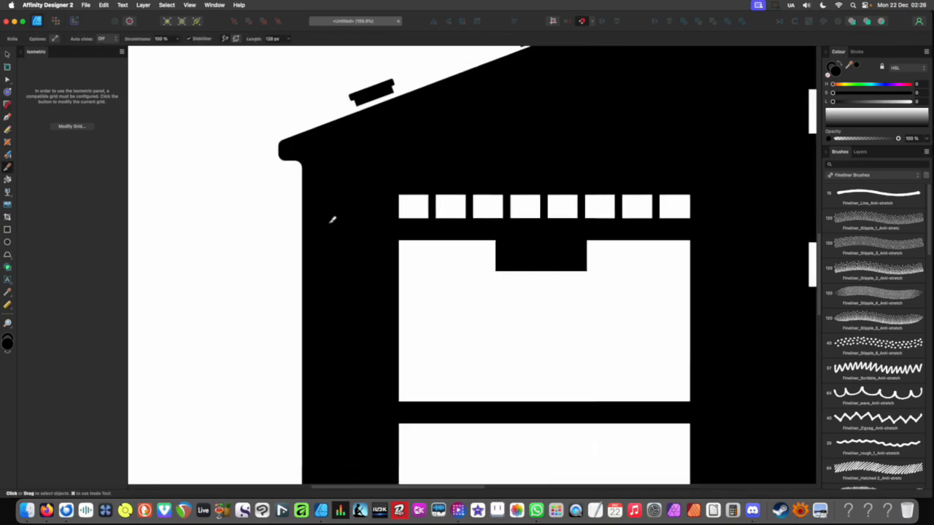
pyautogui.moveTo(294, 191)
pyautogui.mouseDown()
pyautogui.moveTo(371, 246)
pyautogui.moveTo(298, 267)
pyautogui.moveTo(362, 273)
pyautogui.moveTo(296, 298)
pyautogui.moveTo(287, 318)
pyautogui.moveTo(304, 334)
pyautogui.moveTo(250, 371)
pyautogui.mouseUp()
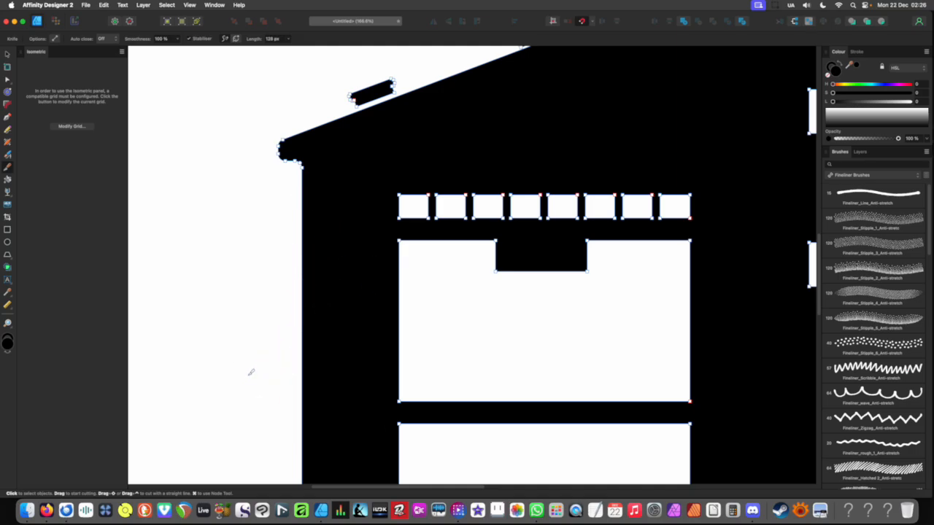
pyautogui.press('v')
pyautogui.click(308, 228)
pyautogui.press('Delete')
pyautogui.scroll(-10, 308, 229)
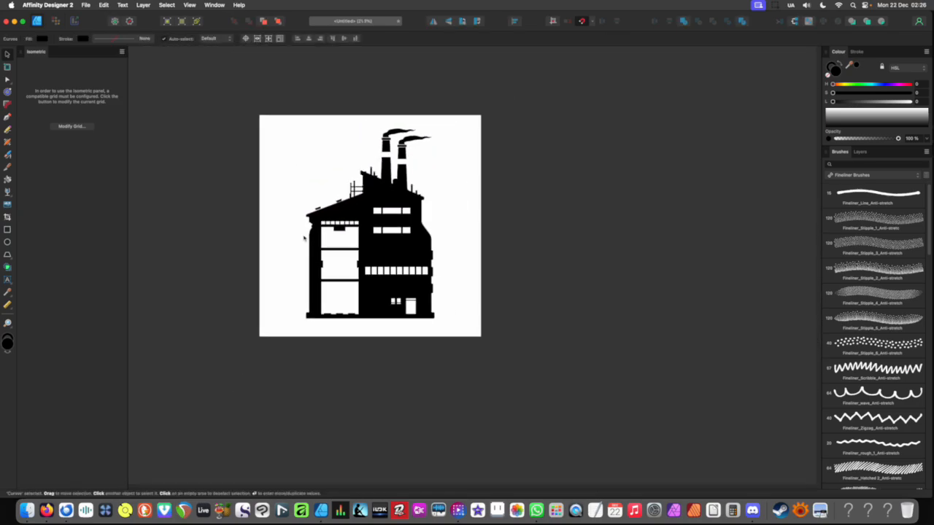
# - Try cutting a forked crack into the sloped roof between the two roof vents with the Knife tool and delete the cut piece
pyautogui.scroll(12, 351, 201)
pyautogui.scroll(3, 369, 189)
pyautogui.click(375, 179)
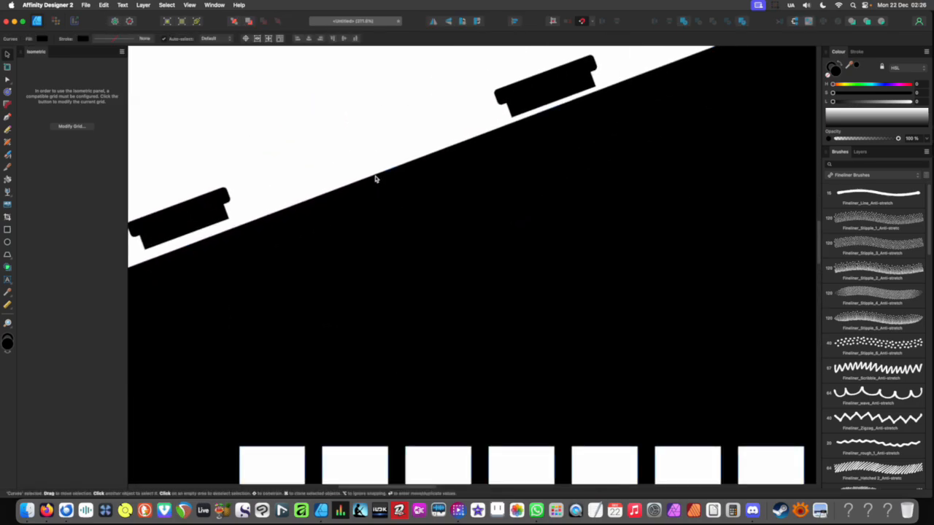
pyautogui.press('y')
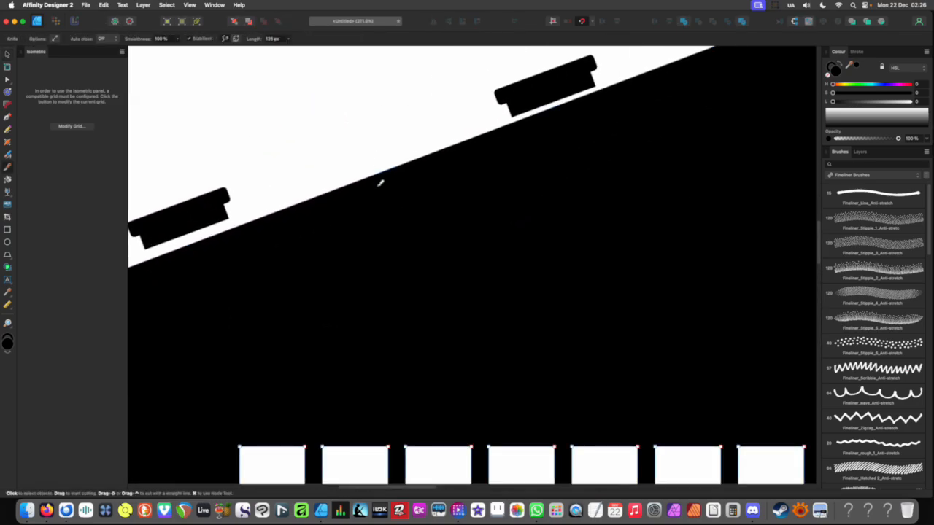
pyautogui.moveTo(367, 168)
pyautogui.mouseDown()
pyautogui.moveTo(449, 217)
pyautogui.moveTo(483, 200)
pyautogui.moveTo(518, 248)
pyautogui.moveTo(489, 298)
pyautogui.moveTo(558, 321)
pyautogui.moveTo(586, 363)
pyautogui.moveTo(500, 303)
pyautogui.moveTo(502, 283)
pyautogui.moveTo(457, 275)
pyautogui.moveTo(458, 231)
pyautogui.moveTo(390, 243)
pyautogui.moveTo(416, 327)
pyautogui.moveTo(485, 339)
pyautogui.moveTo(497, 388)
pyautogui.moveTo(447, 322)
pyautogui.moveTo(444, 294)
pyautogui.moveTo(396, 274)
pyautogui.moveTo(406, 239)
pyautogui.moveTo(433, 228)
pyautogui.moveTo(447, 204)
pyautogui.moveTo(378, 198)
pyautogui.moveTo(297, 153)
pyautogui.mouseUp()
pyautogui.press('v')
pyautogui.click(448, 227)
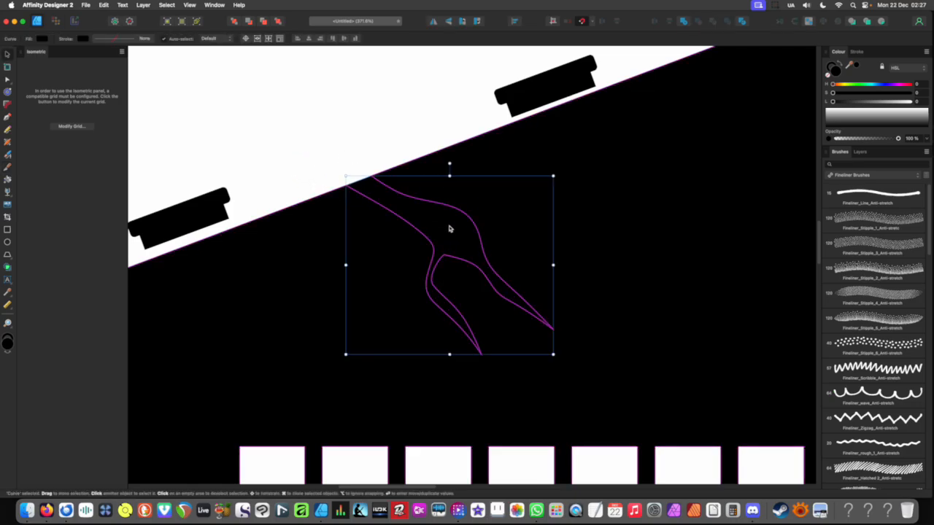
pyautogui.moveTo(448, 227)
pyautogui.mouseDown()
pyautogui.moveTo(454, 208)
pyautogui.moveTo(396, 121)
pyautogui.mouseUp()
pyautogui.press('Delete')
pyautogui.scroll(-10, 405, 172)
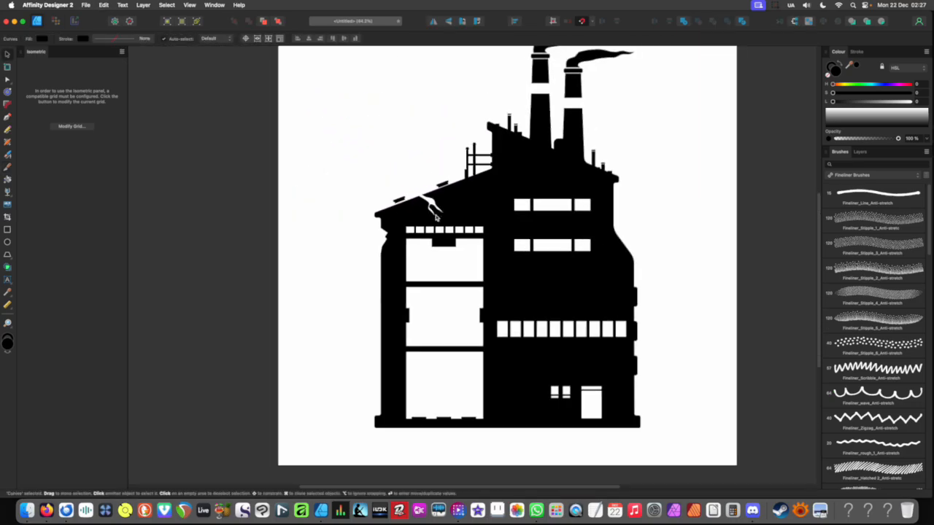
# - Undo the forked crack in the sloped roof and deselect the factory
pyautogui.moveTo(334, 248); pyautogui.dragTo(321, 253)
pyautogui.press('super+z')
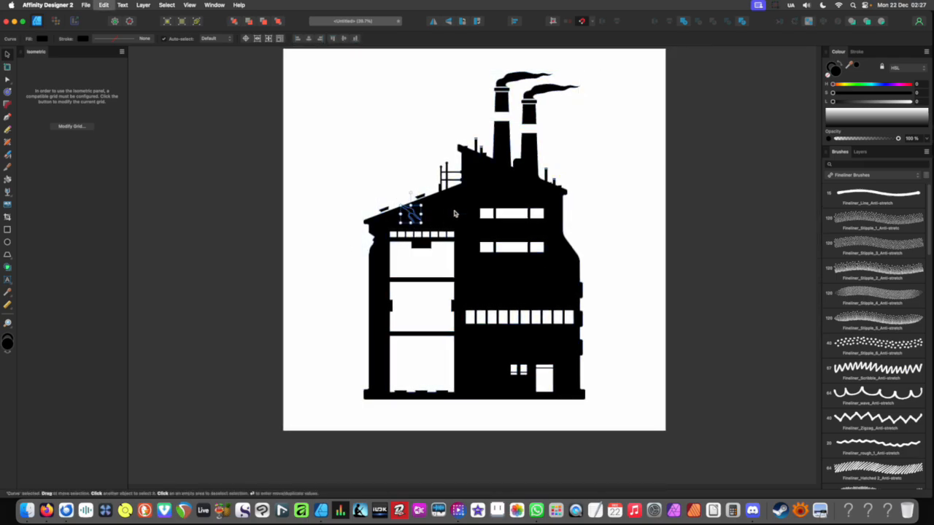
pyautogui.press('super+z')
pyautogui.click(453, 215)
pyautogui.click(337, 258)
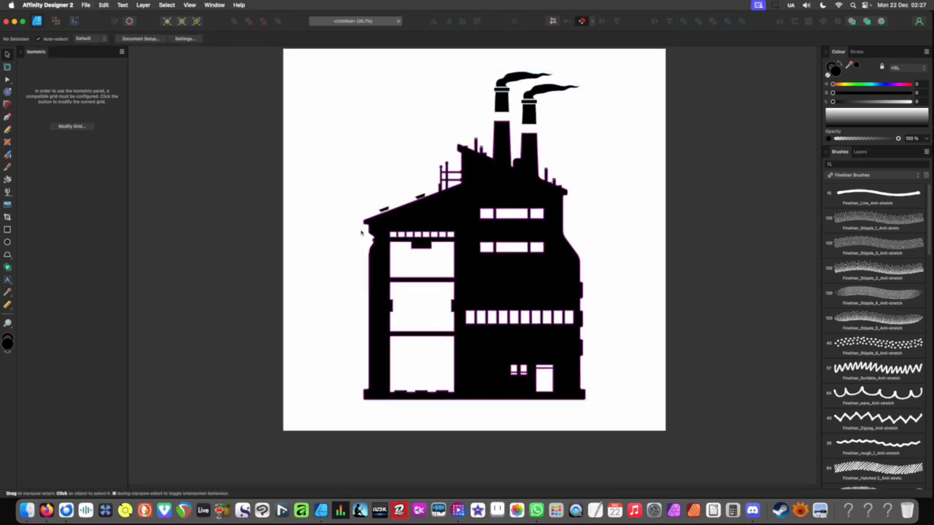
# - Set the fill colour for the Pen tool to purple, HSL 282, 72, 71
pyautogui.scroll(5, 354, 239)
pyautogui.scroll(2, 356, 236)
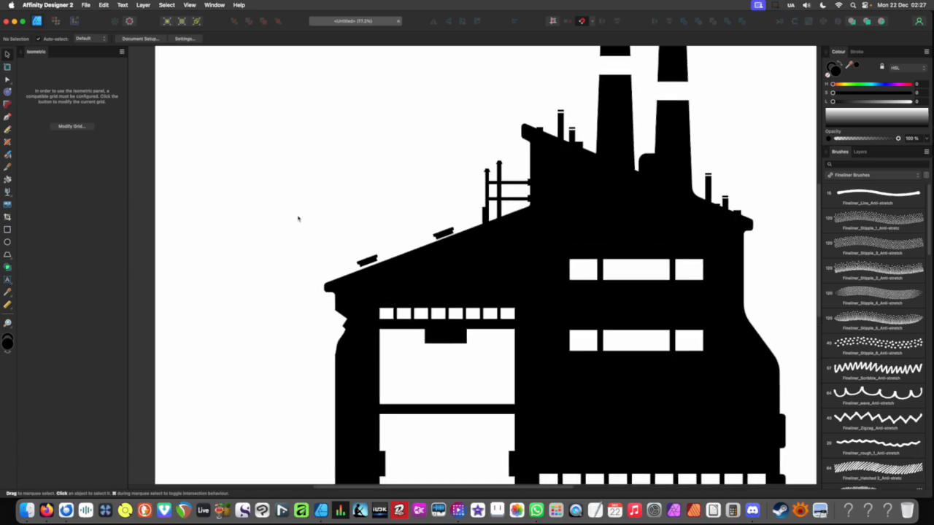
pyautogui.press('p')
pyautogui.scroll(6, 402, 246)
pyautogui.moveTo(423, 244)
pyautogui.mouseDown()
pyautogui.moveTo(344, 192)
pyautogui.moveTo(360, 204)
pyautogui.mouseUp()
pyautogui.click(889, 94)
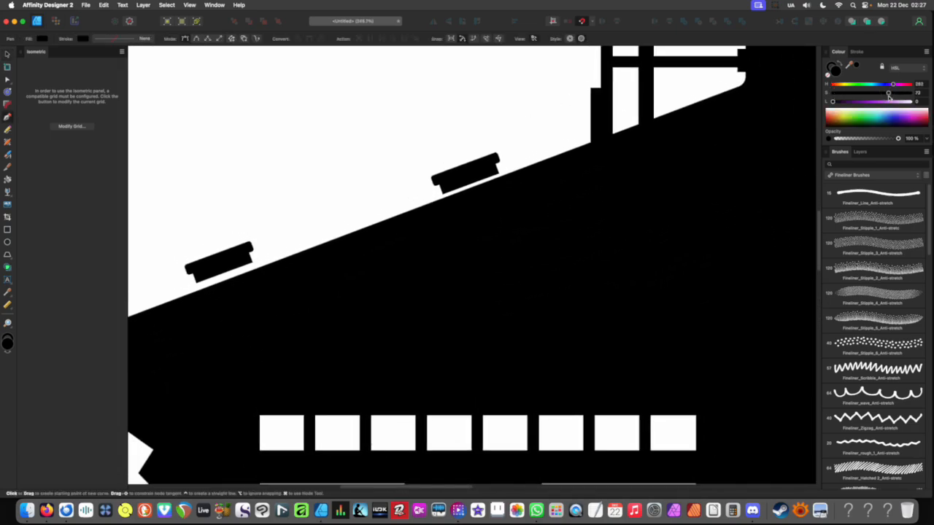
pyautogui.scroll(2, 390, 226)
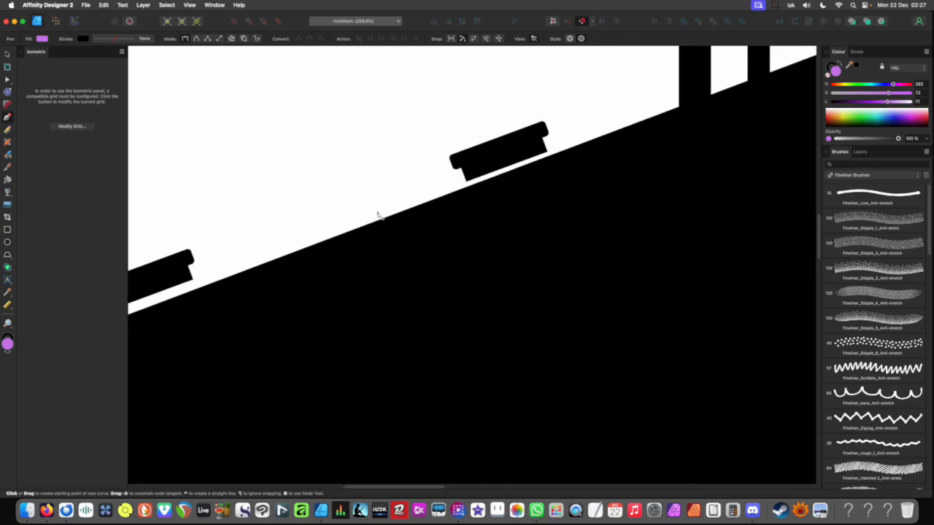
# - Draw a jagged, tapering purple crack with the Pen tool, running from the sloped roof edge between the two vents down into the wall
pyautogui.click(378, 211)
pyautogui.click(399, 219)
pyautogui.click(421, 232)
pyautogui.click(421, 256)
pyautogui.click(453, 262)
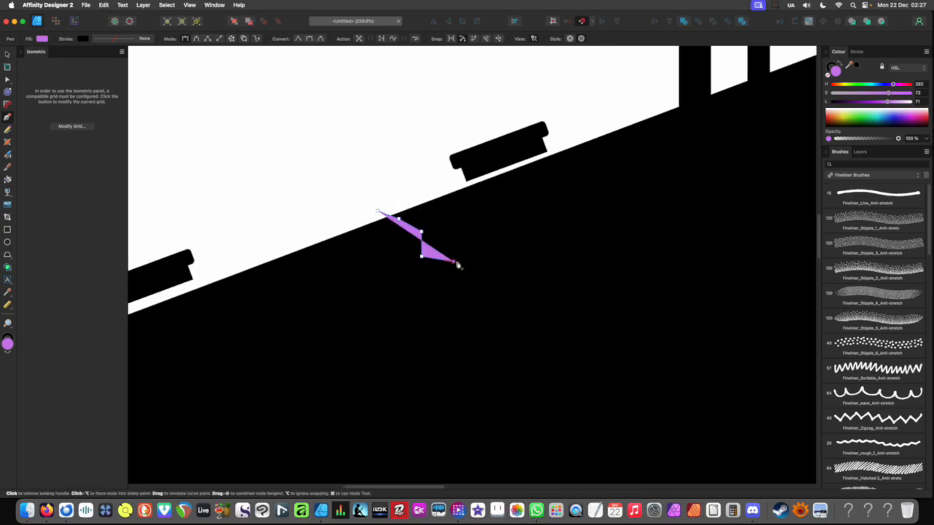
pyautogui.click(491, 262)
pyautogui.click(505, 275)
pyautogui.click(521, 295)
pyautogui.click(551, 340)
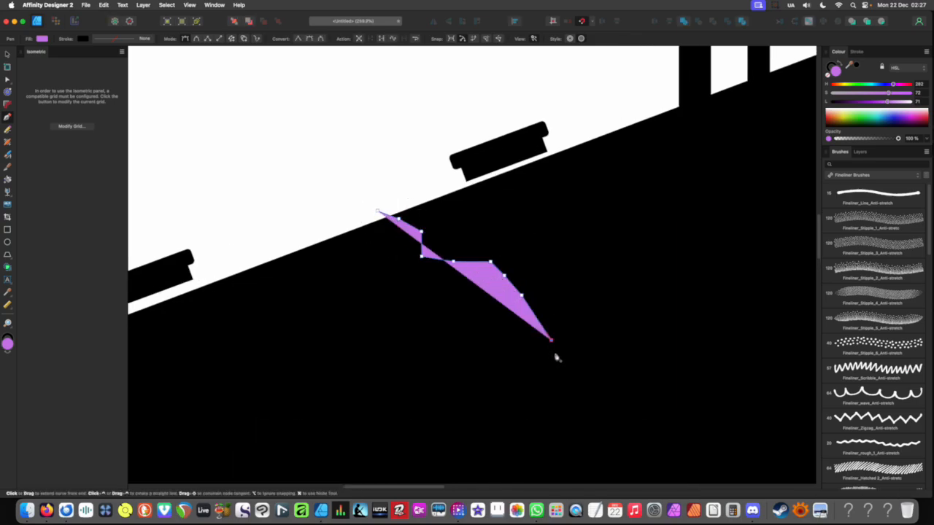
pyautogui.click(535, 326)
pyautogui.click(522, 296)
pyautogui.click(505, 285)
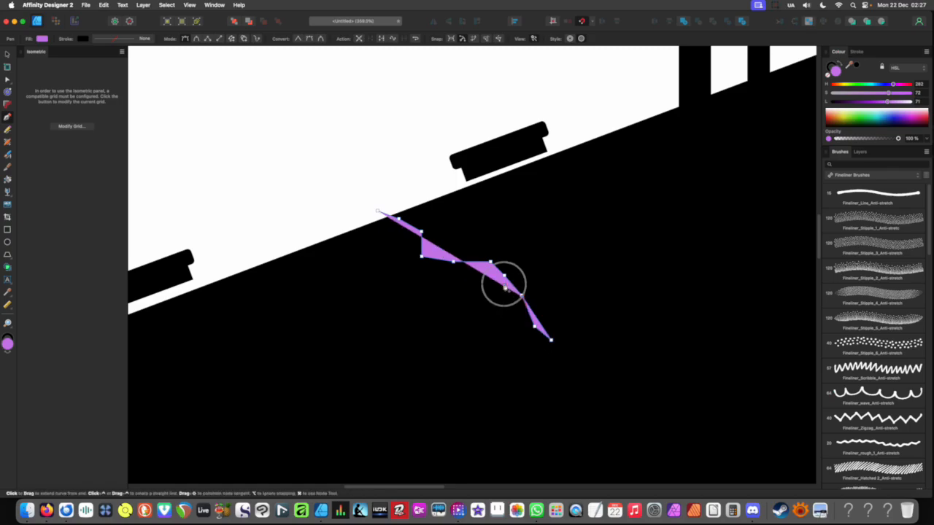
pyautogui.click(475, 282)
pyautogui.click(452, 273)
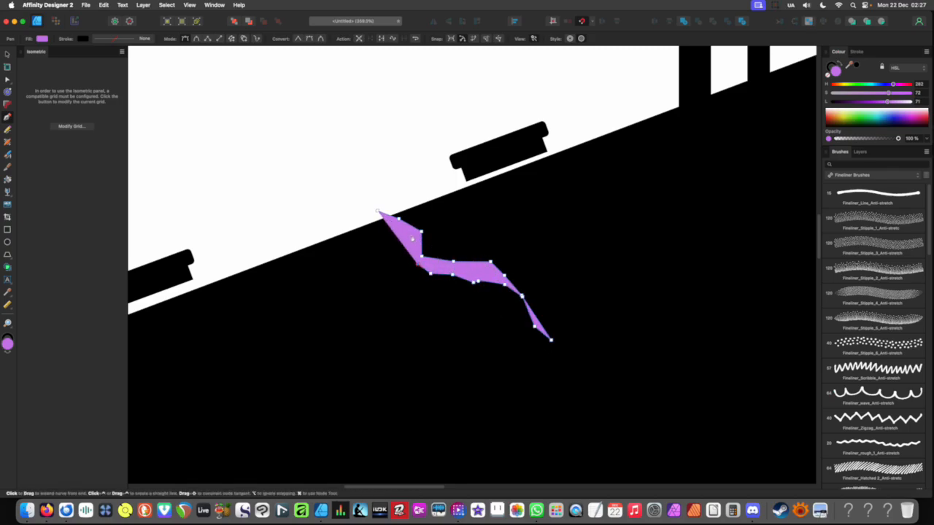
pyautogui.click(387, 243)
pyautogui.click(358, 220)
pyautogui.press('v')
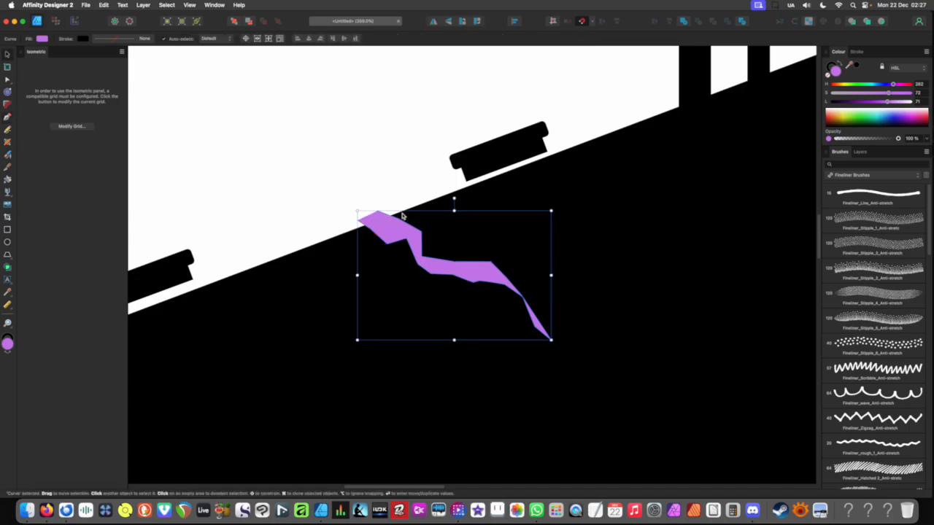
# - Subtract the purple crack shape from the factory silhouette and deselect it
pyautogui.press('super+a')
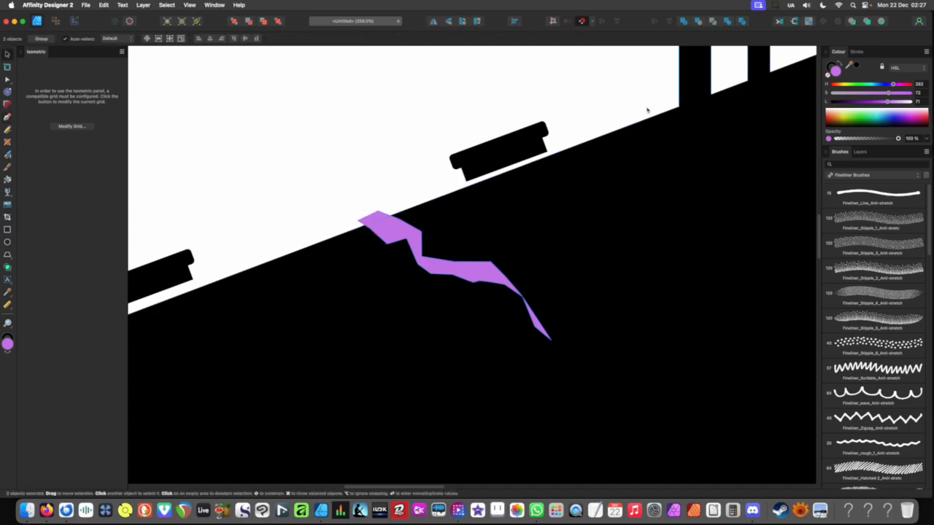
pyautogui.click(698, 22)
pyautogui.scroll(-10, 267, 283)
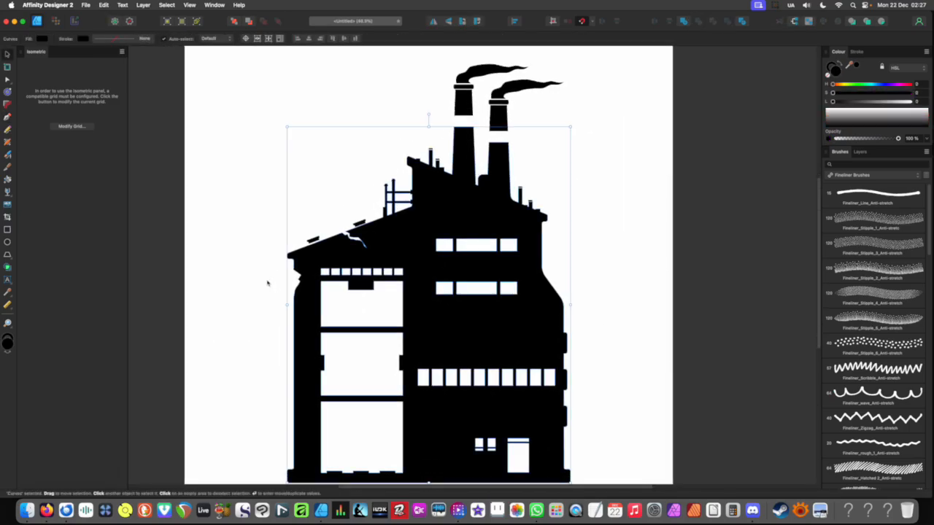
pyautogui.click(268, 283)
pyautogui.moveTo(325, 260); pyautogui.dragTo(344, 194)
pyautogui.moveTo(447, 233); pyautogui.dragTo(447, 266)
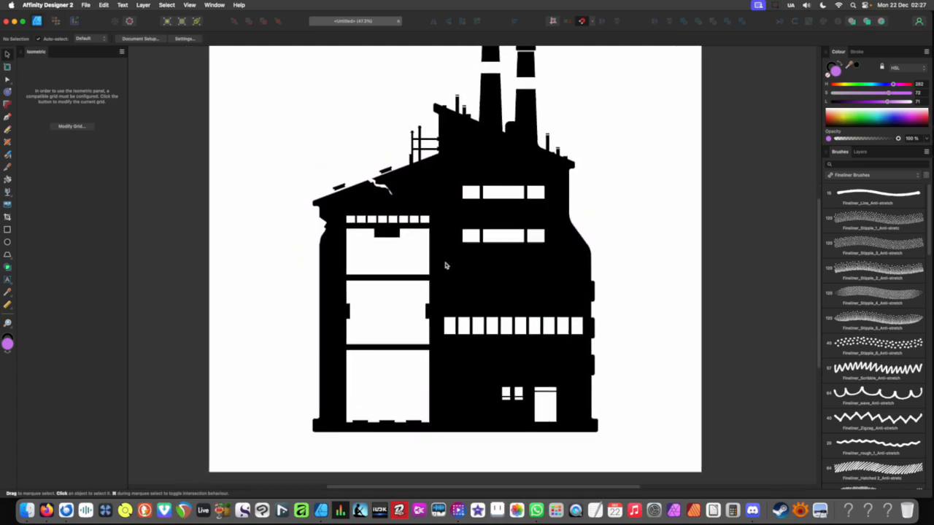
# - Draw a closed jagged purple shape with the Pen tool, covering the upper roof's overhanging left corner and the small block on its slope
pyautogui.scroll(1, 447, 266)
pyautogui.scroll(3, 479, 162)
pyautogui.scroll(10, 470, 182)
pyautogui.hscroll(-5, 445, 197)
pyautogui.scroll(4, 446, 197)
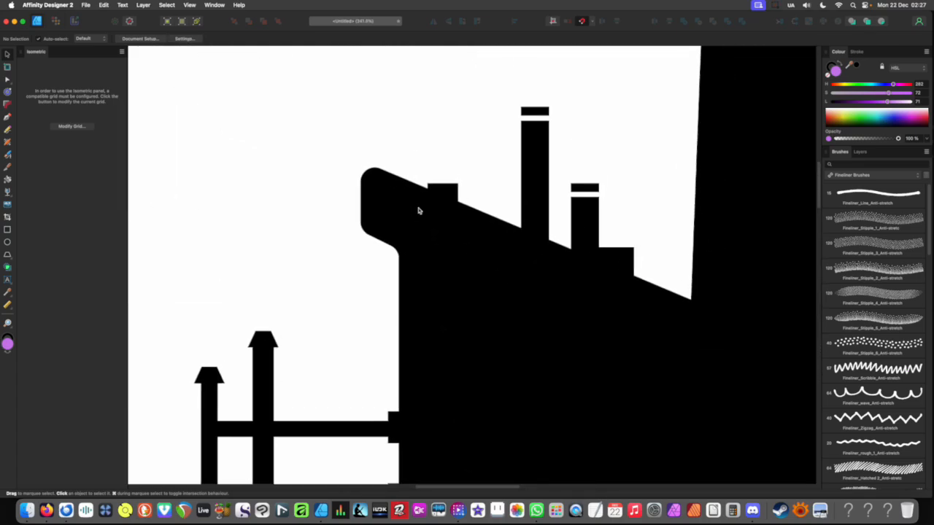
pyautogui.click(416, 201)
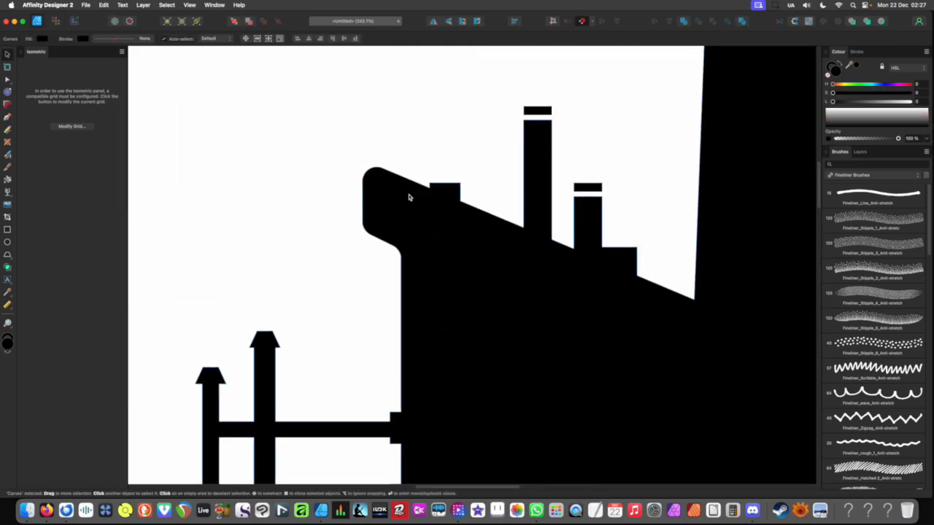
pyautogui.press('p')
pyautogui.click(418, 144)
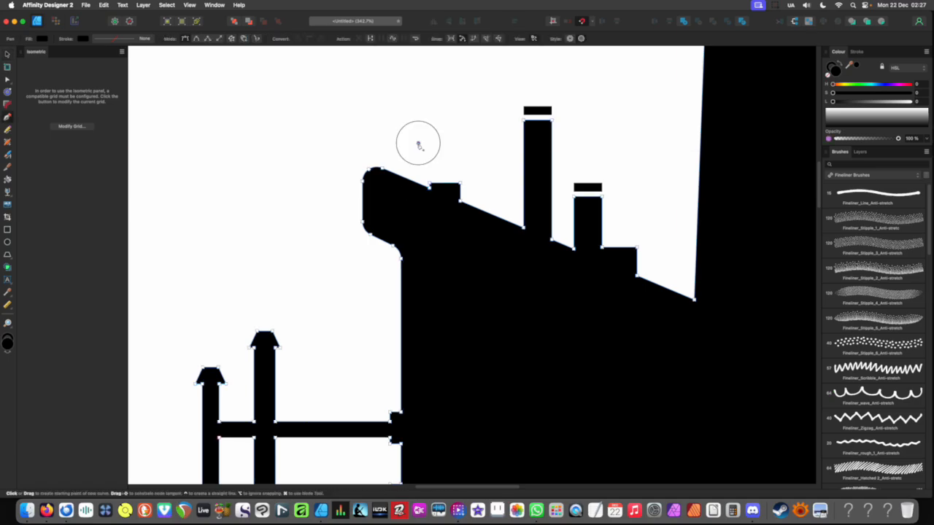
pyautogui.click(466, 162)
pyautogui.click(467, 173)
pyautogui.click(486, 184)
pyautogui.click(486, 202)
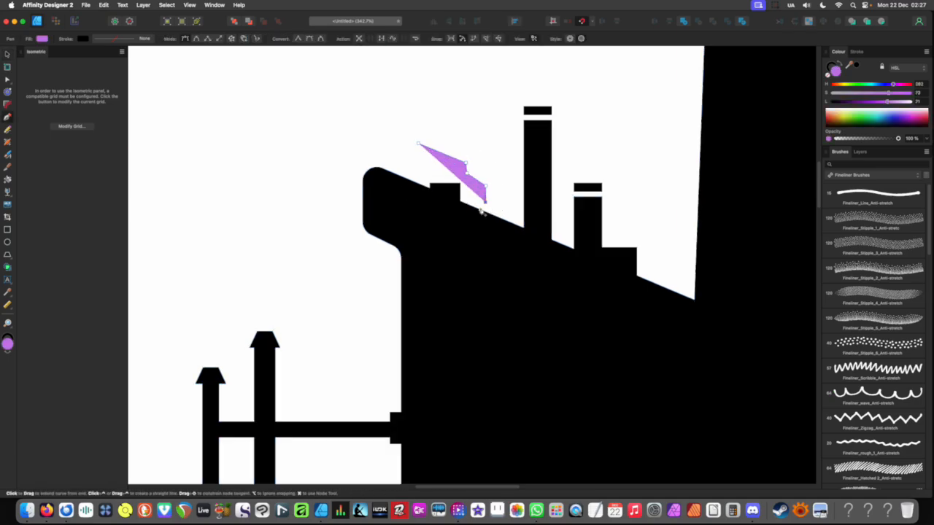
pyautogui.click(471, 217)
pyautogui.click(465, 247)
pyautogui.click(471, 273)
pyautogui.click(485, 289)
pyautogui.click(499, 316)
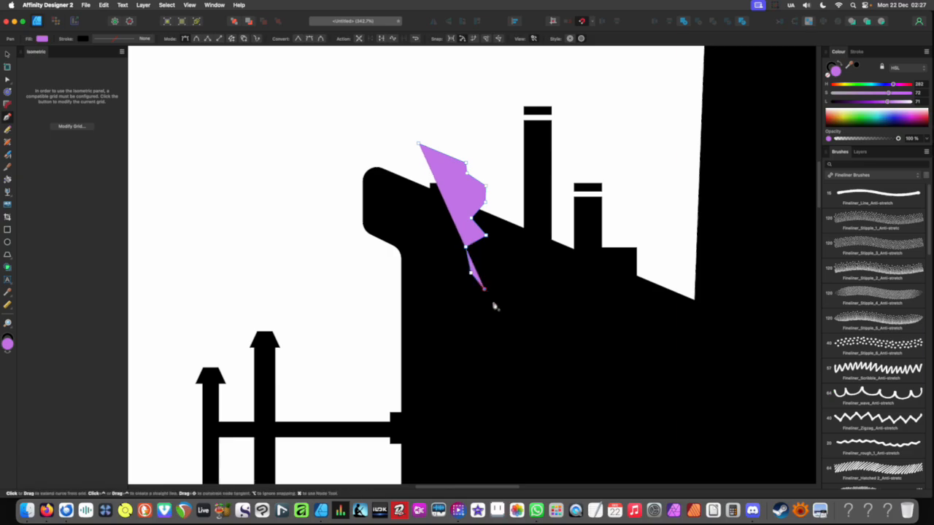
pyautogui.click(466, 341)
pyautogui.click(449, 336)
pyautogui.click(434, 352)
pyautogui.click(424, 339)
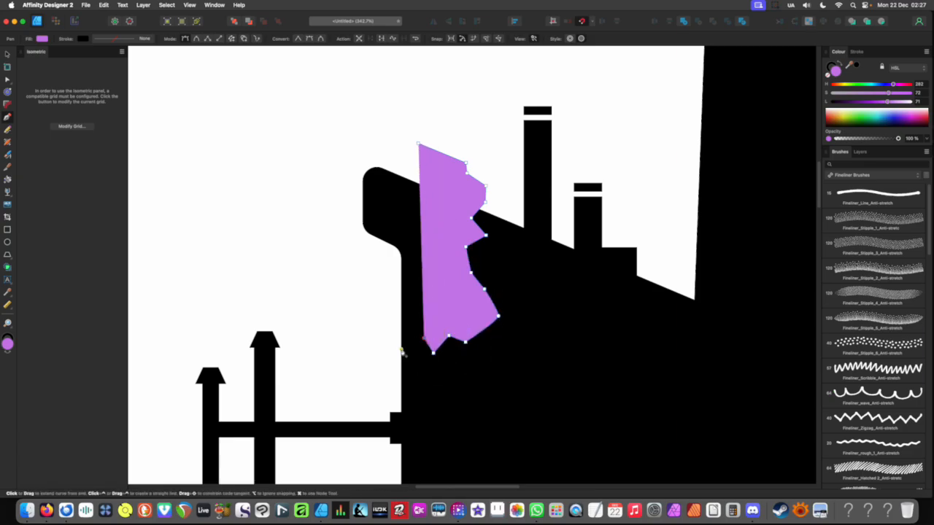
pyautogui.click(401, 348)
pyautogui.click(385, 294)
pyautogui.click(369, 280)
pyautogui.click(339, 244)
pyautogui.click(330, 144)
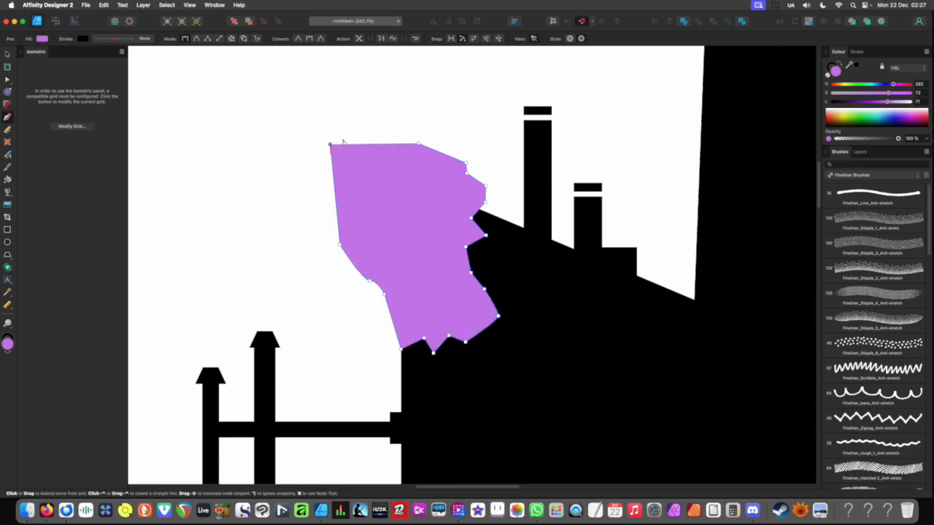
pyautogui.click(420, 143)
# - Subtract the jagged purple shape from the factory silhouette to break off the upper roof's left corner, and deselect
pyautogui.press('v')
pyautogui.keyDown('shift'); pyautogui.click(491, 277); pyautogui.keyUp('shift')
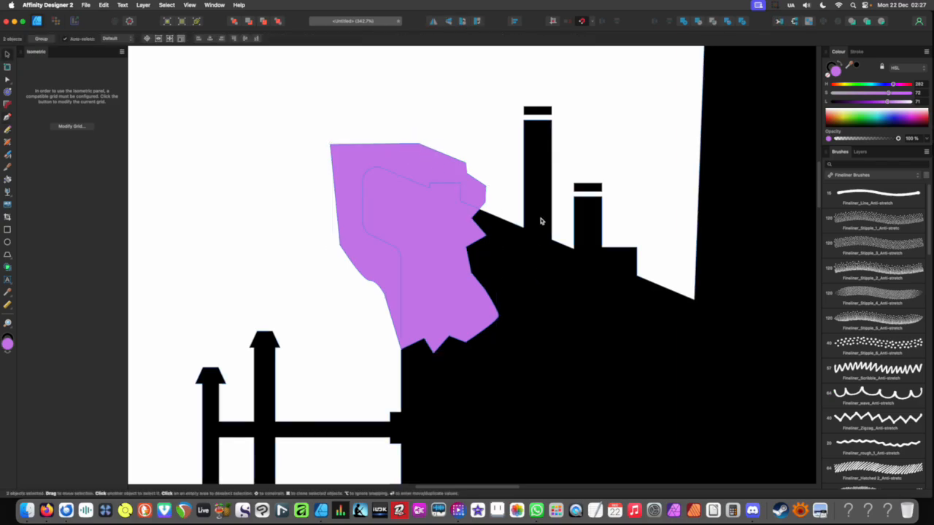
pyautogui.click(699, 22)
pyautogui.click(404, 192)
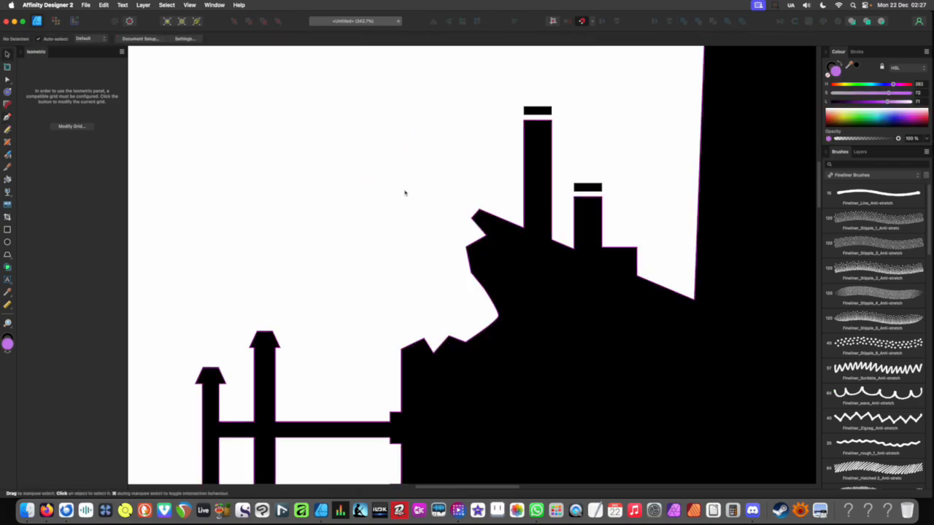
# - Draw a short tapering purple crack with the Pen tool, running from the bottom of the broken roof edge down into the wall
pyautogui.scroll(5, 407, 201)
pyautogui.scroll(2, 405, 193)
pyautogui.press('p')
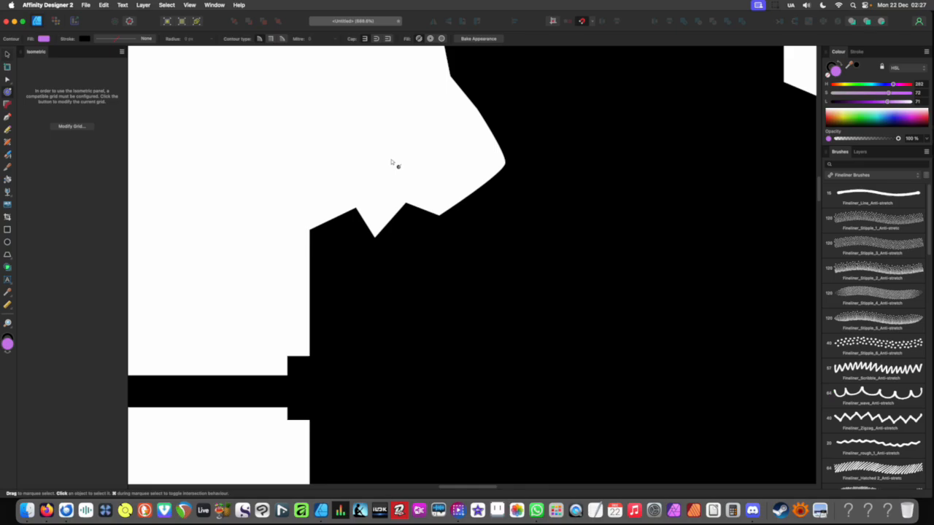
pyautogui.click(446, 221)
pyautogui.click(458, 219)
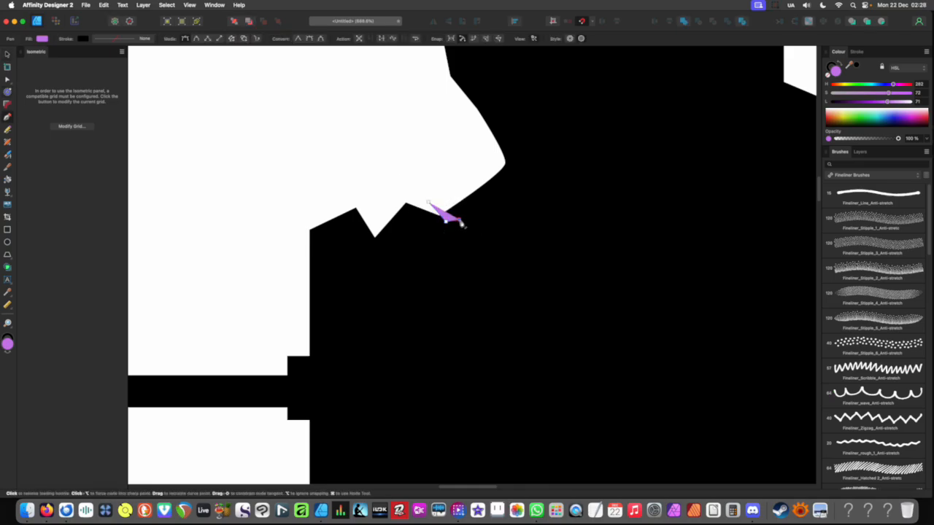
pyautogui.click(472, 235)
pyautogui.click(496, 229)
pyautogui.click(527, 252)
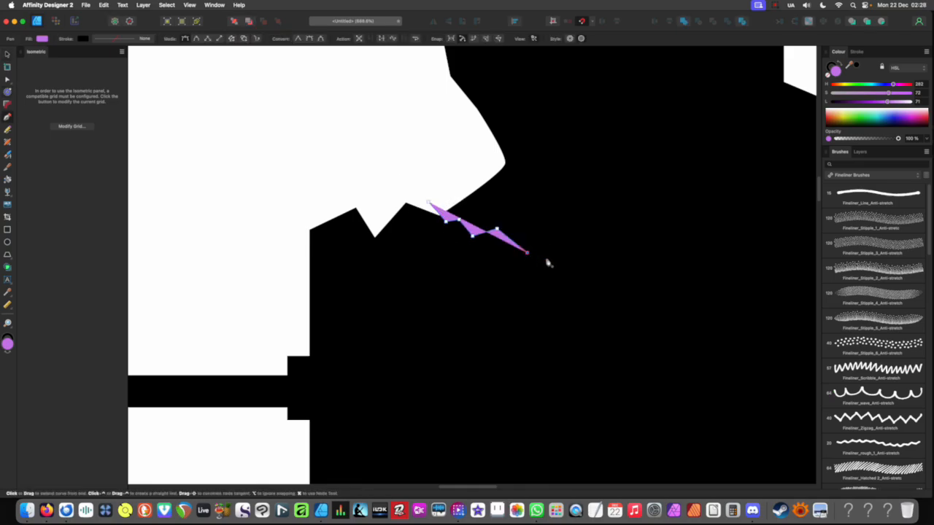
pyautogui.click(498, 221)
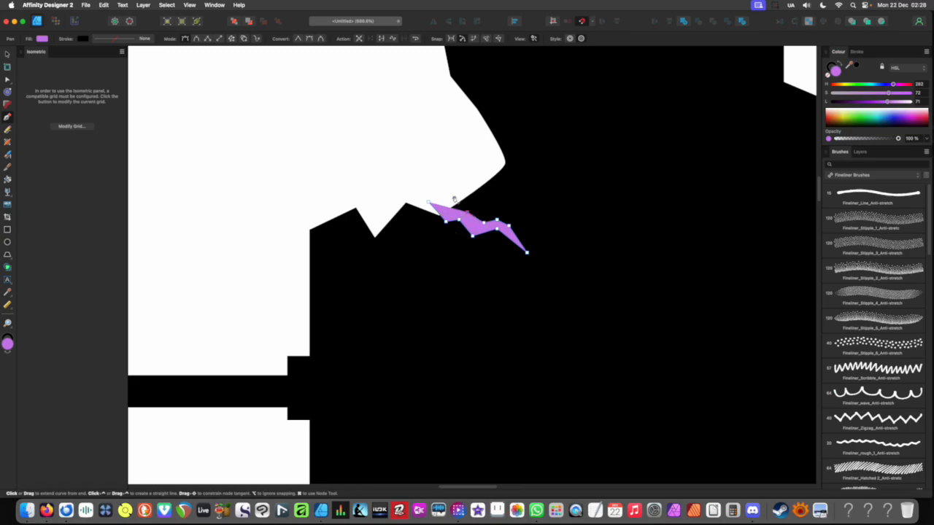
pyautogui.press('Escape')
pyautogui.scroll(3, 467, 158)
pyautogui.press('v')
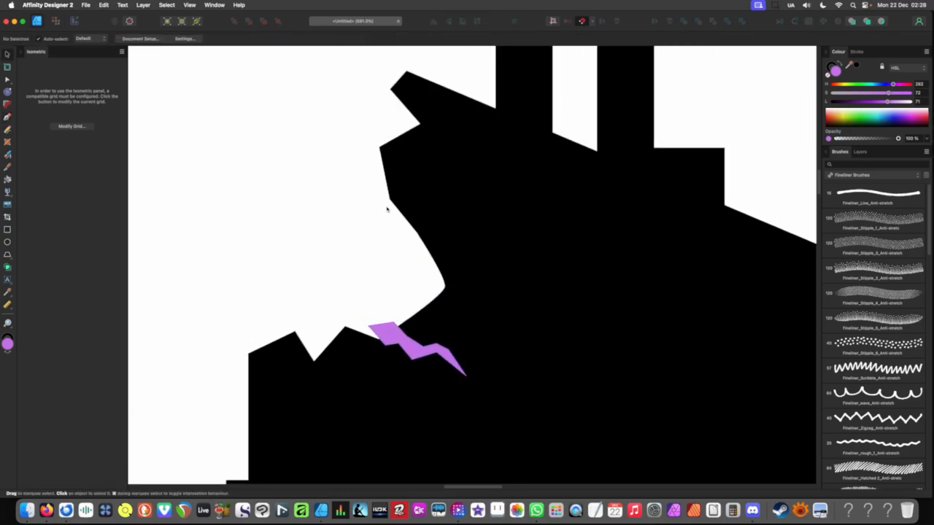
# - Draw a second jagged purple crack with the Pen tool, running from the upper part of the broken edge into the roof mass
pyautogui.press('p')
pyautogui.click(410, 205)
pyautogui.click(424, 214)
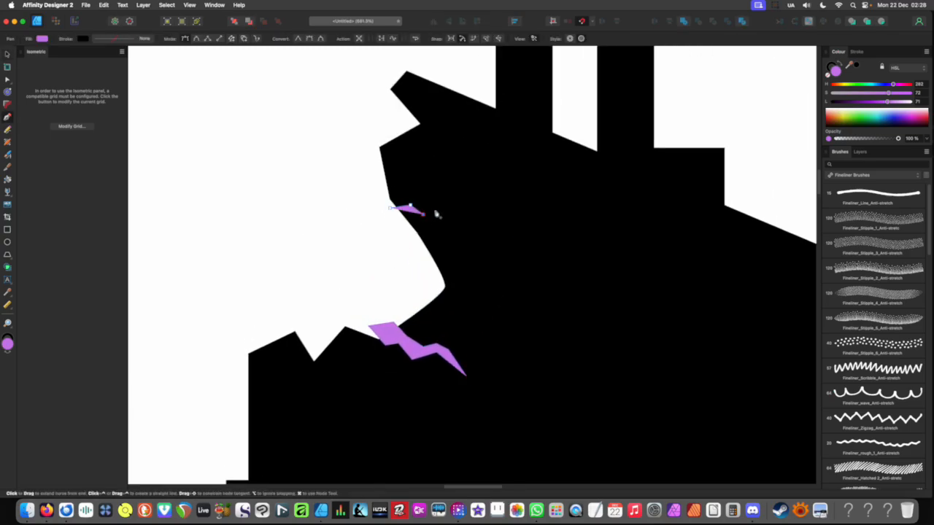
pyautogui.click(436, 210)
pyautogui.click(474, 207)
pyautogui.click(481, 225)
pyautogui.click(503, 246)
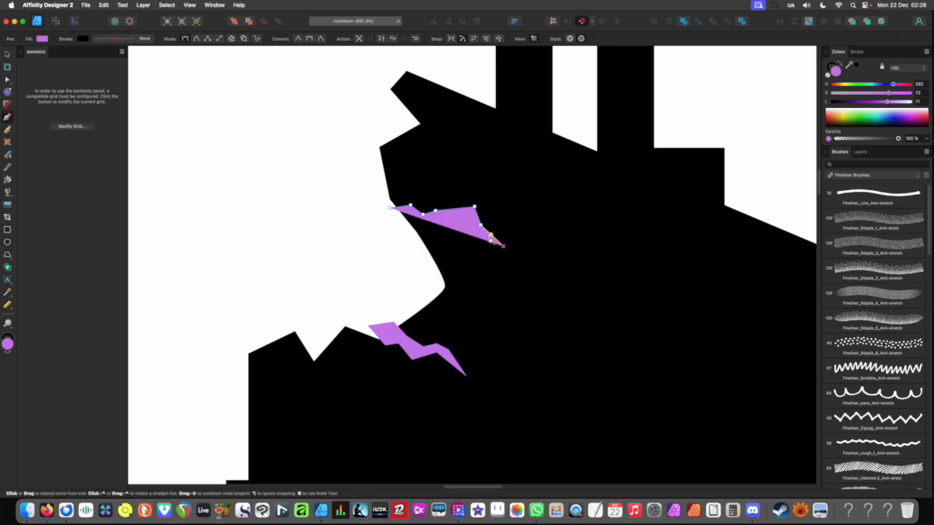
pyautogui.moveTo(465, 218); pyautogui.dragTo(463, 215)
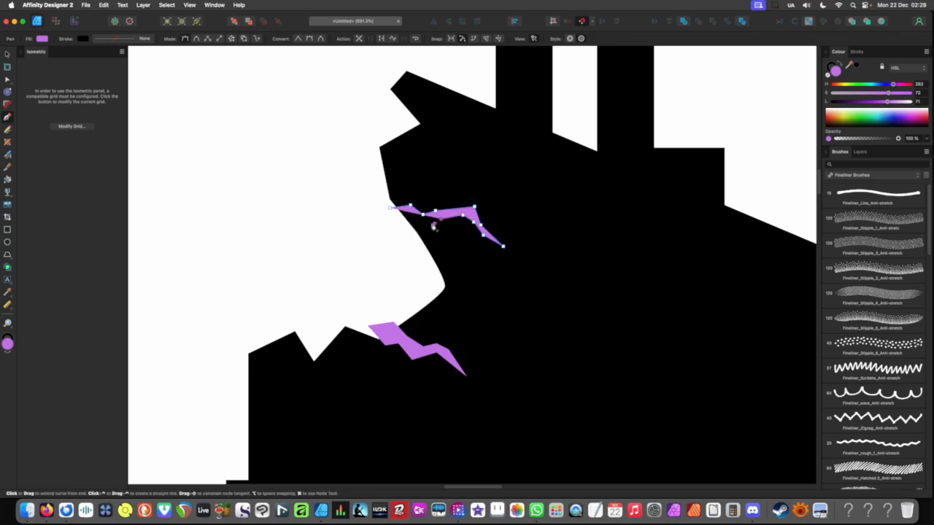
# - Subtract both purple cracks from the factory silhouette and deselect it
pyautogui.press('v')
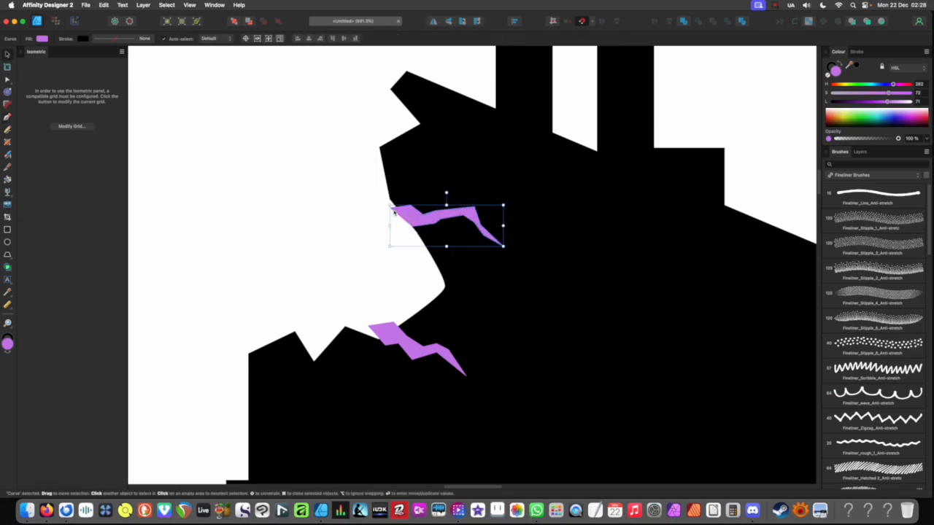
pyautogui.keyDown('shift'); pyautogui.click(401, 348); pyautogui.keyUp('shift')
pyautogui.keyDown('shift'); pyautogui.click(570, 254); pyautogui.keyUp('shift')
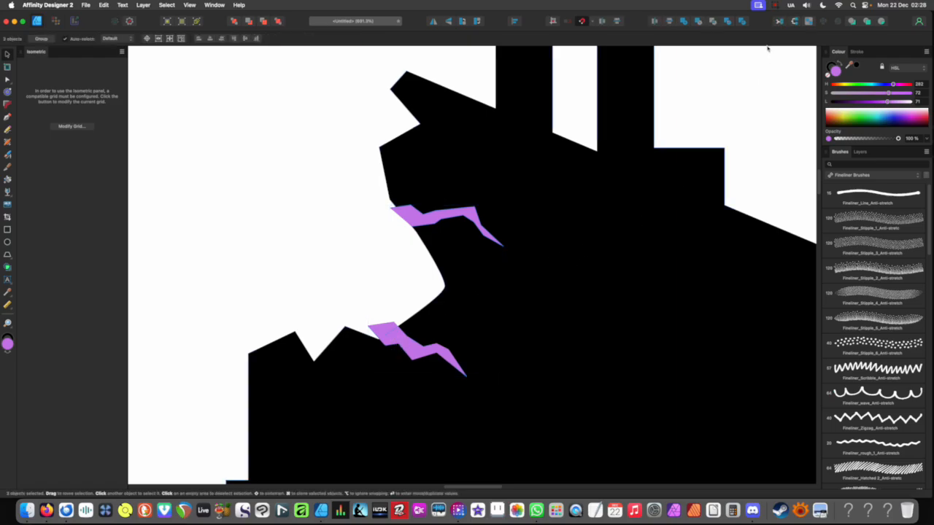
pyautogui.click(699, 23)
pyautogui.scroll(-12, 592, 121)
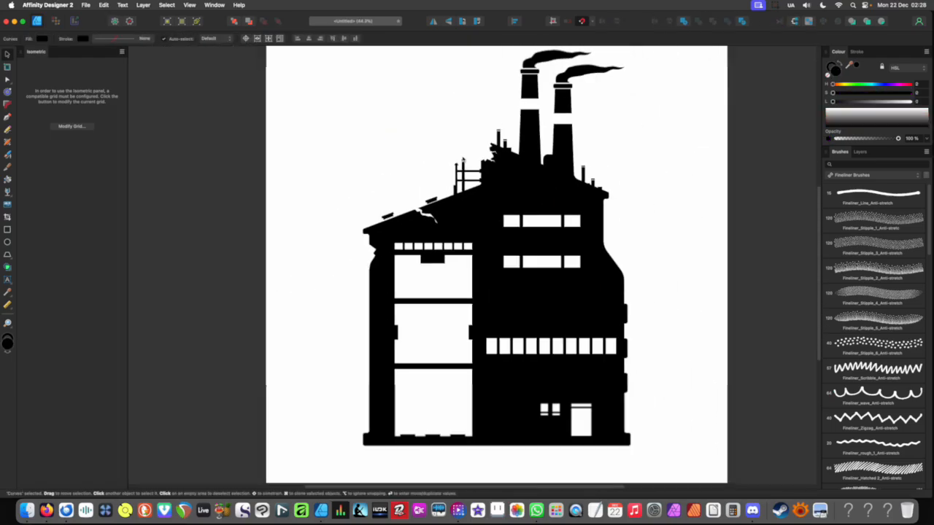
pyautogui.click(577, 189)
# - Draw a long zigzag purple crack with the Pen tool, running diagonally across the left chimney's upper section from left edge to lower right edge
pyautogui.scroll(10, 475, 125)
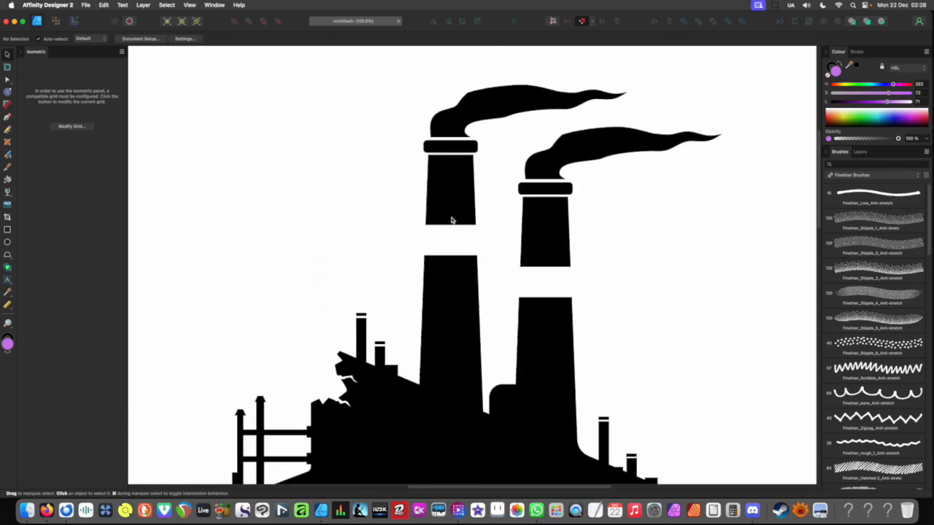
pyautogui.scroll(5, 453, 248)
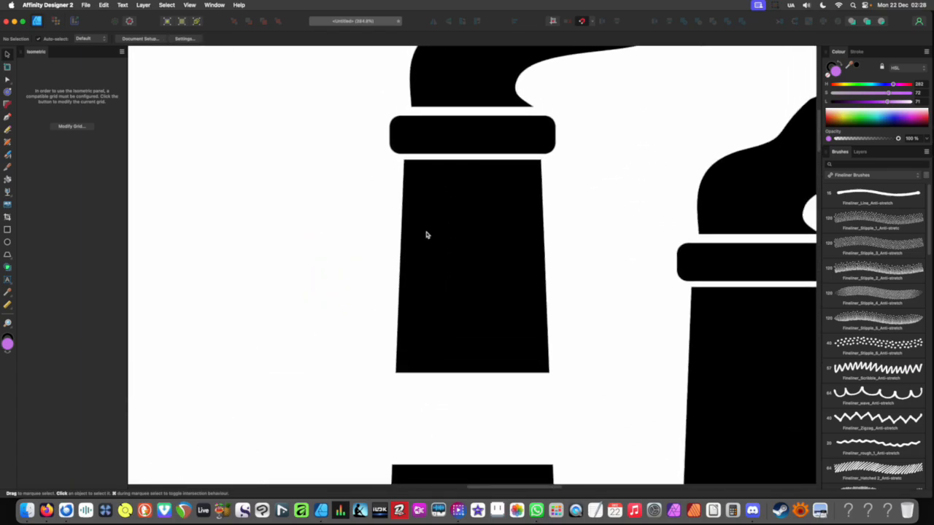
pyautogui.press('p')
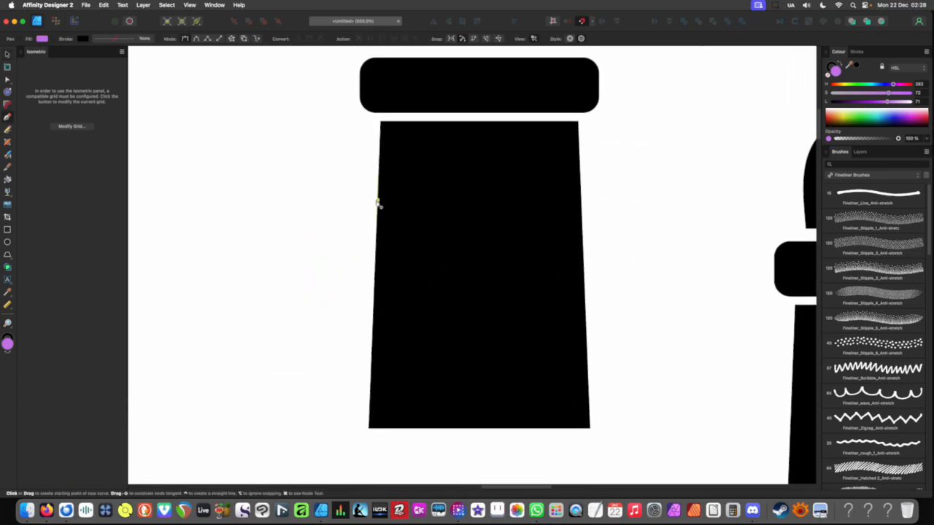
pyautogui.click(372, 201)
pyautogui.click(399, 210)
pyautogui.click(405, 236)
pyautogui.click(430, 258)
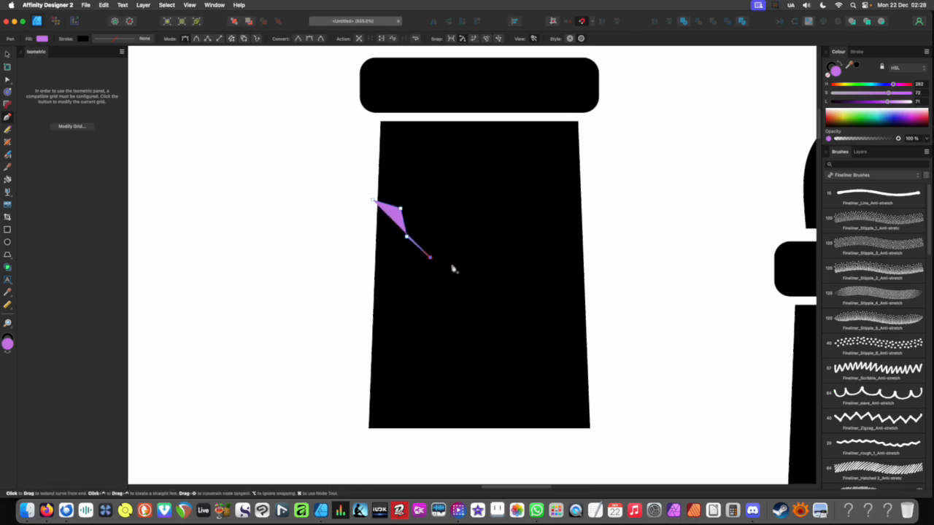
pyautogui.click(460, 263)
pyautogui.click(482, 259)
pyautogui.click(518, 270)
pyautogui.click(520, 296)
pyautogui.click(539, 304)
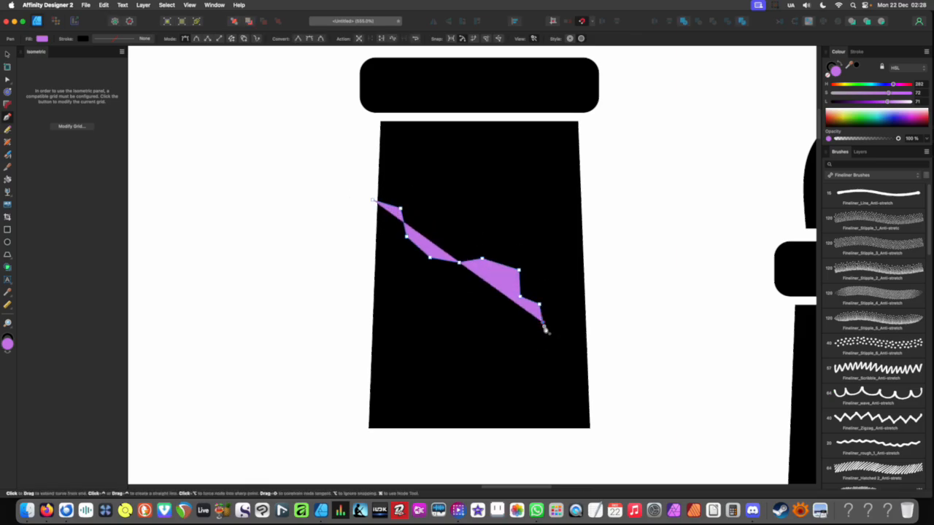
pyautogui.click(528, 355)
pyautogui.click(552, 371)
pyautogui.click(556, 390)
pyautogui.click(569, 394)
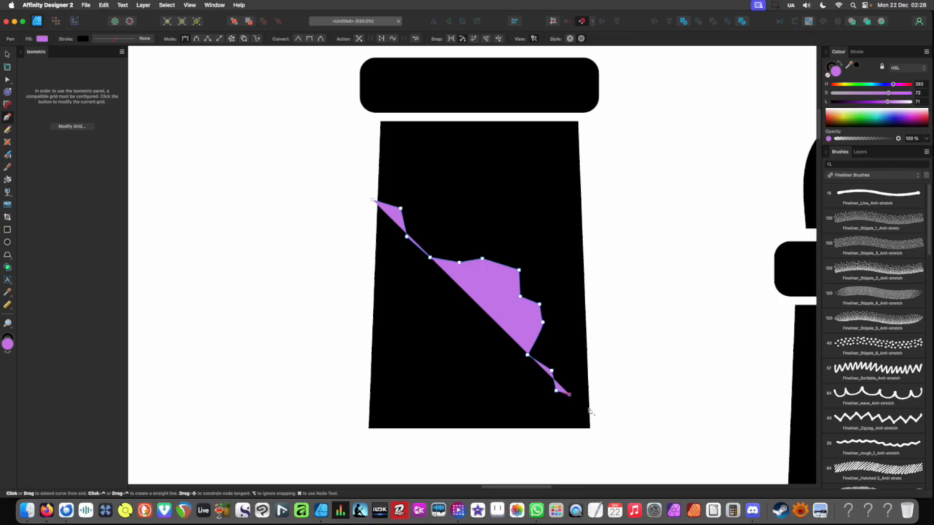
pyautogui.click(595, 410)
pyautogui.click(580, 407)
pyautogui.click(565, 400)
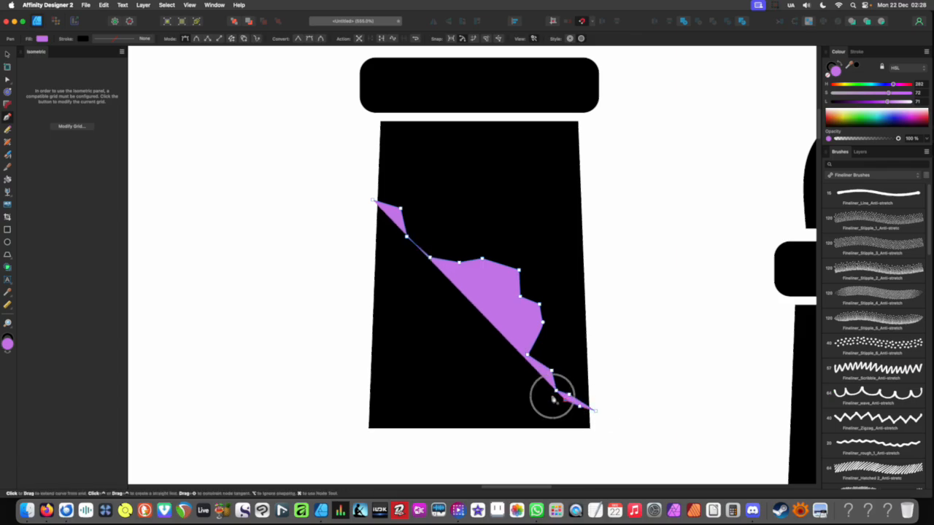
pyautogui.click(553, 397)
pyautogui.click(544, 372)
pyautogui.click(517, 349)
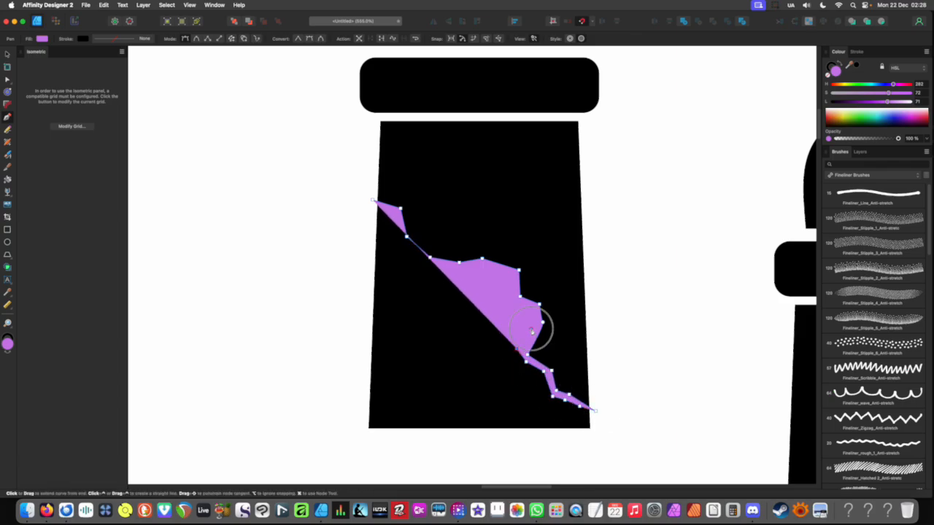
pyautogui.click(531, 308)
pyautogui.click(519, 299)
pyautogui.click(511, 279)
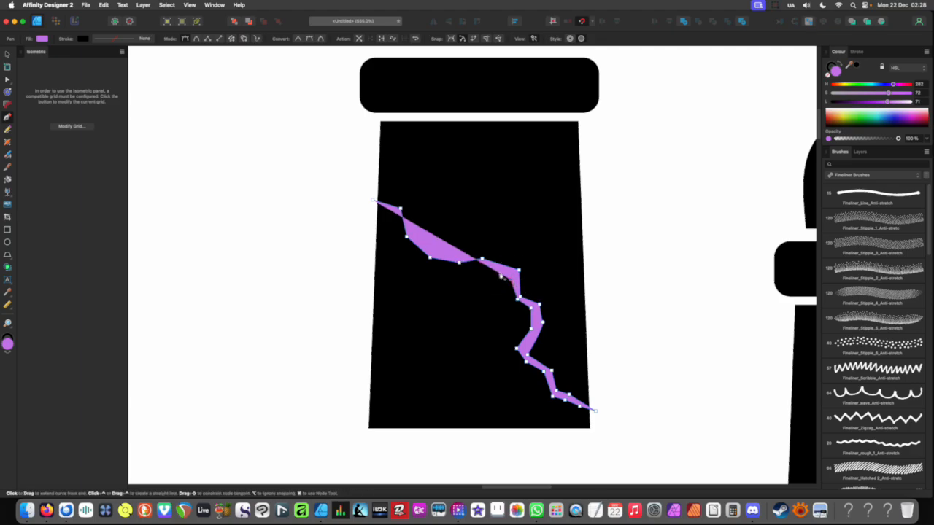
pyautogui.click(491, 269)
pyautogui.click(472, 268)
pyautogui.click(455, 271)
pyautogui.click(423, 270)
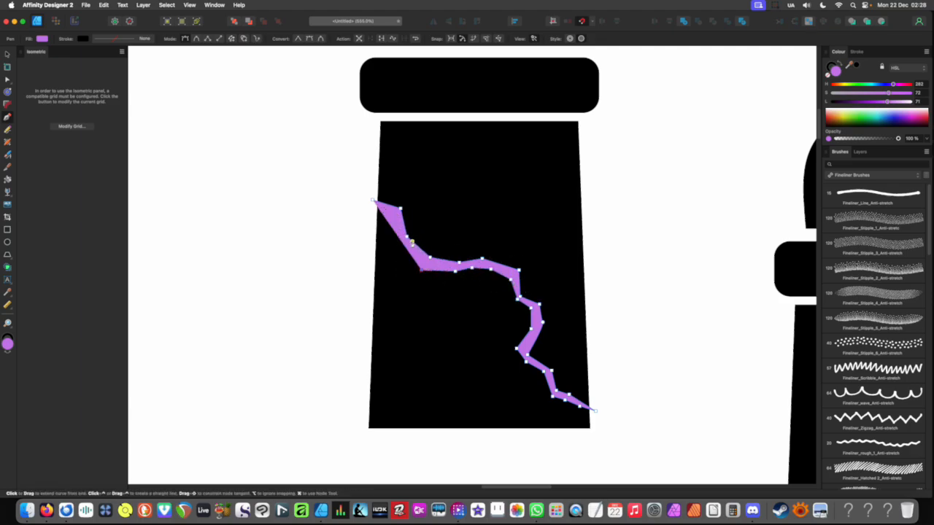
pyautogui.click(394, 235)
pyautogui.click(387, 218)
pyautogui.click(372, 203)
# - Subtract the zigzag crack from the left chimney's silhouette and deselect it
pyautogui.press('v')
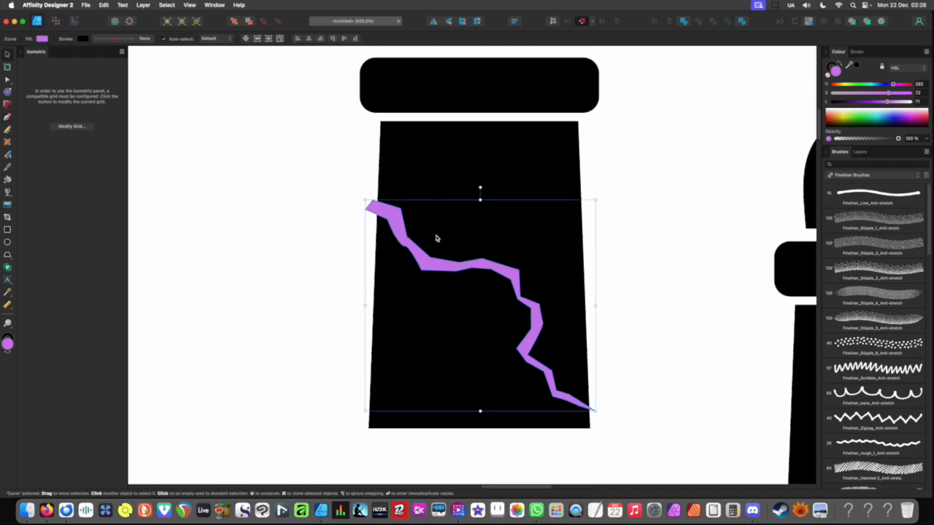
pyautogui.keyDown('shift'); pyautogui.click(440, 168); pyautogui.keyUp('shift')
pyautogui.scroll(-3, 563, 218)
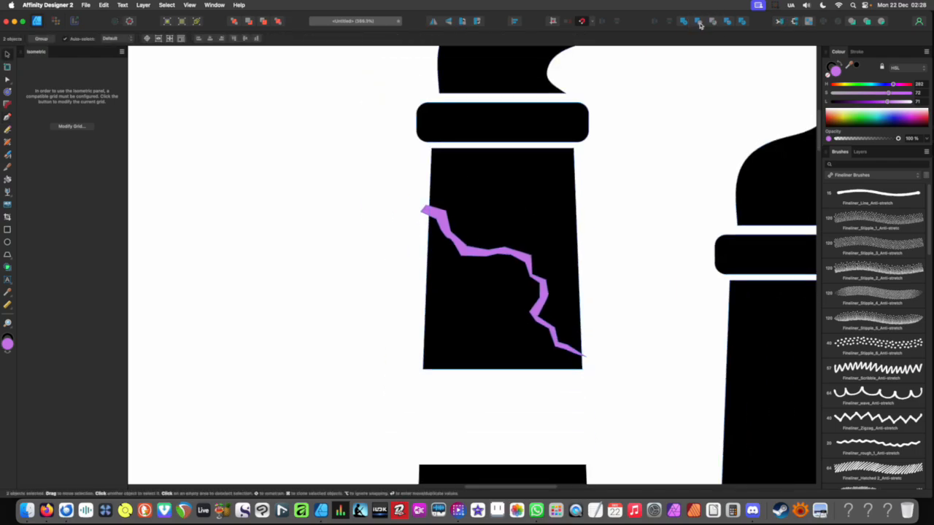
pyautogui.click(698, 20)
pyautogui.press('Escape')
pyautogui.scroll(-3, 404, 186)
# - Draw a jagged purple branch crack with the Pen tool, running down from the middle of the left chimney's zigzag crack toward its lower left
pyautogui.scroll(4, 438, 182)
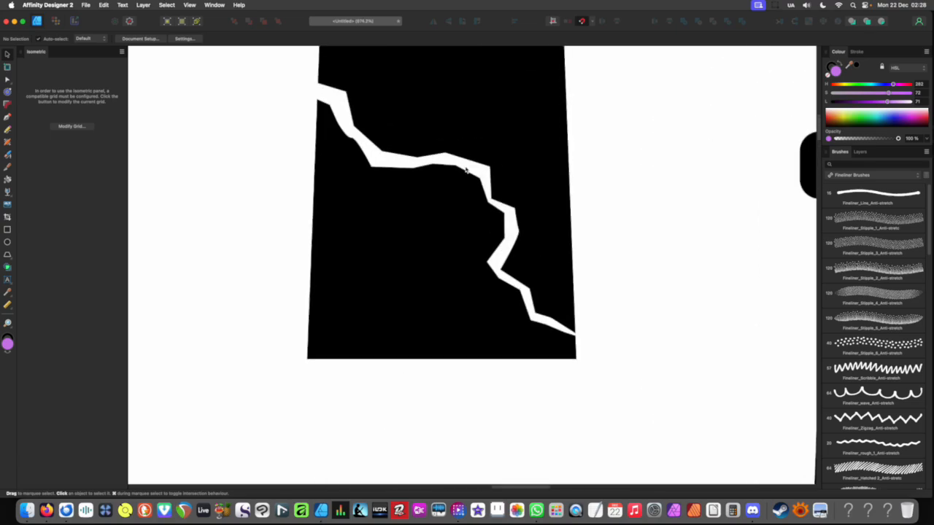
pyautogui.scroll(2, 465, 170)
pyautogui.press('p')
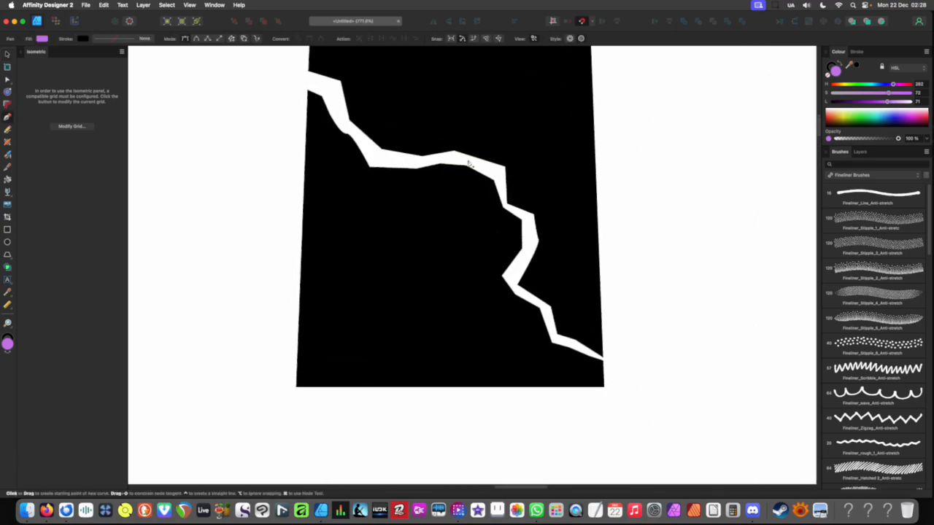
pyautogui.click(460, 163)
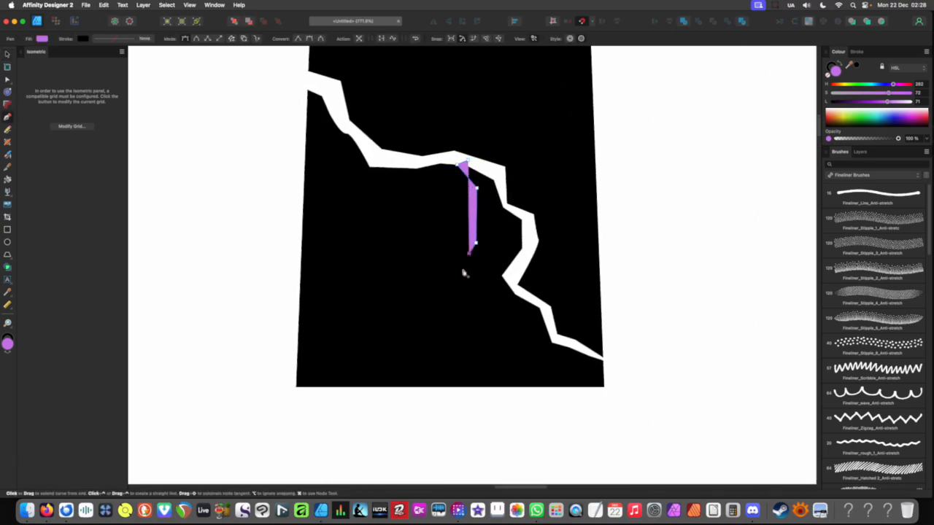
pyautogui.click(475, 302)
pyautogui.click(448, 314)
pyautogui.click(423, 318)
pyautogui.click(406, 348)
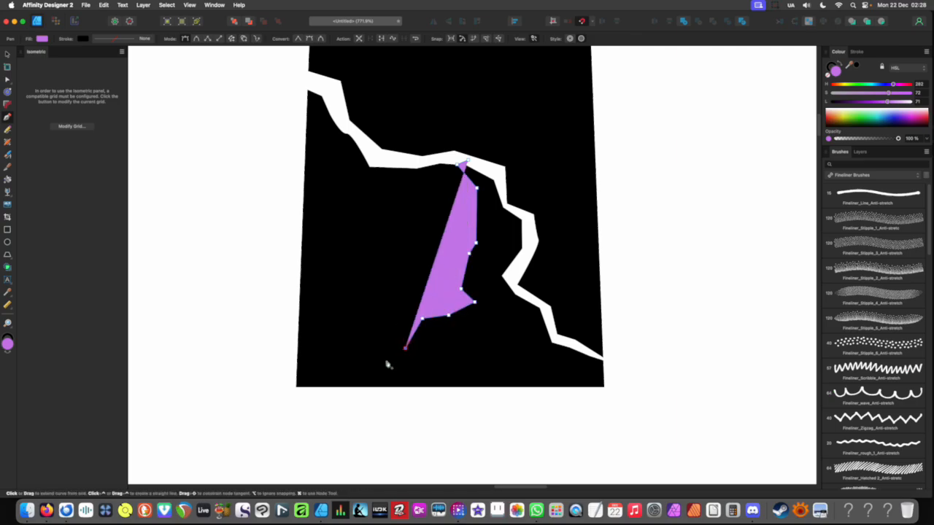
pyautogui.click(438, 326)
pyautogui.click(459, 320)
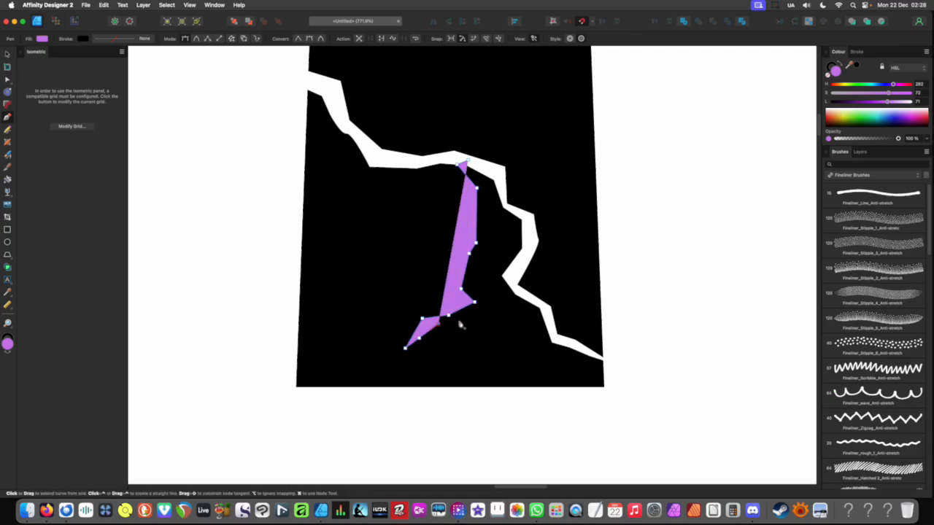
pyautogui.click(485, 298)
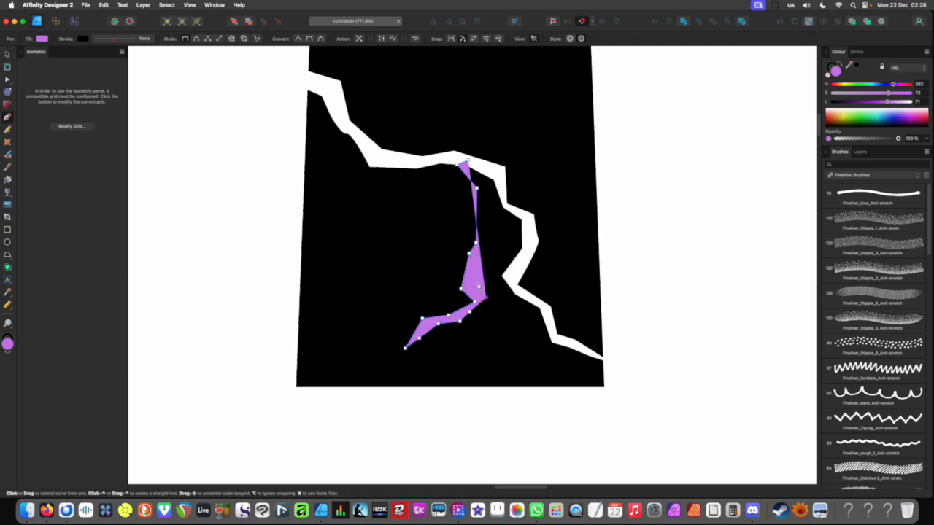
pyautogui.click(478, 255)
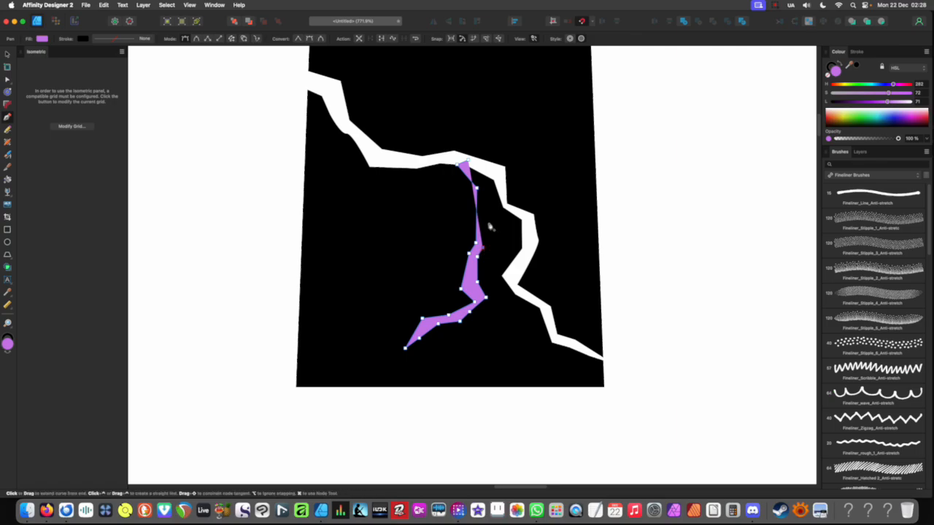
pyautogui.click(482, 167)
pyautogui.click(468, 161)
# - Subtract the purple branch crack from the left chimney's upper section and deselect the silhouette
pyautogui.press('v')
pyautogui.keyDown('shift'); pyautogui.click(508, 227); pyautogui.keyUp('shift')
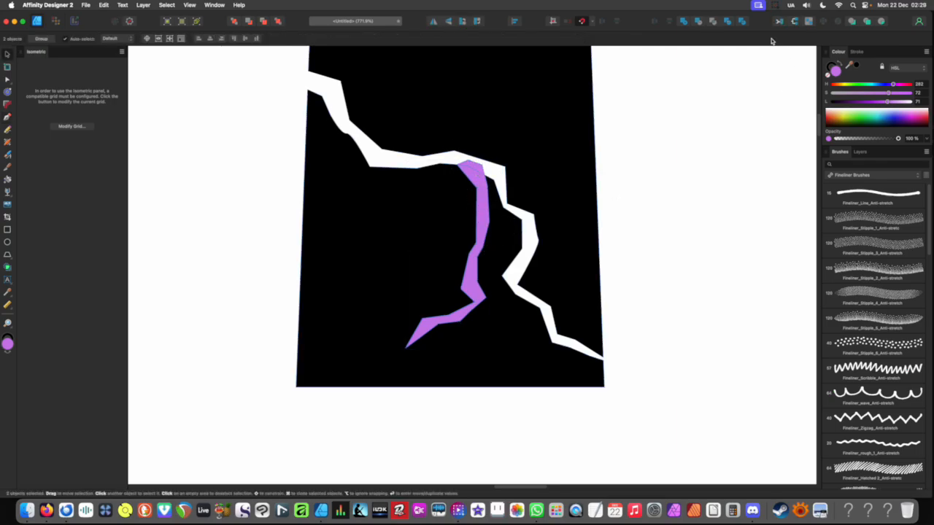
pyautogui.click(700, 22)
pyautogui.scroll(-10, 416, 224)
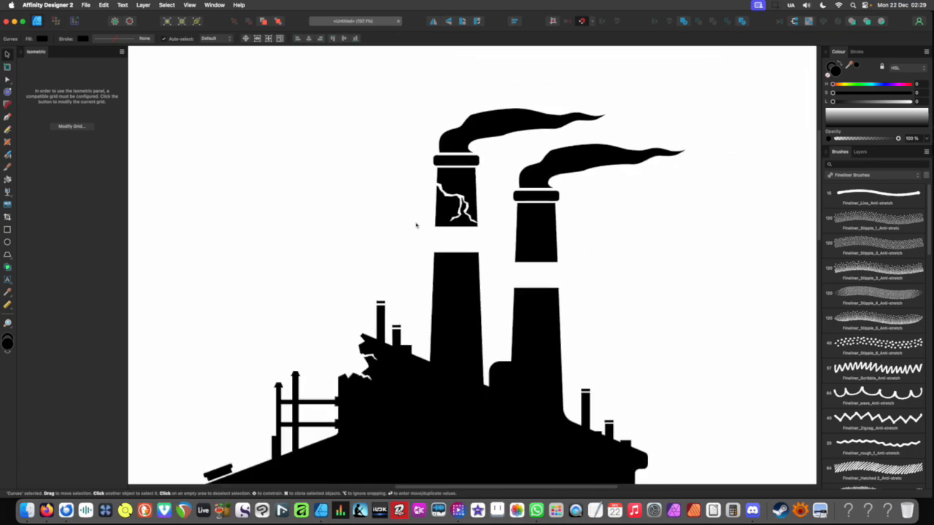
pyautogui.scroll(-10, 452, 264)
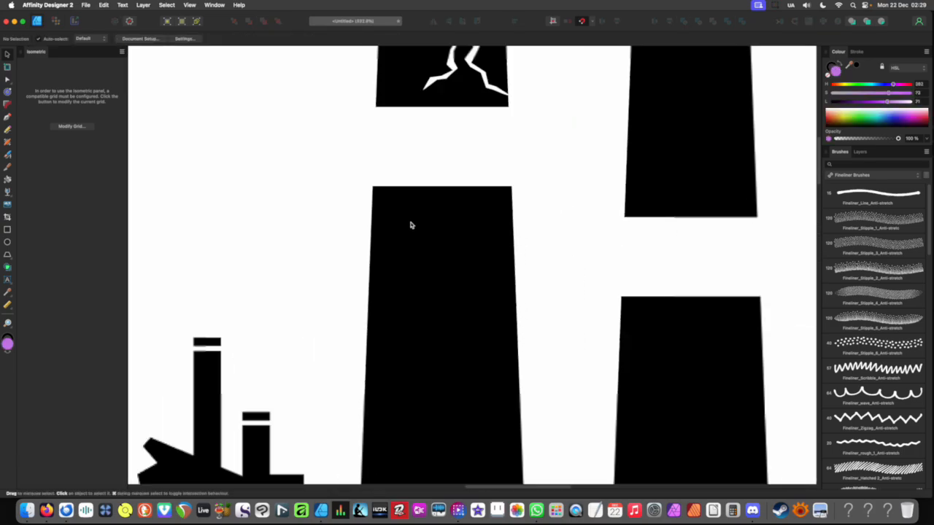
pyautogui.scroll(-2, 467, 198)
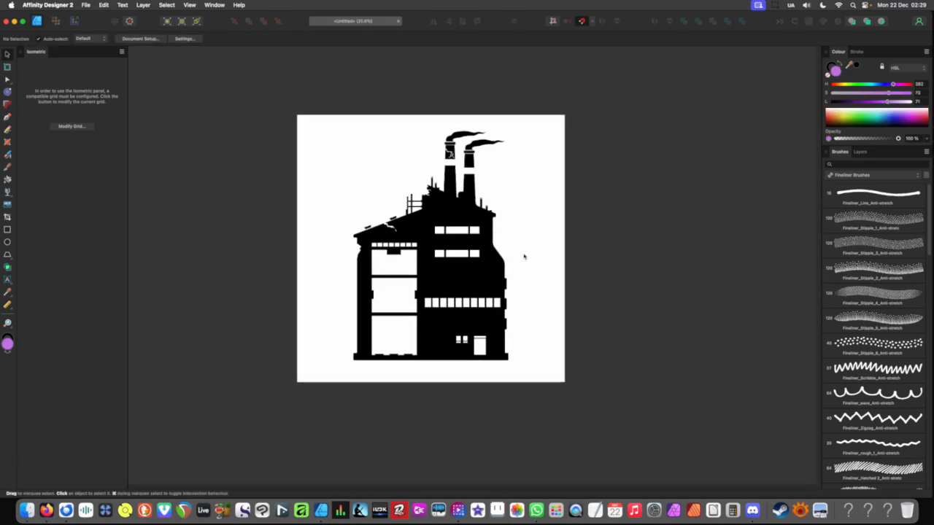
pyautogui.moveTo(528, 235); pyautogui.dragTo(529, 277)
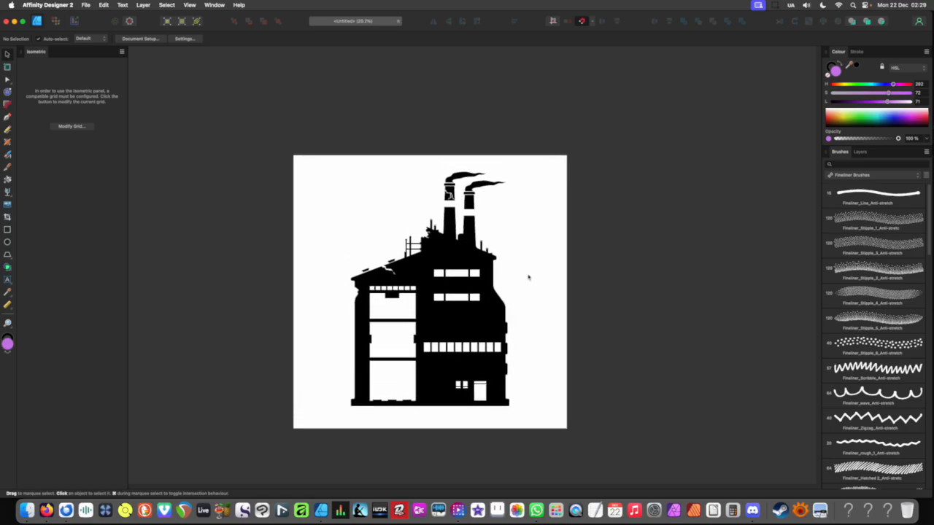
pyautogui.click(529, 277)
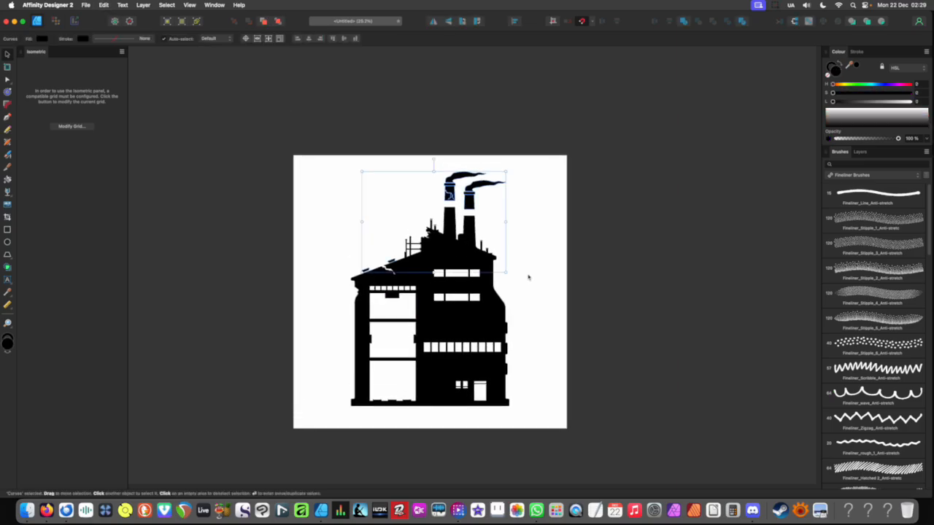
# - Undo the cracks cut into the left chimney so its upper section is solid black again
pyautogui.press('super+z')
pyautogui.press('super+z')
pyautogui.press('super+z')
pyautogui.press('super+z')
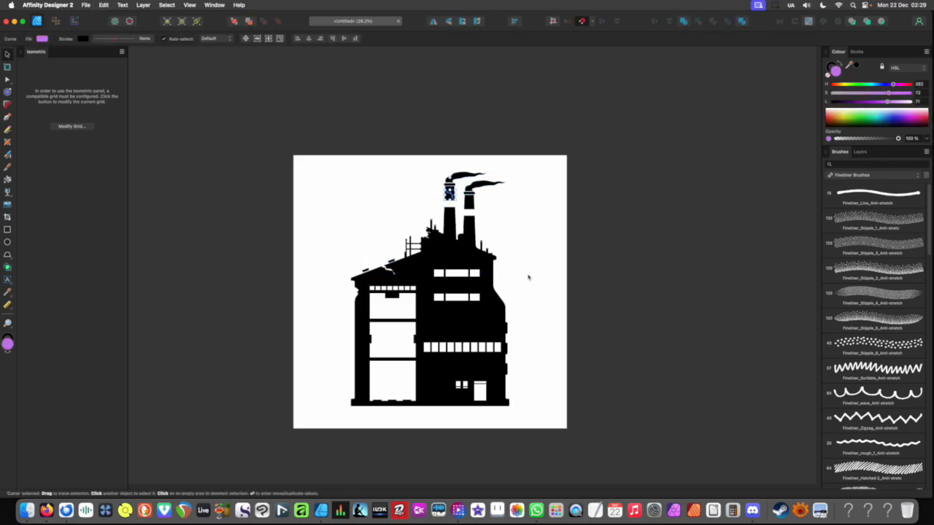
pyautogui.press('super+z')
pyautogui.press('super+z')
pyautogui.press('super+z')
pyautogui.press('super+z')
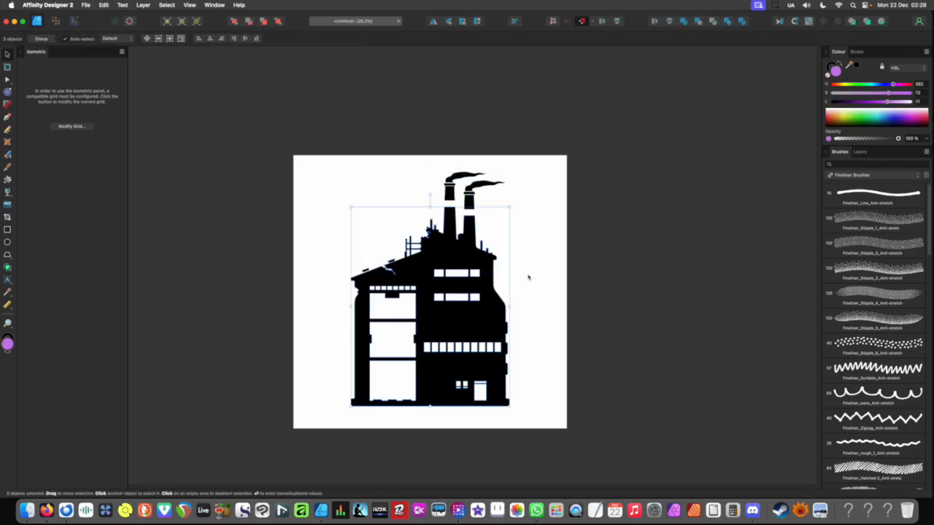
# - Undo the broken edge and cracks on the roof and the damage to the upper left wall, restoring the intact factory silhouette
pyautogui.press('super+z')
pyautogui.press('super+z')
pyautogui.press('super+z')
pyautogui.press('super+z')
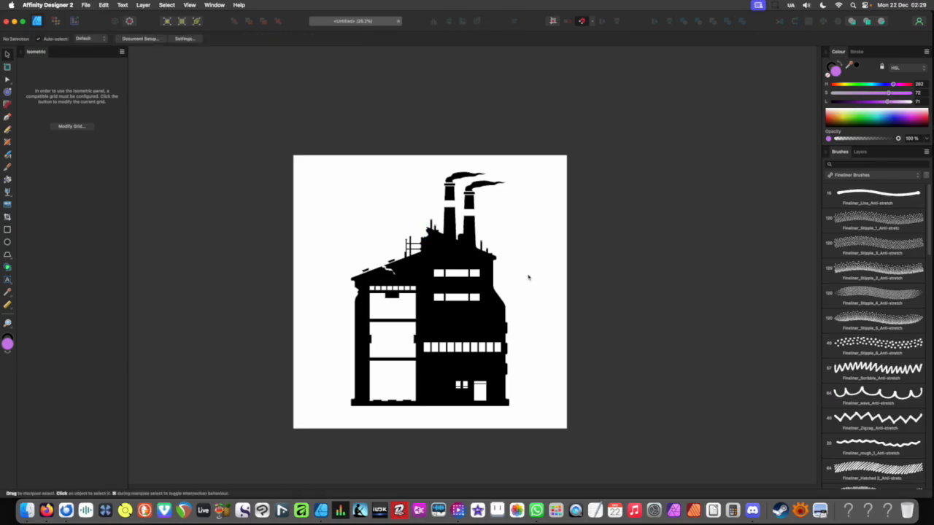
pyautogui.press('super+z')
pyautogui.press('super+z')
pyautogui.press('super+z')
pyautogui.press('super+z')
pyautogui.press('super+z')
pyautogui.press('super+z')
pyautogui.press('super+z')
pyautogui.press('super+z')
pyautogui.press('super+z')
pyautogui.press('super+z')
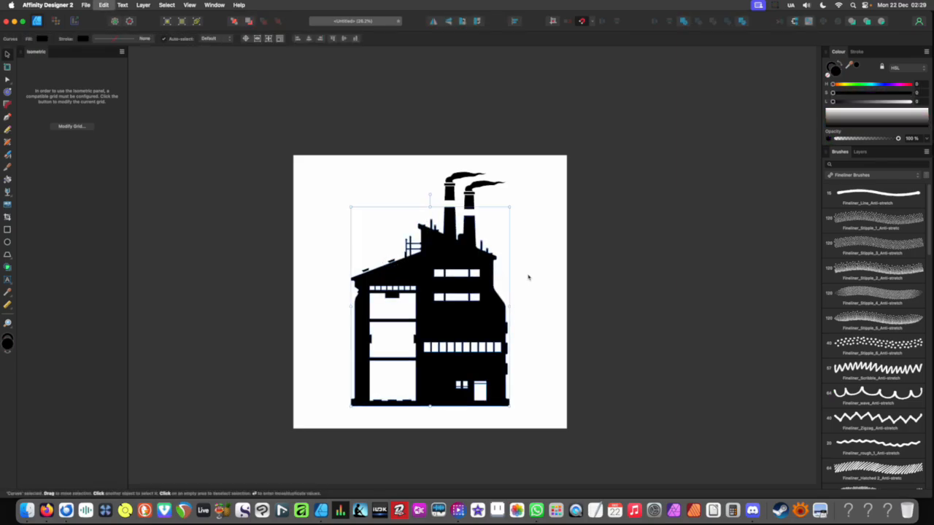
pyautogui.press('super+z')
pyautogui.press('super+z')
pyautogui.press('super+z')
pyautogui.press('super+z')
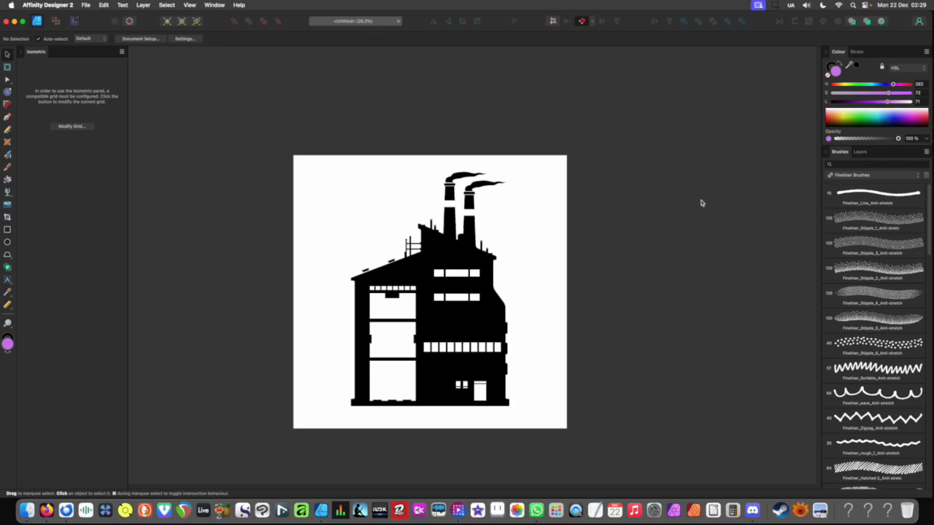
pyautogui.click(776, 6)
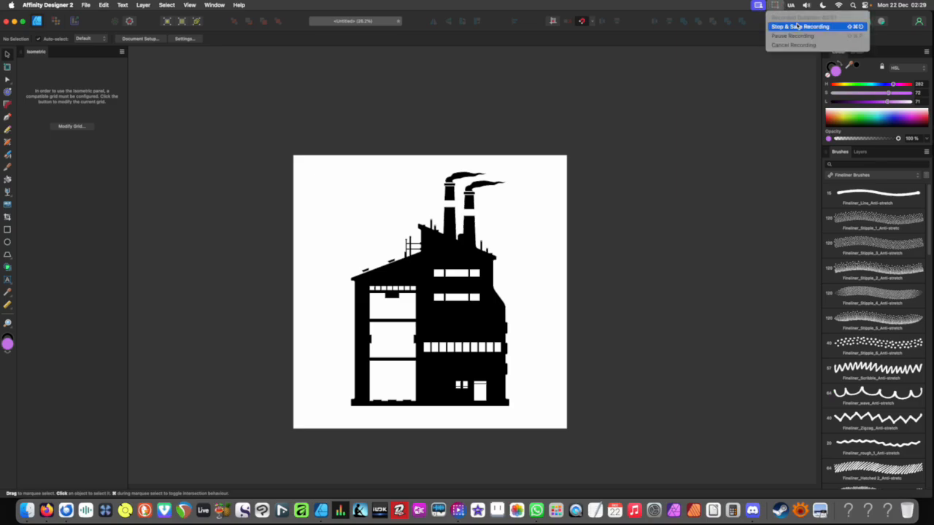